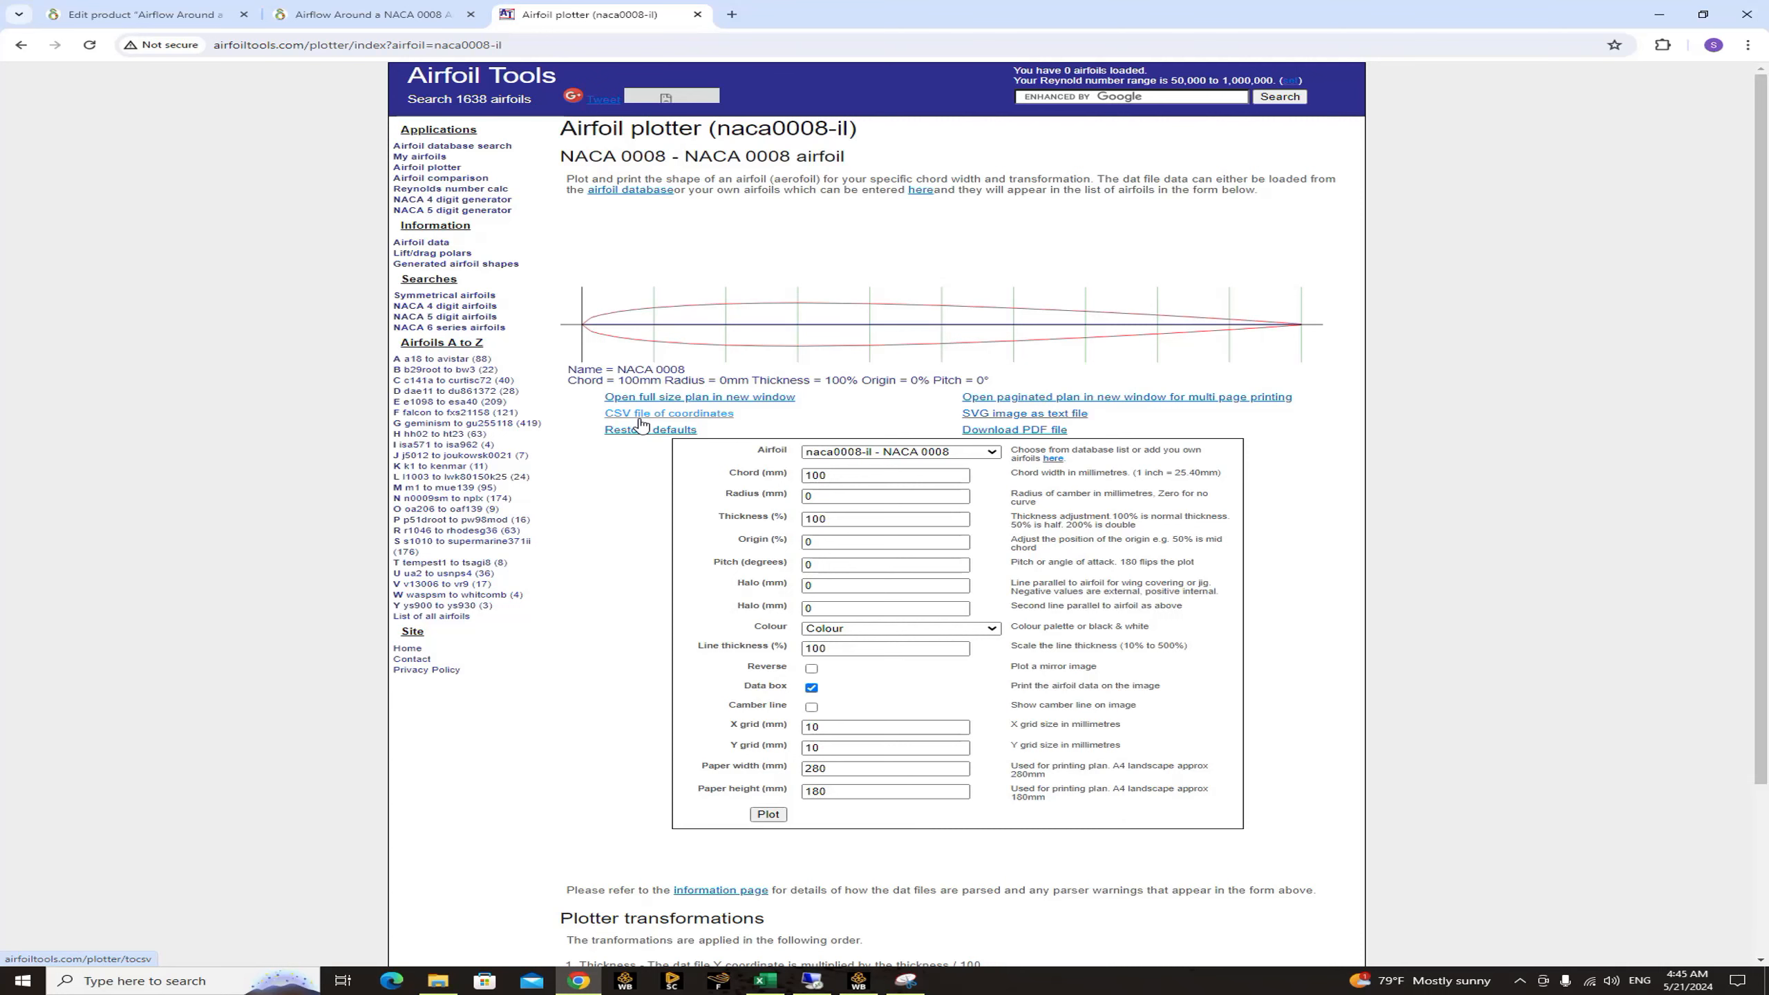
# Download the CSV file of coordinates for the NACA 0008 airfoil and open it in Excel.
pyautogui.click(640, 417)
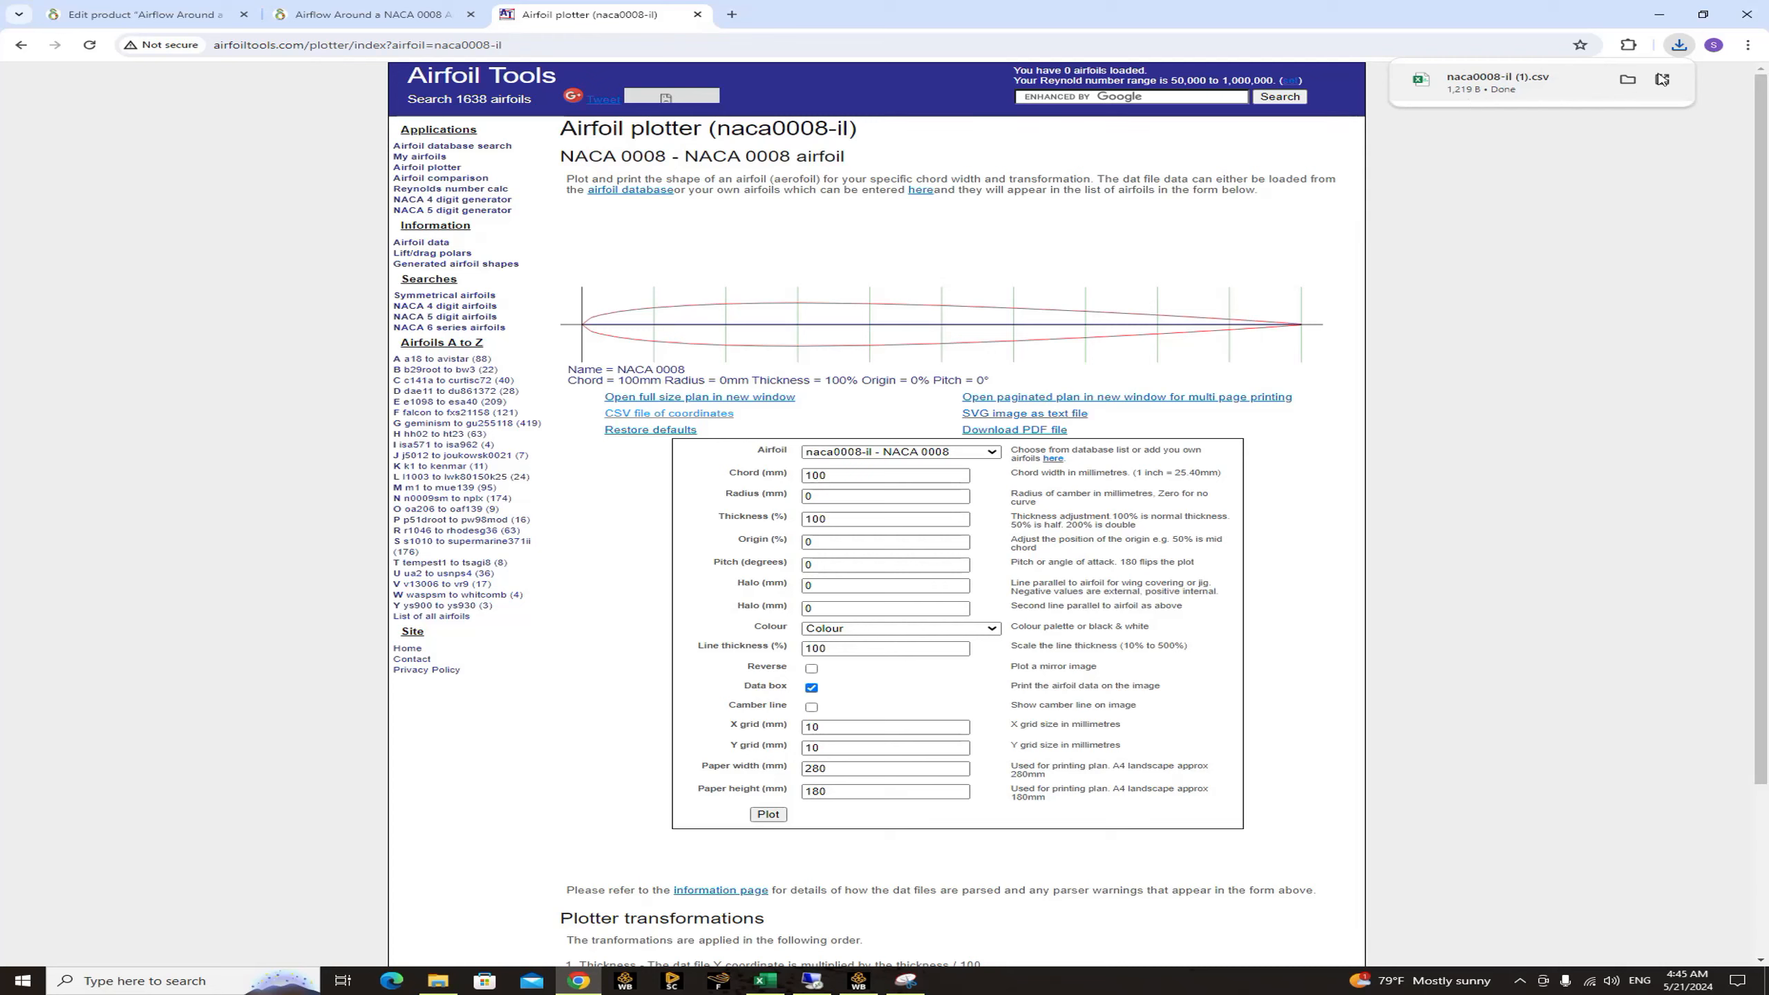
pyautogui.click(1627, 79)
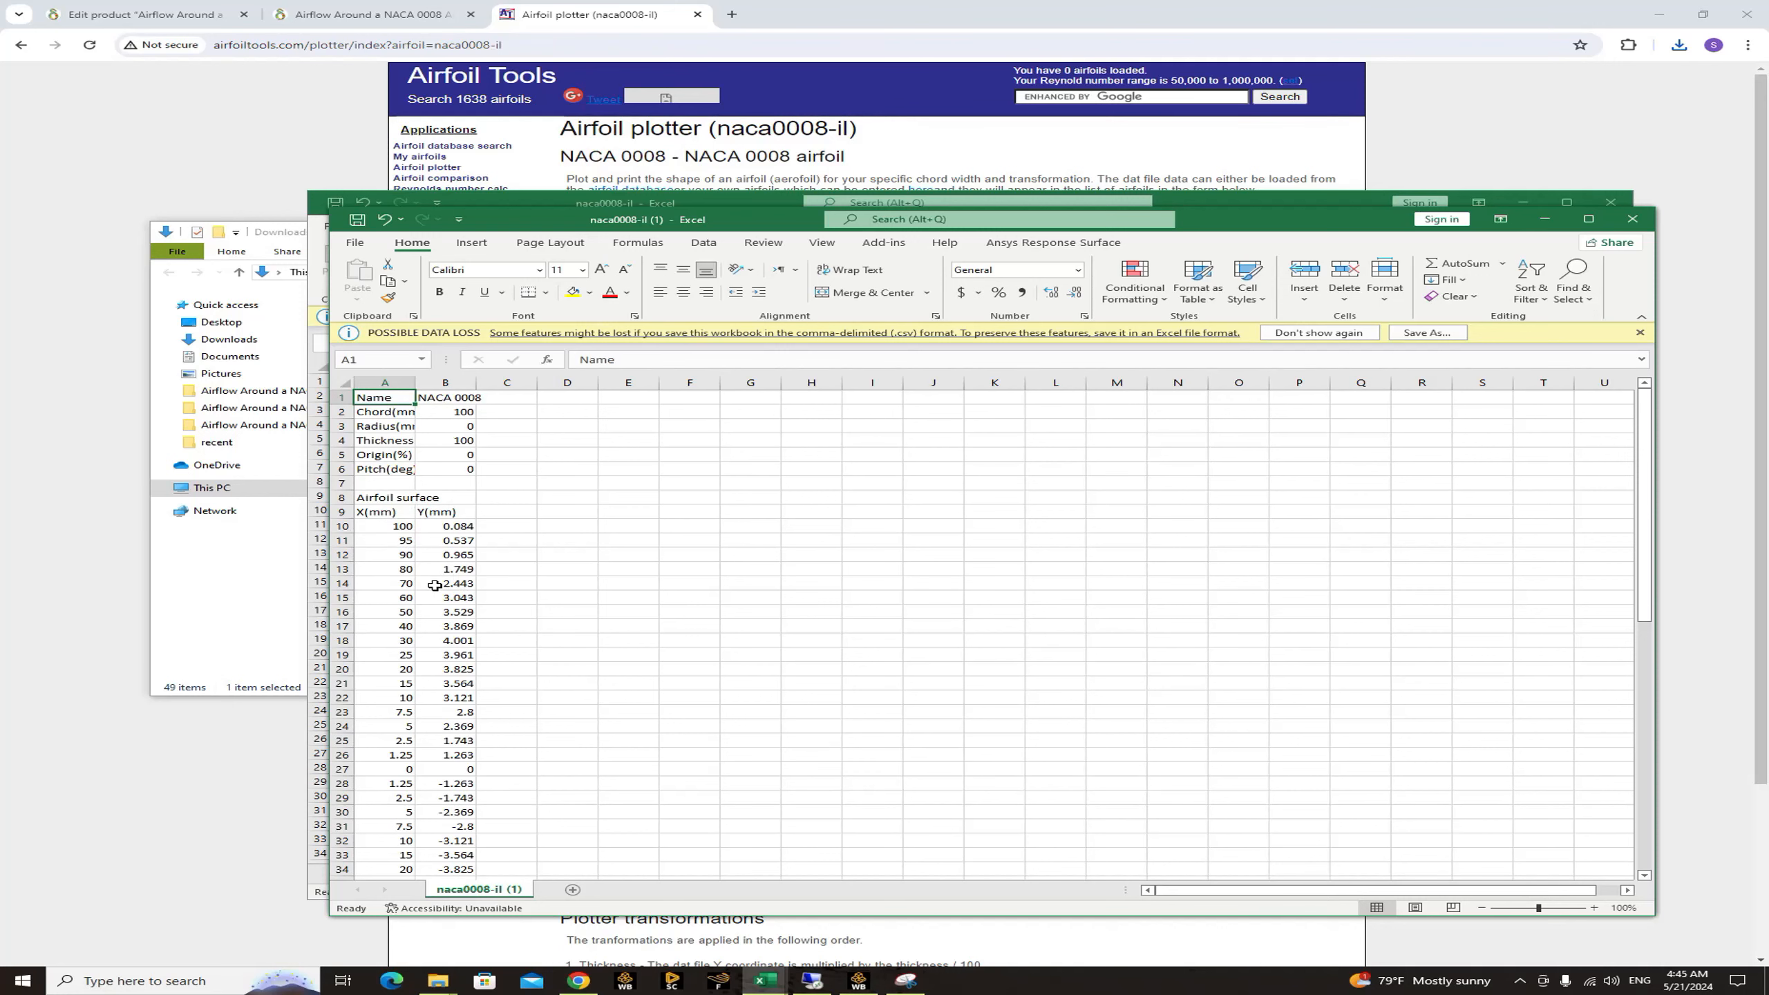
pyautogui.scroll(-3, 435, 585)
pyautogui.scroll(3, 577, 581)
# Close the older naca0008-il workbook and maximize the newly downloaded naca0008-il (1) workbook.
pyautogui.click(1609, 202)
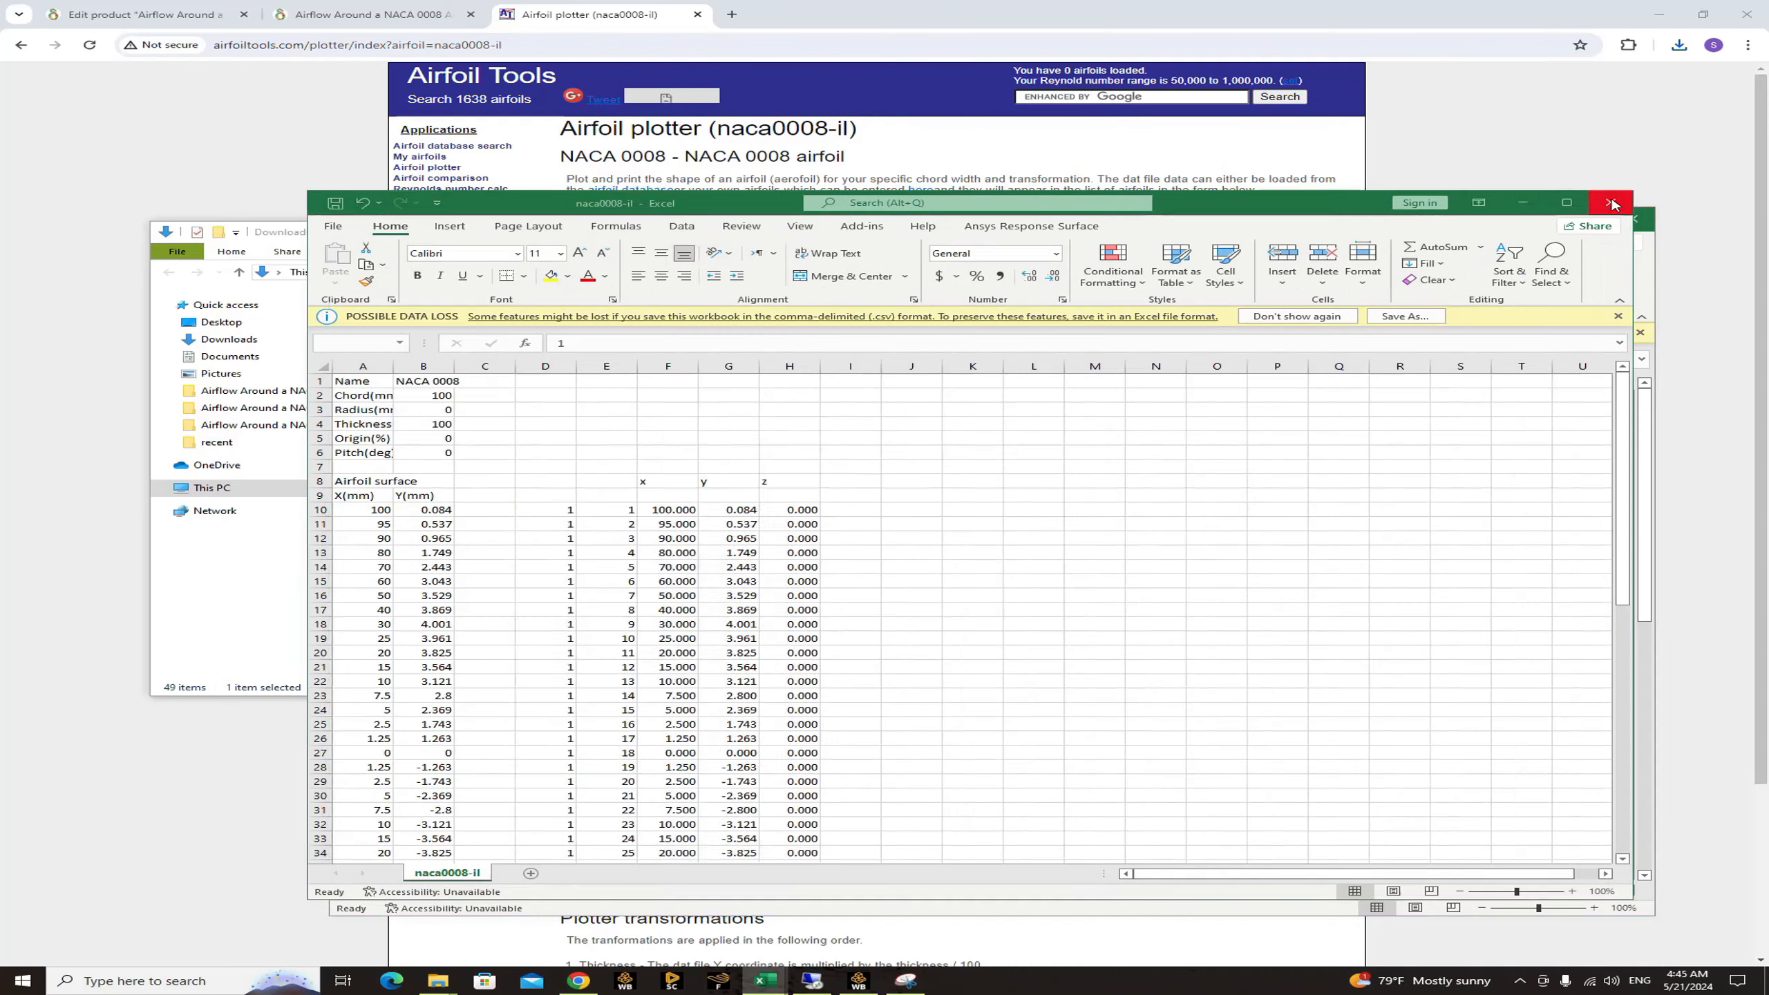
pyautogui.click(871, 511)
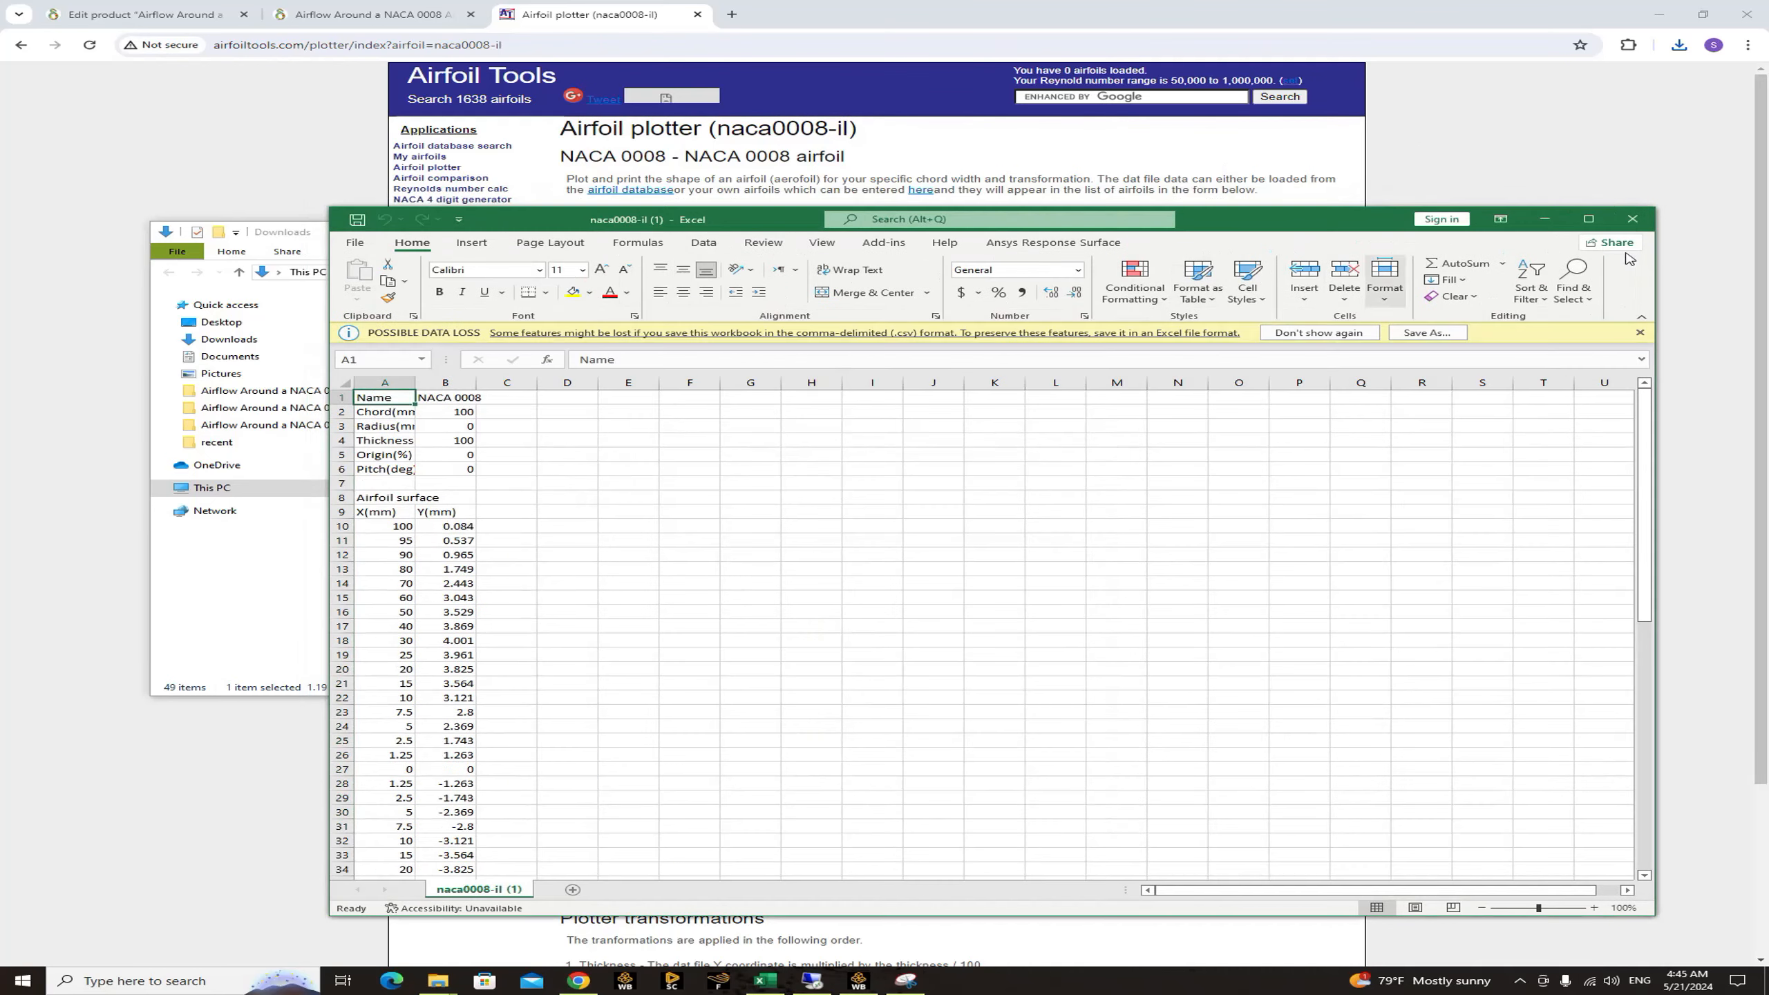
pyautogui.click(1588, 219)
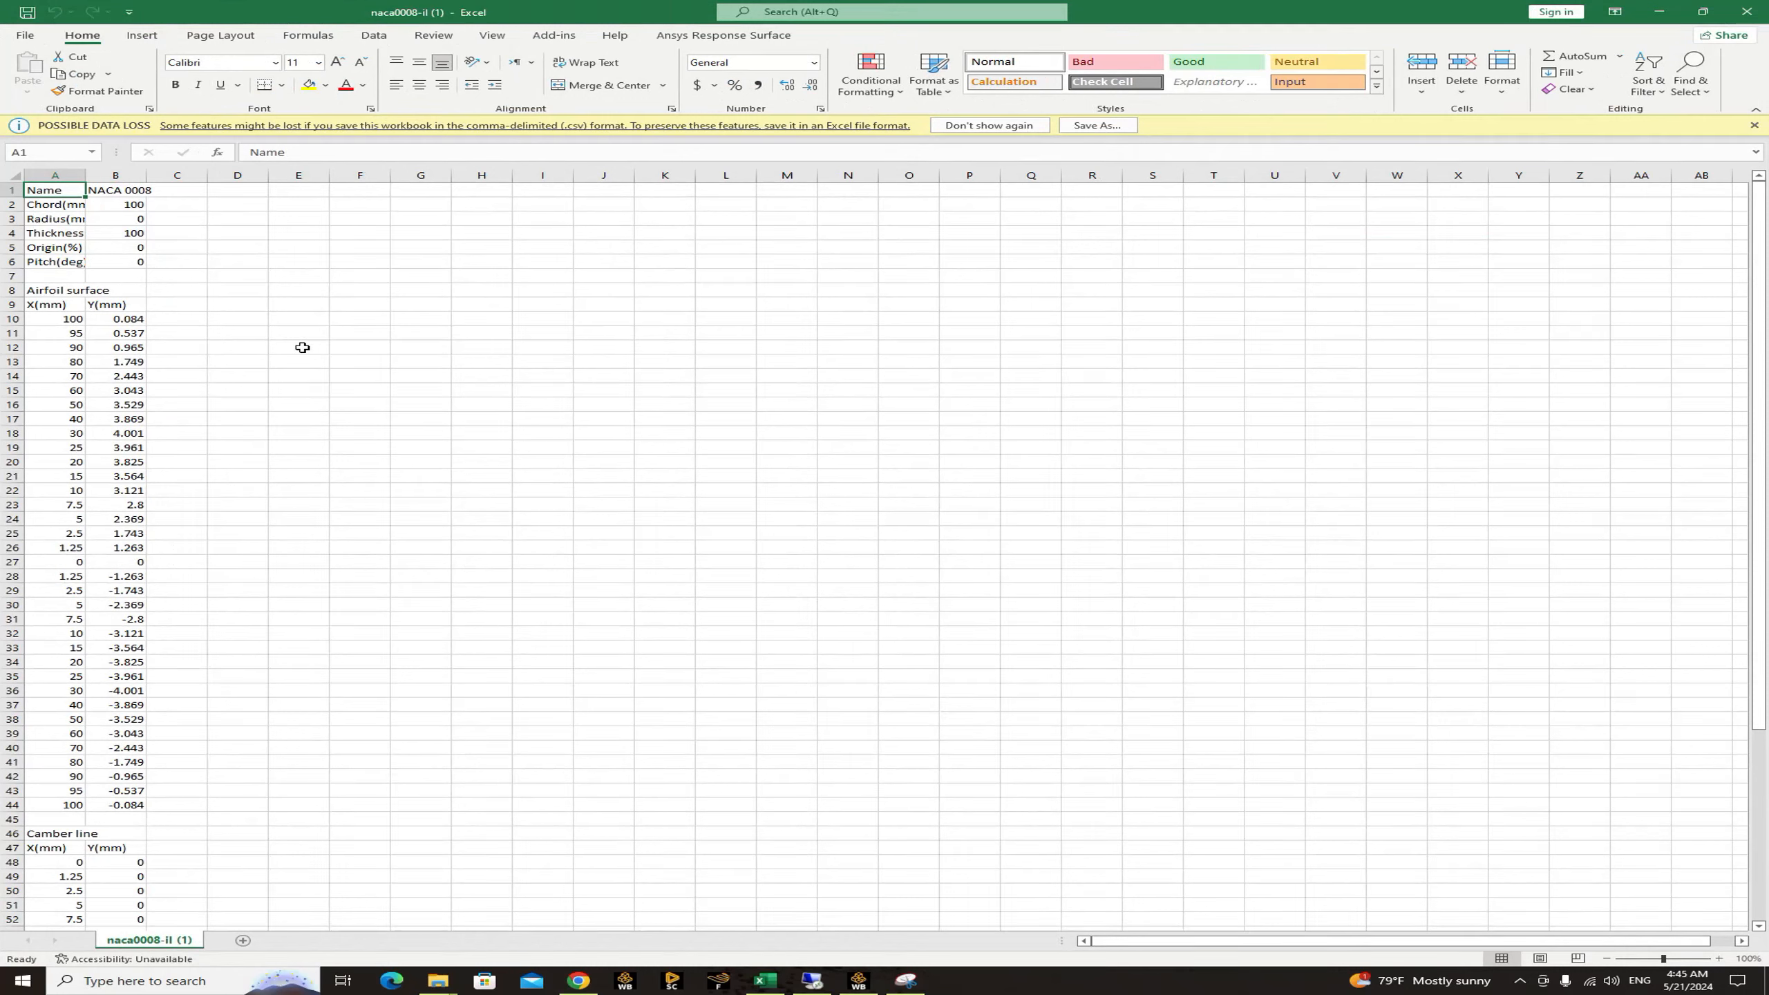
pyautogui.click(73, 323)
pyautogui.moveTo(73, 324); pyautogui.dragTo(92, 450)
pyautogui.click(337, 416)
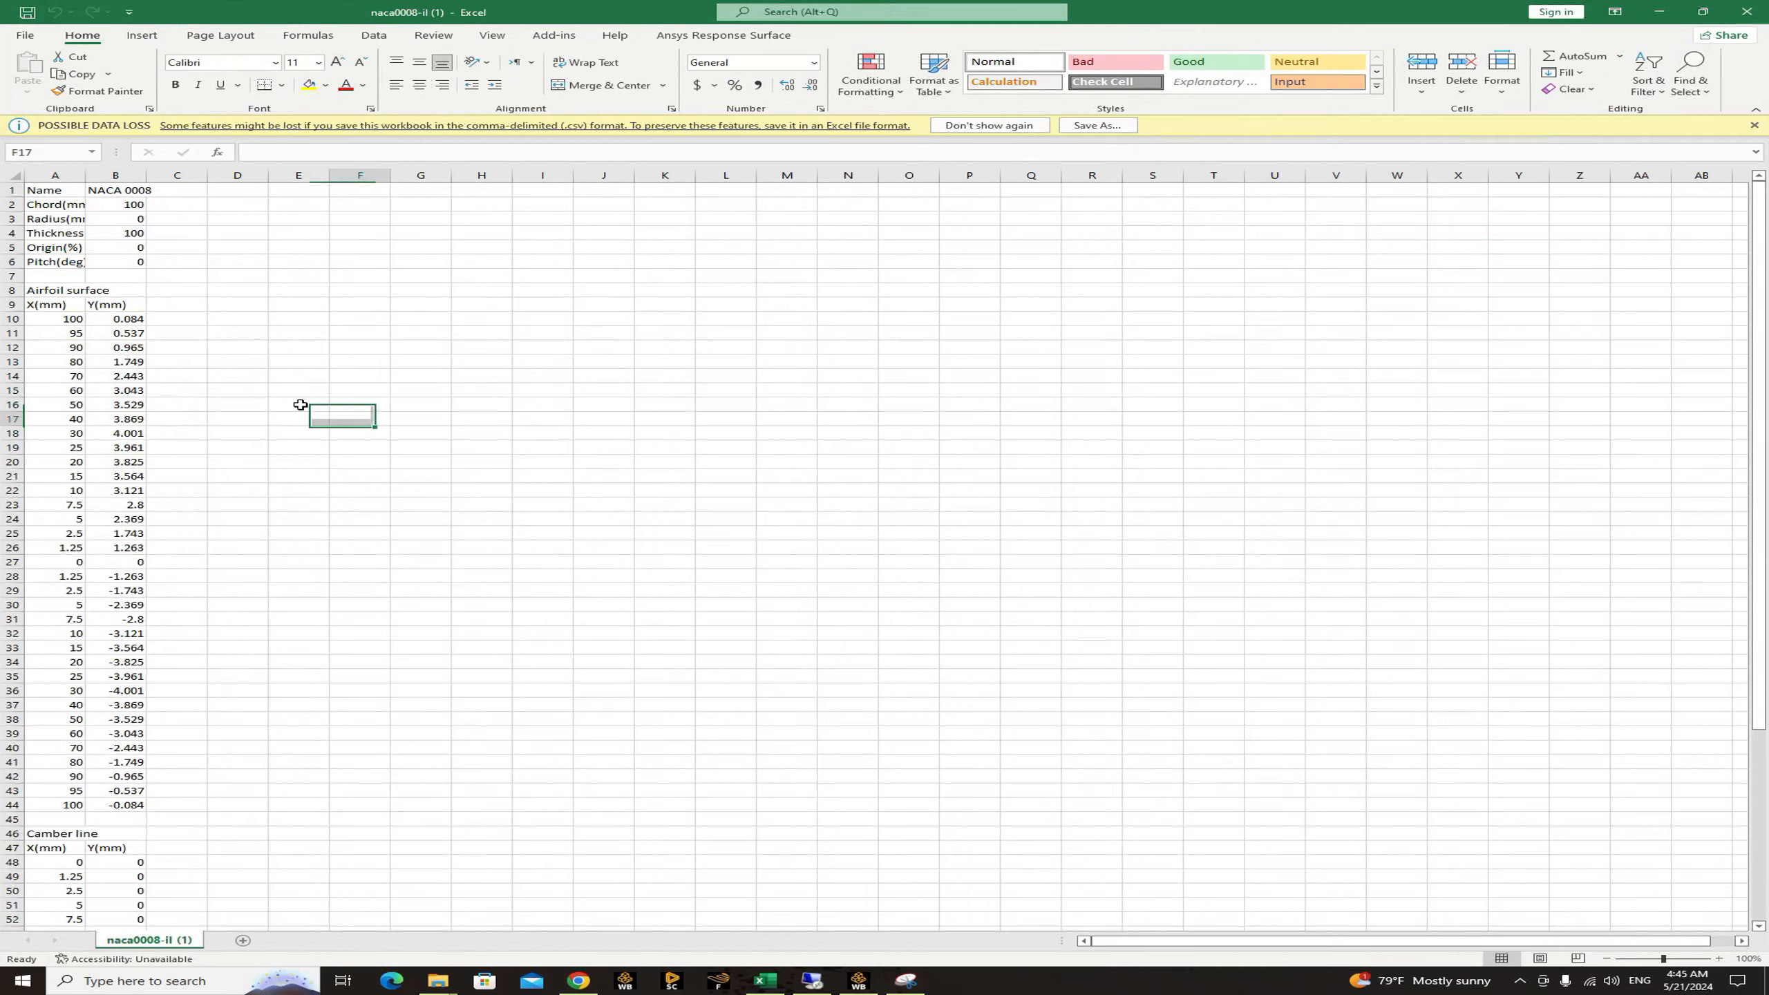
pyautogui.moveTo(62, 322); pyautogui.dragTo(96, 519)
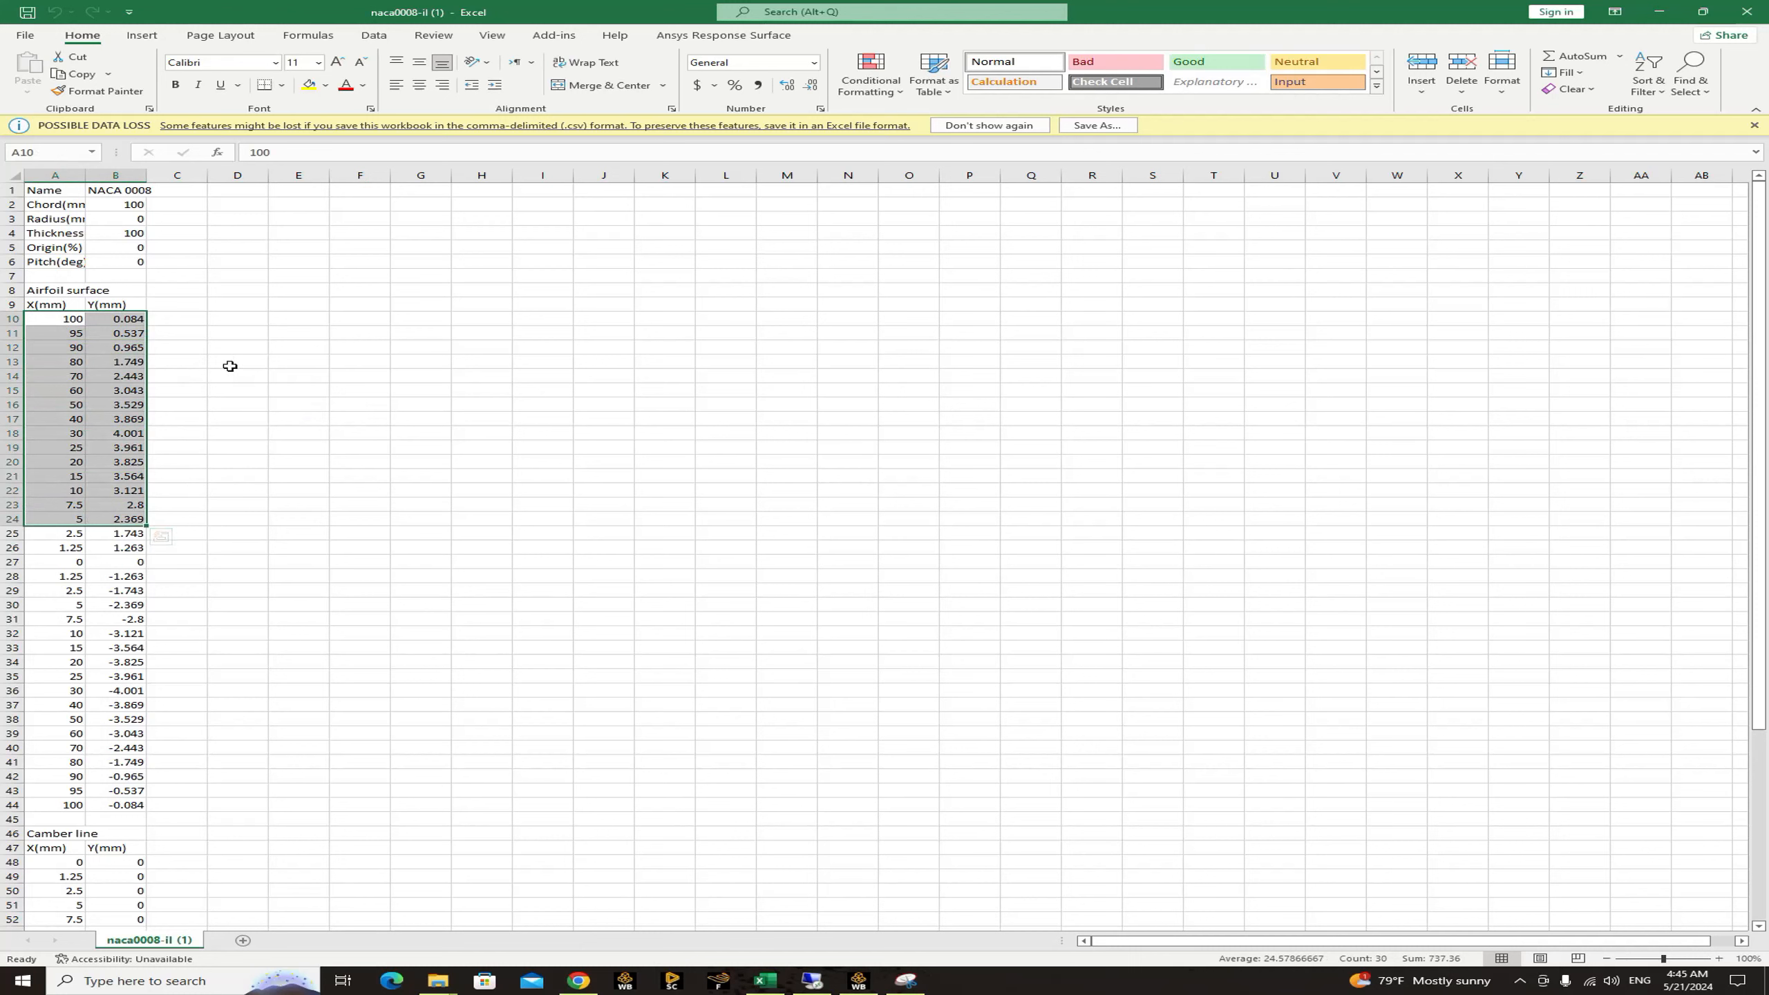
pyautogui.click(279, 377)
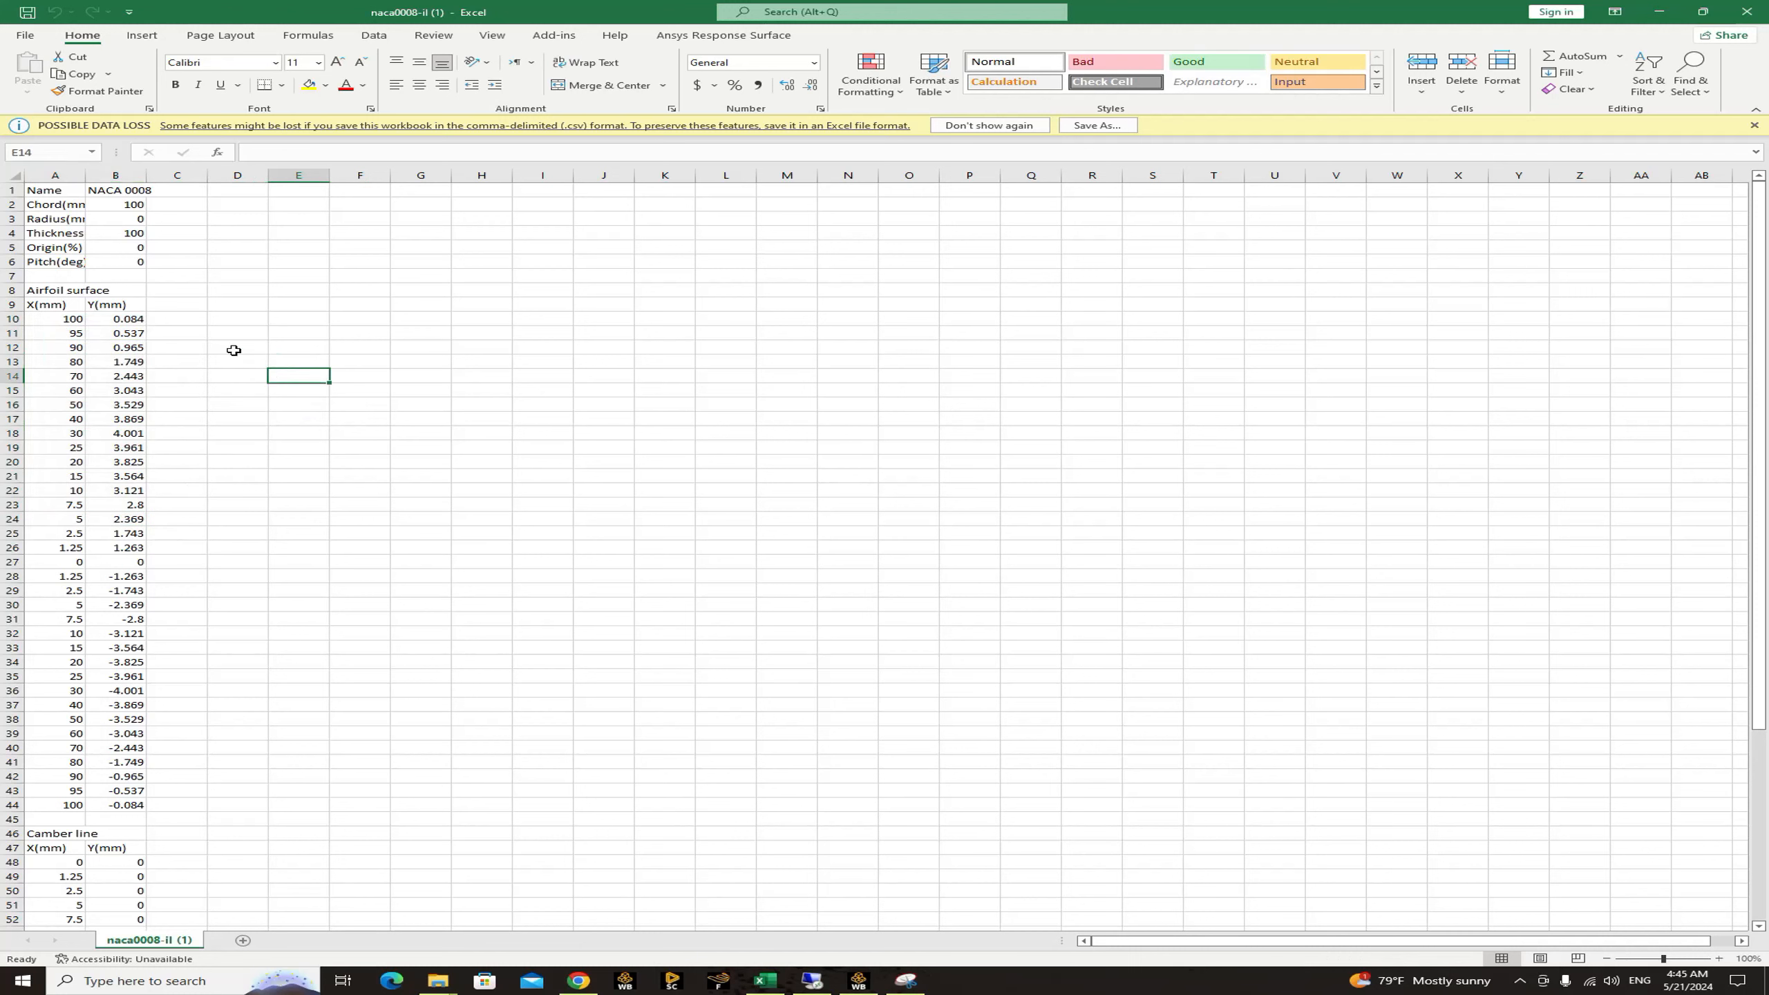
# Fill cells E10 to E44 with the value 1, alongside the airfoil surface coordinates.
pyautogui.click(303, 318)
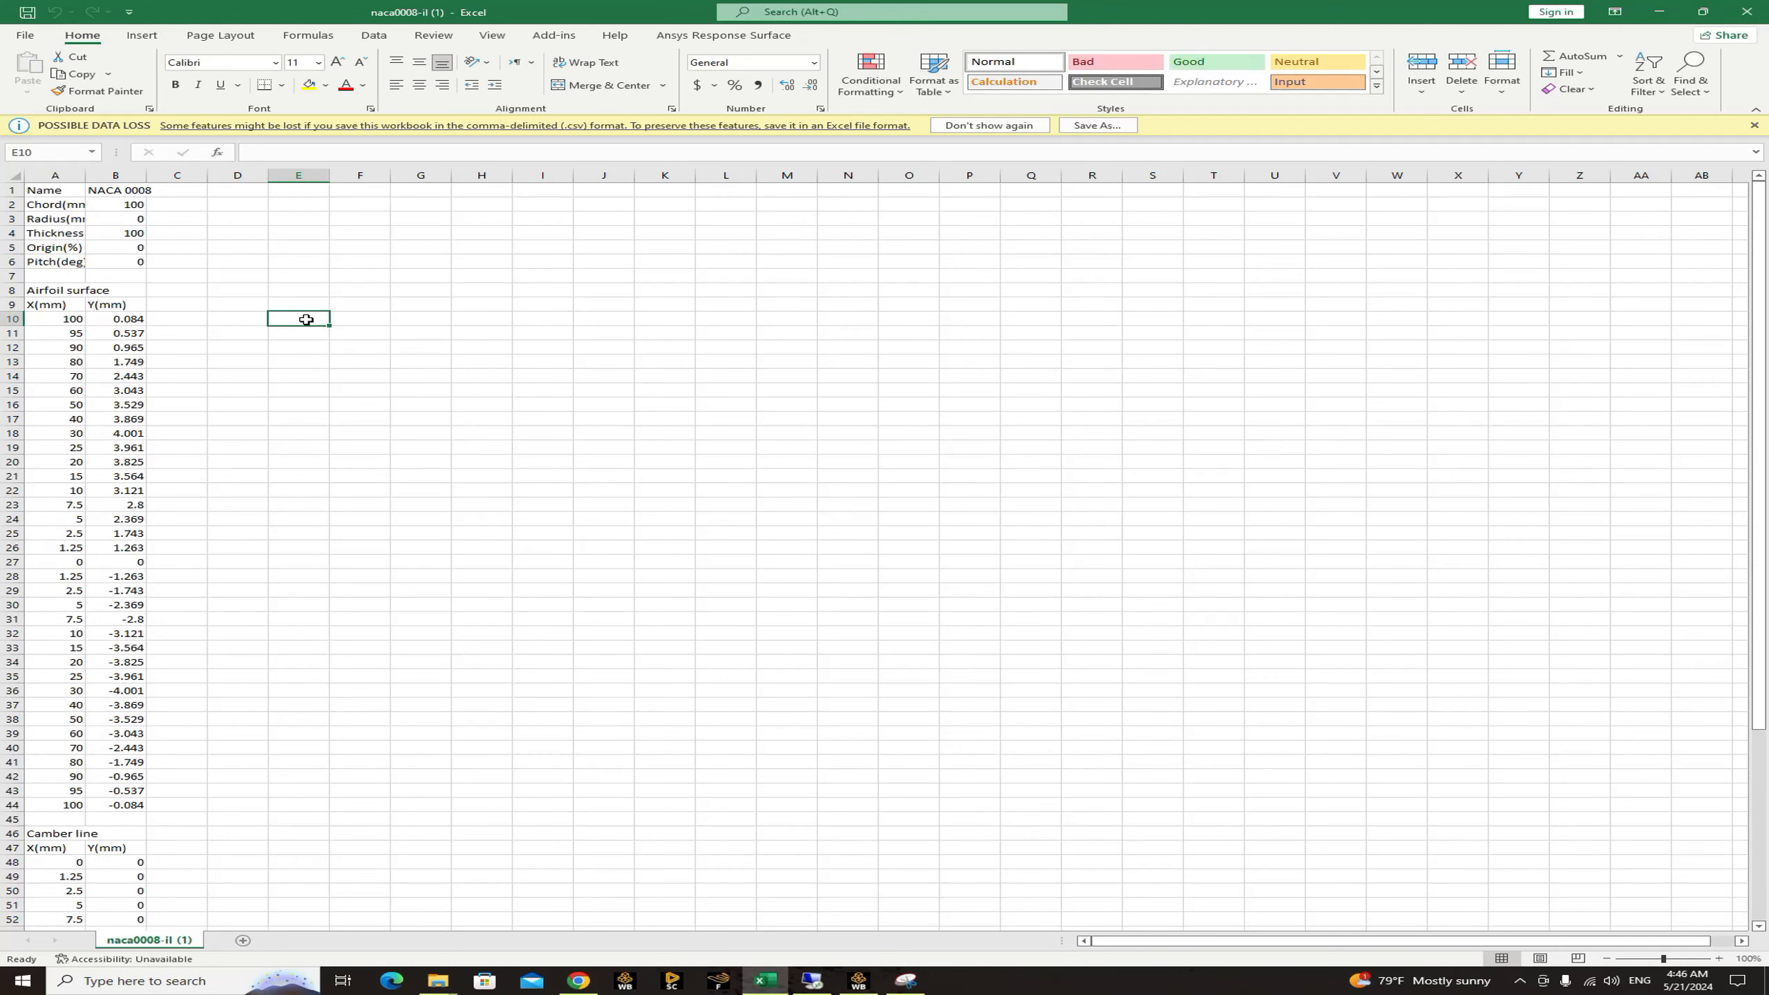
pyautogui.write('1')
pyautogui.click(308, 333)
pyautogui.write('1')
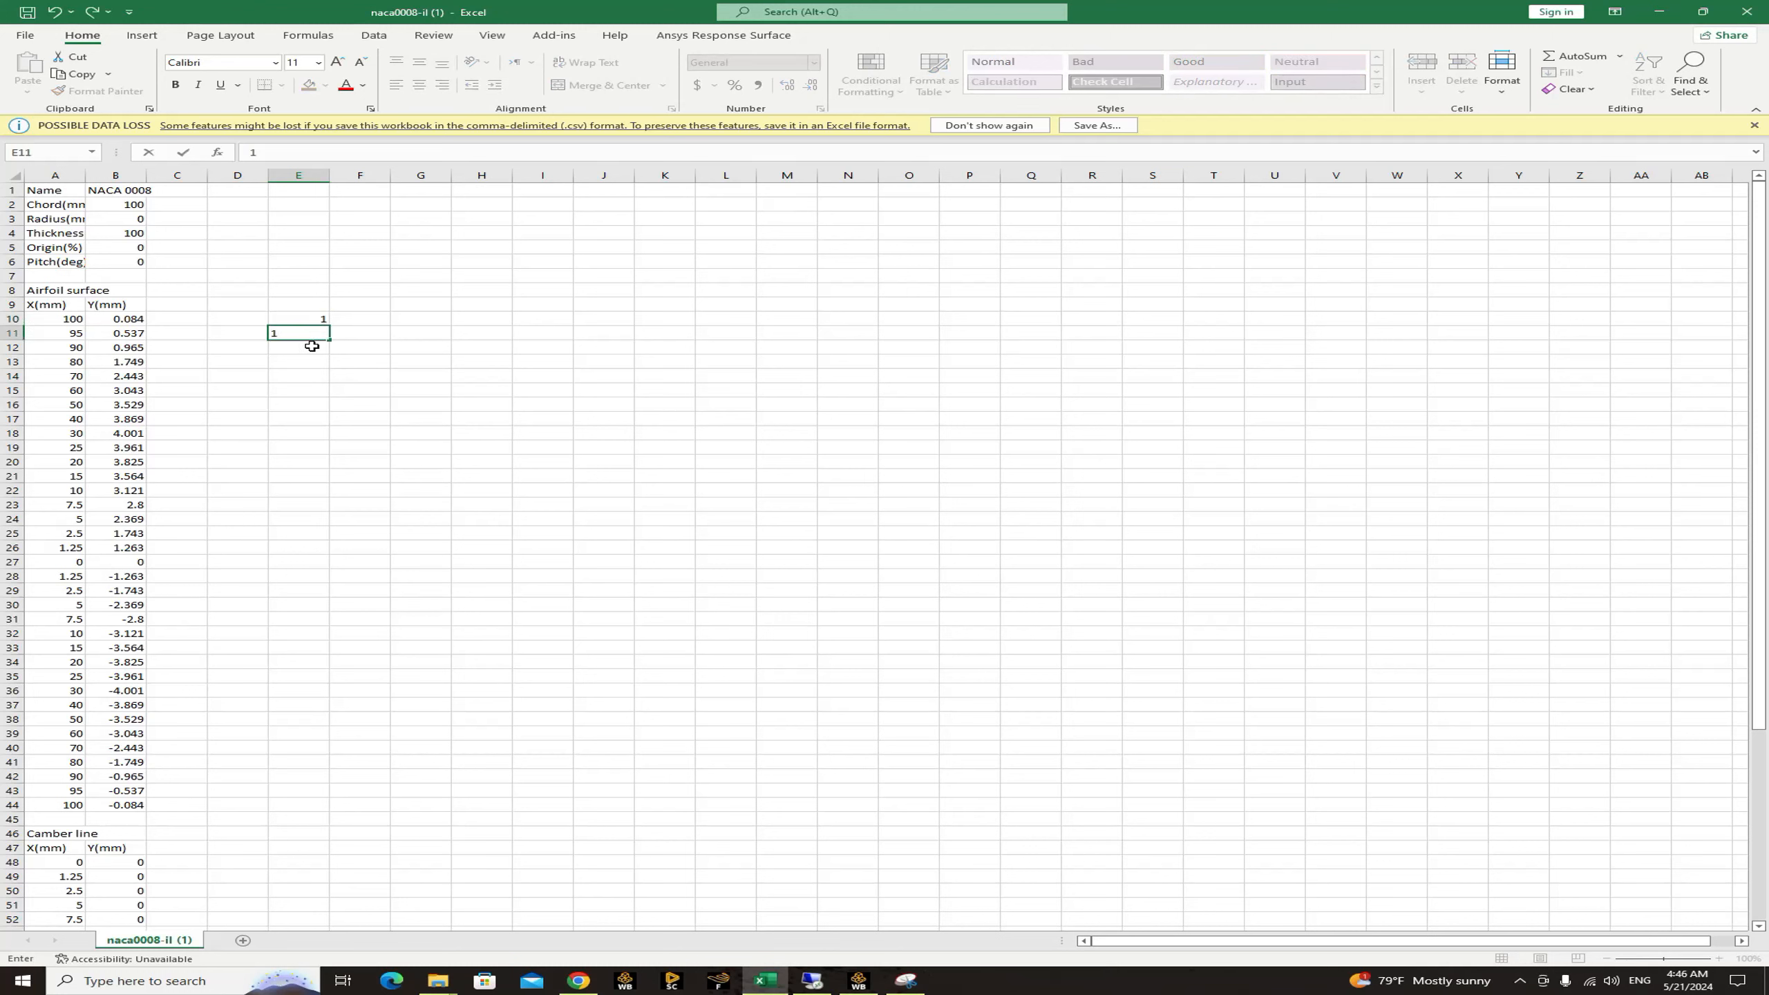
pyautogui.press('Return')
pyautogui.moveTo(312, 317); pyautogui.dragTo(325, 810)
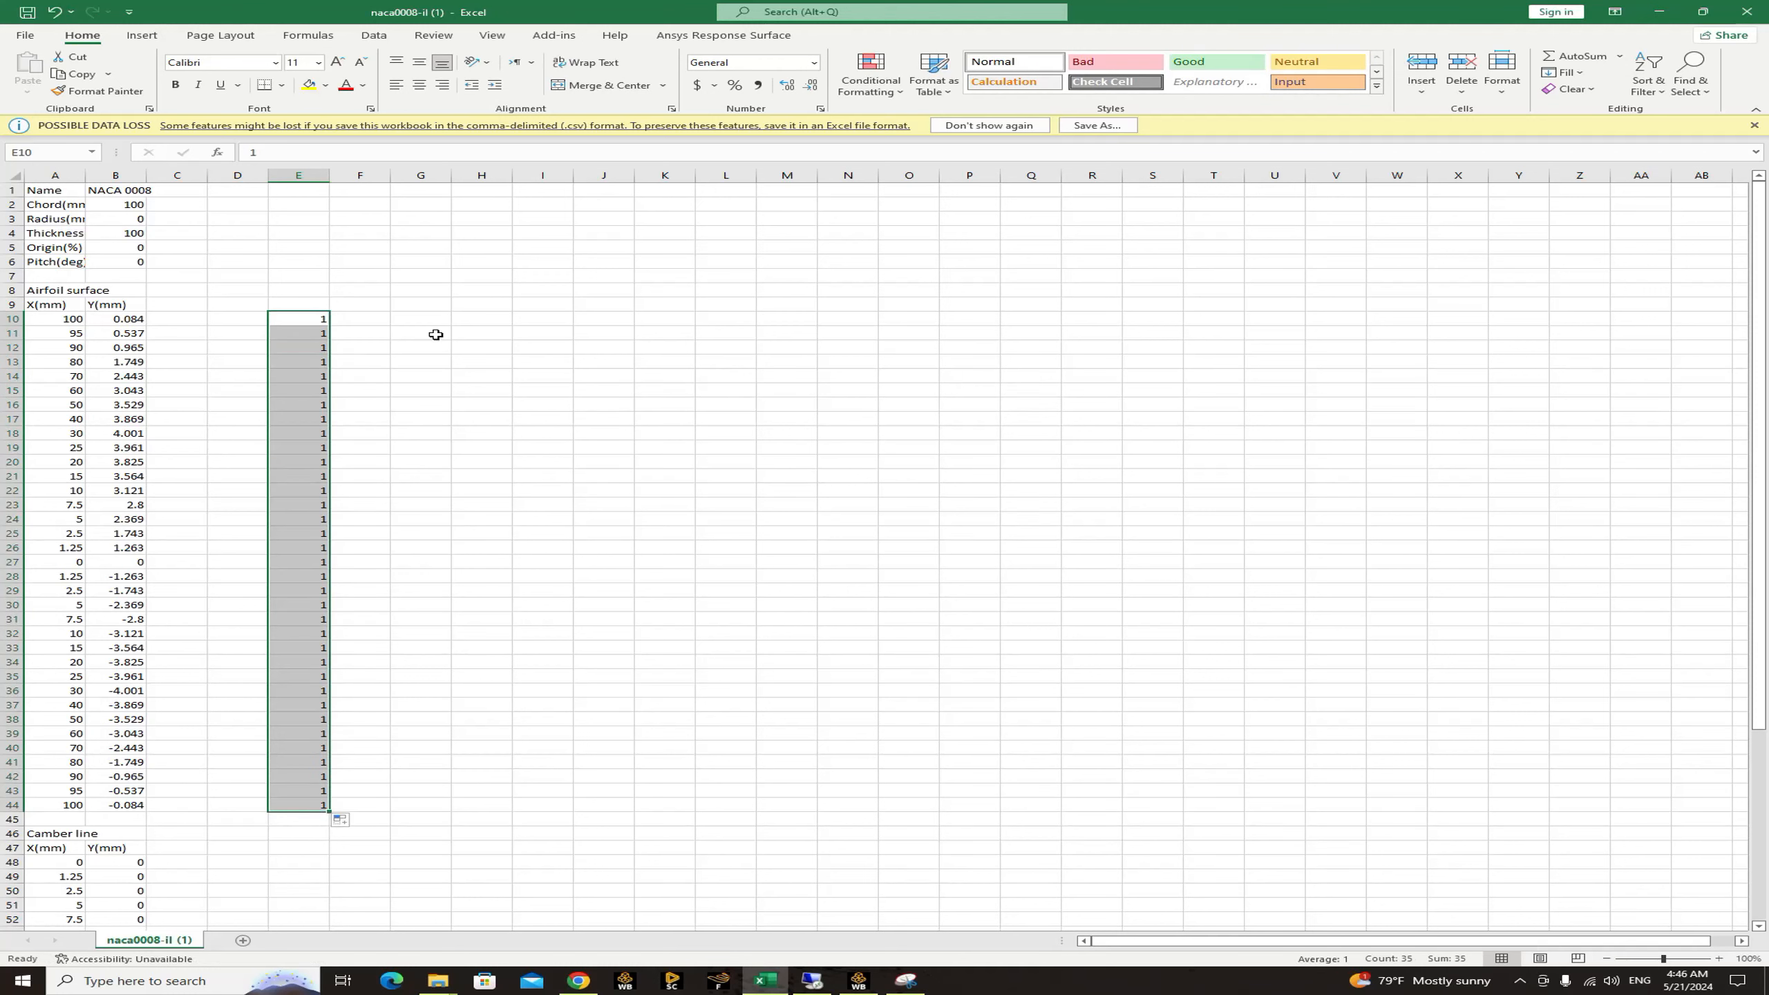
# Number the points in cells F10 to F44 consecutively from 1 to 35.
pyautogui.moveTo(350, 318); pyautogui.dragTo(350, 447)
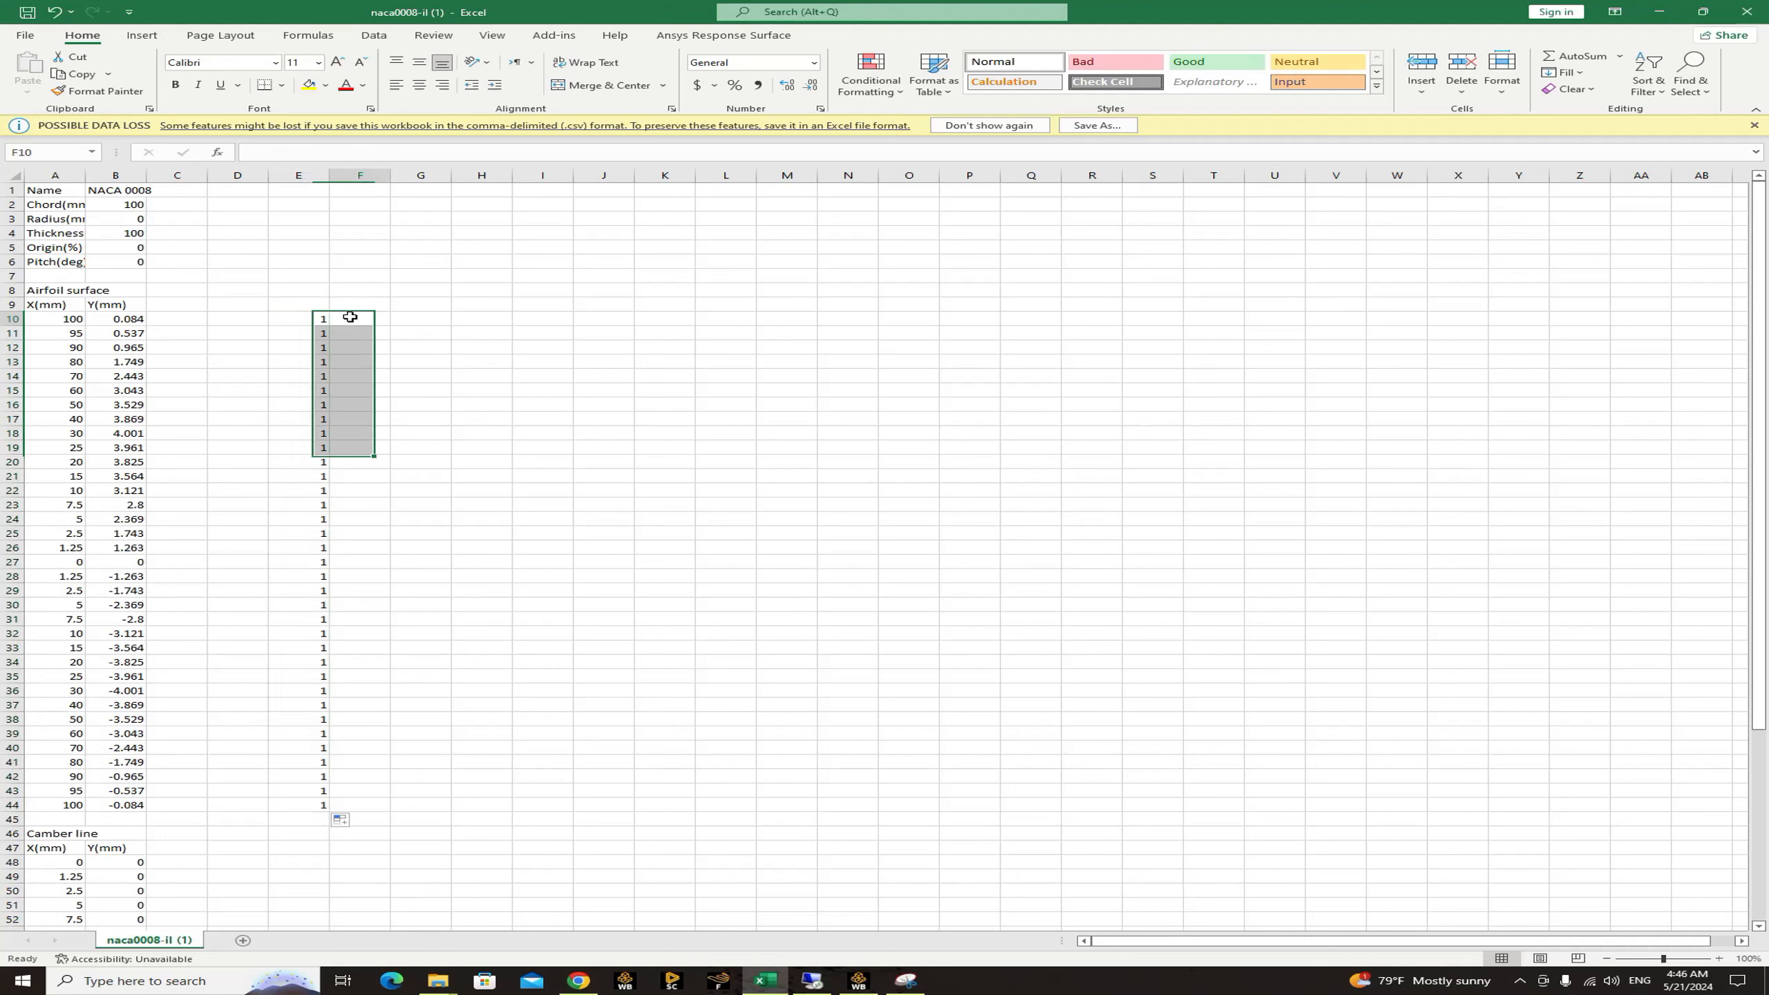
pyautogui.click(350, 317)
pyautogui.write('1')
pyautogui.click(366, 333)
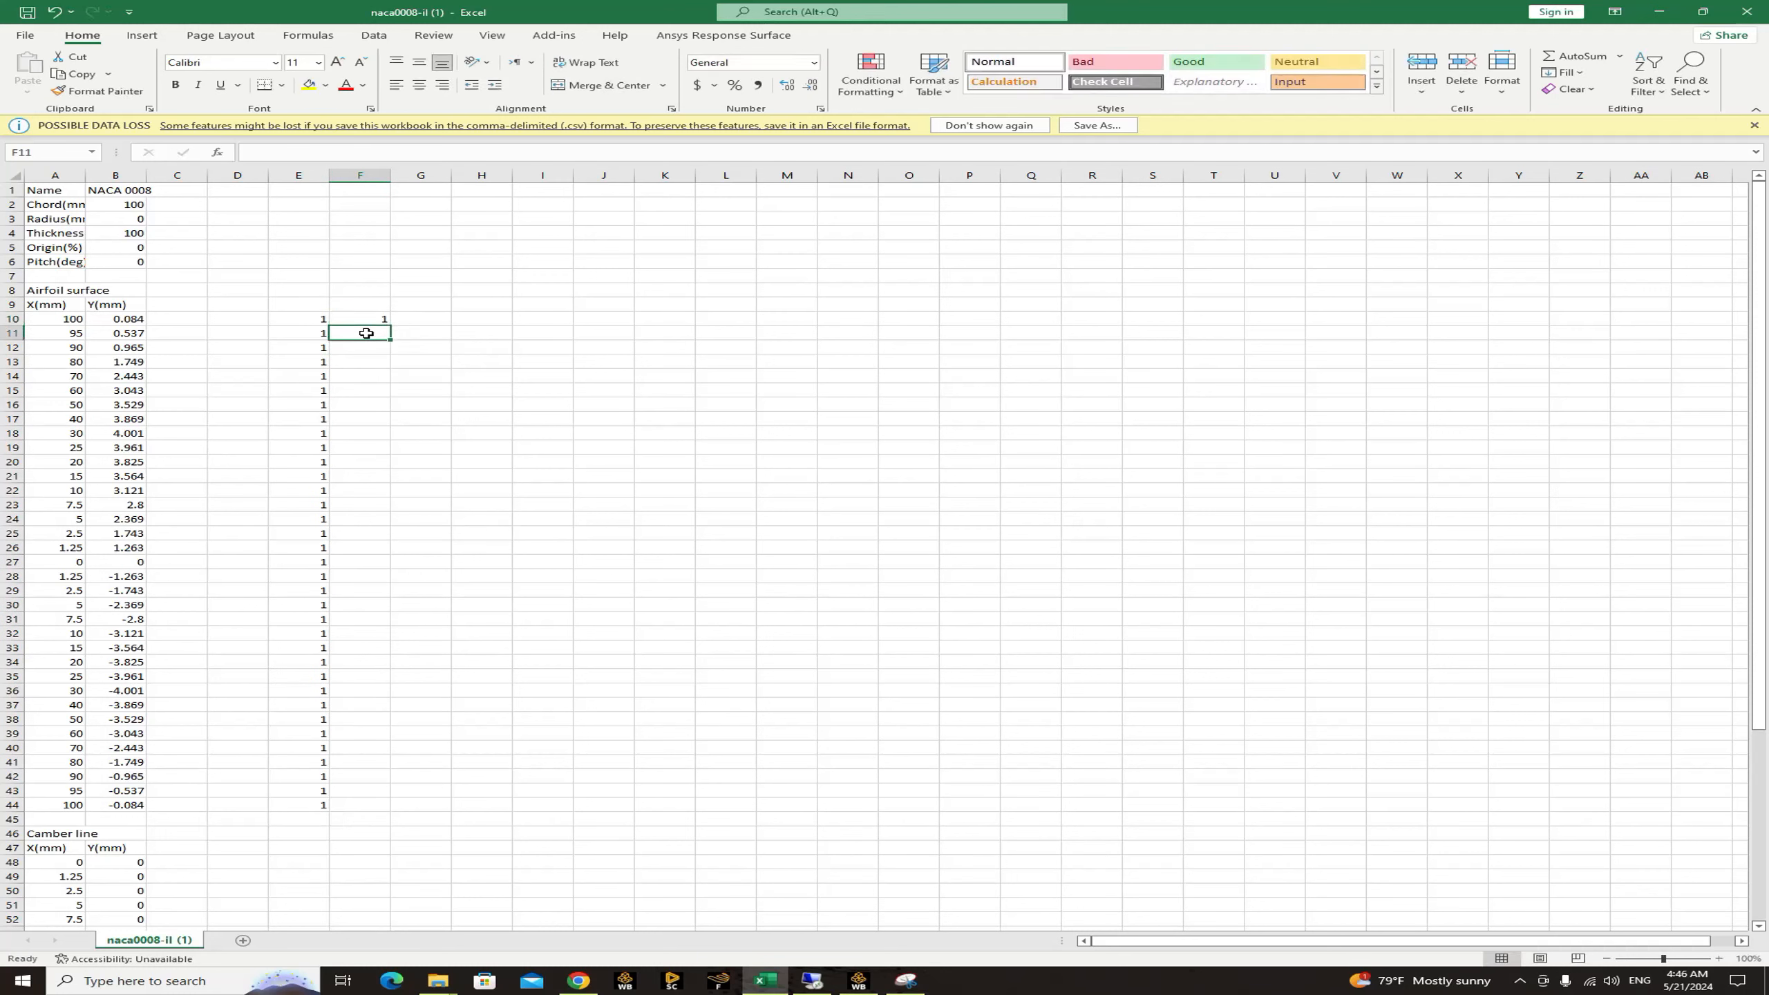
pyautogui.write('2')
pyautogui.click(364, 348)
pyautogui.write('3')
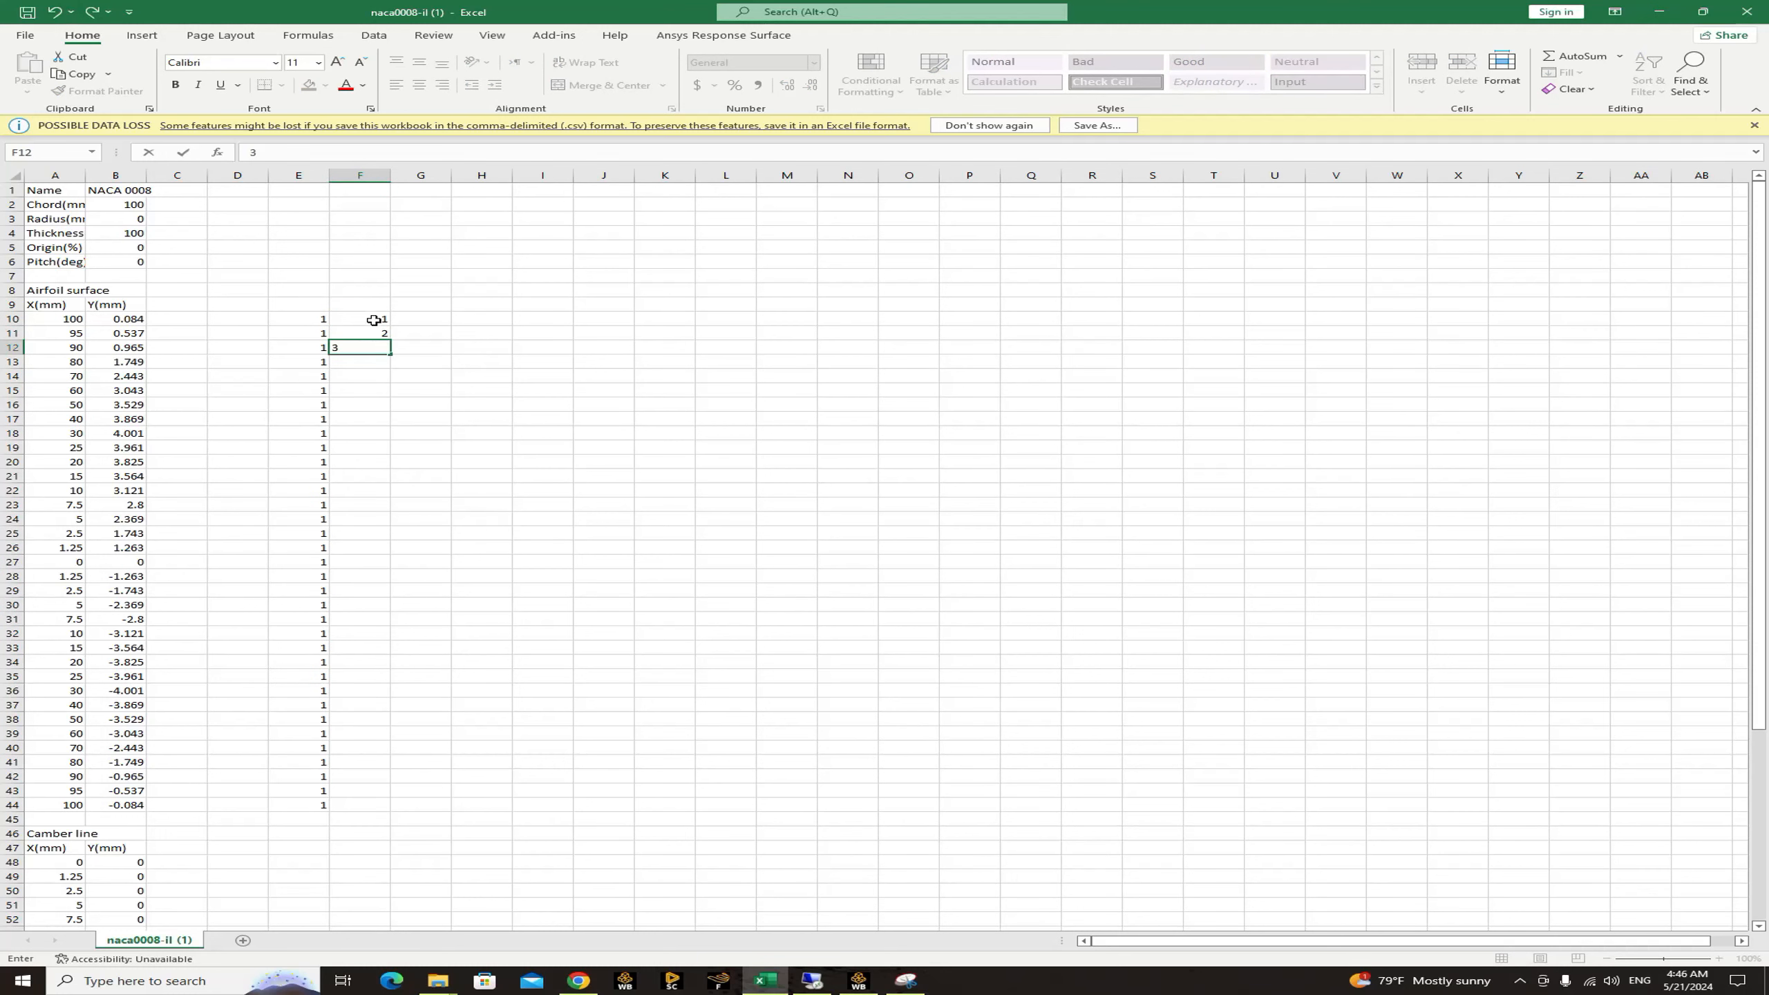
pyautogui.moveTo(367, 319); pyautogui.dragTo(339, 810)
# Copy the airfoil surface X and Y coordinates from A10:B44 and paste them starting at cell G10.
pyautogui.moveTo(57, 319); pyautogui.dragTo(132, 803)
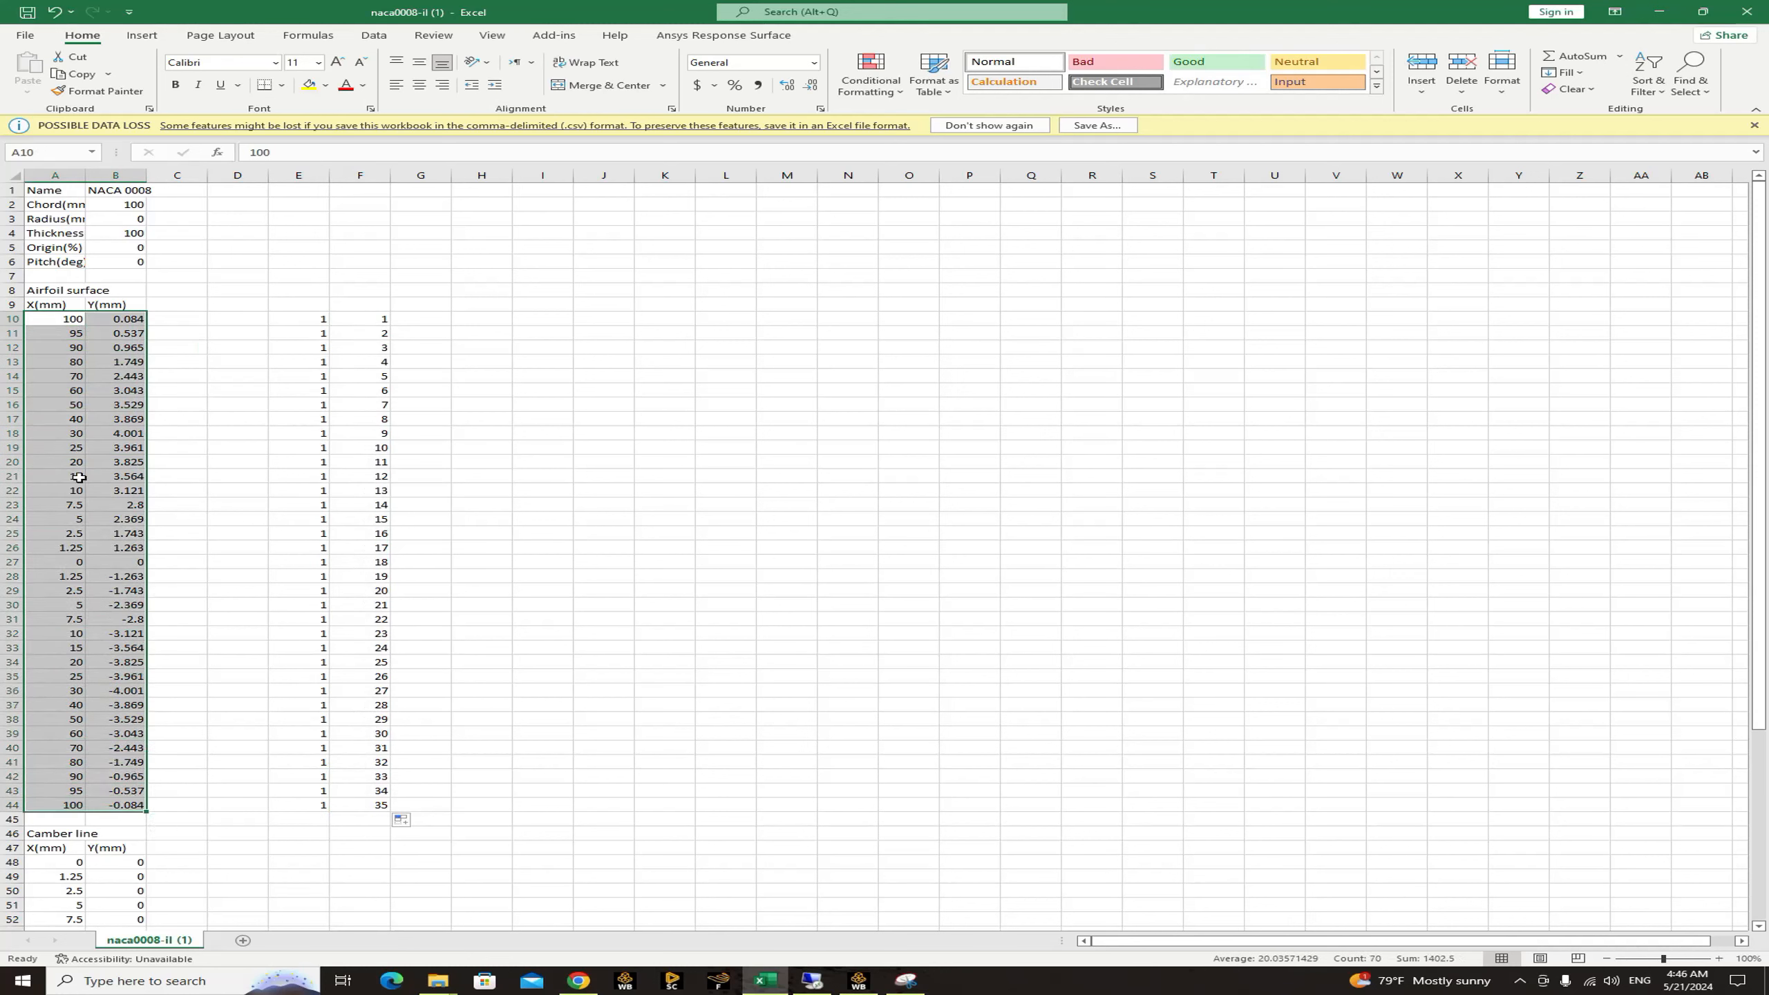
pyautogui.rightClick(93, 316)
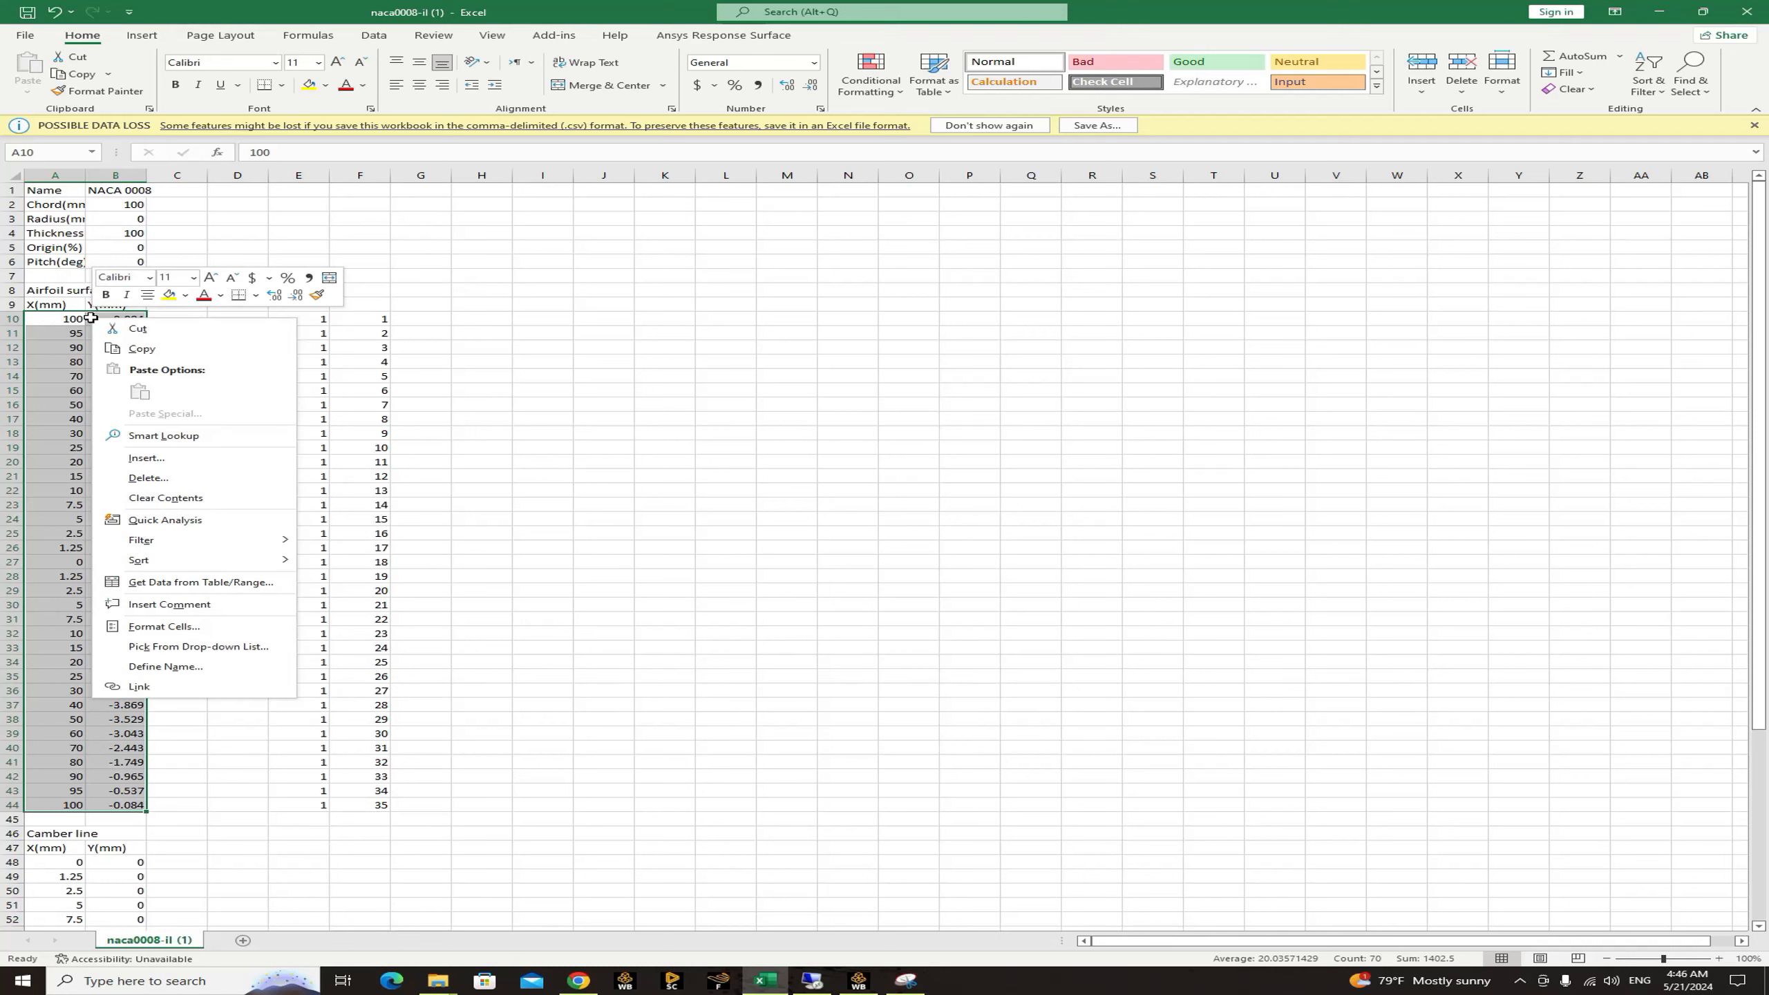
pyautogui.click(143, 348)
pyautogui.click(432, 325)
pyautogui.rightClick(421, 319)
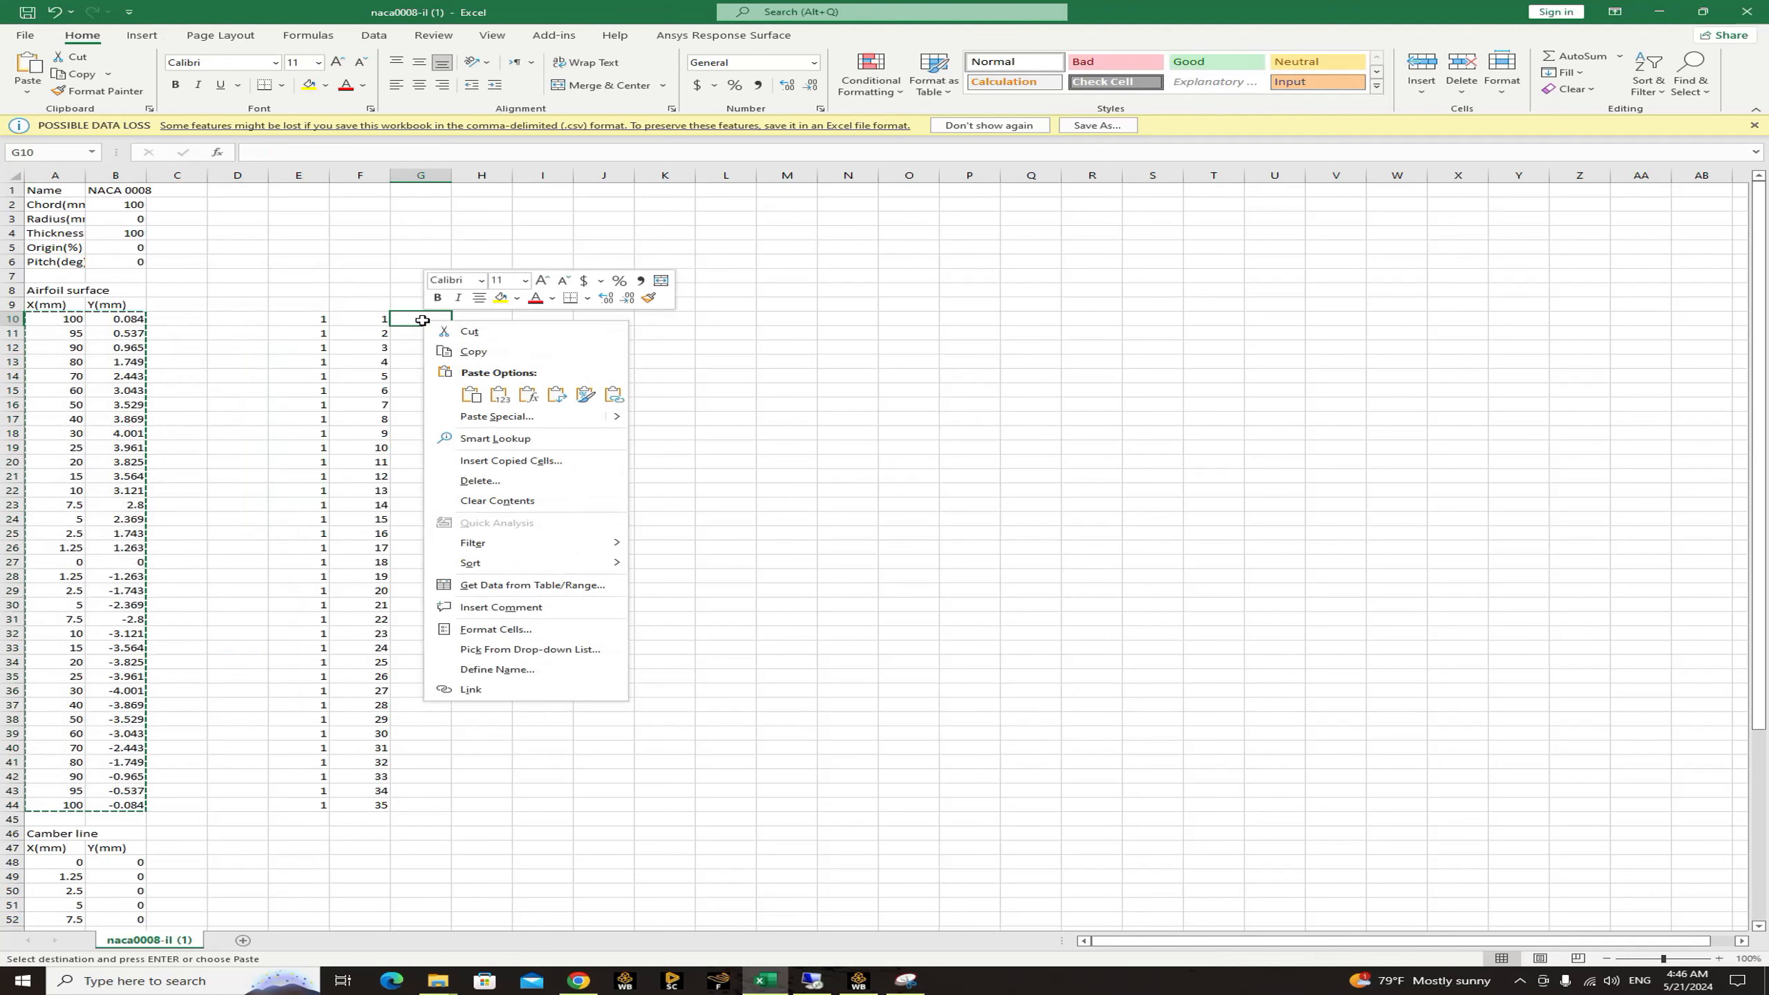
pyautogui.click(470, 394)
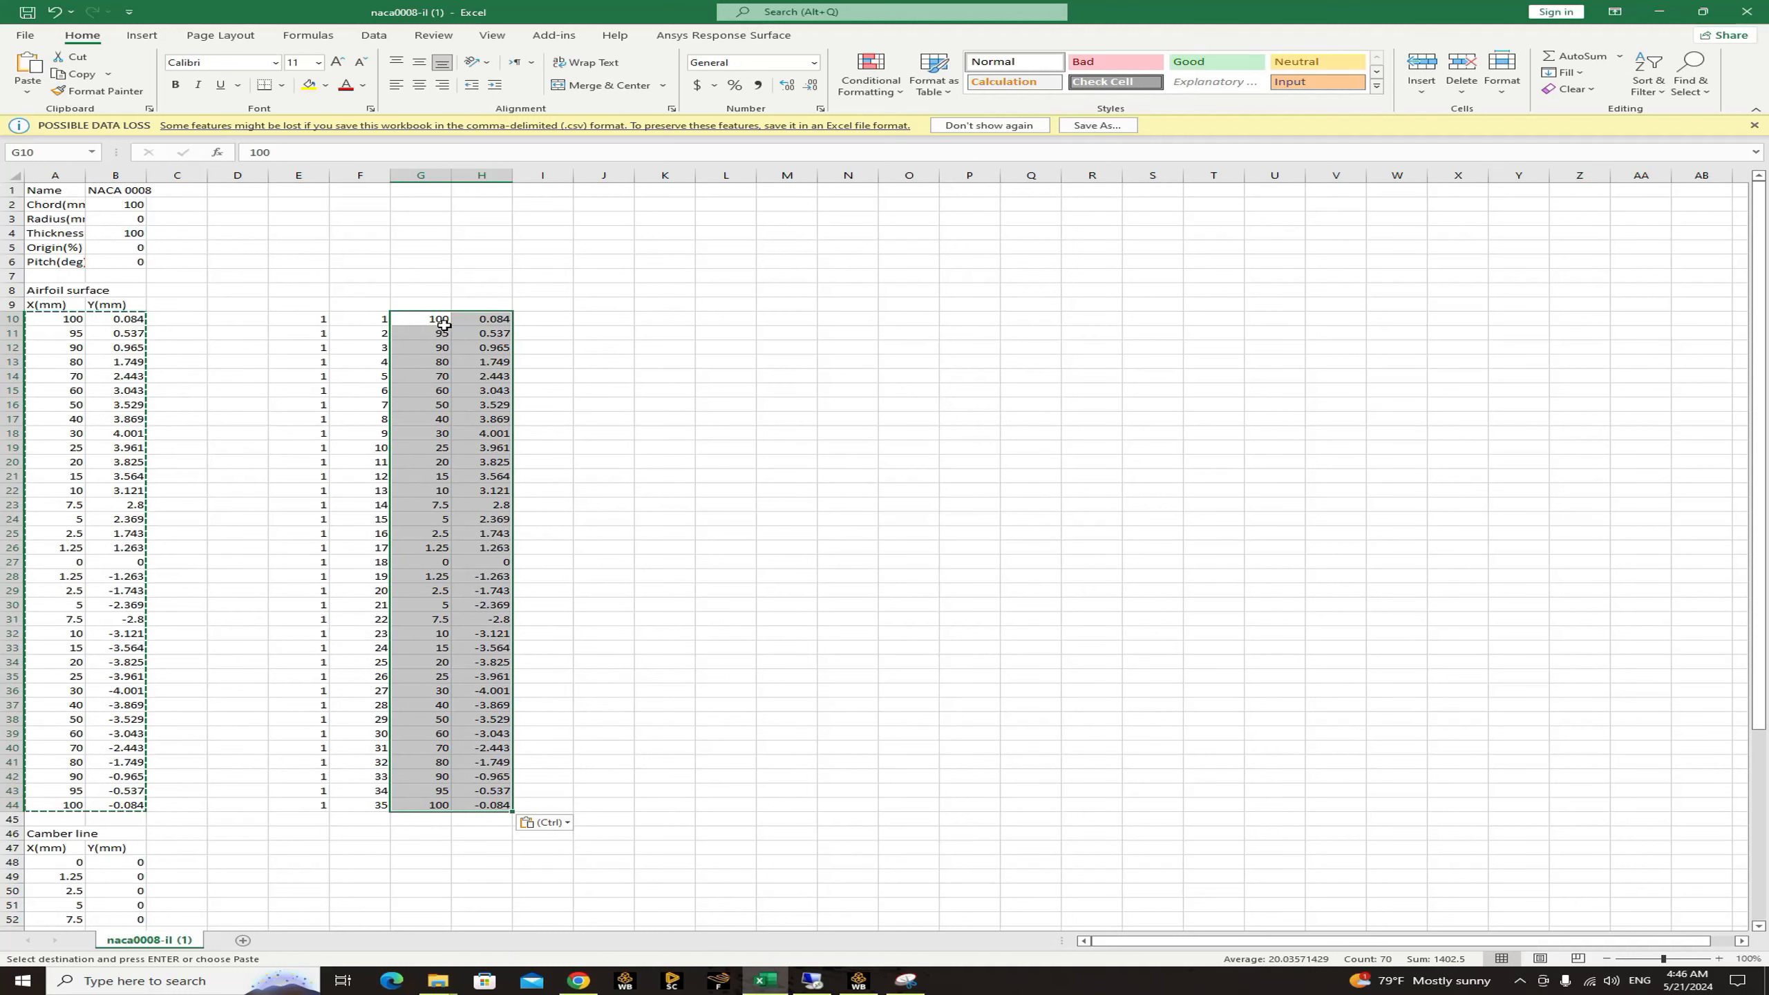
# Fill cells I10 to I44 with the value 0 as the third coordinate column.
pyautogui.click(537, 318)
pyautogui.write('0')
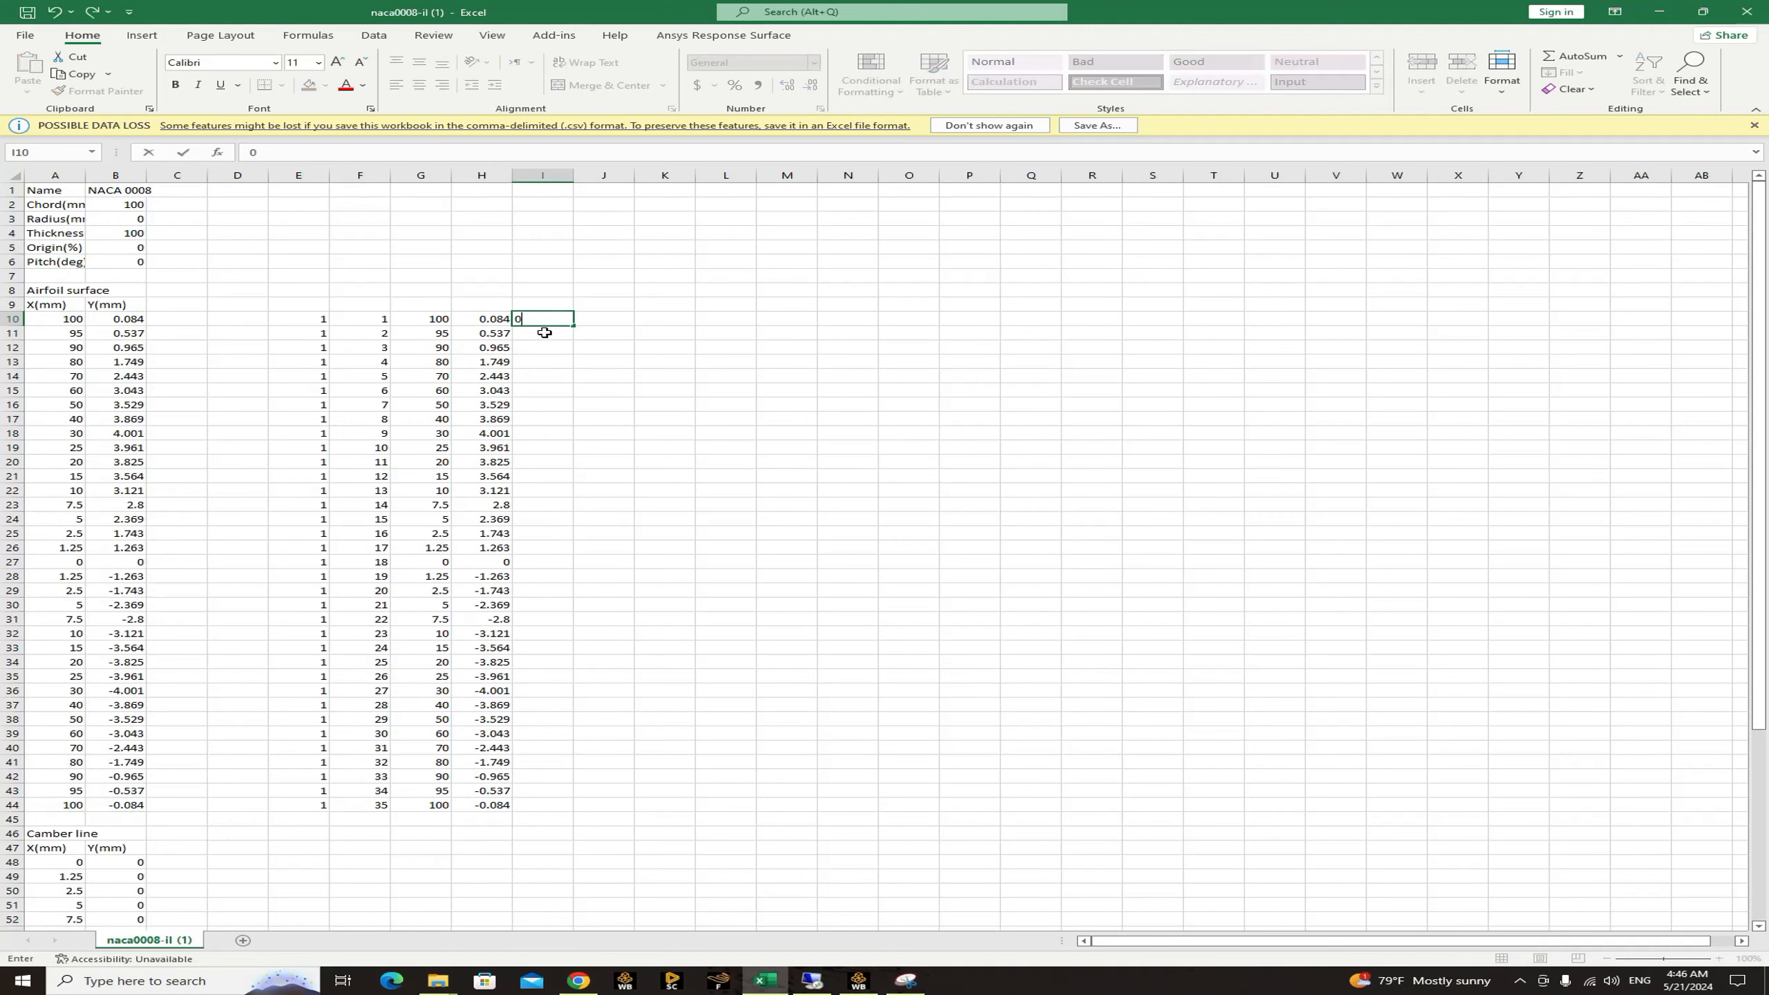
pyautogui.press('Return')
pyautogui.write('0')
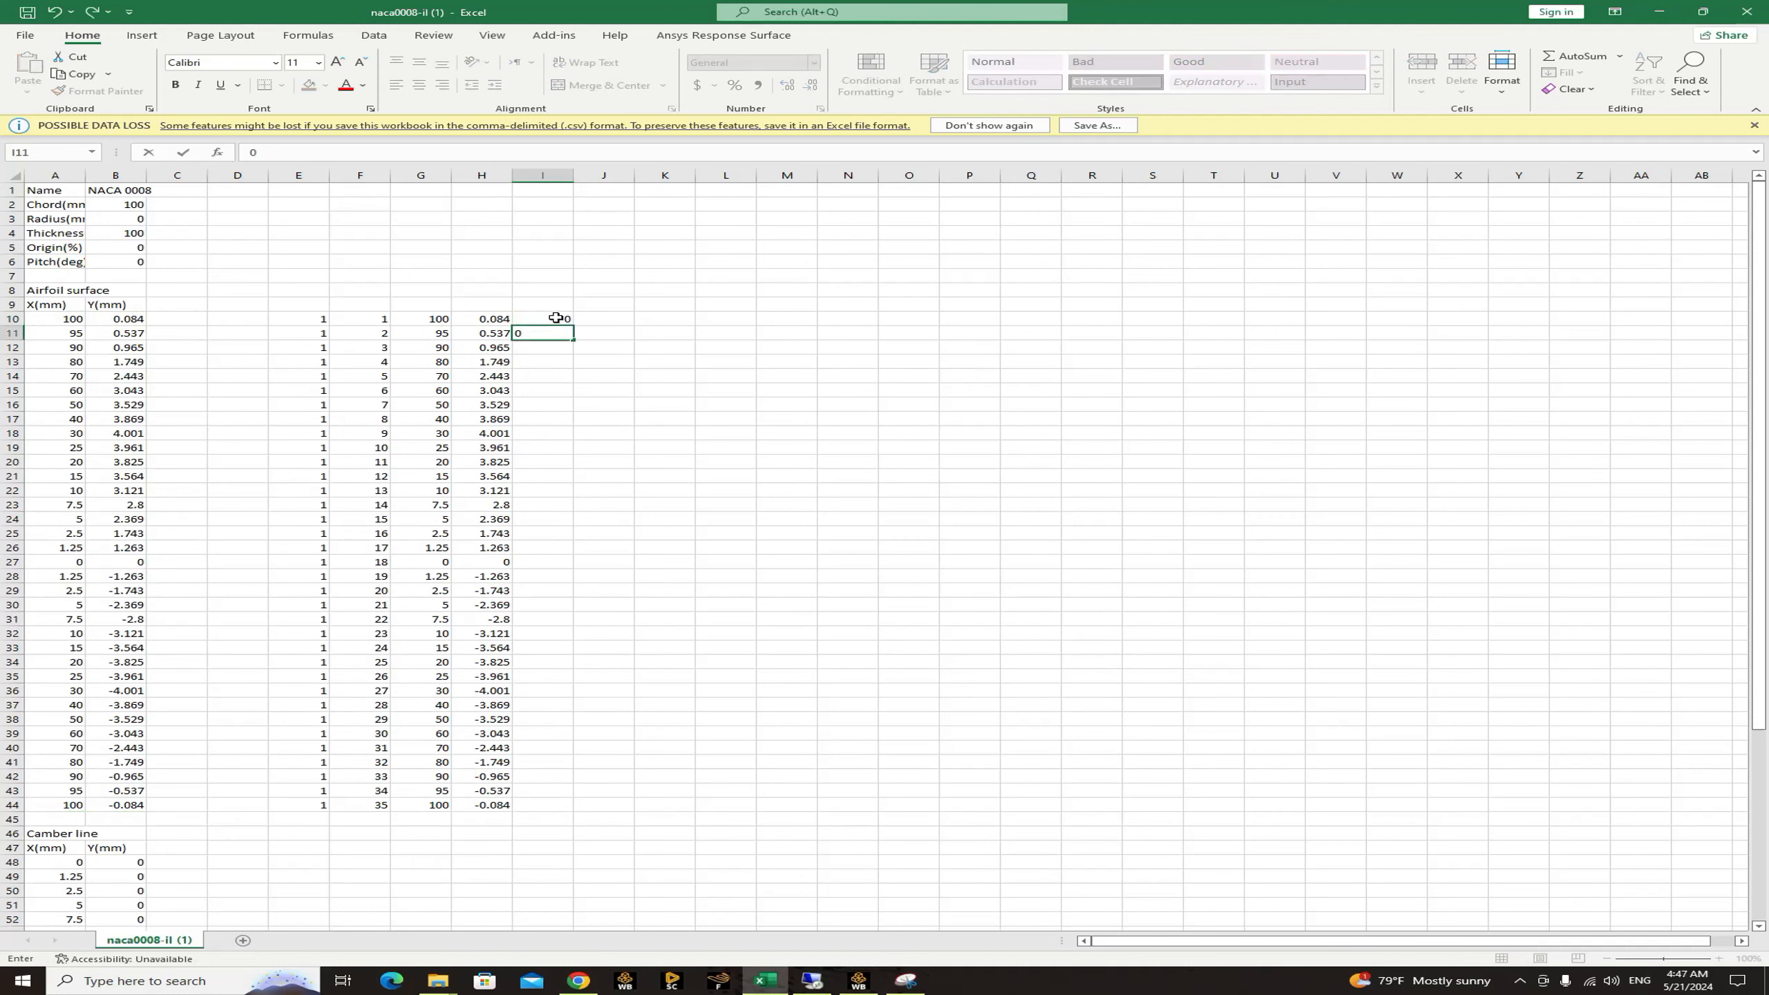
pyautogui.click(555, 325)
pyautogui.moveTo(571, 326); pyautogui.dragTo(583, 810)
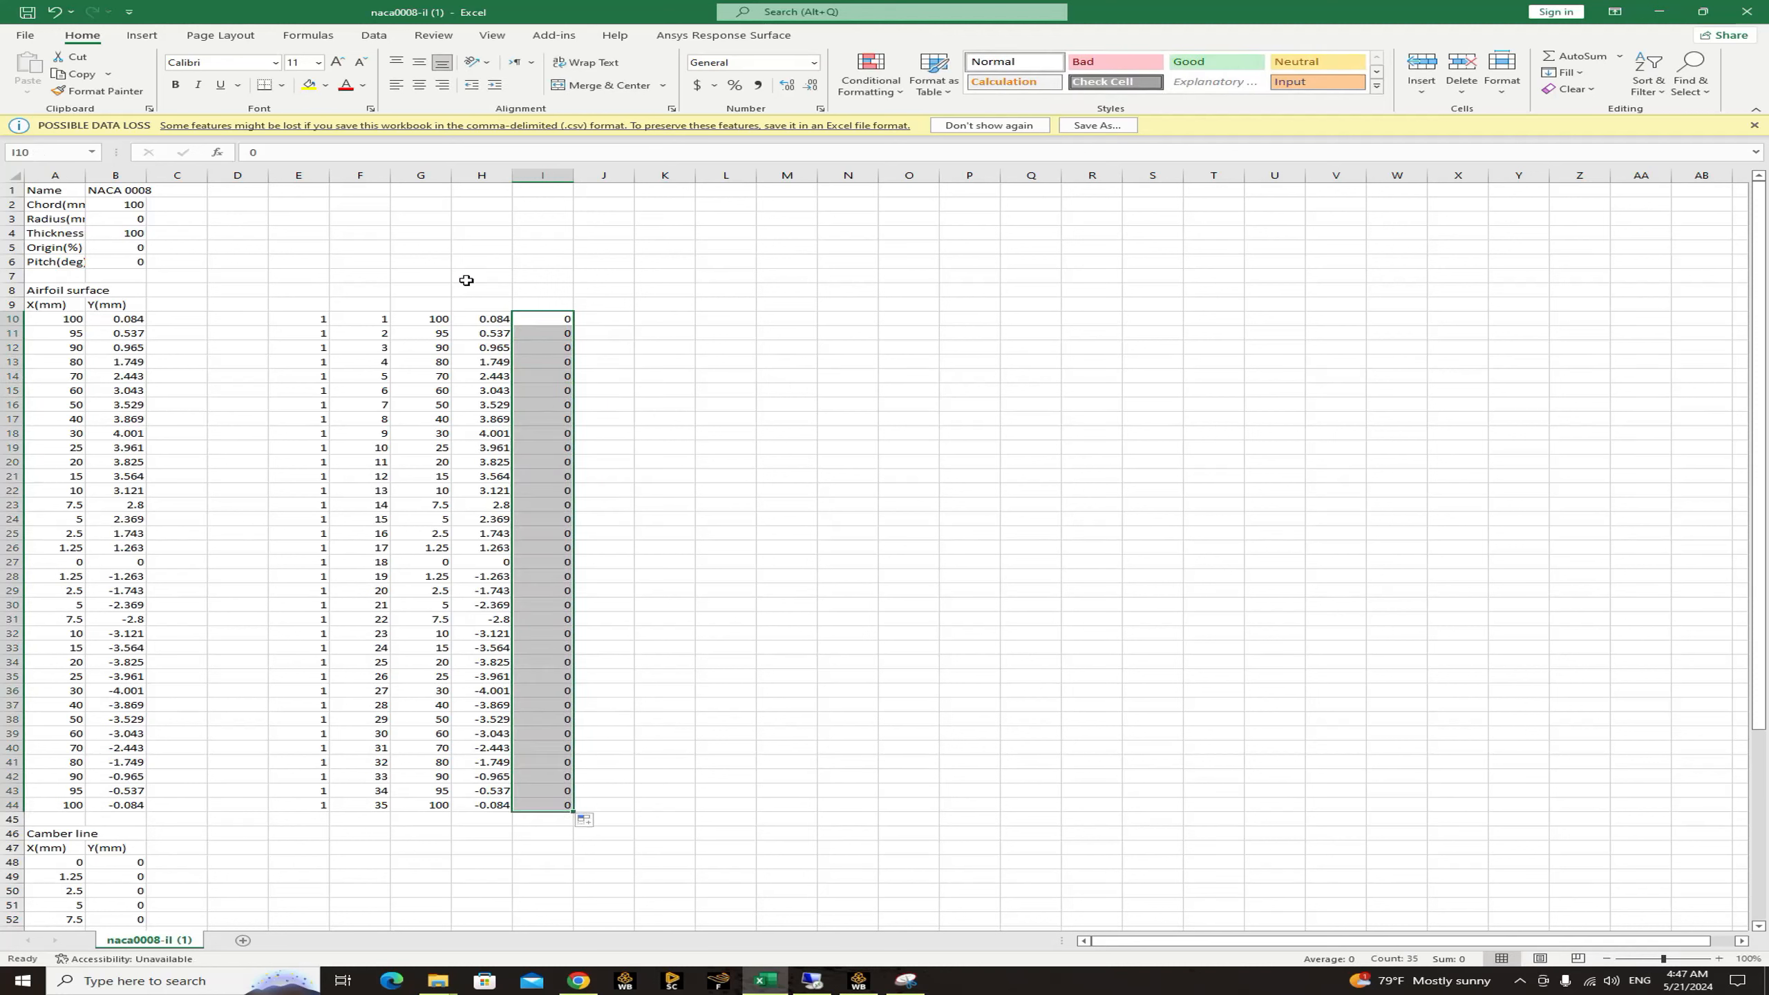
# Label the three coordinate columns x, y and z in cells G8, H8 and I8.
pyautogui.click(422, 288)
pyautogui.write('x')
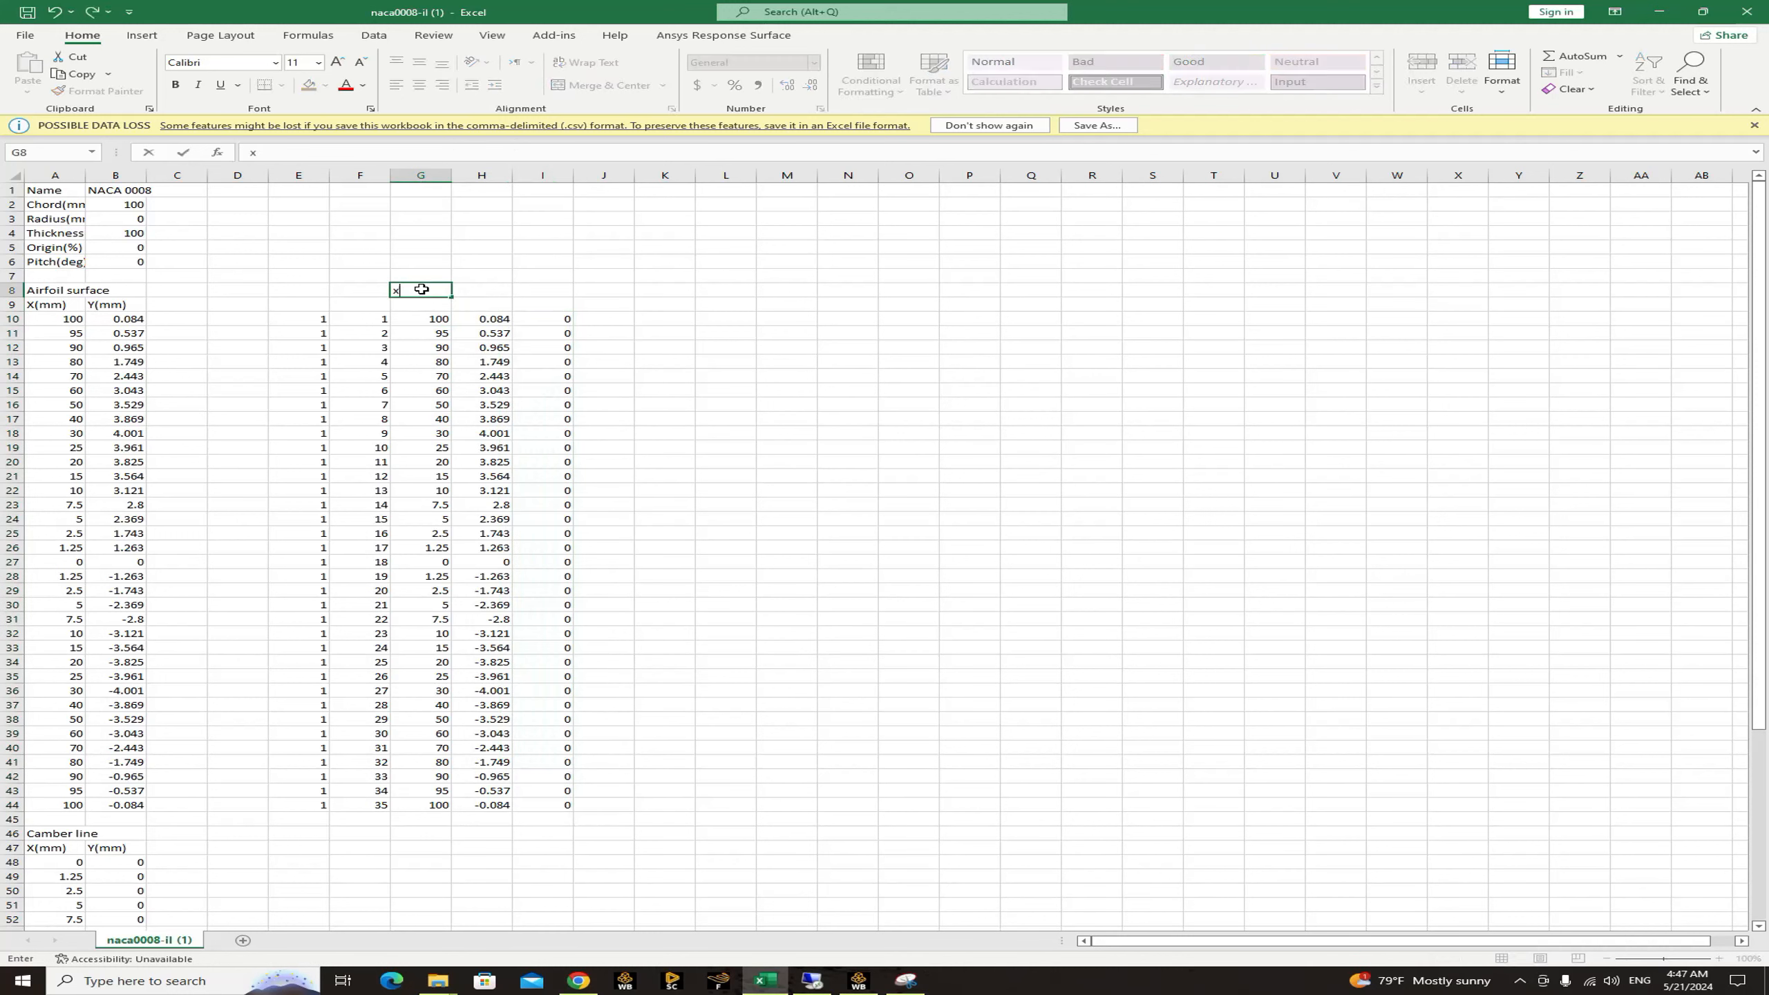
pyautogui.click(486, 287)
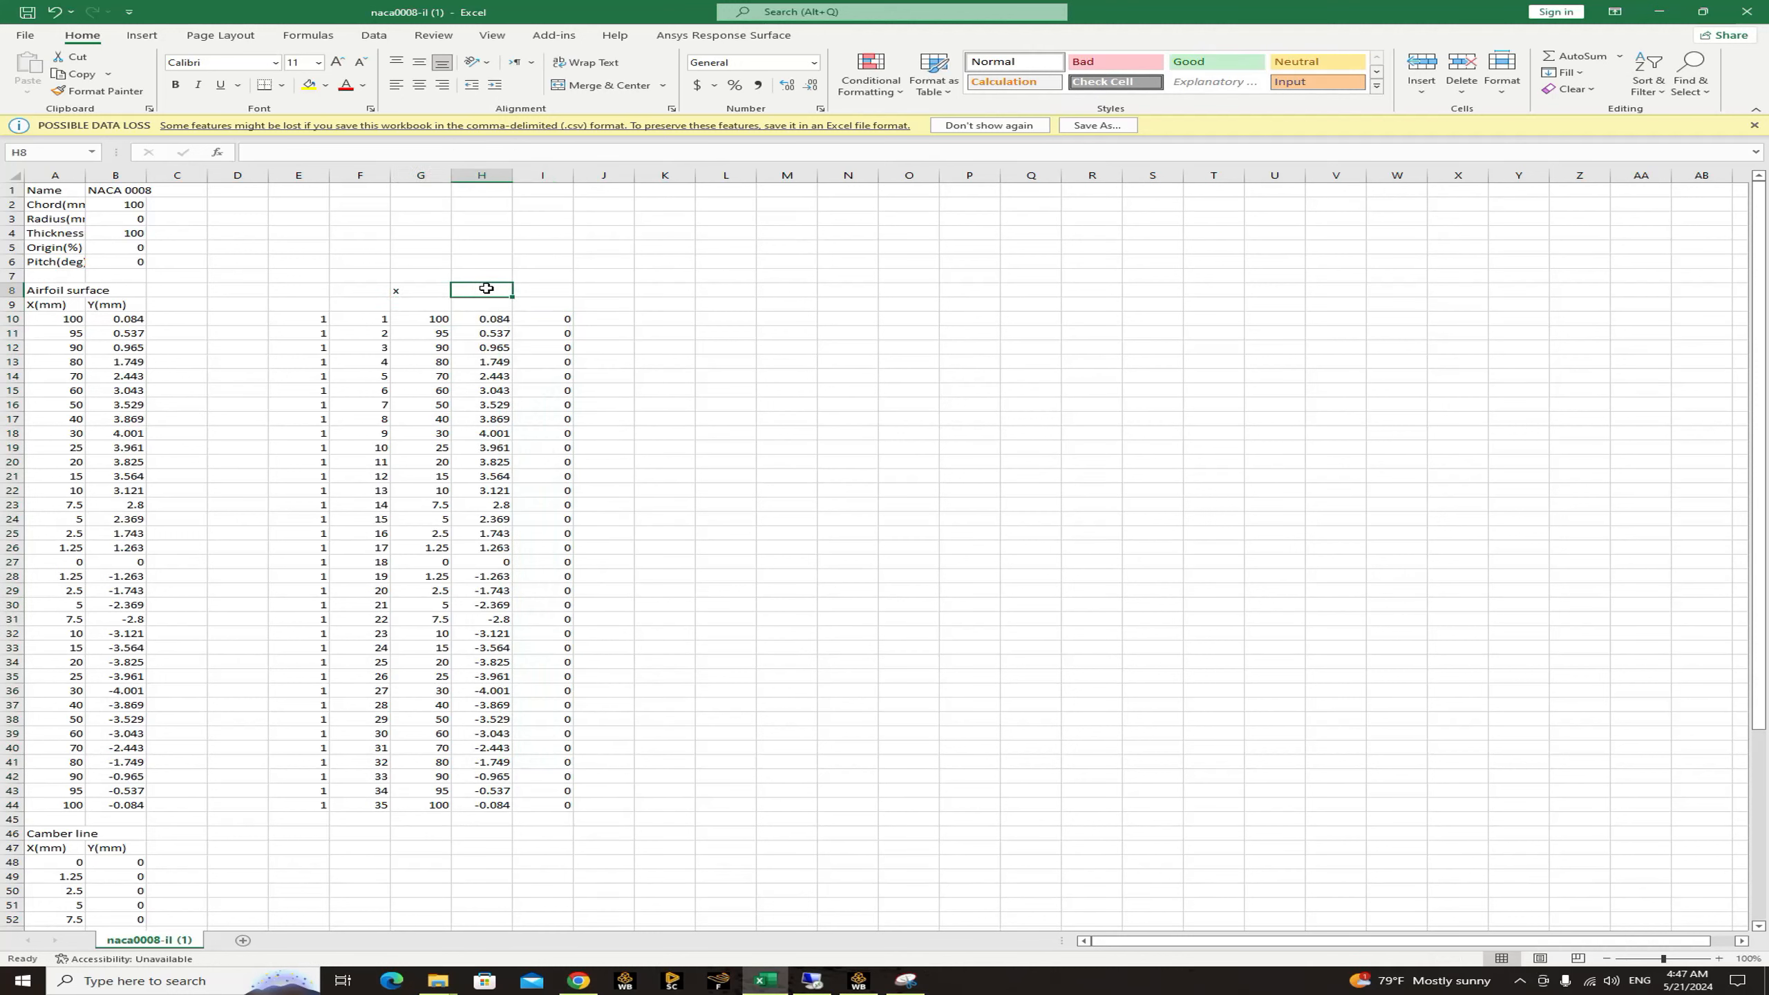
pyautogui.write('y')
pyautogui.click(553, 289)
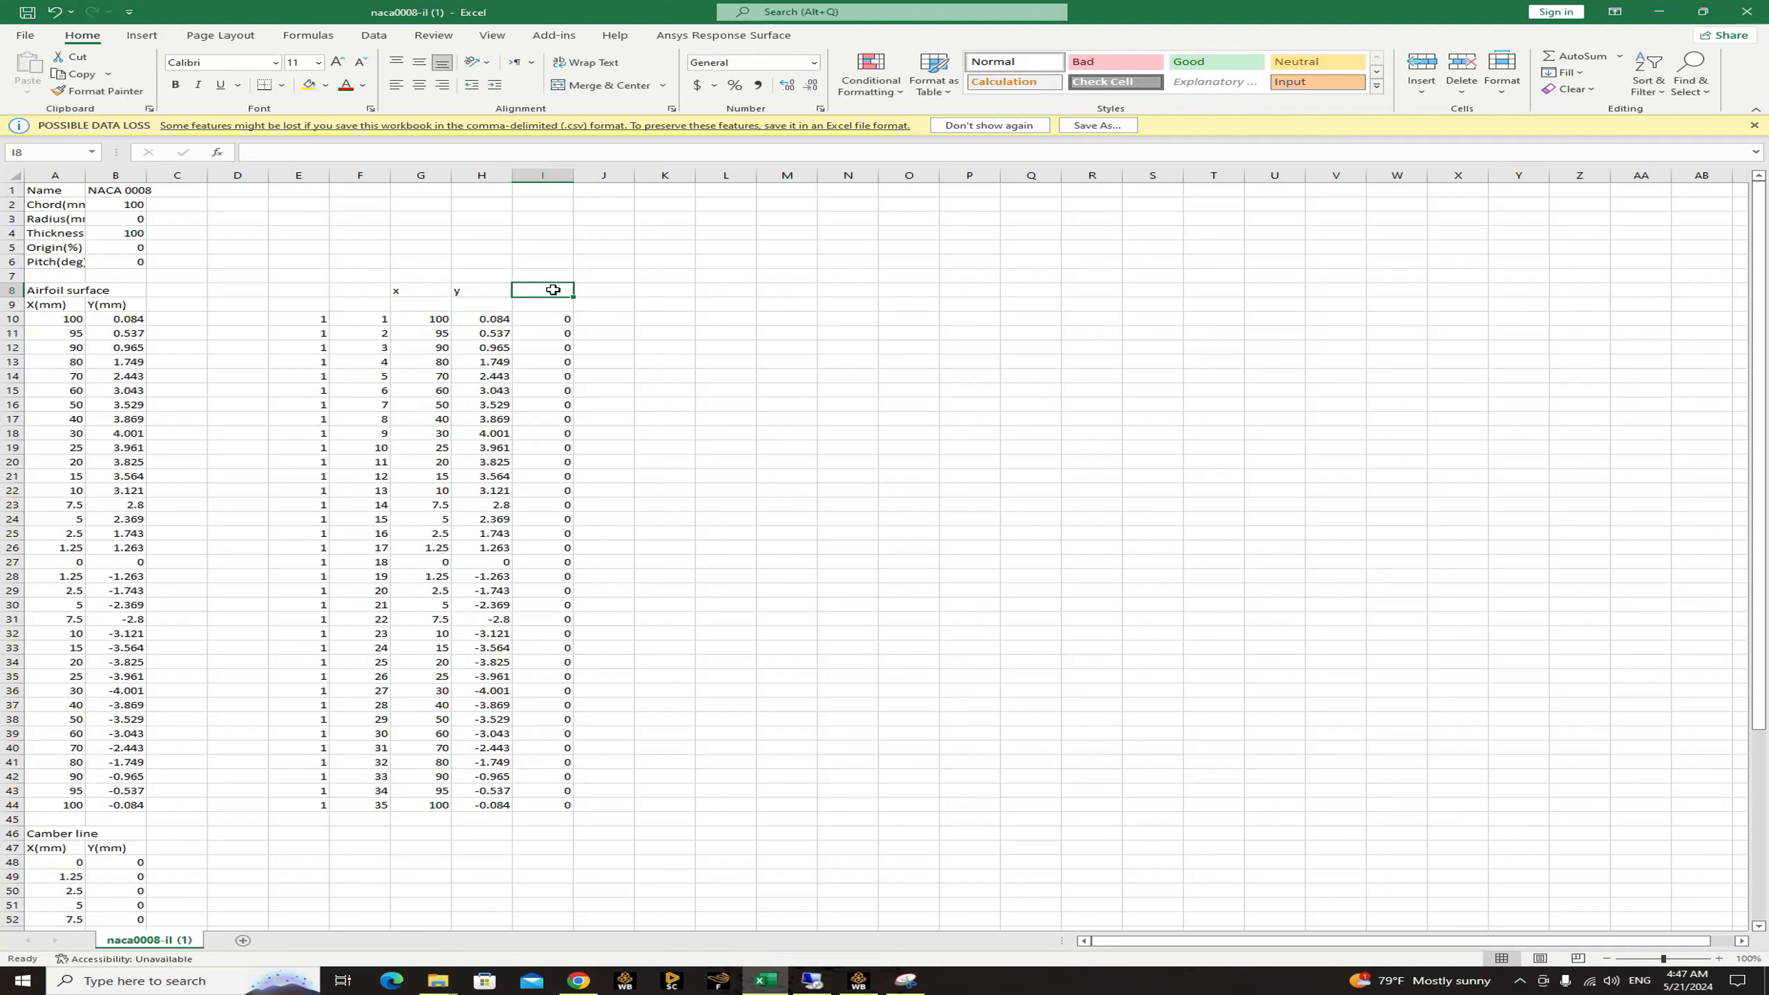
pyautogui.write('z')
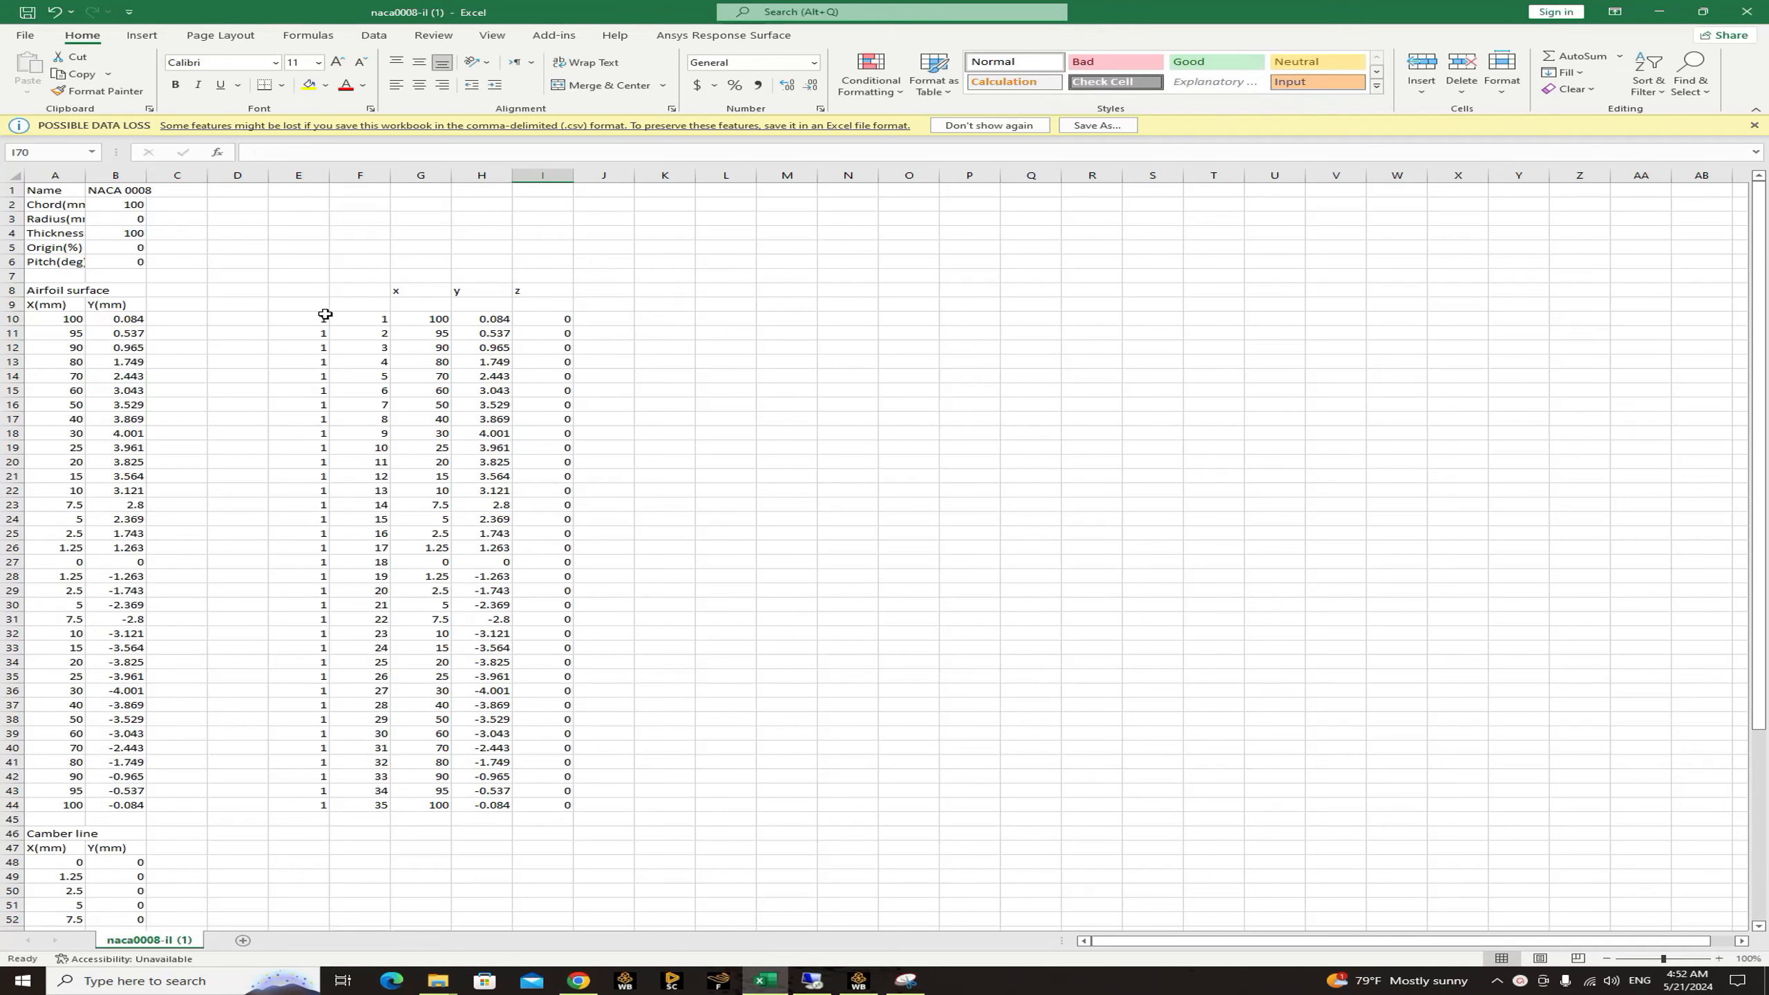
# Copy the five-column point table in cells E10:I44, leaving out the column labels.
pyautogui.click(334, 322)
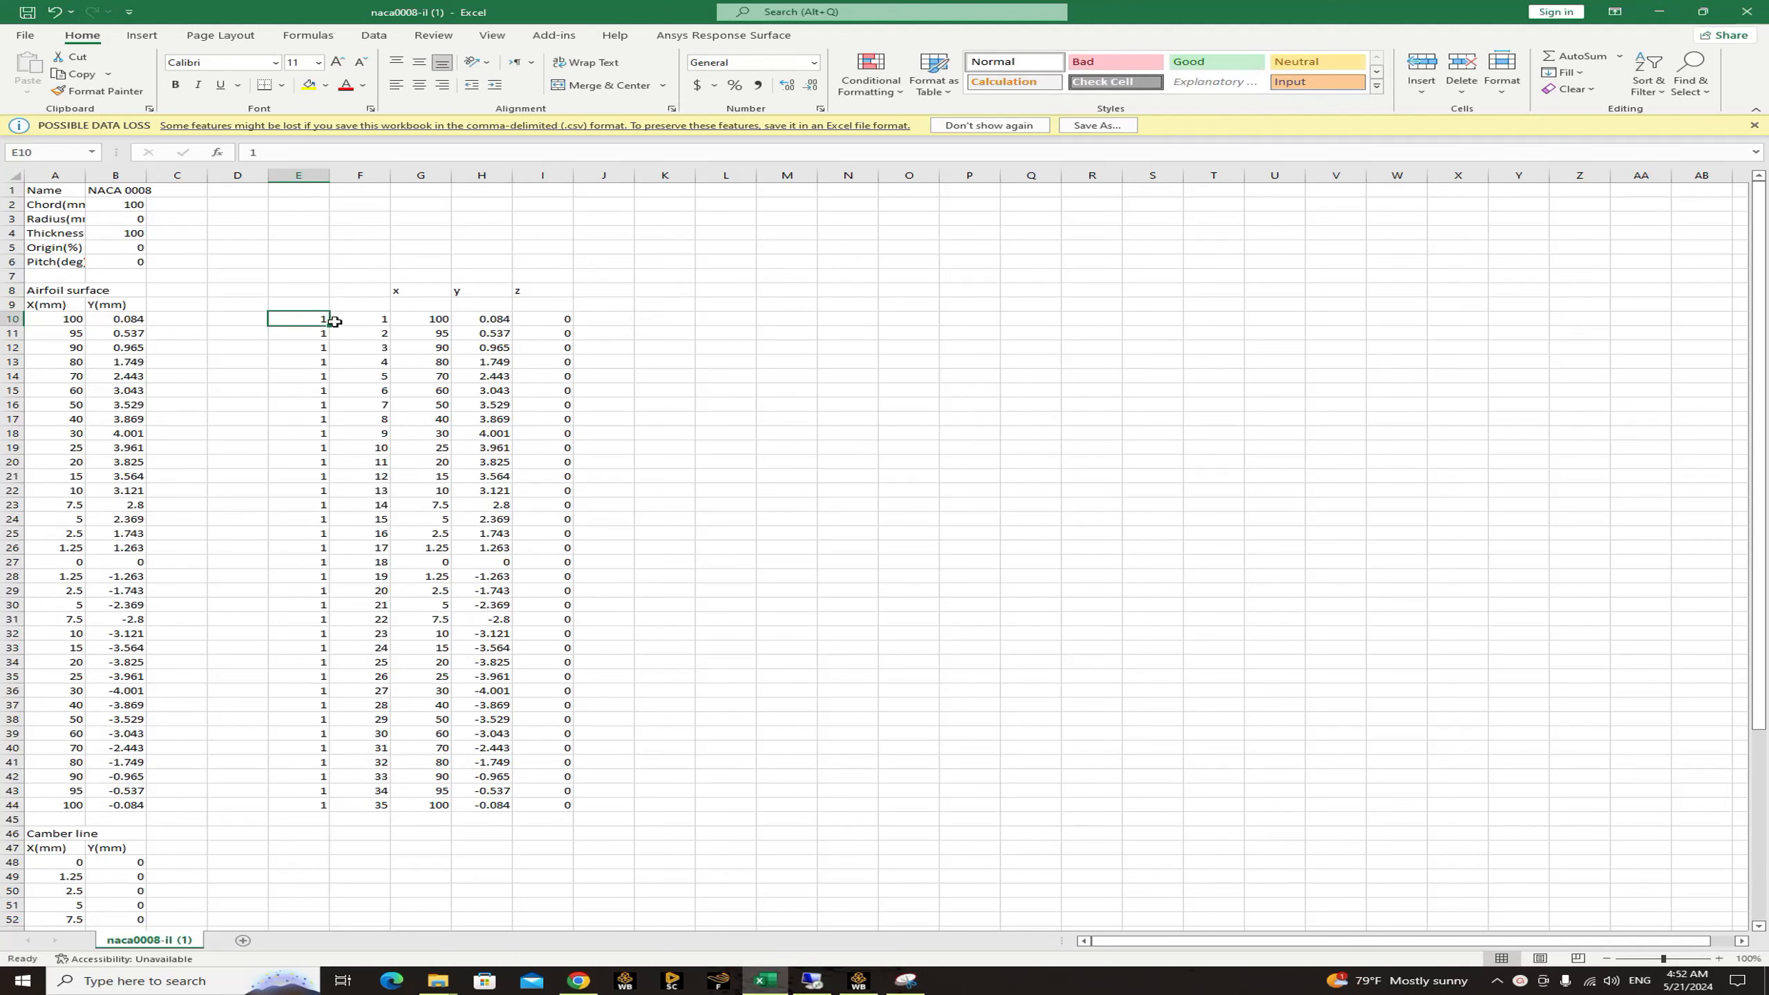
pyautogui.moveTo(334, 322); pyautogui.dragTo(566, 809)
pyautogui.rightClick(472, 533)
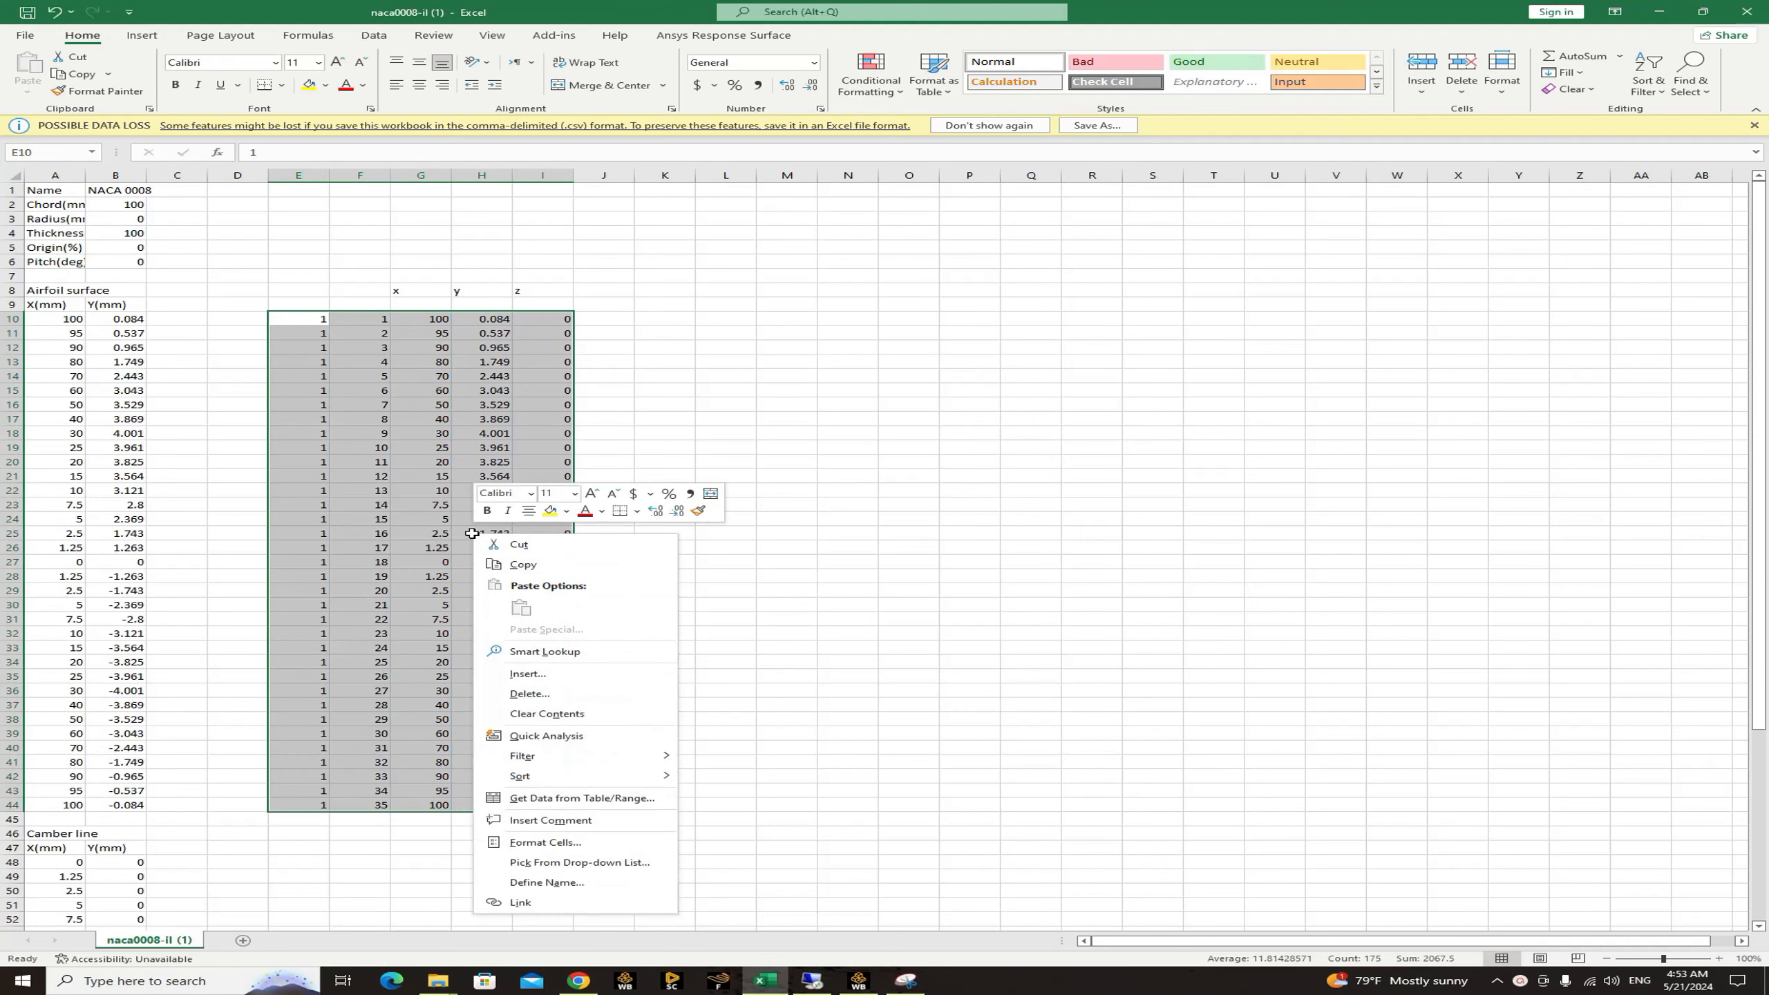
pyautogui.click(522, 564)
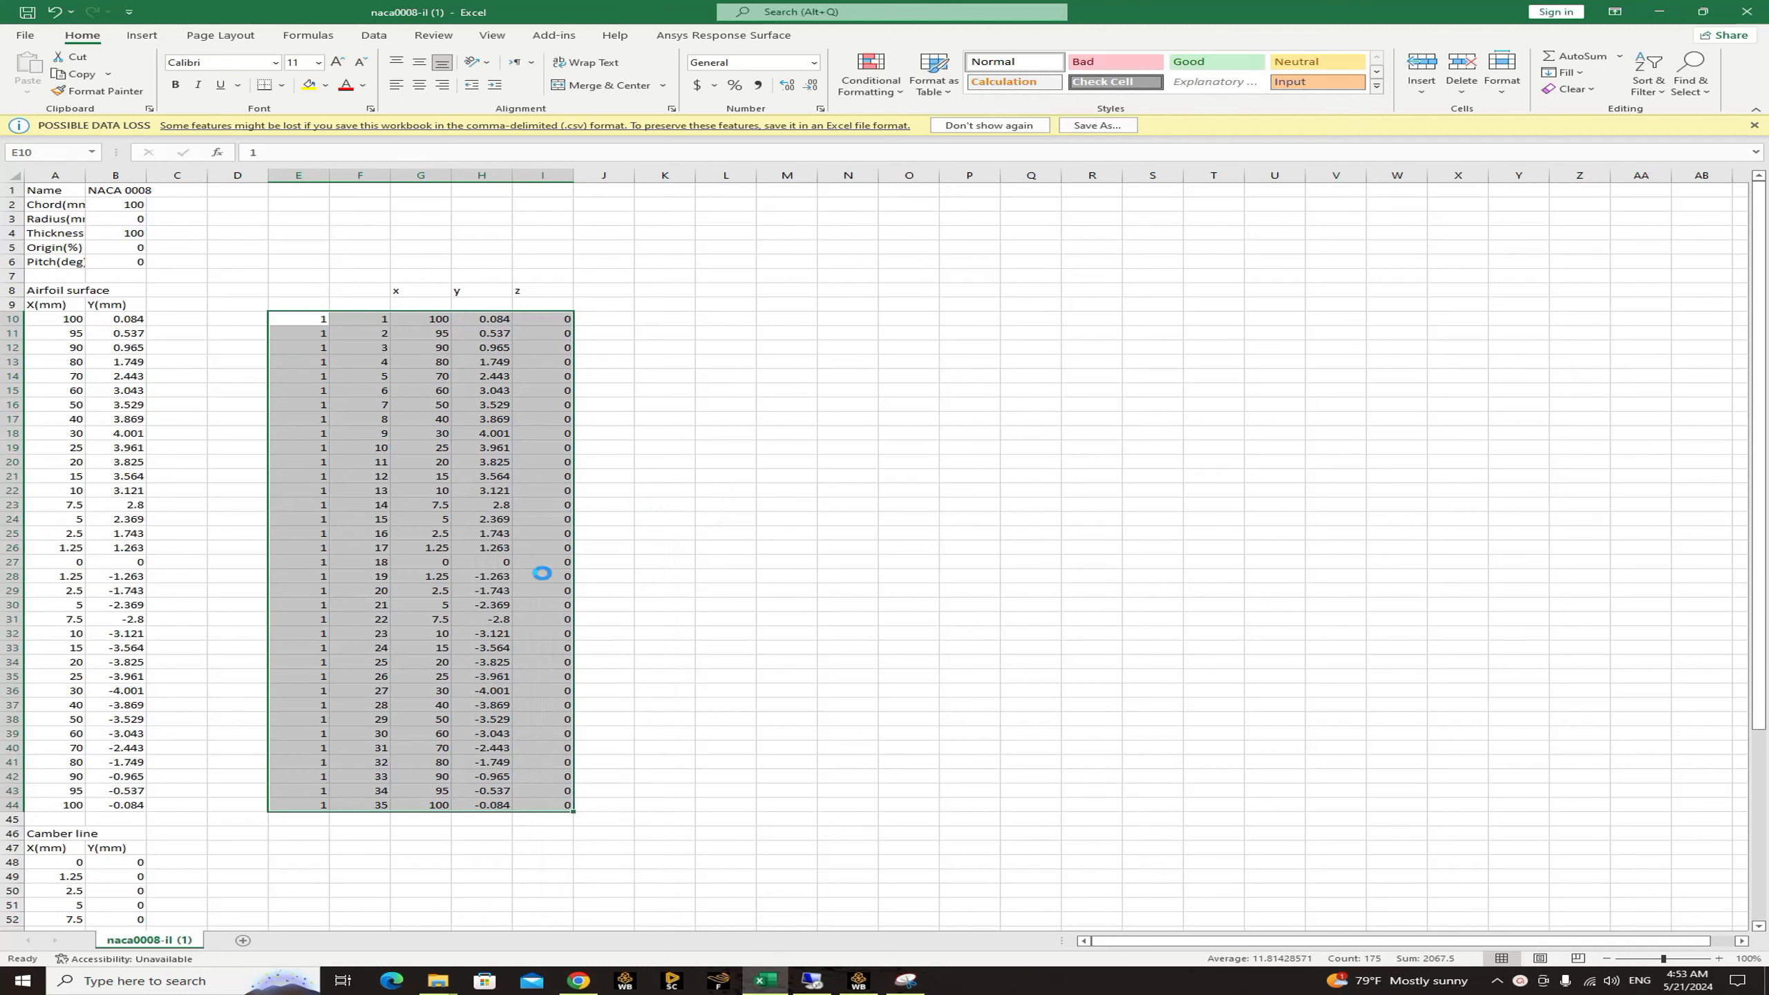
# Open Notepad and paste the copied point table into the blank document.
pyautogui.click(175, 979)
pyautogui.write('note')
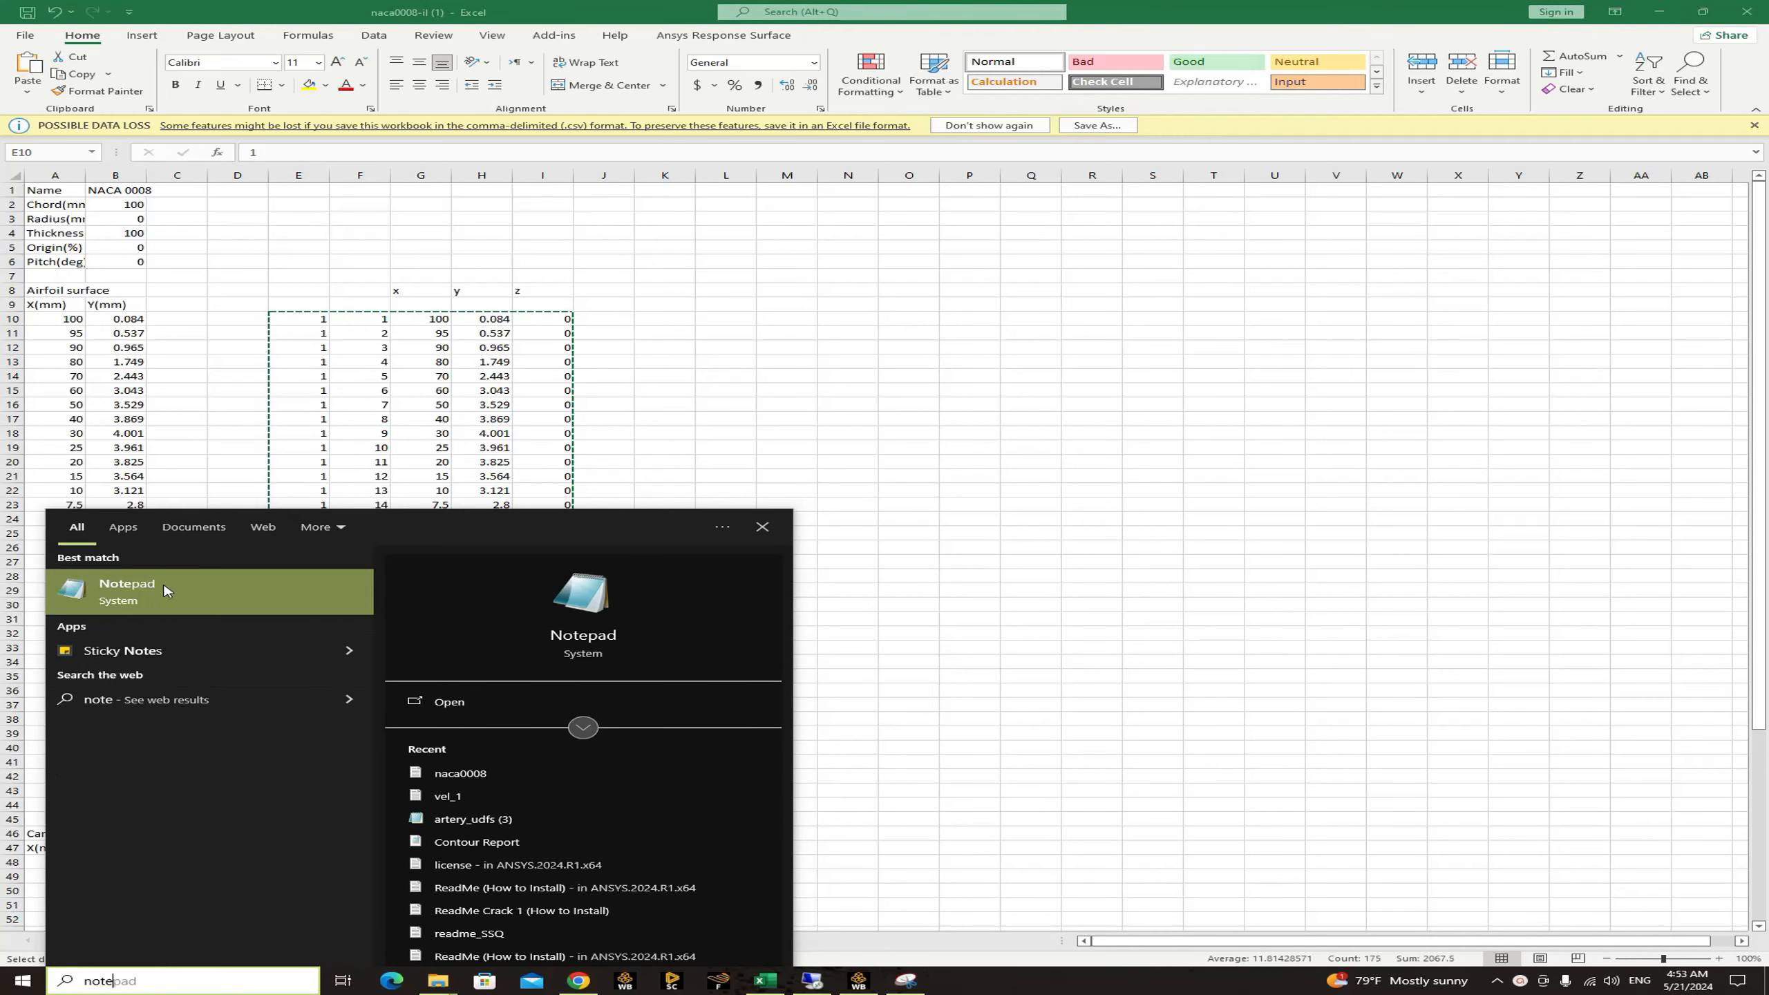
pyautogui.click(179, 591)
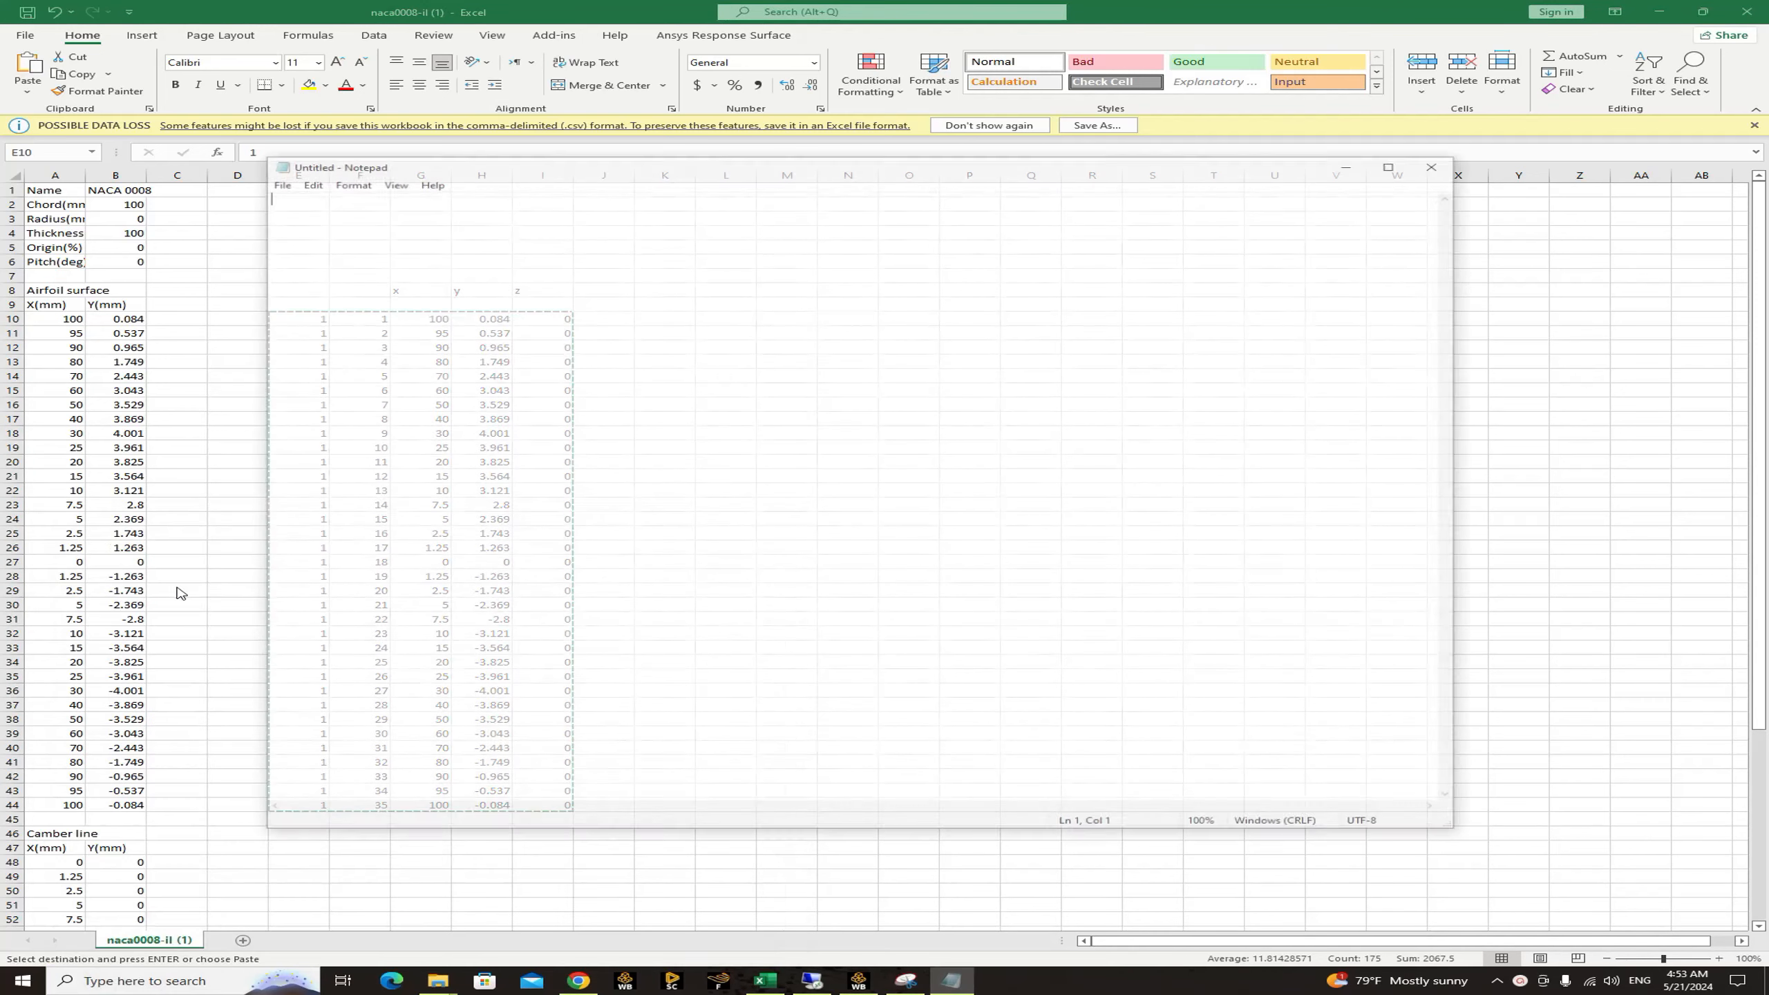
pyautogui.rightClick(404, 221)
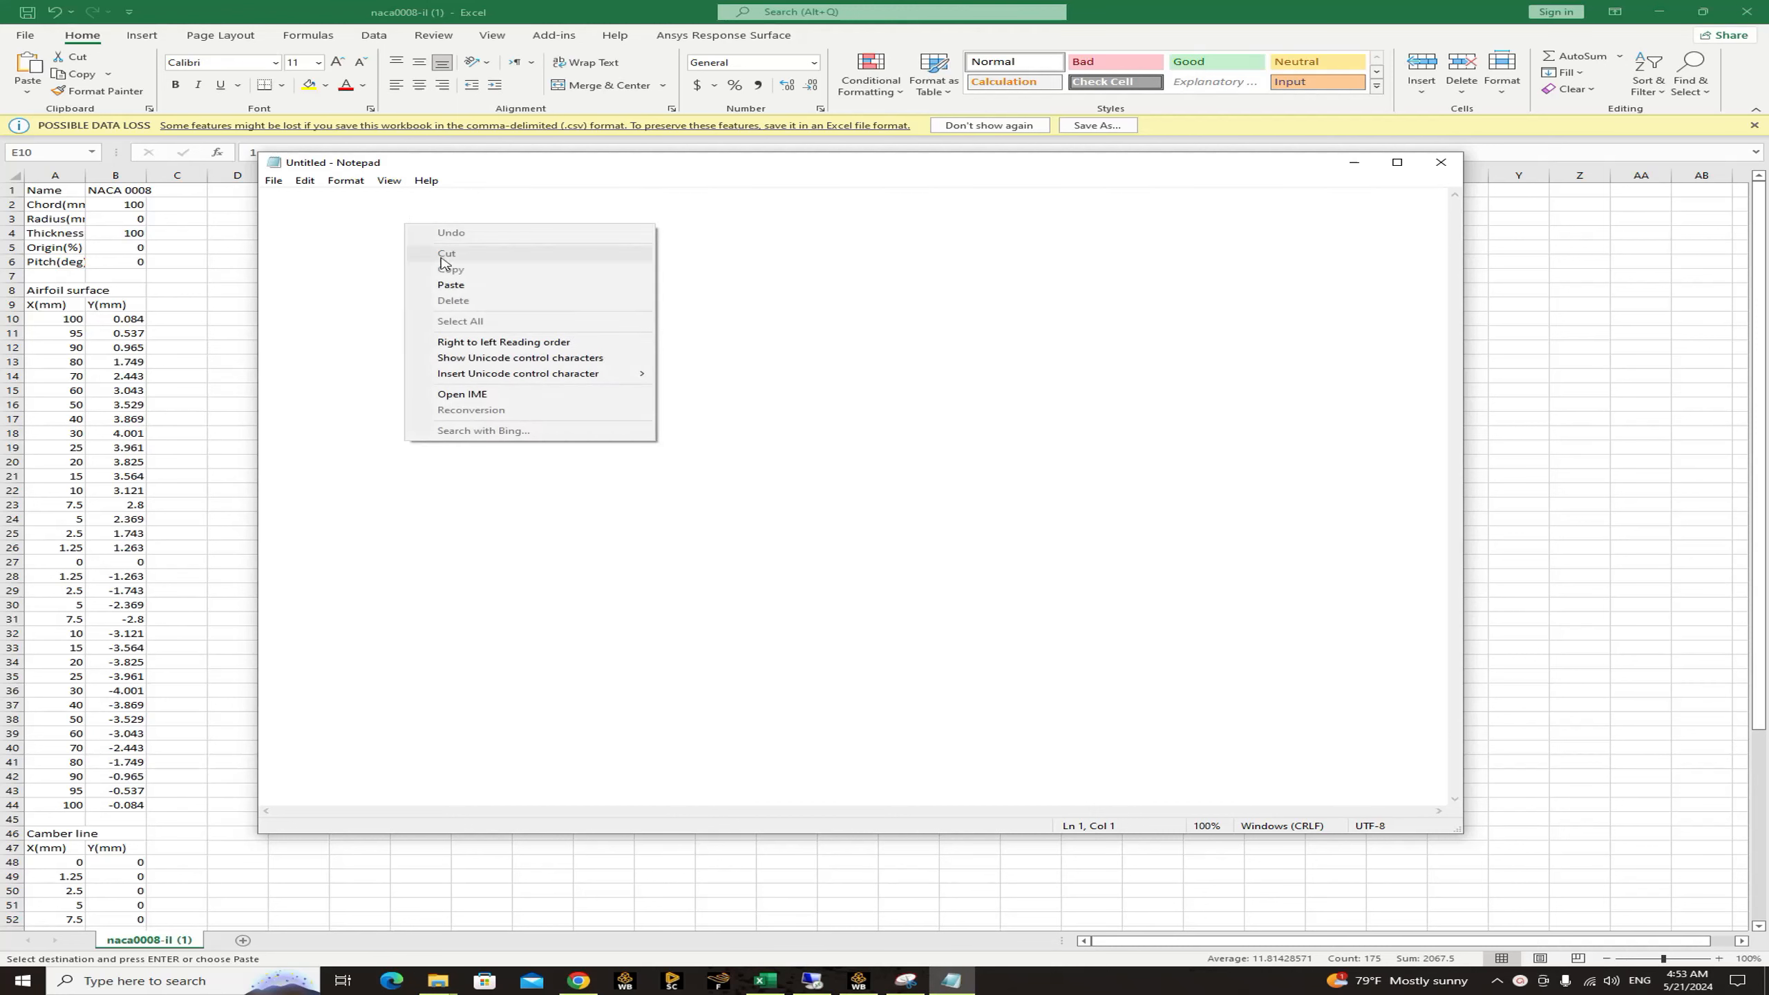
pyautogui.click(452, 285)
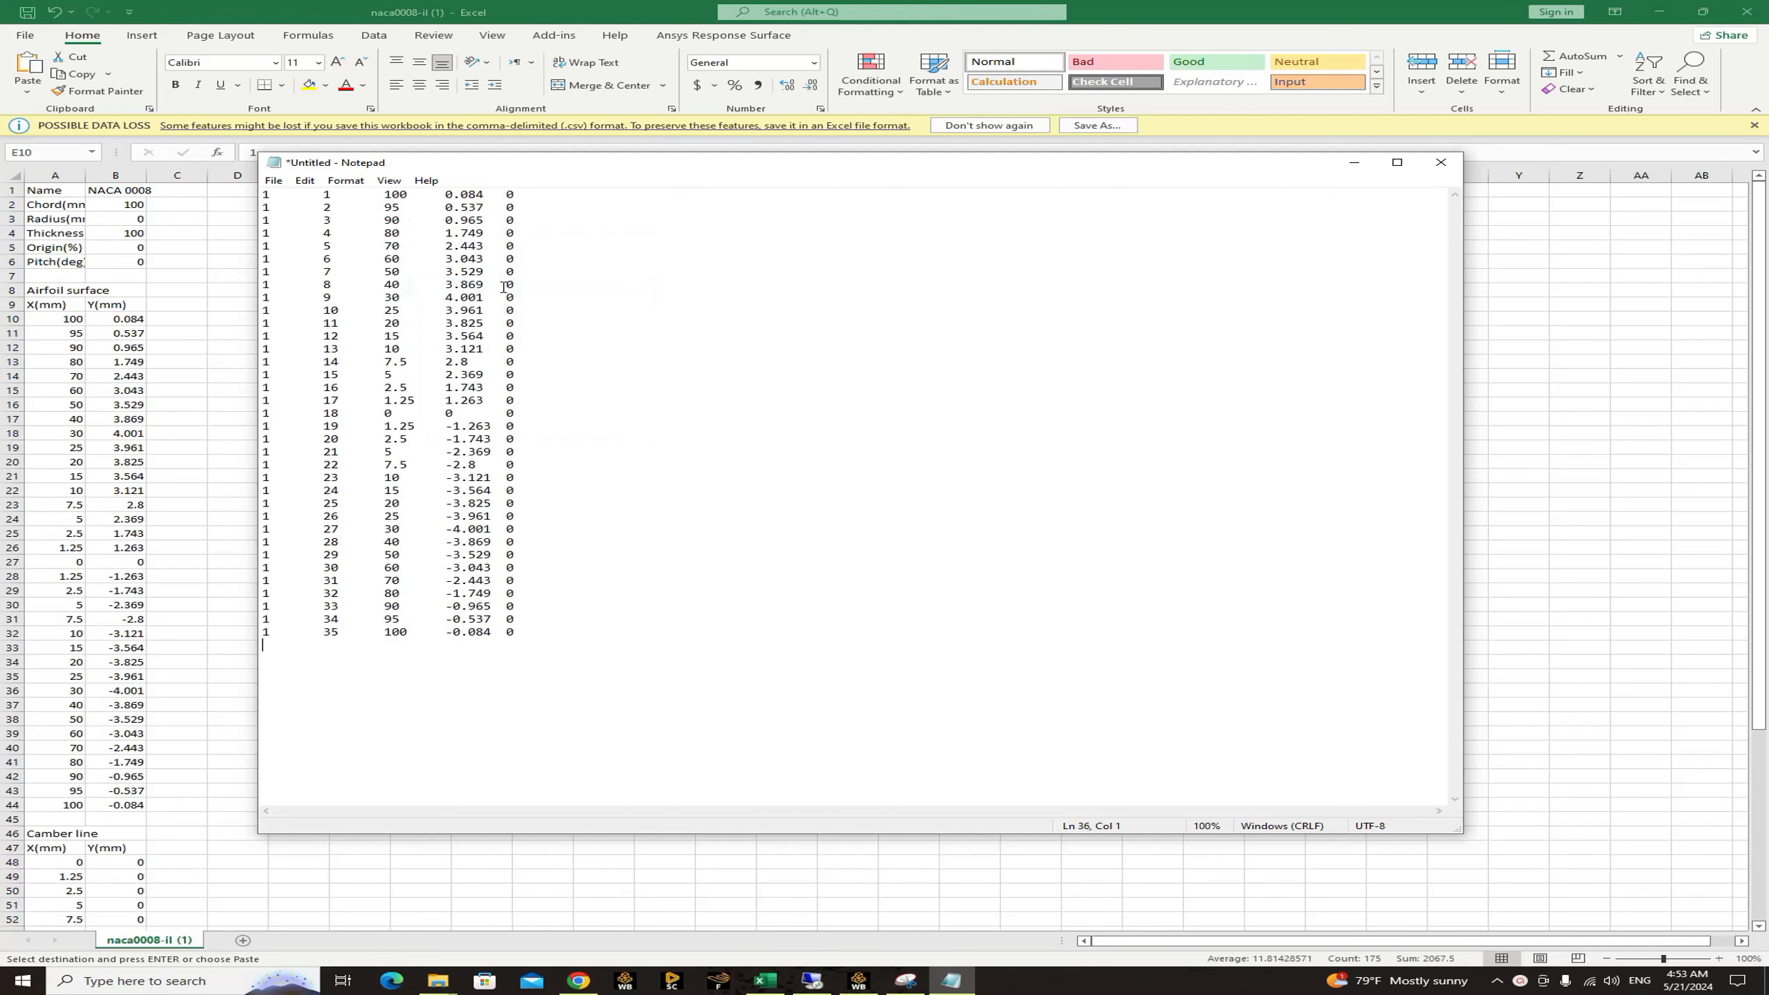
# Save the pasted point table as a text document named "naca 0008_2" in the NACA 0008 airfoil training folder.
pyautogui.click(273, 181)
pyautogui.moveTo(304, 181)
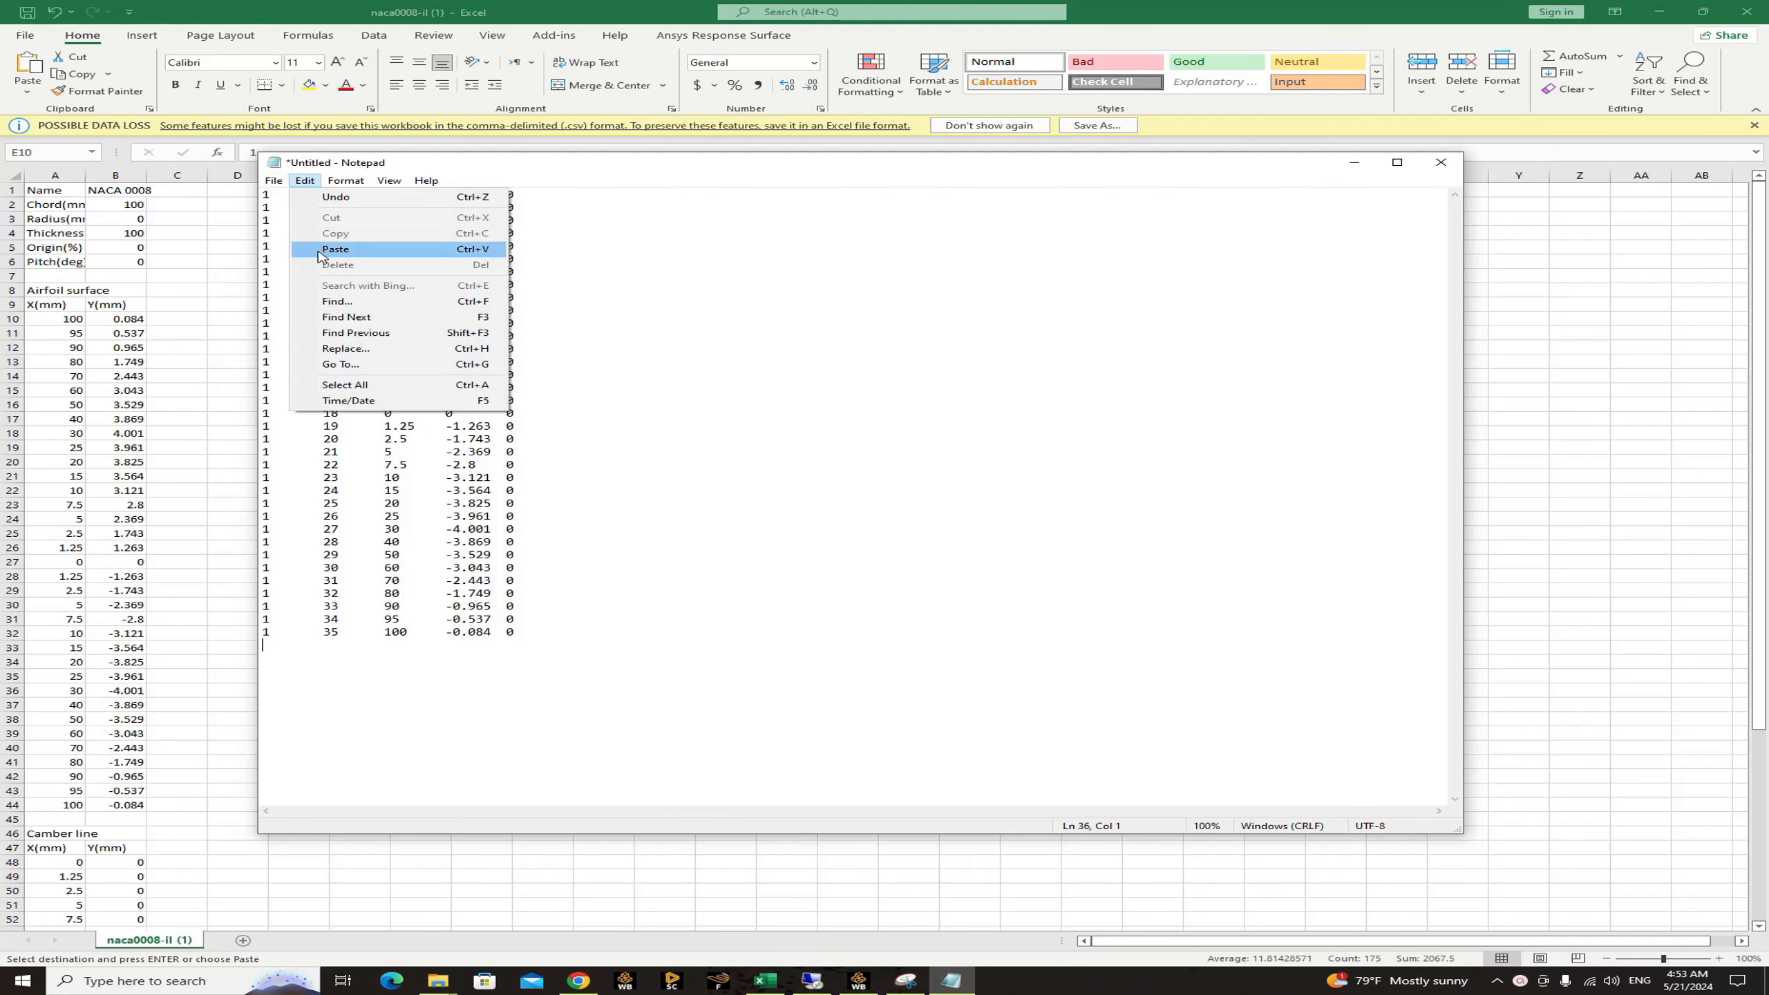
pyautogui.click(300, 260)
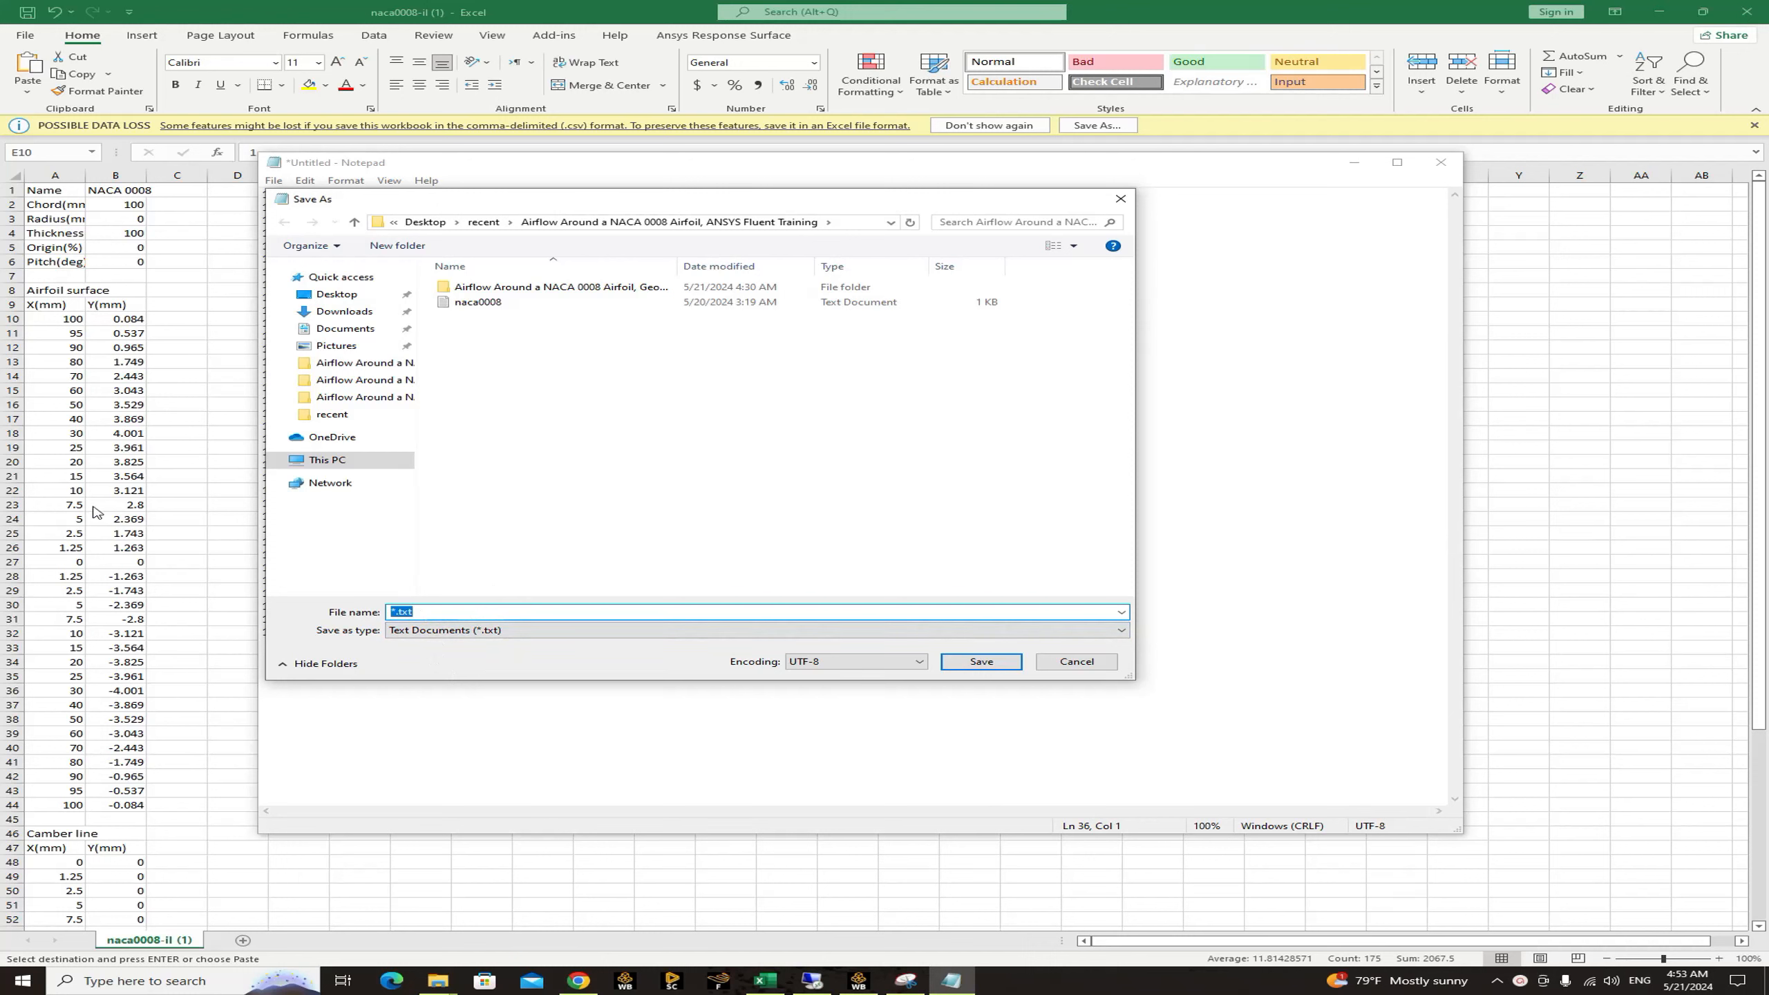
pyautogui.write('na')
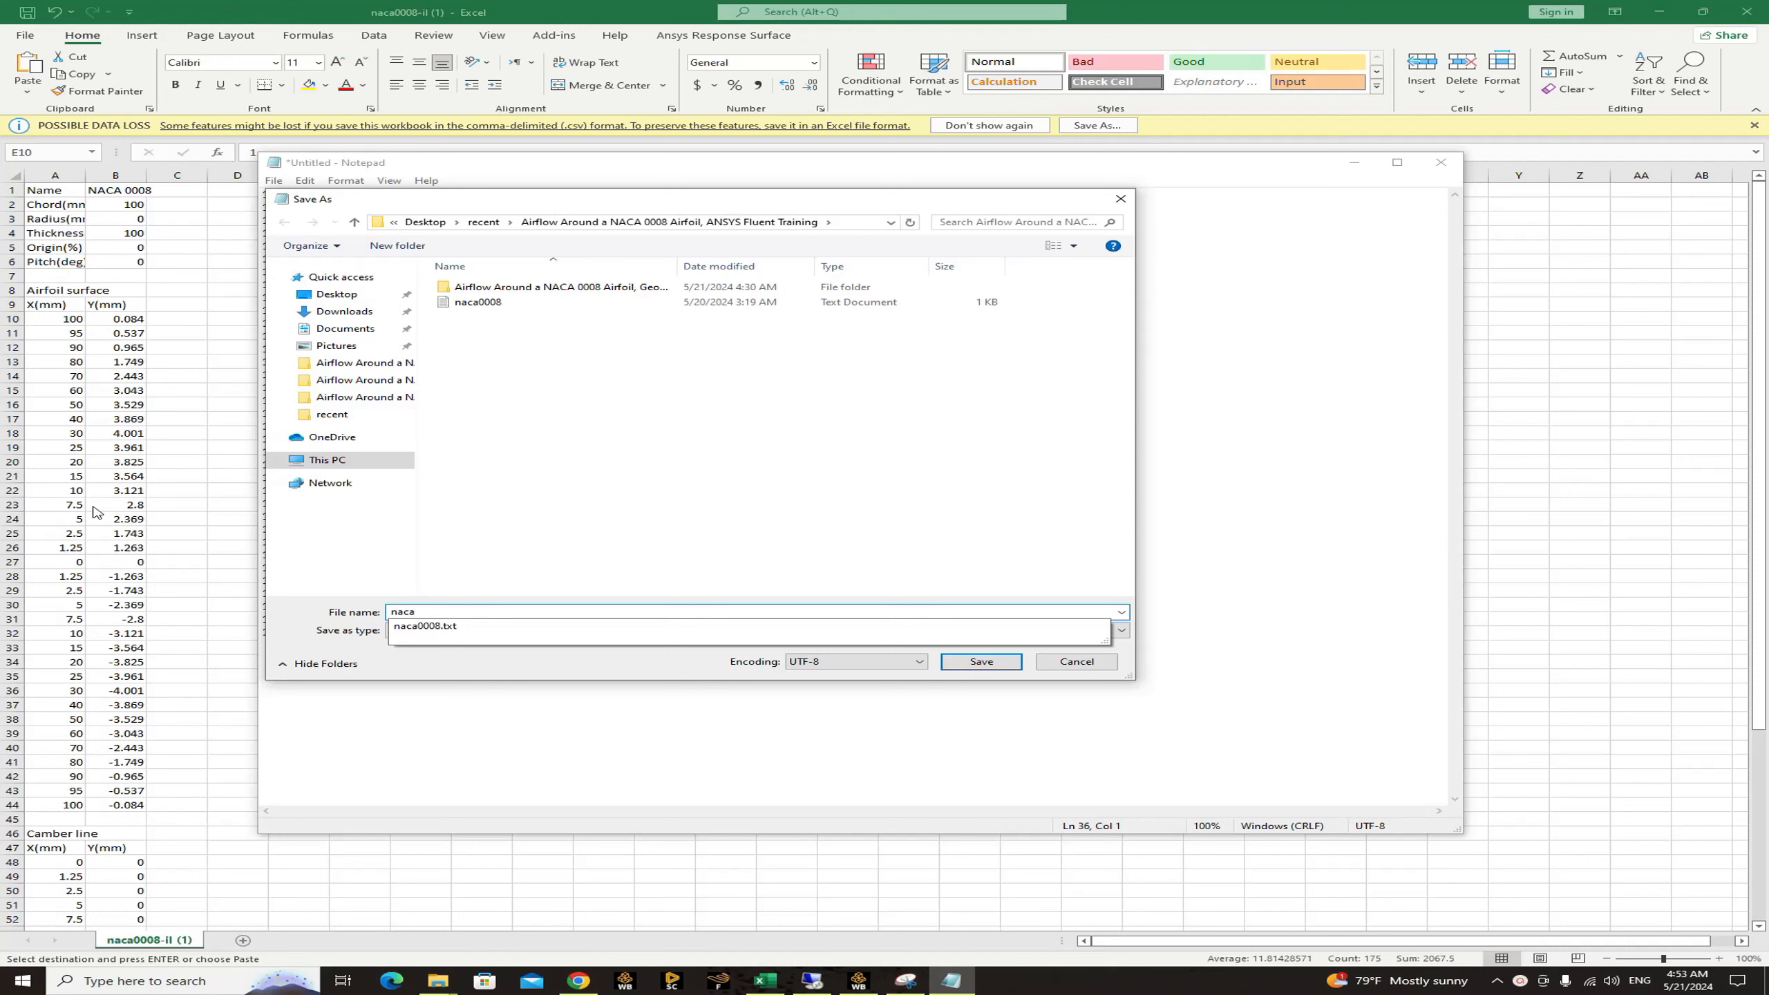
pyautogui.write('ca ')
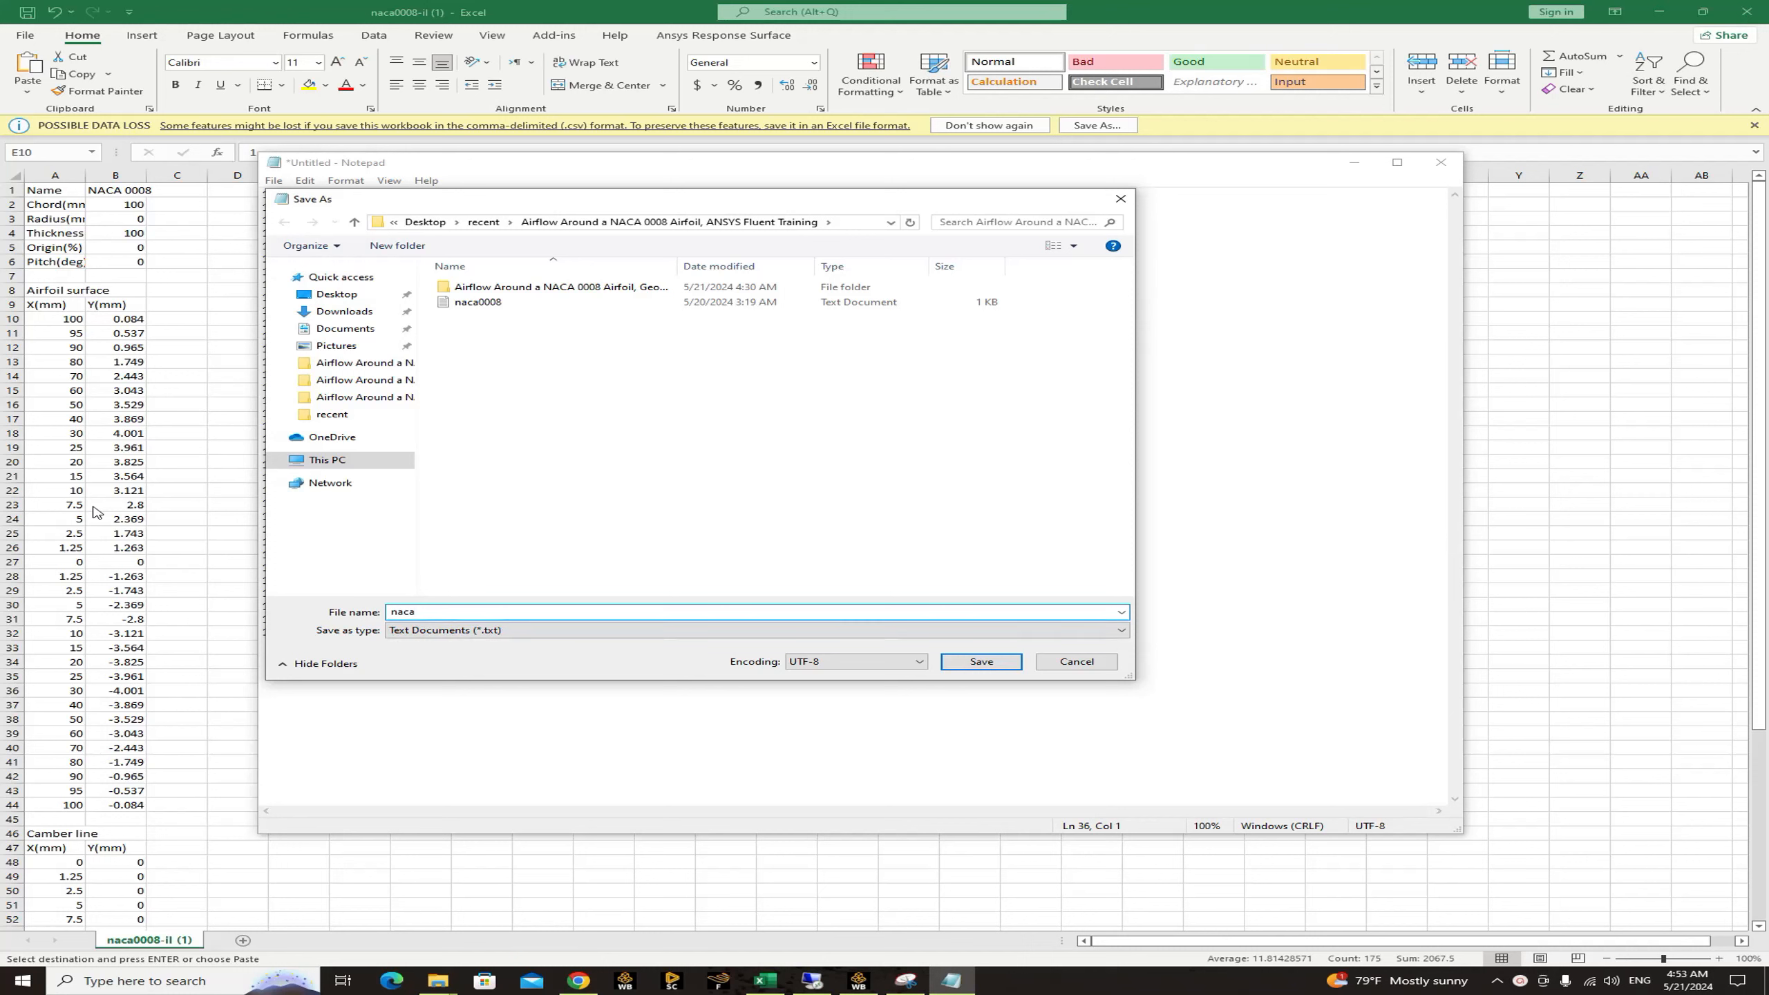
pyautogui.write('0008_2')
pyautogui.click(978, 663)
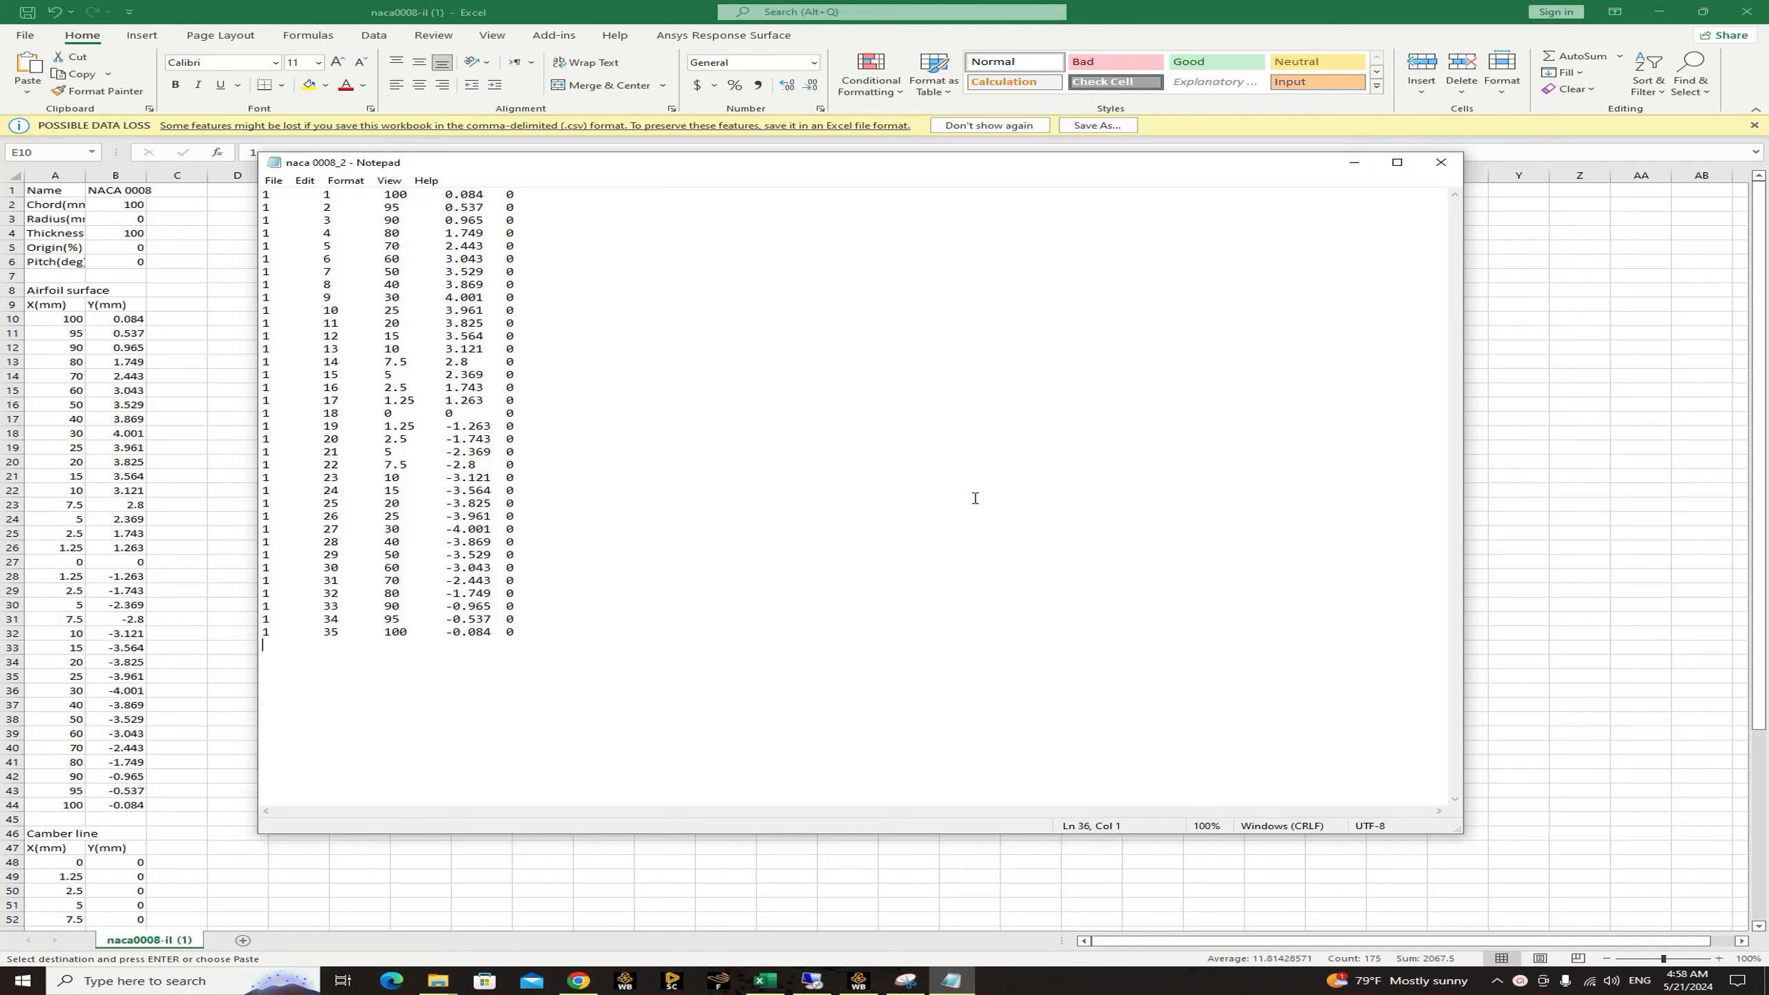
# Switch to Workbench, add a Fluid Flow (Fluent) system to the project schematic and open a new DesignModeler geometry for it.
pyautogui.click(858, 980)
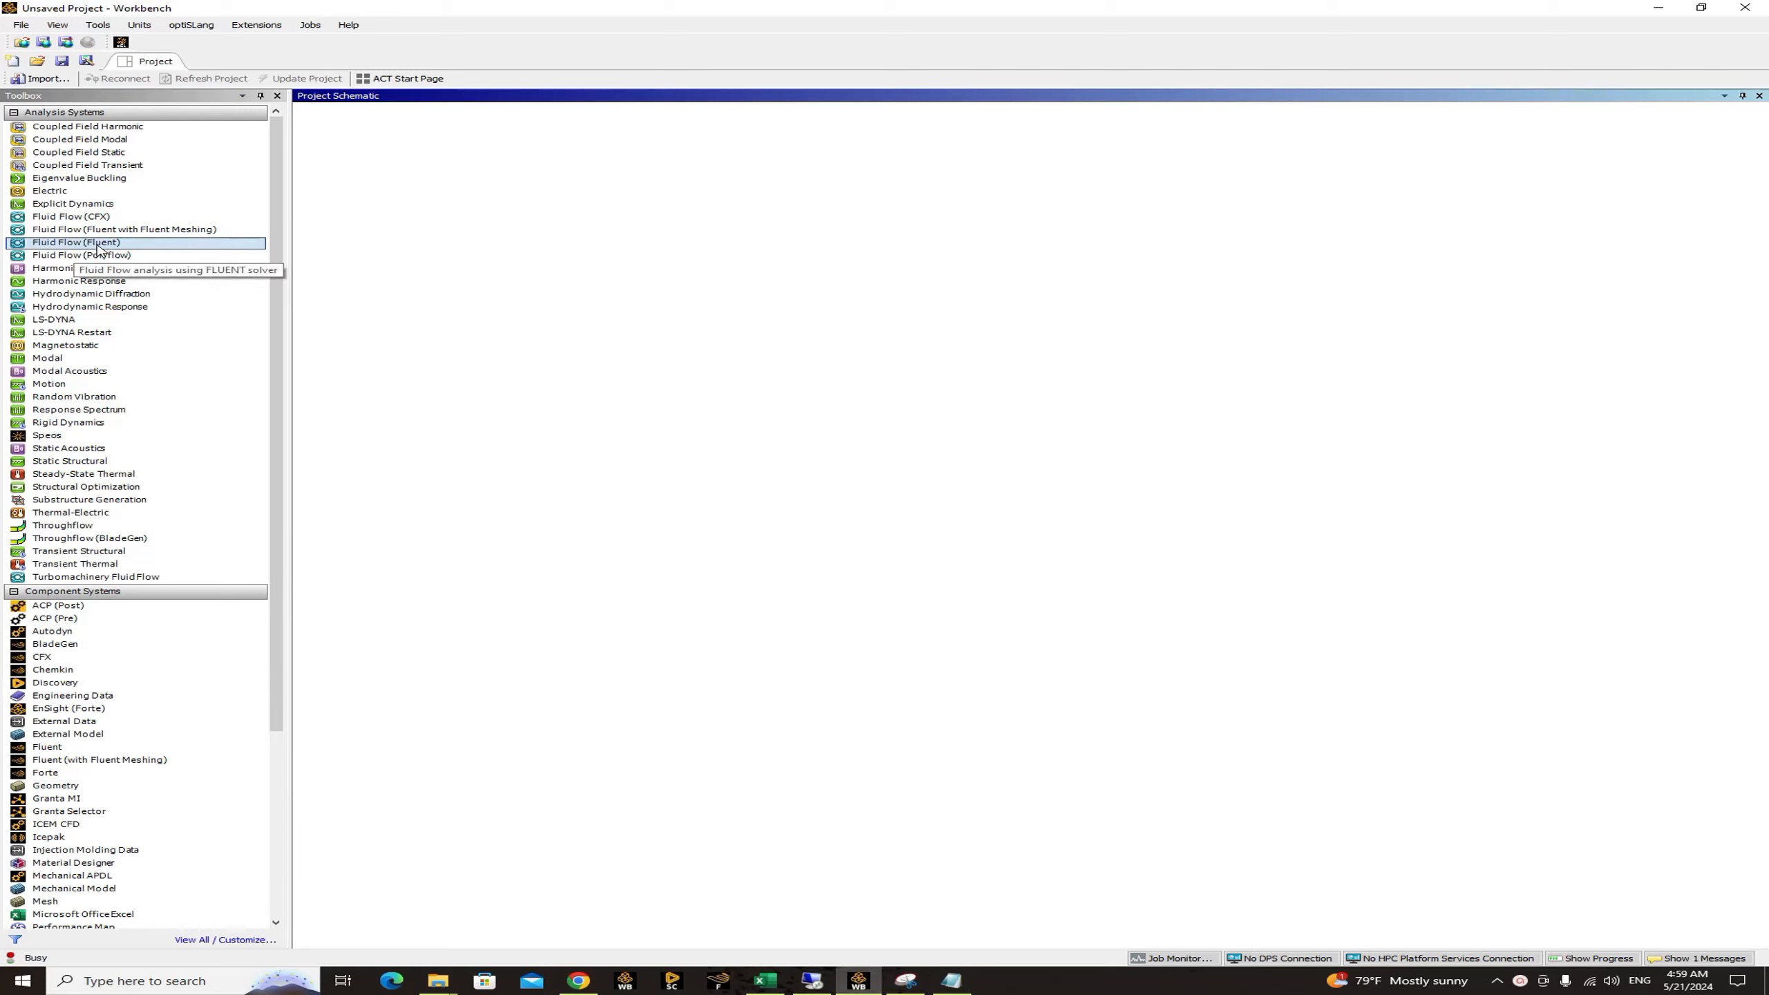
pyautogui.moveTo(98, 249); pyautogui.dragTo(410, 187)
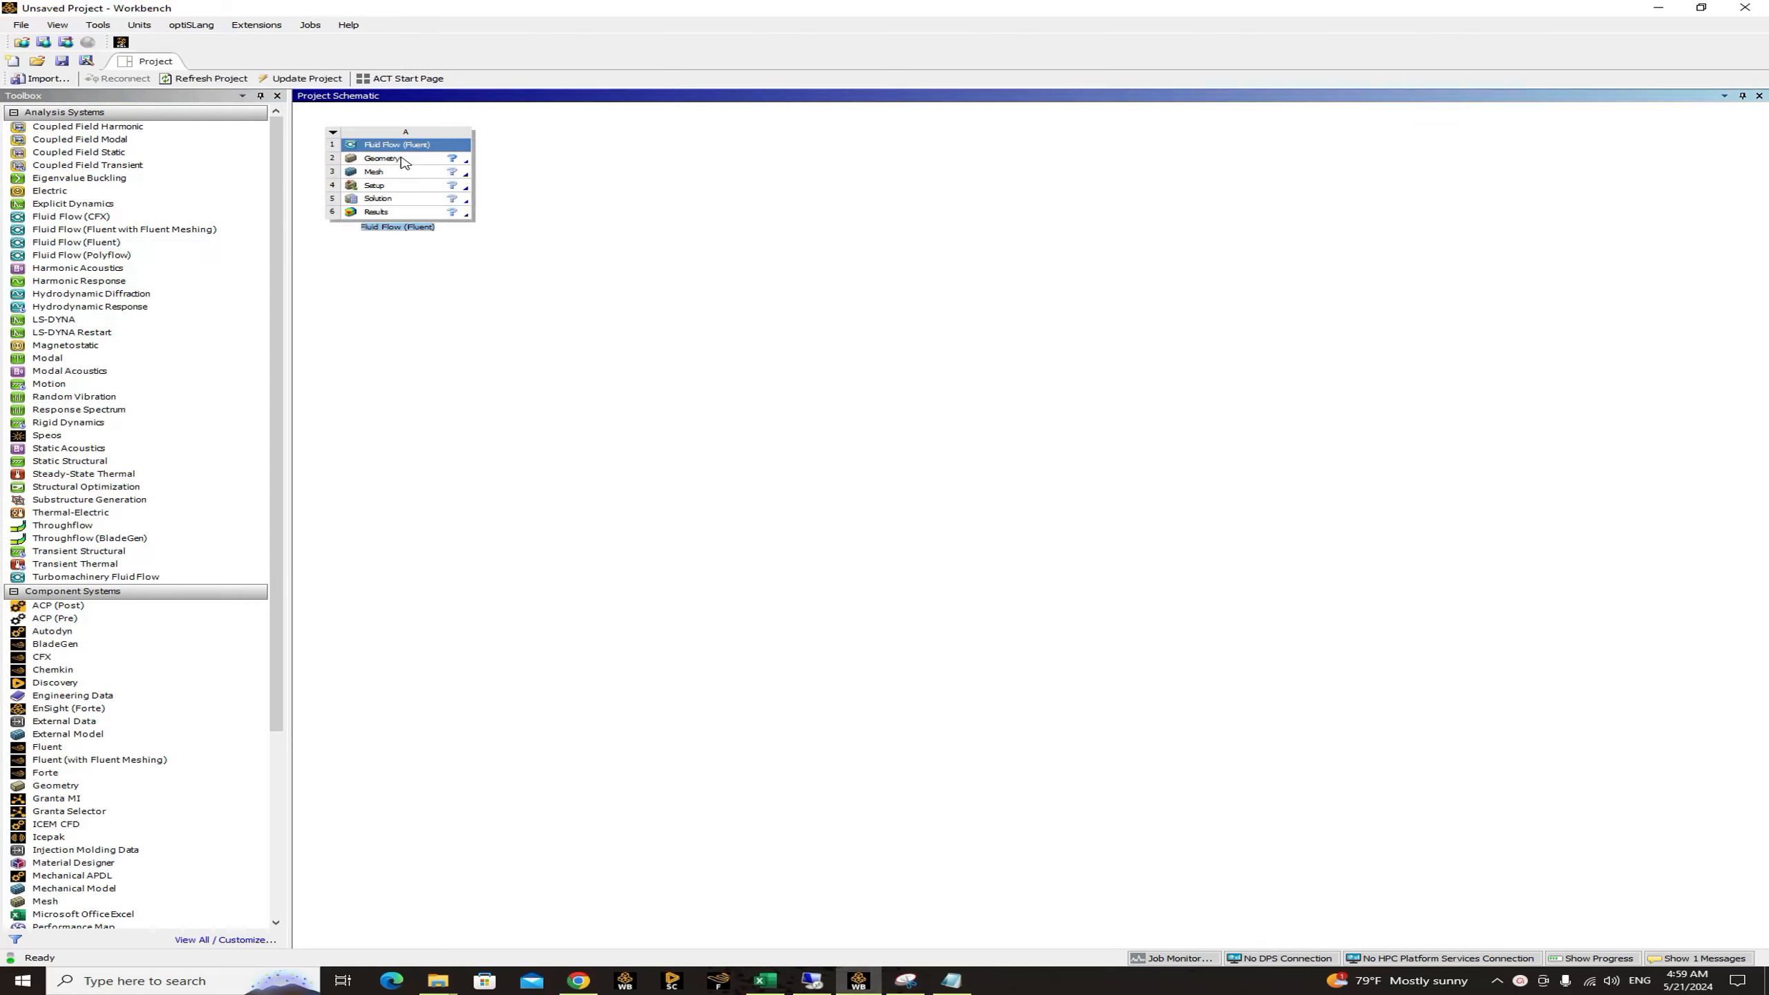
pyautogui.click(403, 160)
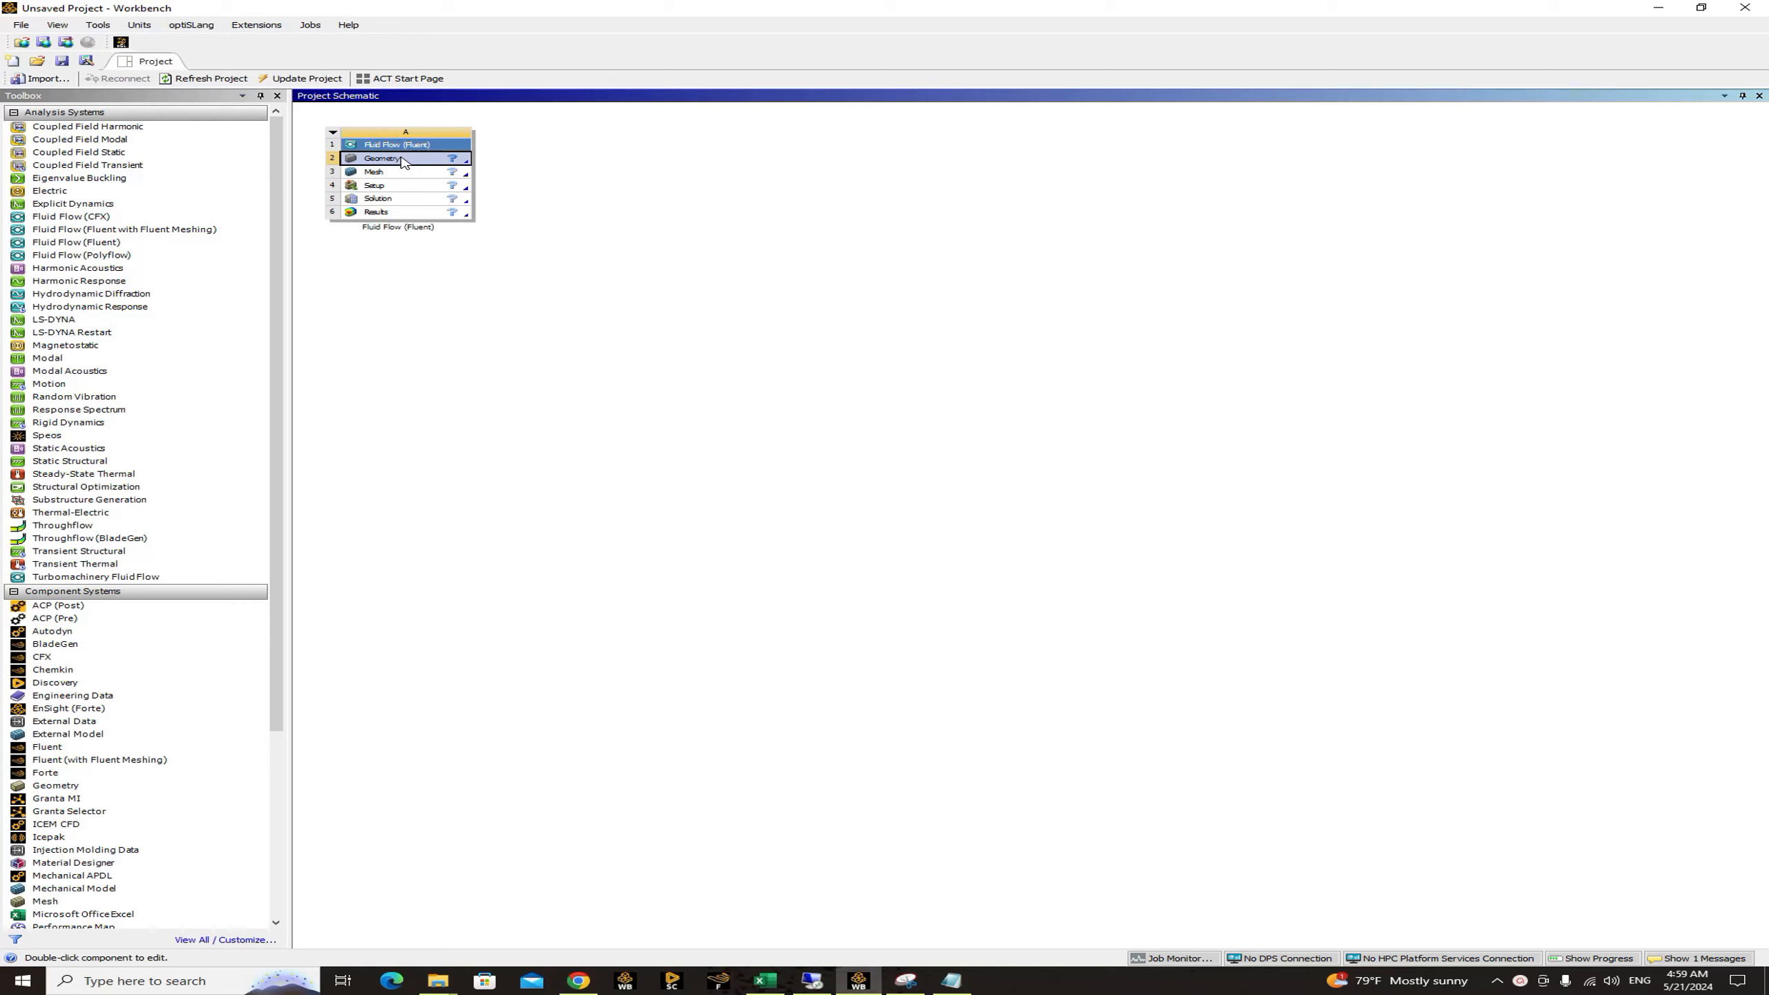
pyautogui.rightClick(403, 160)
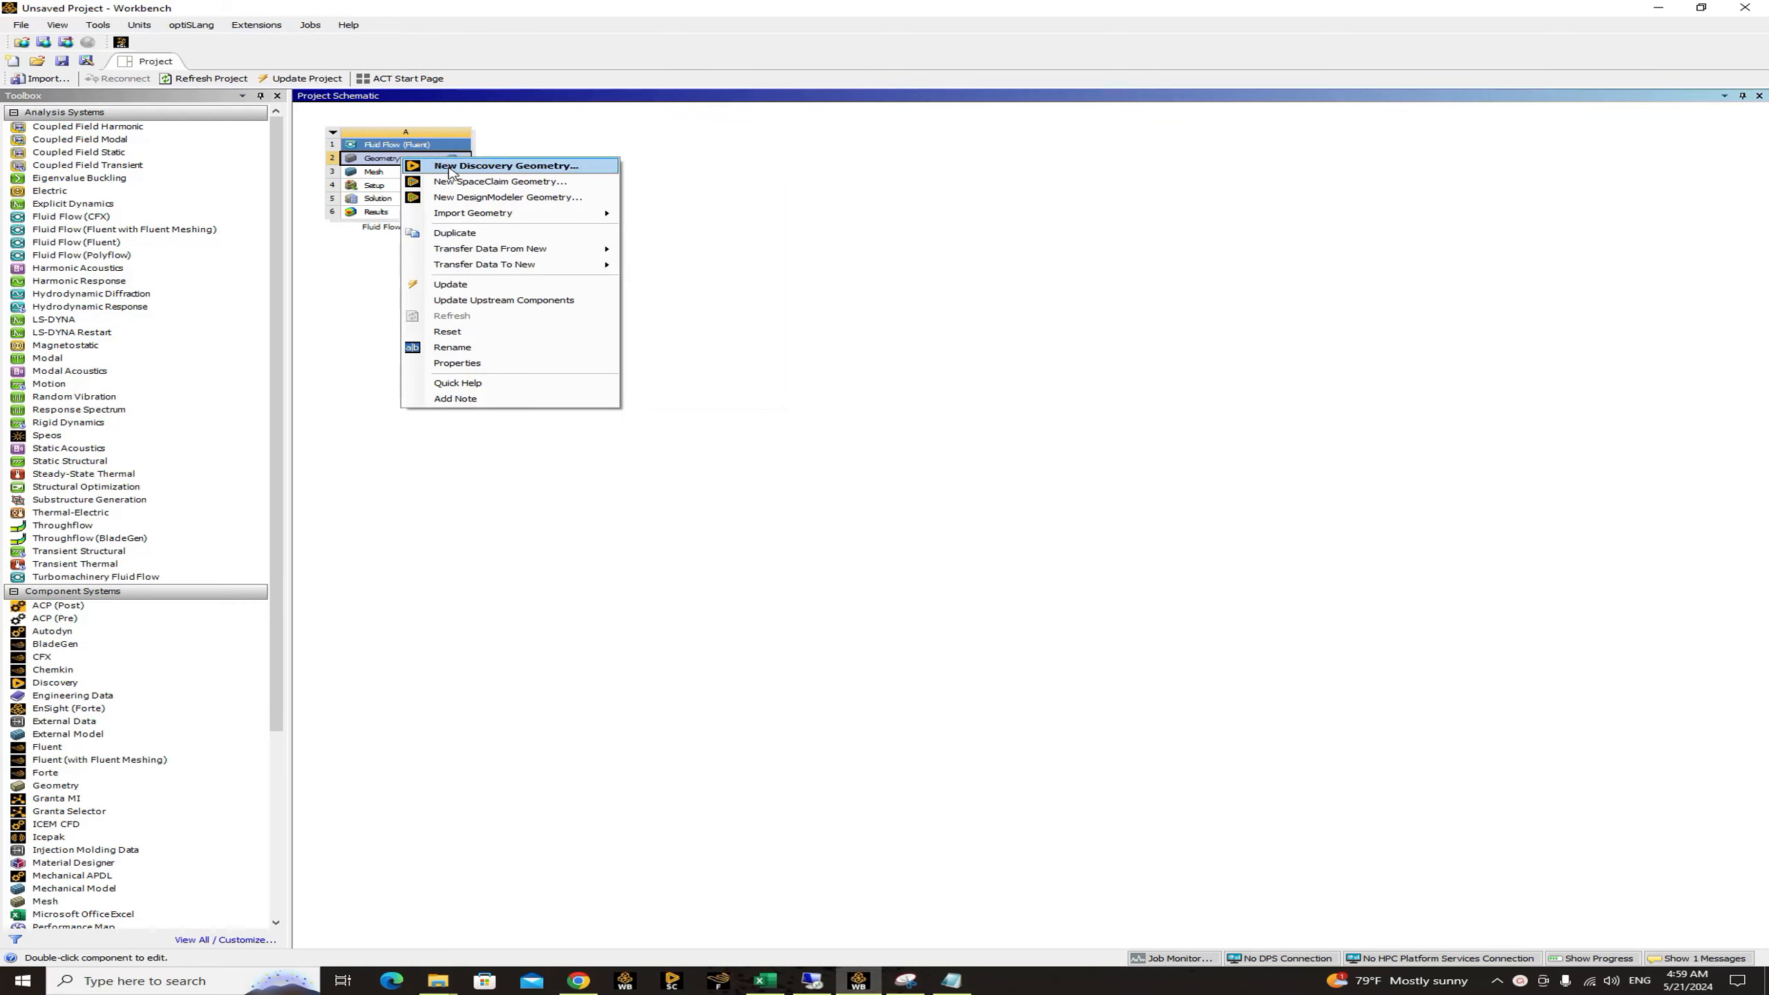
pyautogui.click(510, 203)
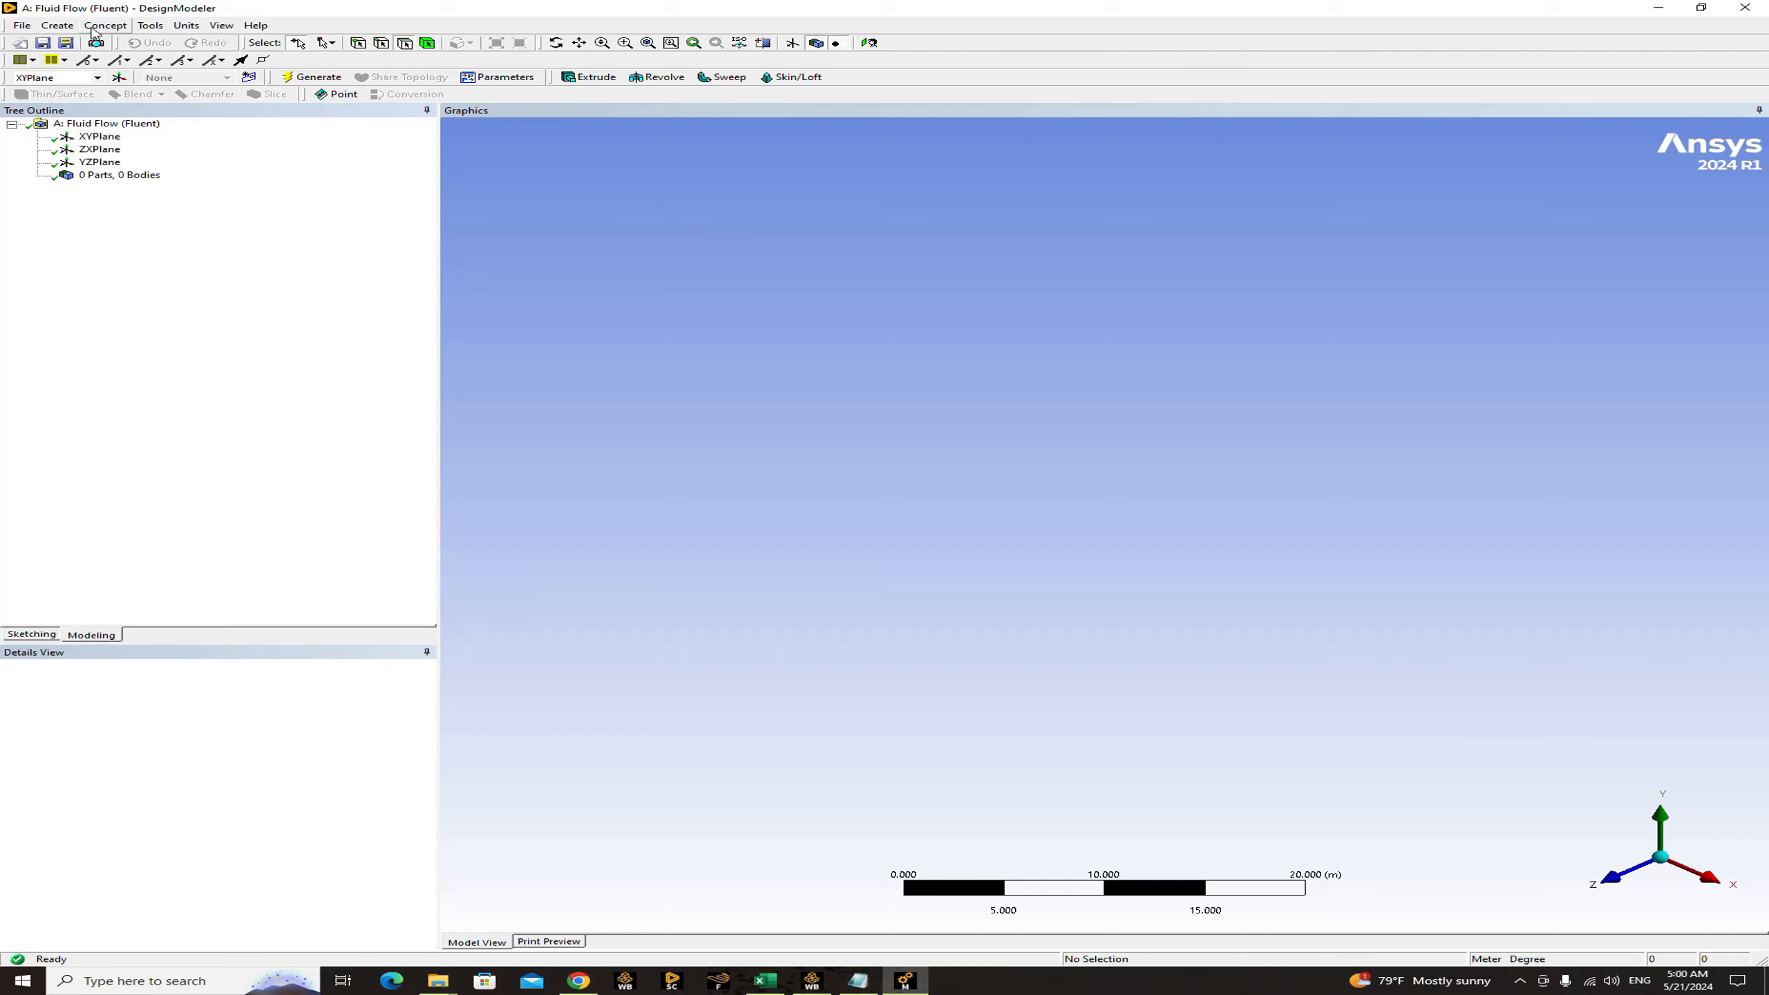
# Create and generate construction points on the XYPlane from the coordinates file naca0008, with metre as the coordinates unit.
pyautogui.click(57, 25)
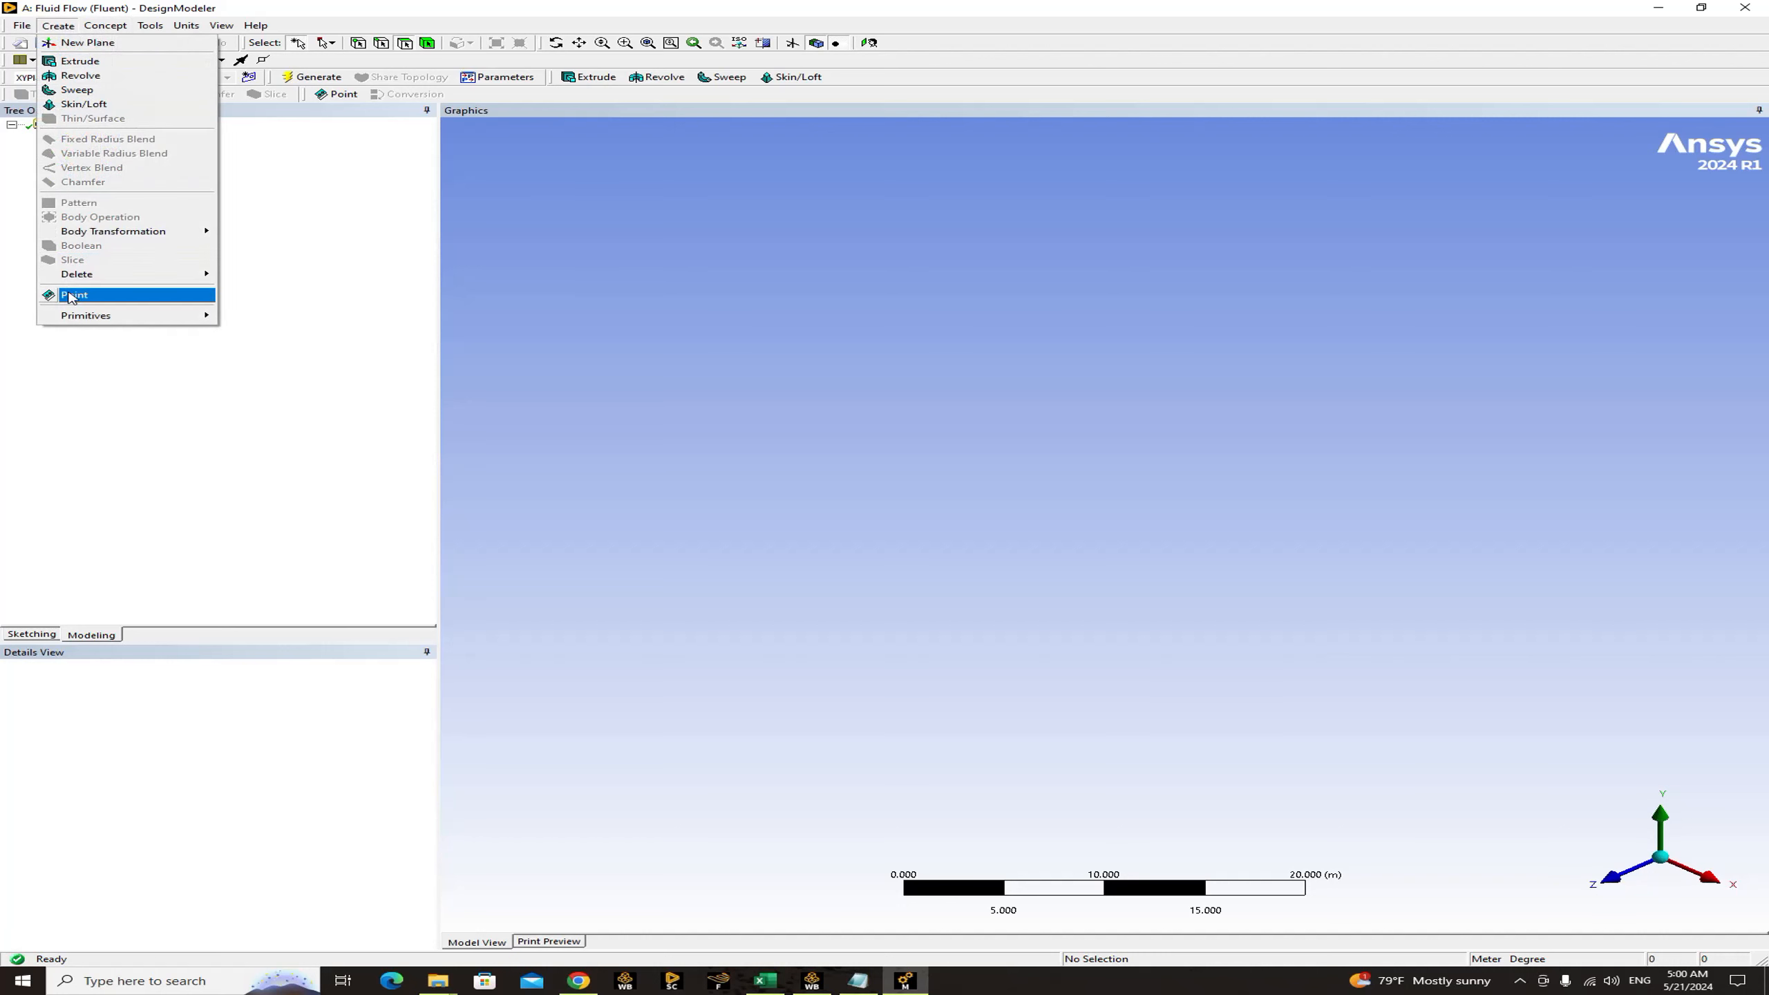
pyautogui.click(73, 295)
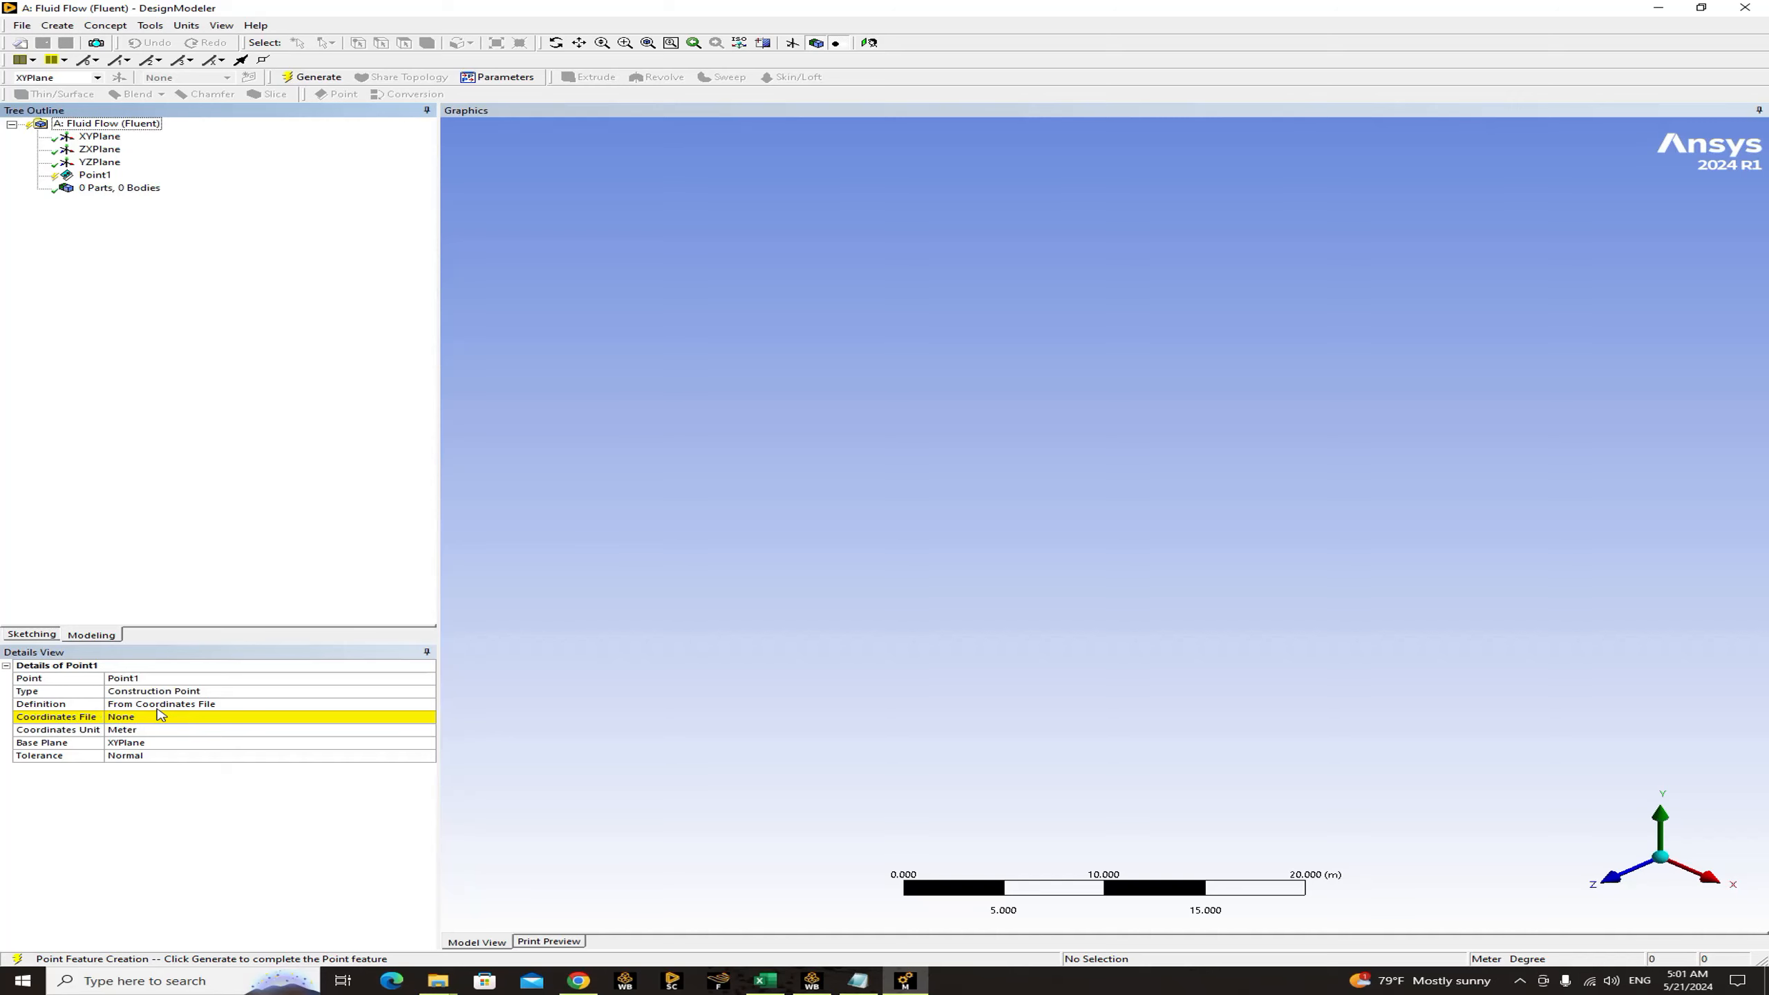
pyautogui.click(426, 718)
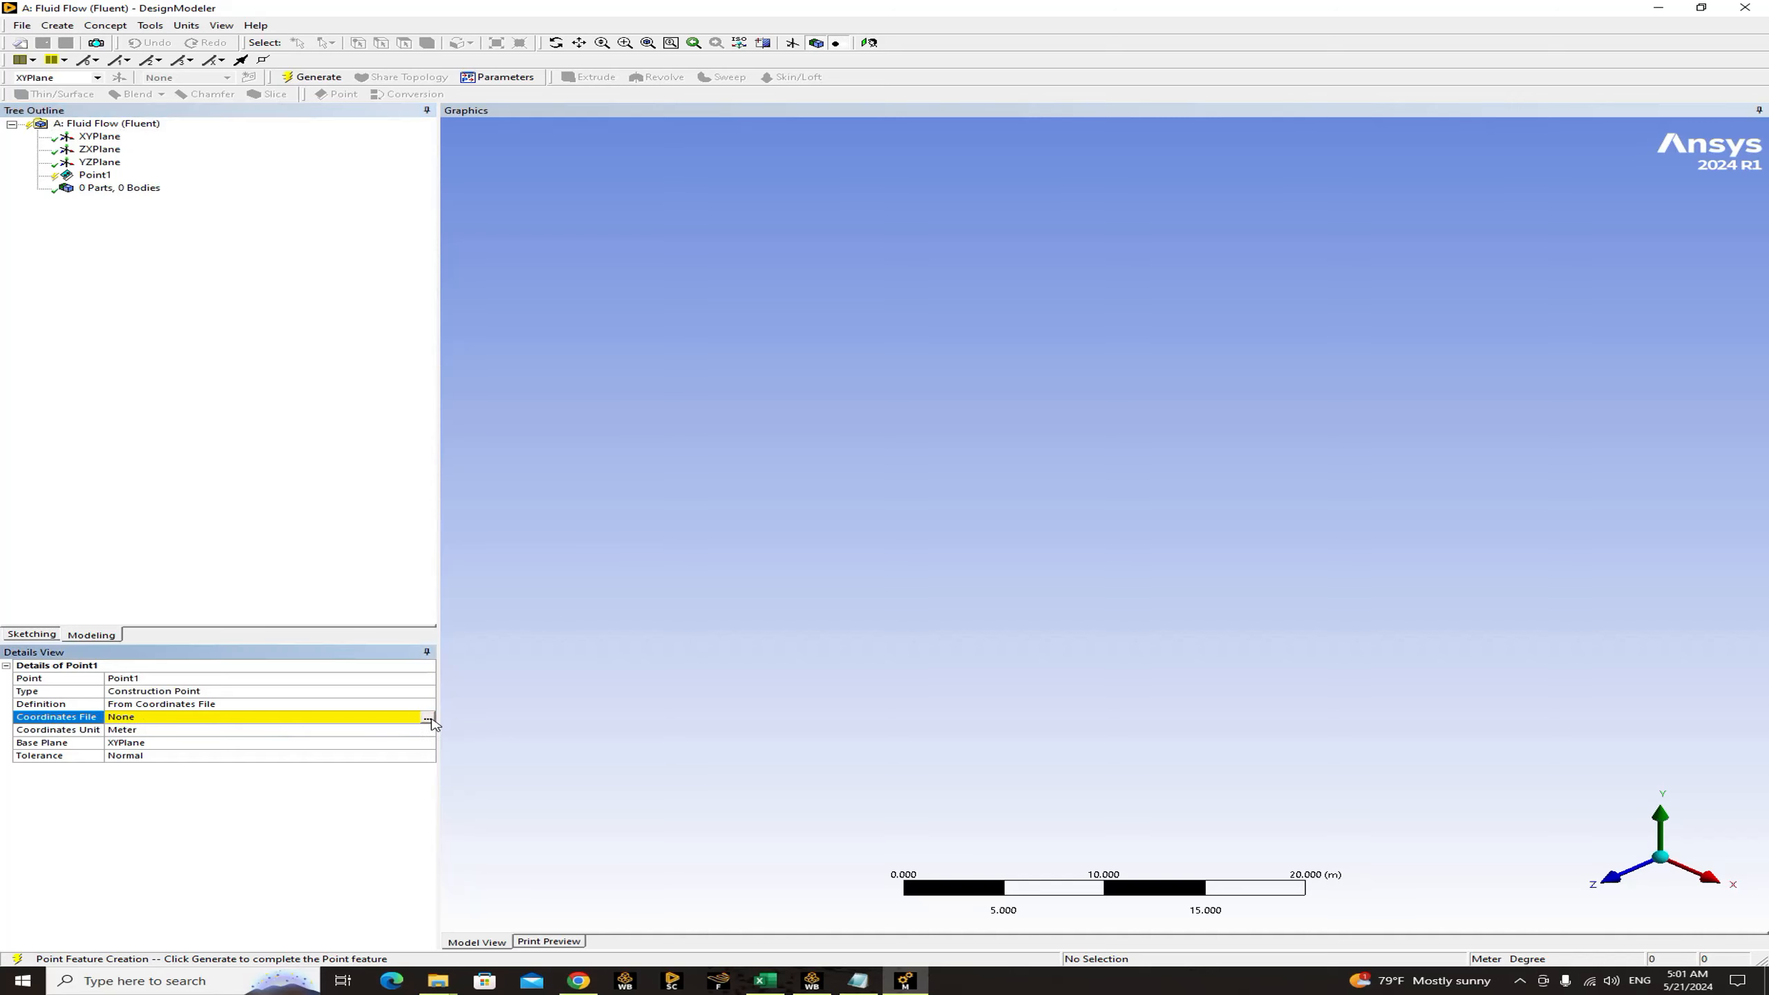
pyautogui.click(427, 717)
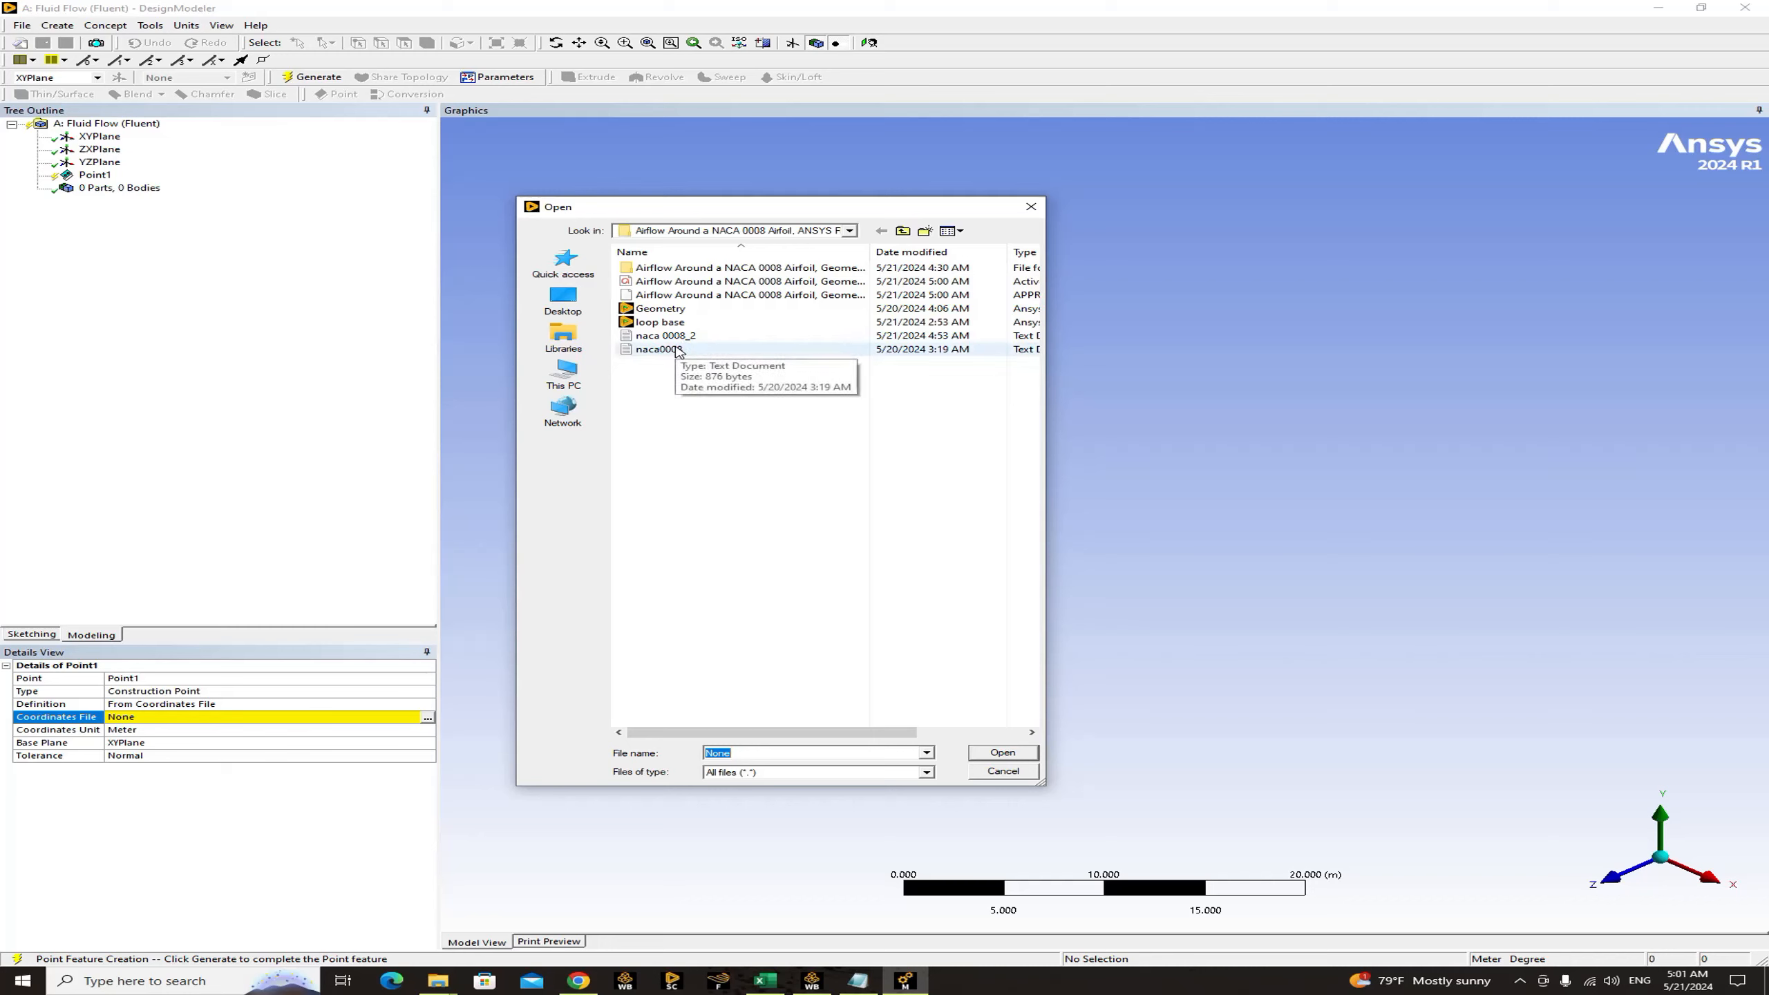
pyautogui.click(661, 349)
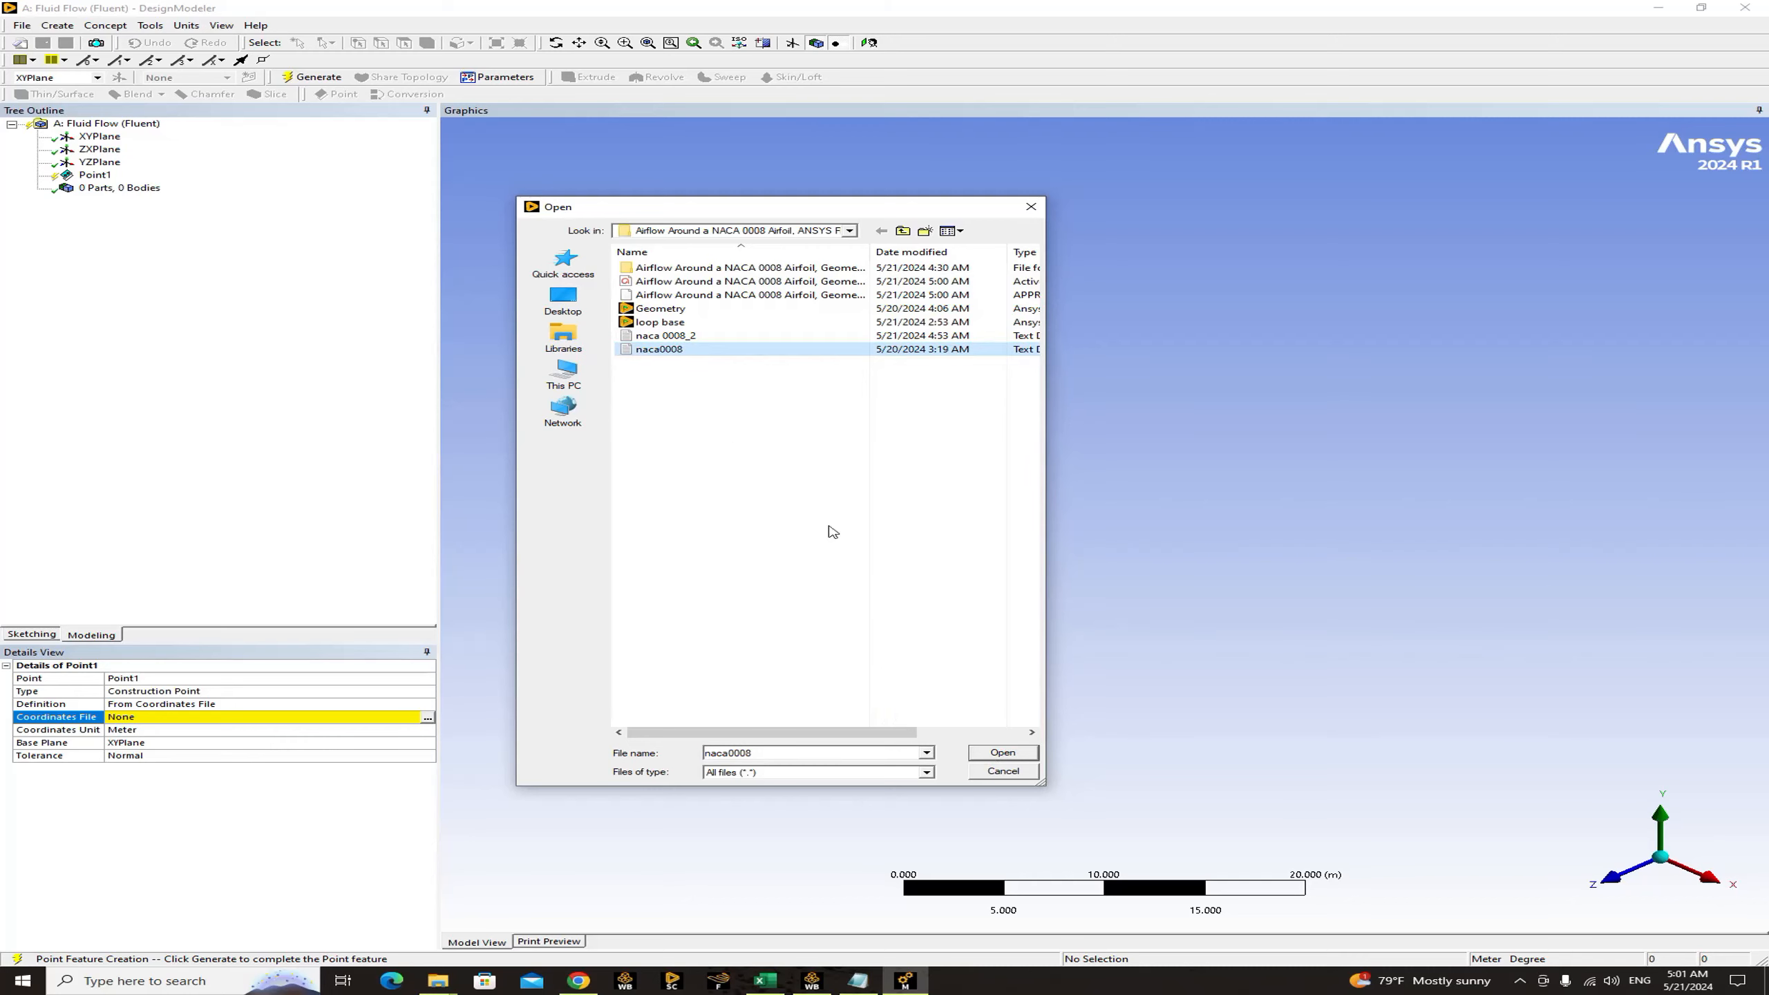
pyautogui.click(1002, 753)
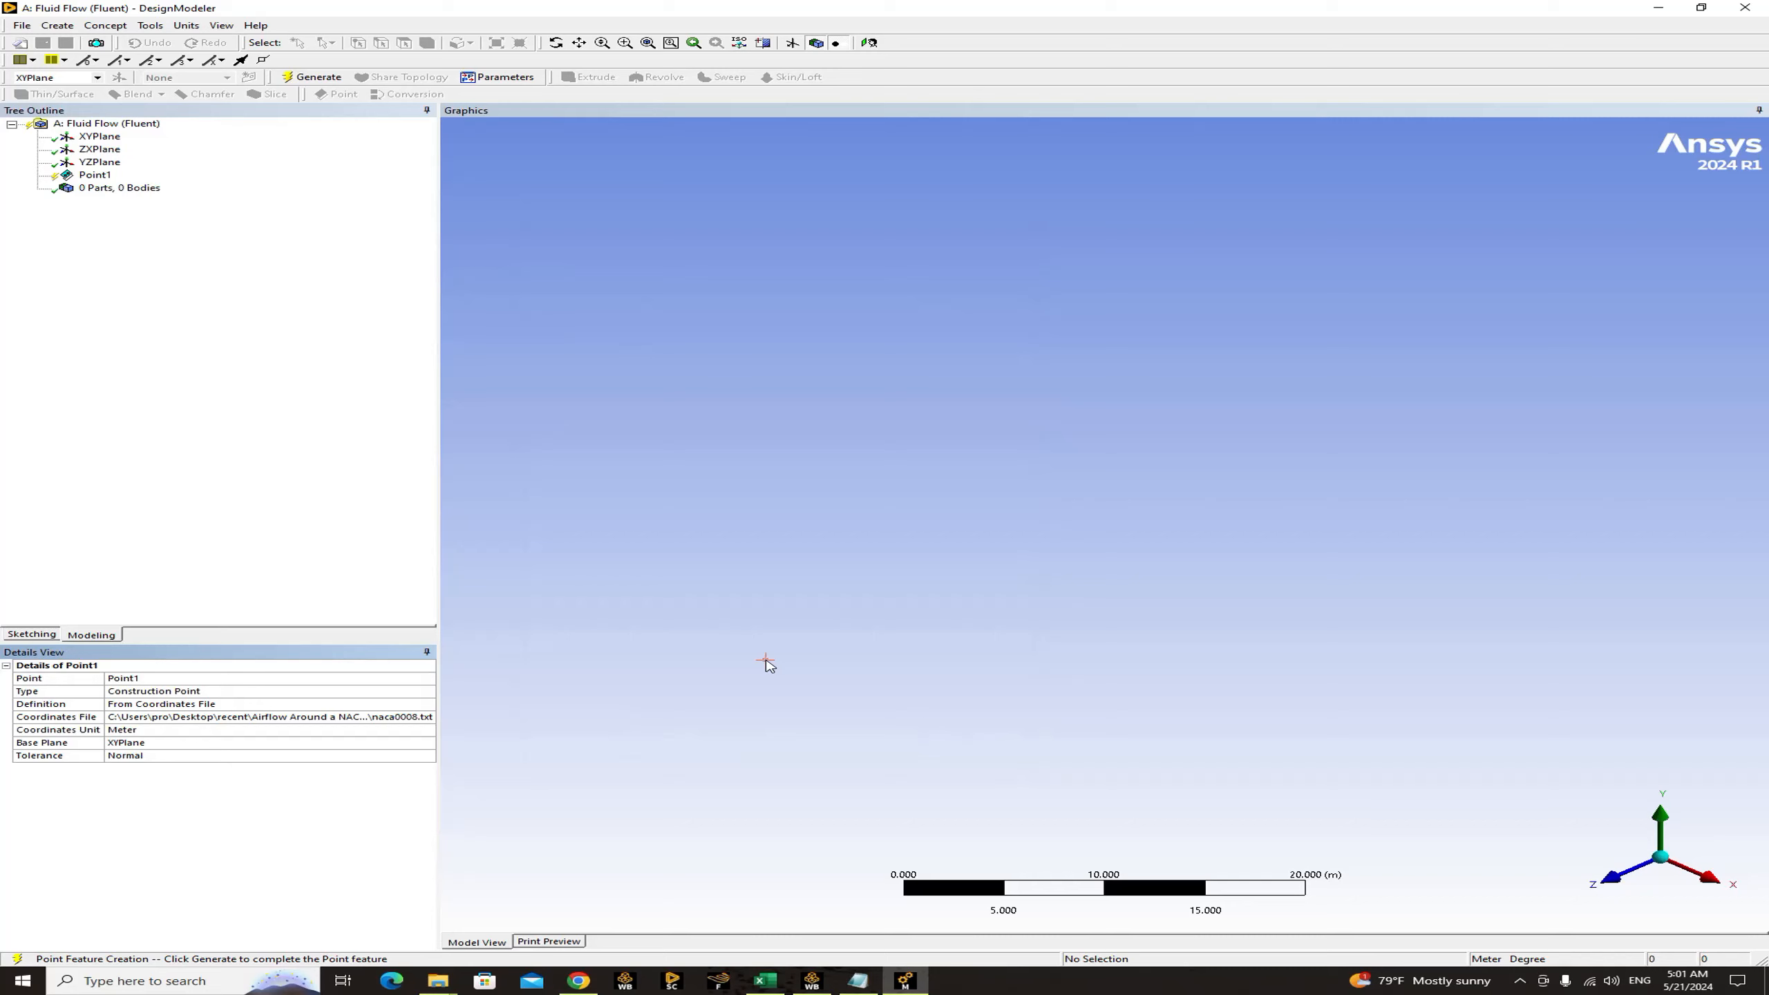
pyautogui.click(312, 79)
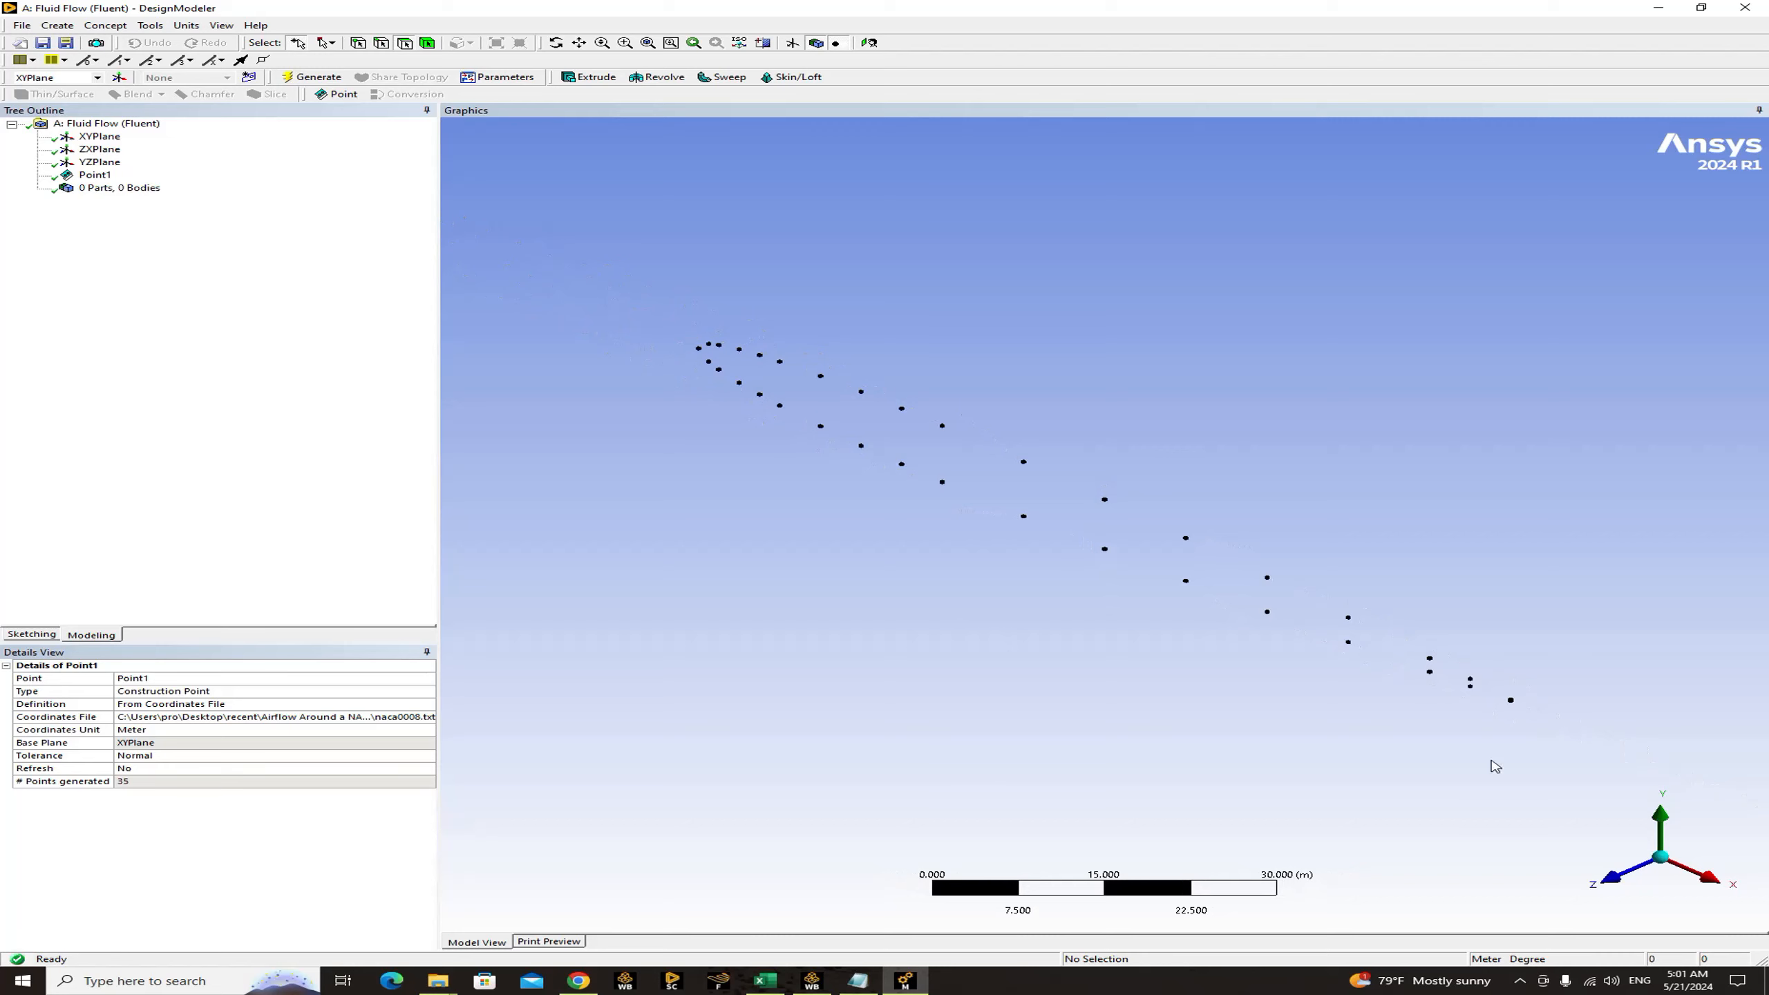
pyautogui.click(1611, 875)
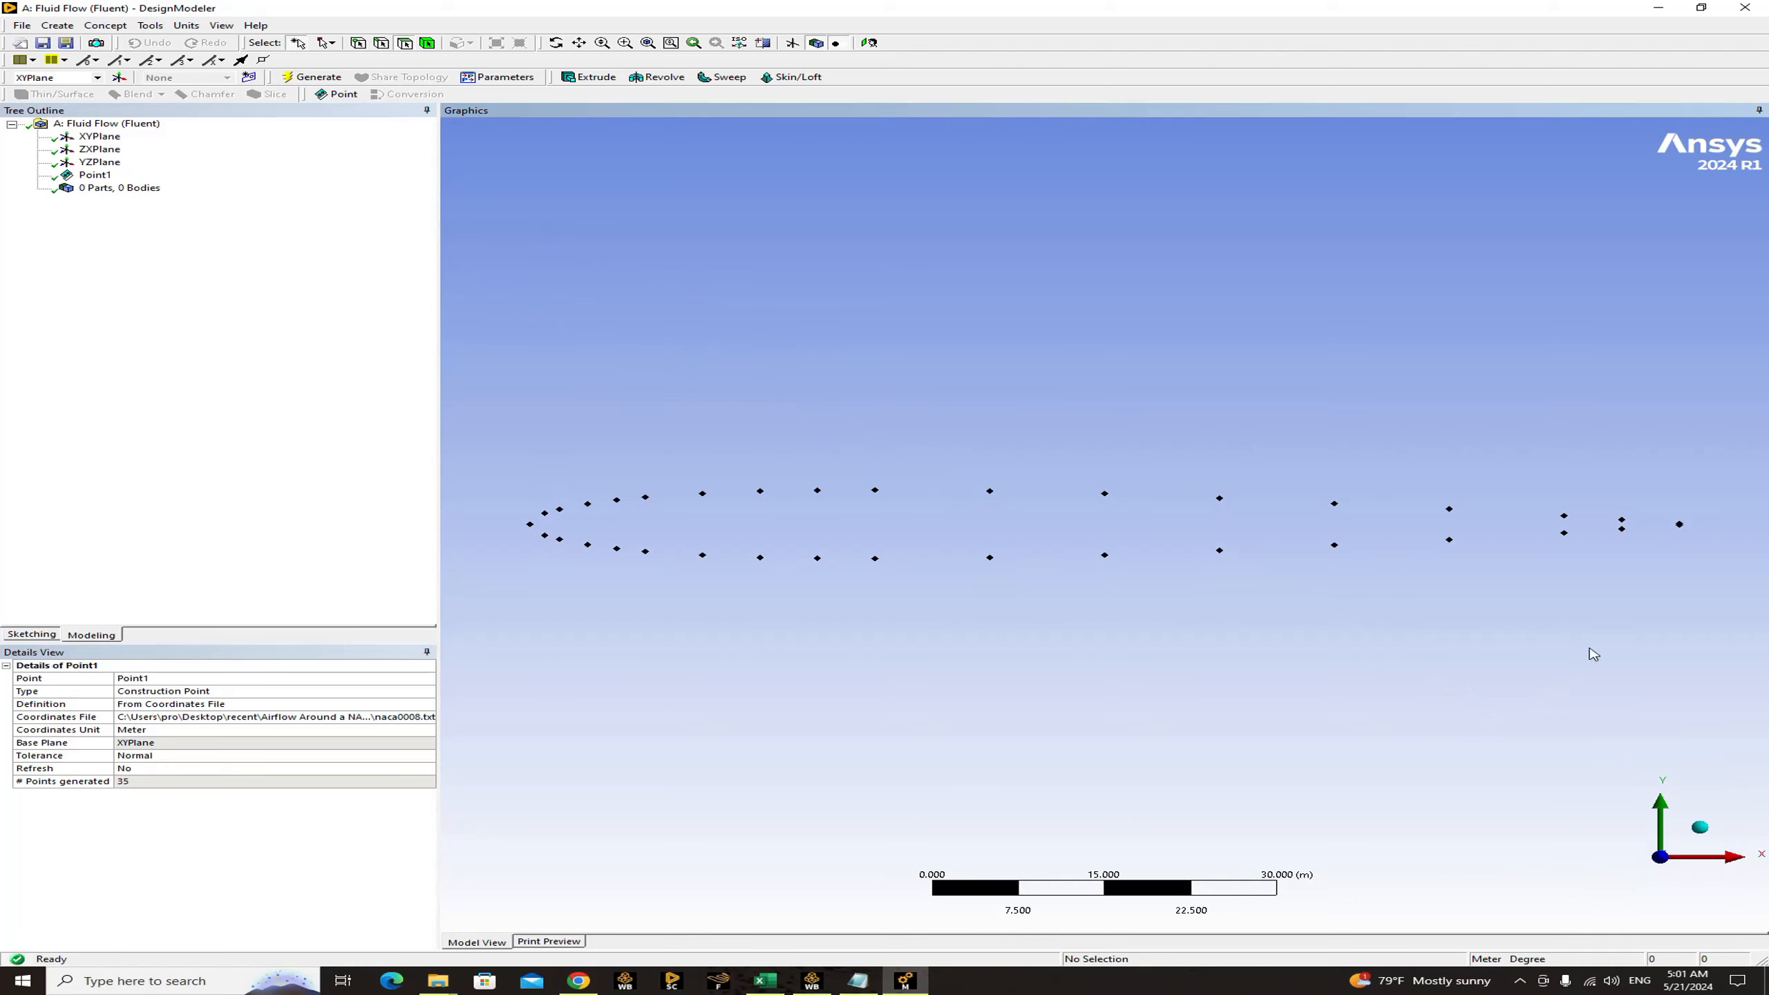
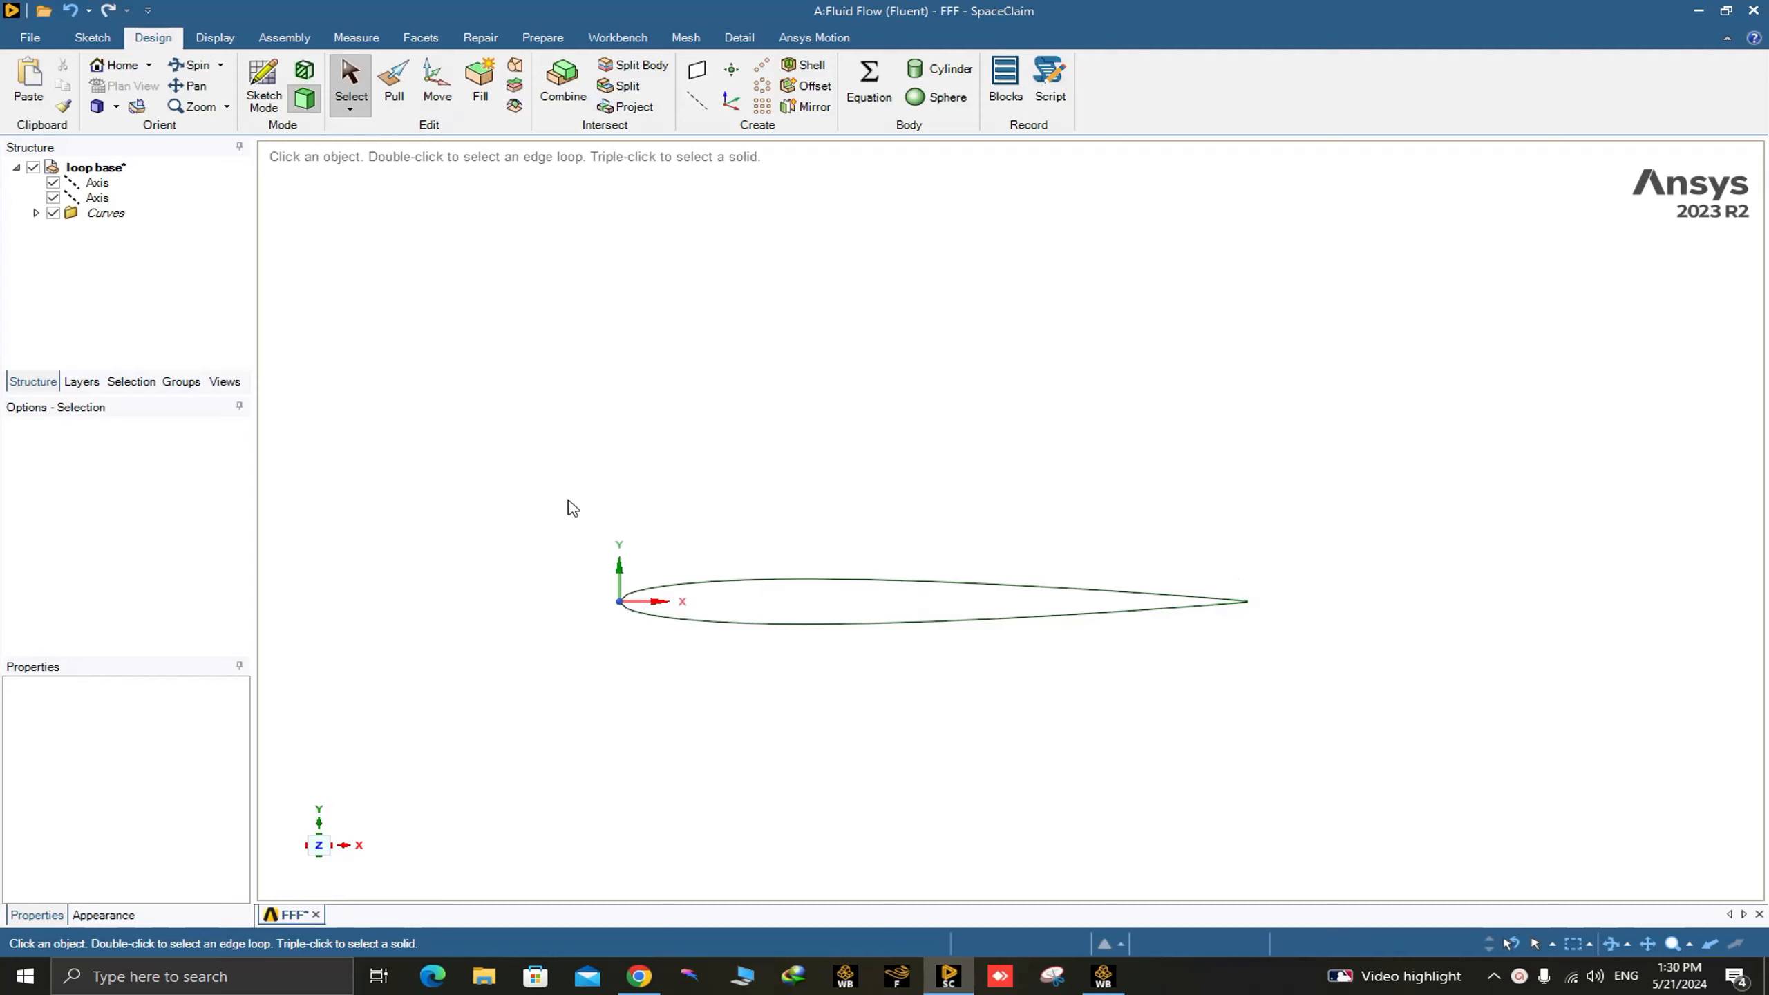
# Examine the trailing edge of the imported airfoil profile up close.
pyautogui.scroll(8, 1260, 650)
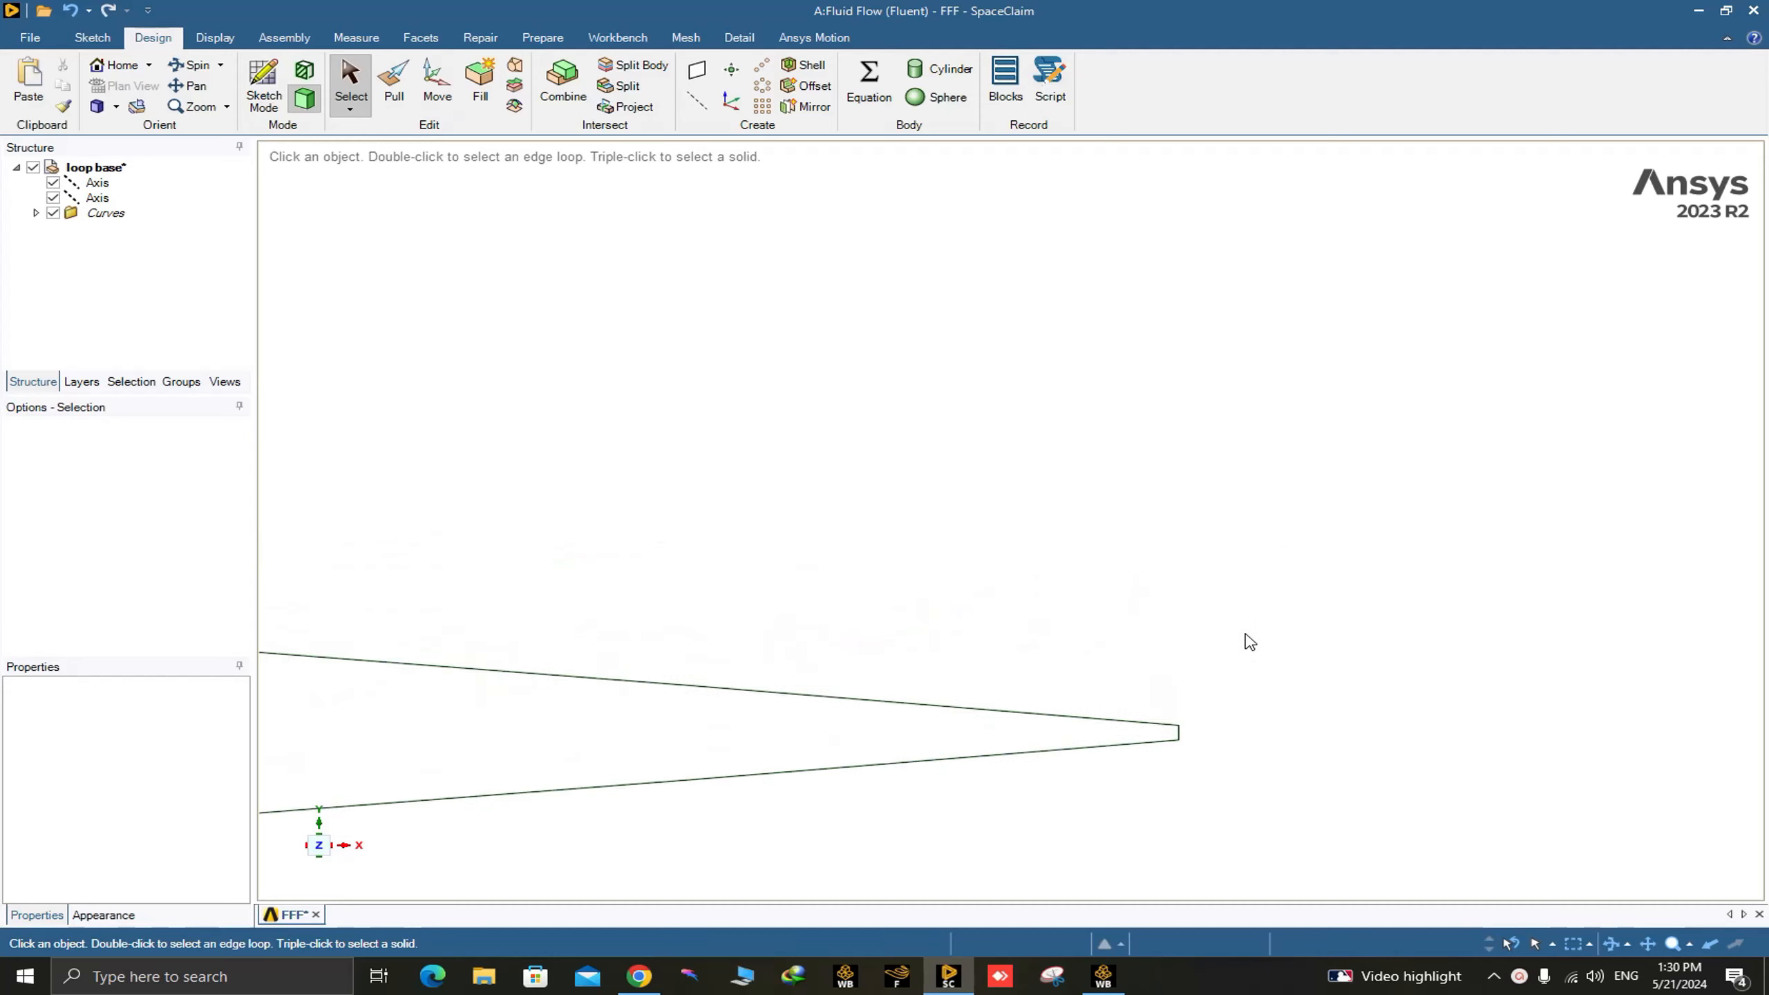
pyautogui.scroll(-8, 1223, 749)
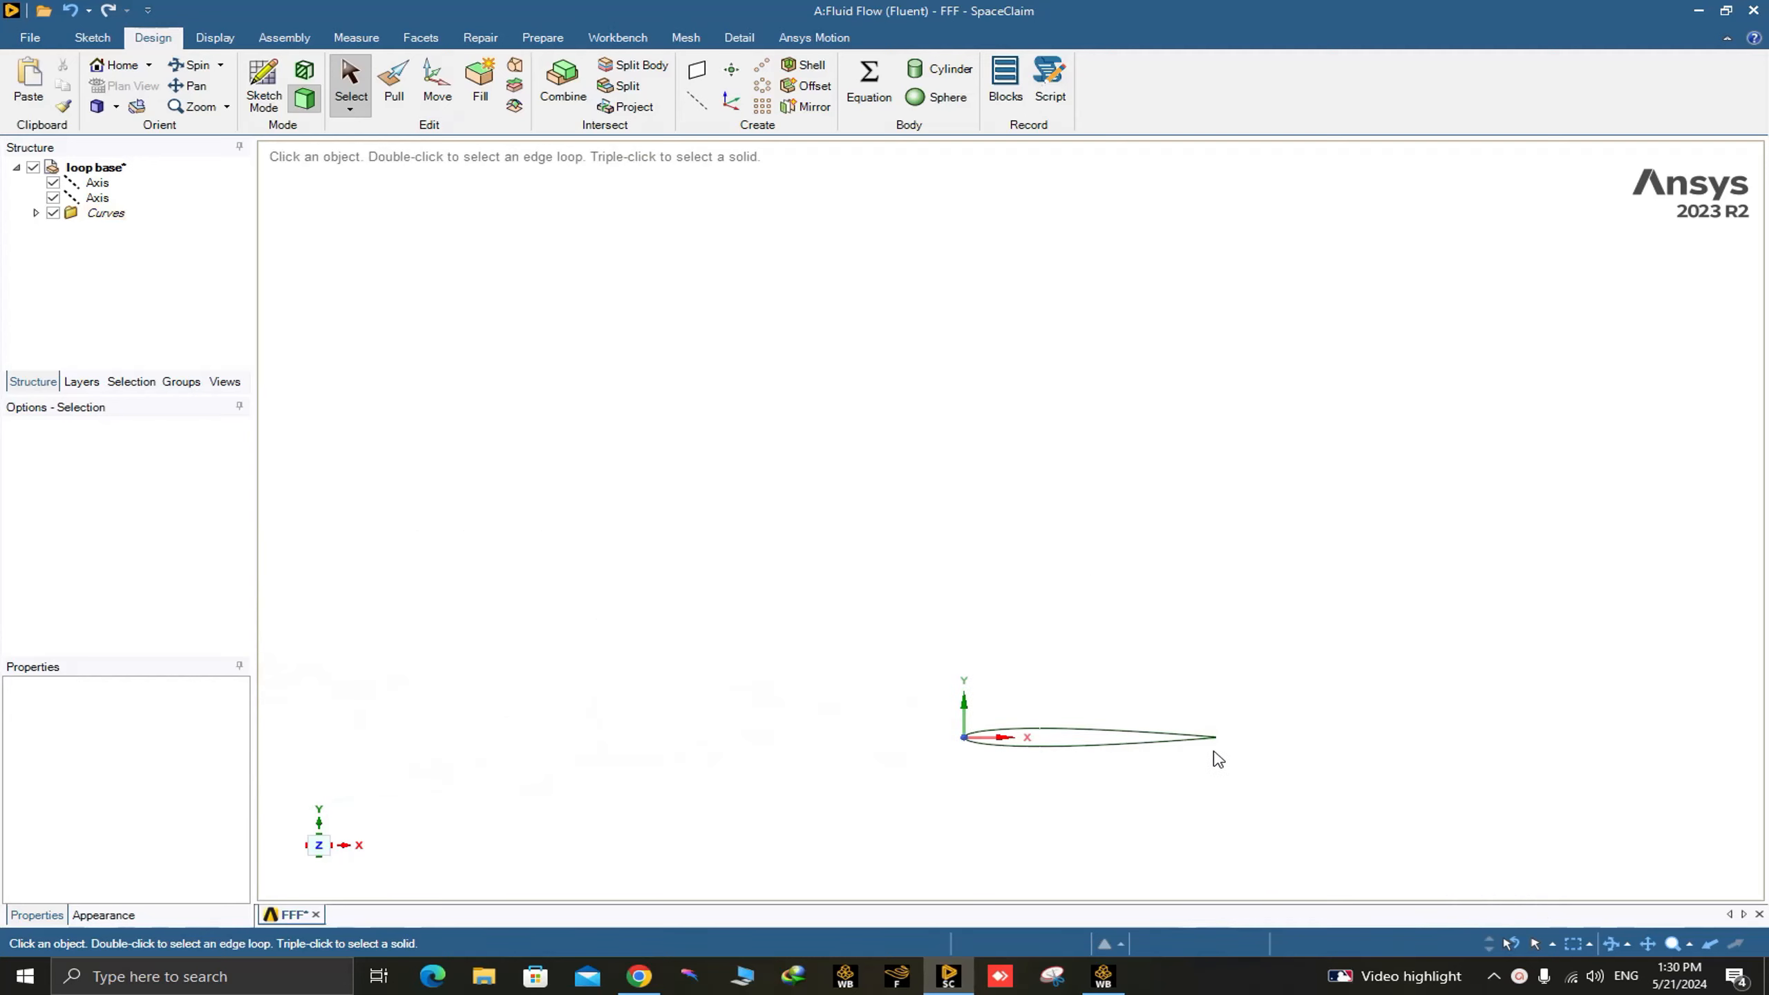
pyautogui.keyDown('ctrl'); pyautogui.moveTo(1227, 773); pyautogui.dragTo(1168, 577, button='middle'); pyautogui.keyUp('ctrl')
pyautogui.scroll(-1, 1133, 525)
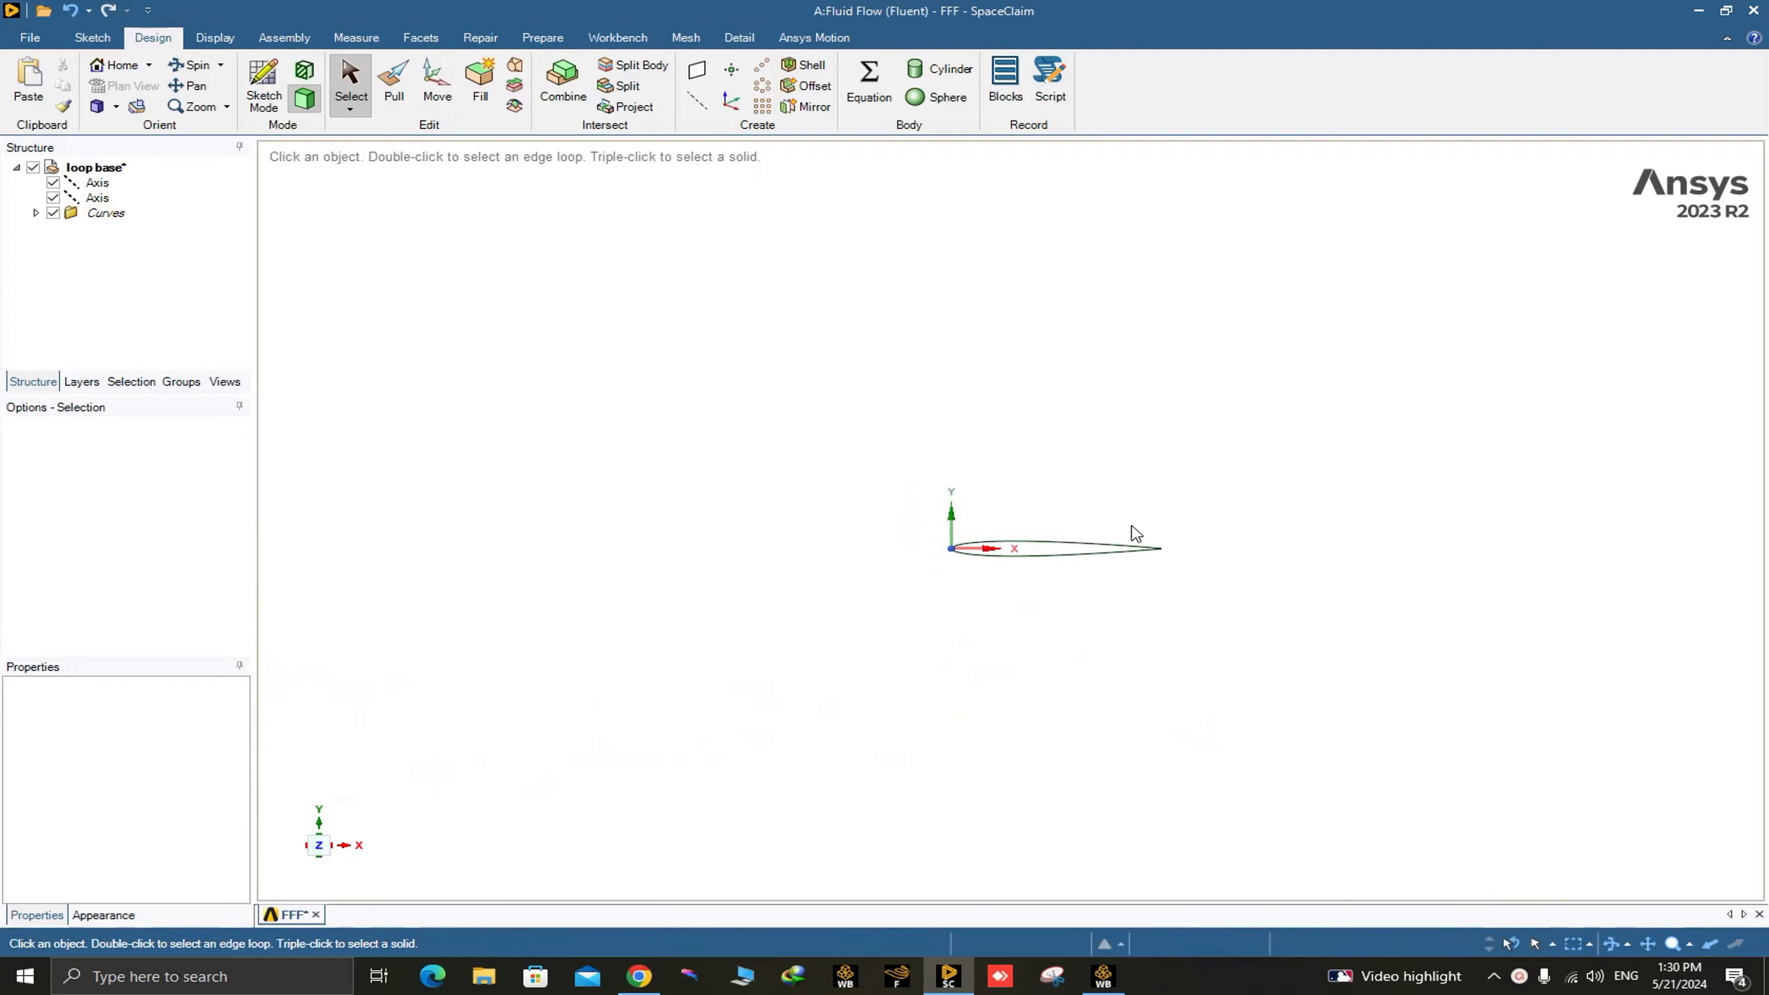
pyautogui.scroll(1, 1168, 573)
pyautogui.scroll(4, 1126, 491)
pyautogui.scroll(3, 1220, 644)
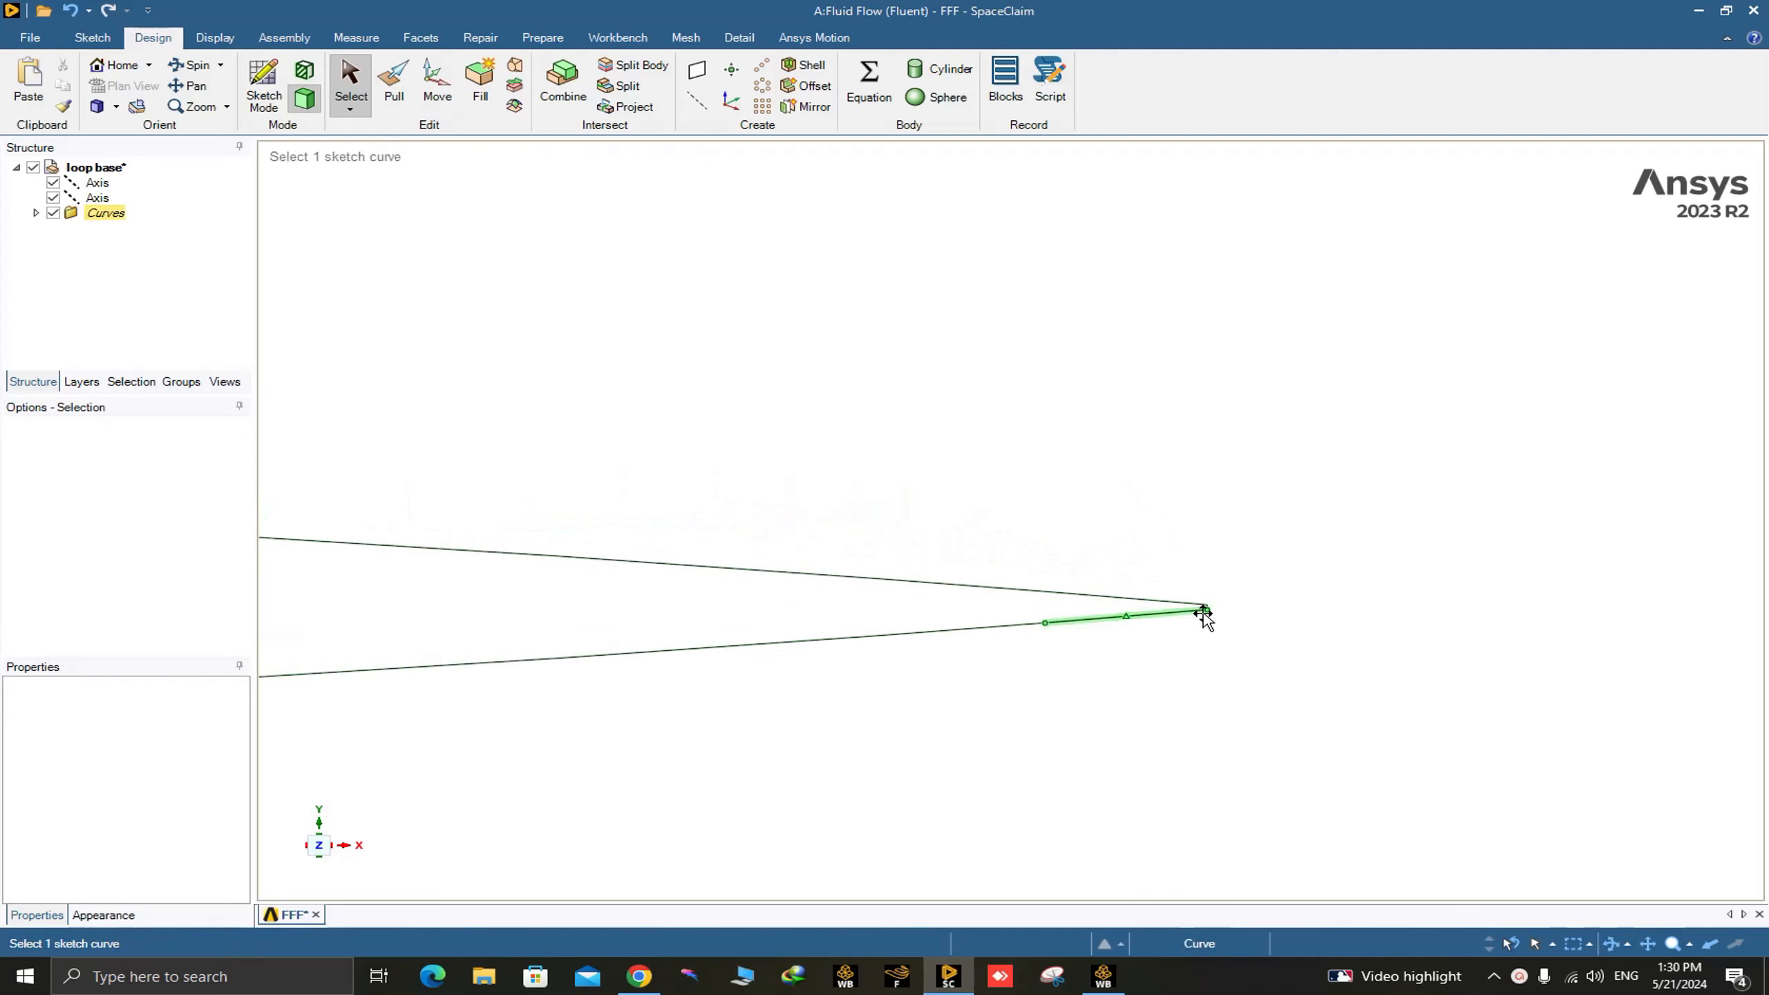
pyautogui.scroll(3, 1212, 616)
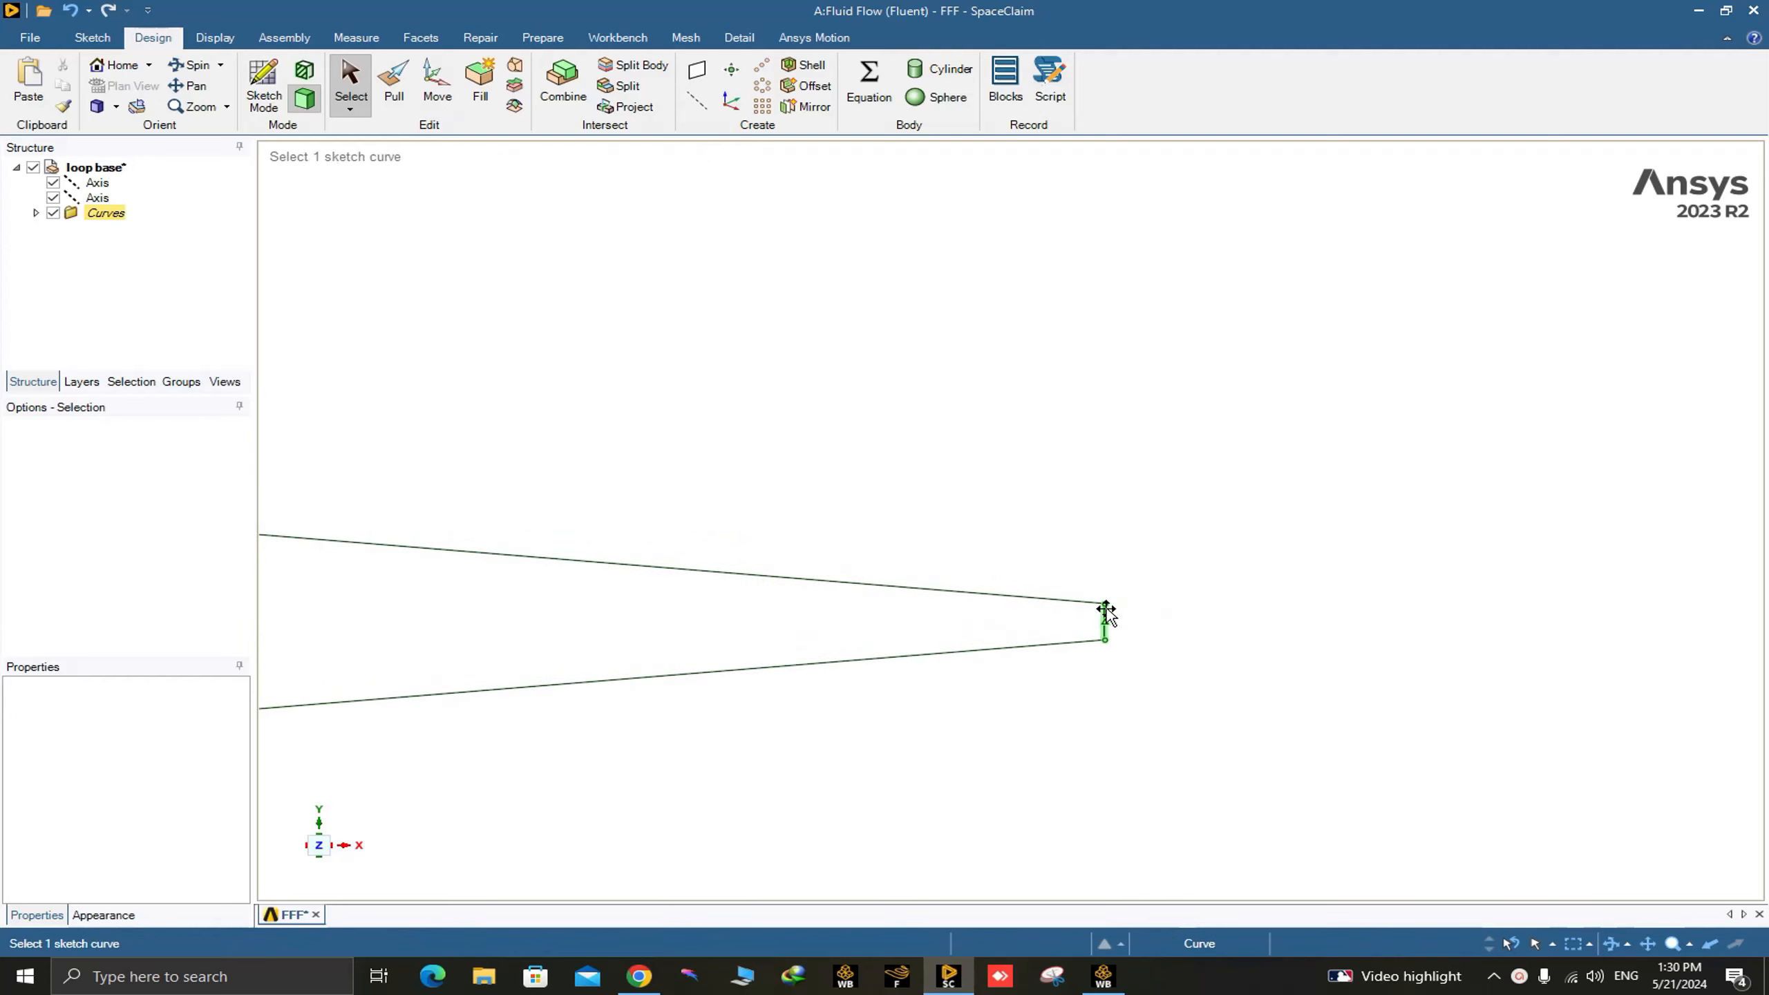
pyautogui.scroll(4, 1104, 605)
pyautogui.scroll(-3, 1124, 589)
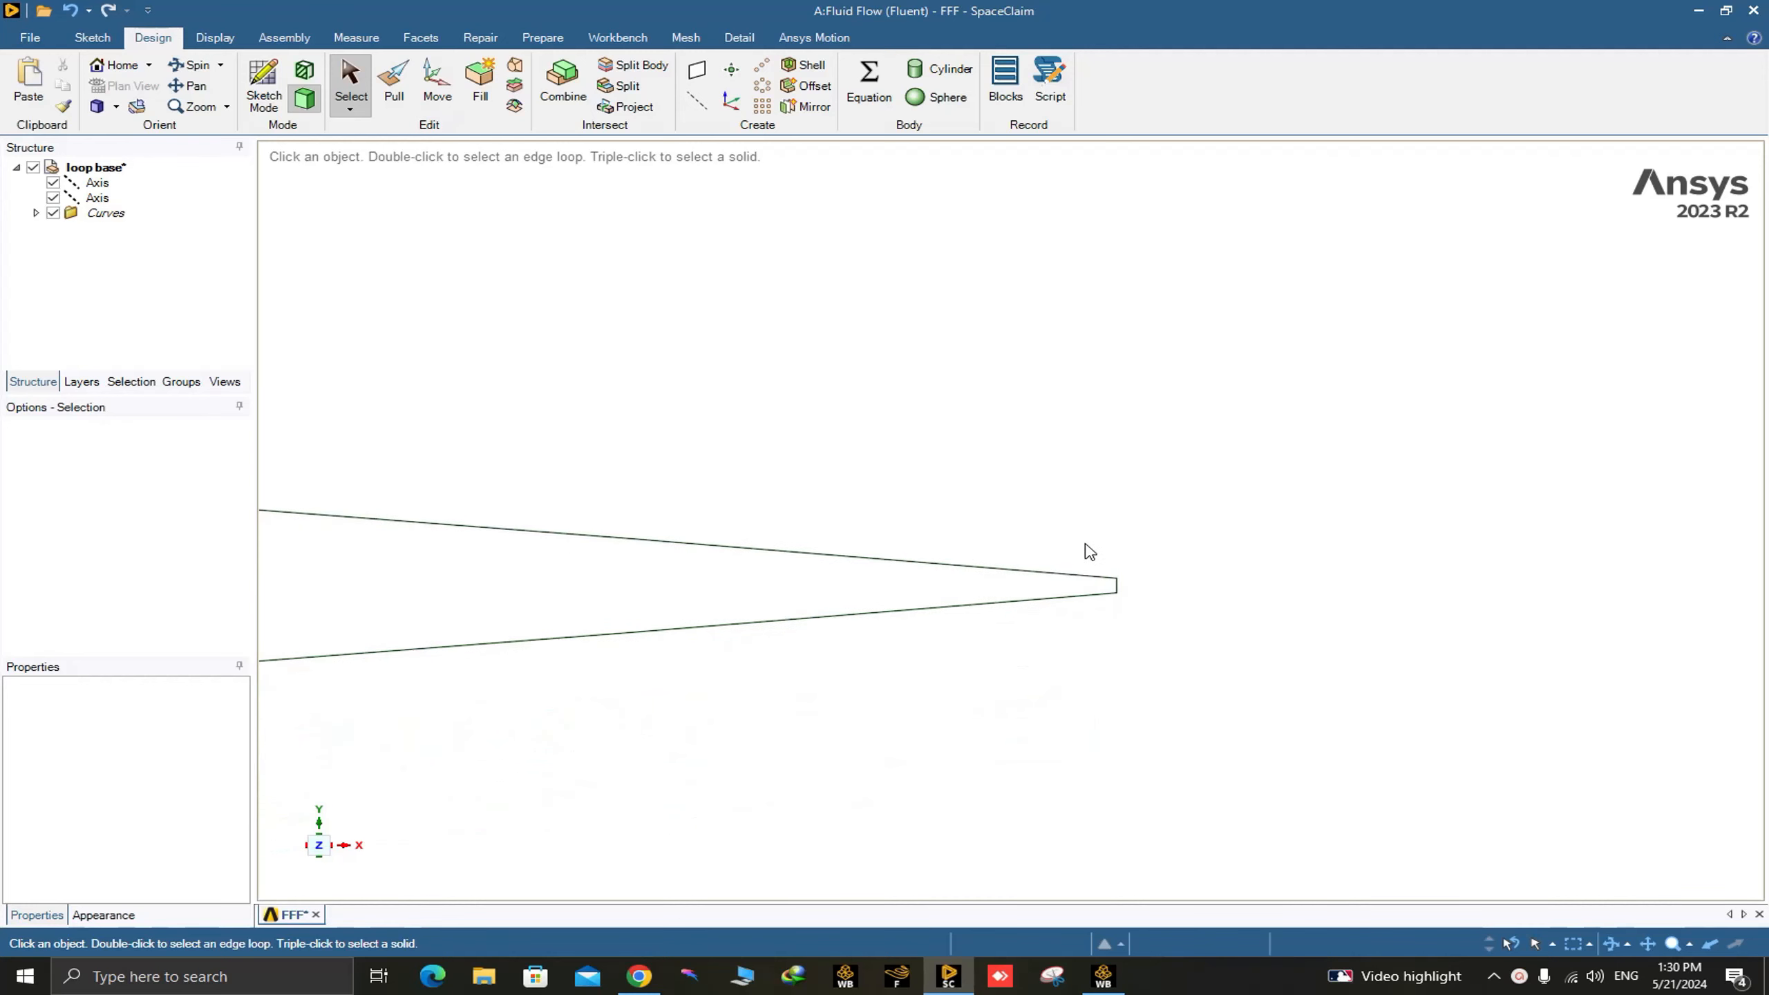
# Sketch two lines from the upper and lower trailing-edge endpoints that meet on the horizontal axis at about x = 101018 mm.
pyautogui.click(263, 84)
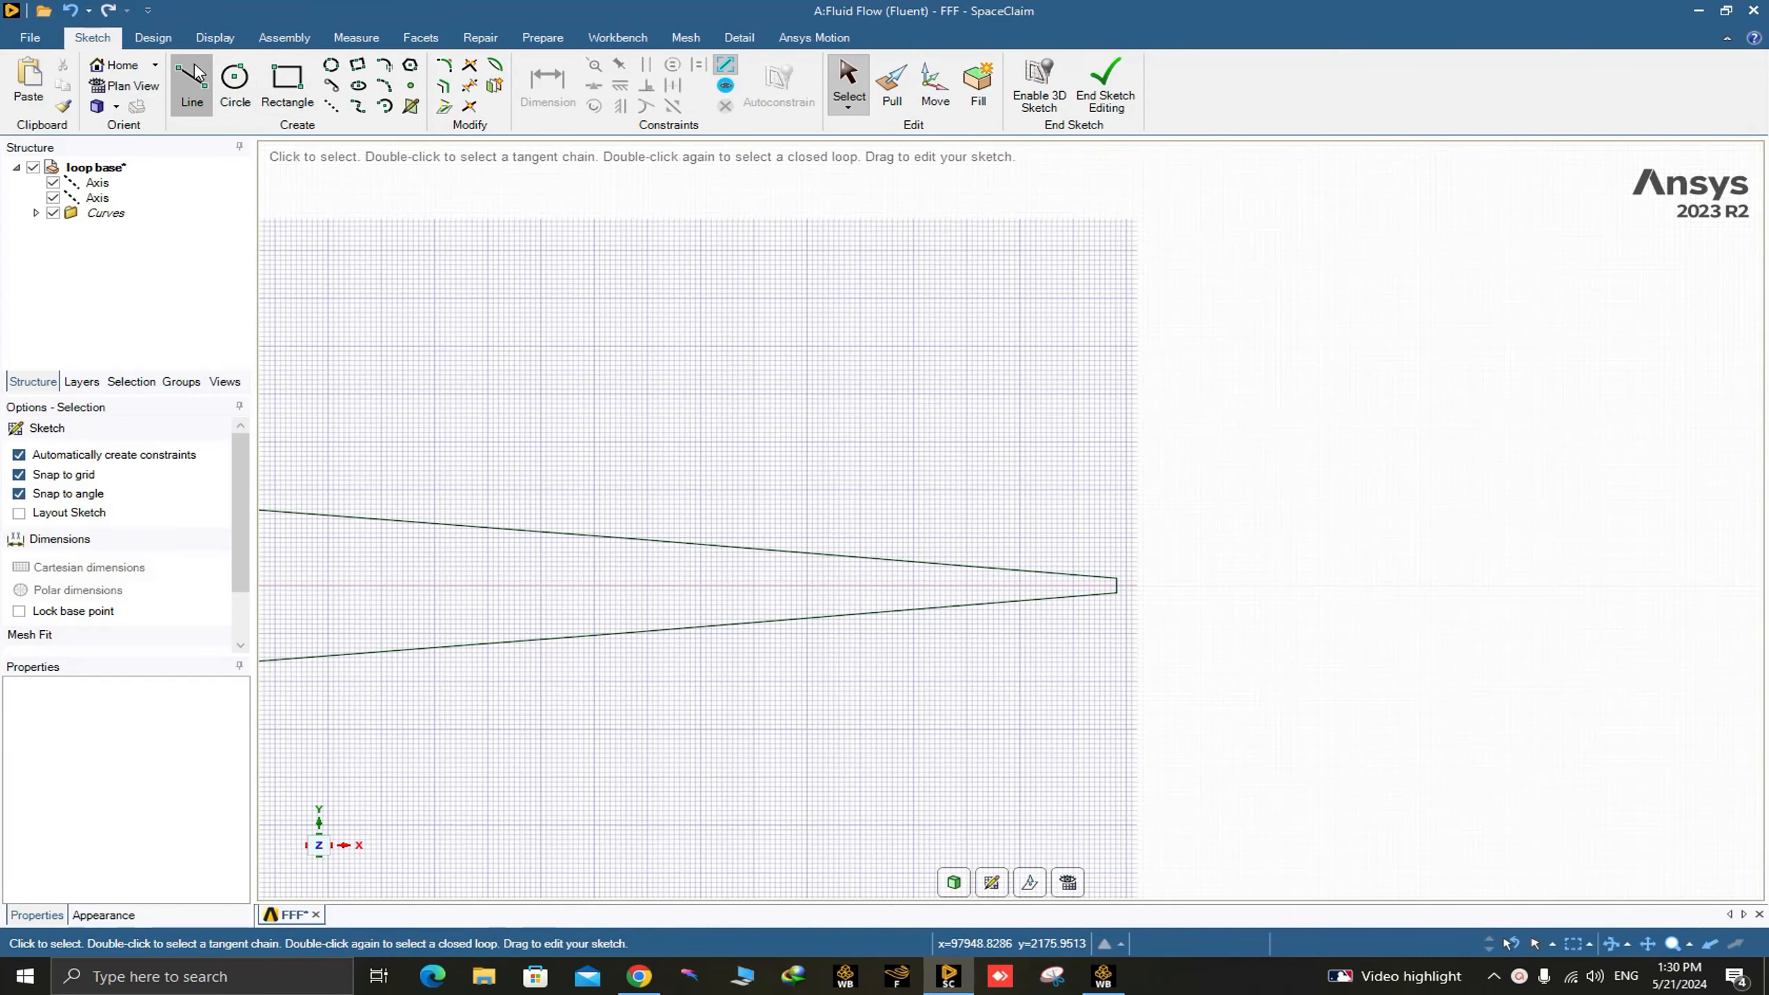
pyautogui.click(191, 84)
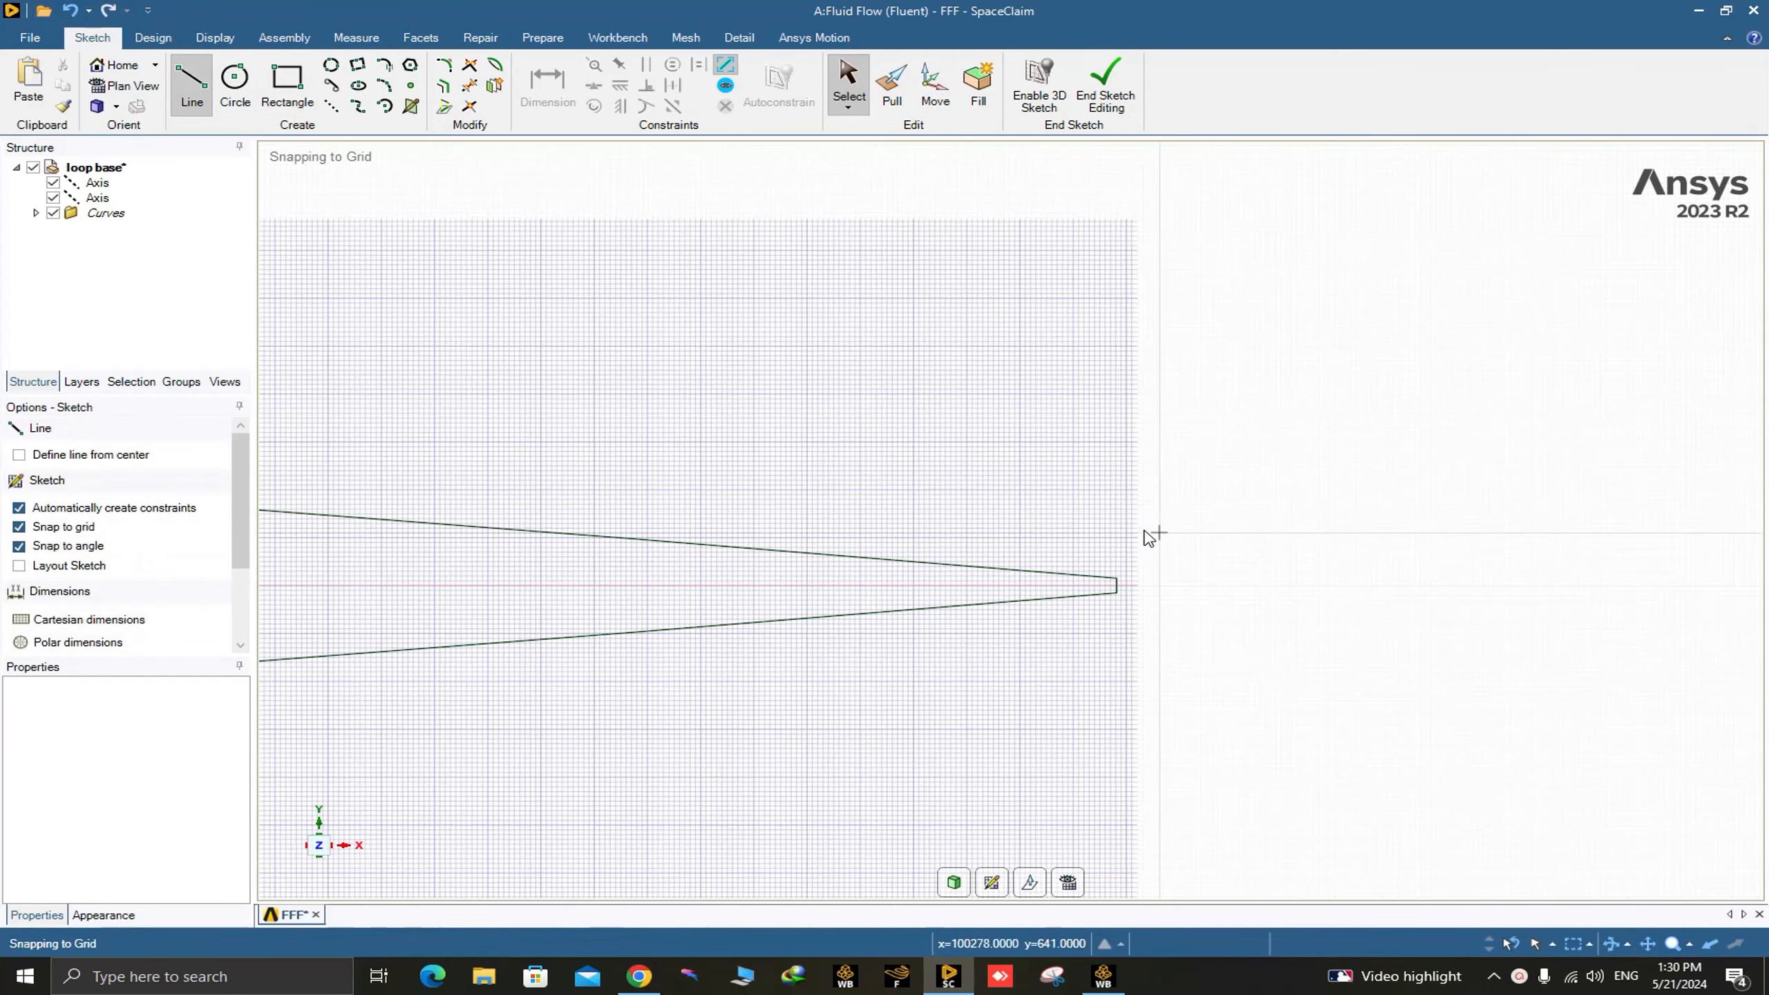
pyautogui.click(1116, 579)
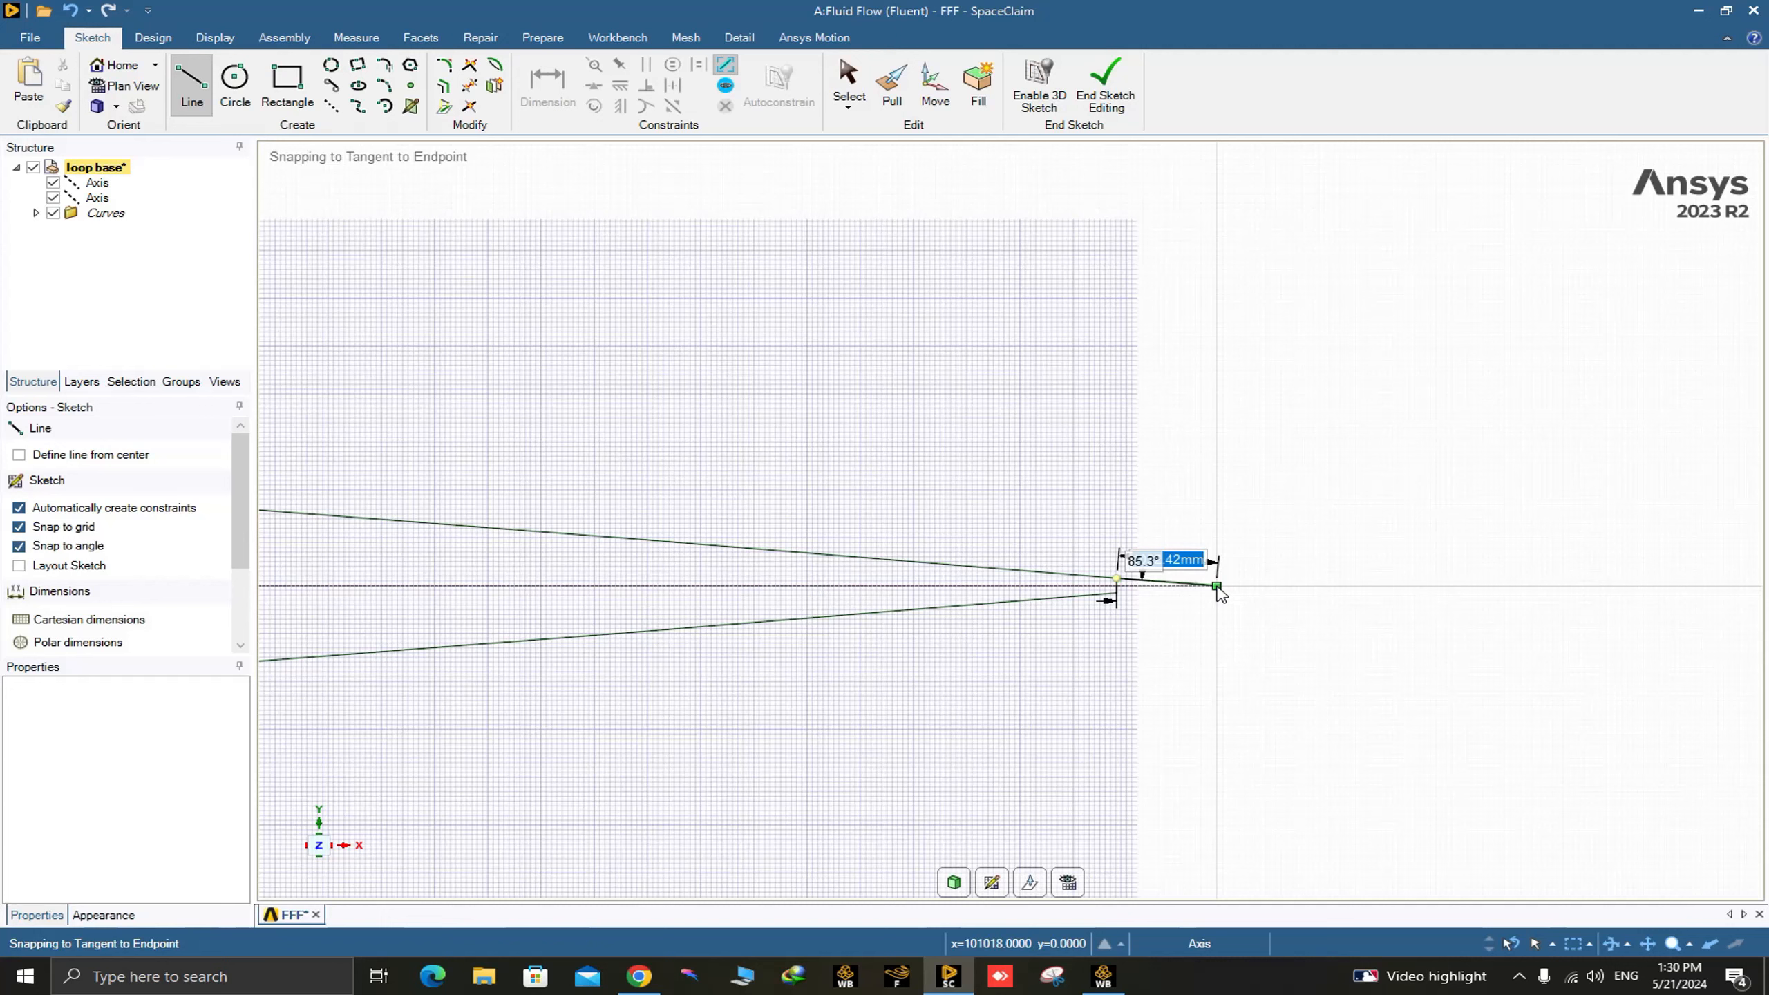
pyautogui.doubleClick(1216, 586)
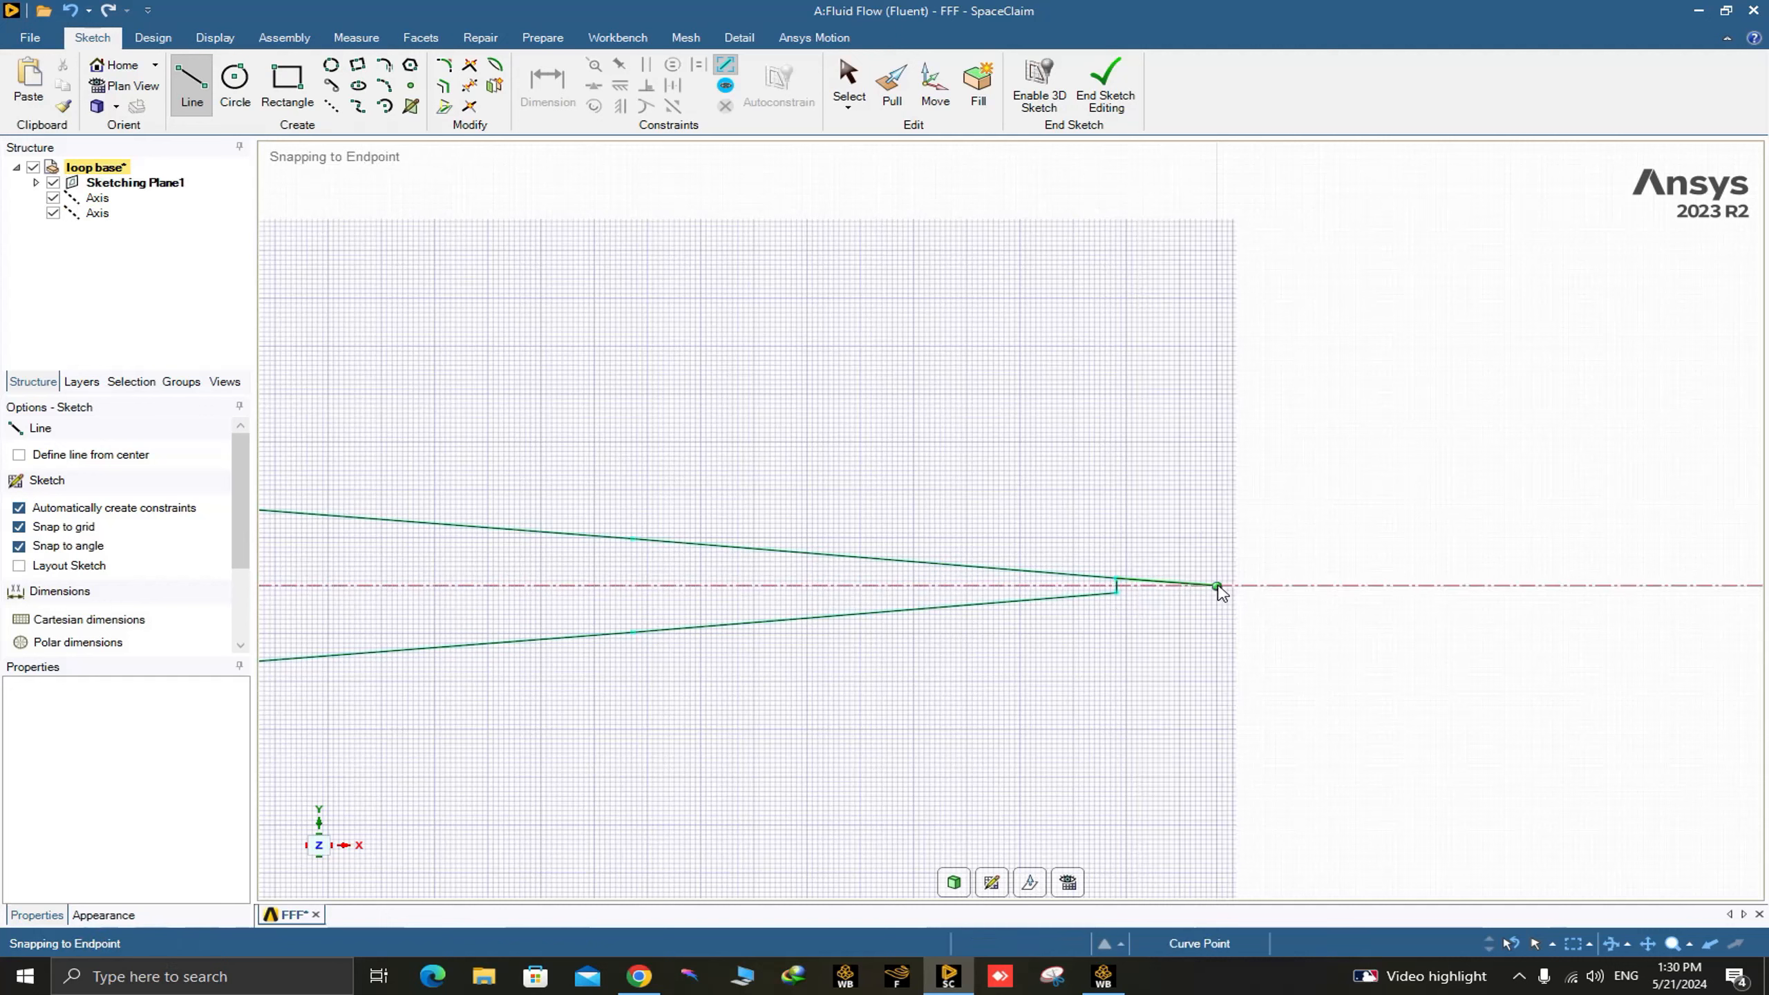
pyautogui.click(1118, 595)
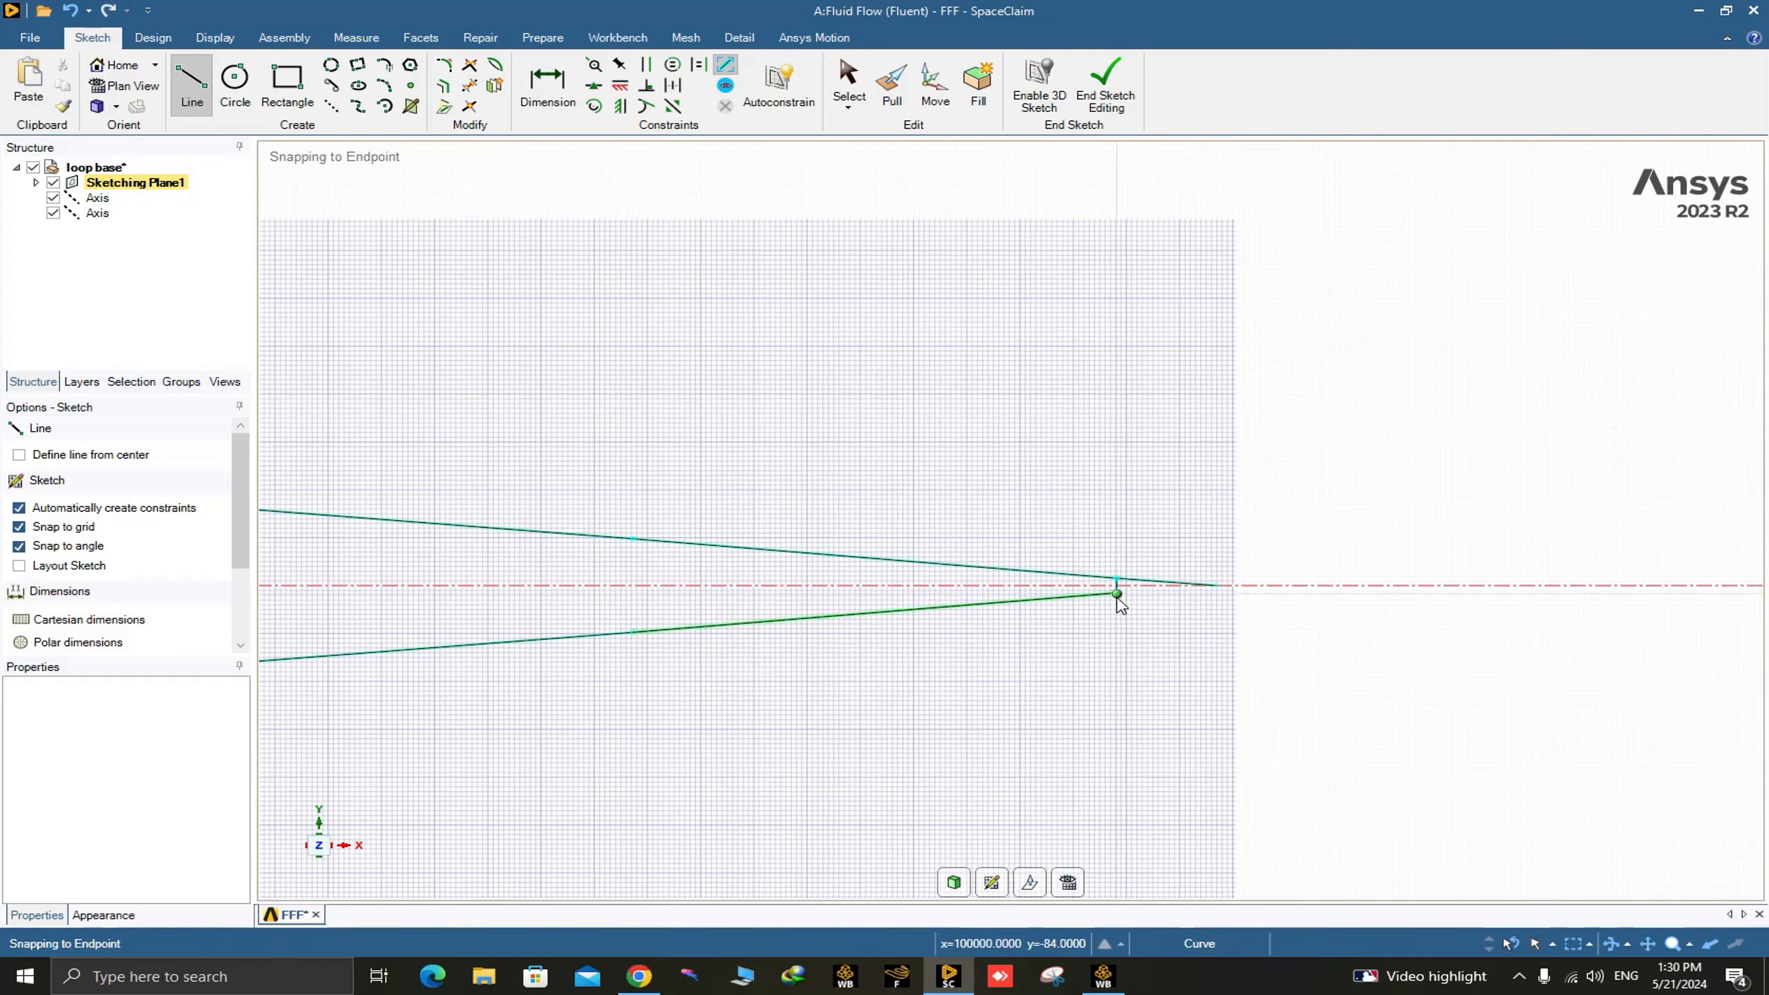
pyautogui.click(1218, 586)
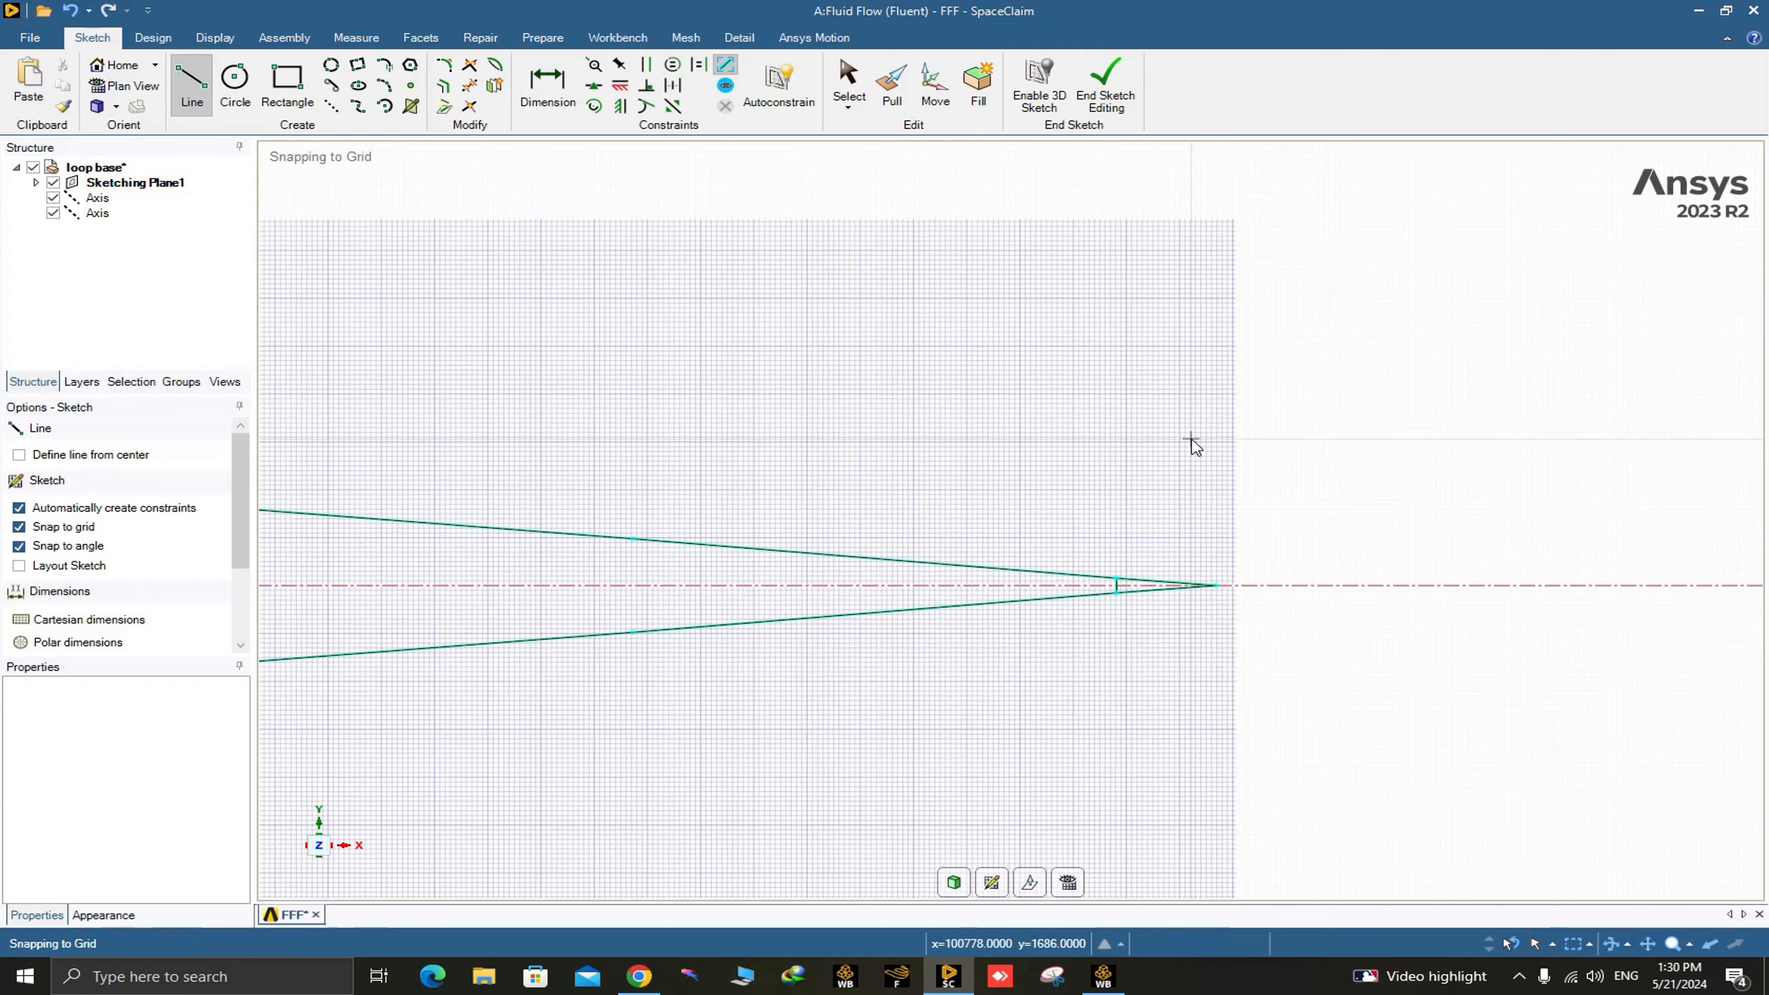
pyautogui.press('Escape')
# Trim away the short vertical segment between the two new trailing-edge lines.
pyautogui.click(470, 85)
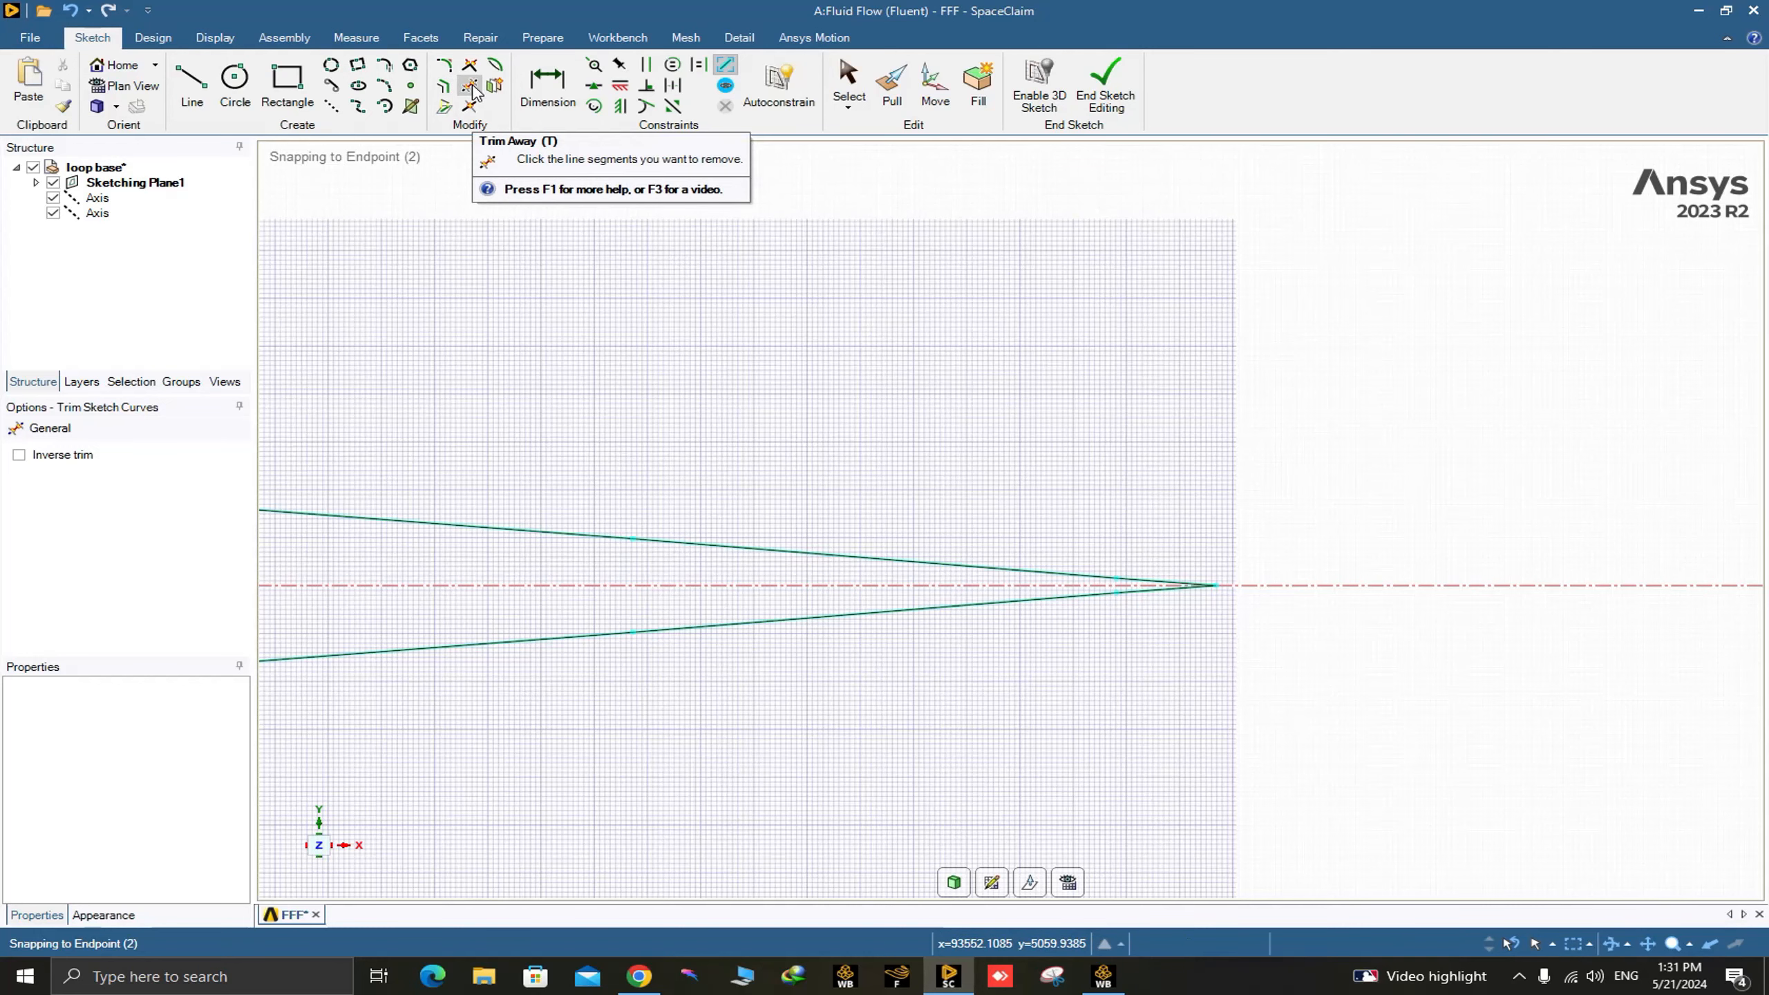
pyautogui.scroll(5, 1015, 703)
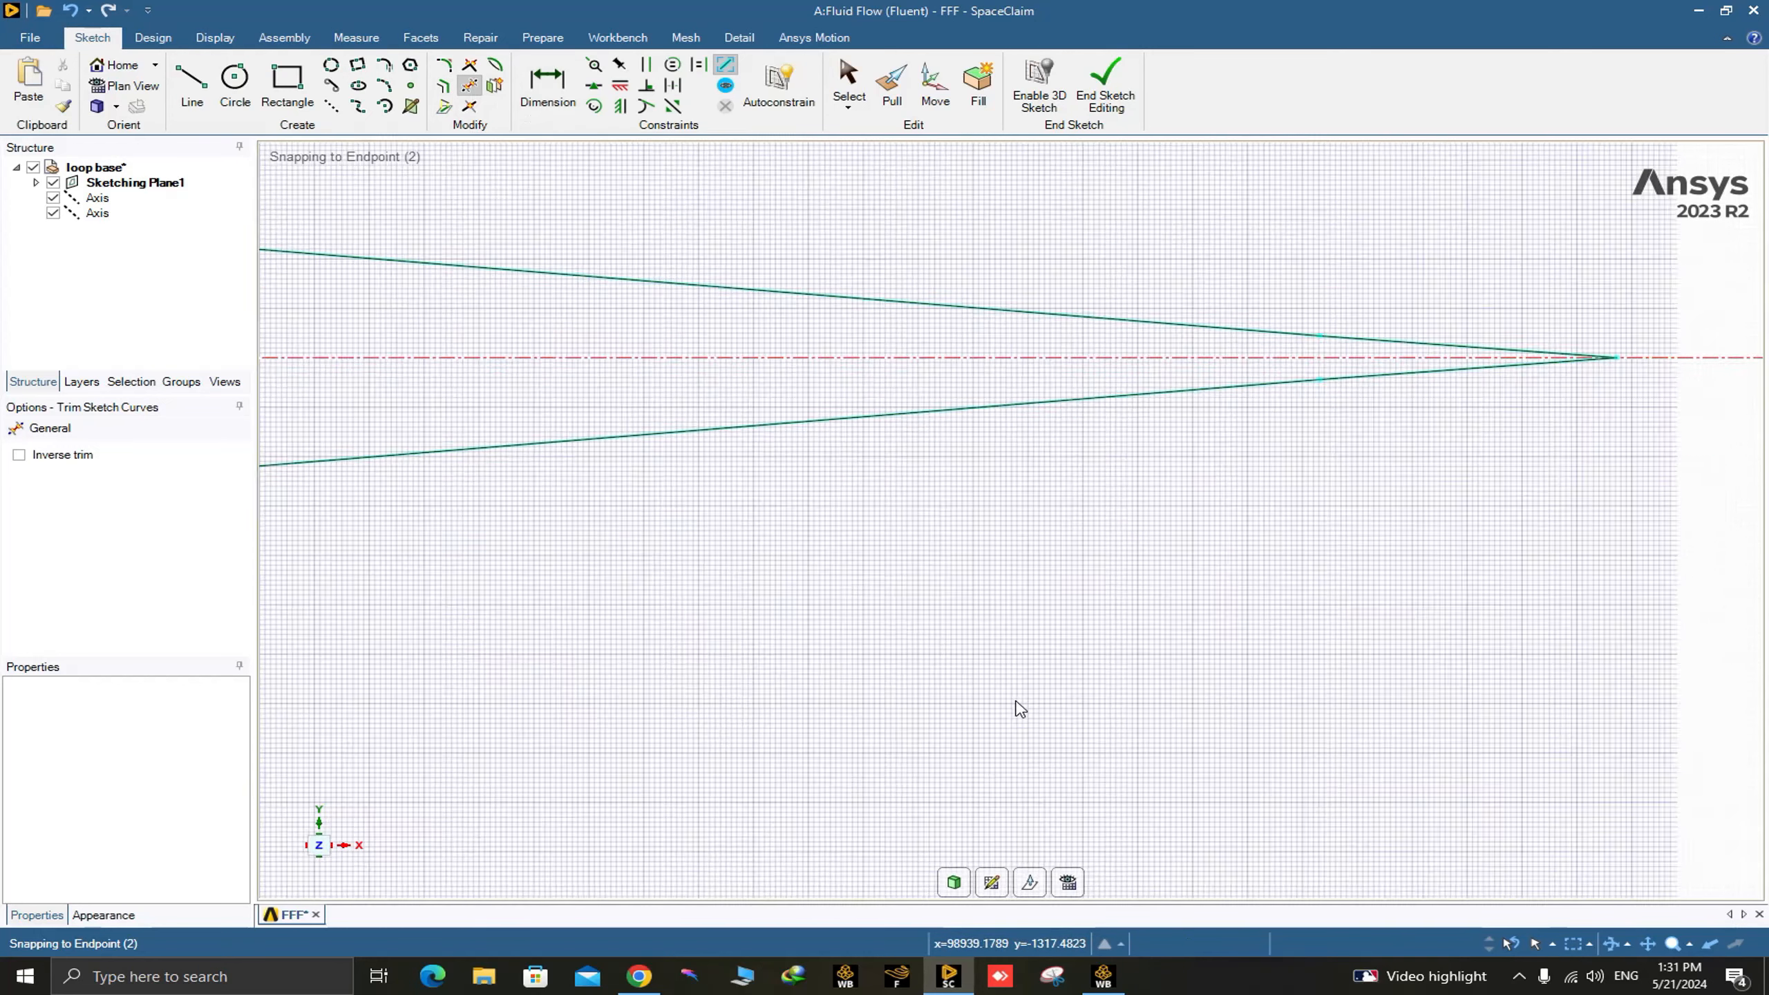
pyautogui.scroll(-9, 1029, 680)
pyautogui.scroll(-8, 1024, 681)
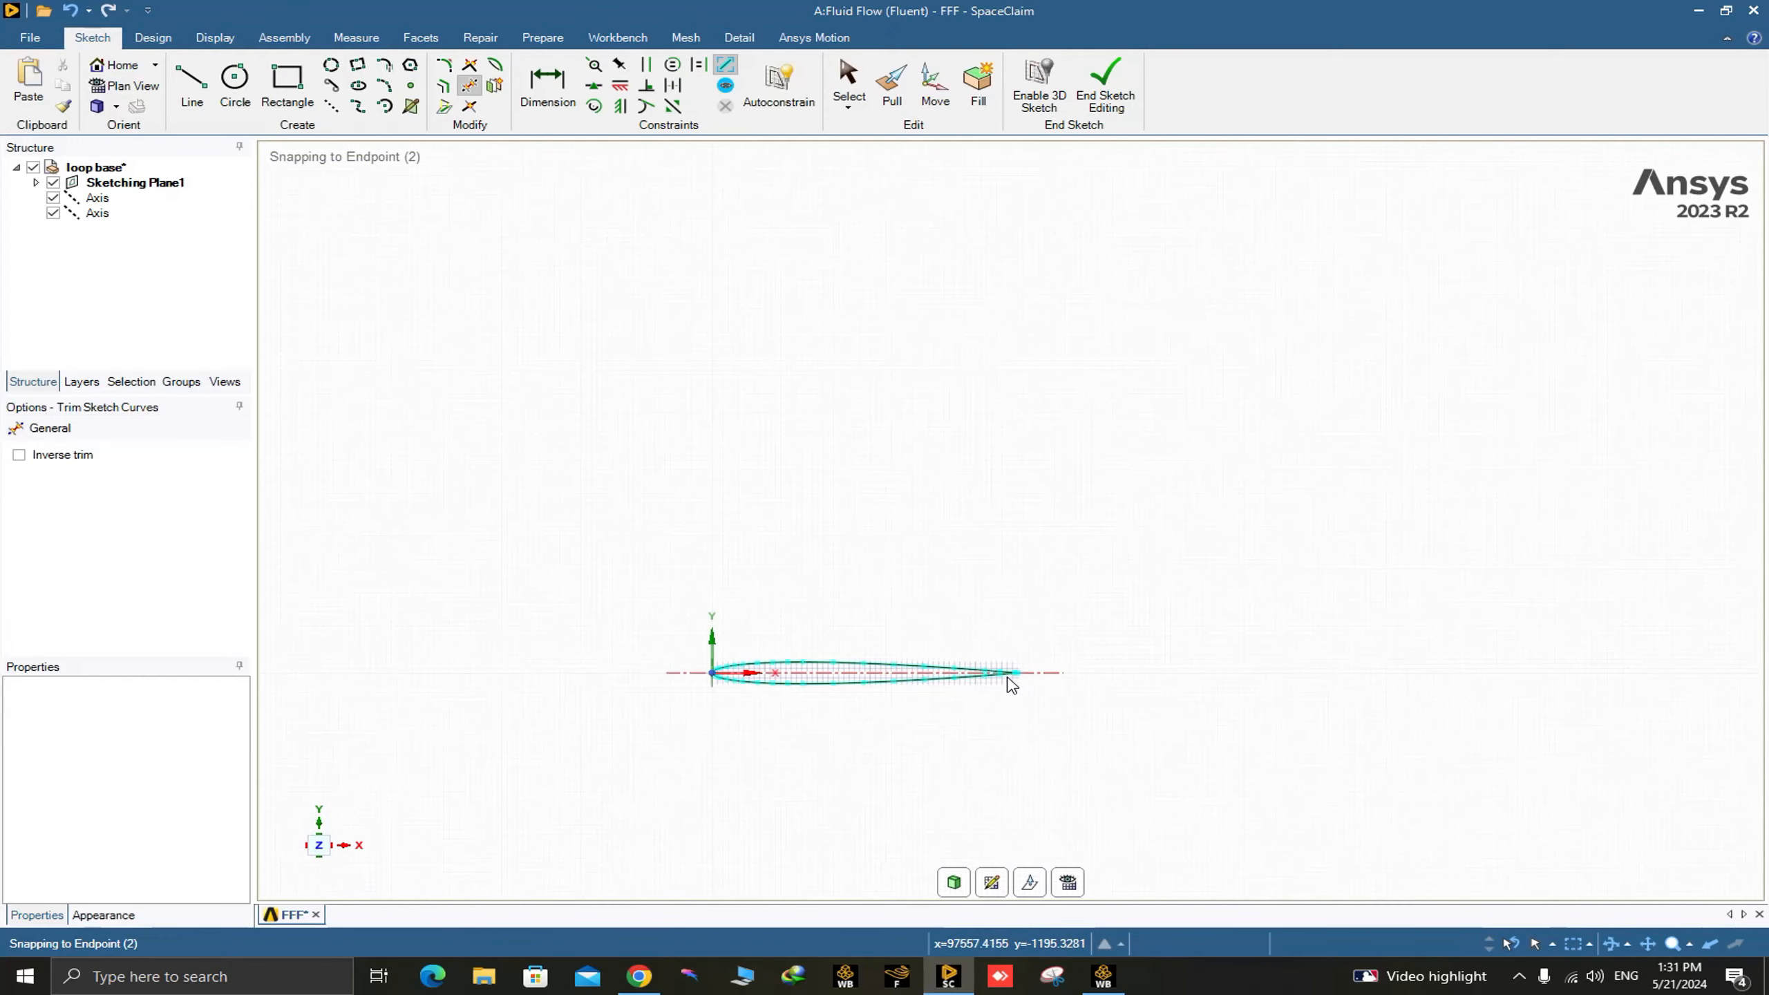
pyautogui.scroll(8, 665, 698)
pyautogui.scroll(-6, 813, 655)
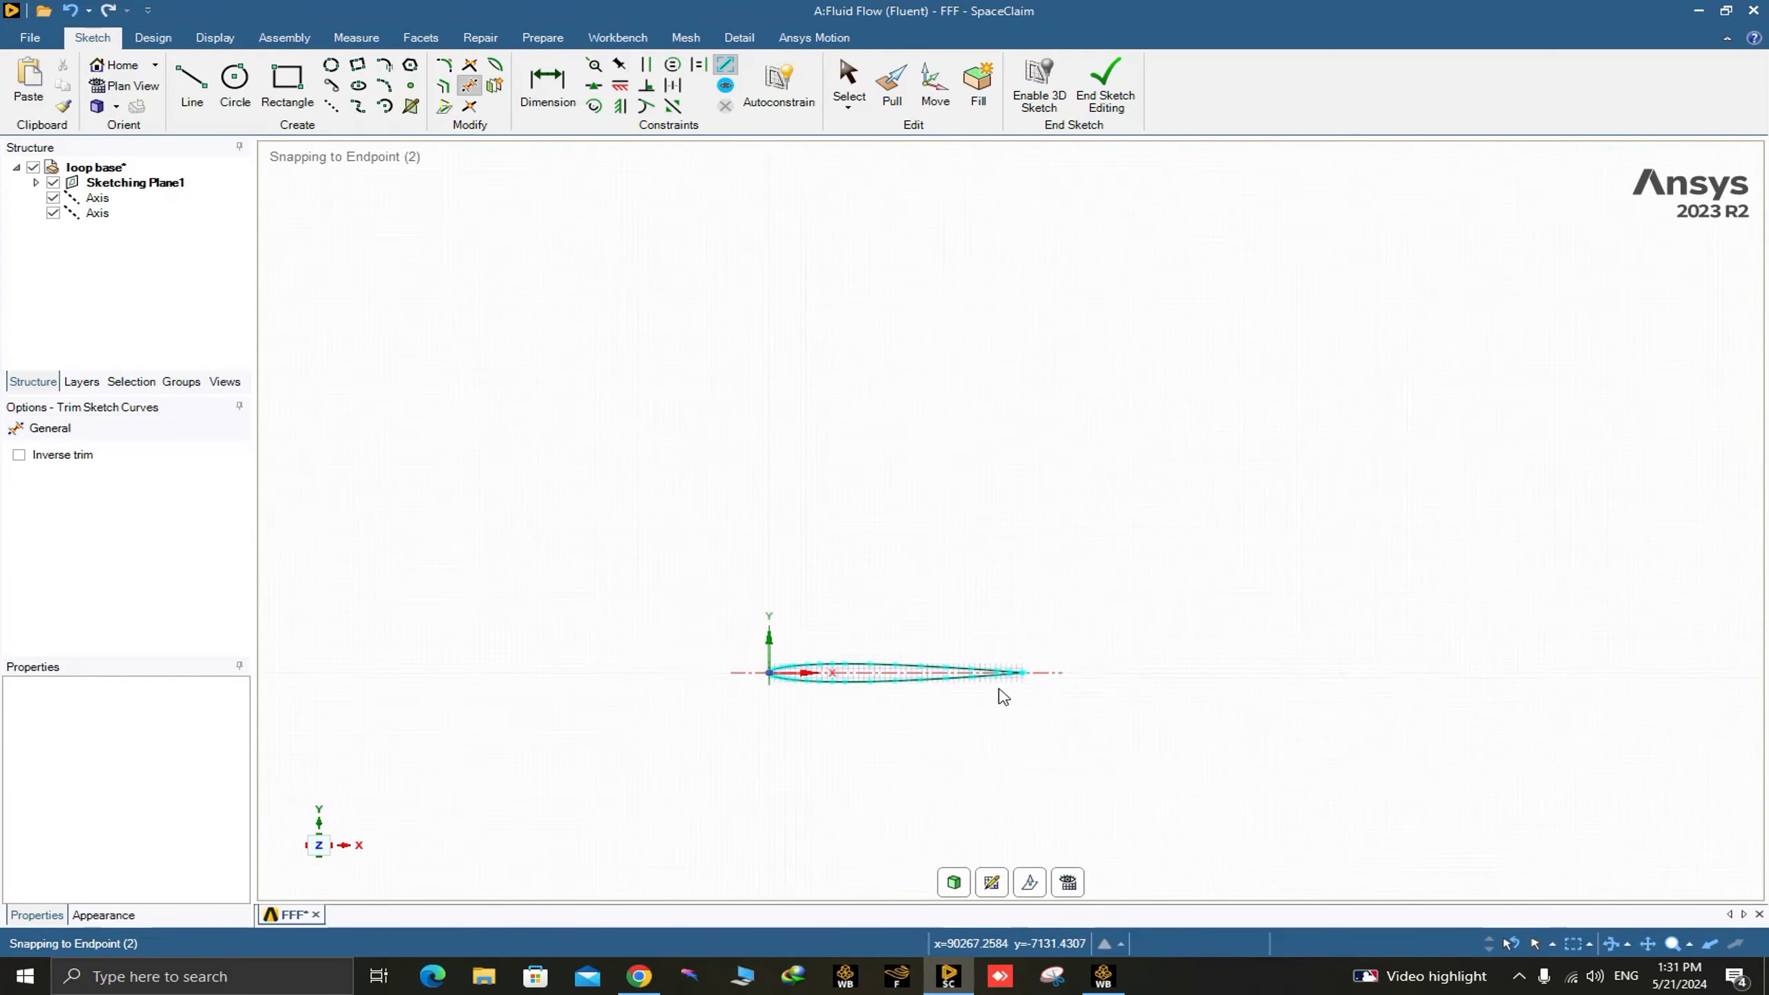
# Draw a rectangle starting at the airfoil's trailing tip, 1500 m wide and about 1.84 m high, extending downstream above the axis.
pyautogui.scroll(8, 1017, 686)
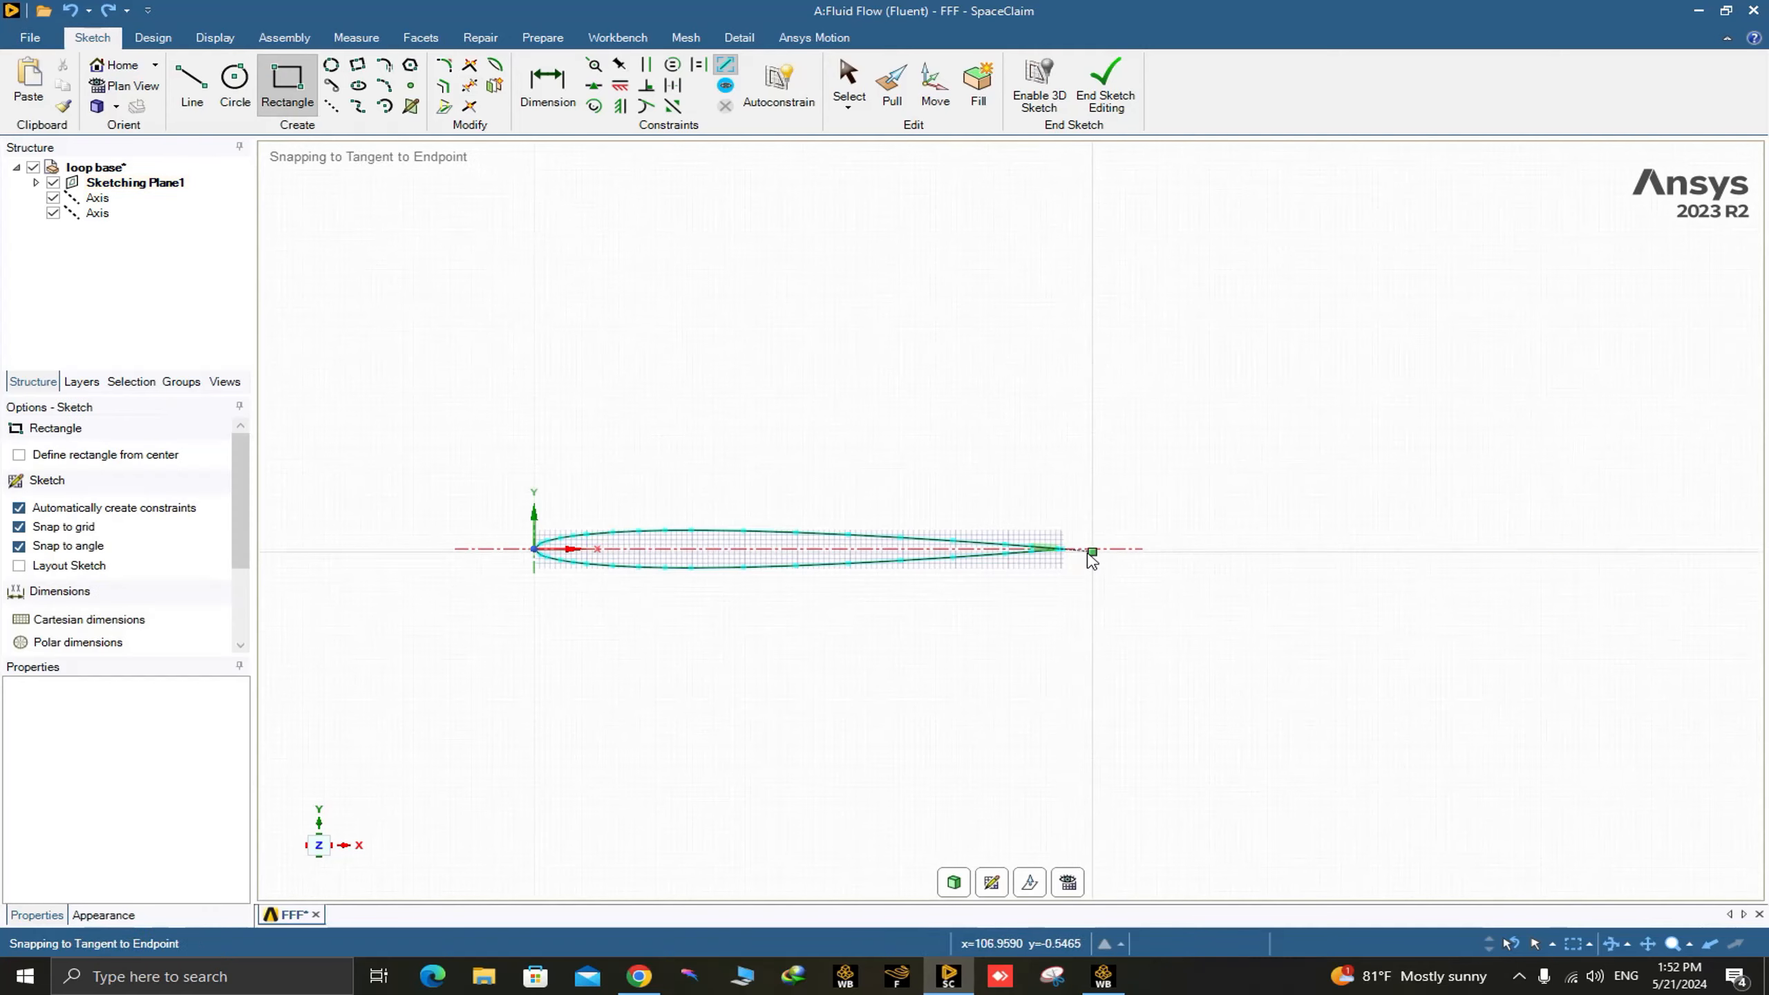
pyautogui.scroll(6, 1086, 558)
pyautogui.scroll(5, 1065, 558)
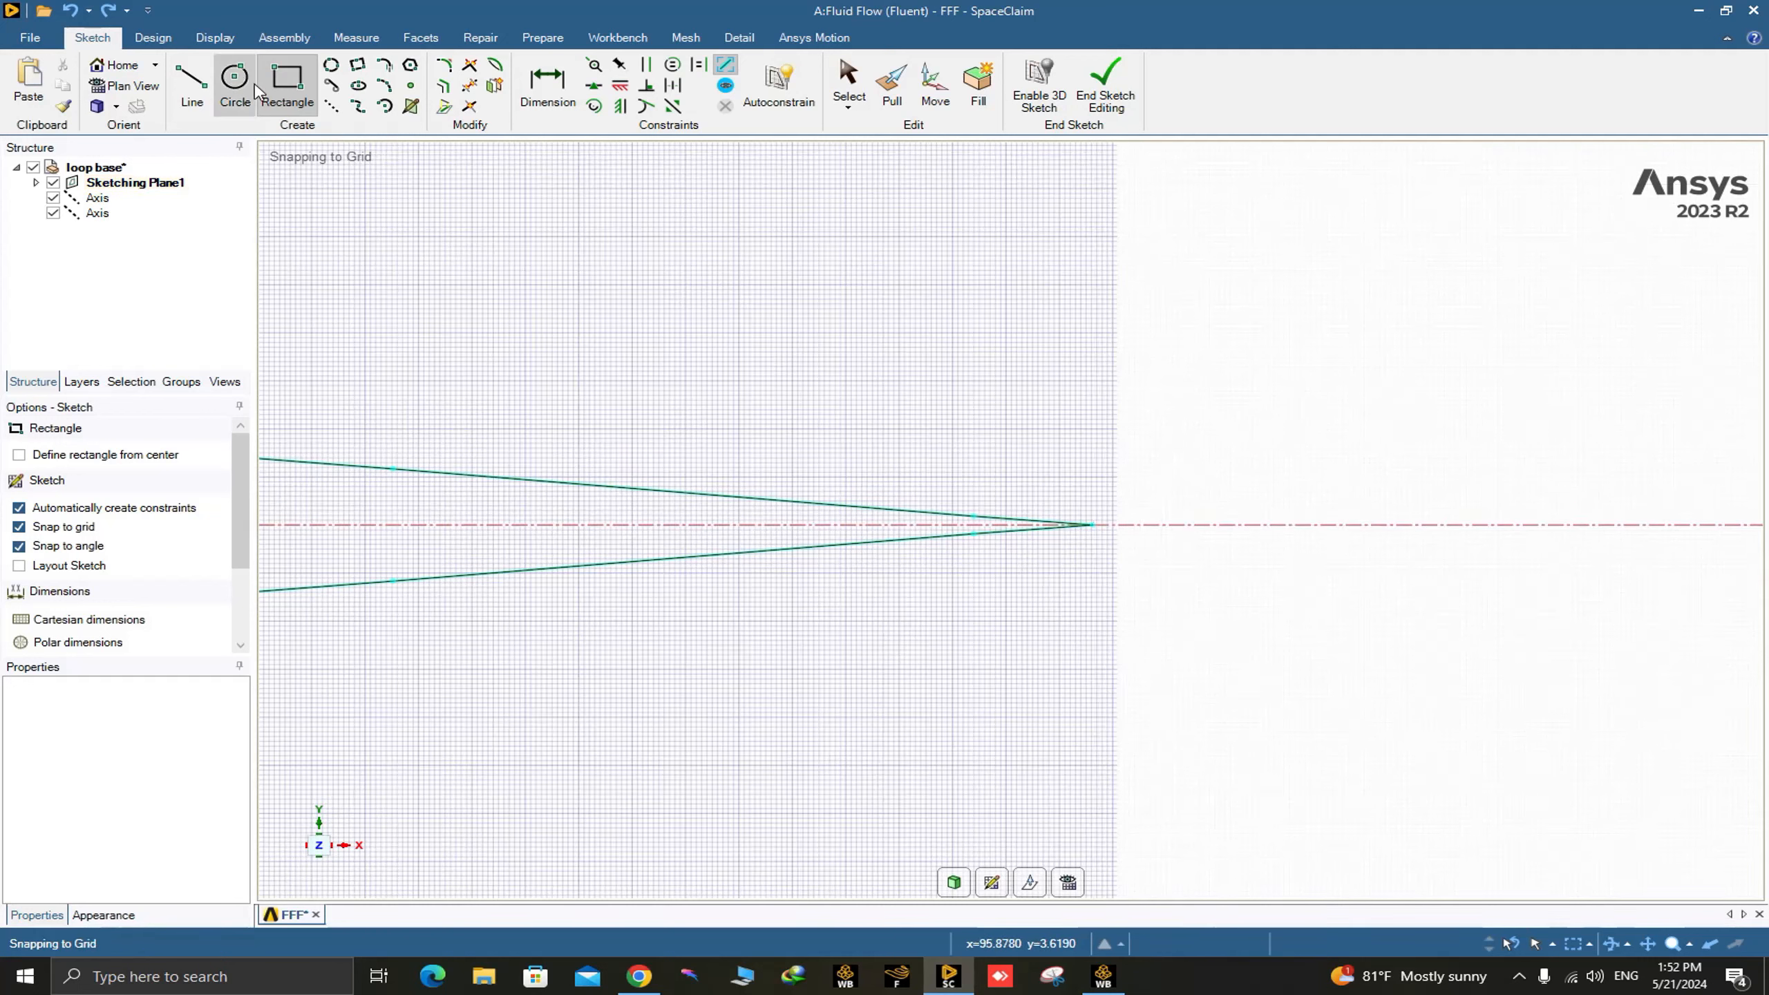
pyautogui.click(1093, 525)
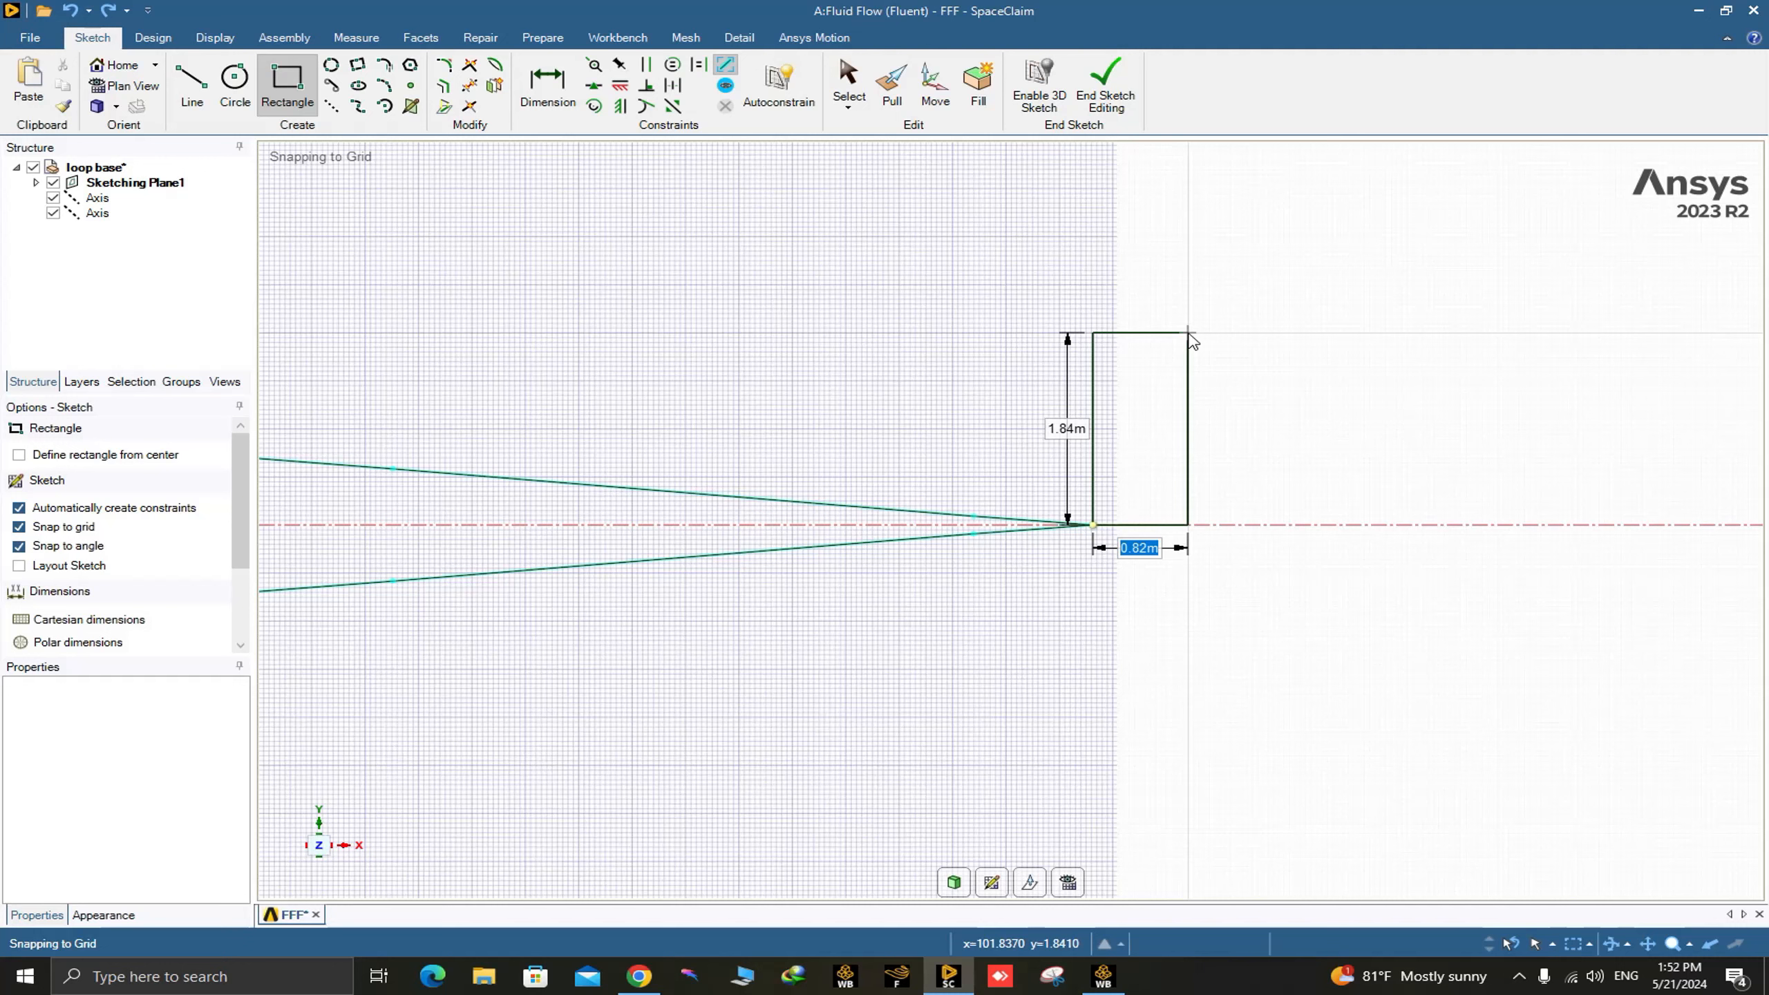
pyautogui.write('1500')
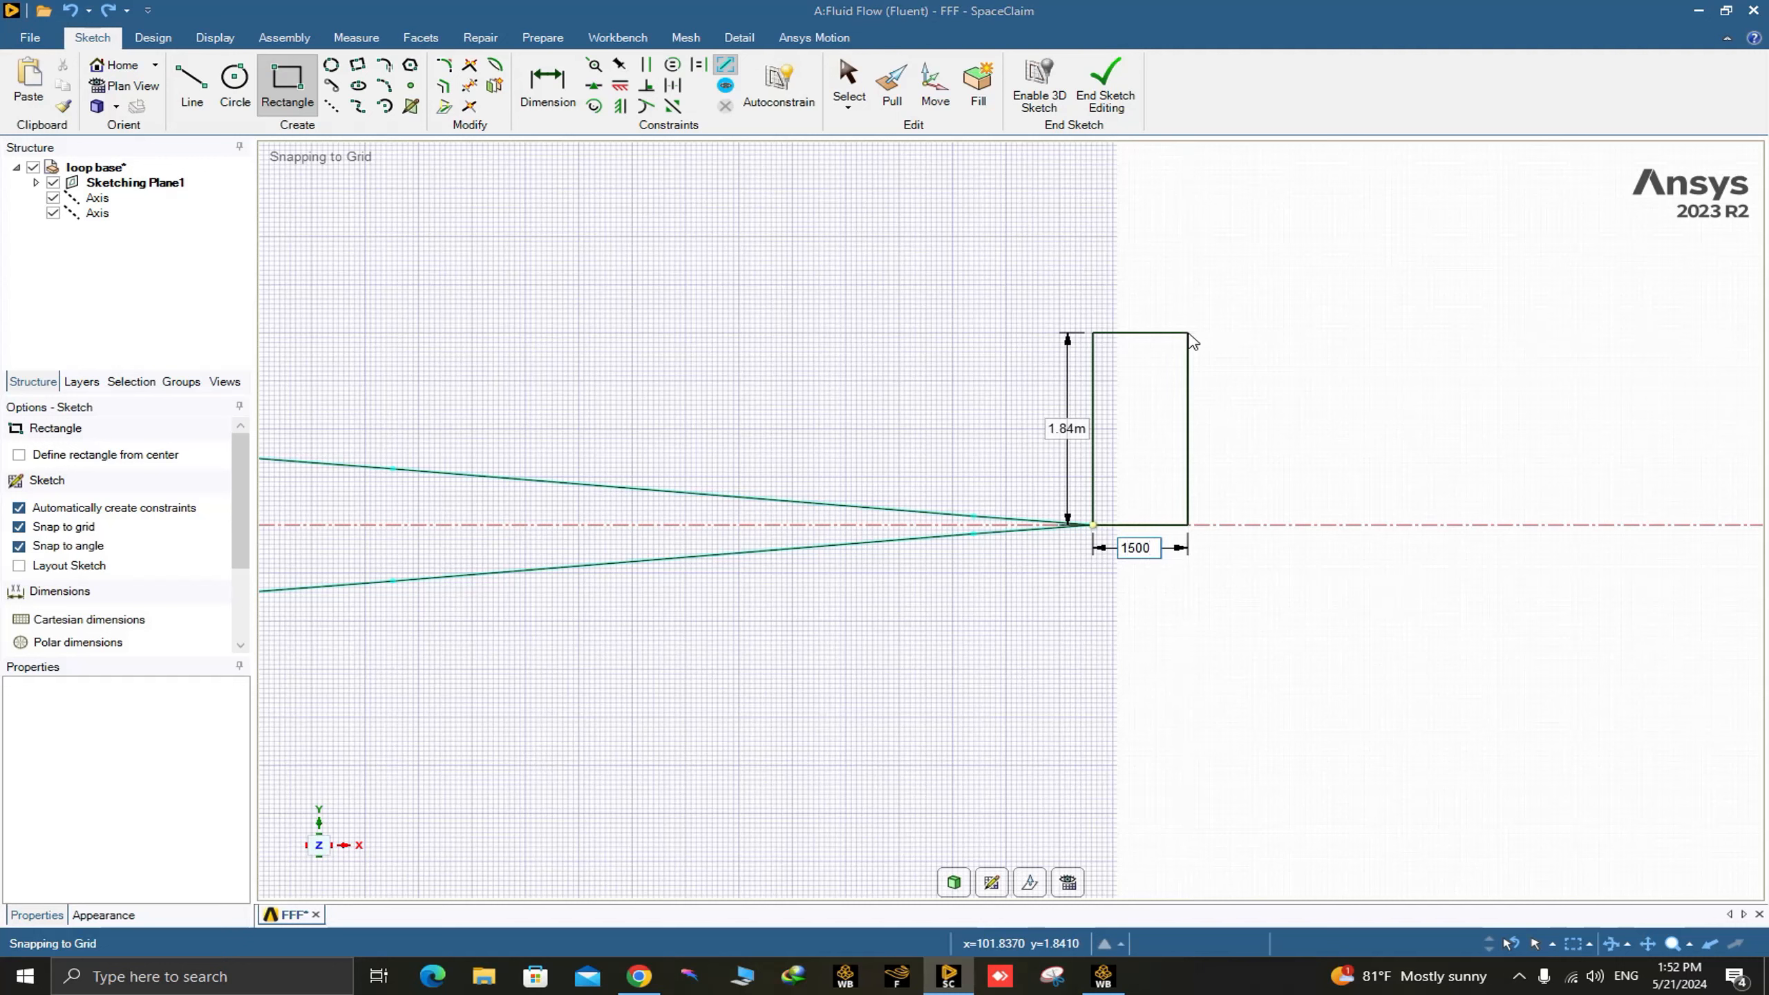
pyautogui.press('Return')
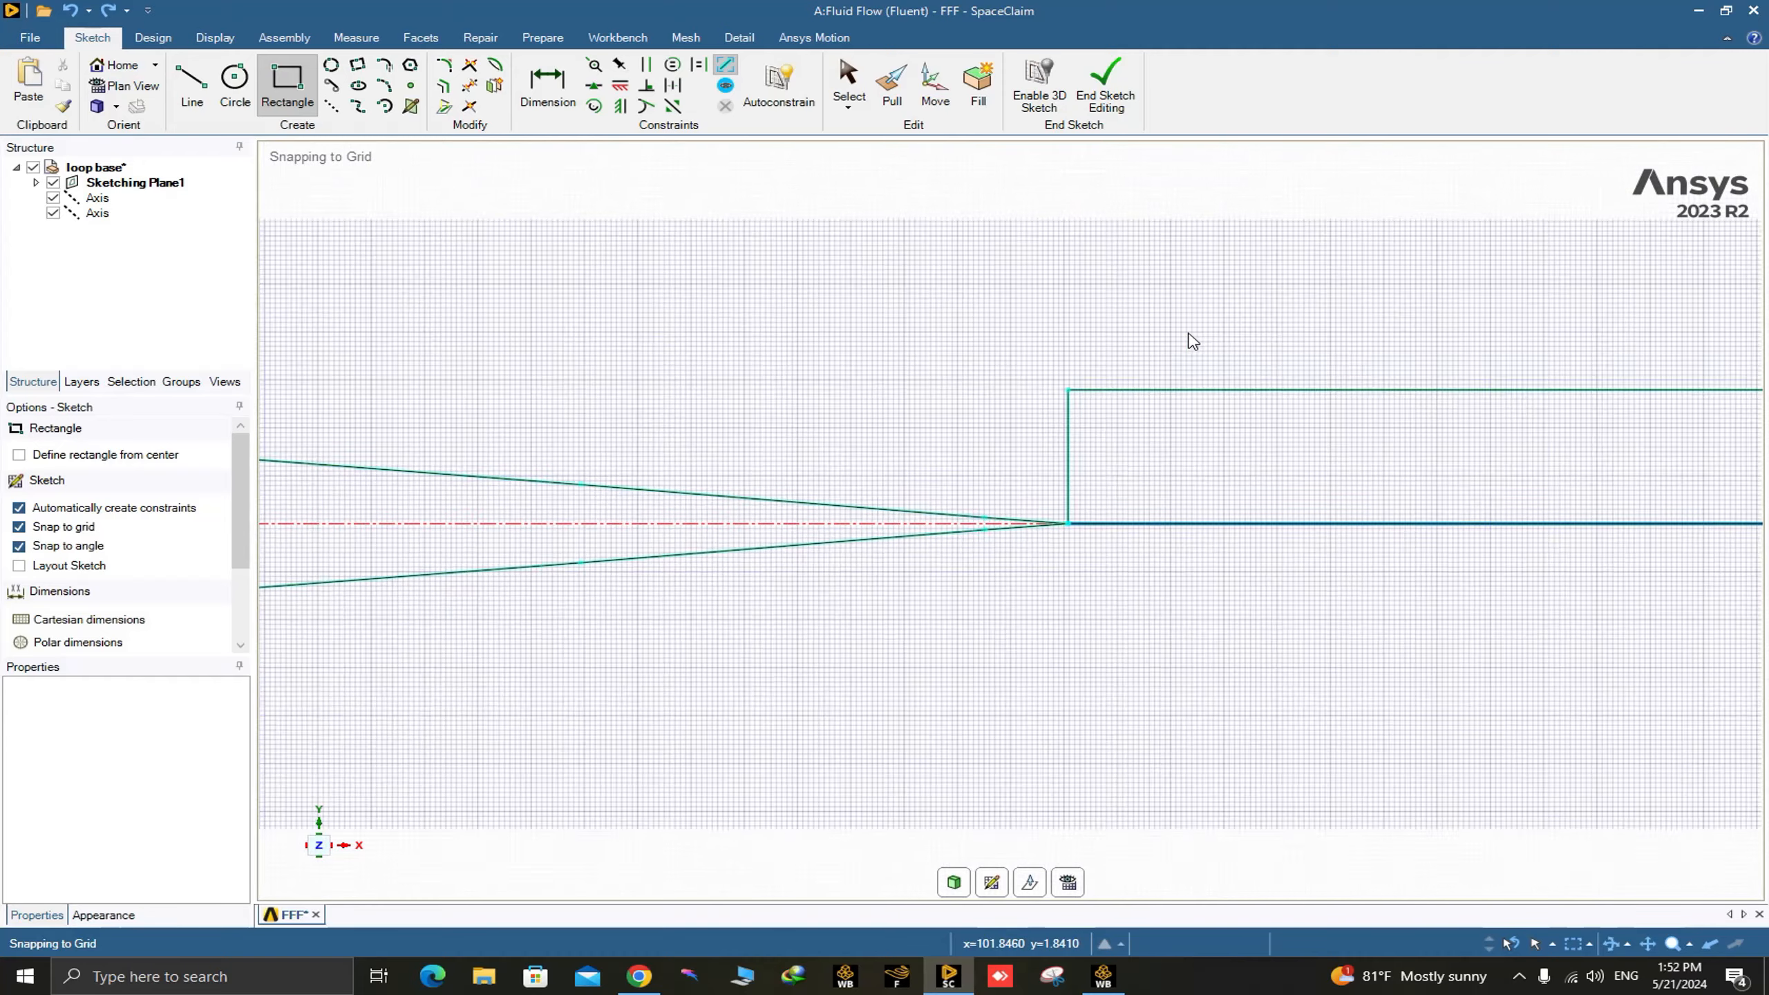
# Dimension the rectangle's vertical side at the trailing tip and set its height to 1000 m.
pyautogui.scroll(-8, 1188, 335)
pyautogui.scroll(10, 1093, 527)
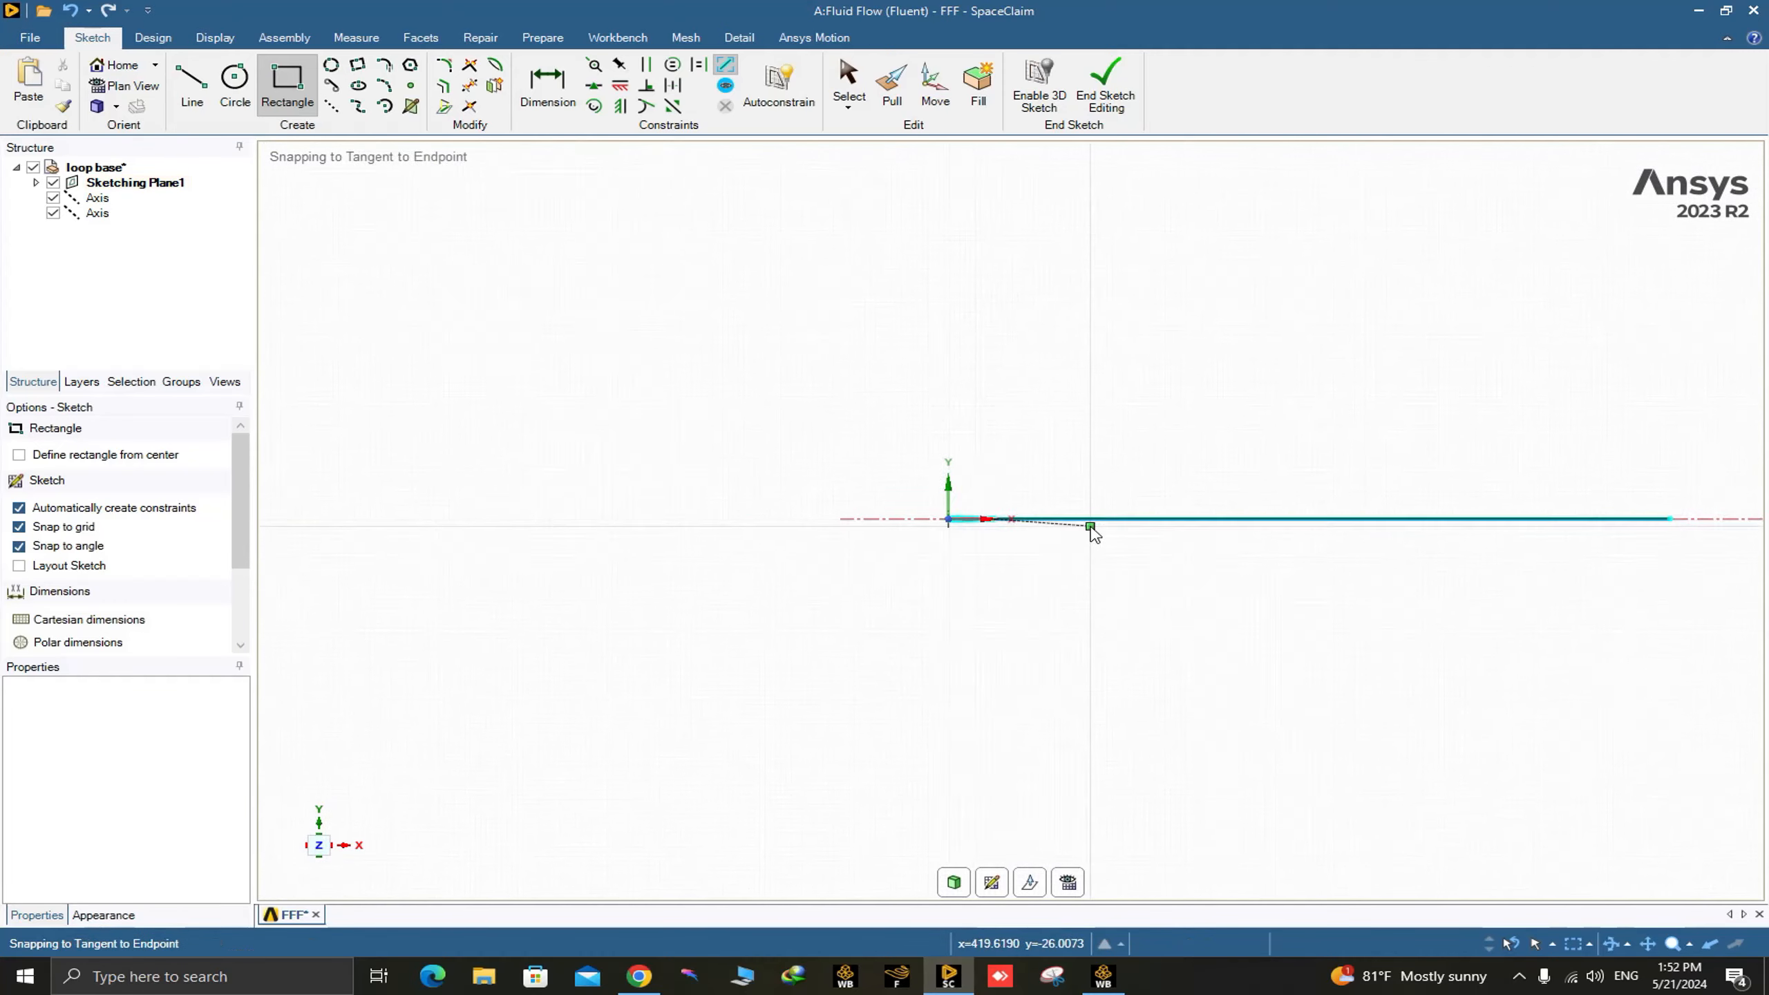
pyautogui.scroll(7, 815, 550)
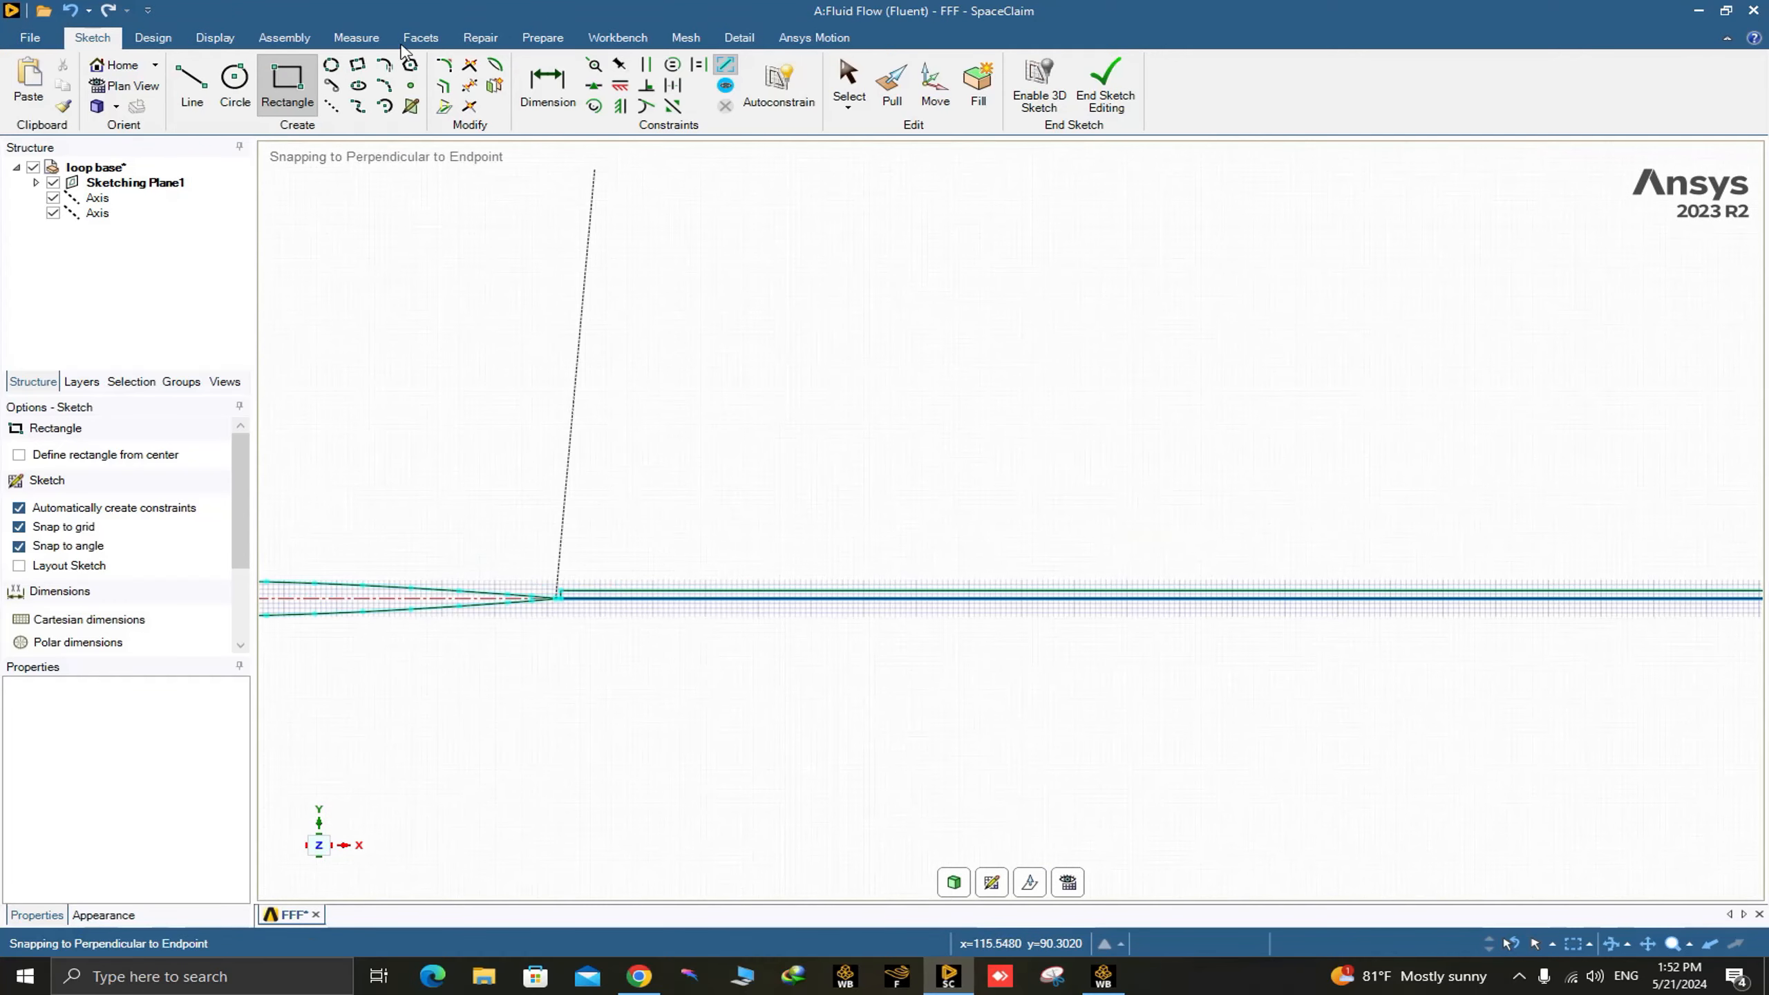
pyautogui.click(543, 87)
pyautogui.scroll(2, 550, 551)
pyautogui.scroll(3, 540, 699)
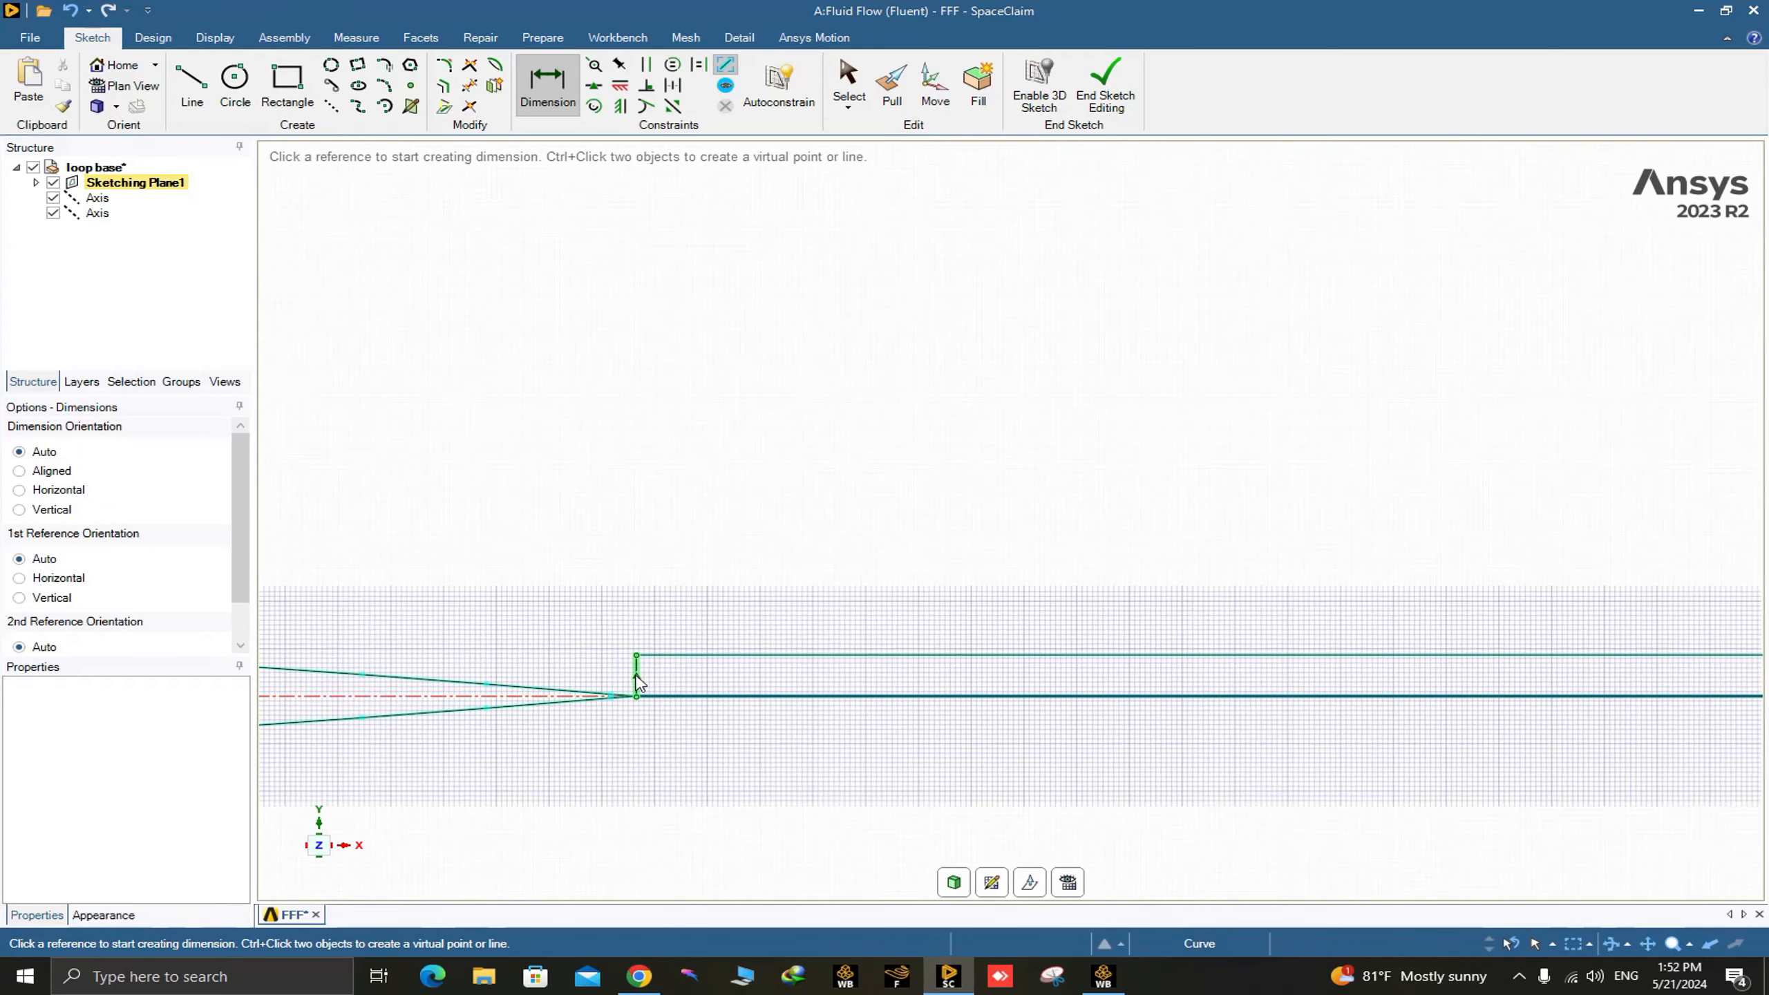
pyautogui.click(634, 670)
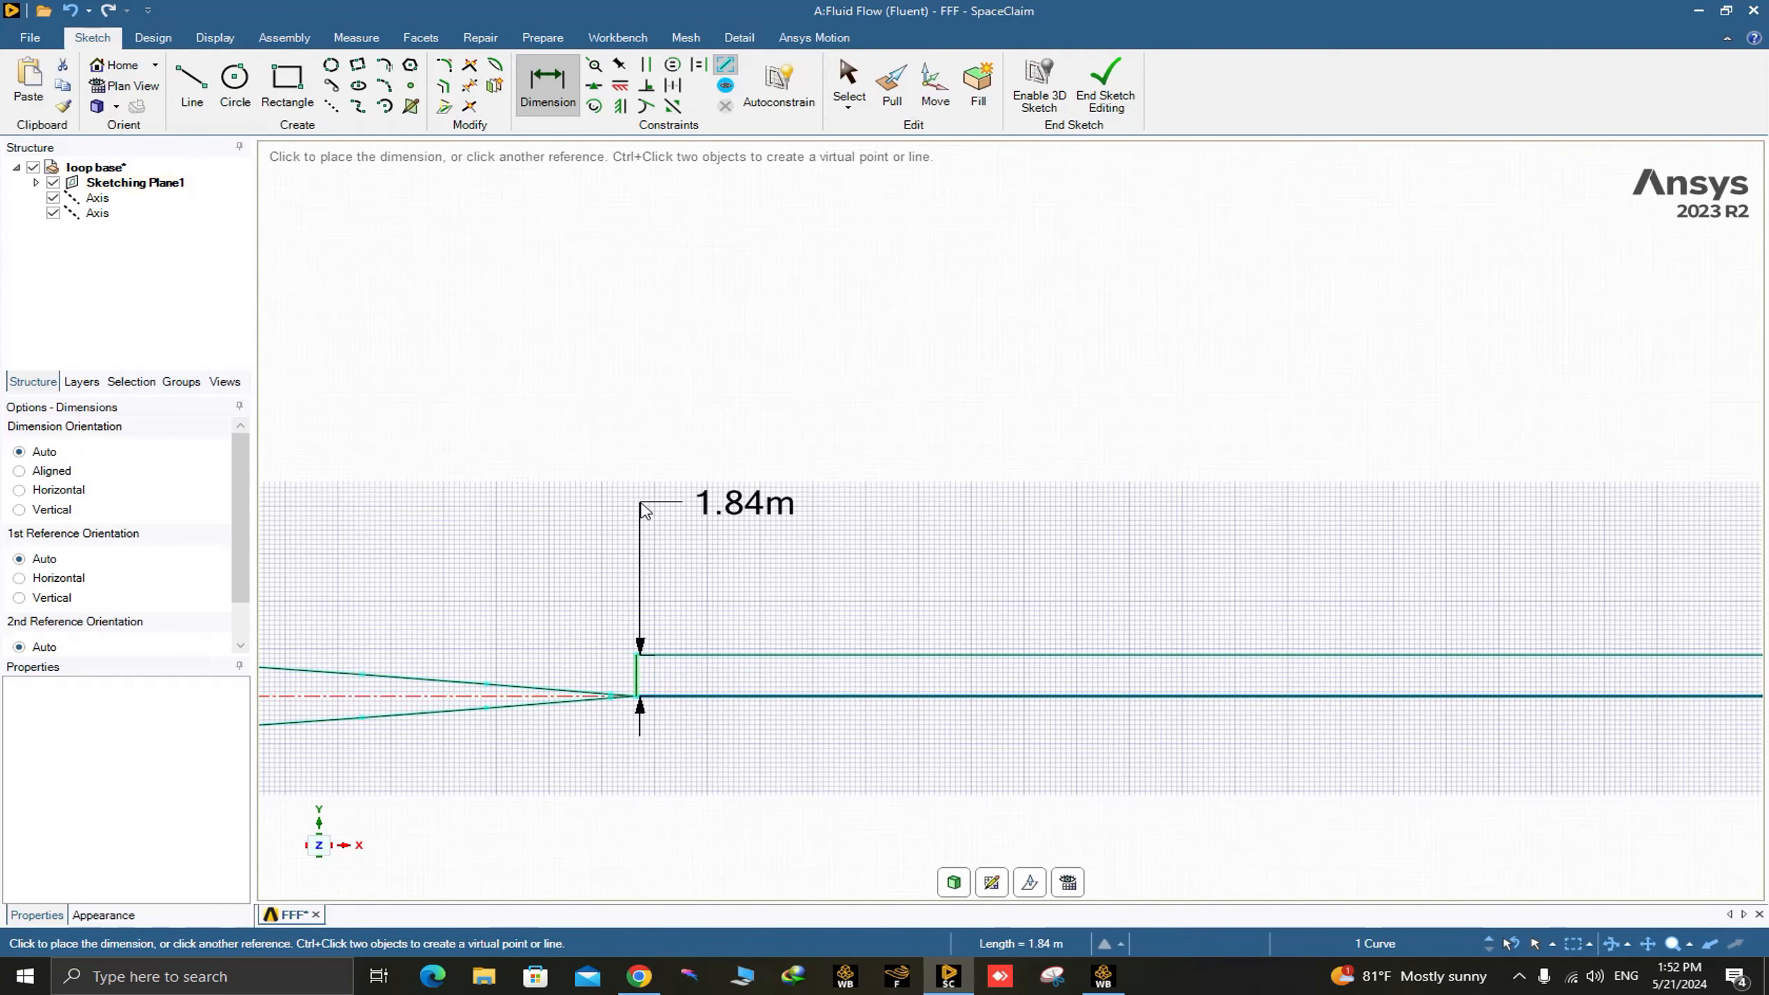
pyautogui.click(760, 505)
pyautogui.click(759, 505)
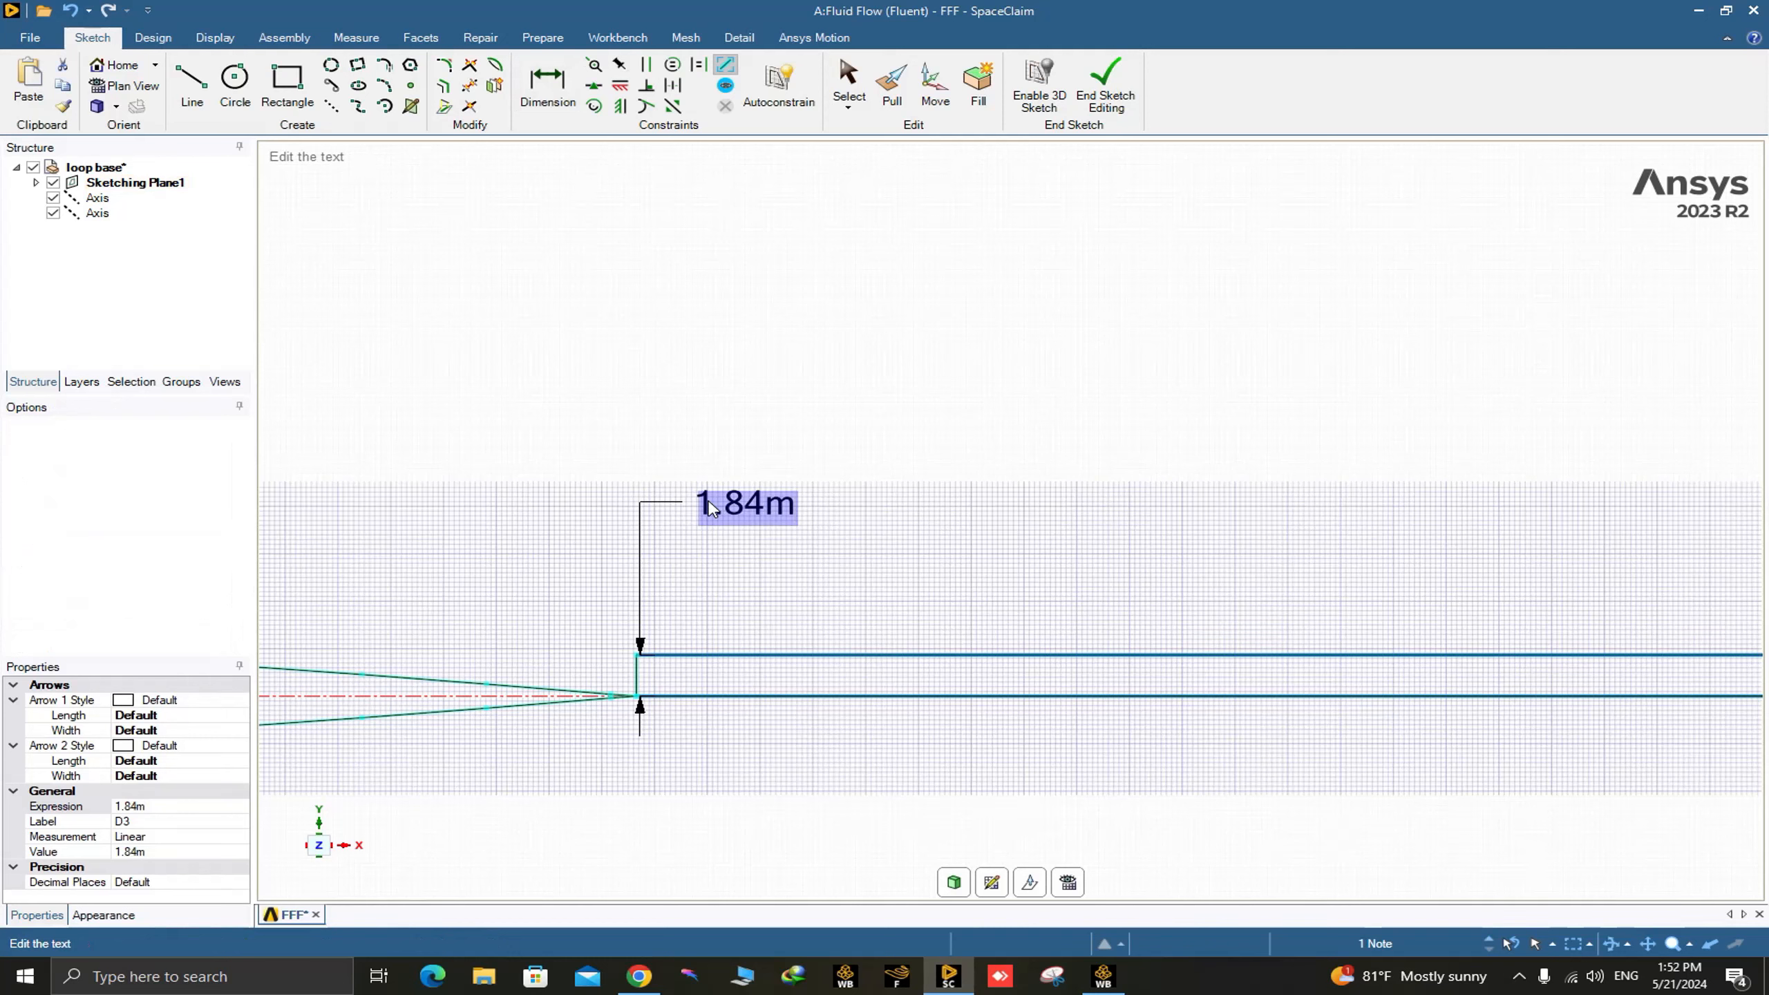
pyautogui.write('10')
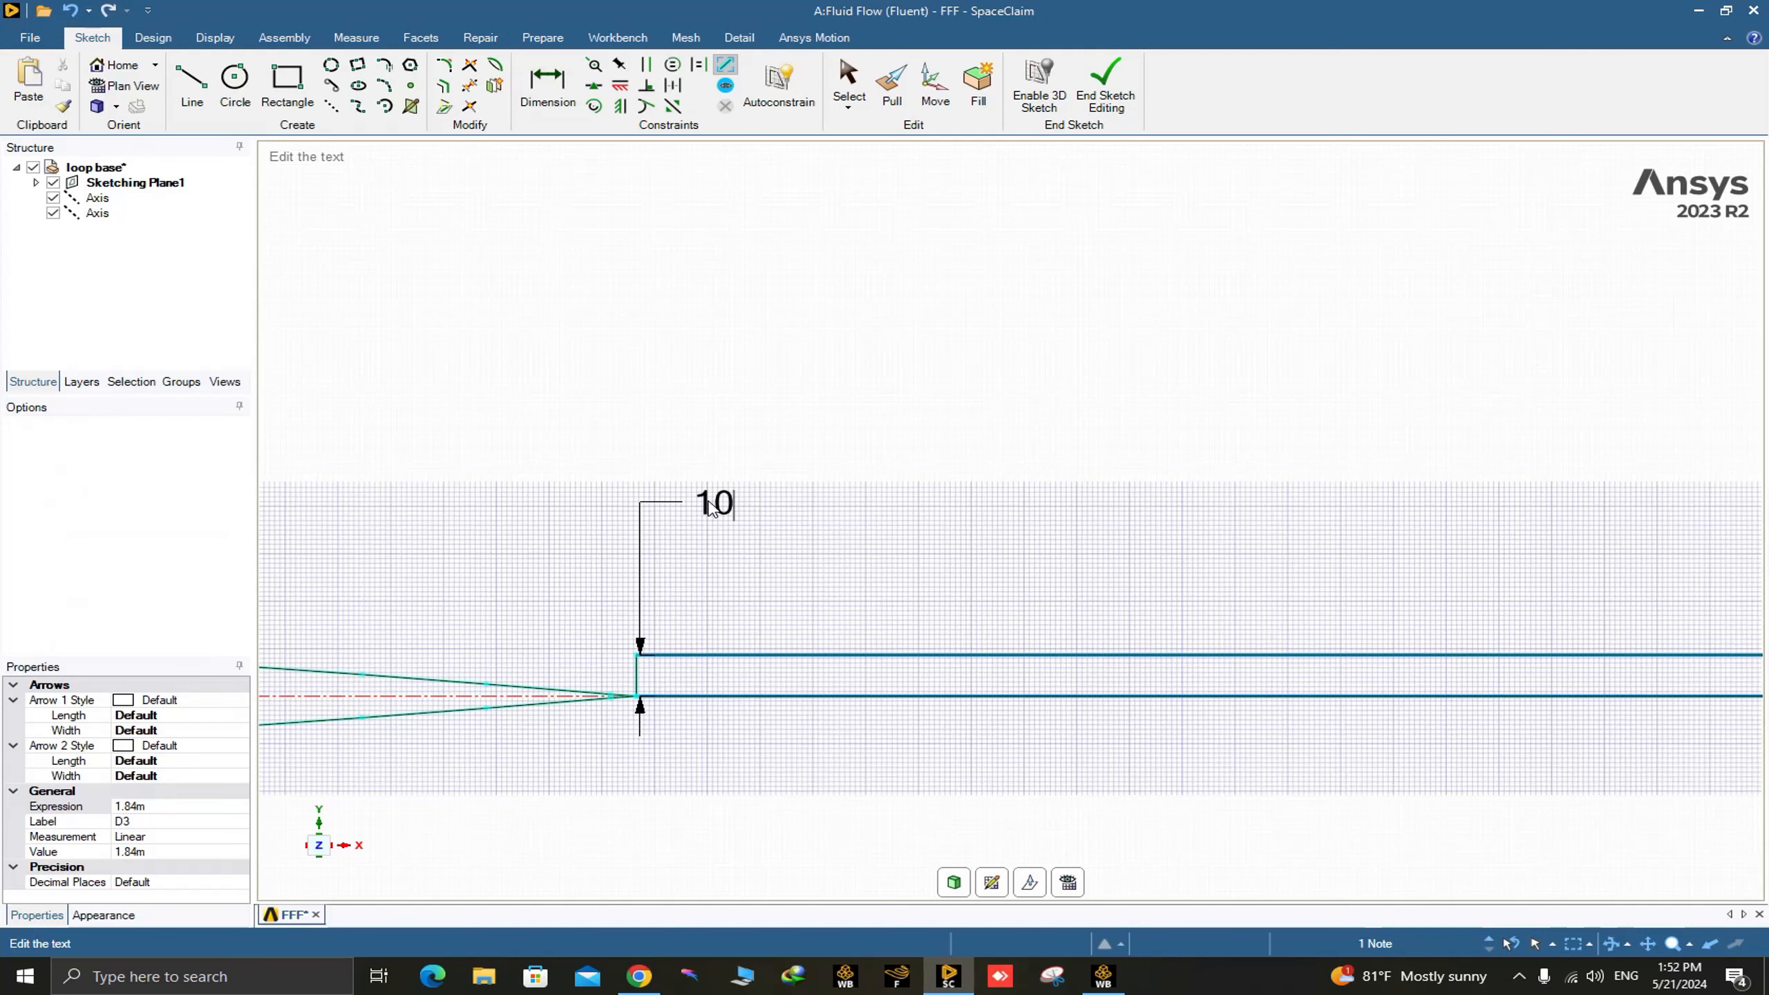
pyautogui.write('00')
pyautogui.press('Return')
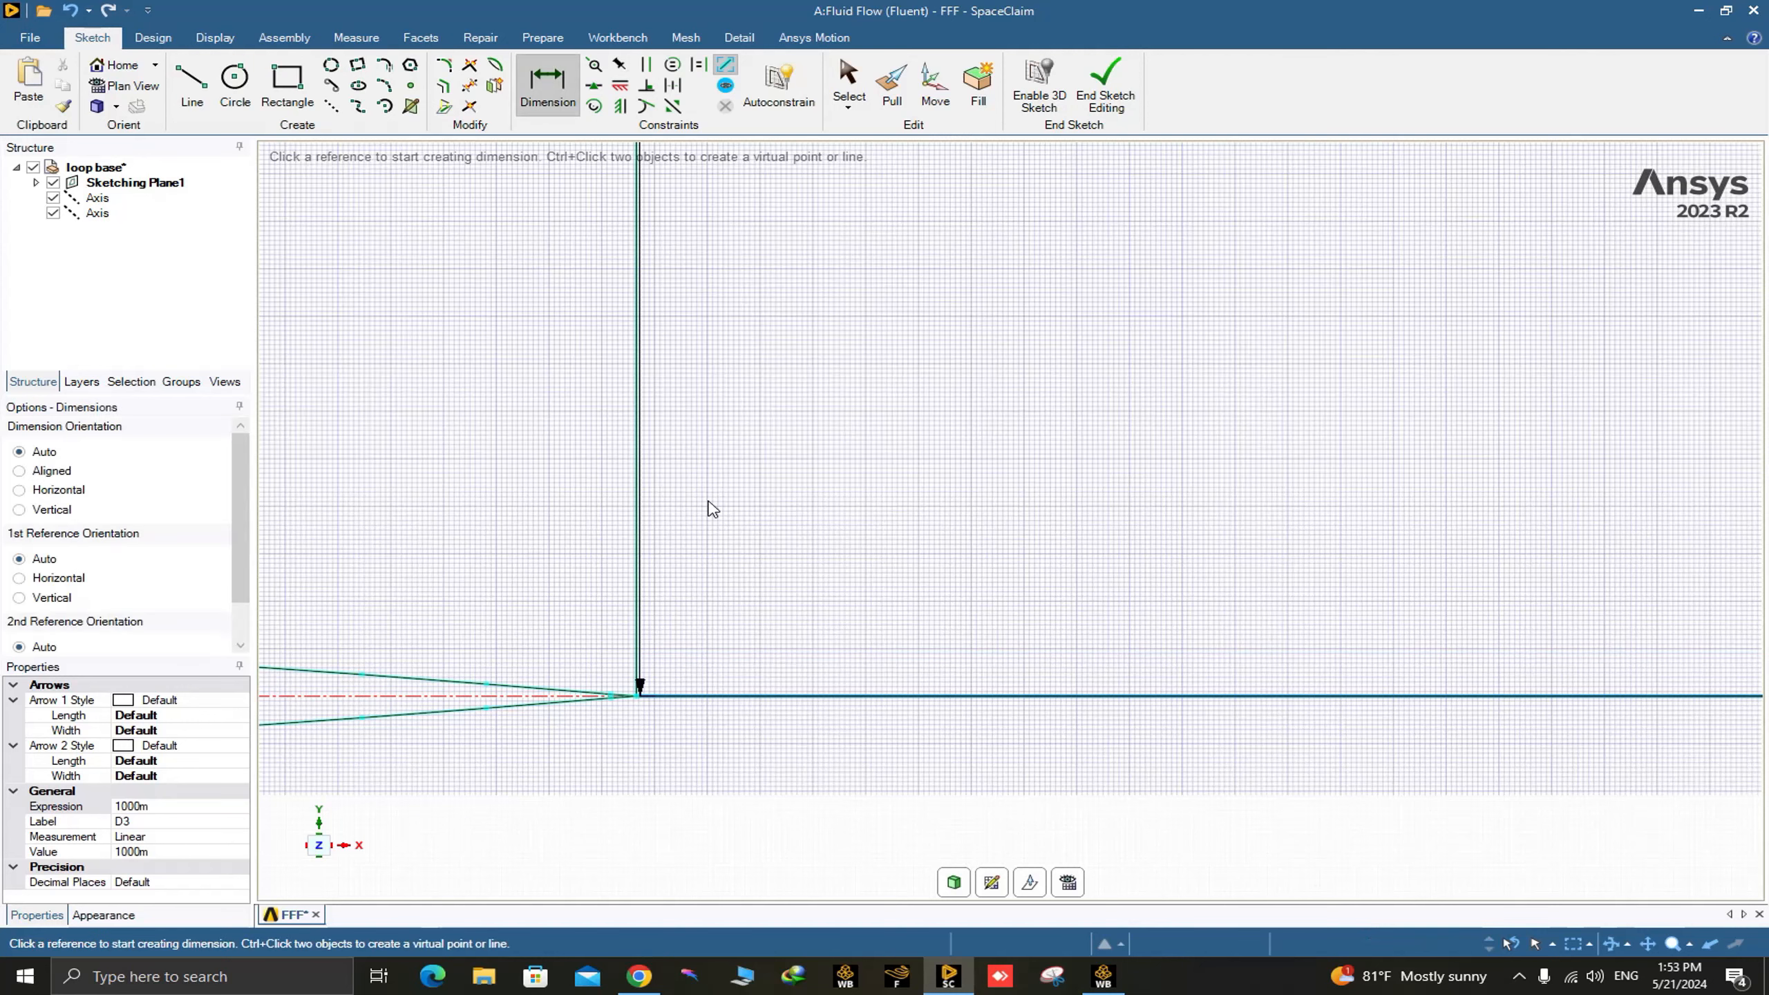
# Mirror the rectangle's two vertical sides and upper edge about its lower edge on the airfoil axis.
pyautogui.scroll(-10, 717, 470)
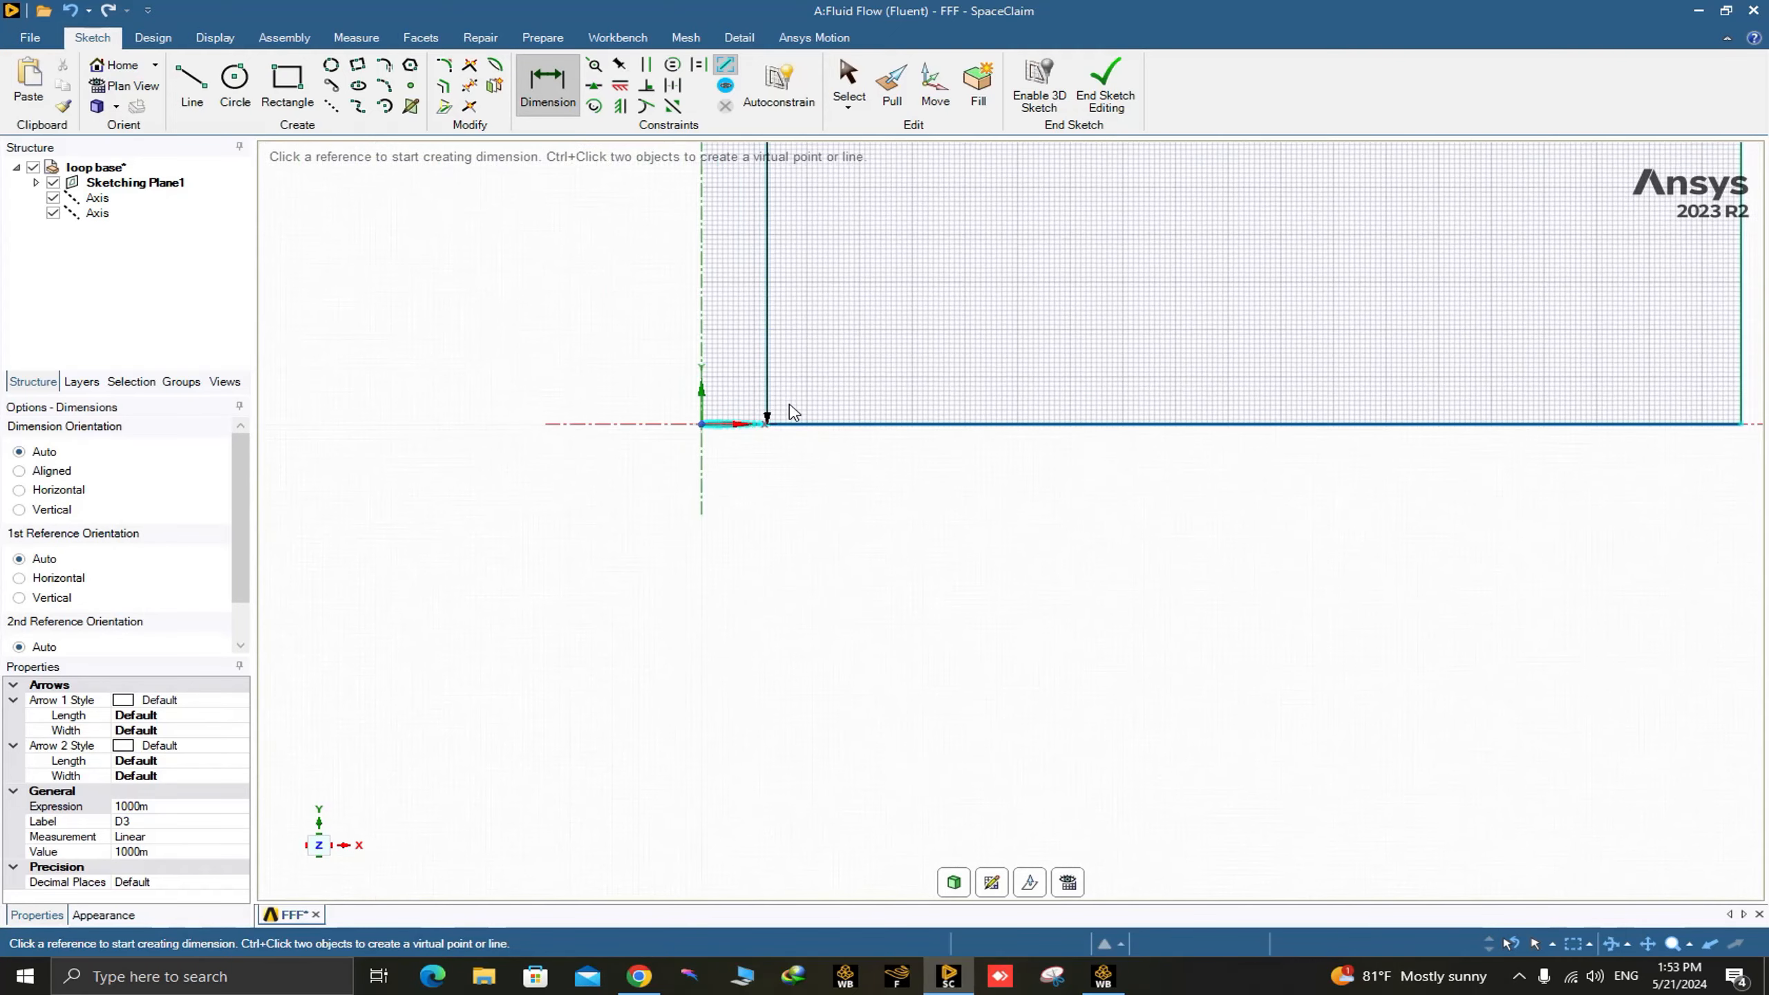
pyautogui.scroll(4, 871, 270)
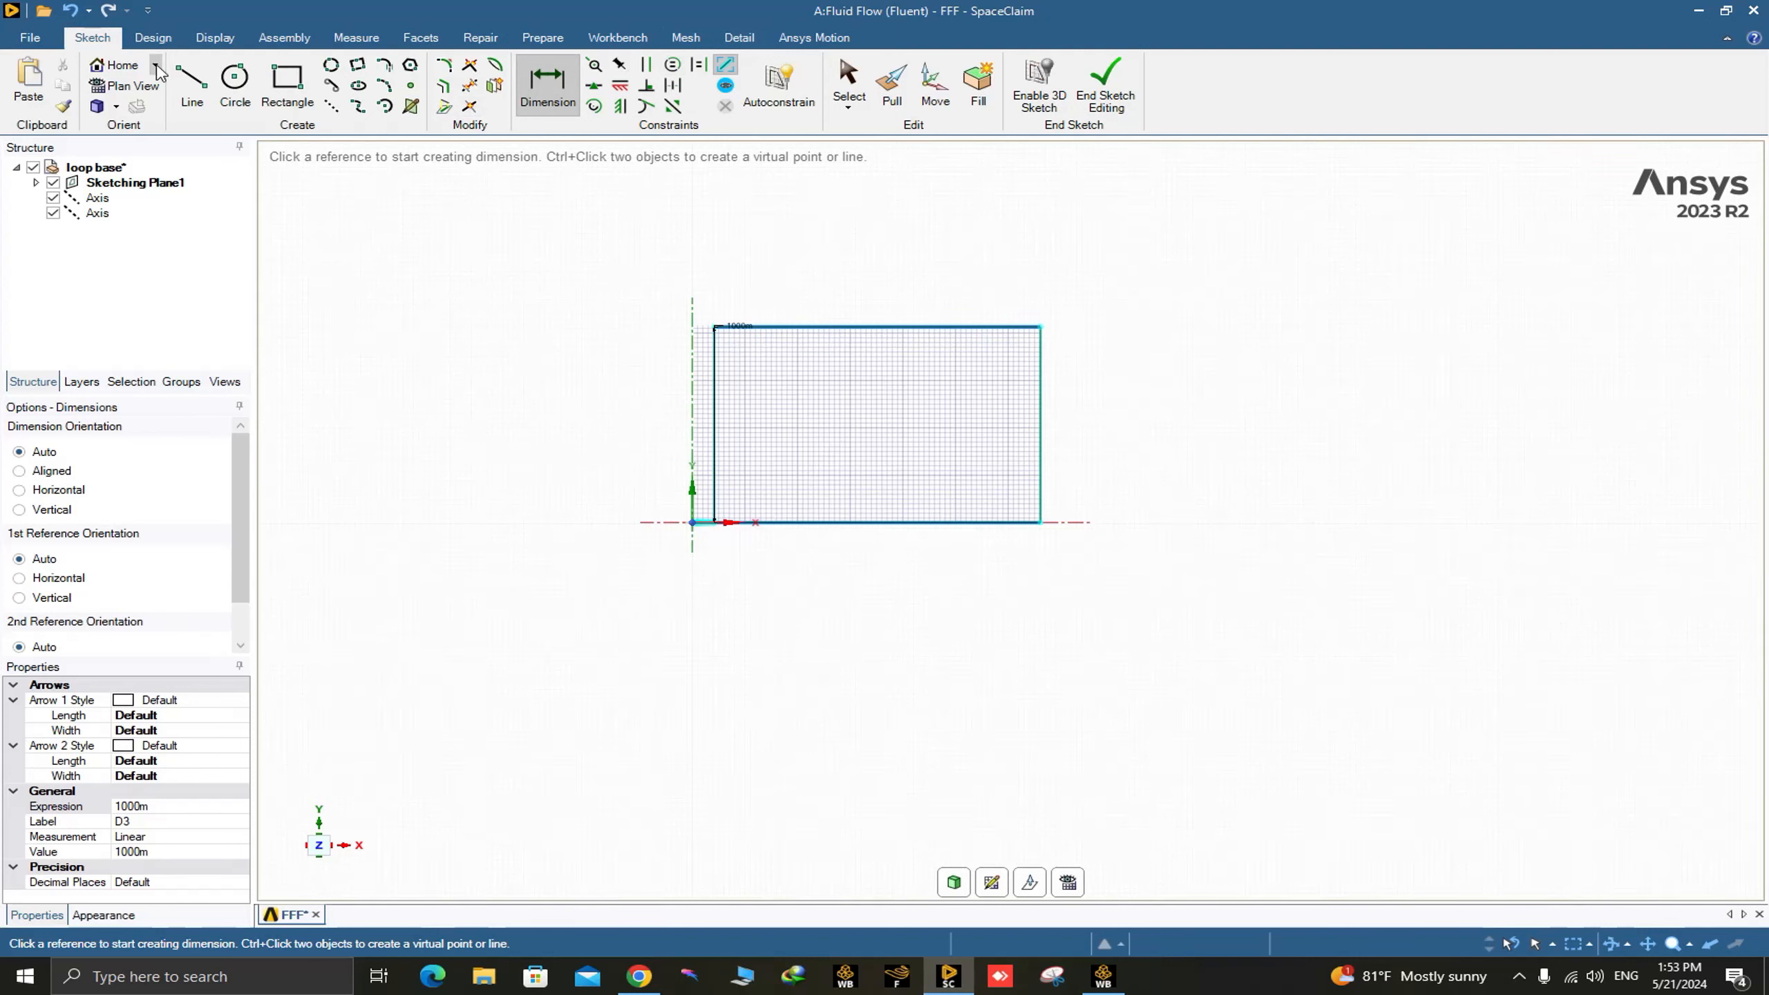
pyautogui.click(159, 42)
pyautogui.click(808, 105)
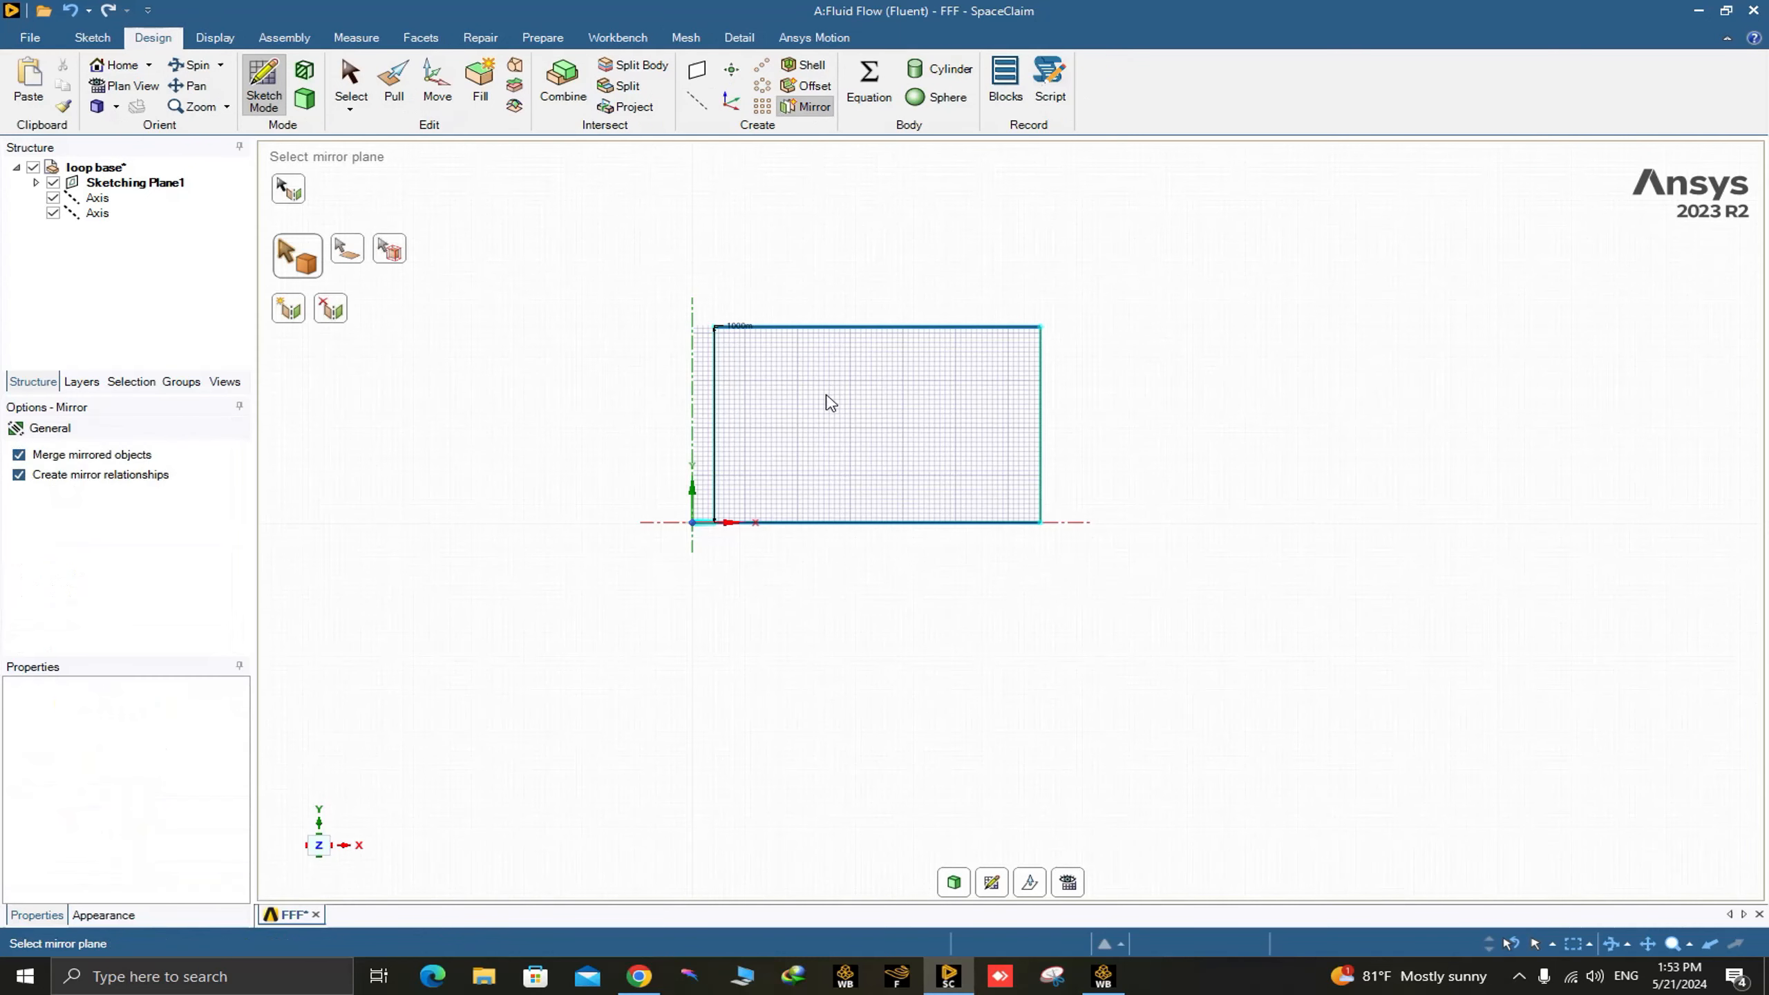
pyautogui.click(810, 529)
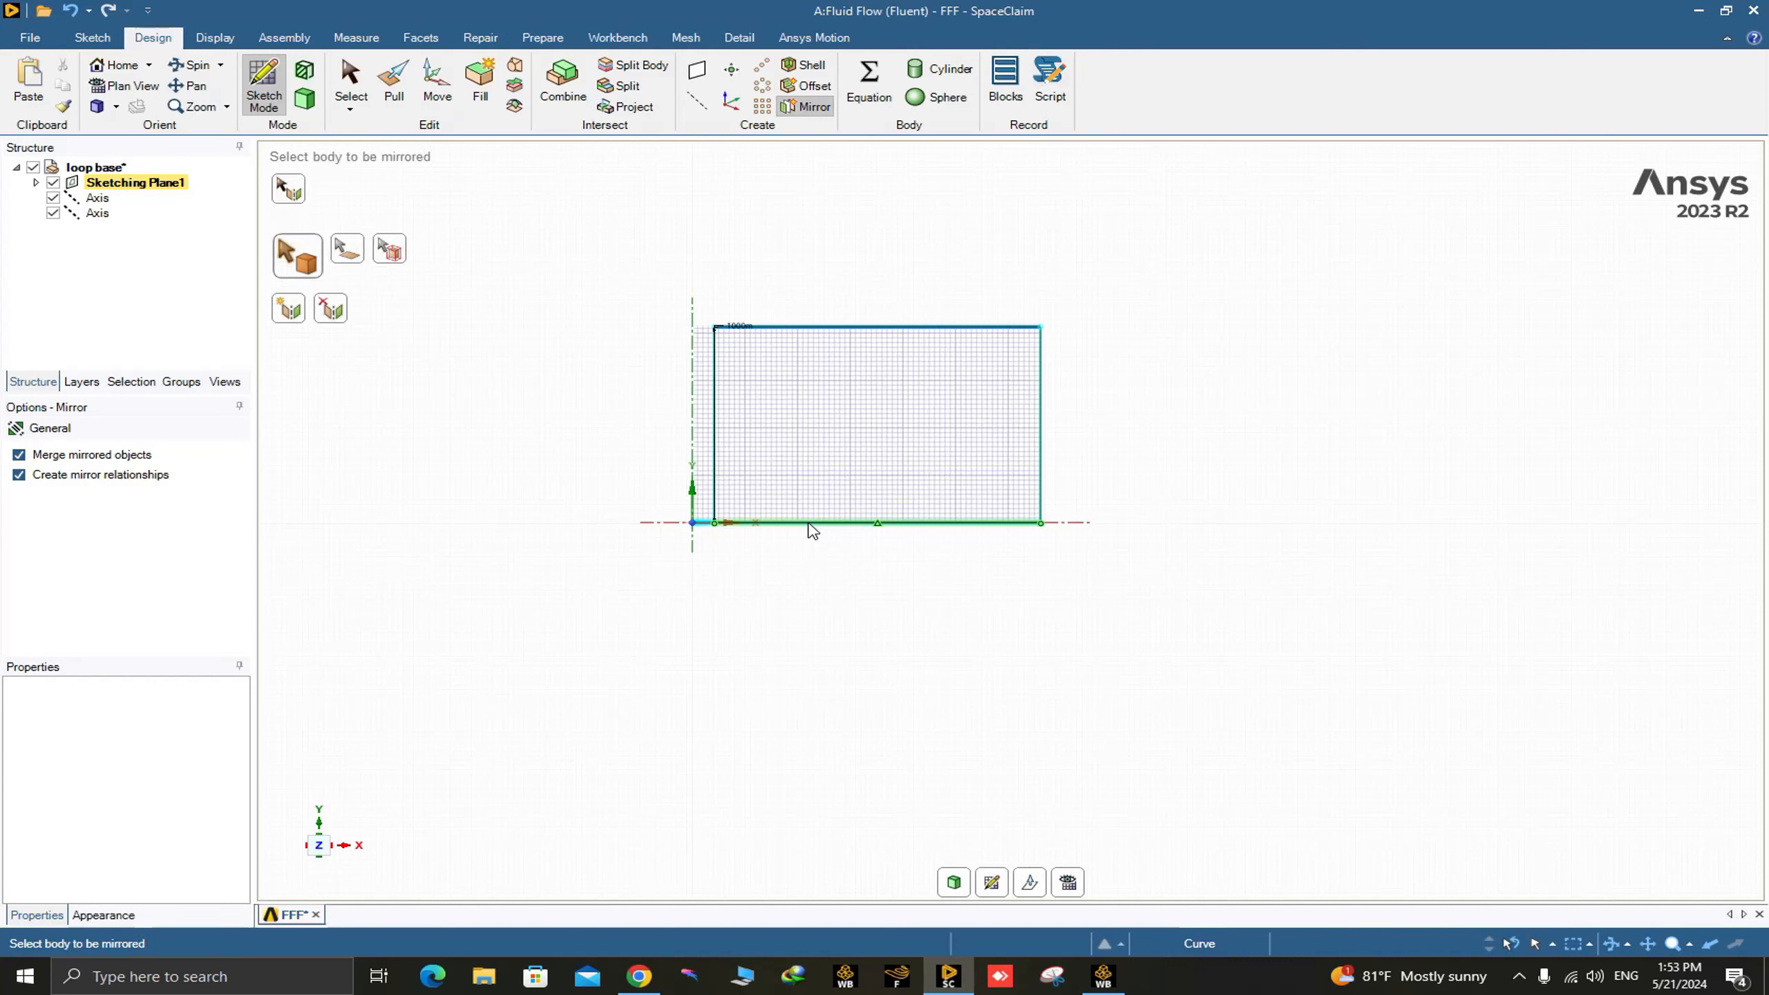
pyautogui.click(715, 391)
pyautogui.click(790, 328)
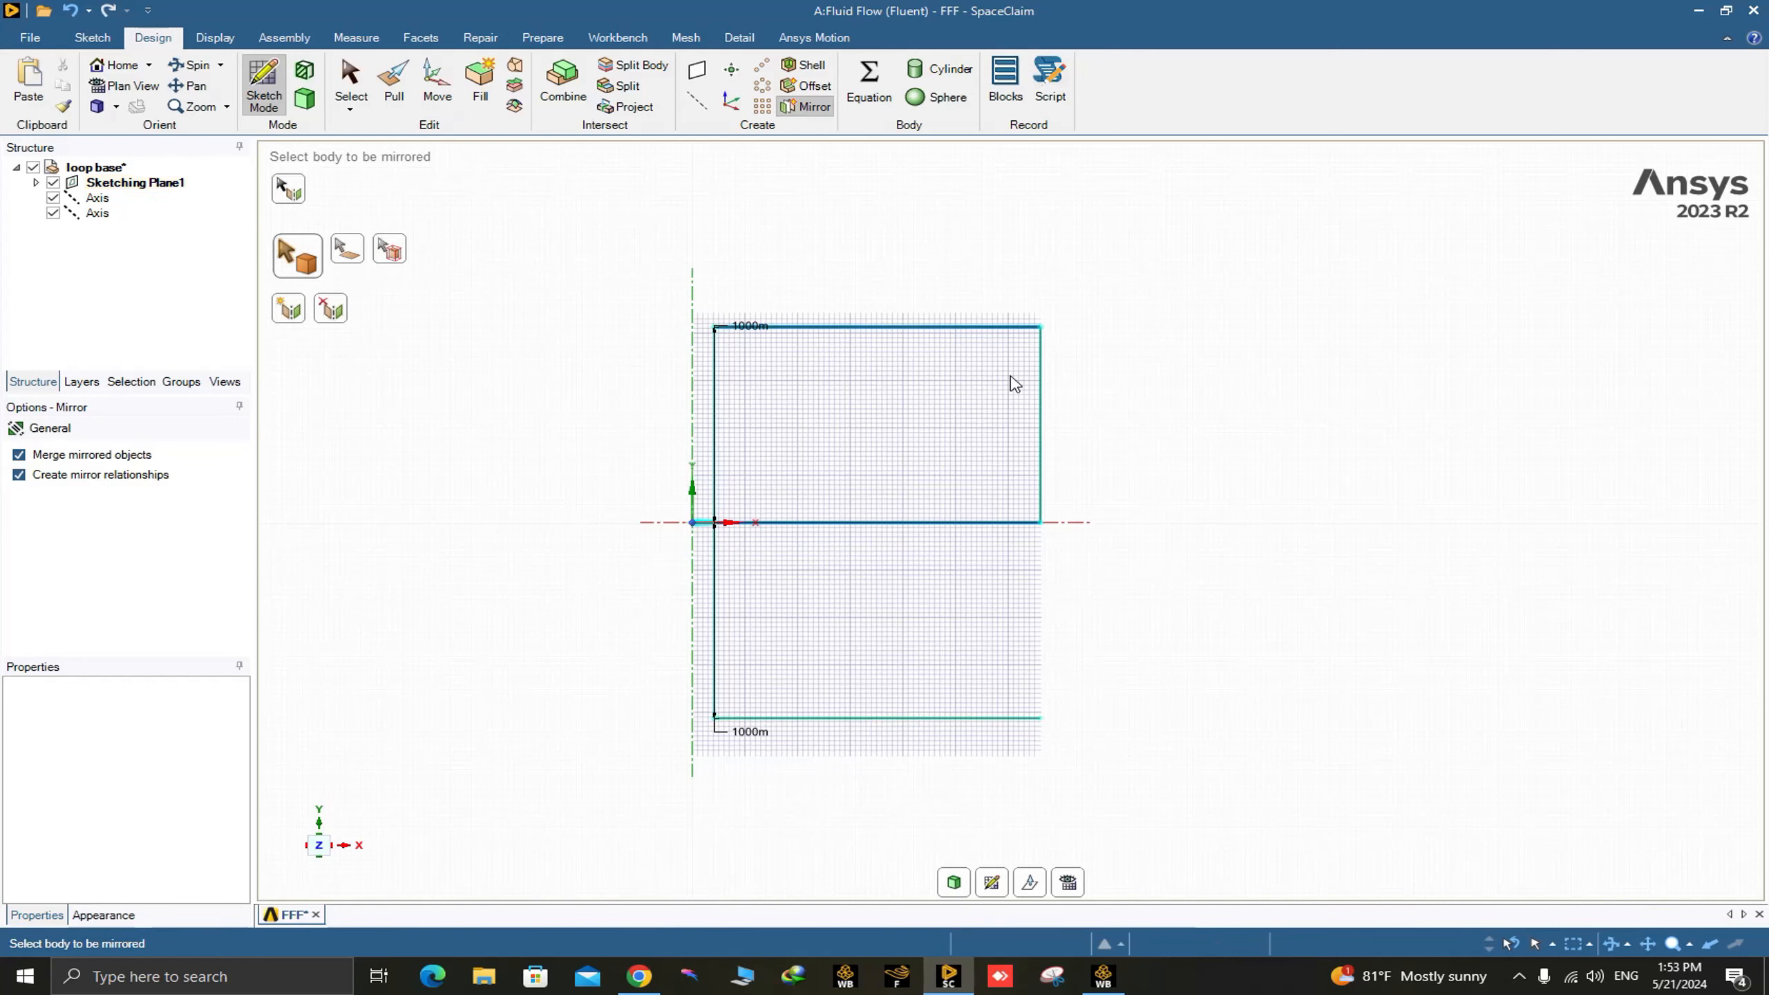
pyautogui.click(1042, 421)
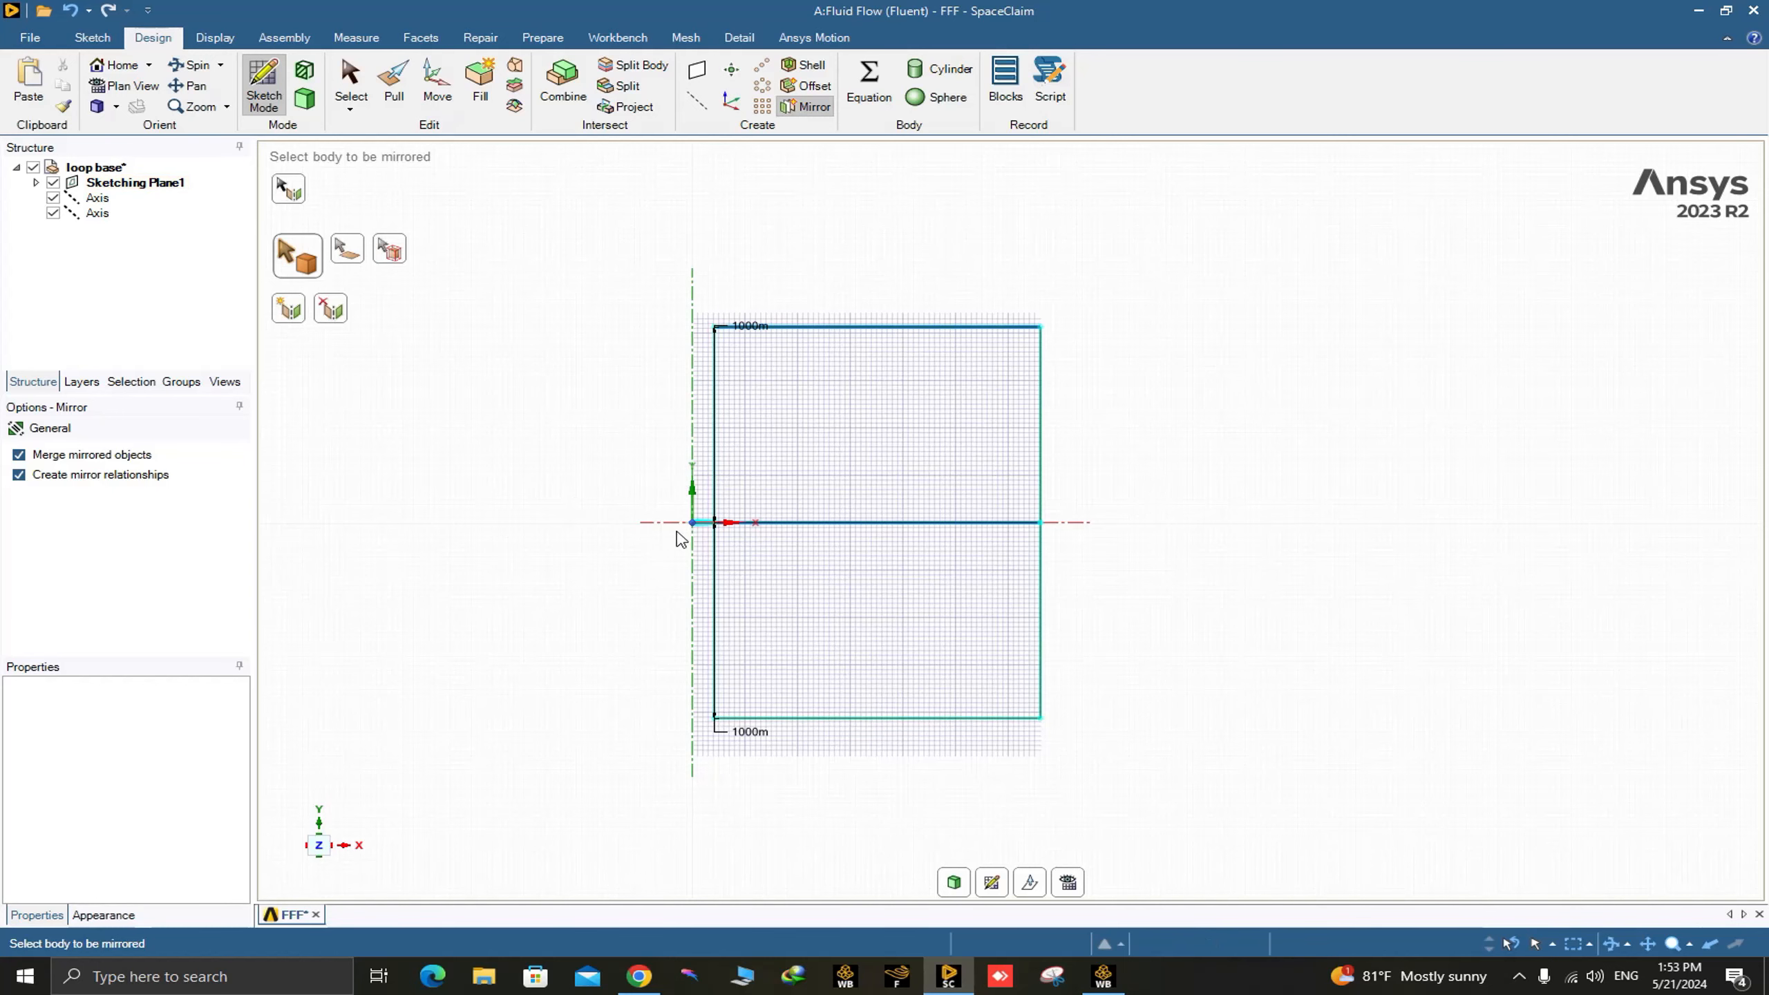
pyautogui.scroll(10, 699, 521)
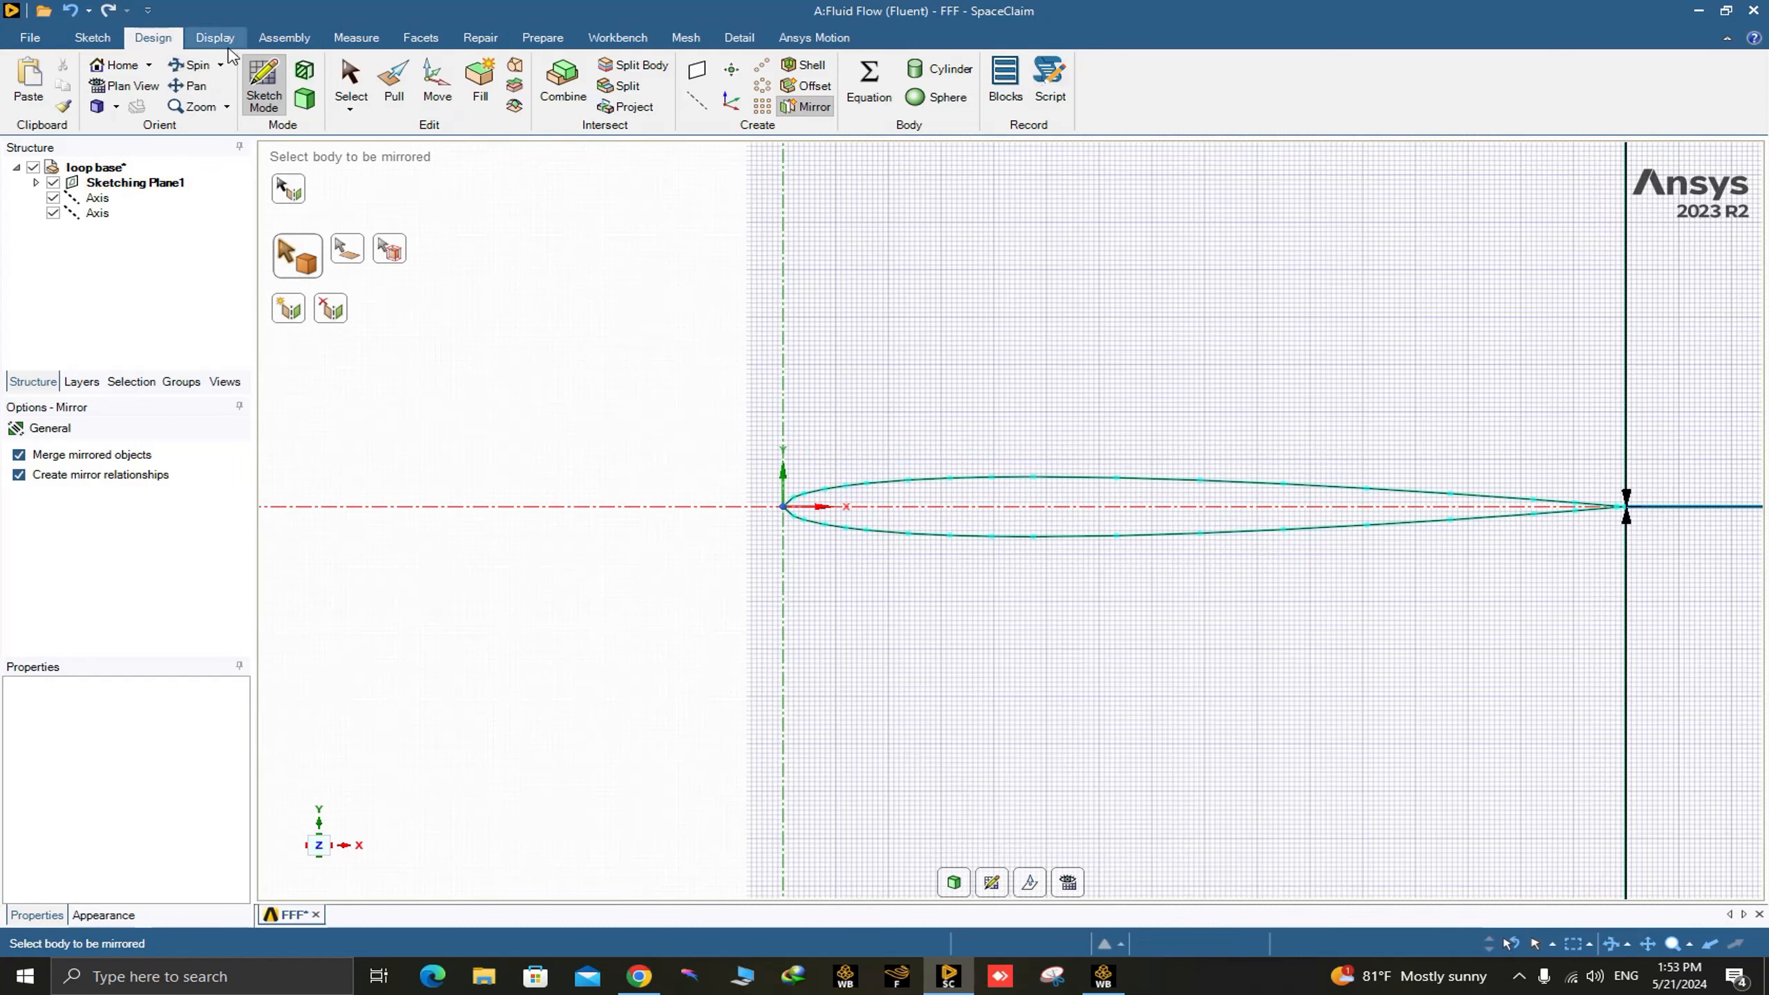
# Draw a 1000 m line along the axis from the airfoil's leading edge, extending upstream.
pyautogui.click(92, 36)
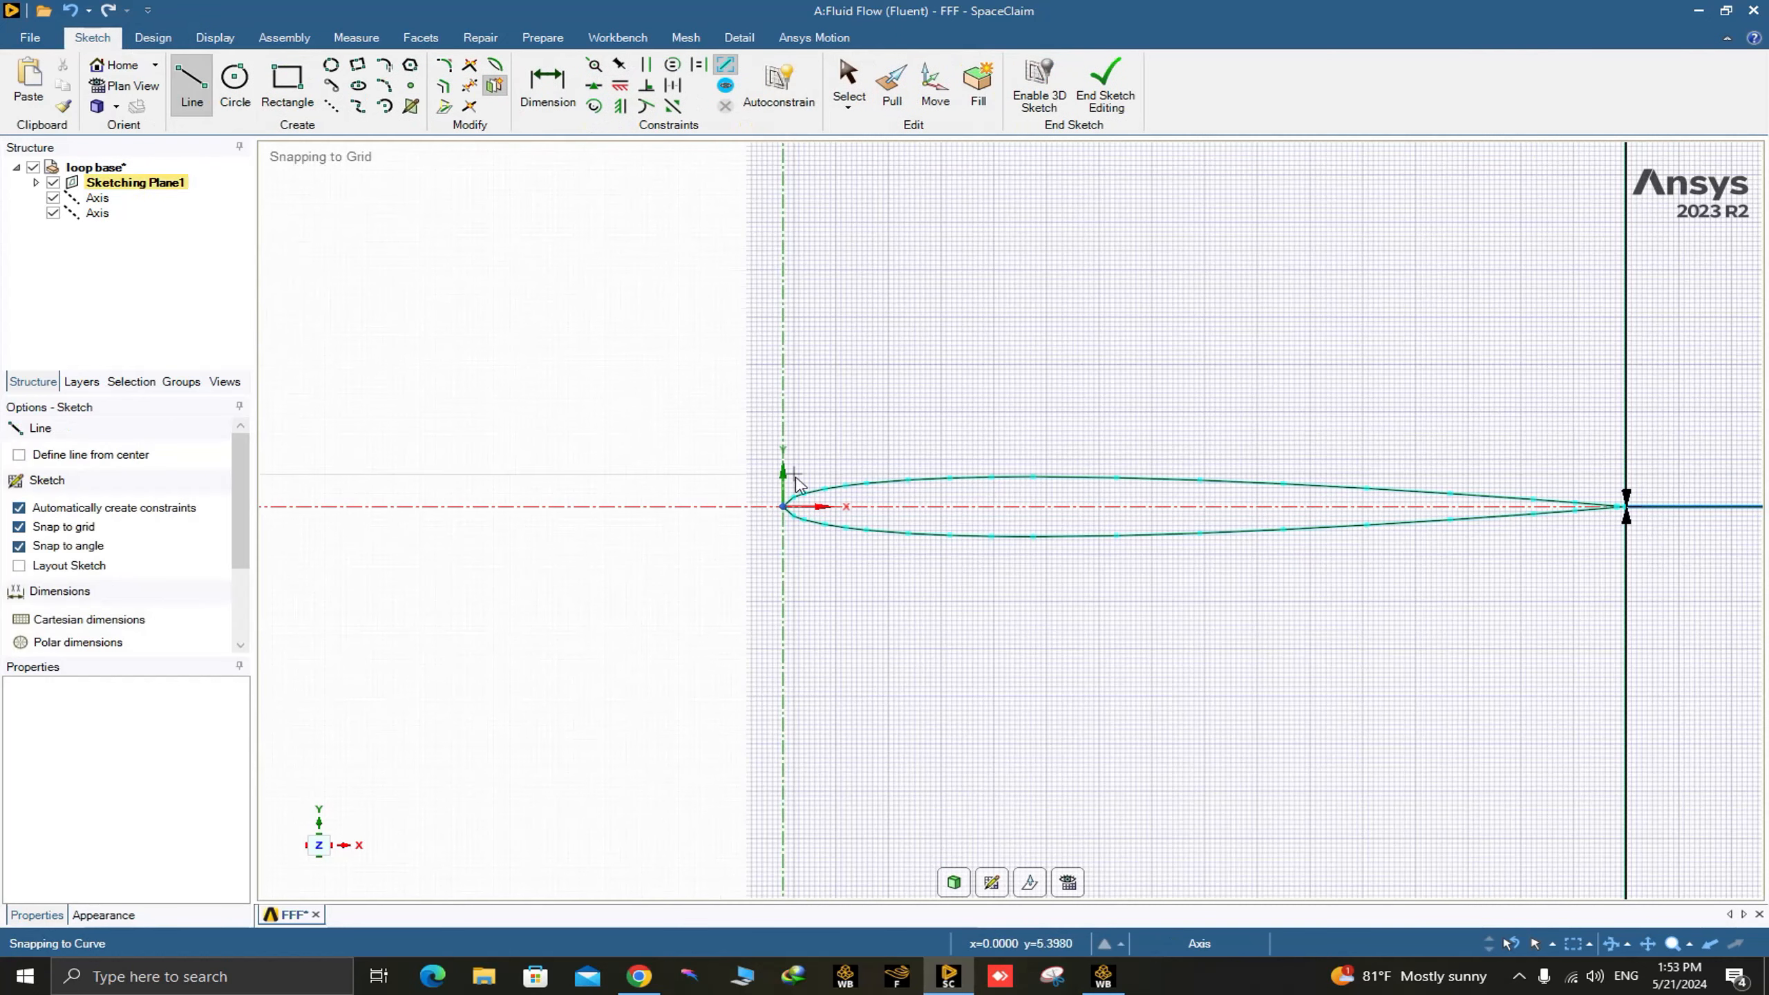
pyautogui.click(783, 506)
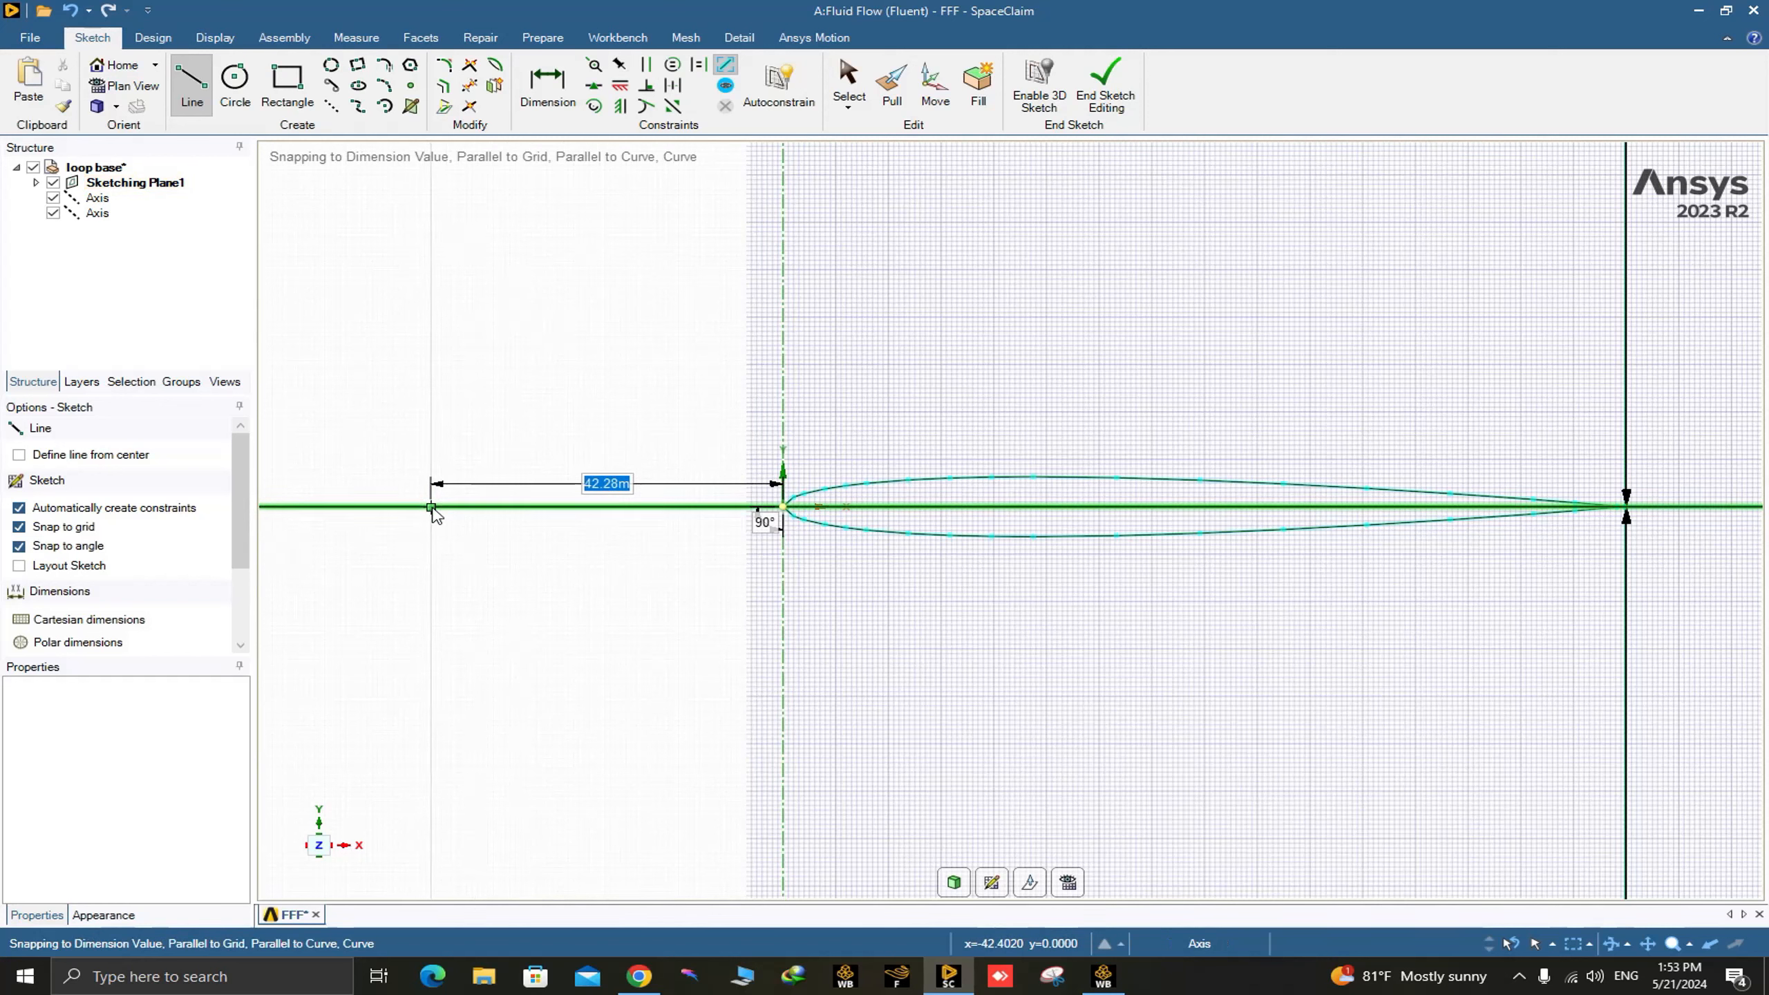
pyautogui.write('10')
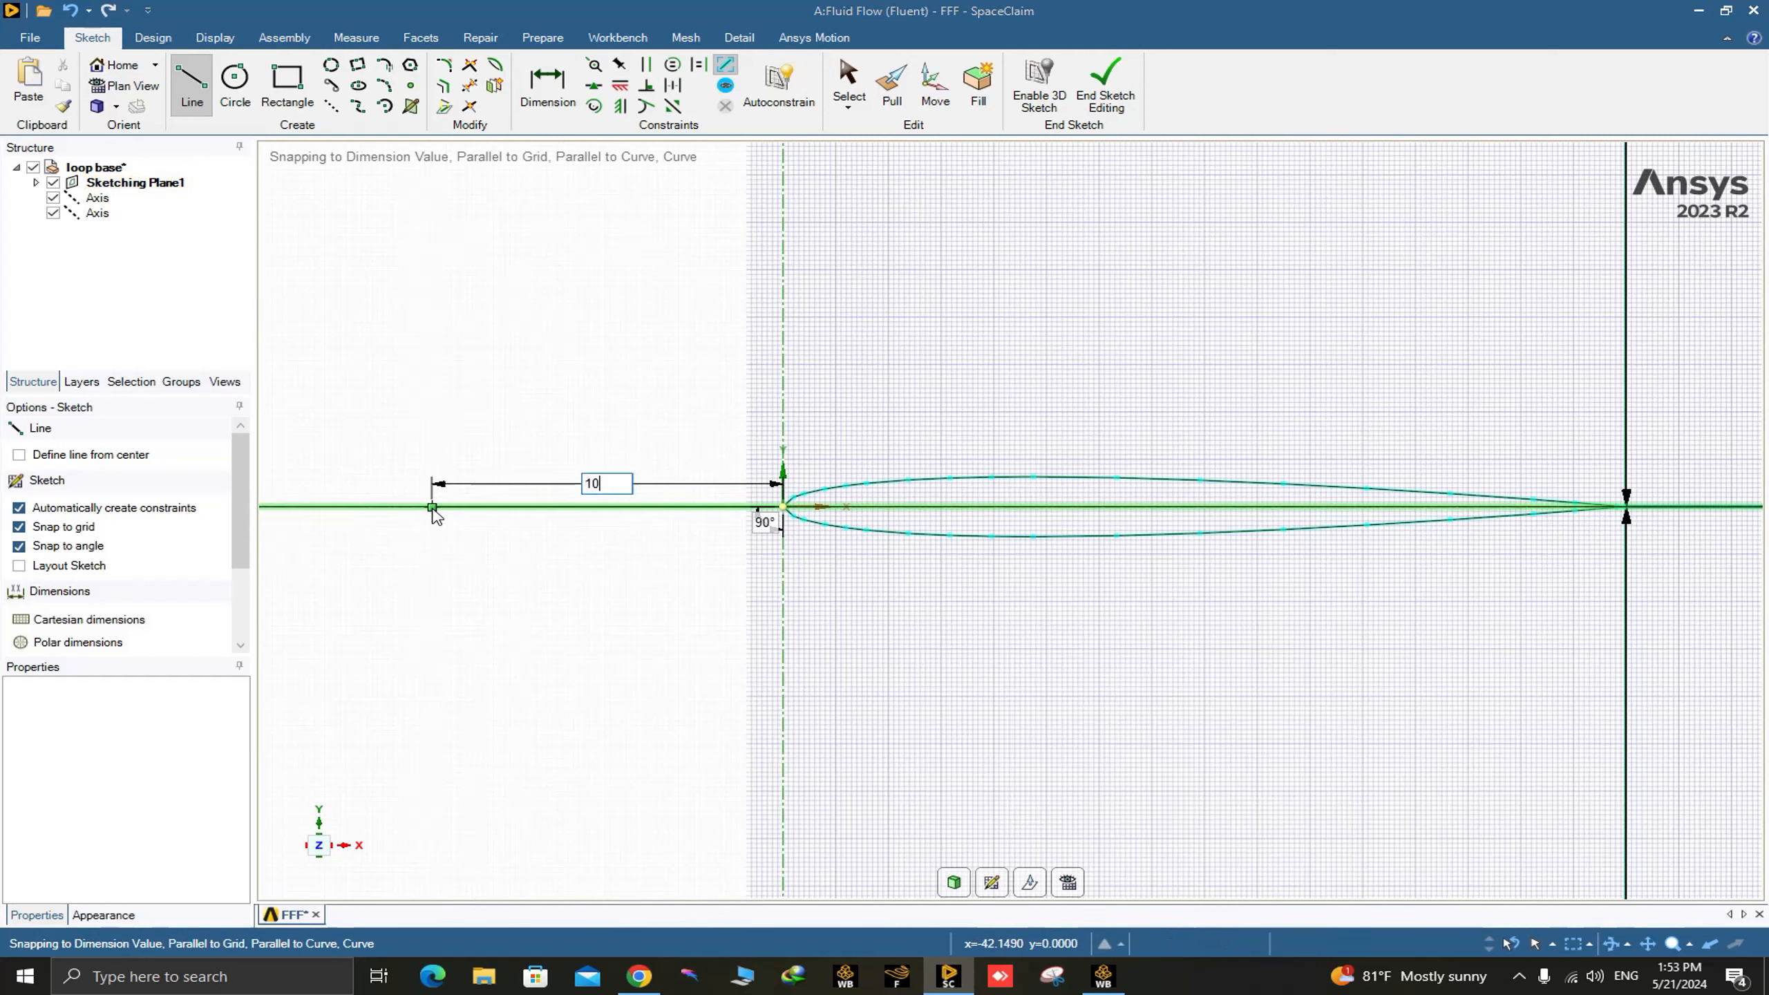
pyautogui.write('000')
pyautogui.press('BackSpace')
pyautogui.press('Return')
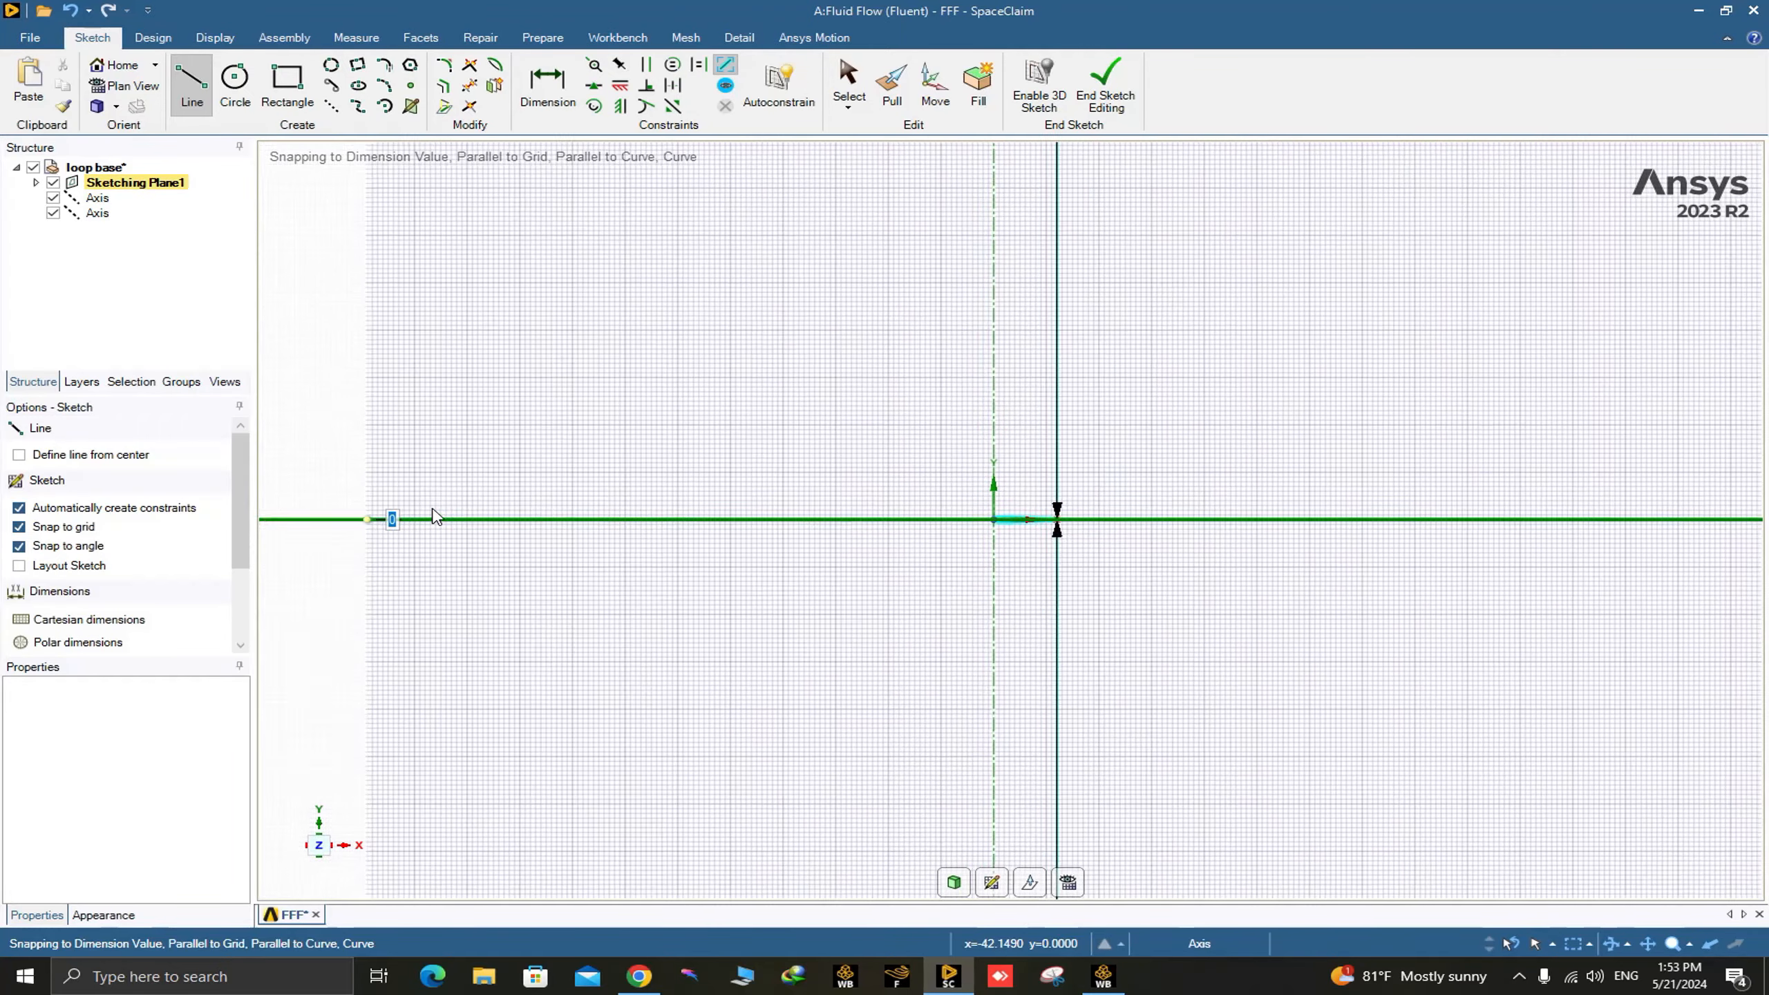
pyautogui.press('Escape')
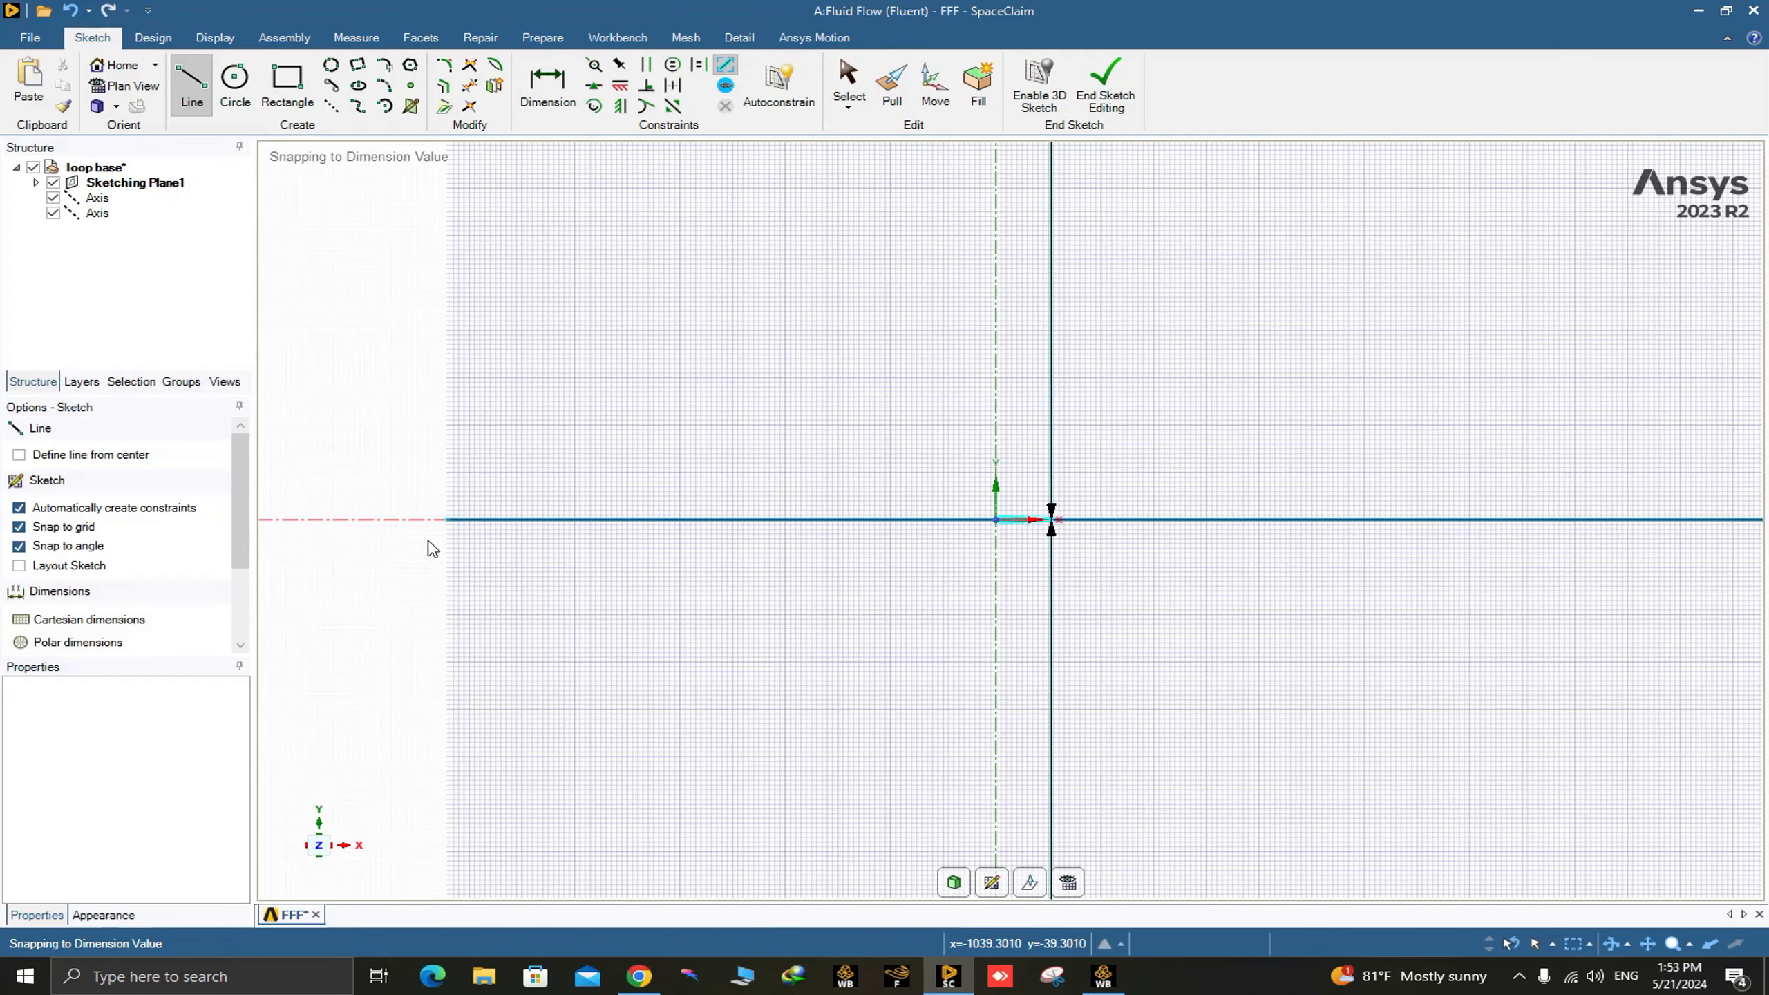
# Draw a tangent arc about 2212 m in diameter from the upper domain edge's upstream end to the upstream end of the axis line.
pyautogui.scroll(-5, 612, 482)
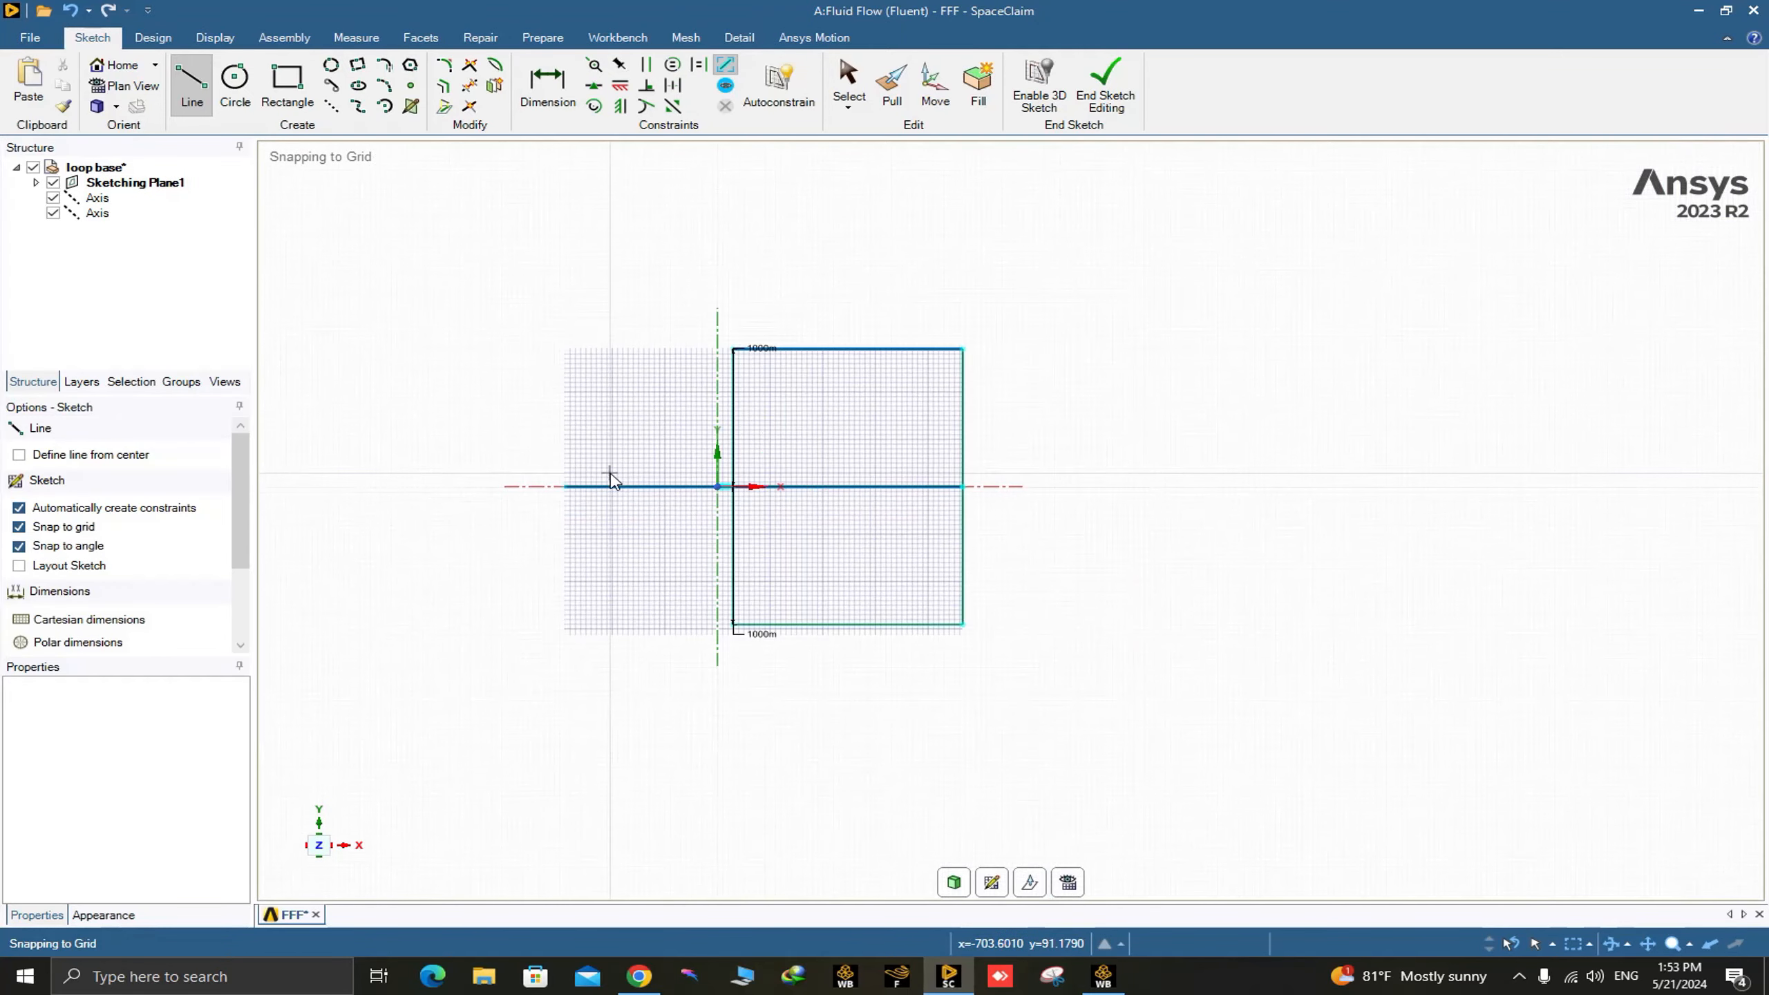
pyautogui.click(385, 67)
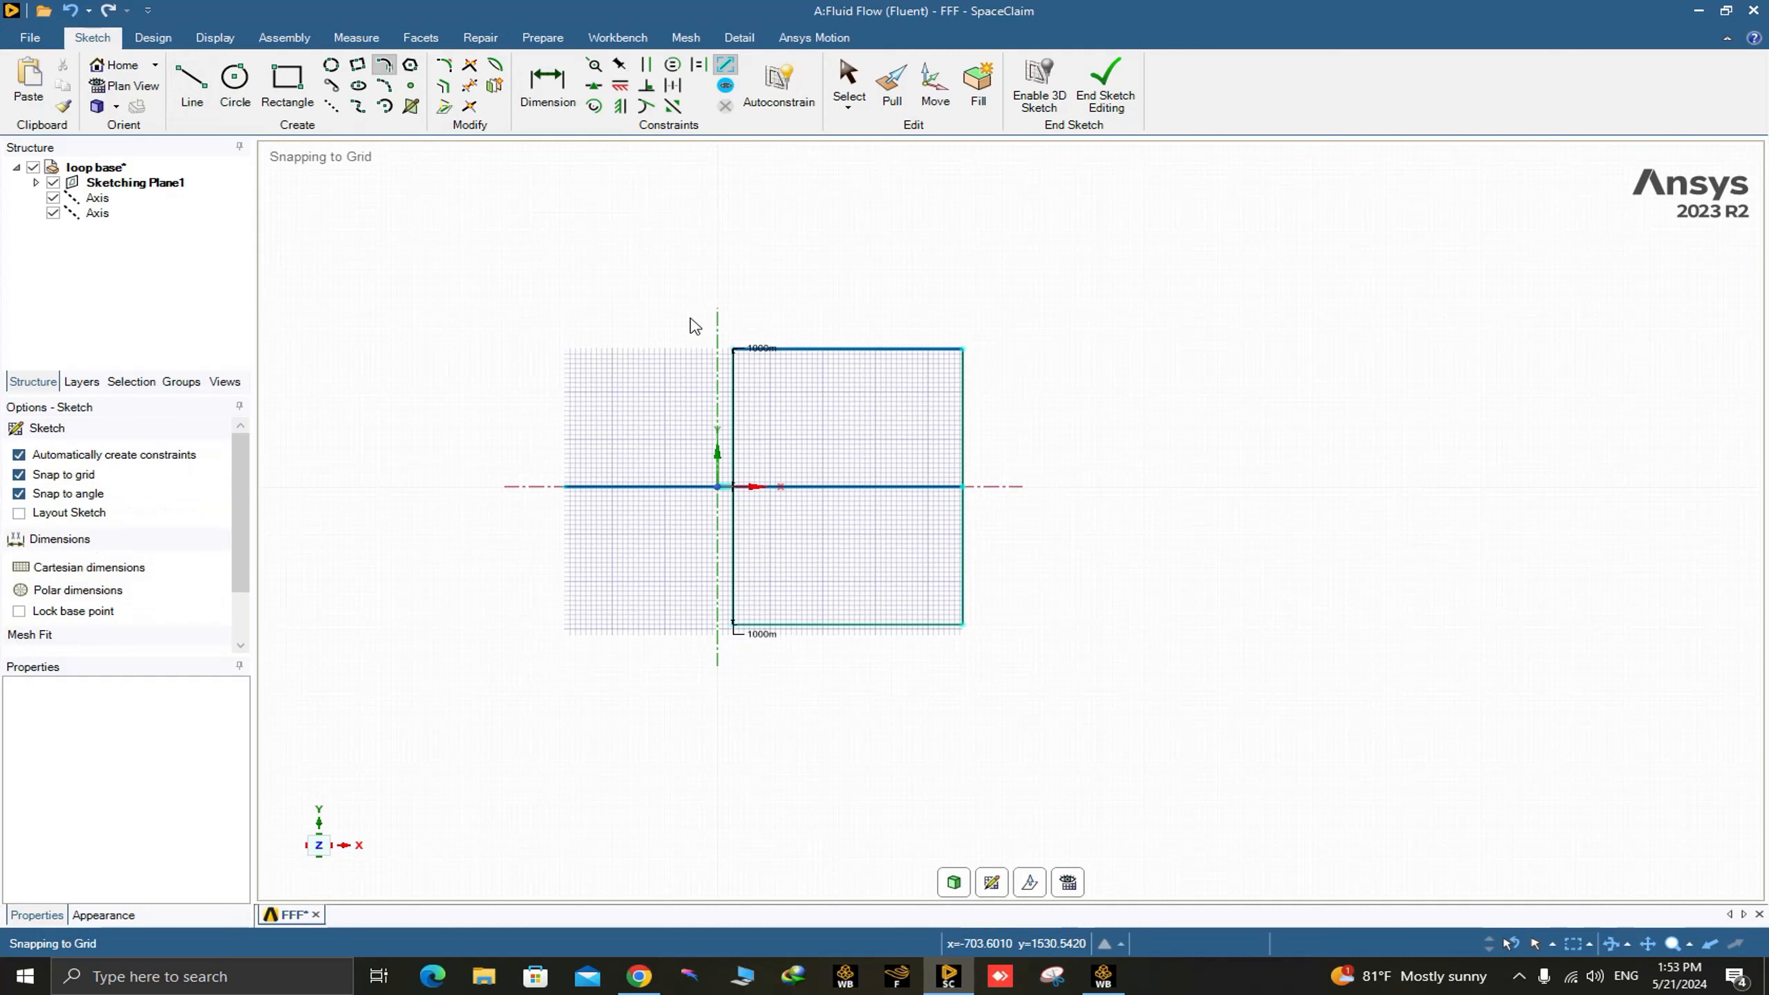
pyautogui.click(733, 348)
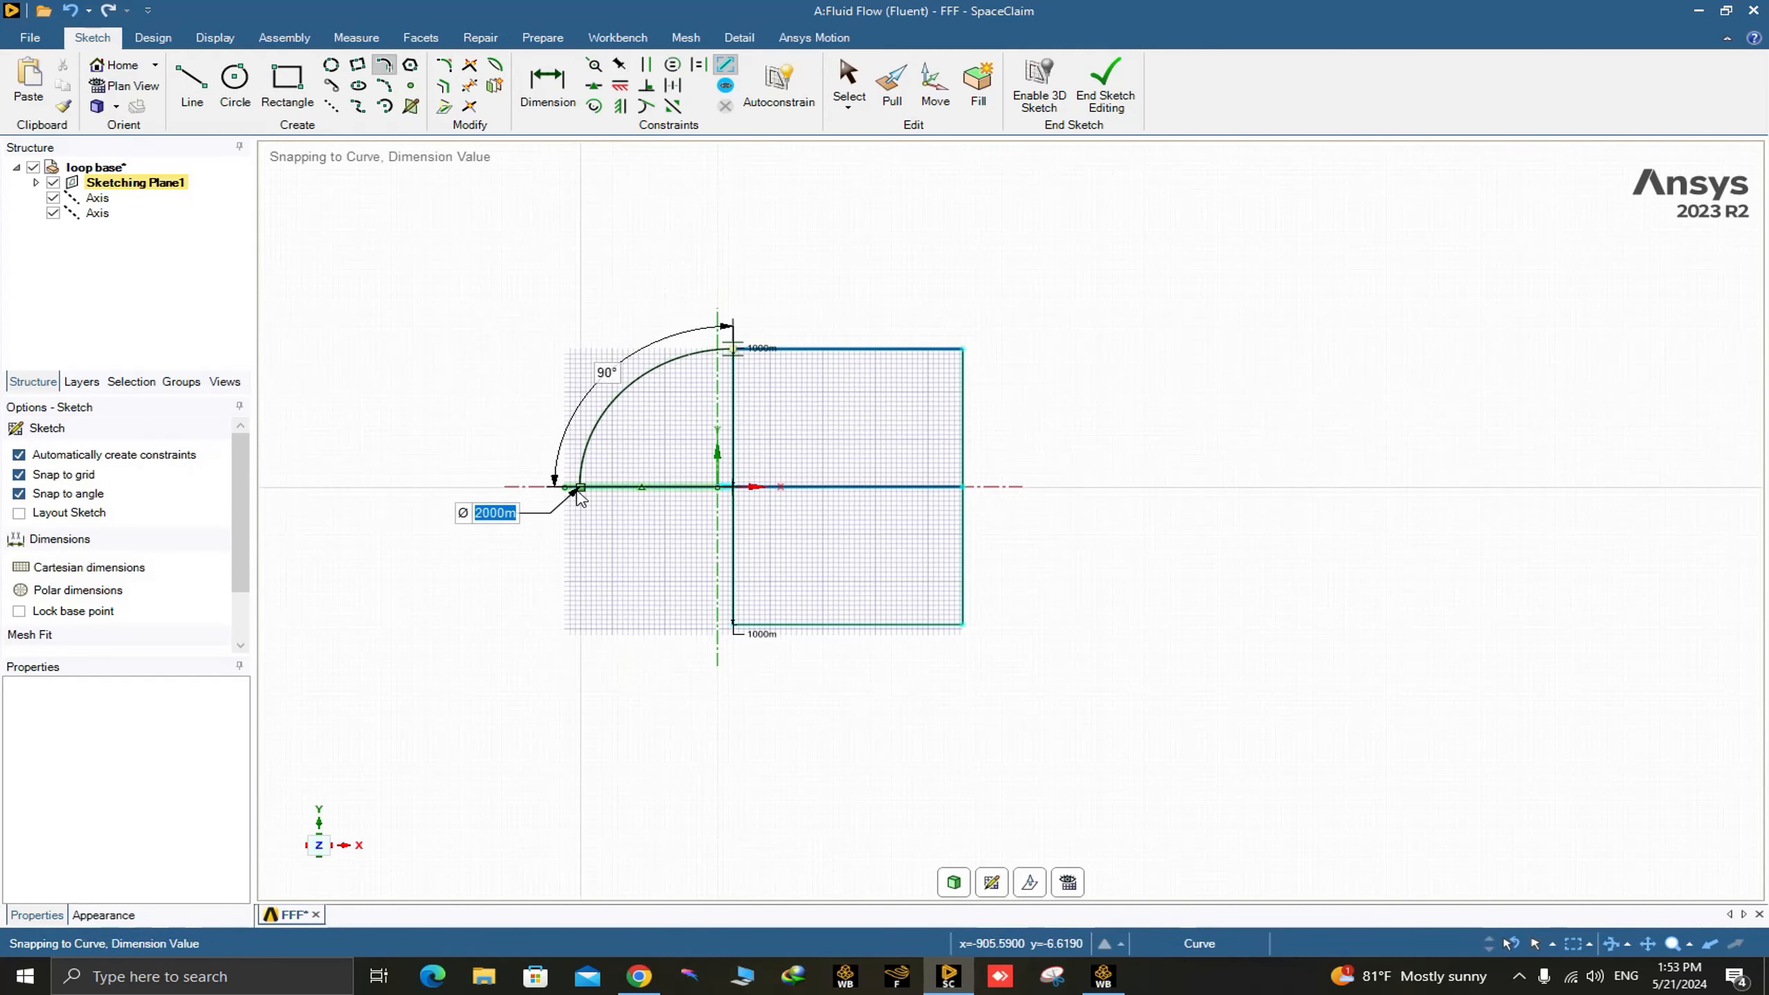
pyautogui.scroll(4, 567, 491)
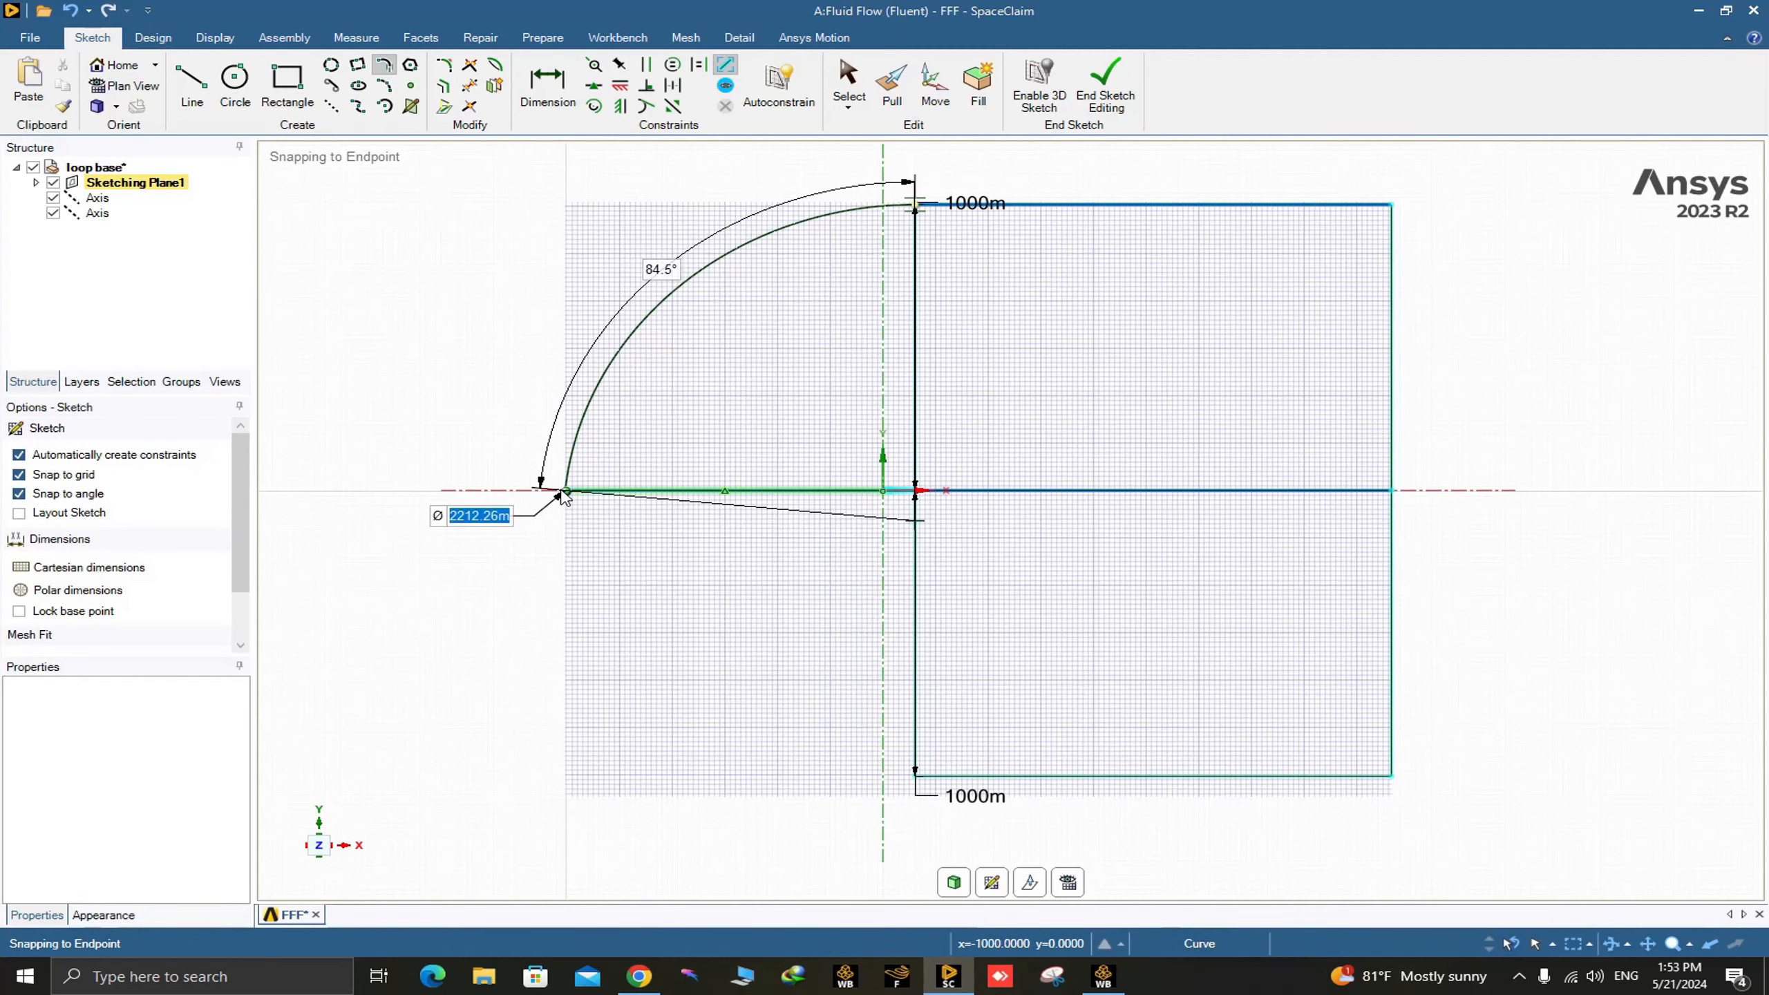
pyautogui.click(566, 491)
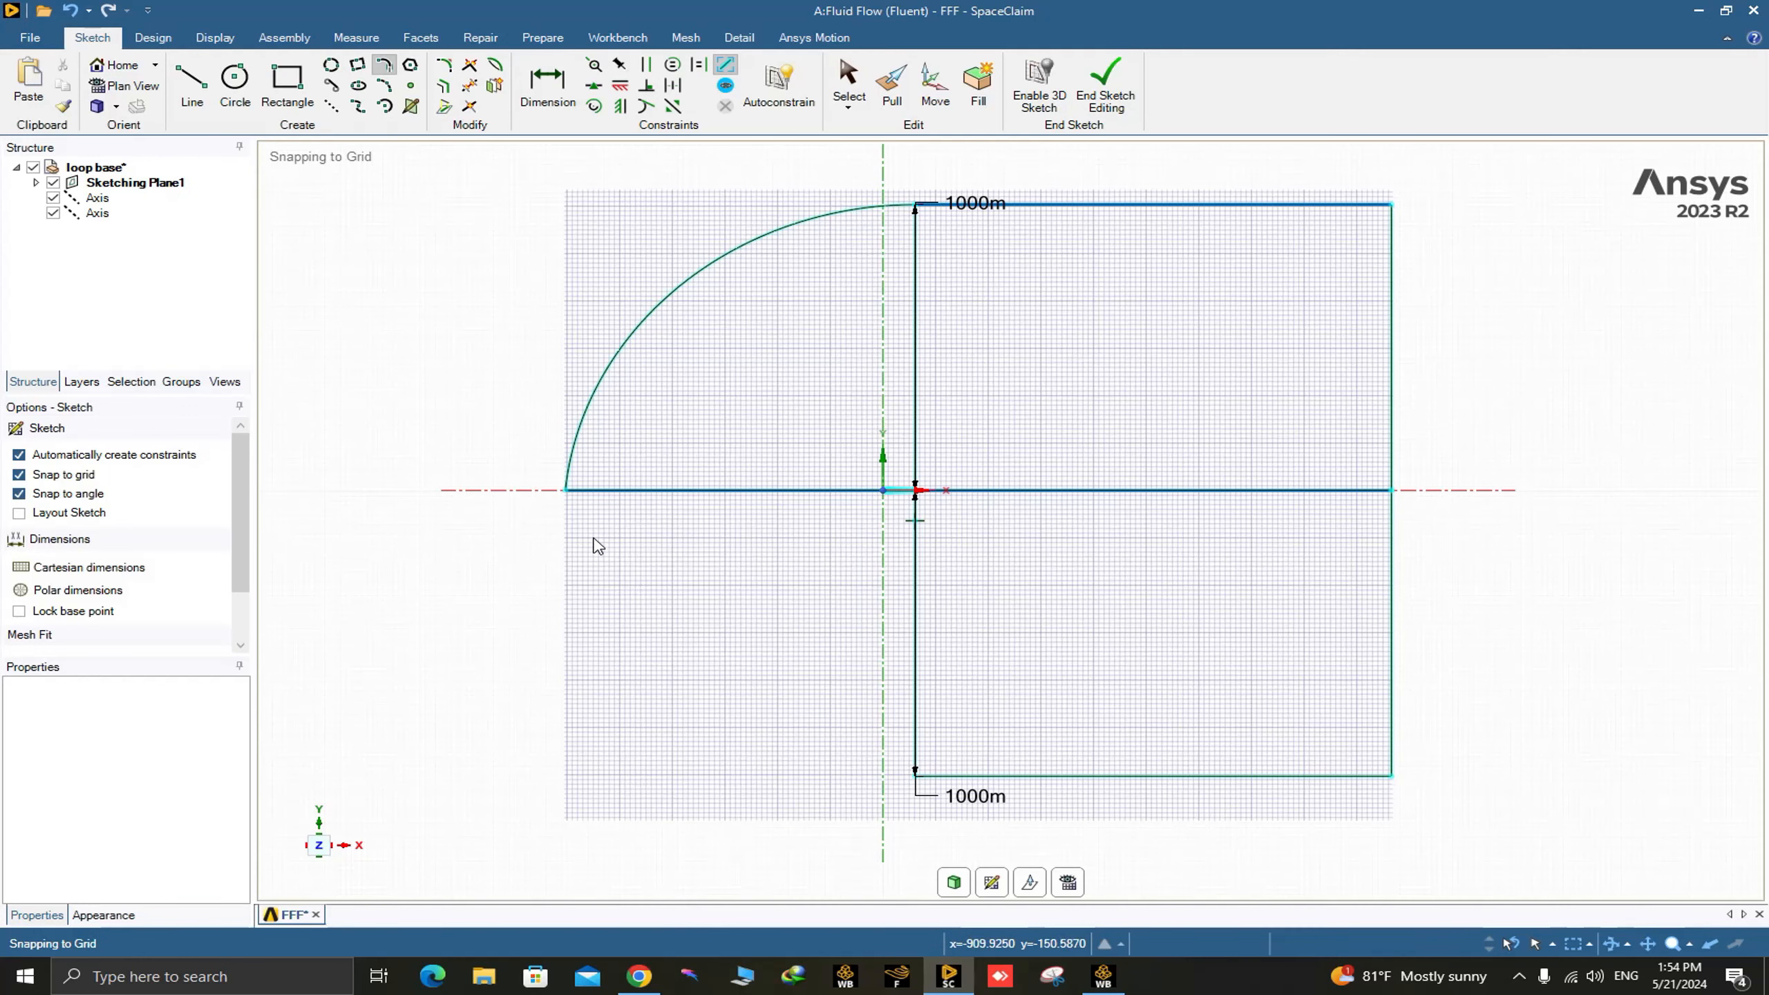
# Draw a matching tangent arc from the lower domain edge's upstream end to the upstream end of the axis line.
pyautogui.click(565, 491)
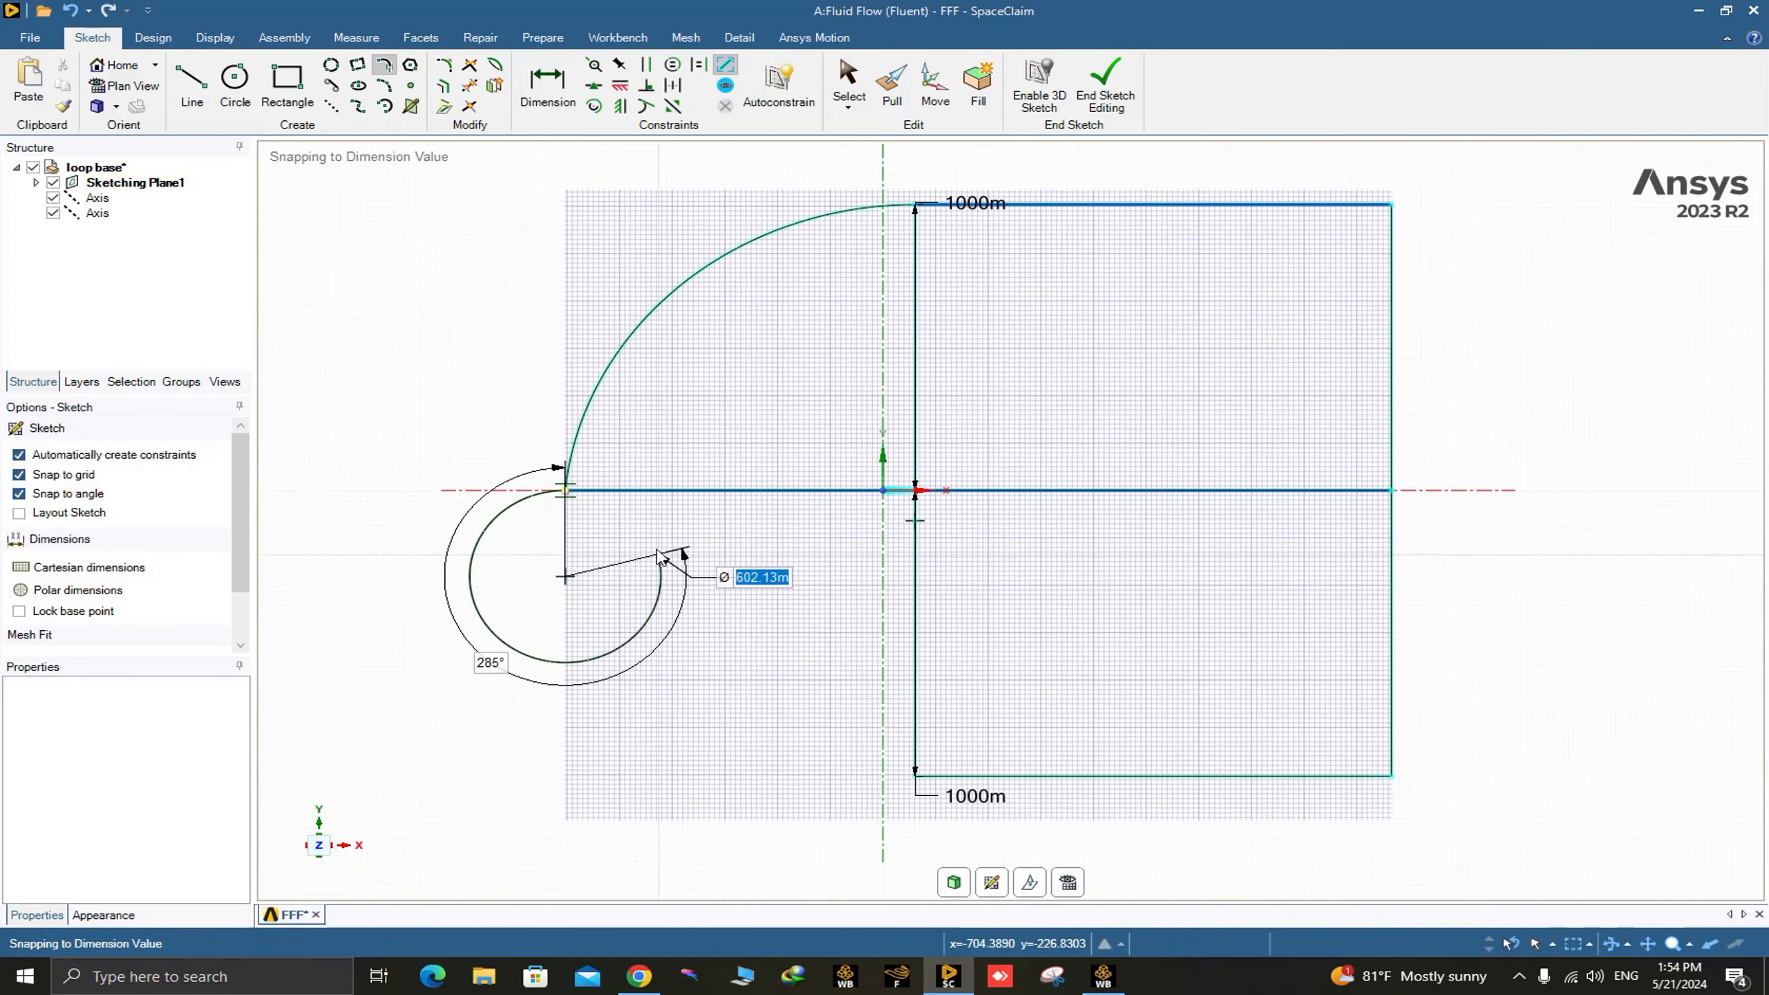
pyautogui.press('Escape')
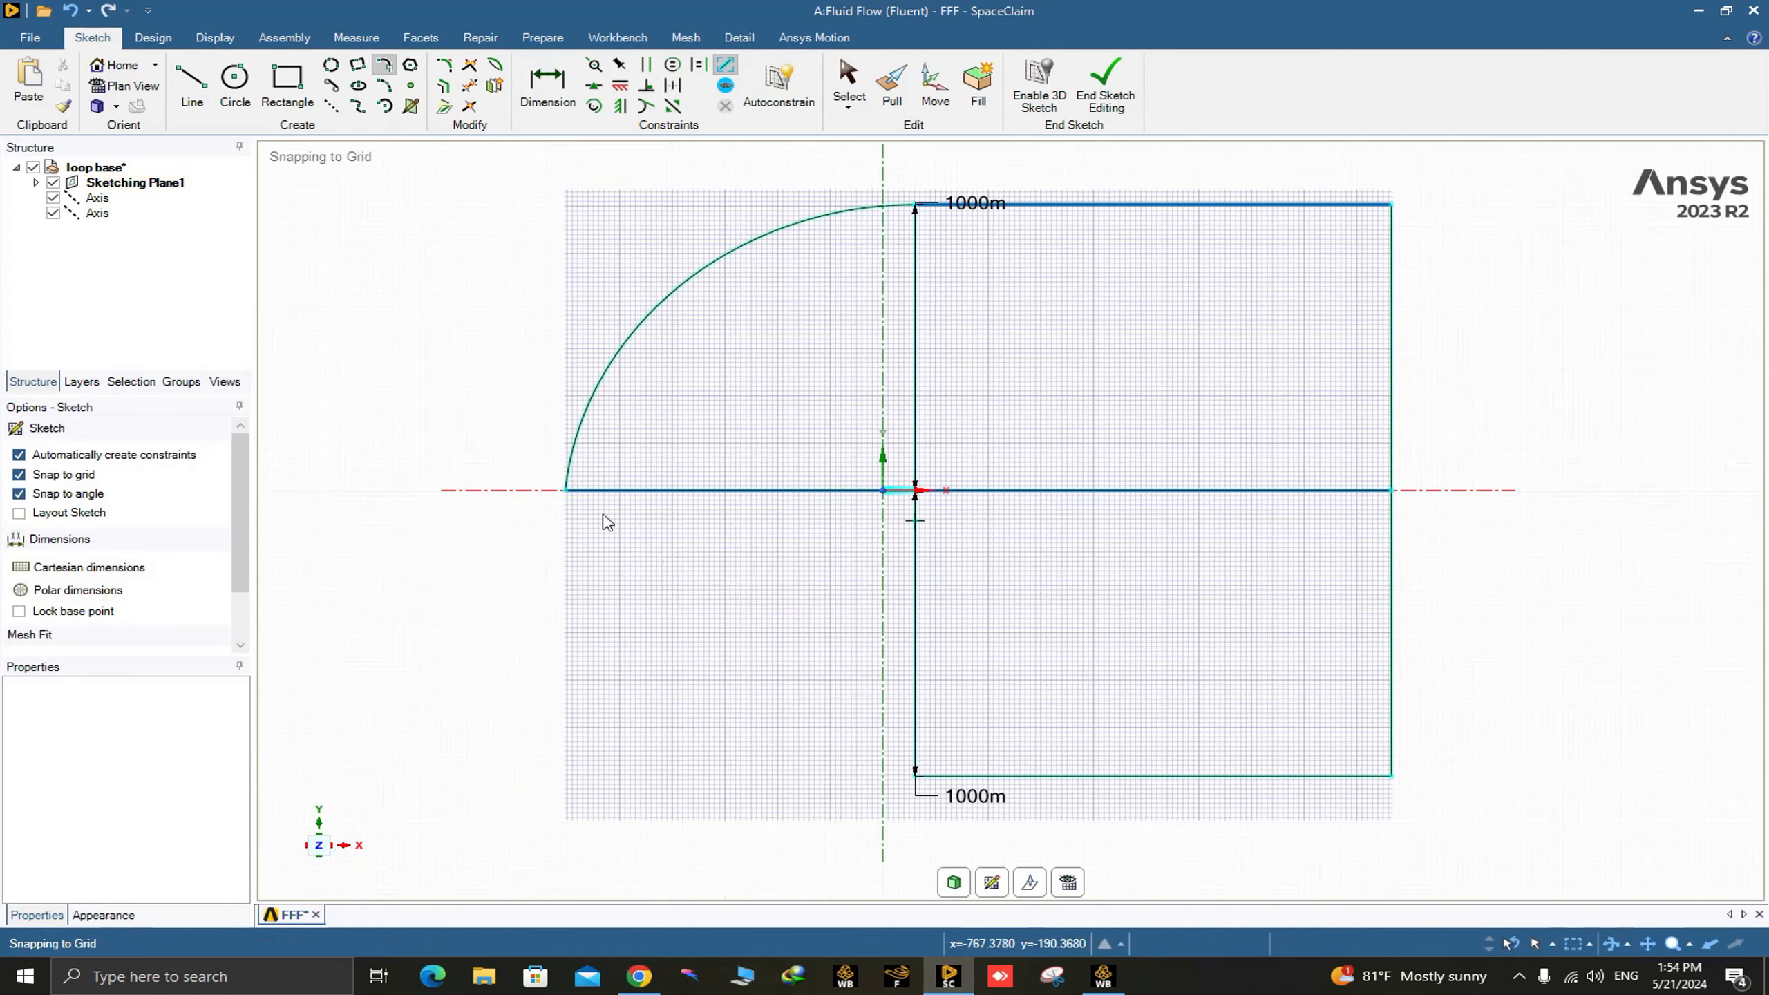
pyautogui.click(915, 774)
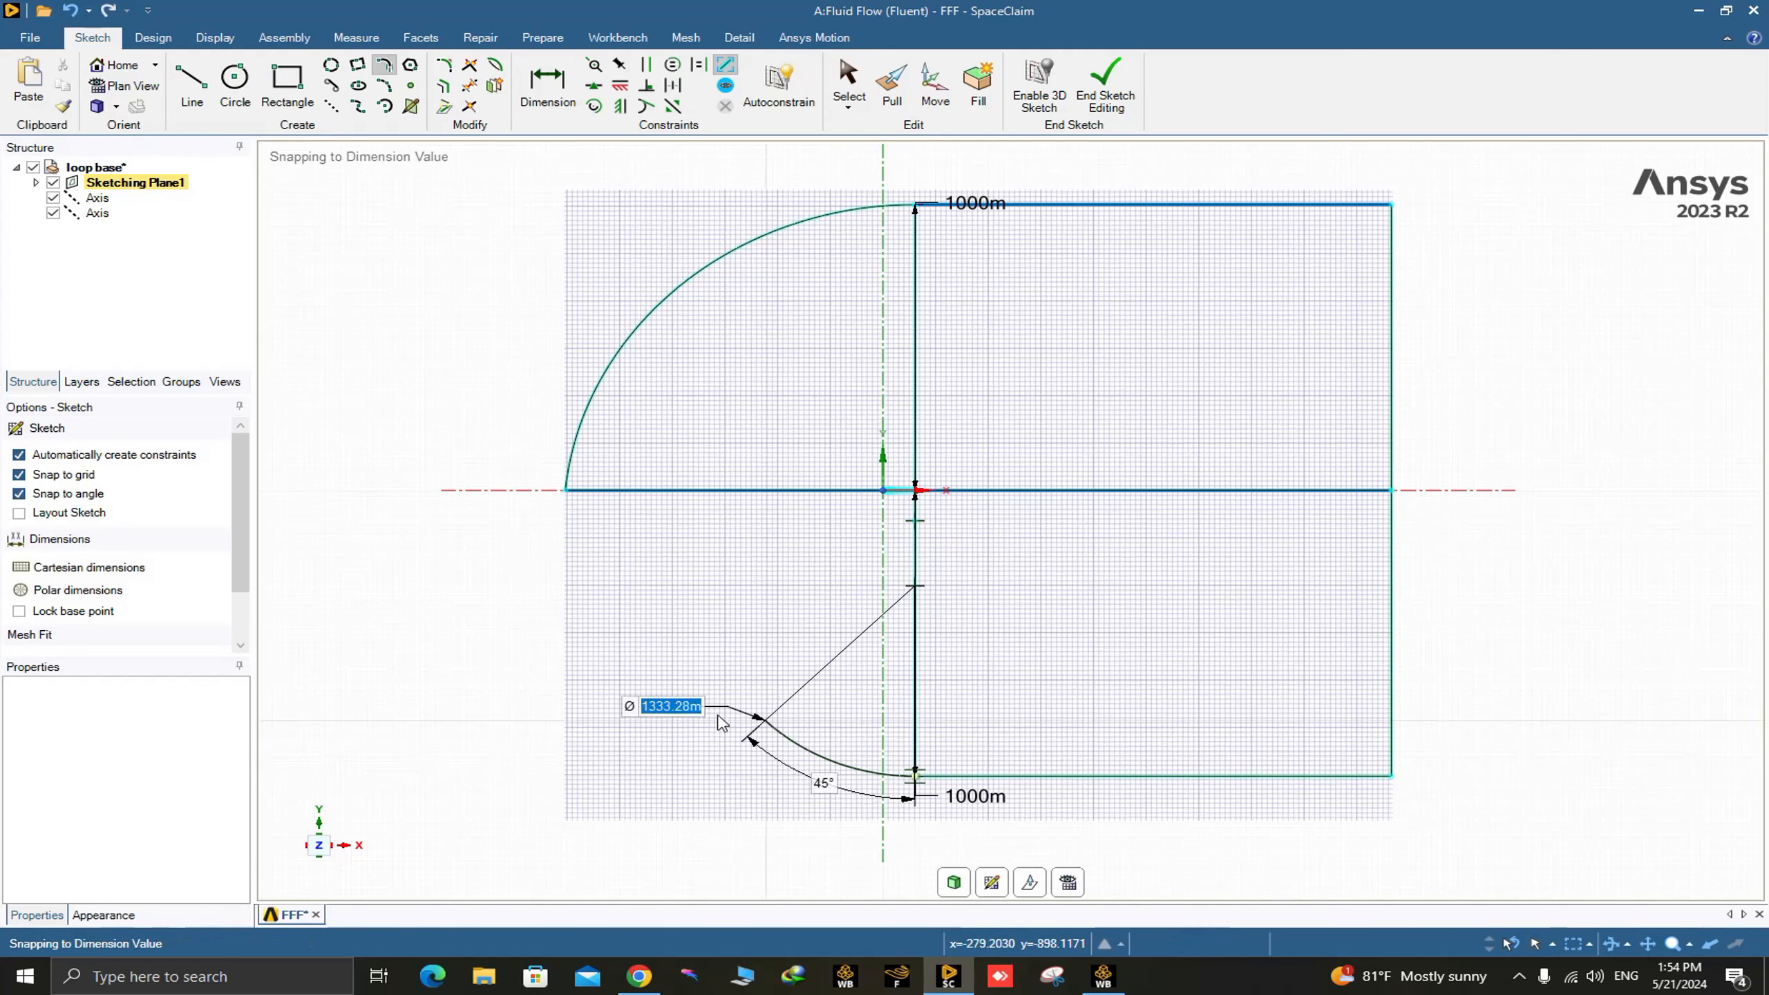
pyautogui.click(566, 491)
pyautogui.press('s')
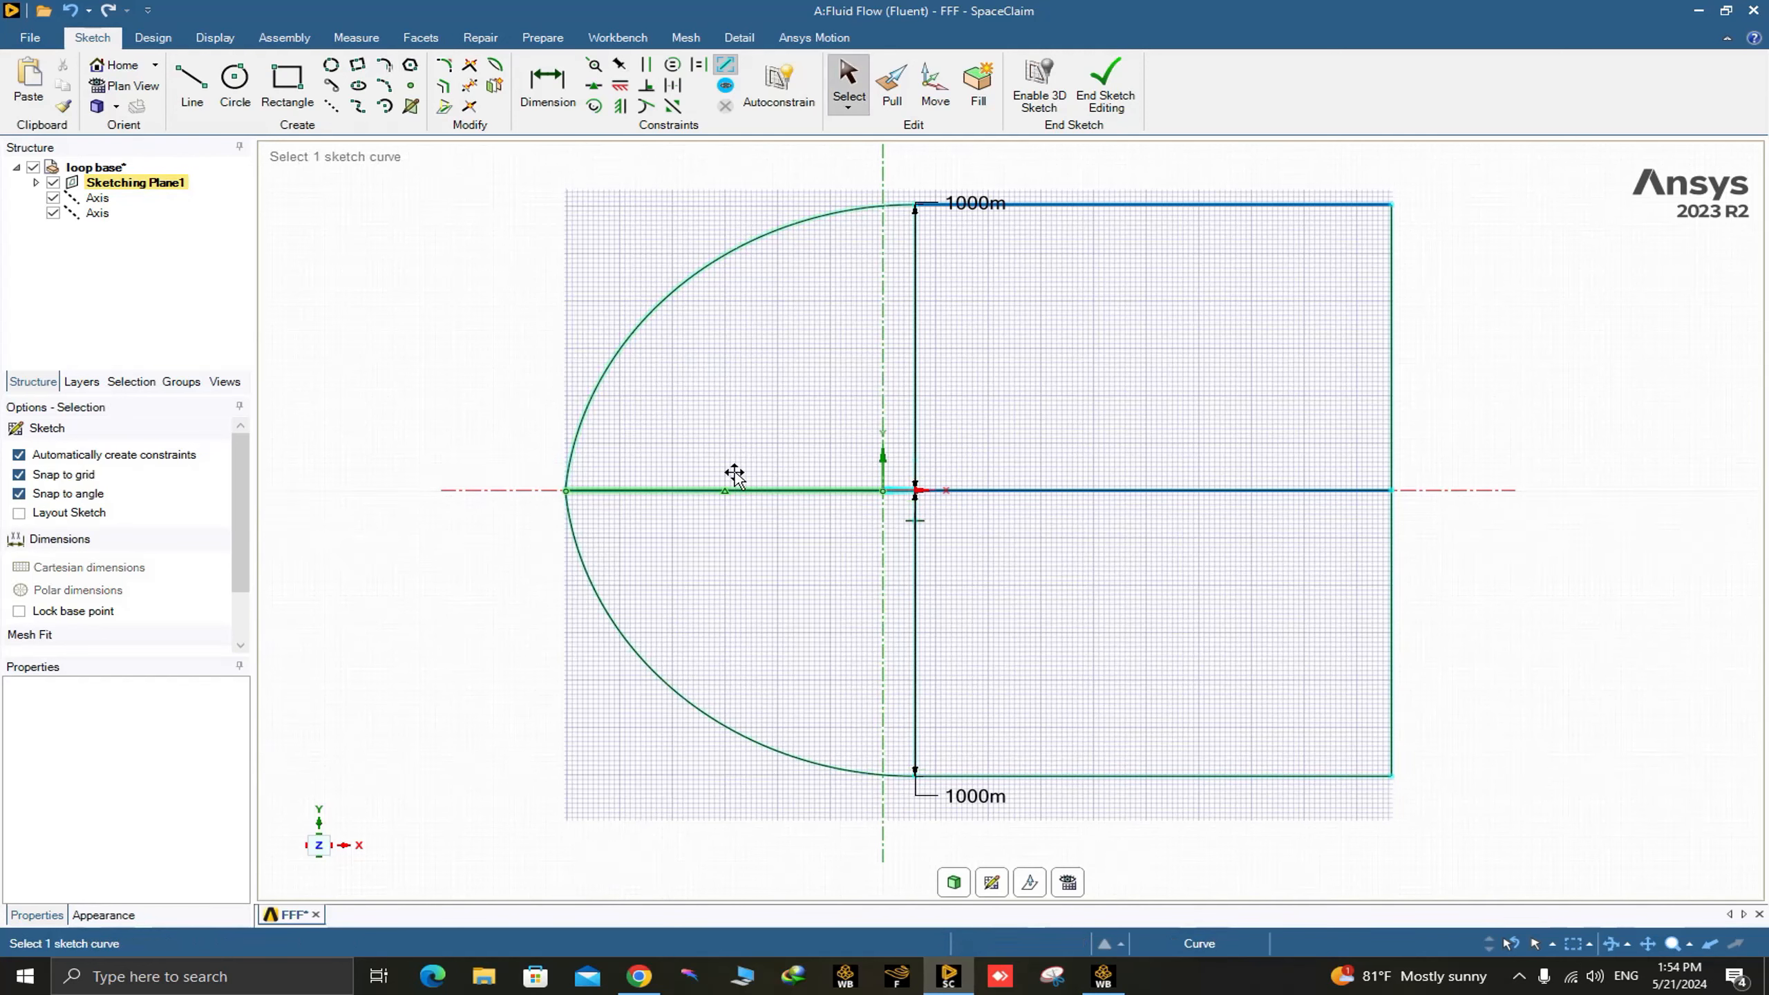
# Examine the airfoil's trailing edge and the surrounding domain outline for correctly joined sketch curves.
pyautogui.scroll(10, 865, 510)
pyautogui.scroll(10, 884, 550)
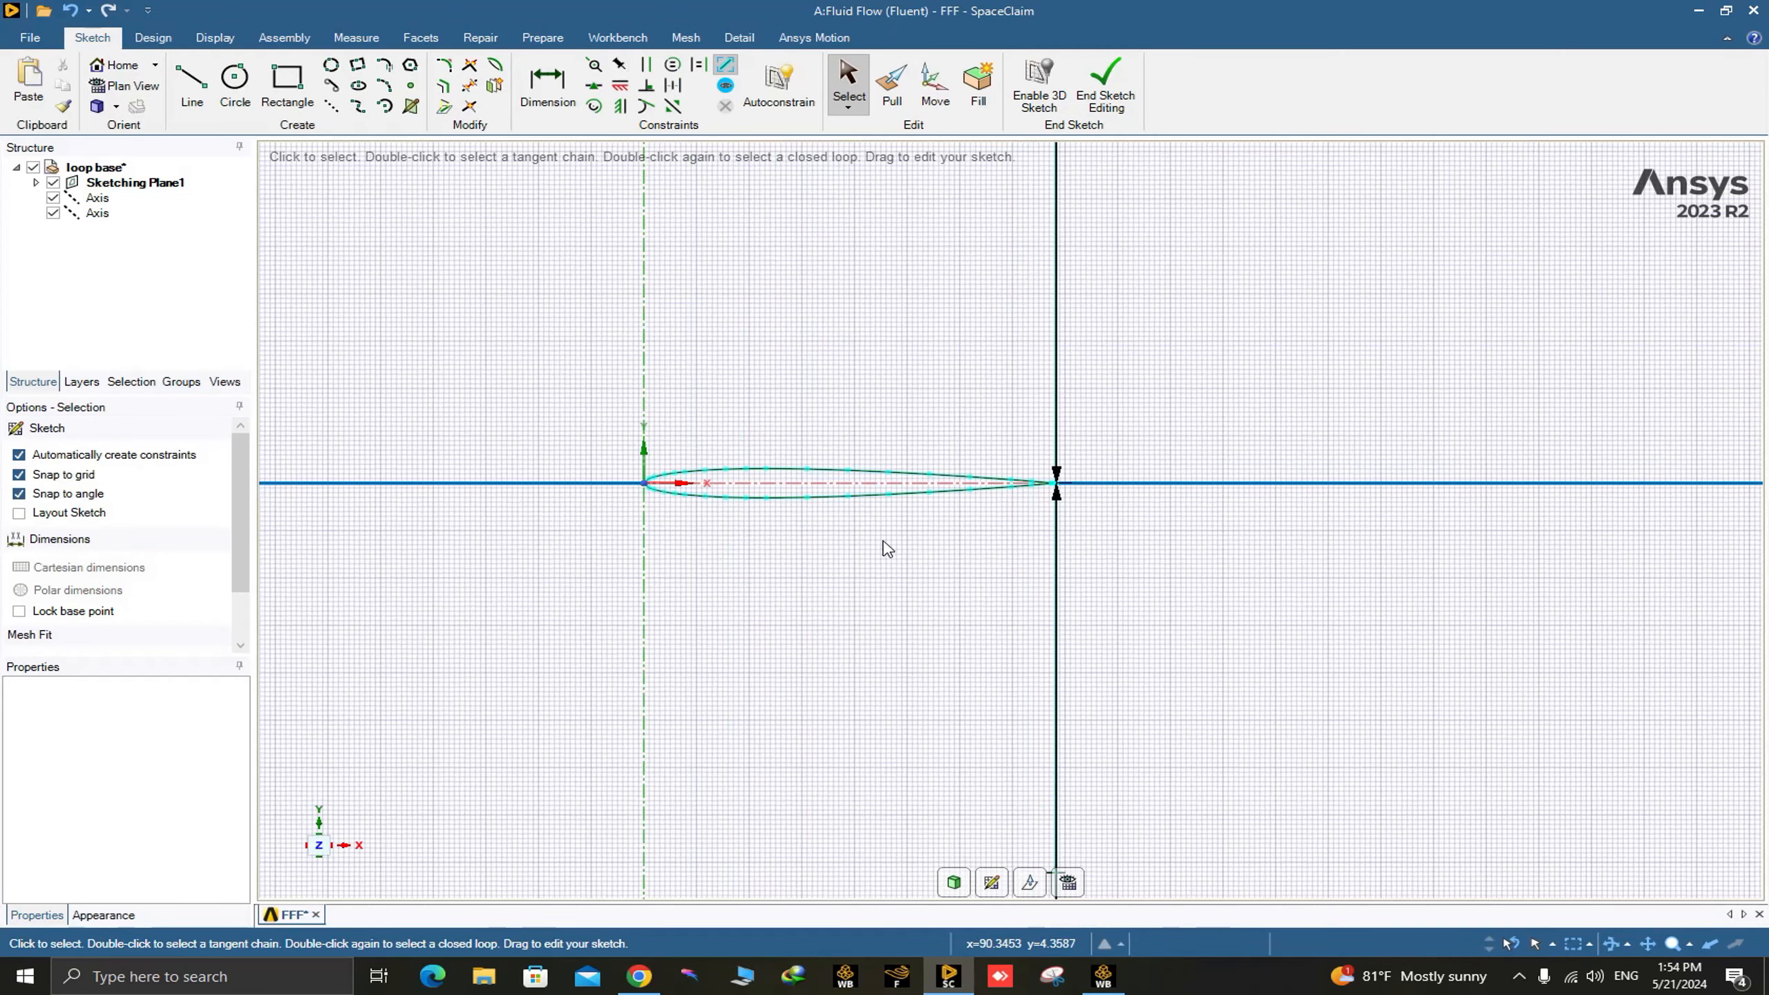
pyautogui.scroll(5, 1234, 399)
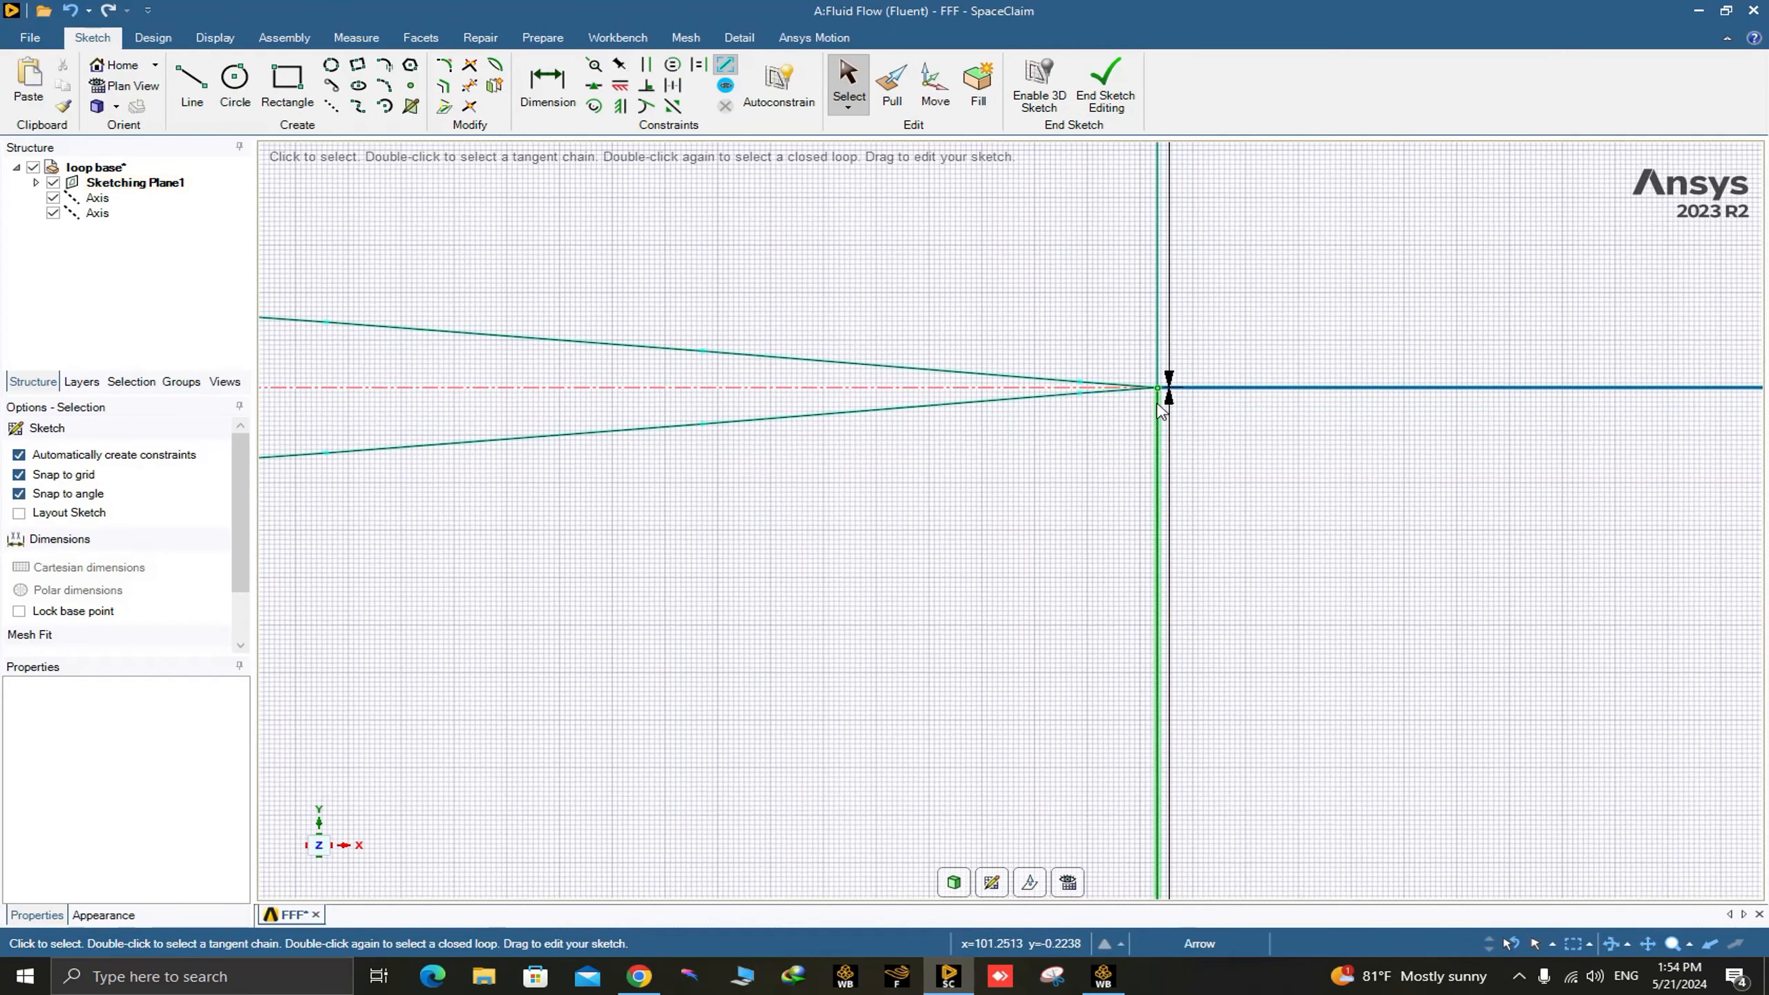
pyautogui.scroll(4, 1138, 392)
pyautogui.scroll(-10, 1159, 394)
pyautogui.scroll(-15, 1158, 395)
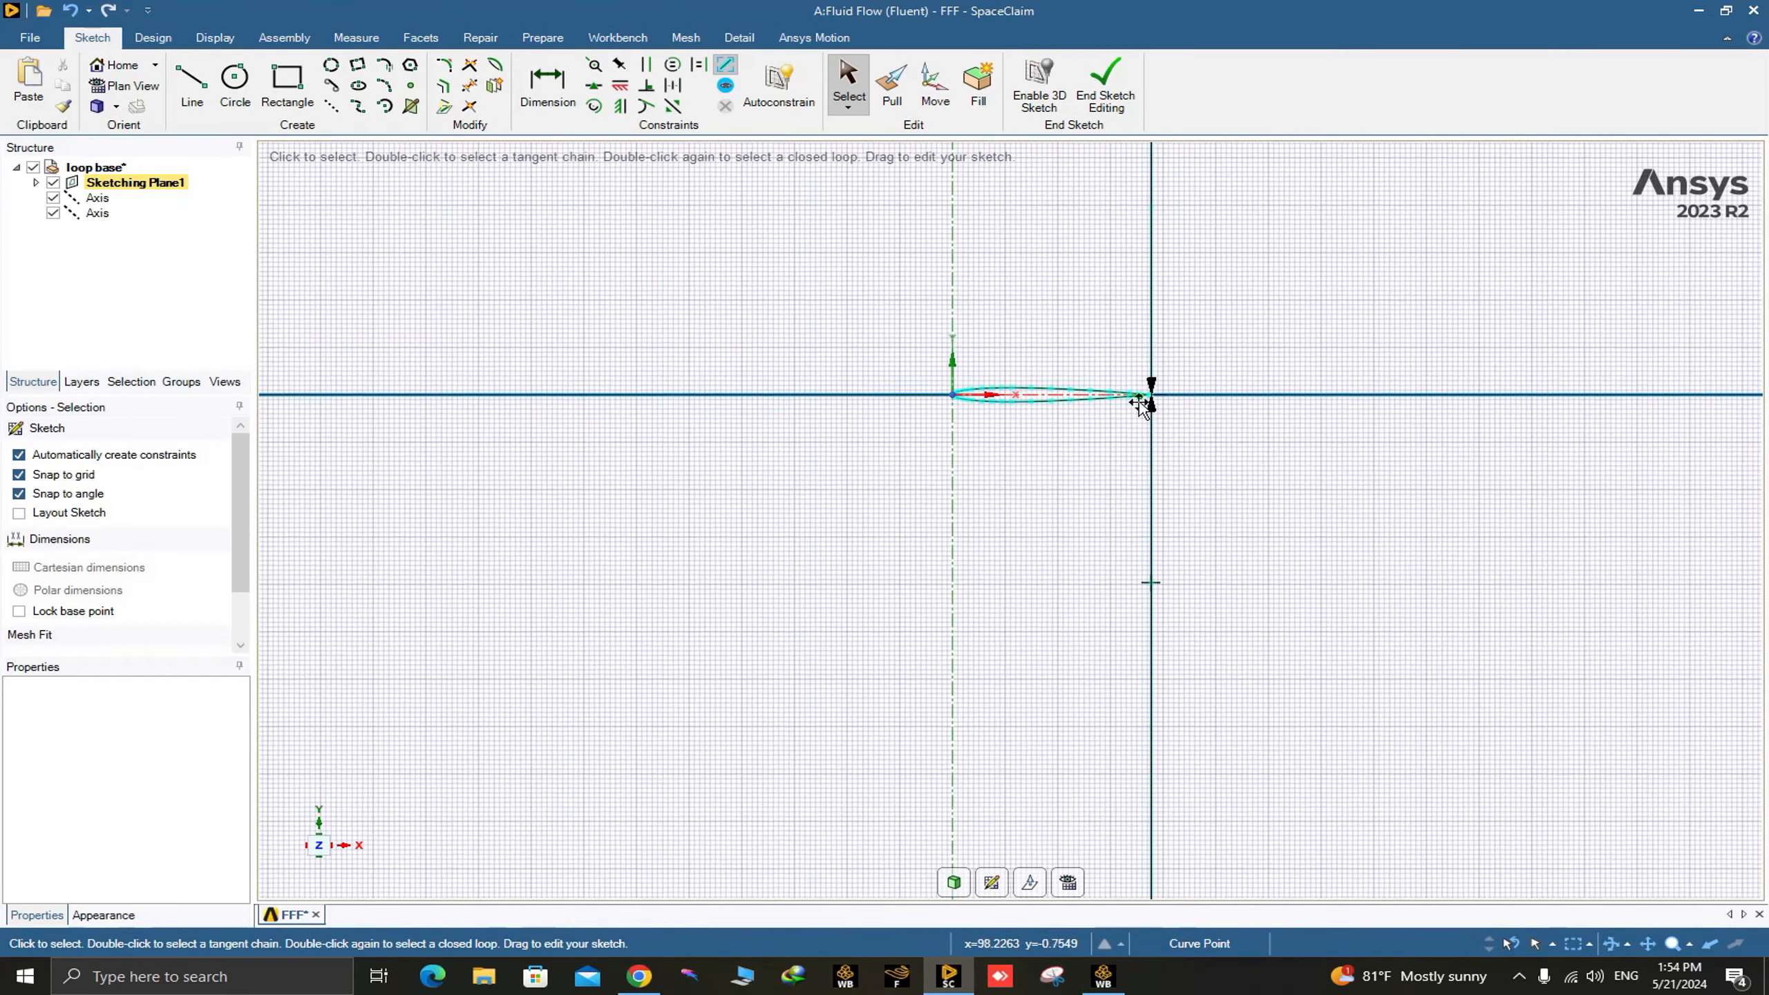
pyautogui.scroll(-3, 1338, 398)
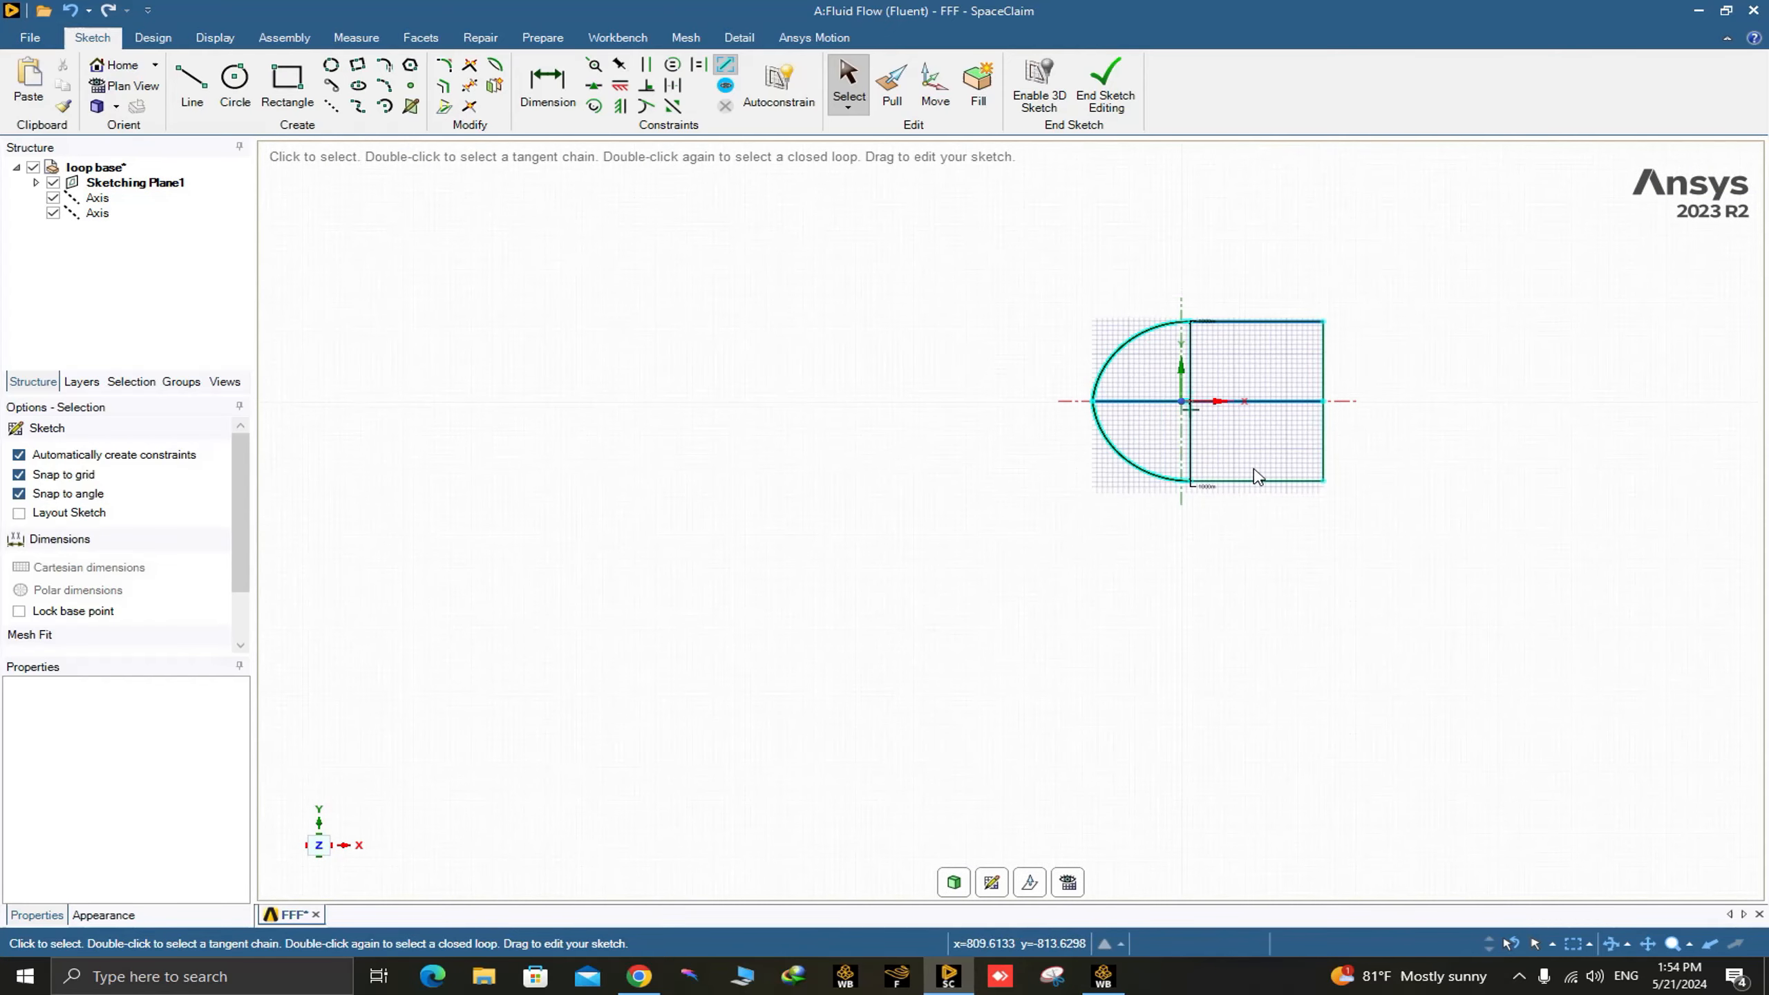
pyautogui.keyDown('shift'); pyautogui.moveTo(1174, 526); pyautogui.dragTo(997, 574, button='middle'); pyautogui.keyUp('shift')
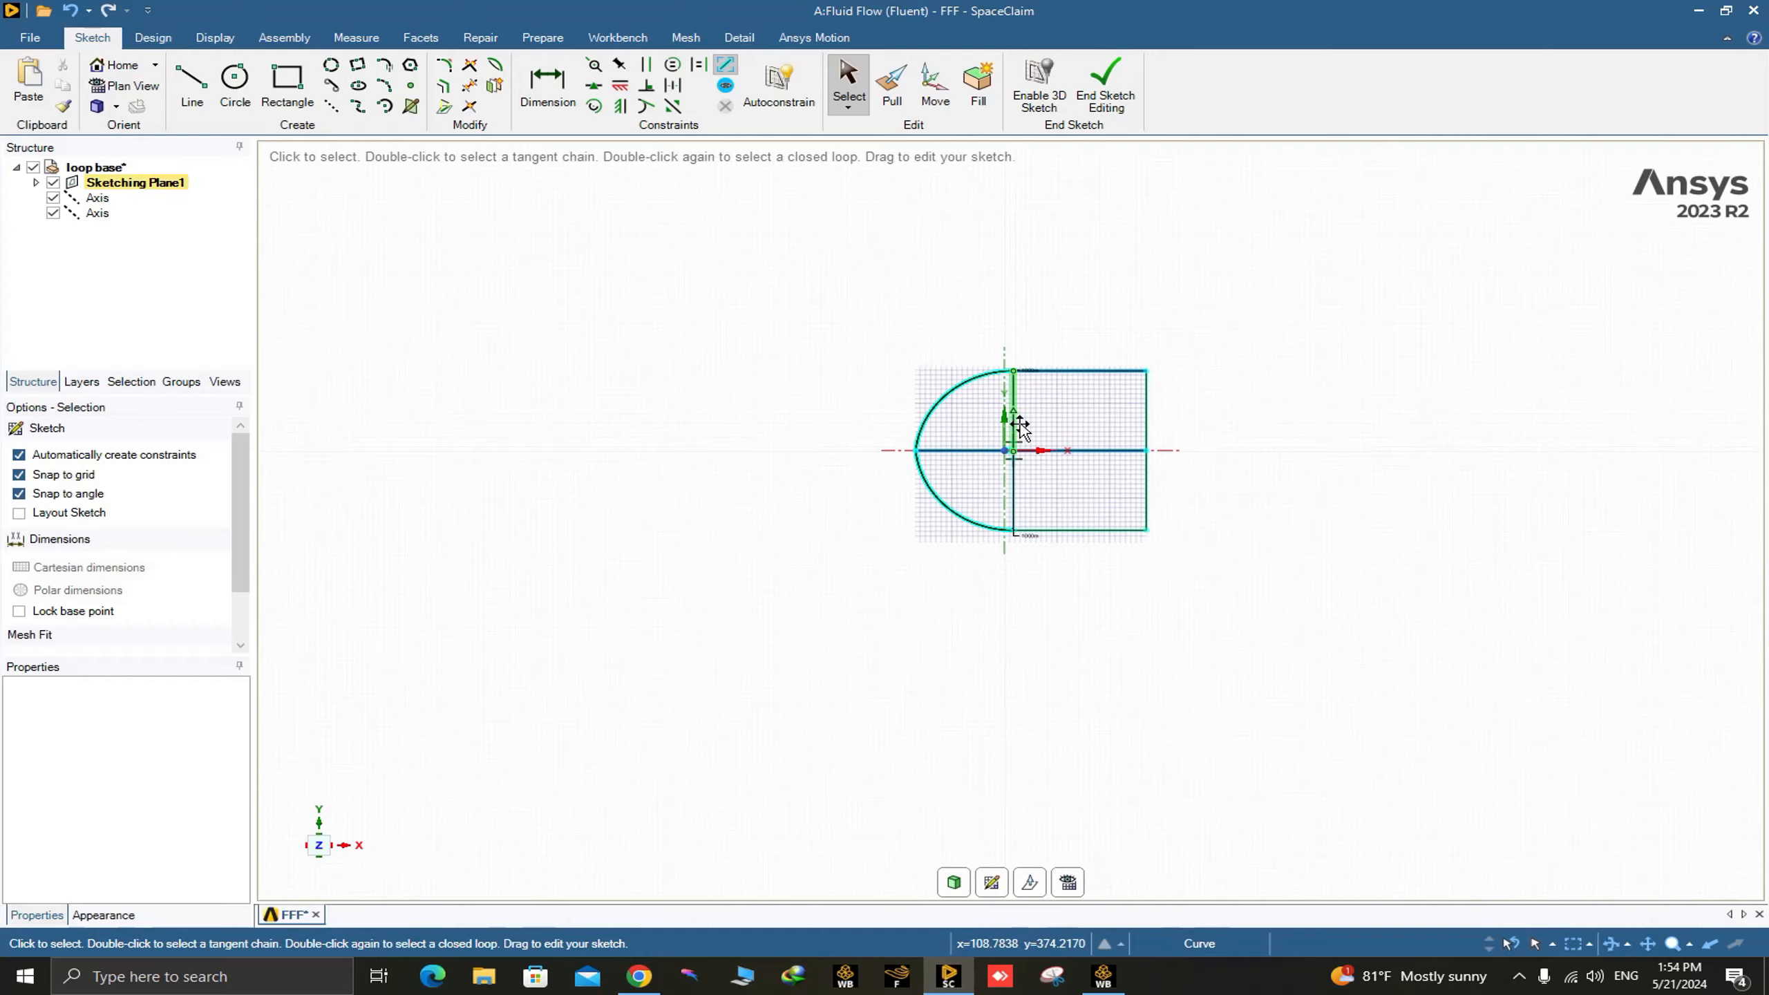
pyautogui.scroll(5, 1018, 451)
pyautogui.scroll(6, 1019, 452)
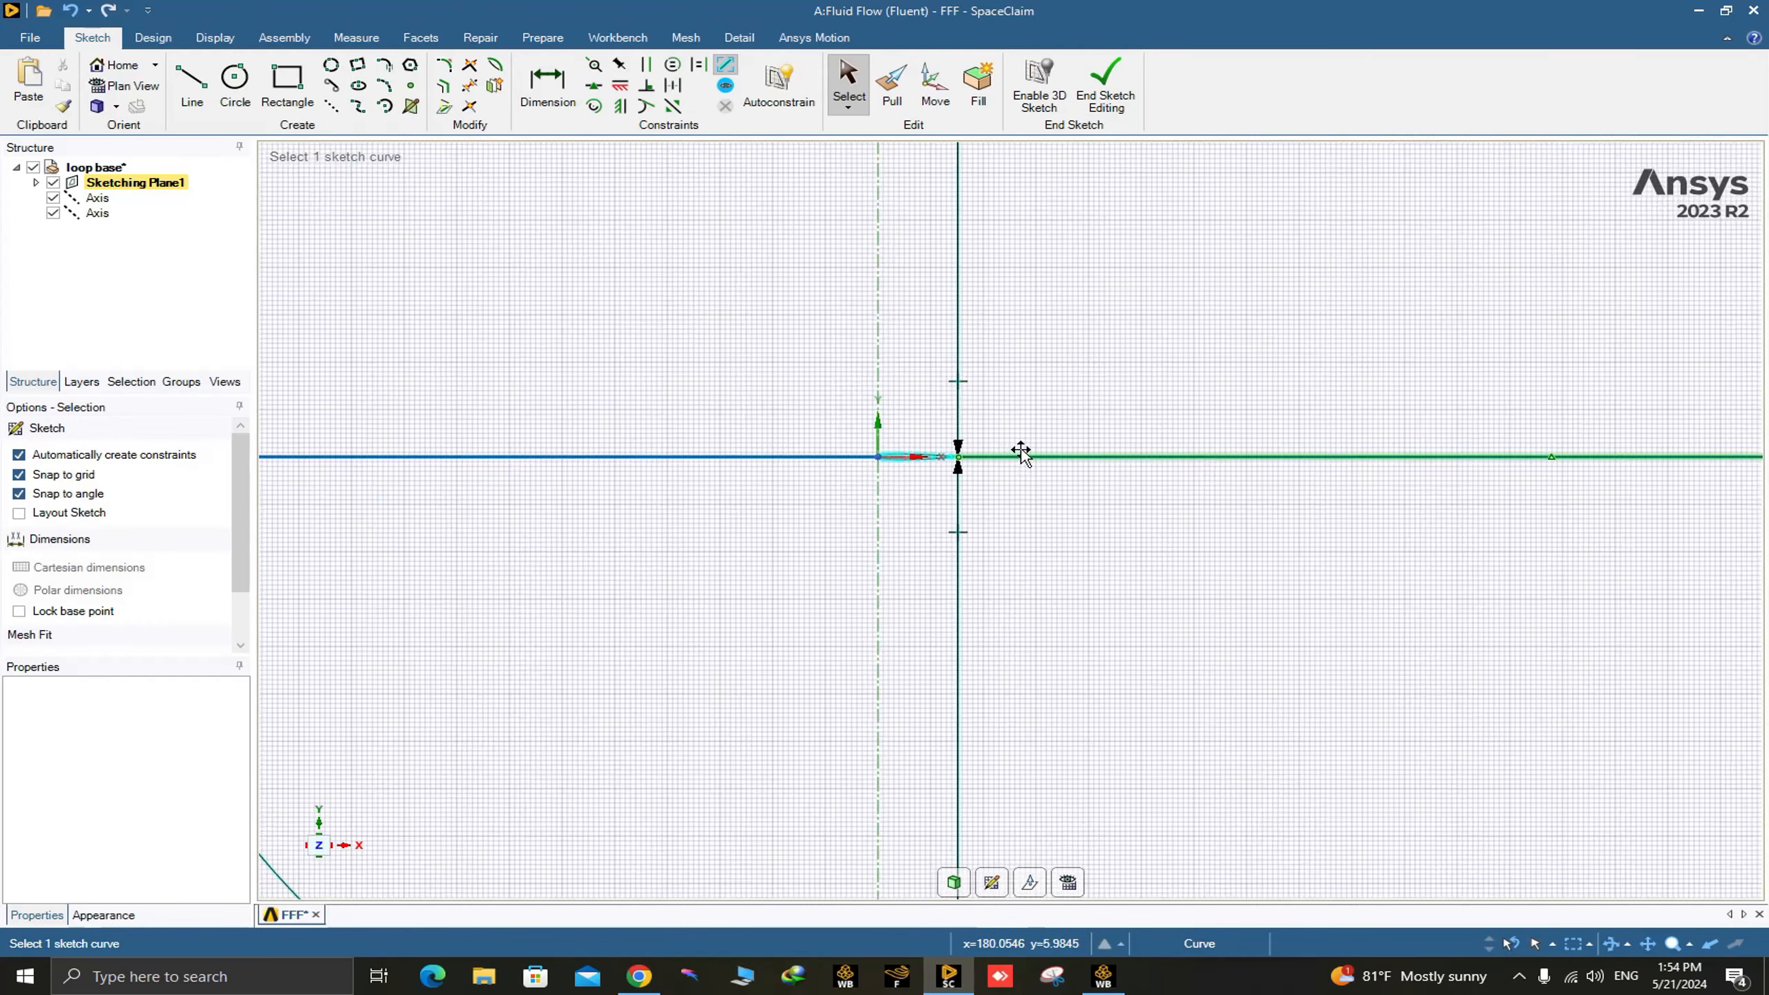
pyautogui.scroll(5, 808, 468)
pyautogui.scroll(-10, 804, 470)
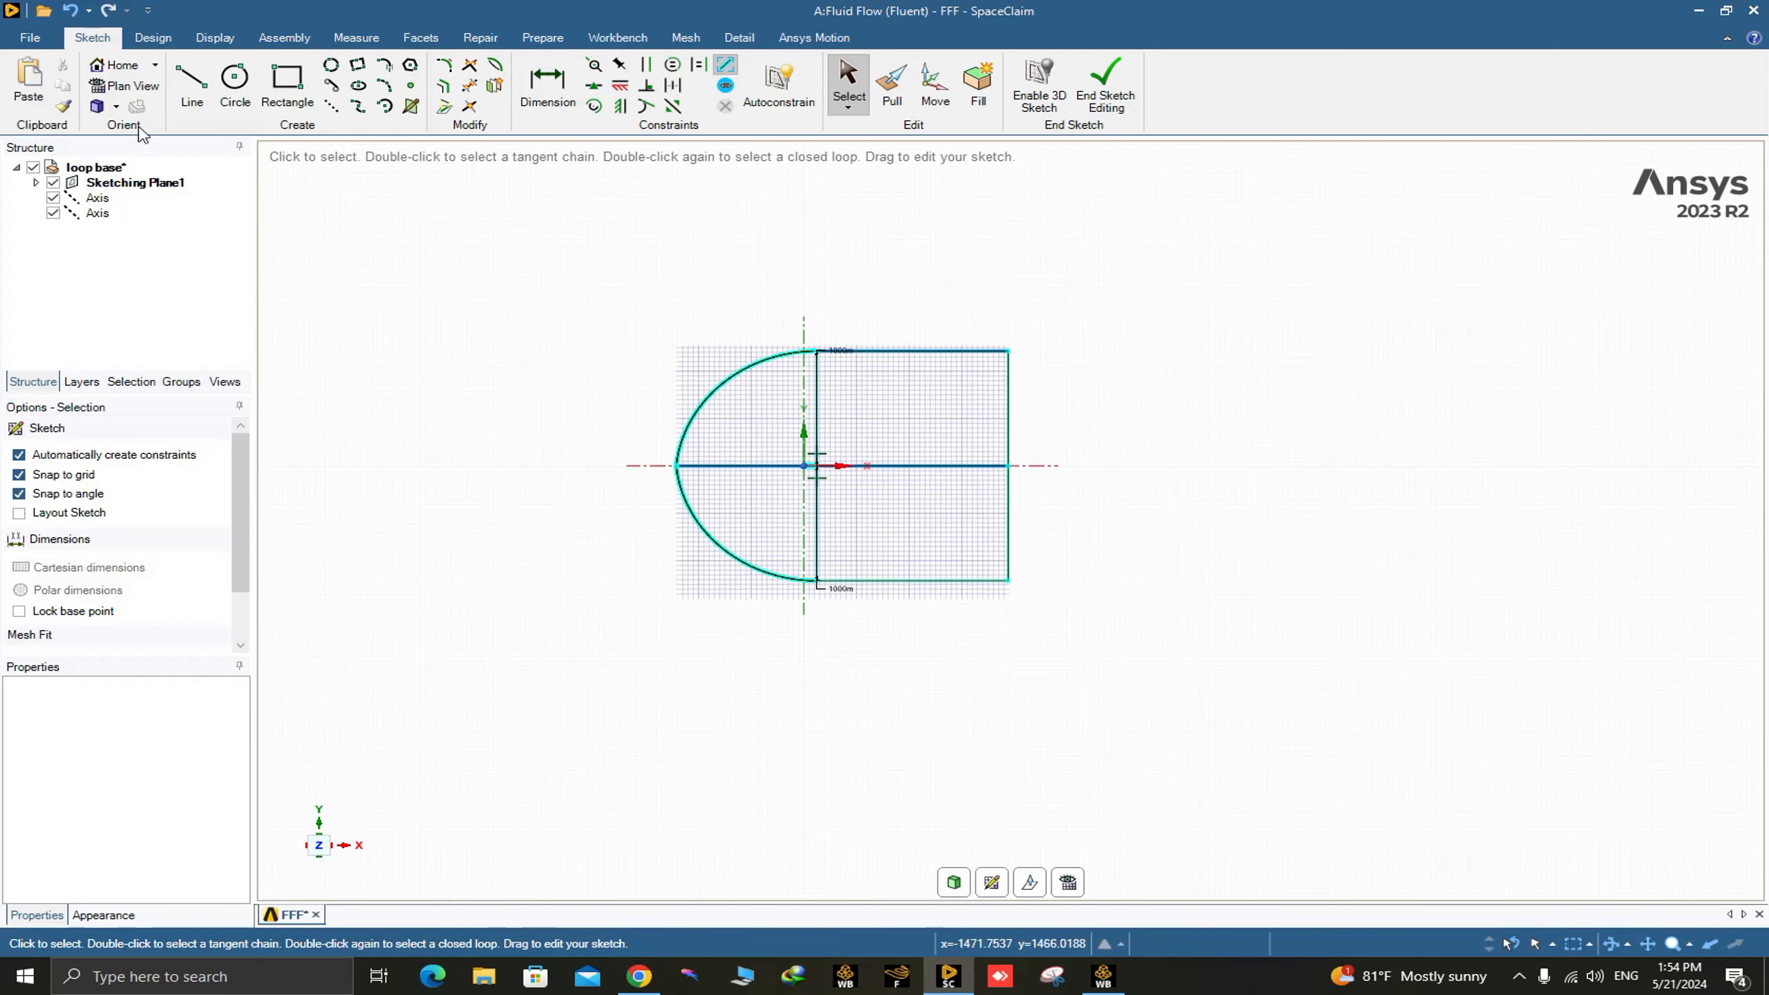
# Convert the closed airfoil and flow domain sketch into a surface body with the Pull tool.
pyautogui.click(160, 38)
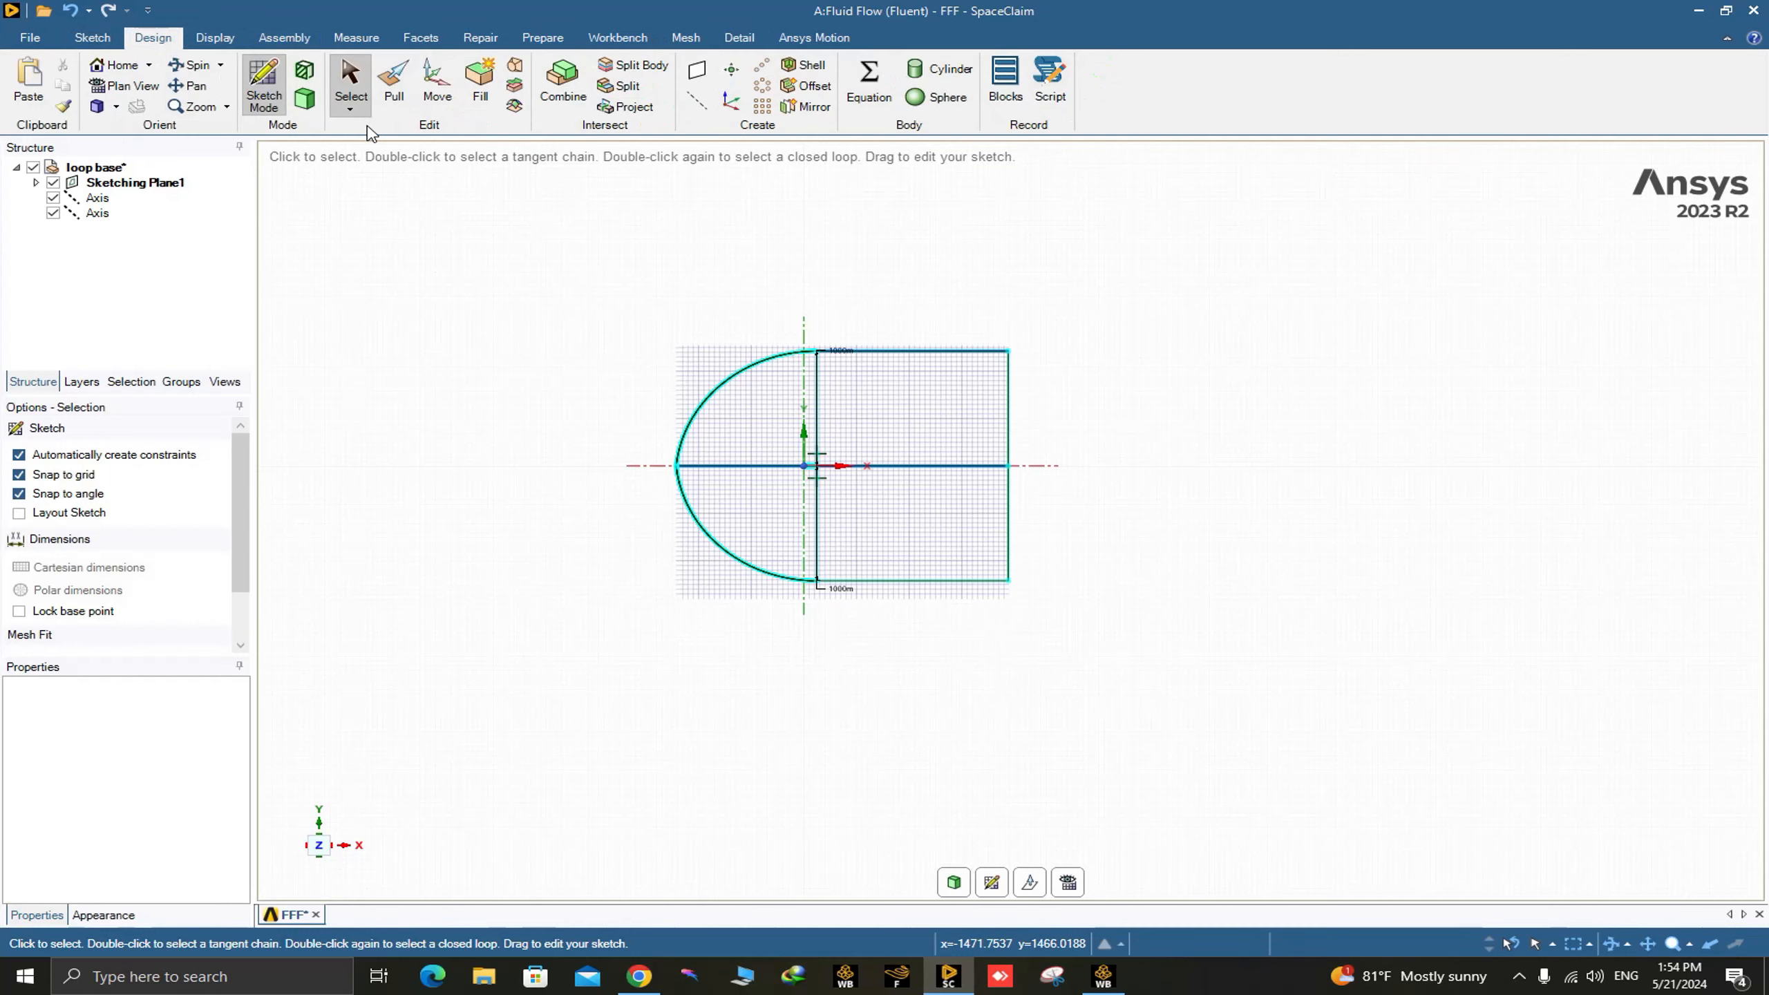
pyautogui.click(394, 89)
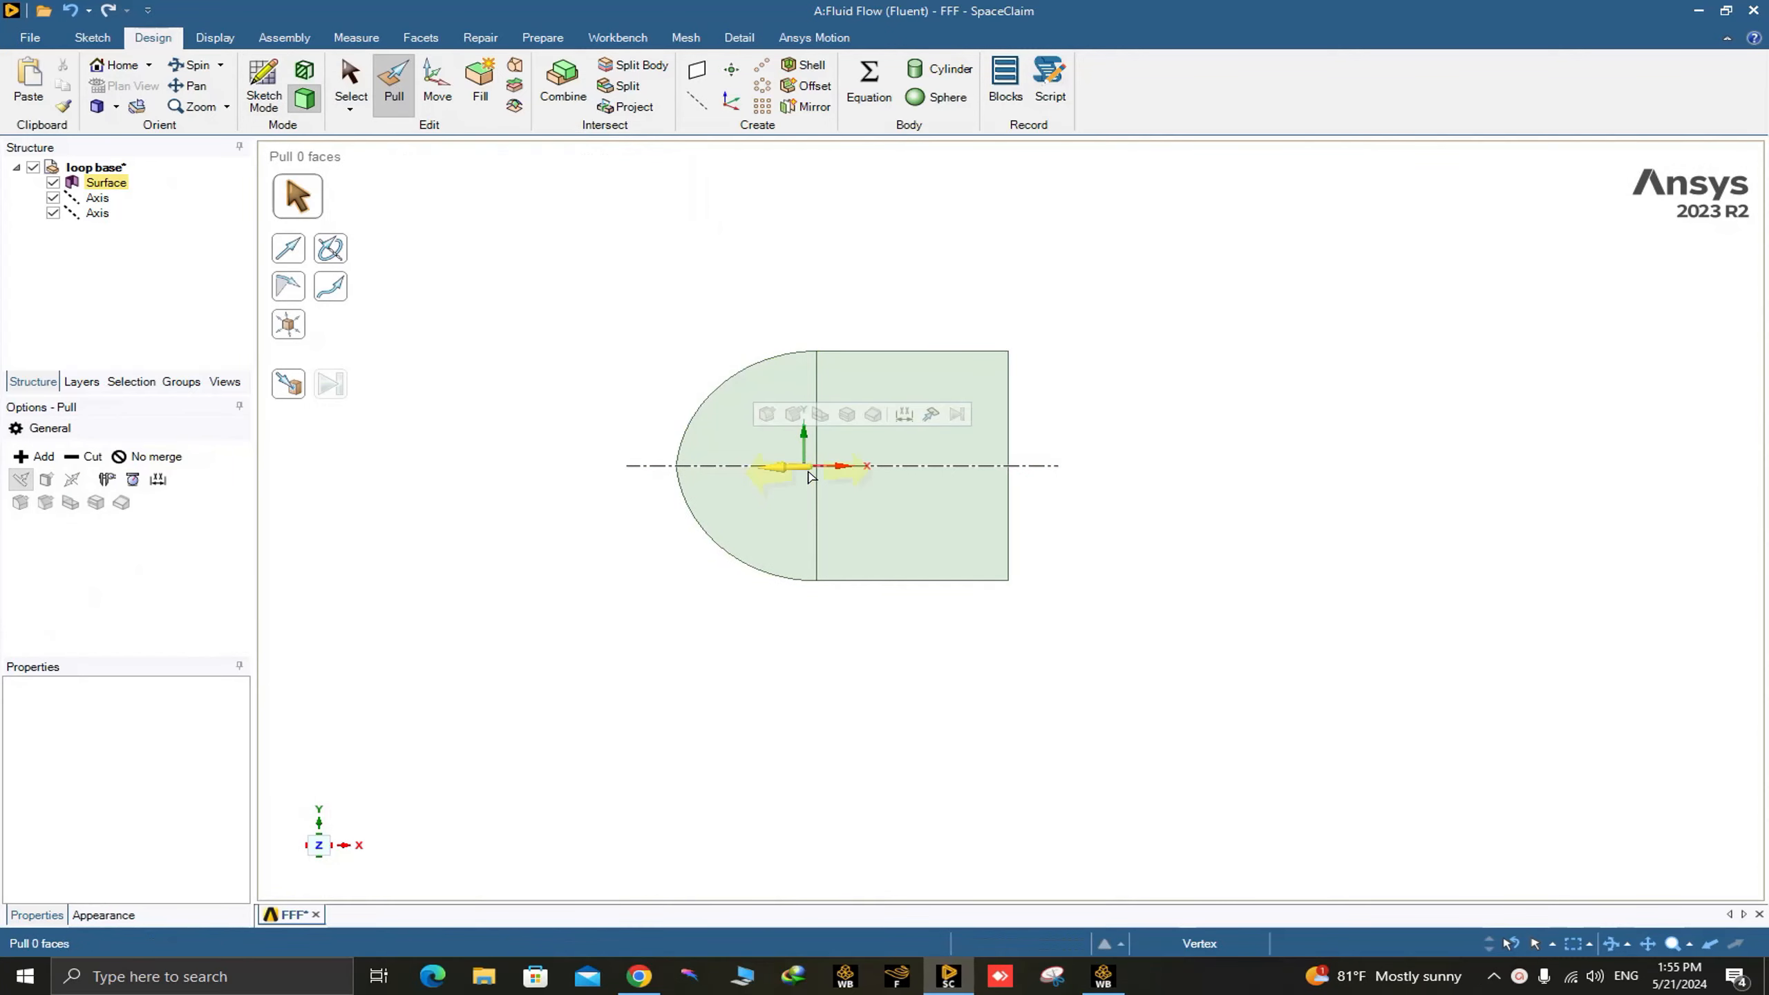
pyautogui.scroll(14, 804, 469)
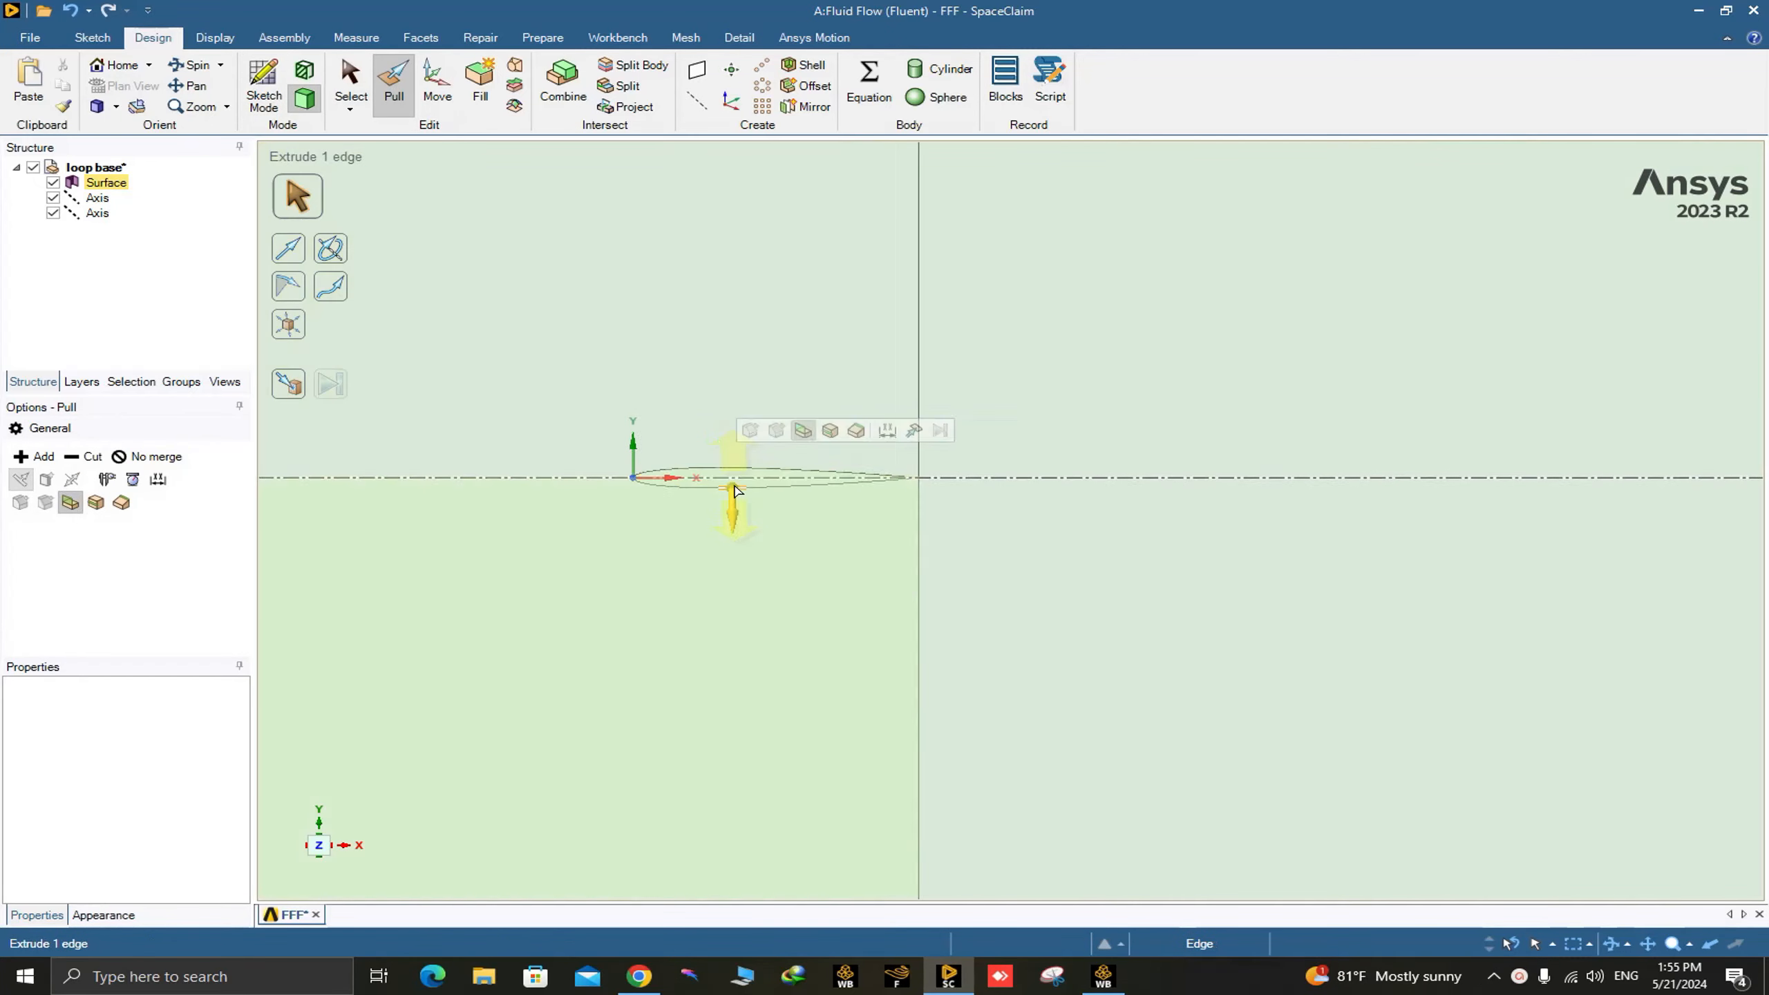
pyautogui.scroll(-14, 724, 481)
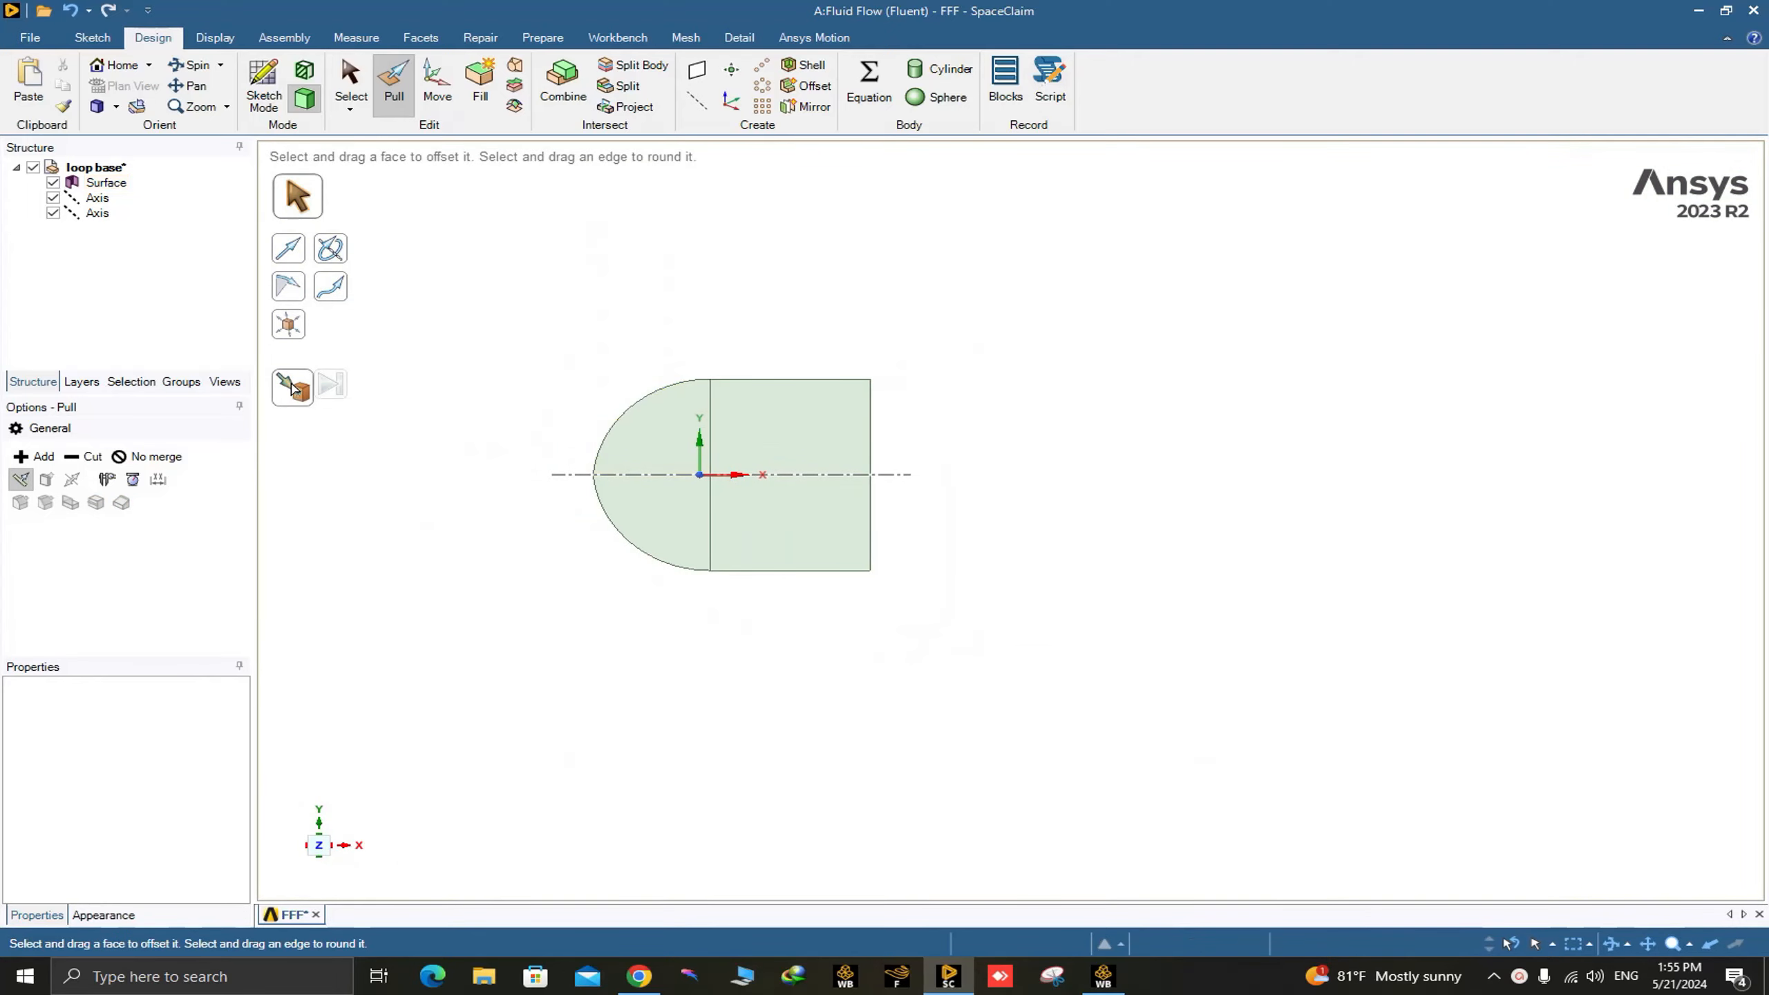
# Start scaling the body, with the anchor point at the flow domain's upstream tip.
pyautogui.click(293, 331)
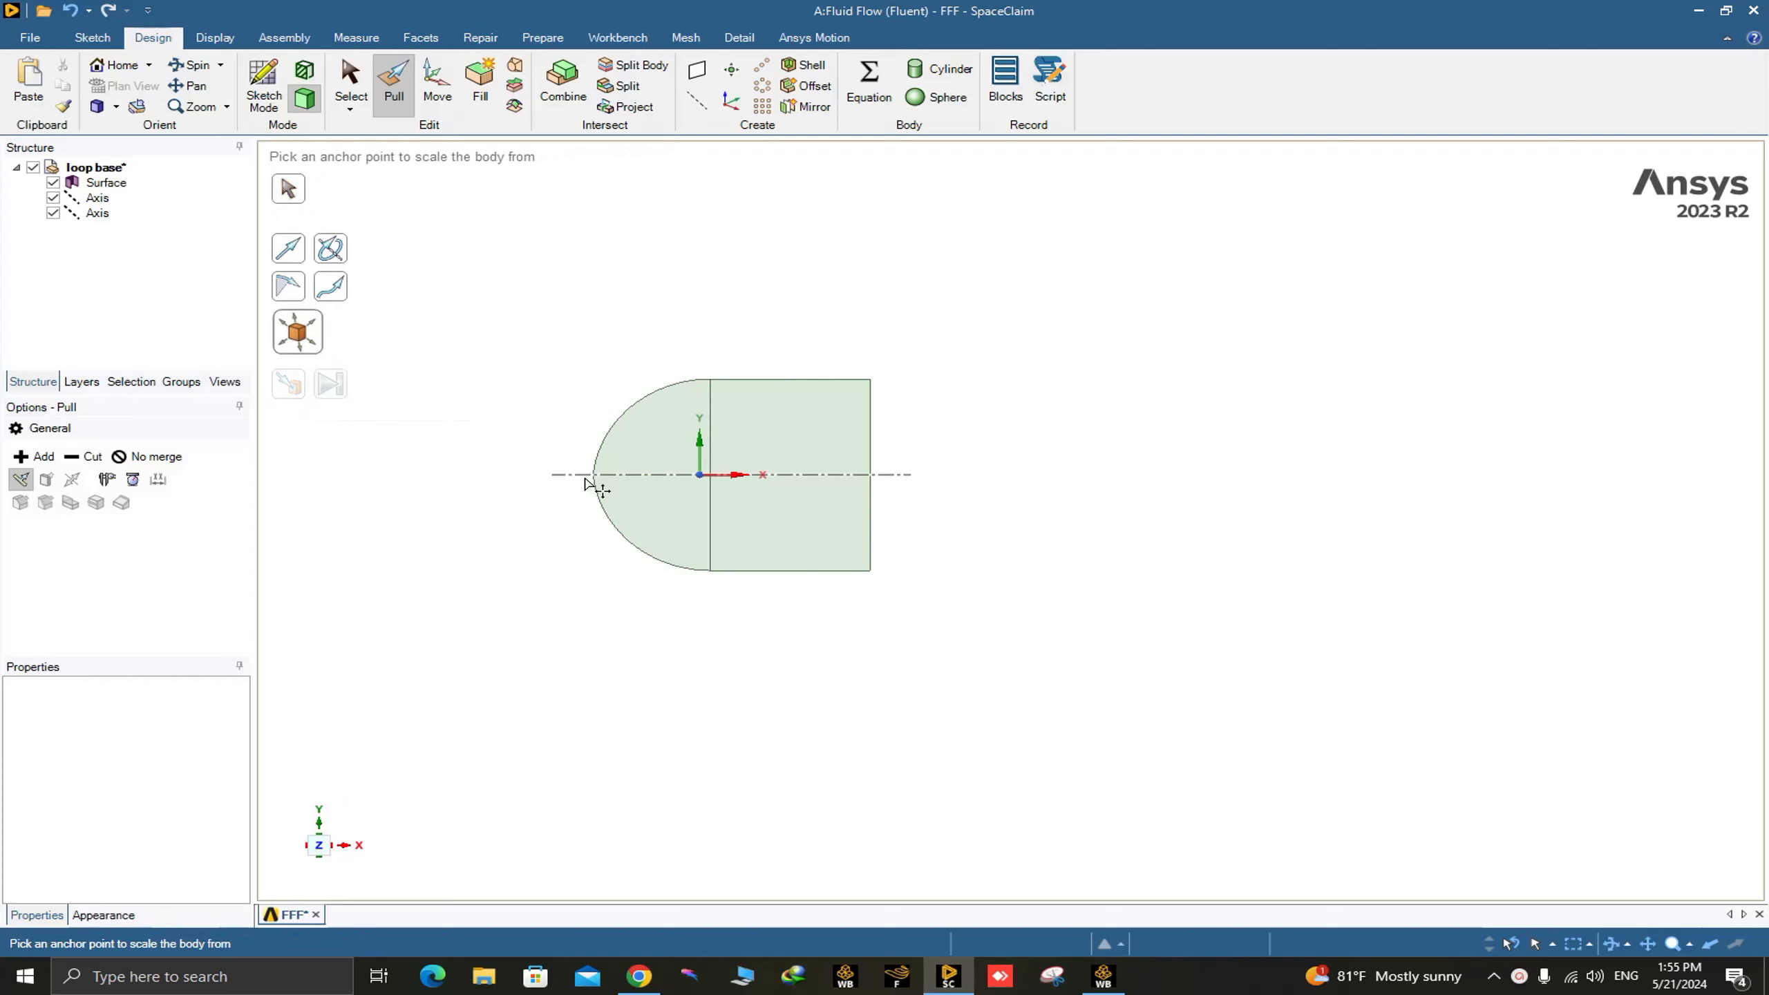
pyautogui.scroll(5, 596, 486)
pyautogui.scroll(-3, 731, 466)
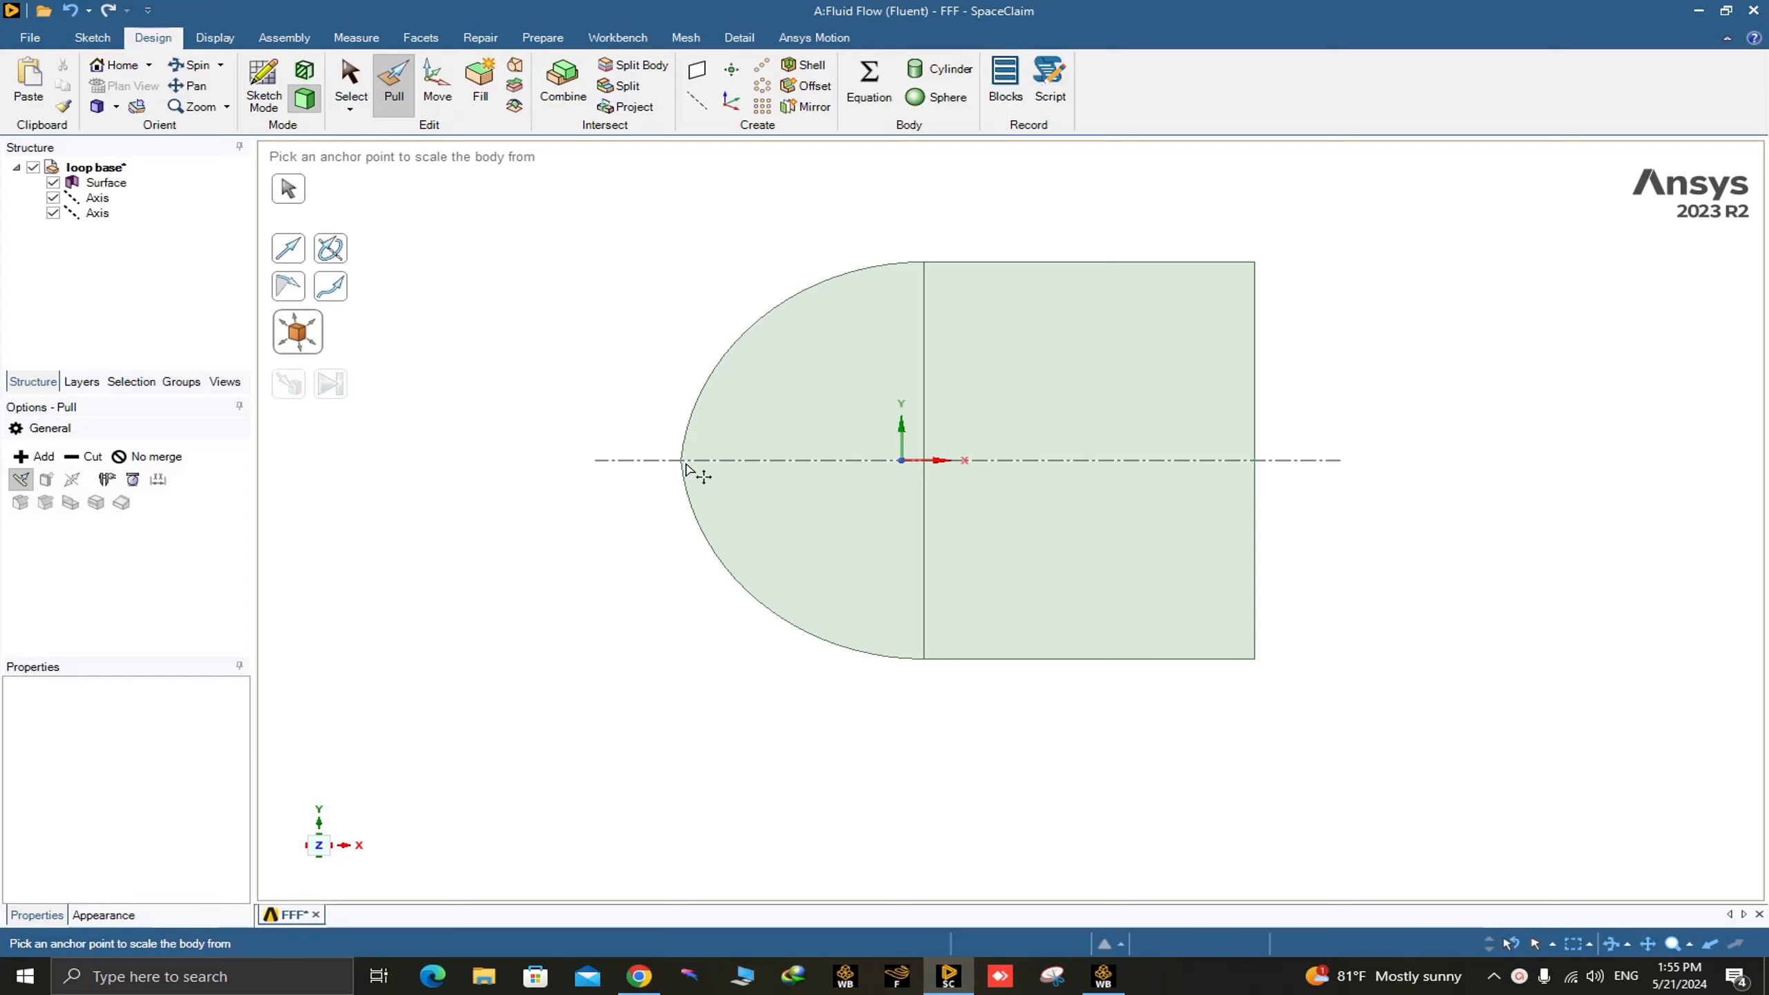
pyautogui.scroll(3, 687, 469)
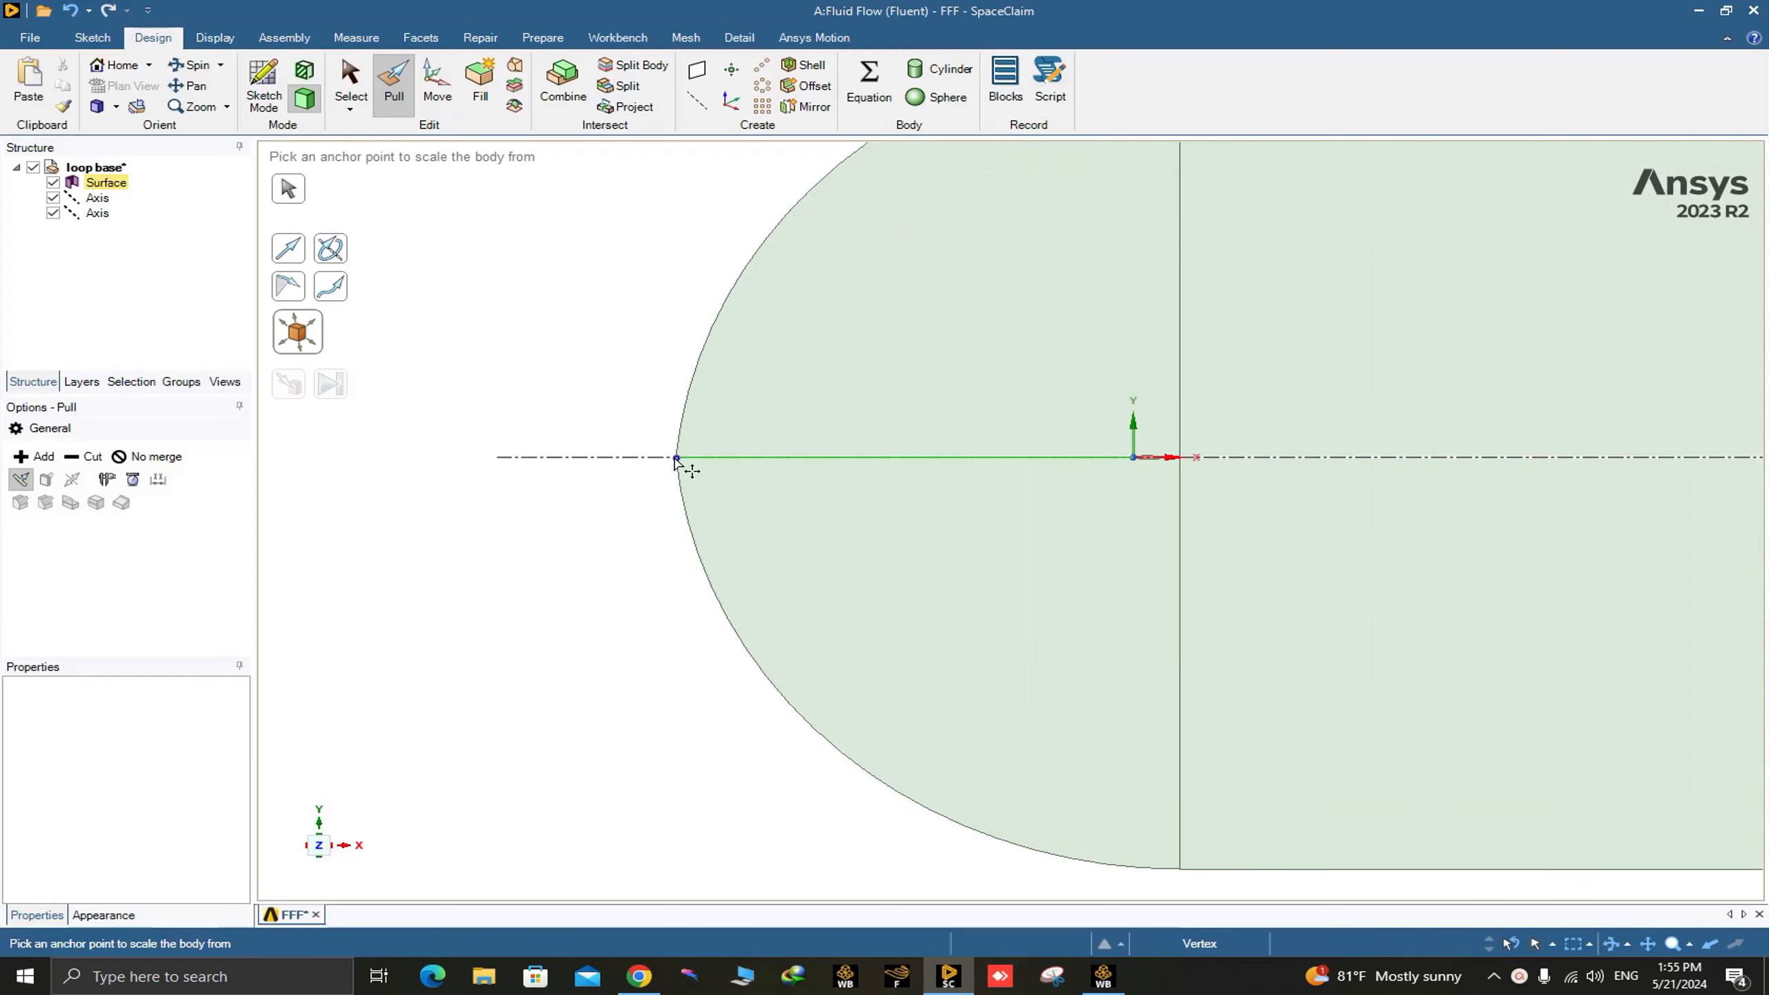
pyautogui.click(676, 459)
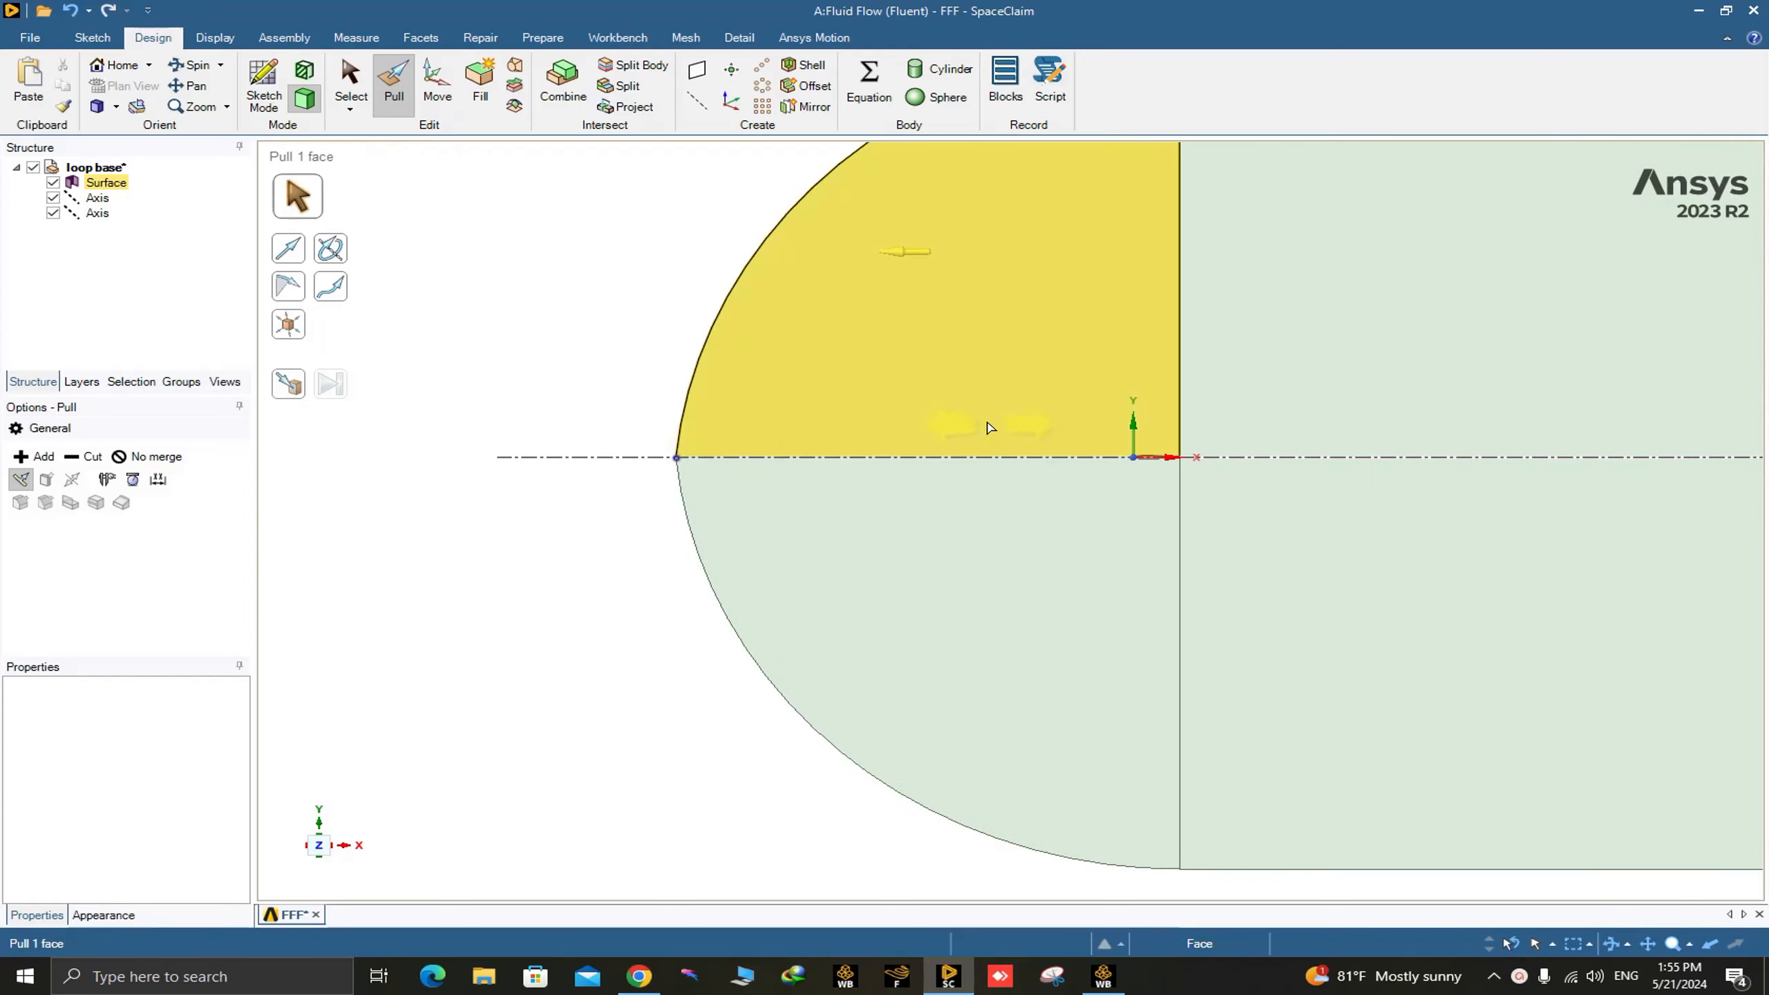
# Scale the whole flow domain surface body by a factor of 1/100 about the anchor point, and leave the Pull tool.
pyautogui.scroll(-5, 1031, 472)
pyautogui.click(995, 440)
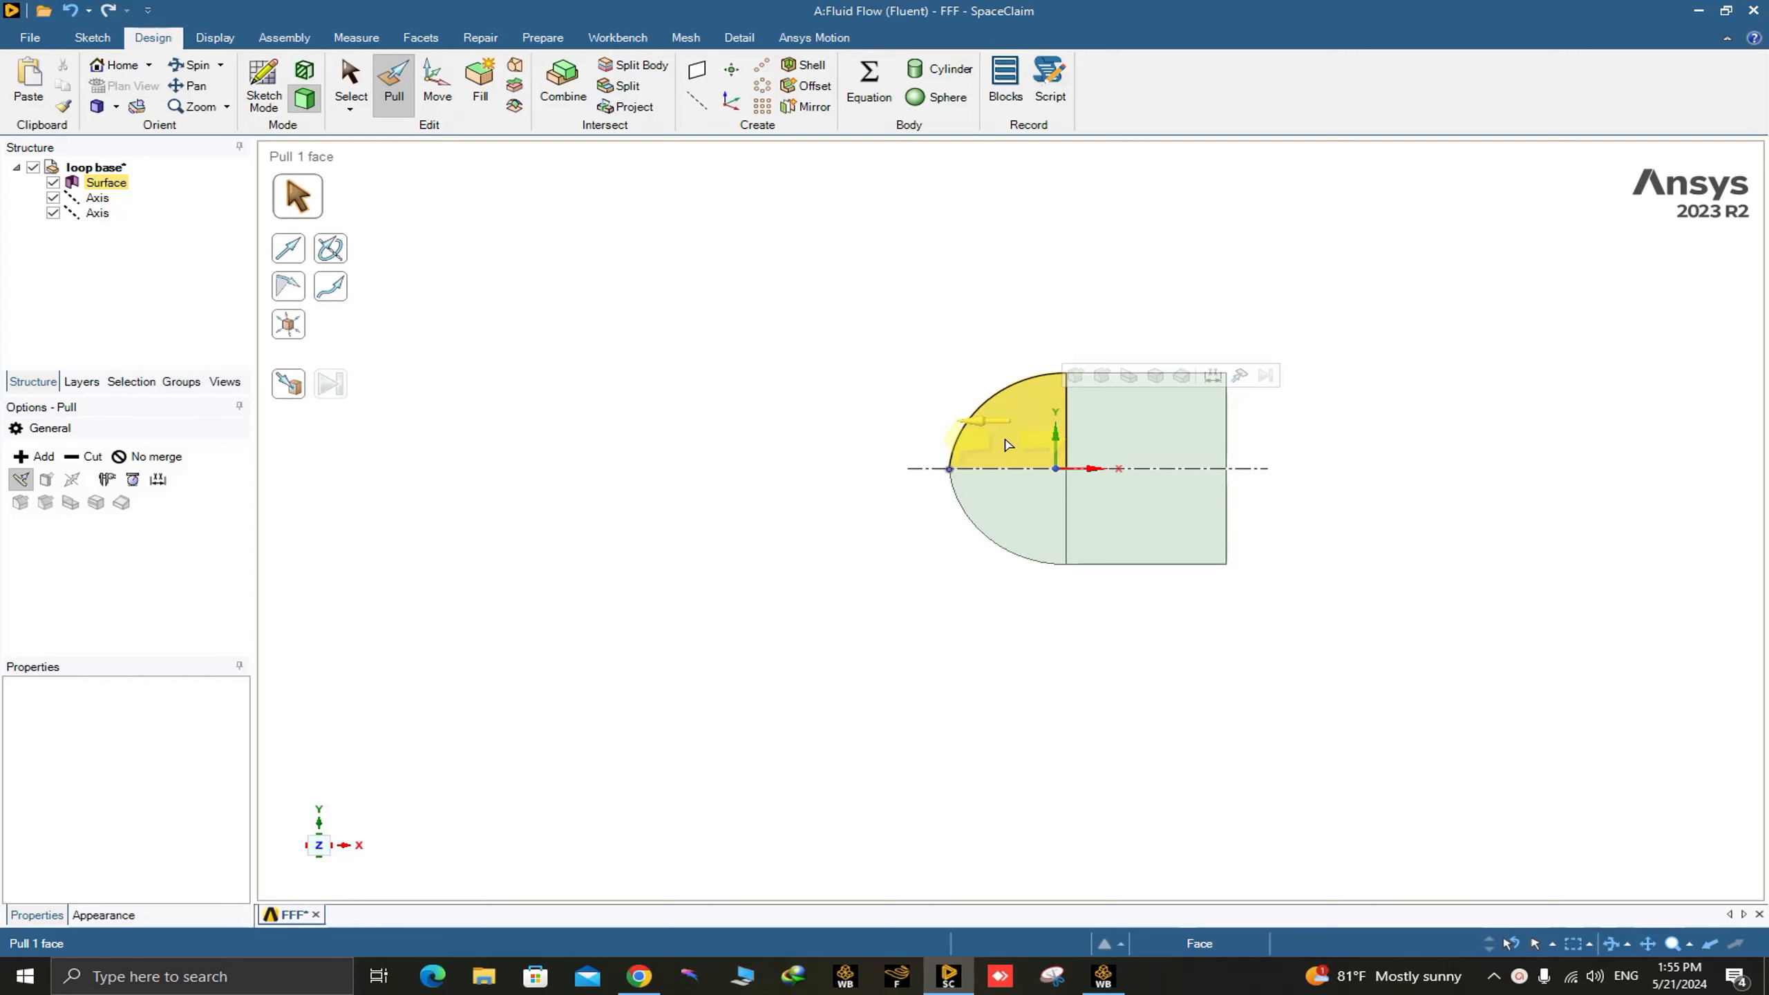
pyautogui.tripleClick(1006, 445)
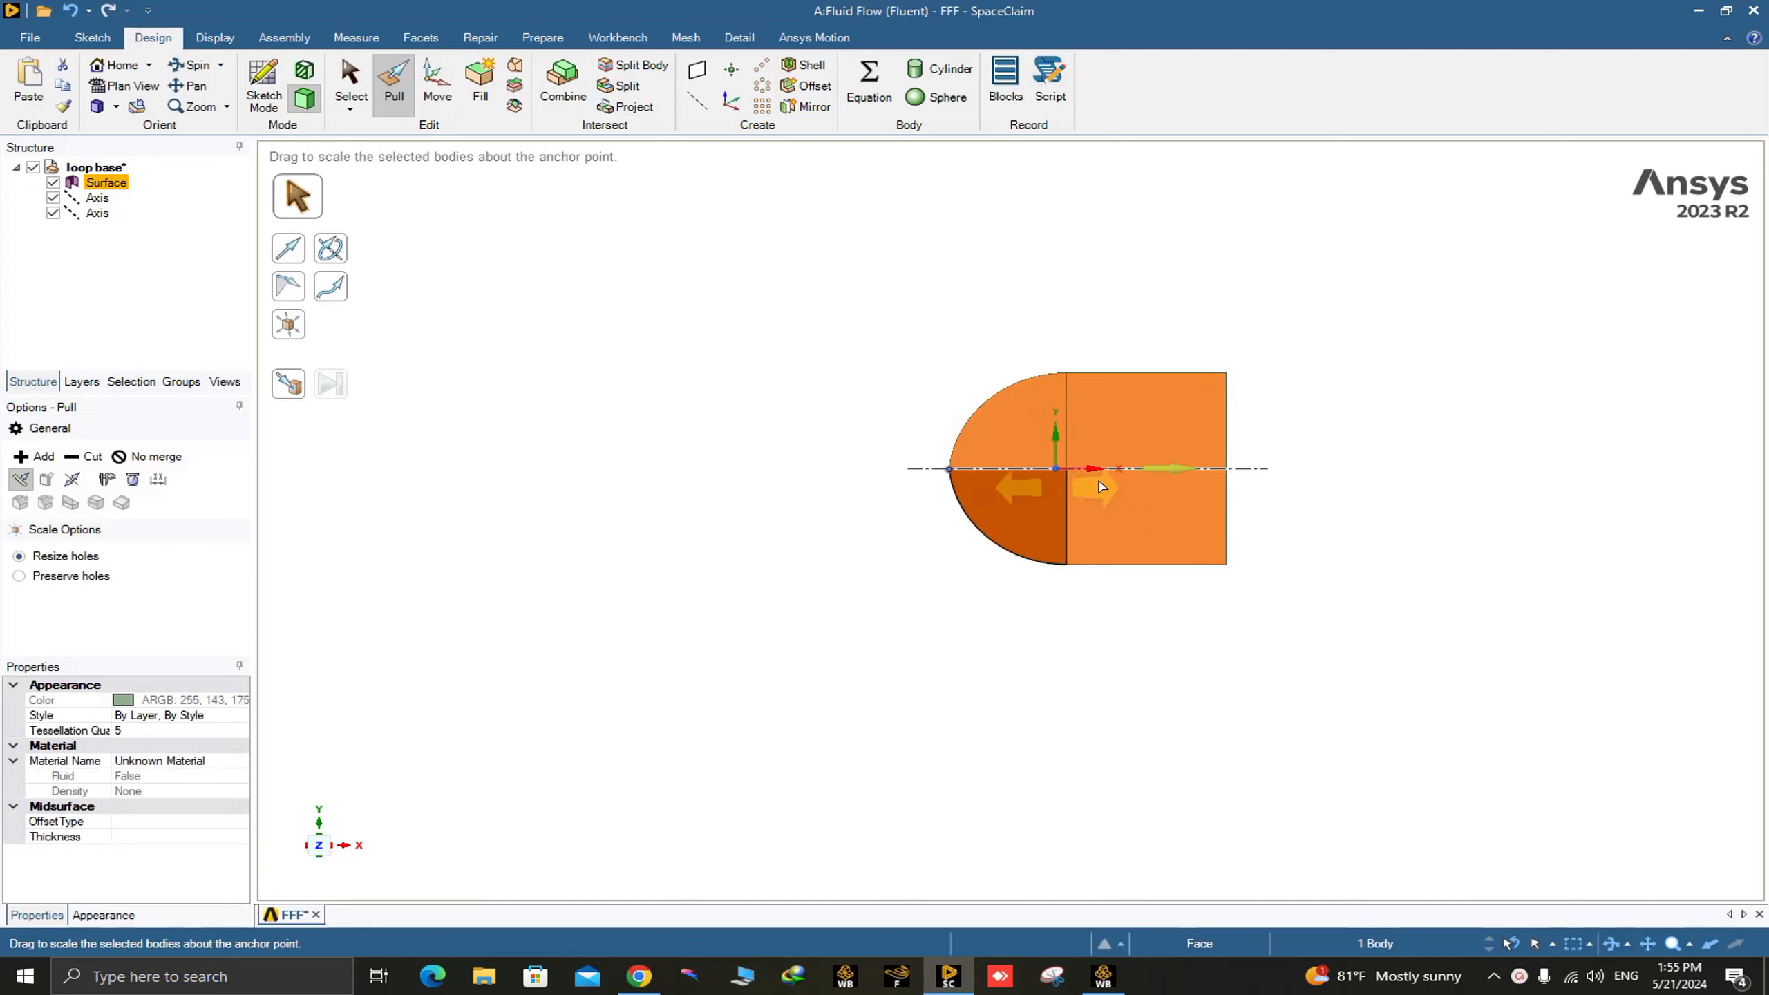
pyautogui.scroll(15, 1072, 492)
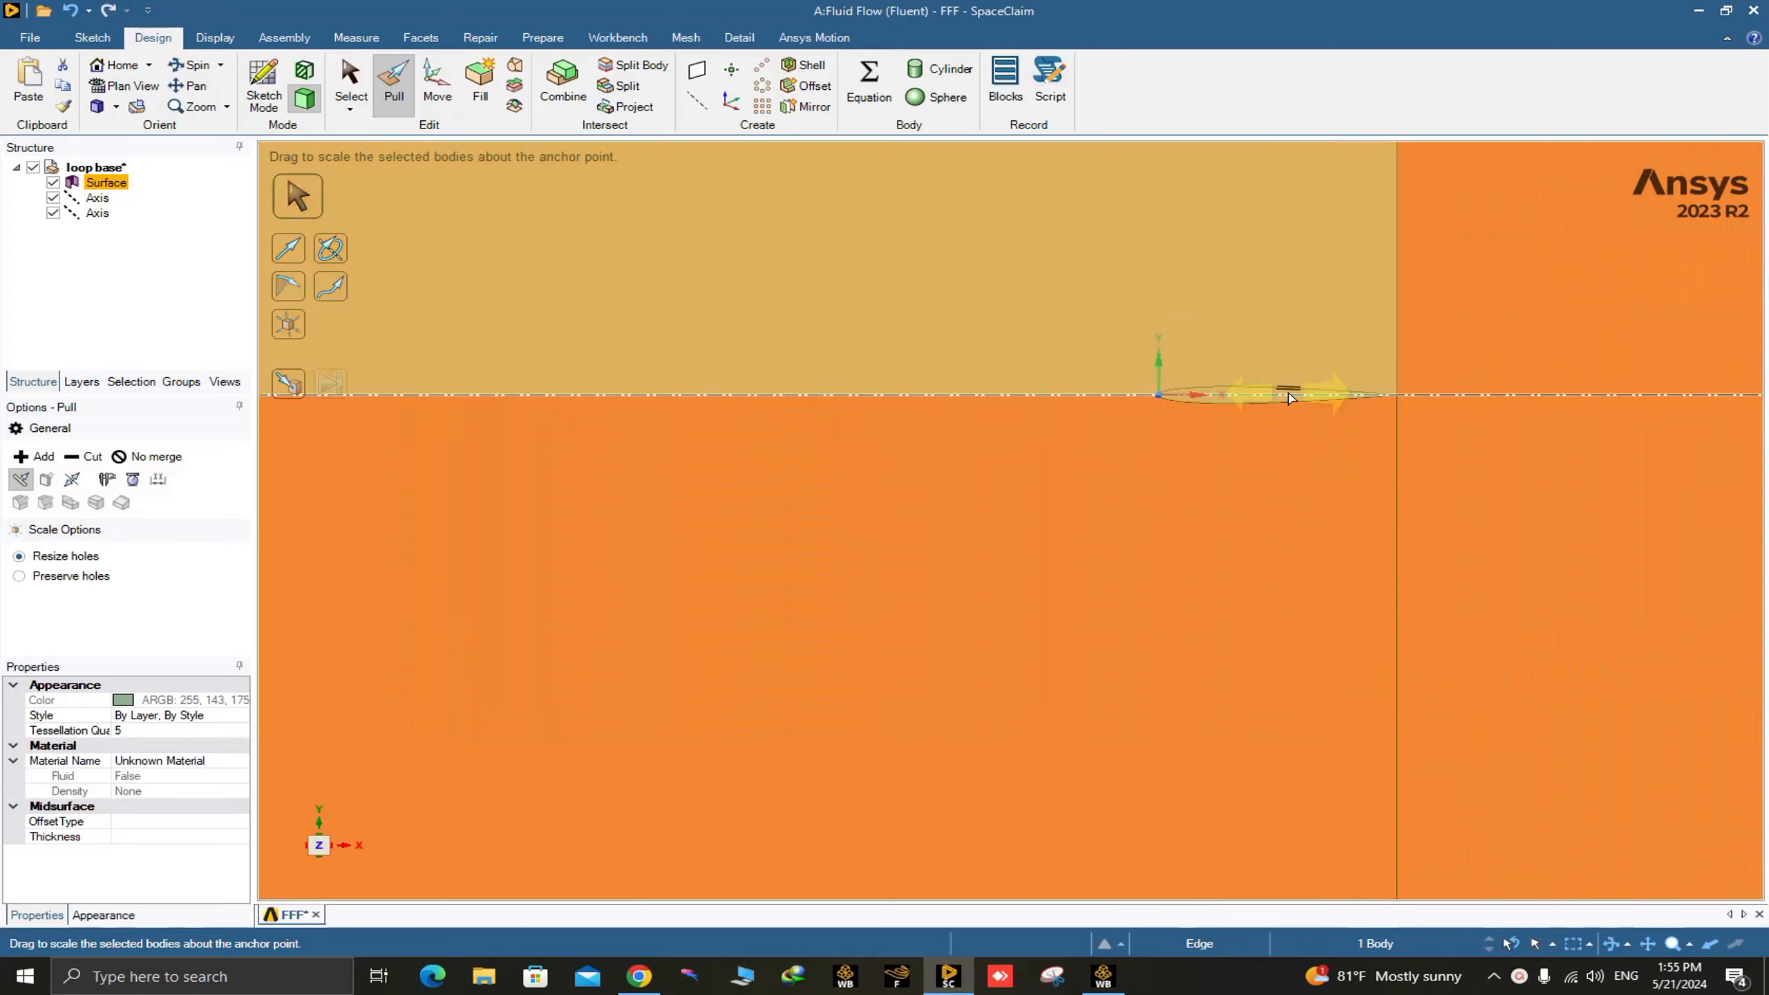
pyautogui.scroll(-9, 1283, 391)
pyautogui.scroll(-8, 1269, 386)
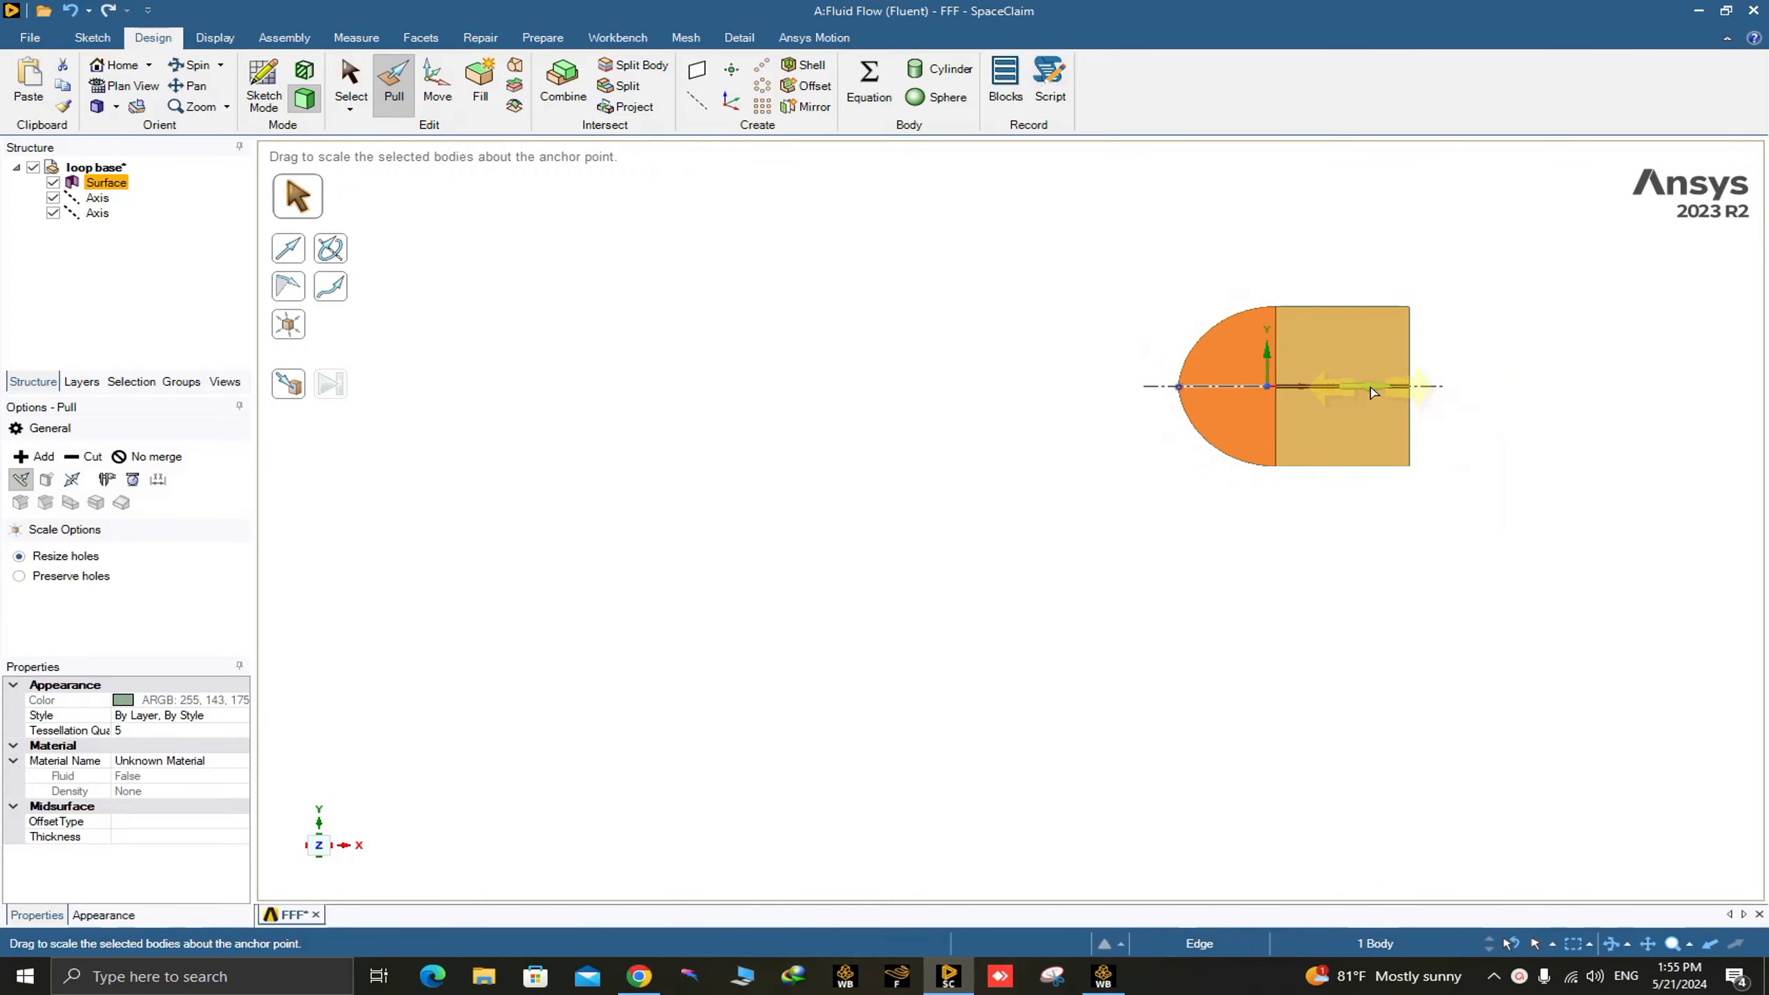
pyautogui.moveTo(1369, 390); pyautogui.dragTo(1331, 393)
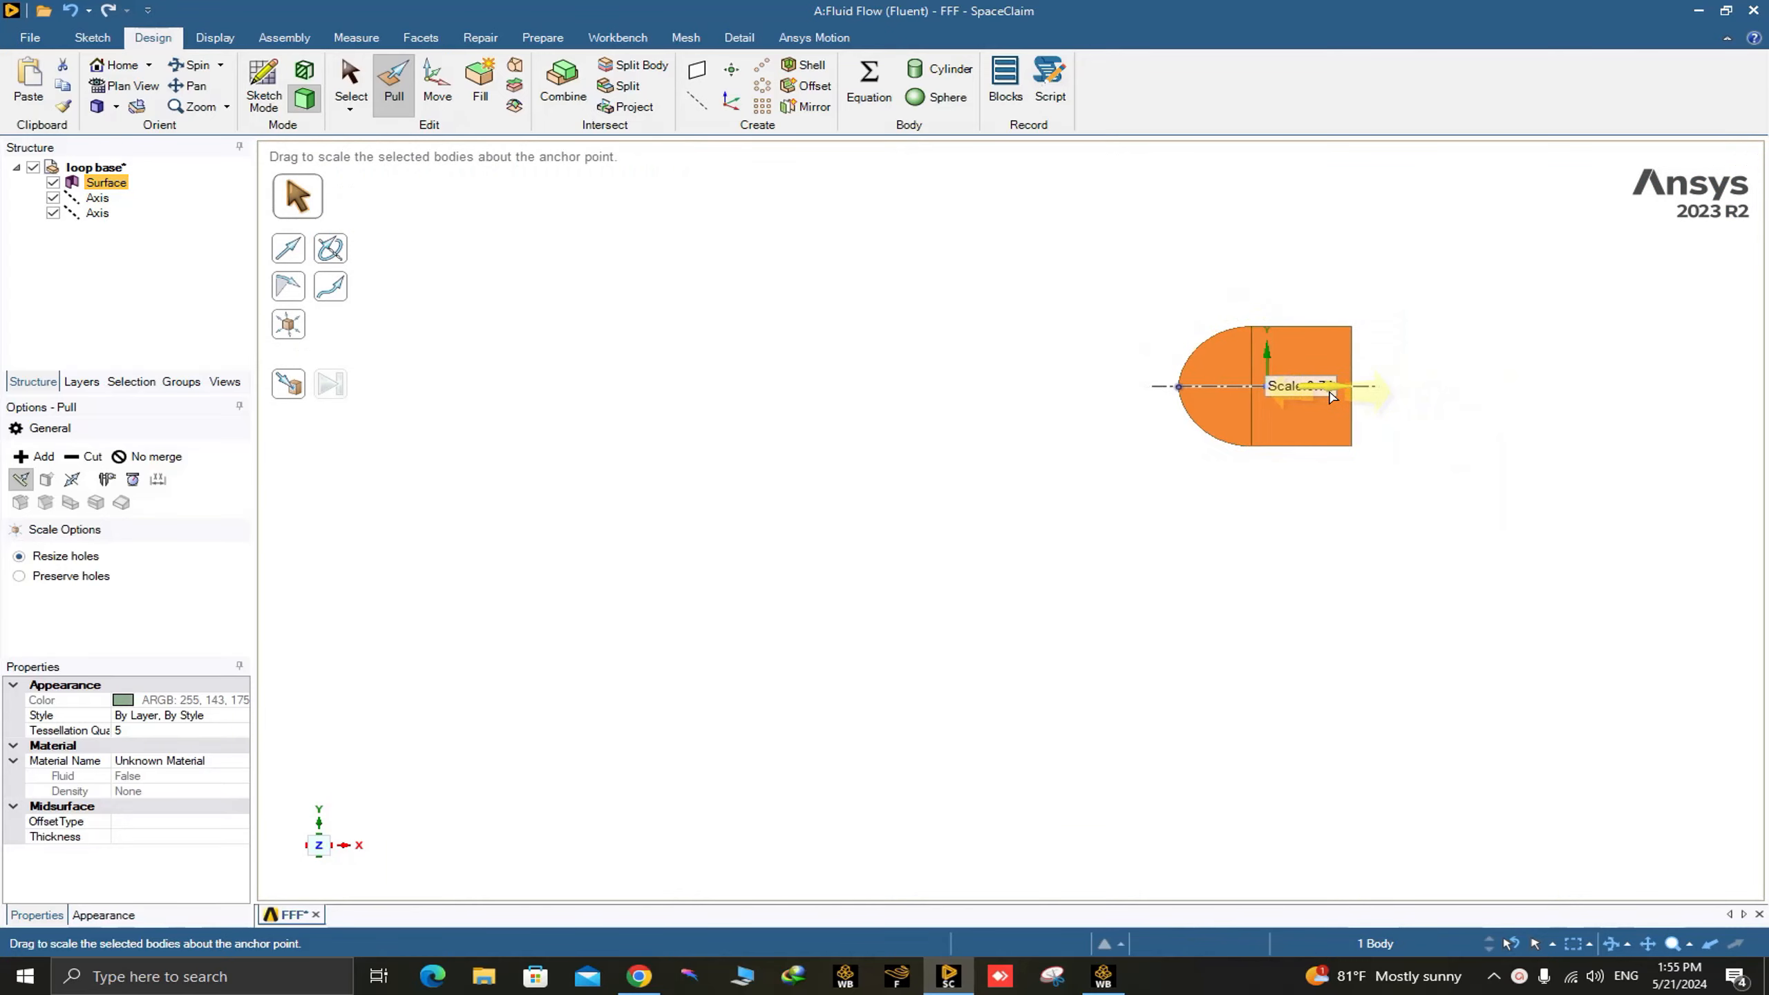
pyautogui.write('1')
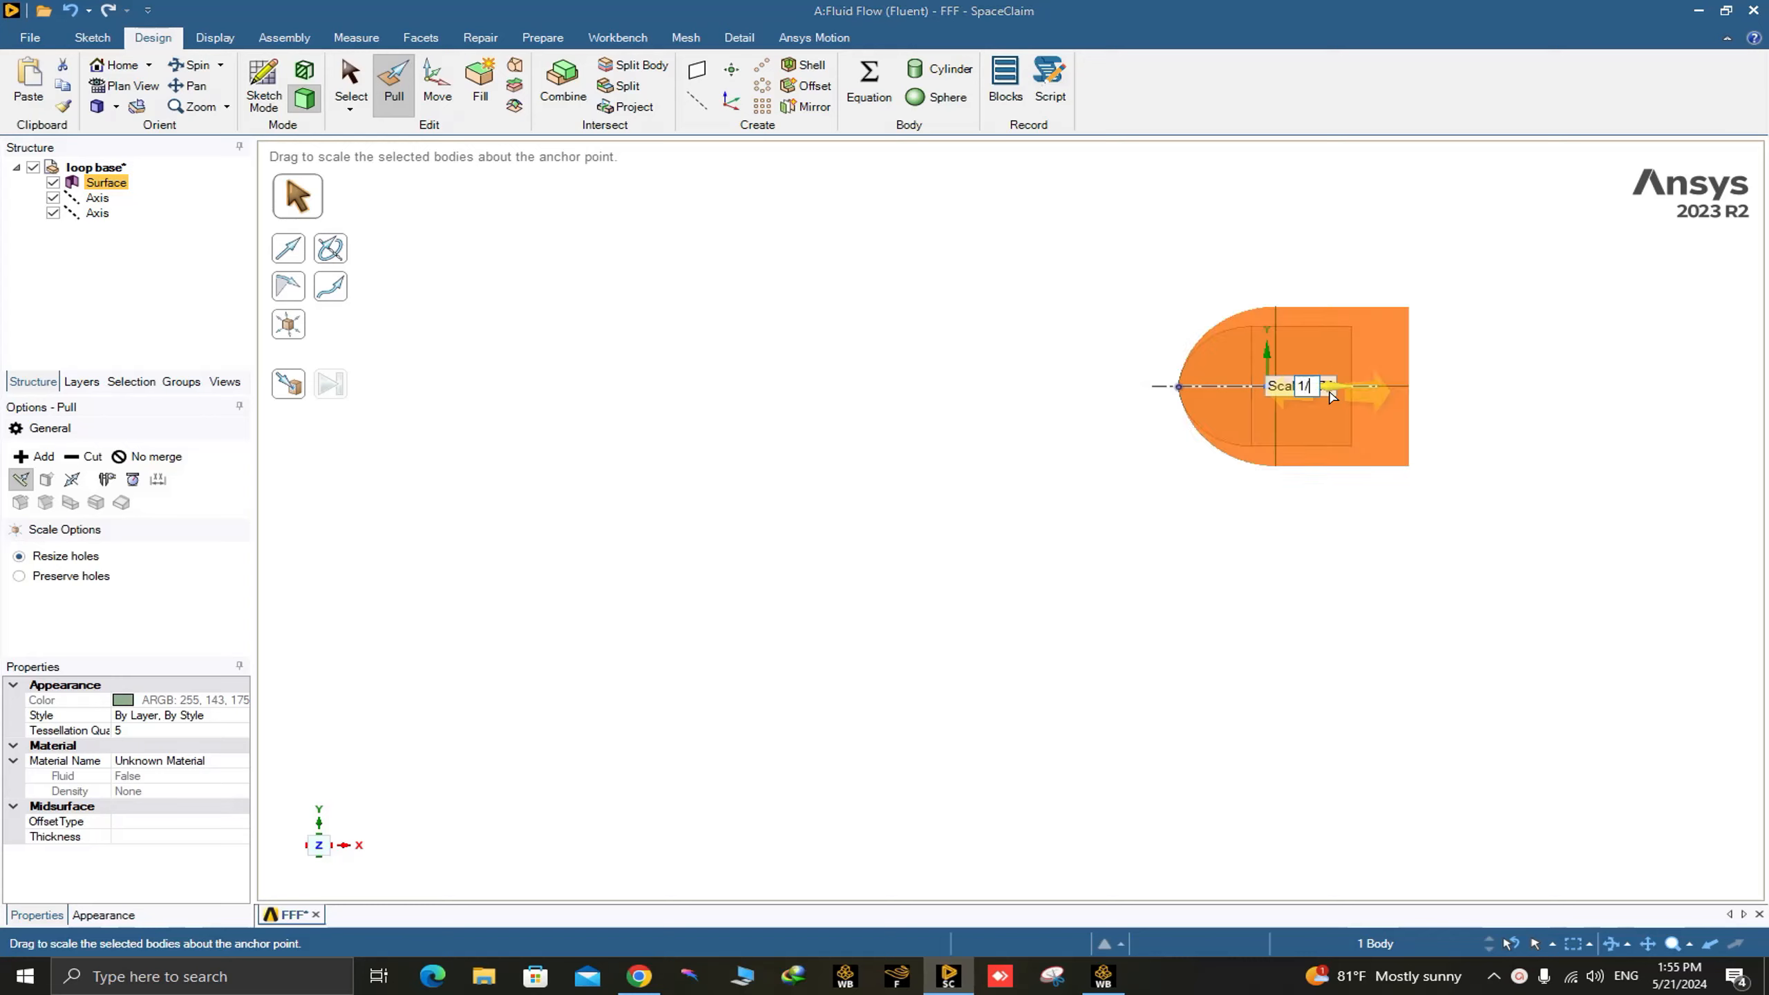
pyautogui.write('/100')
pyautogui.press('Return')
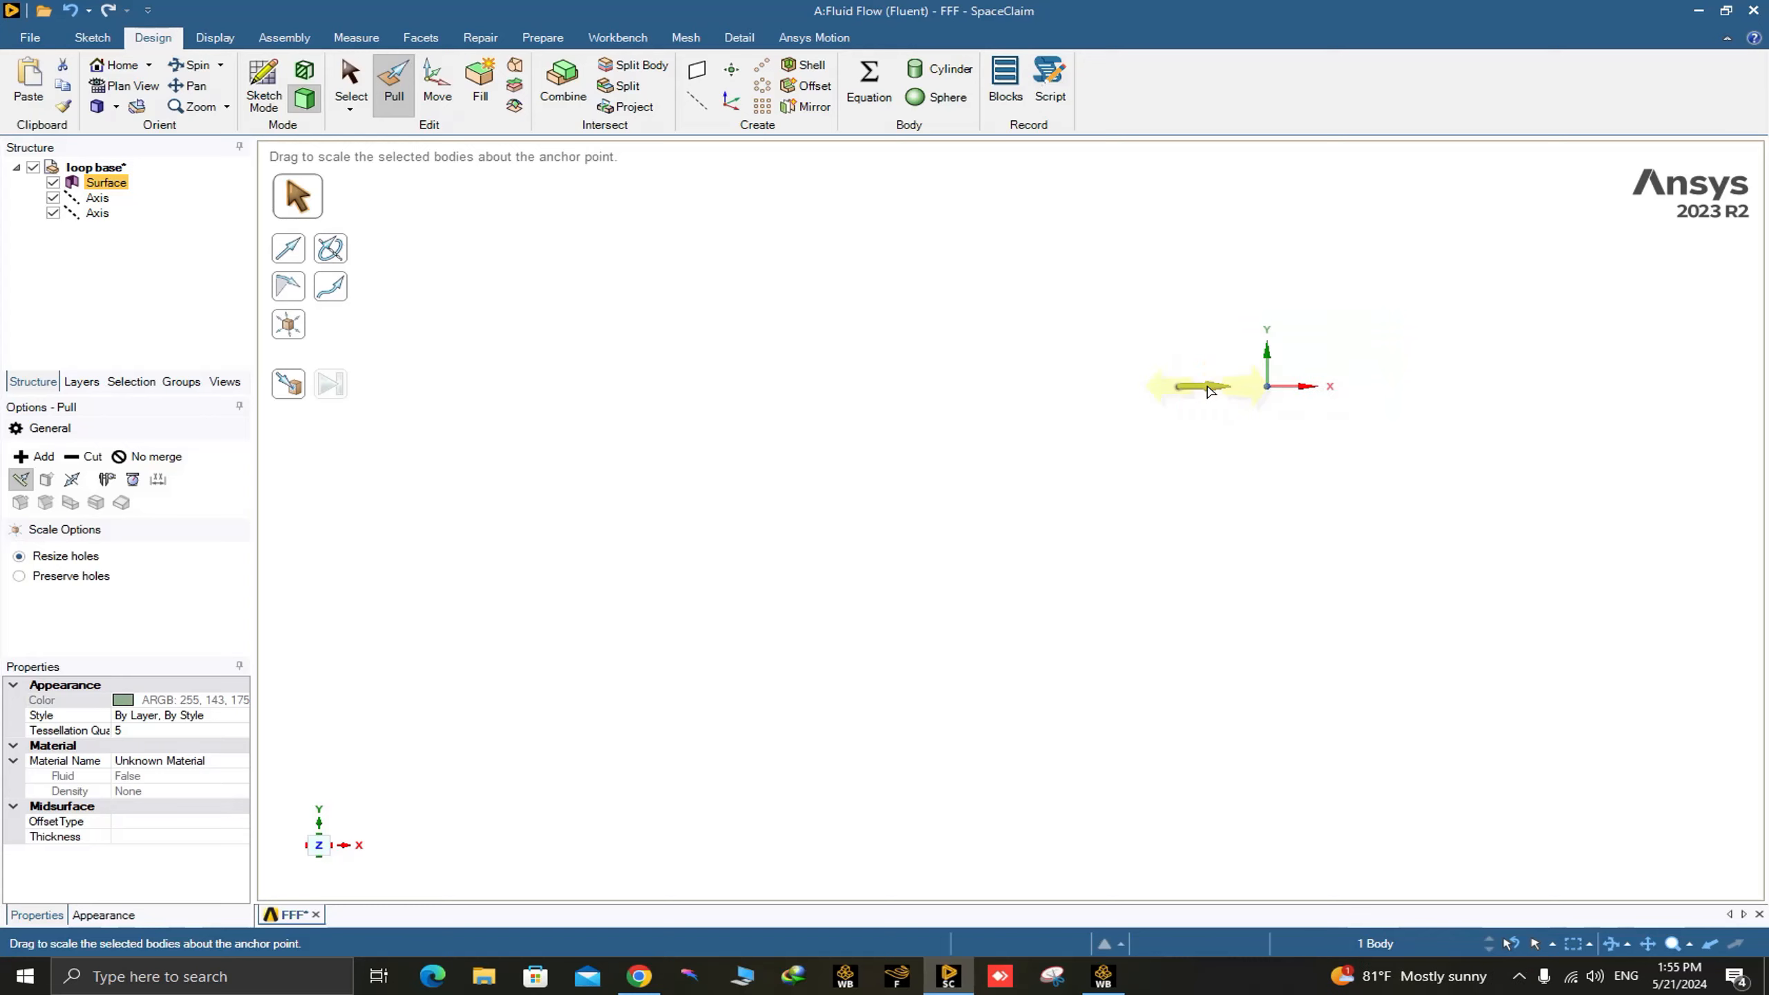
pyautogui.scroll(15, 1190, 389)
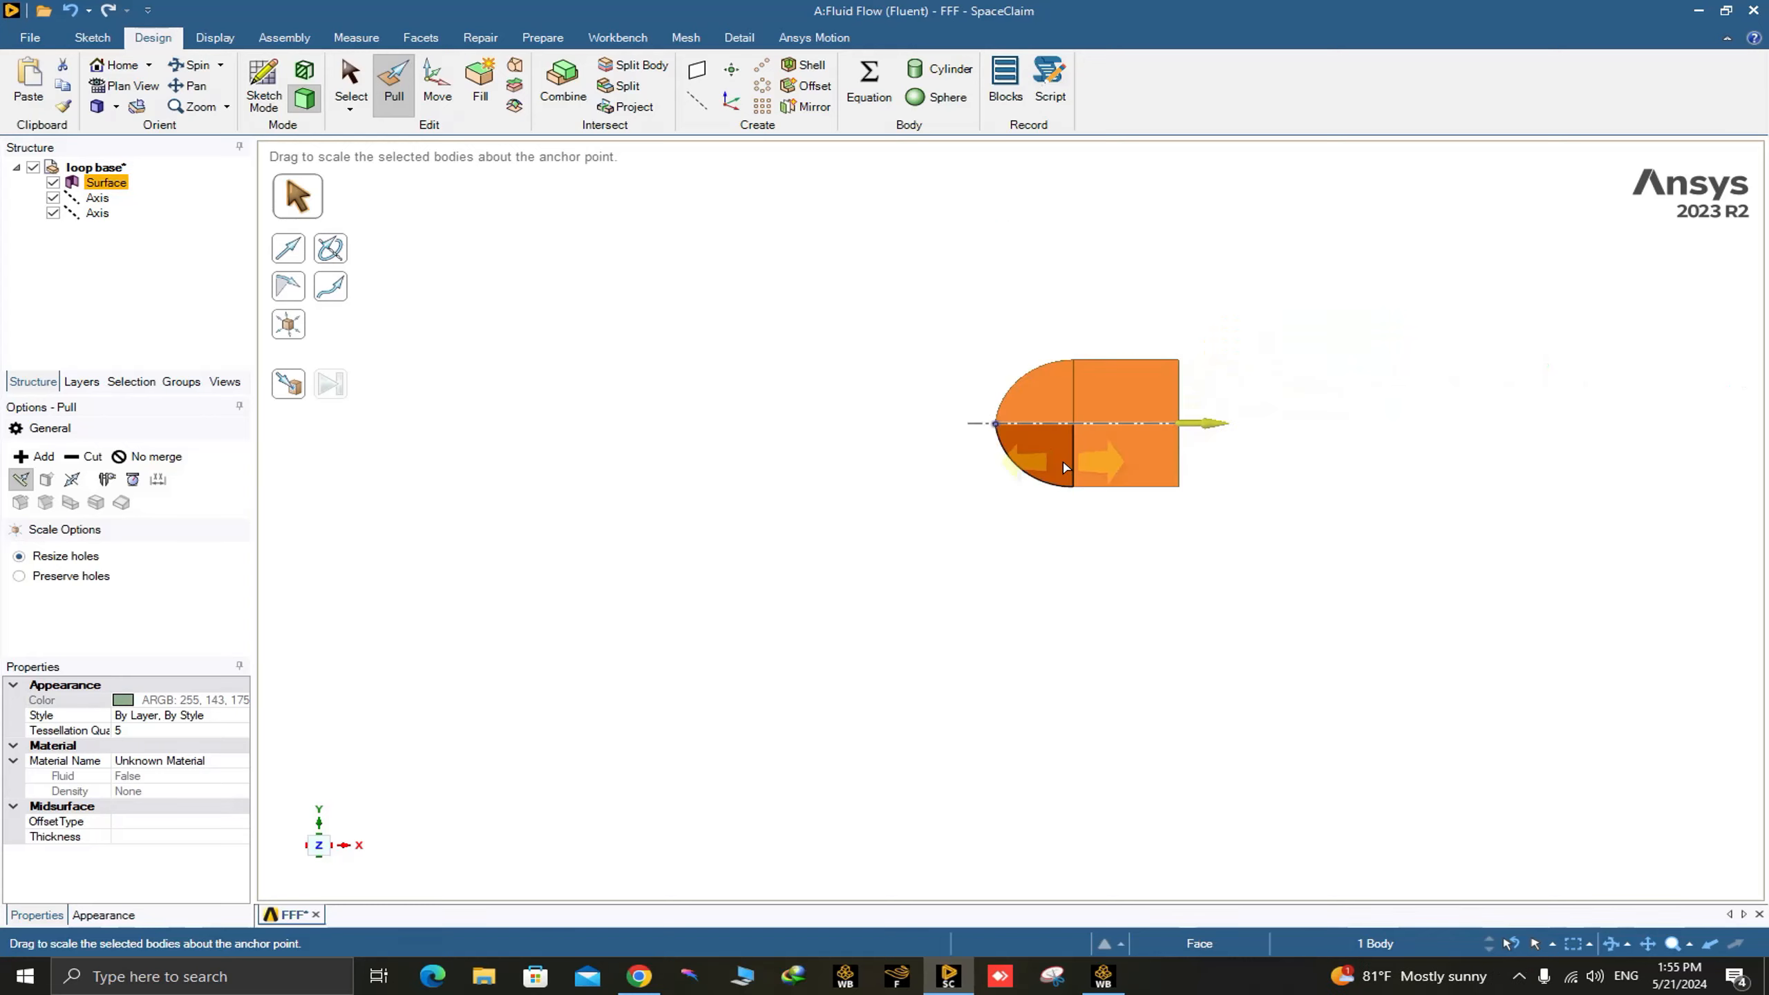
pyautogui.scroll(10, 1146, 315)
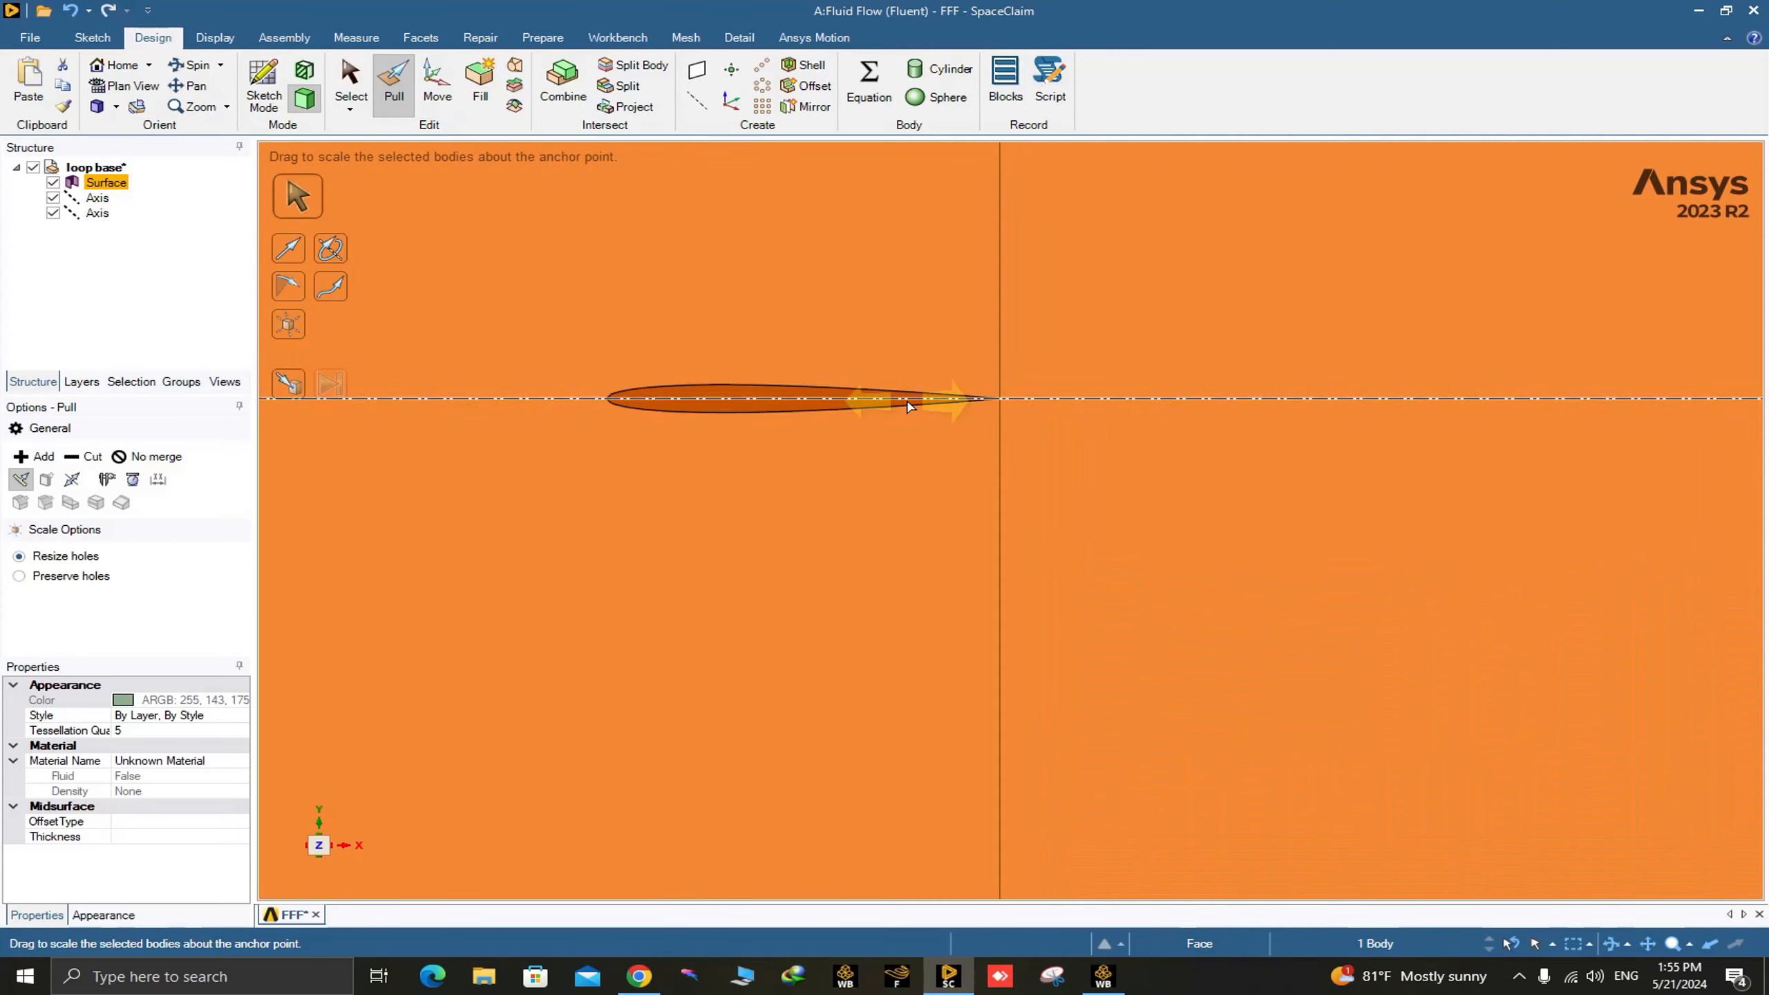
pyautogui.scroll(-10, 910, 406)
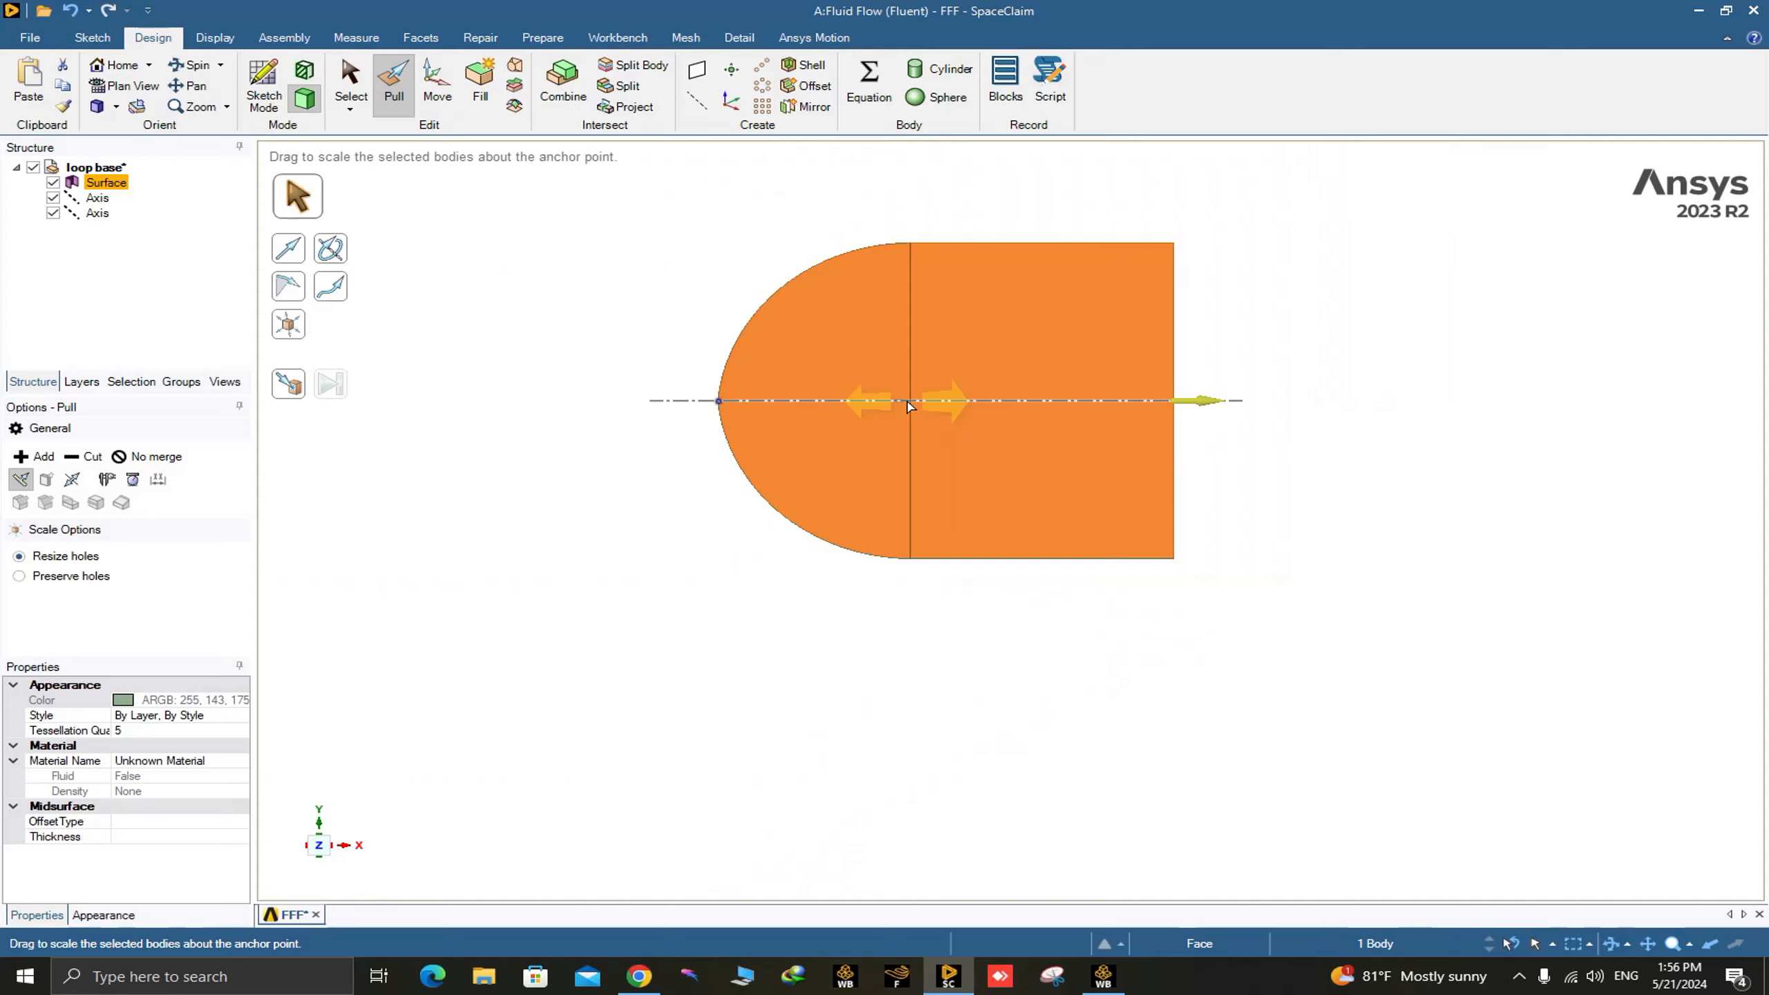
pyautogui.press('Escape')
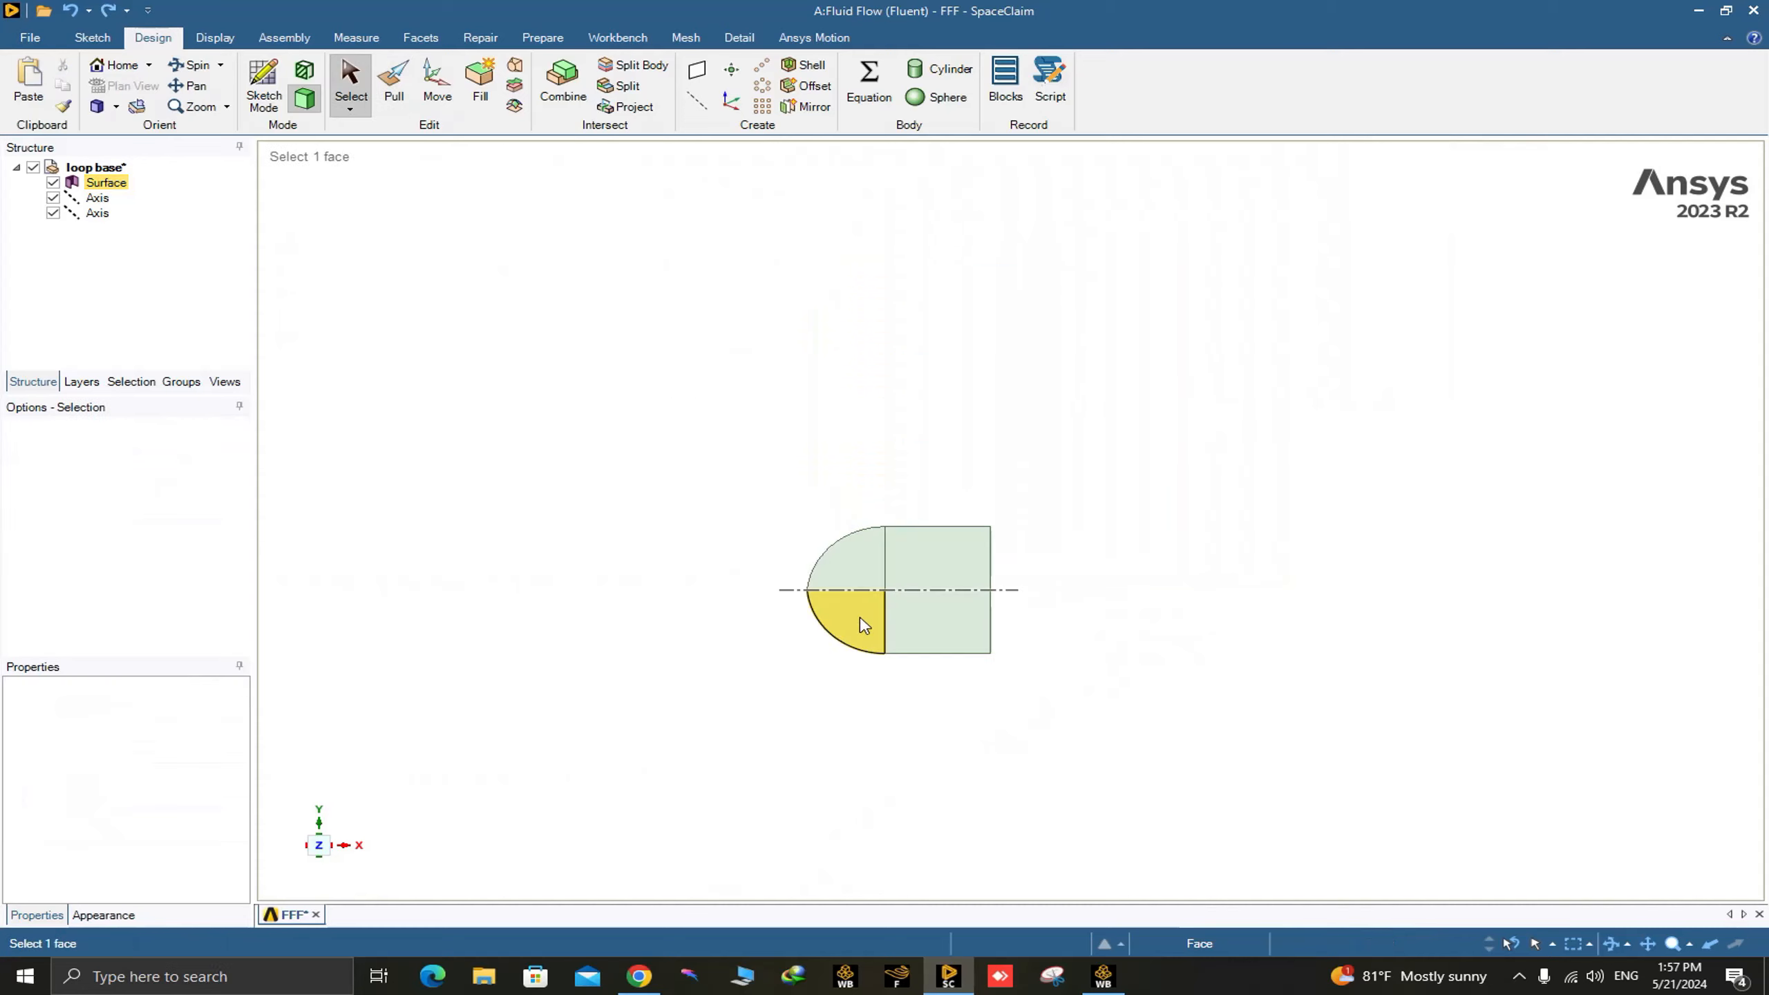
# Cut the airfoil face out of the flow domain surface, leaving an airfoil-shaped opening.
pyautogui.scroll(10, 909, 406)
pyautogui.scroll(5, 862, 573)
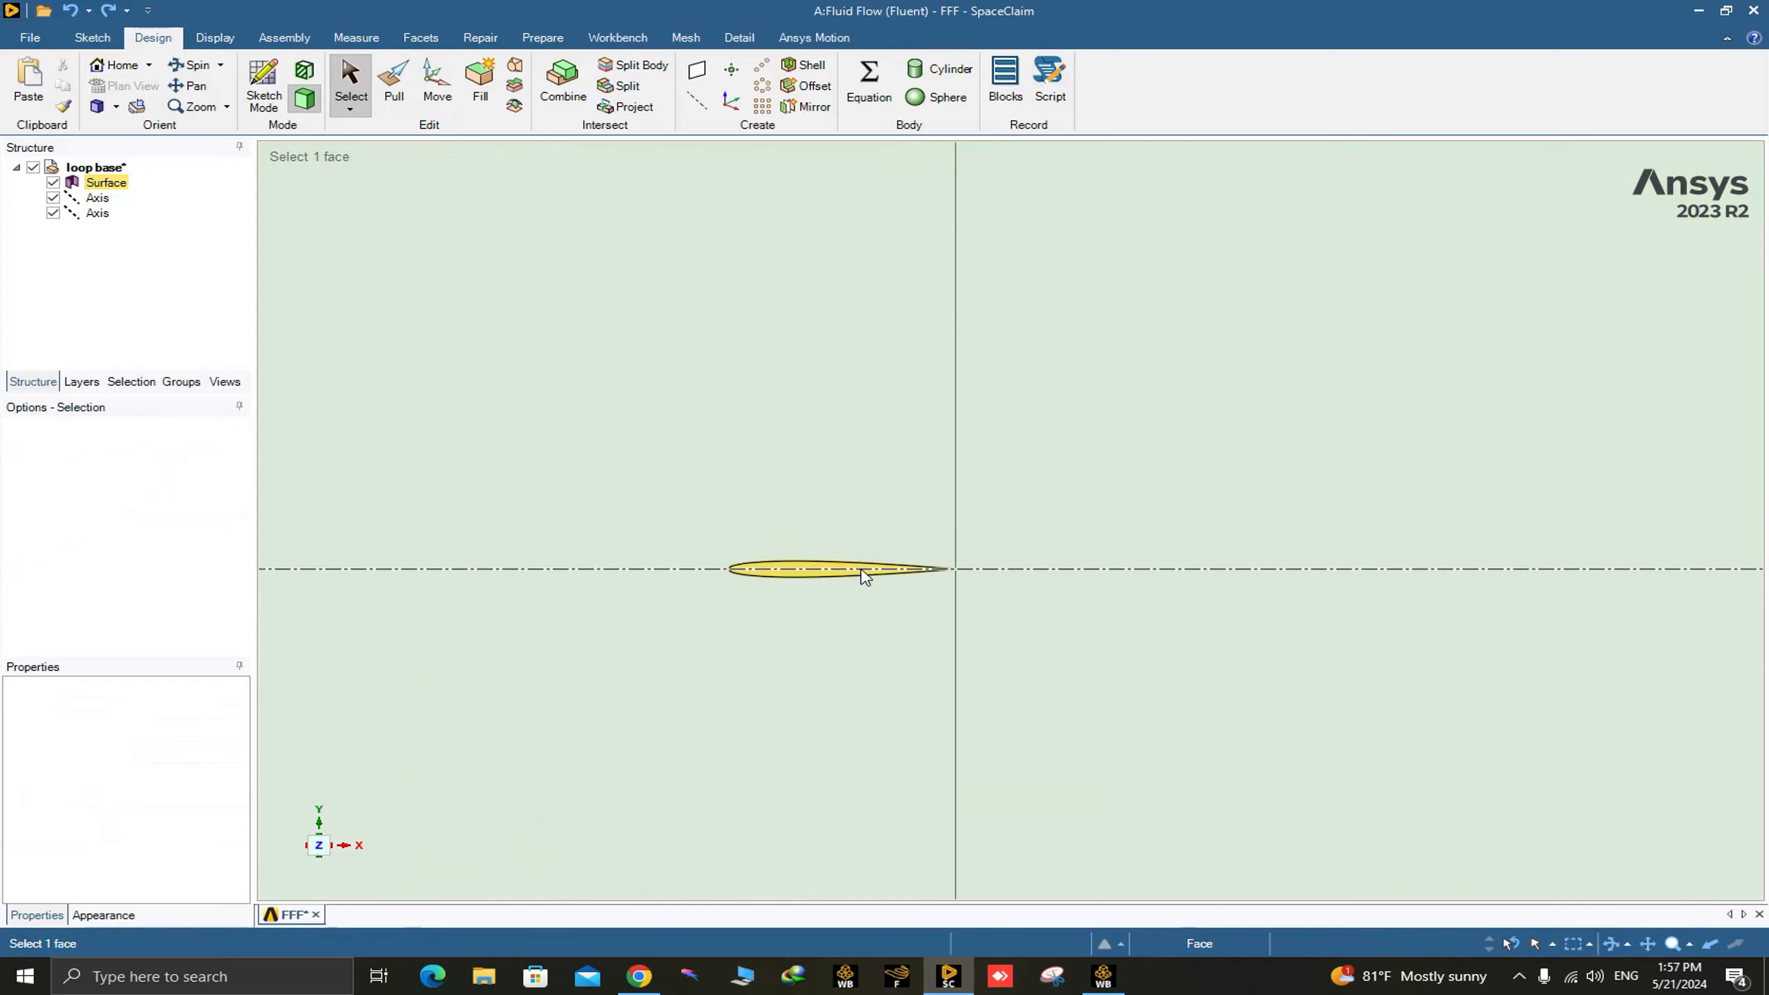
pyautogui.scroll(3, 794, 574)
pyautogui.scroll(1, 796, 574)
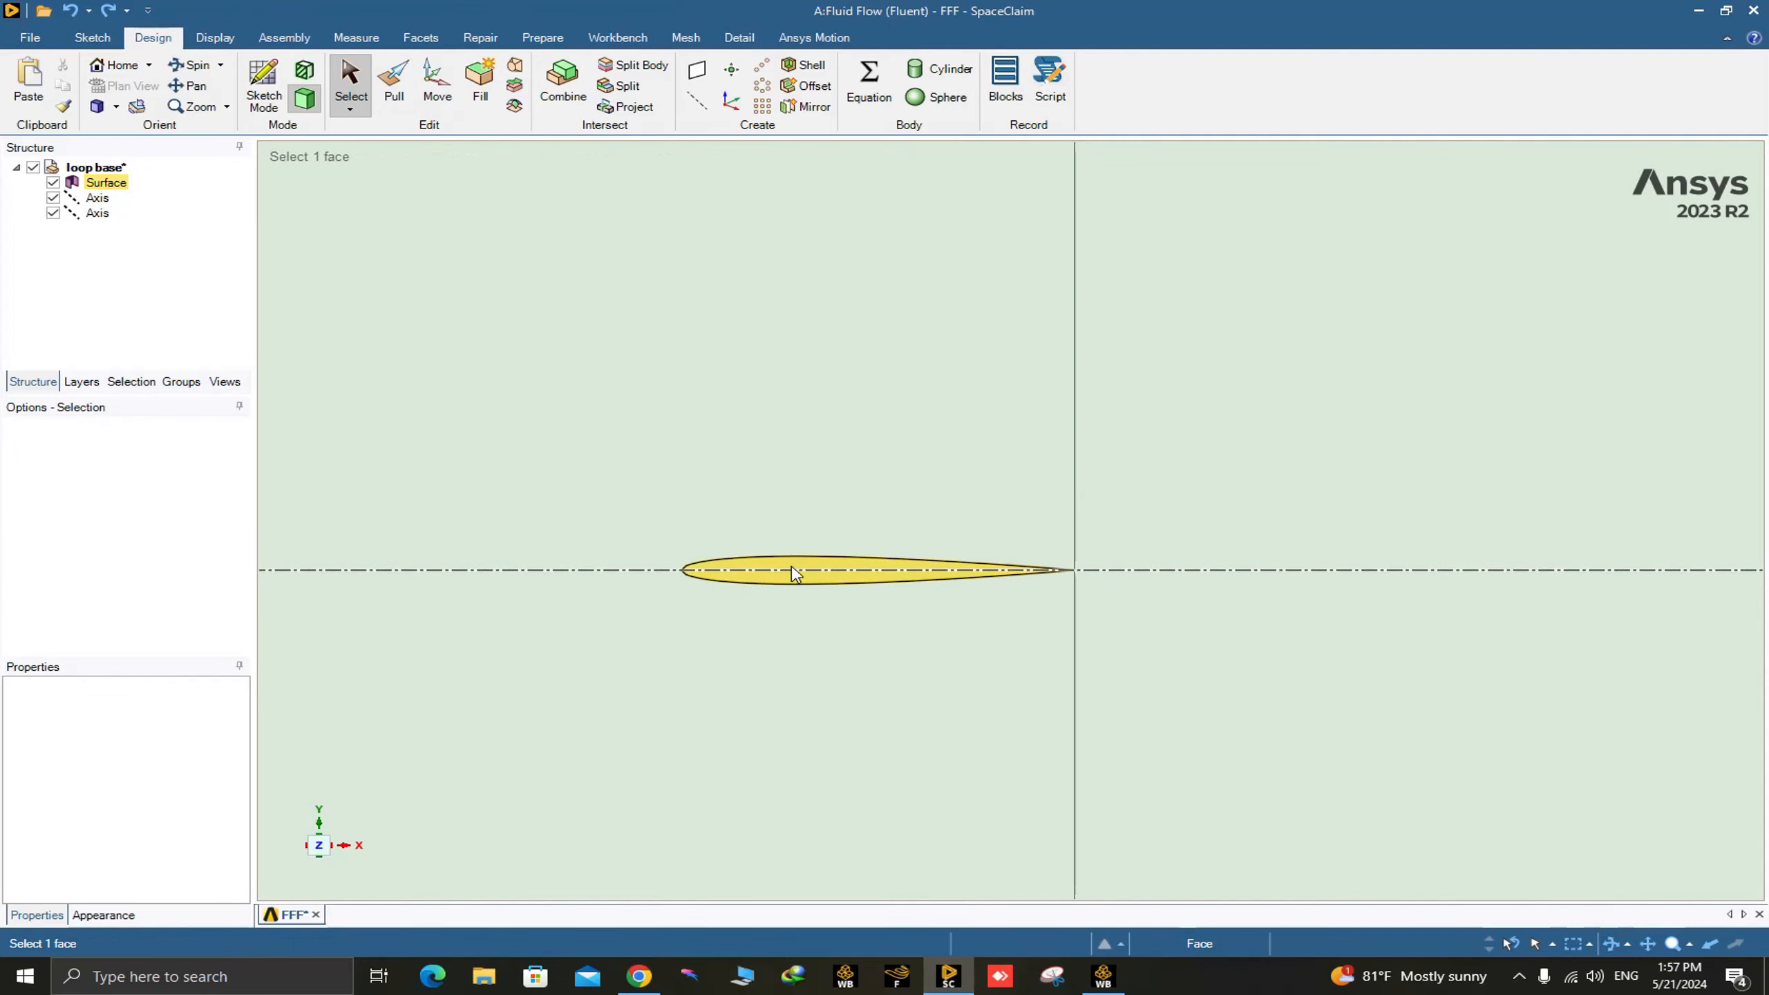
pyautogui.click(776, 563)
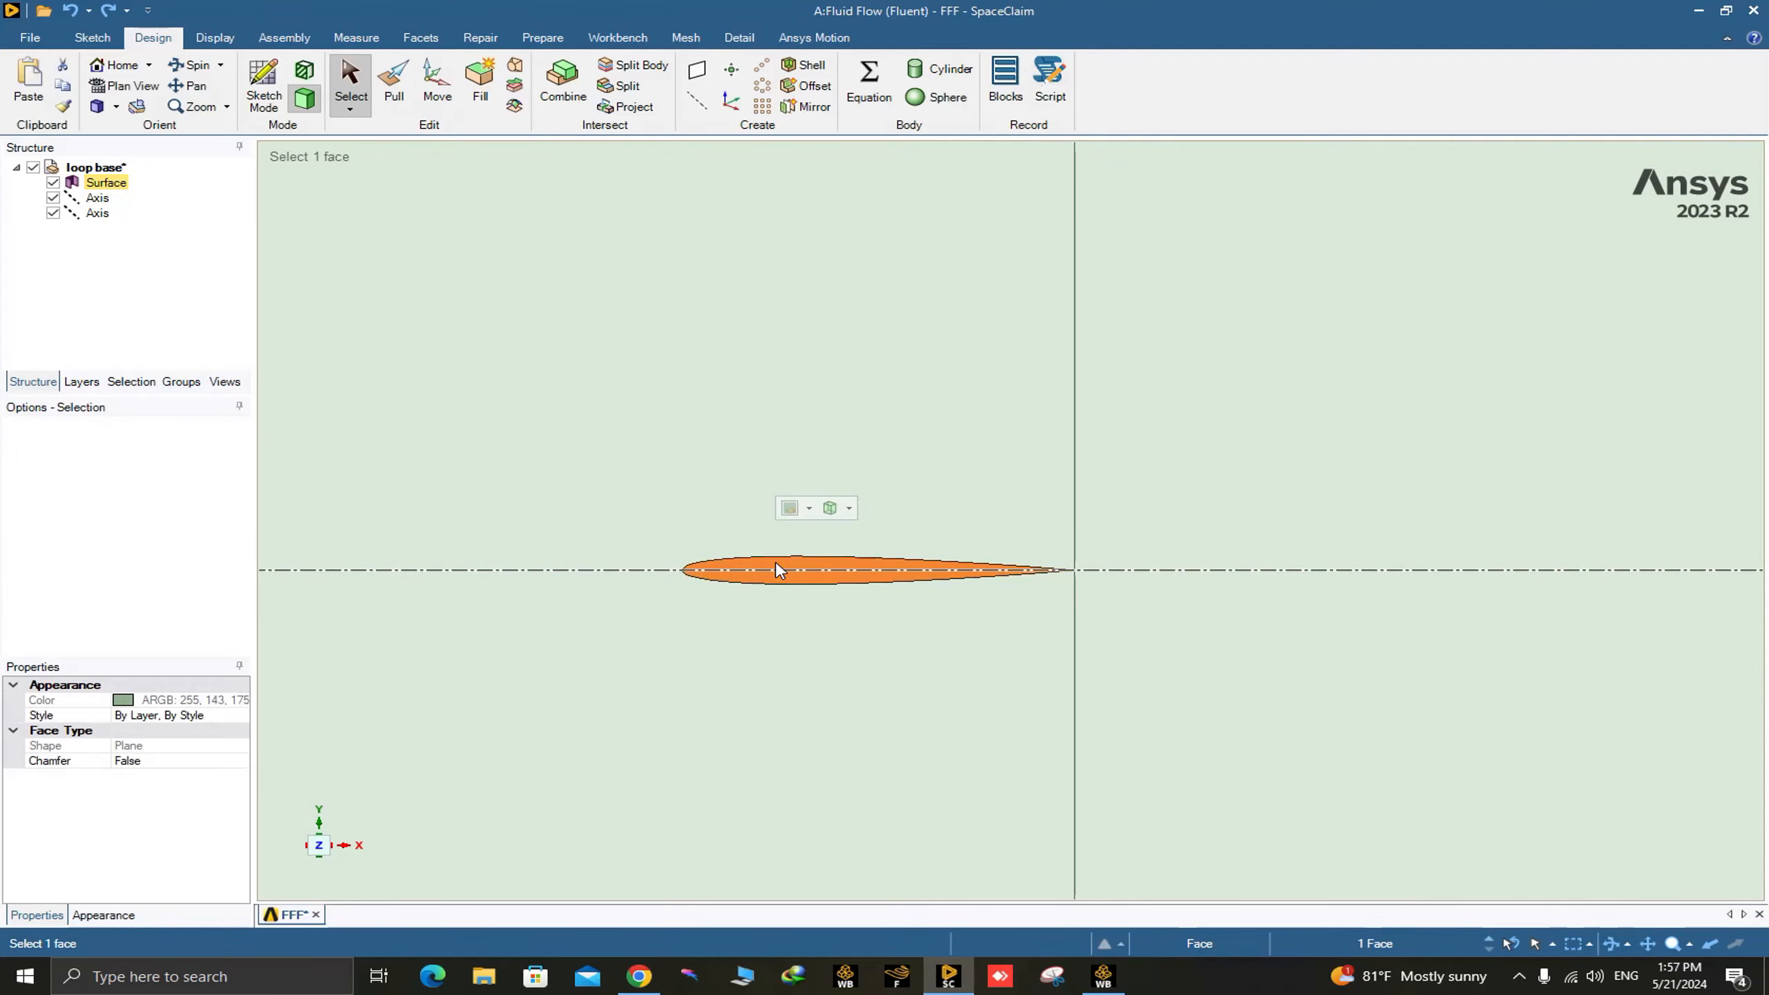
pyautogui.scroll(-5, 757, 653)
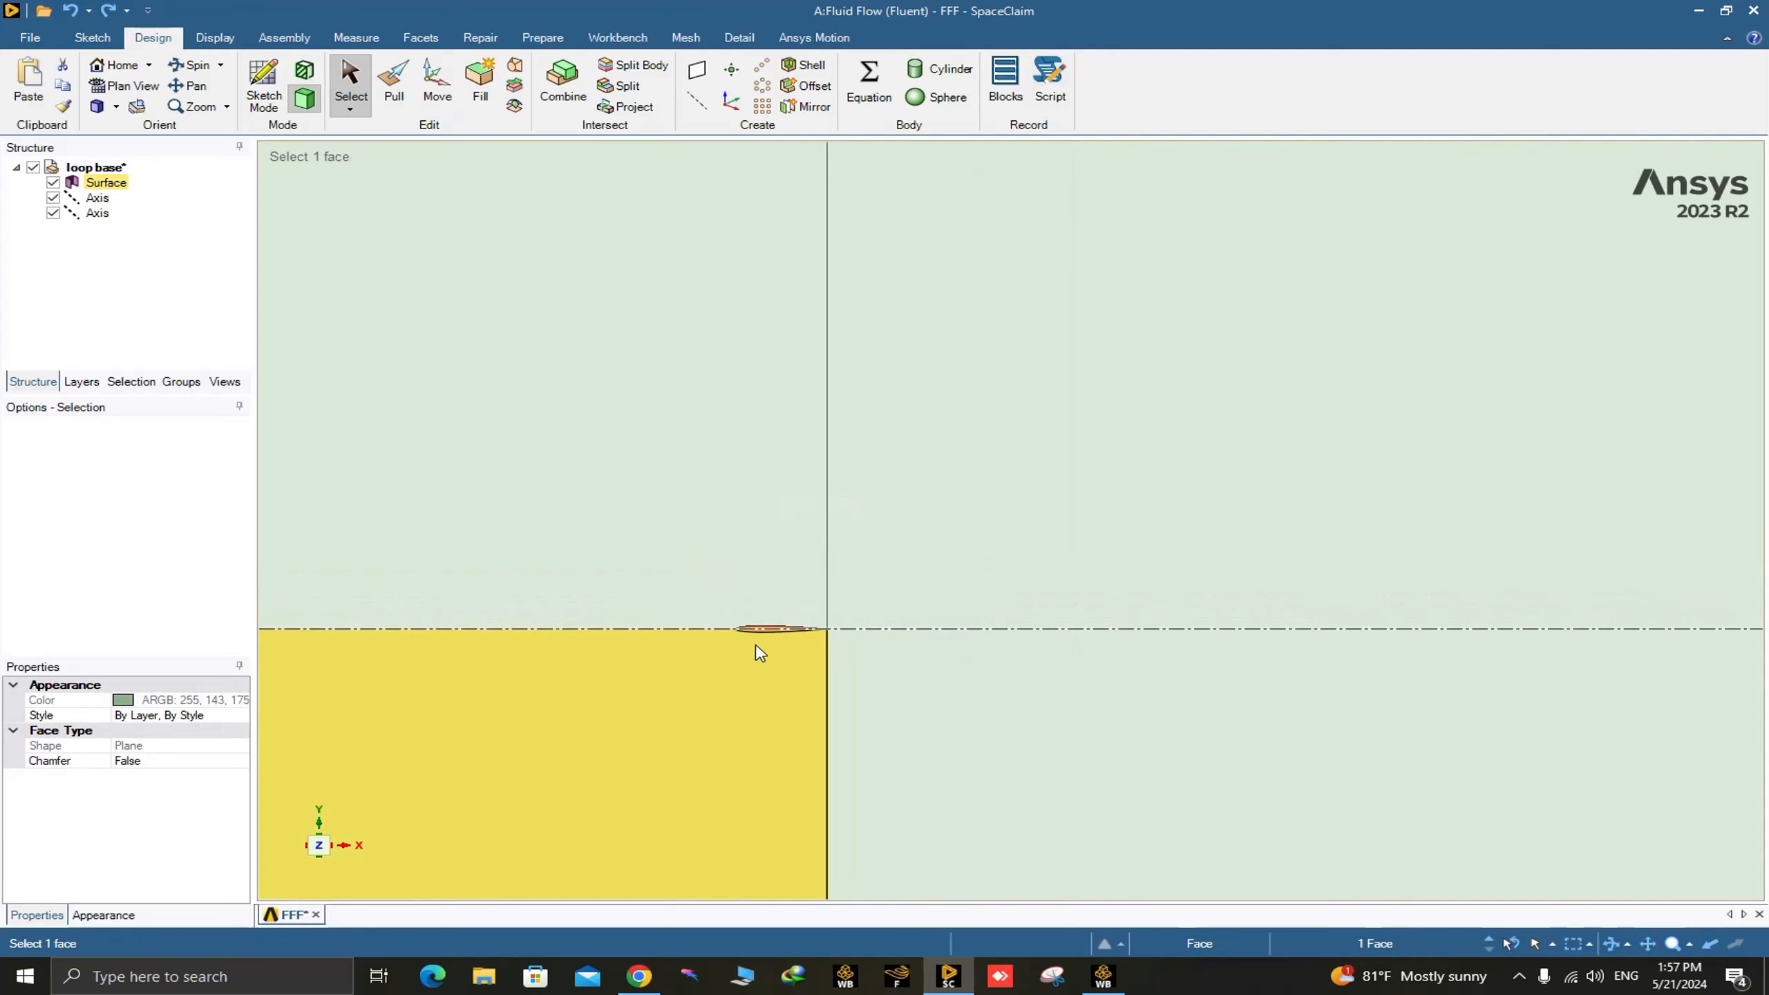
pyautogui.scroll(5, 766, 611)
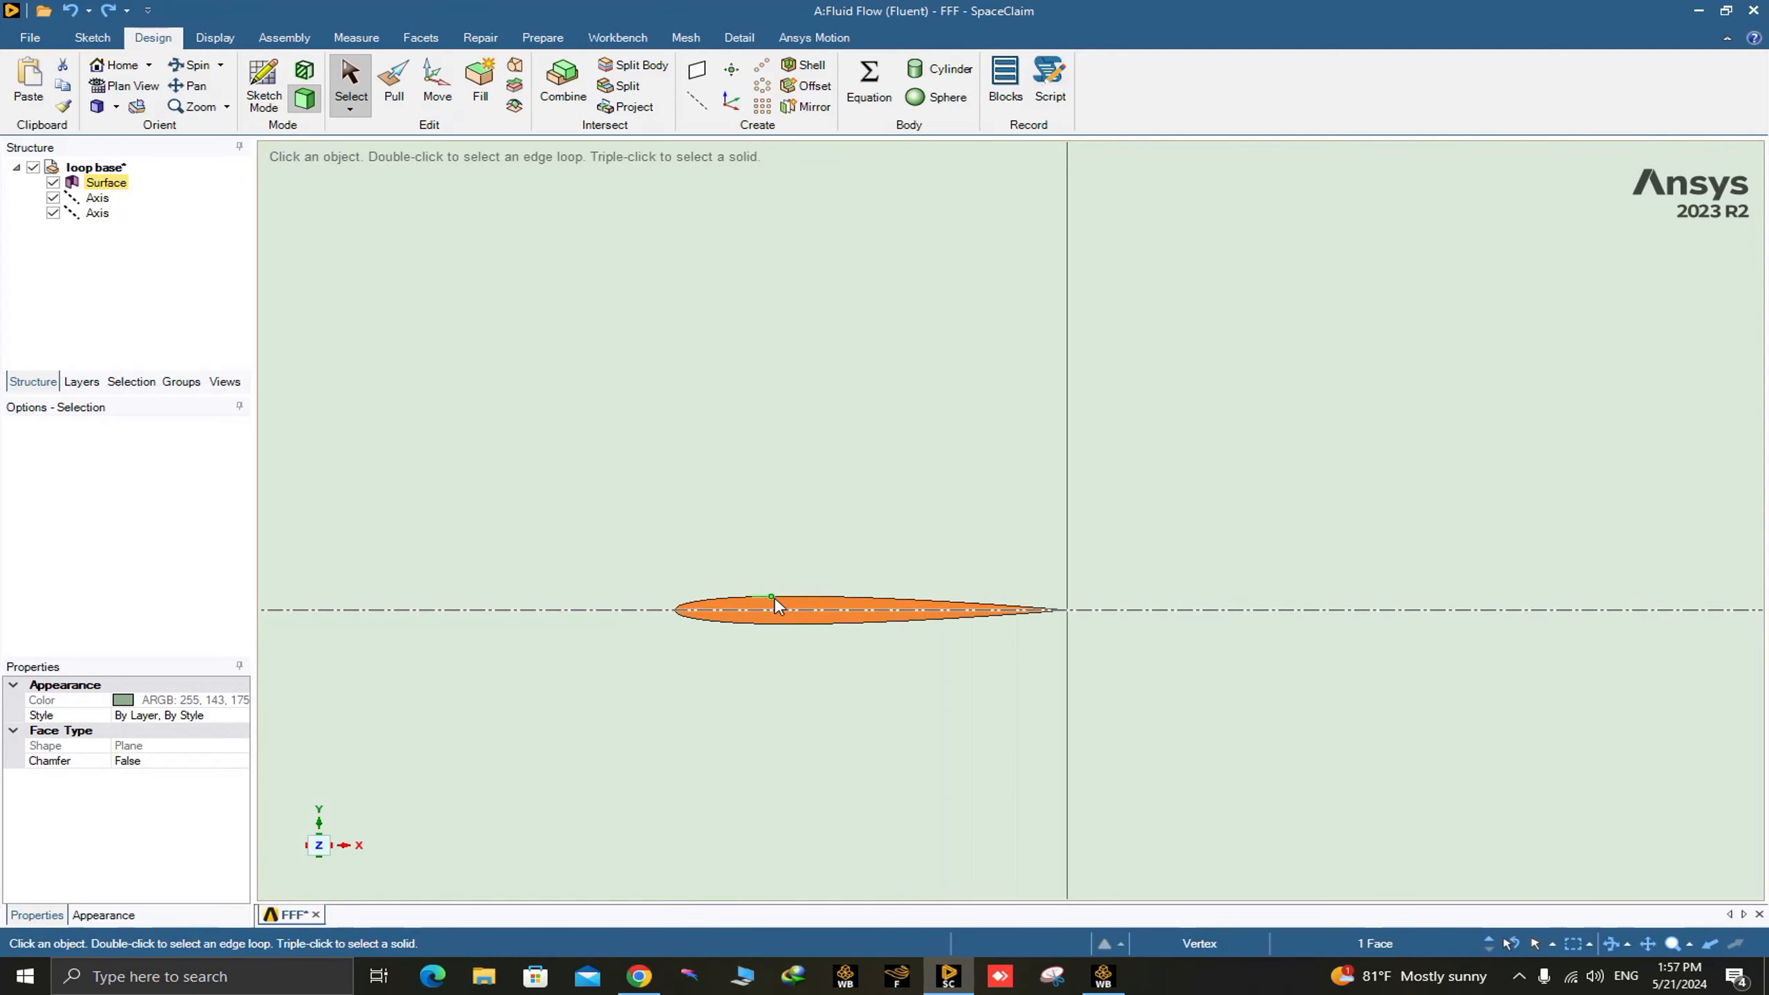
pyautogui.rightClick(793, 605)
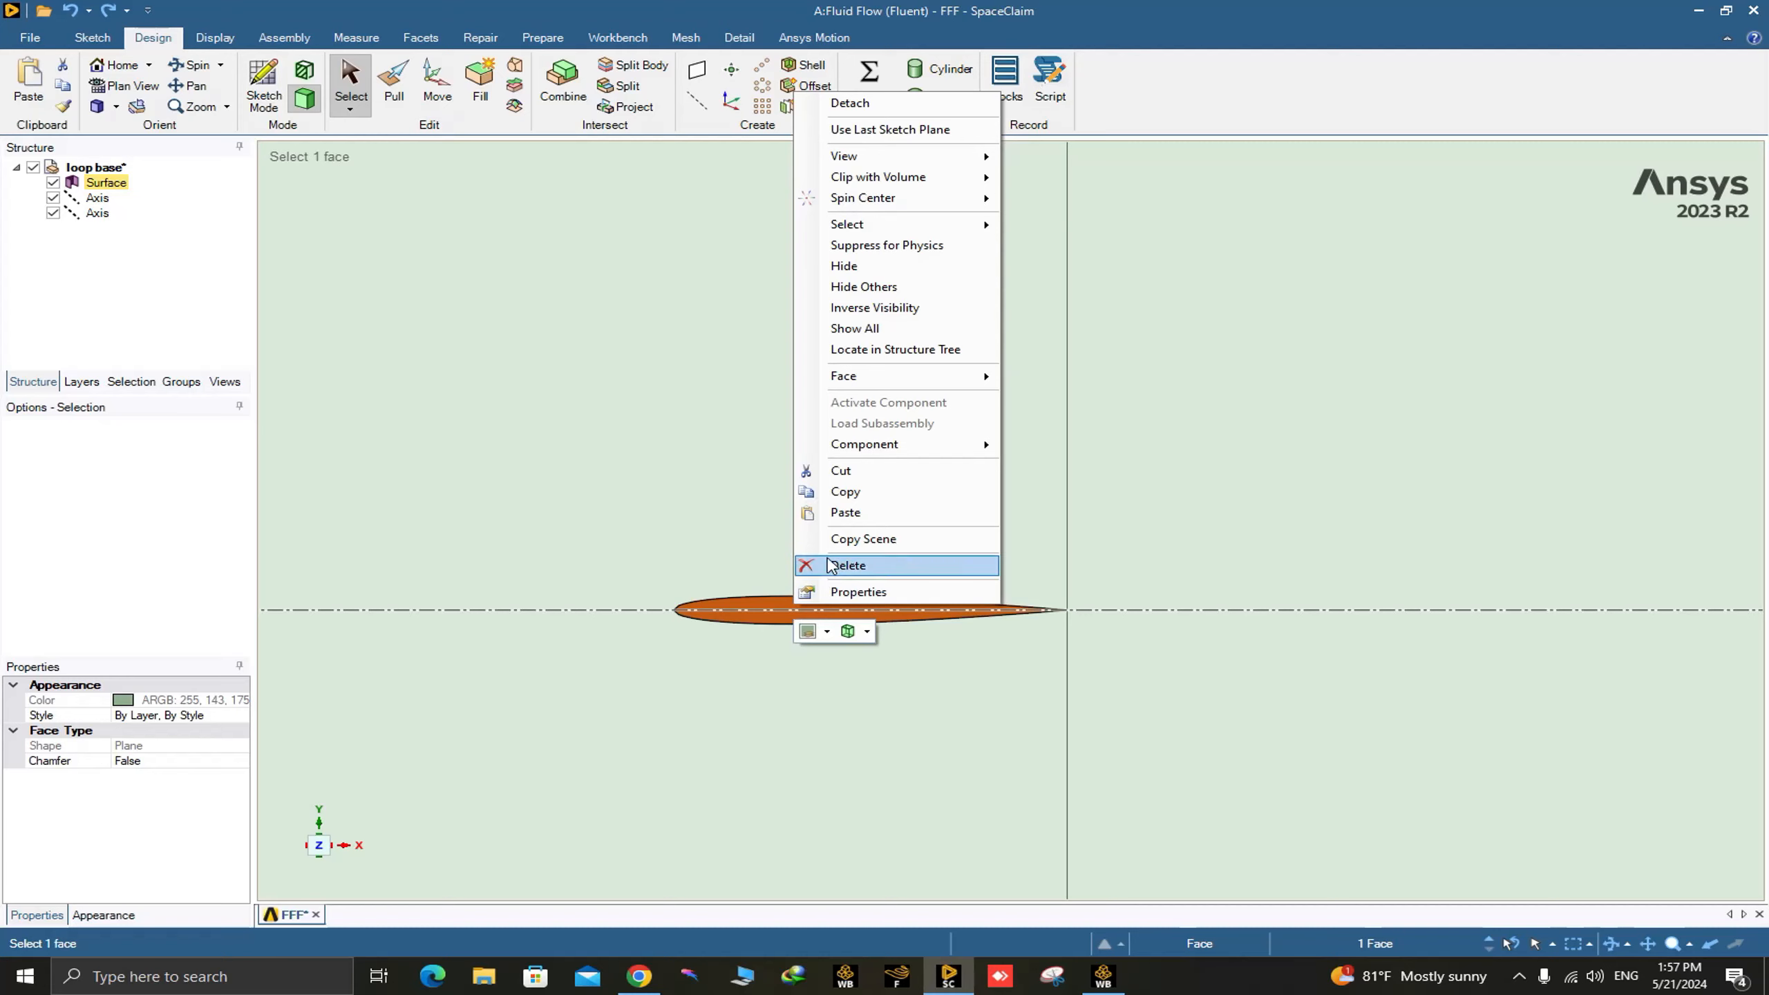
pyautogui.click(839, 480)
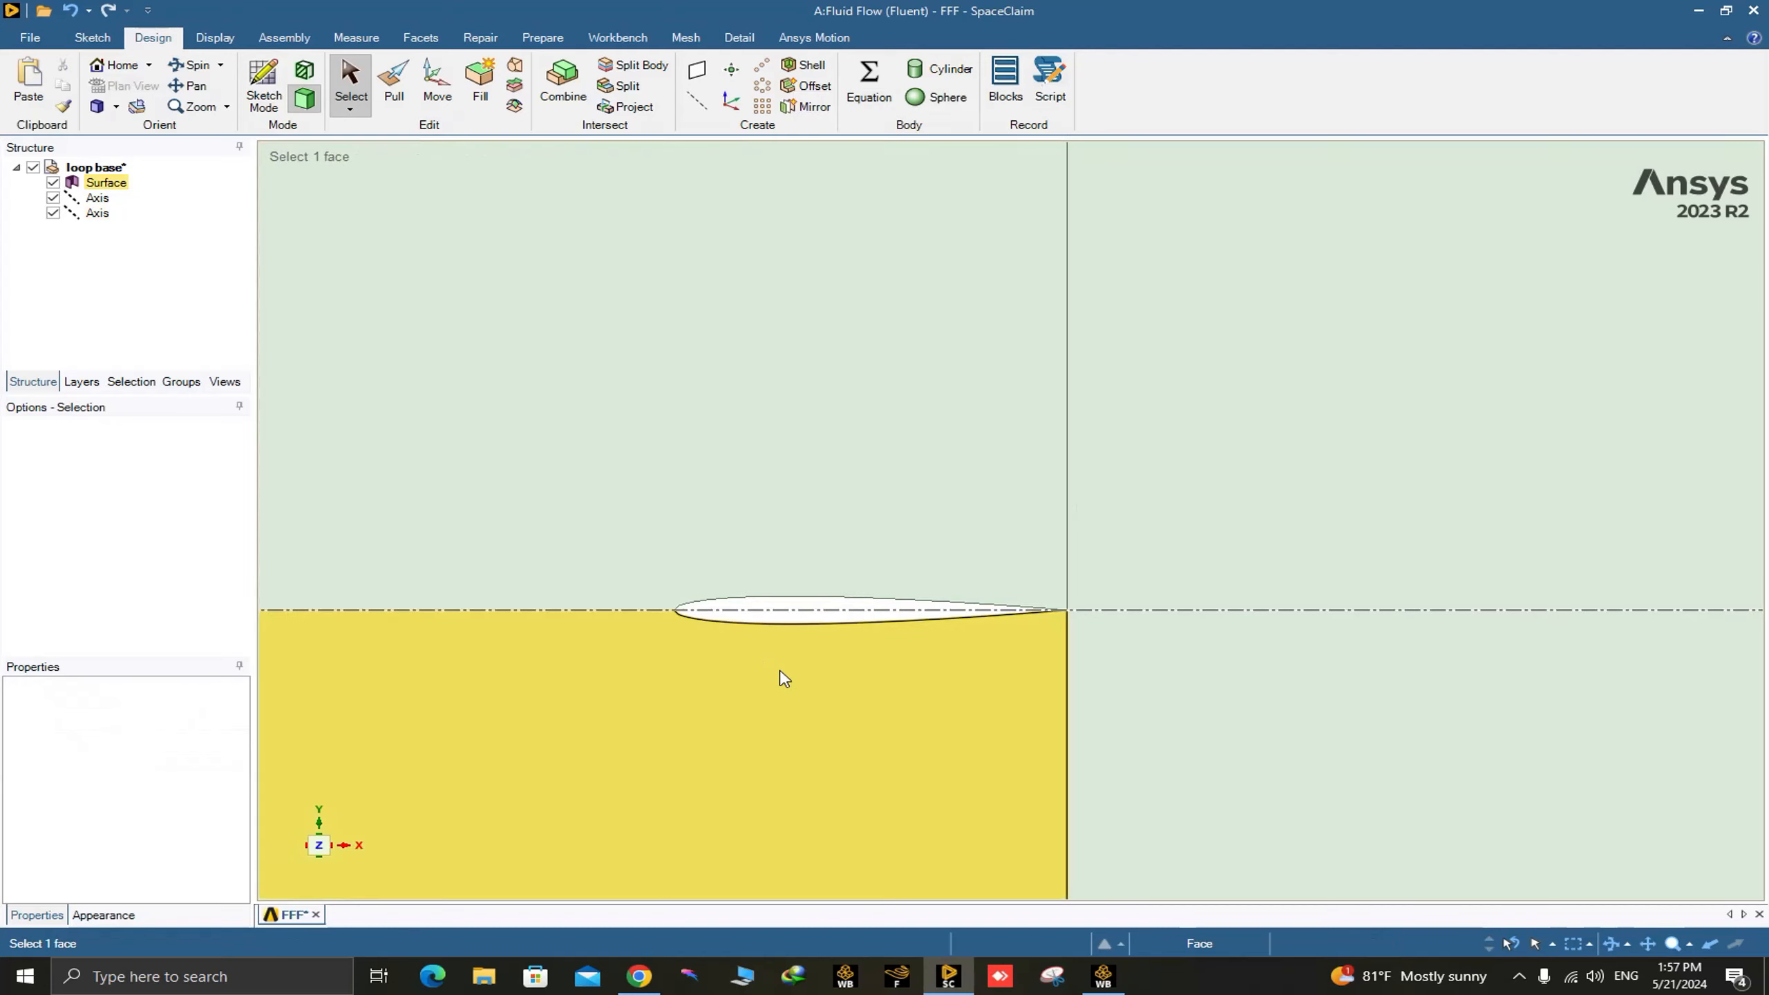
# Examine the airfoil opening and highlight the whole surface body to check the four domain blocks.
pyautogui.click(785, 611)
pyautogui.scroll(-10, 788, 635)
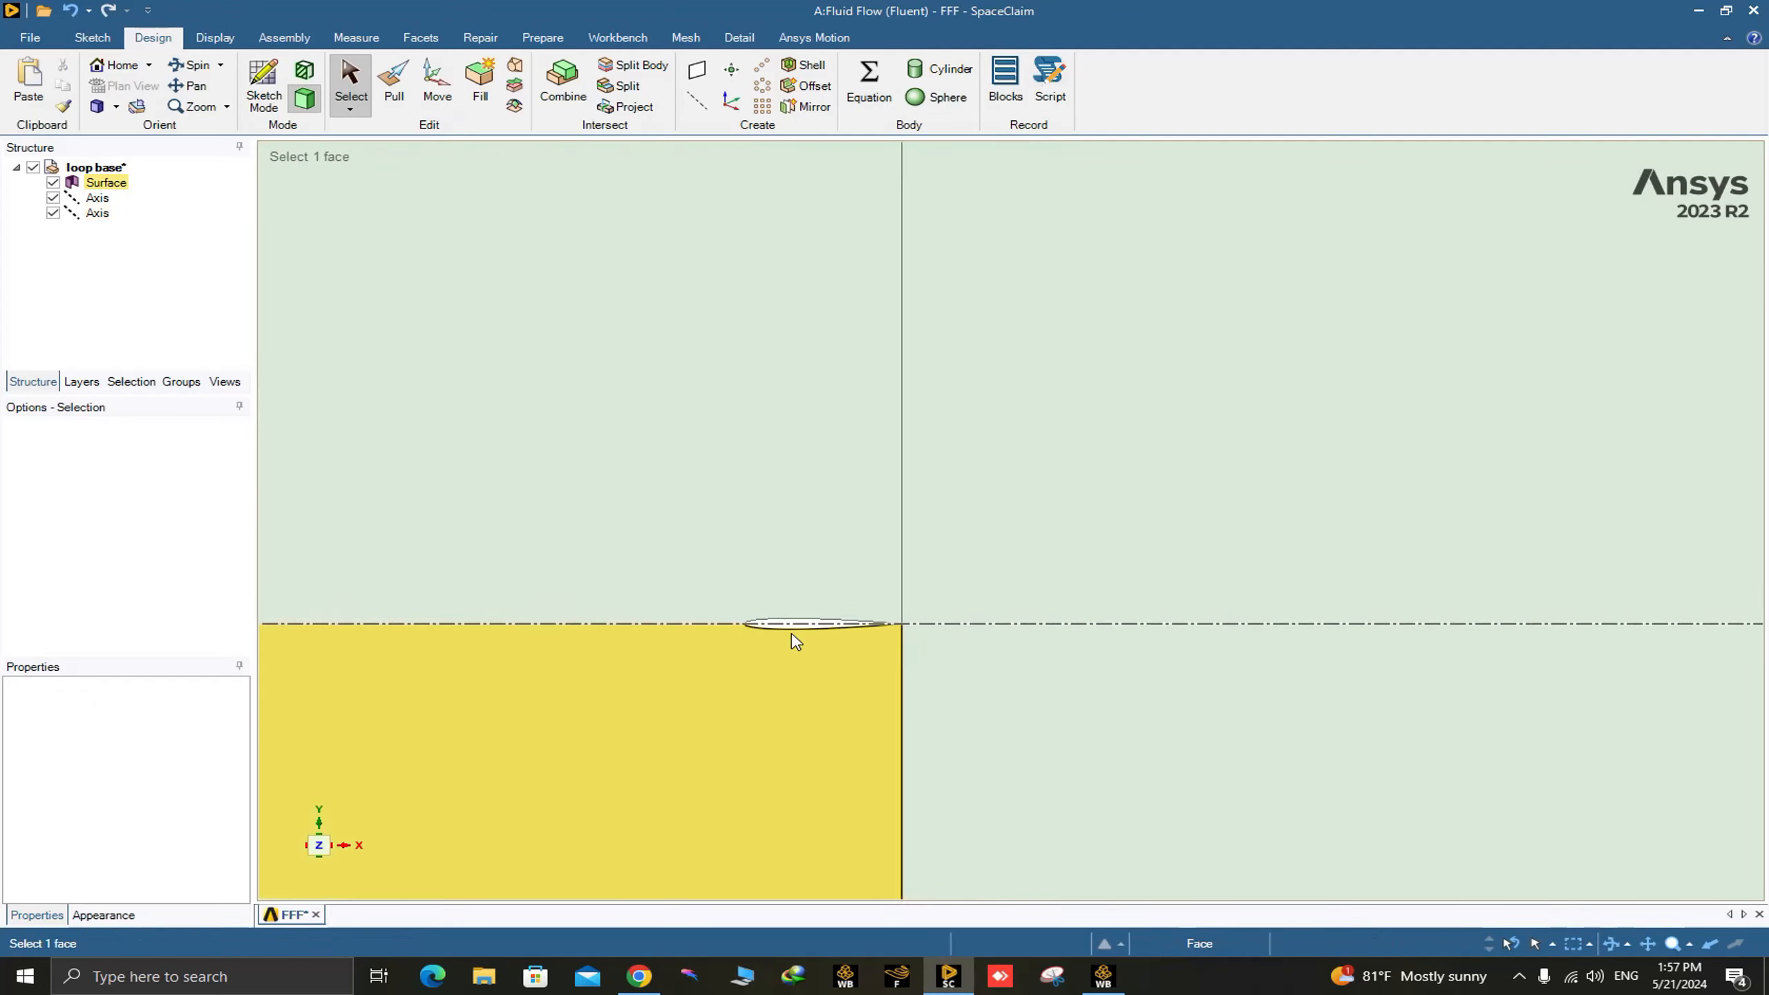
pyautogui.scroll(5, 829, 695)
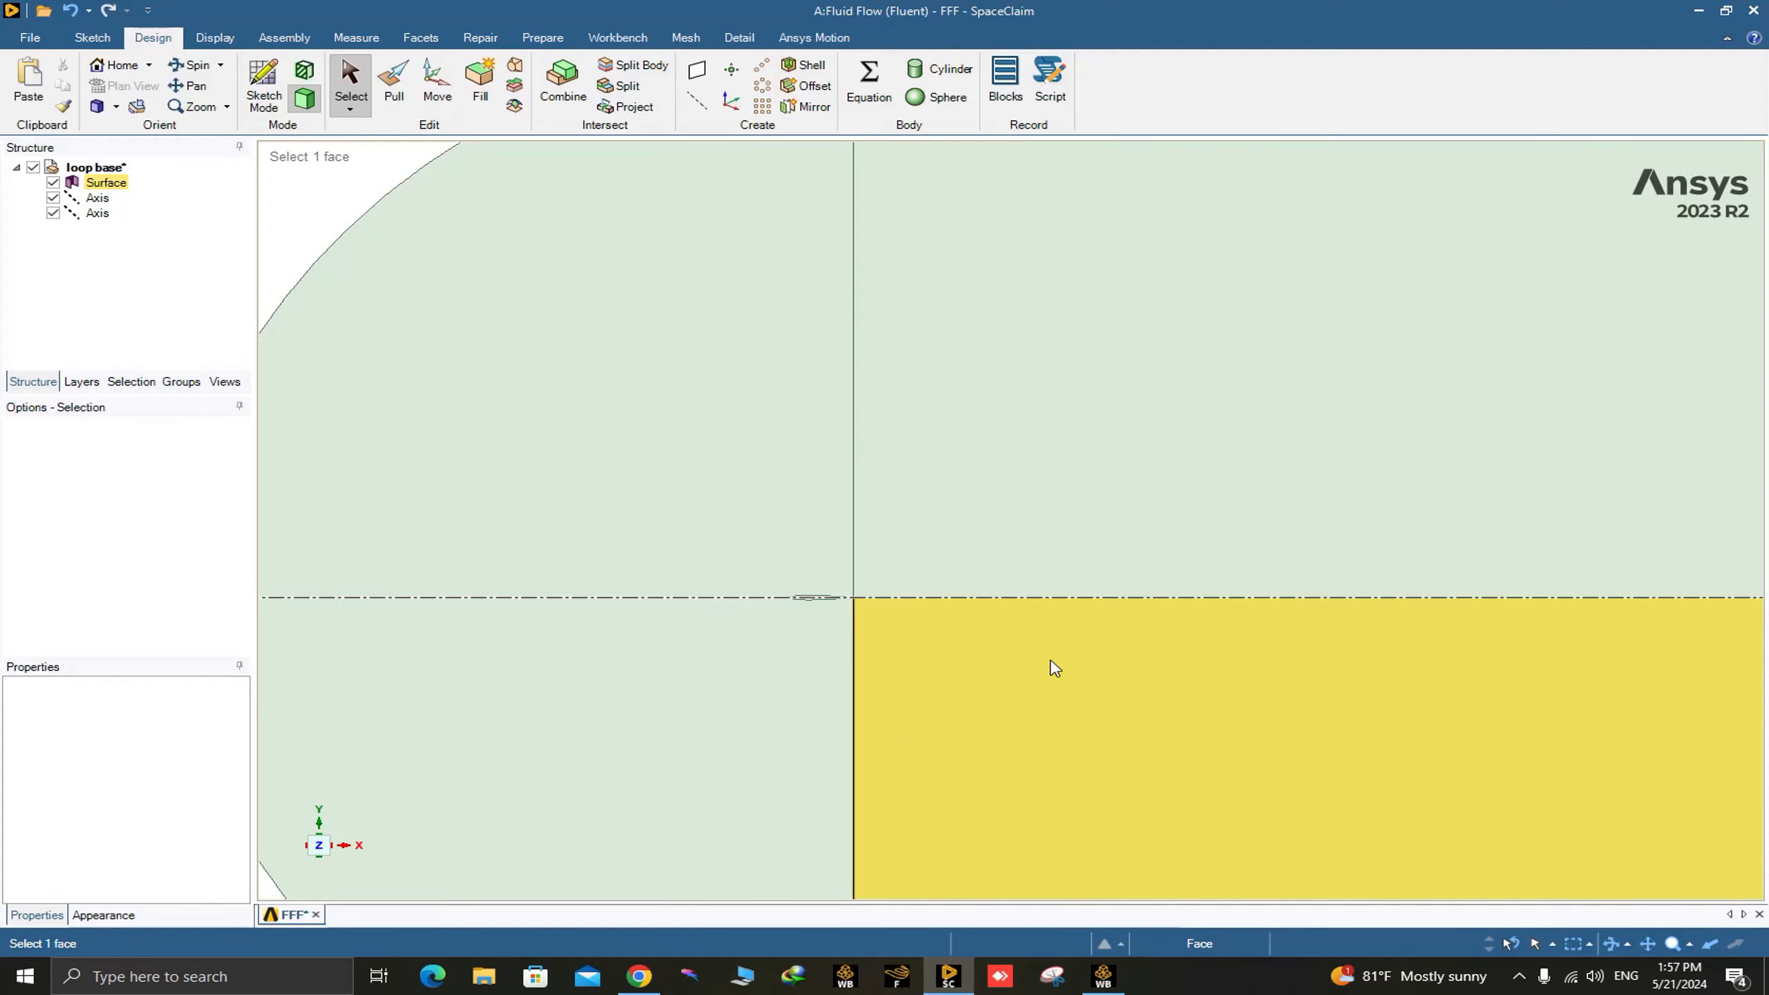
pyautogui.scroll(3, 879, 661)
pyautogui.scroll(-6, 867, 635)
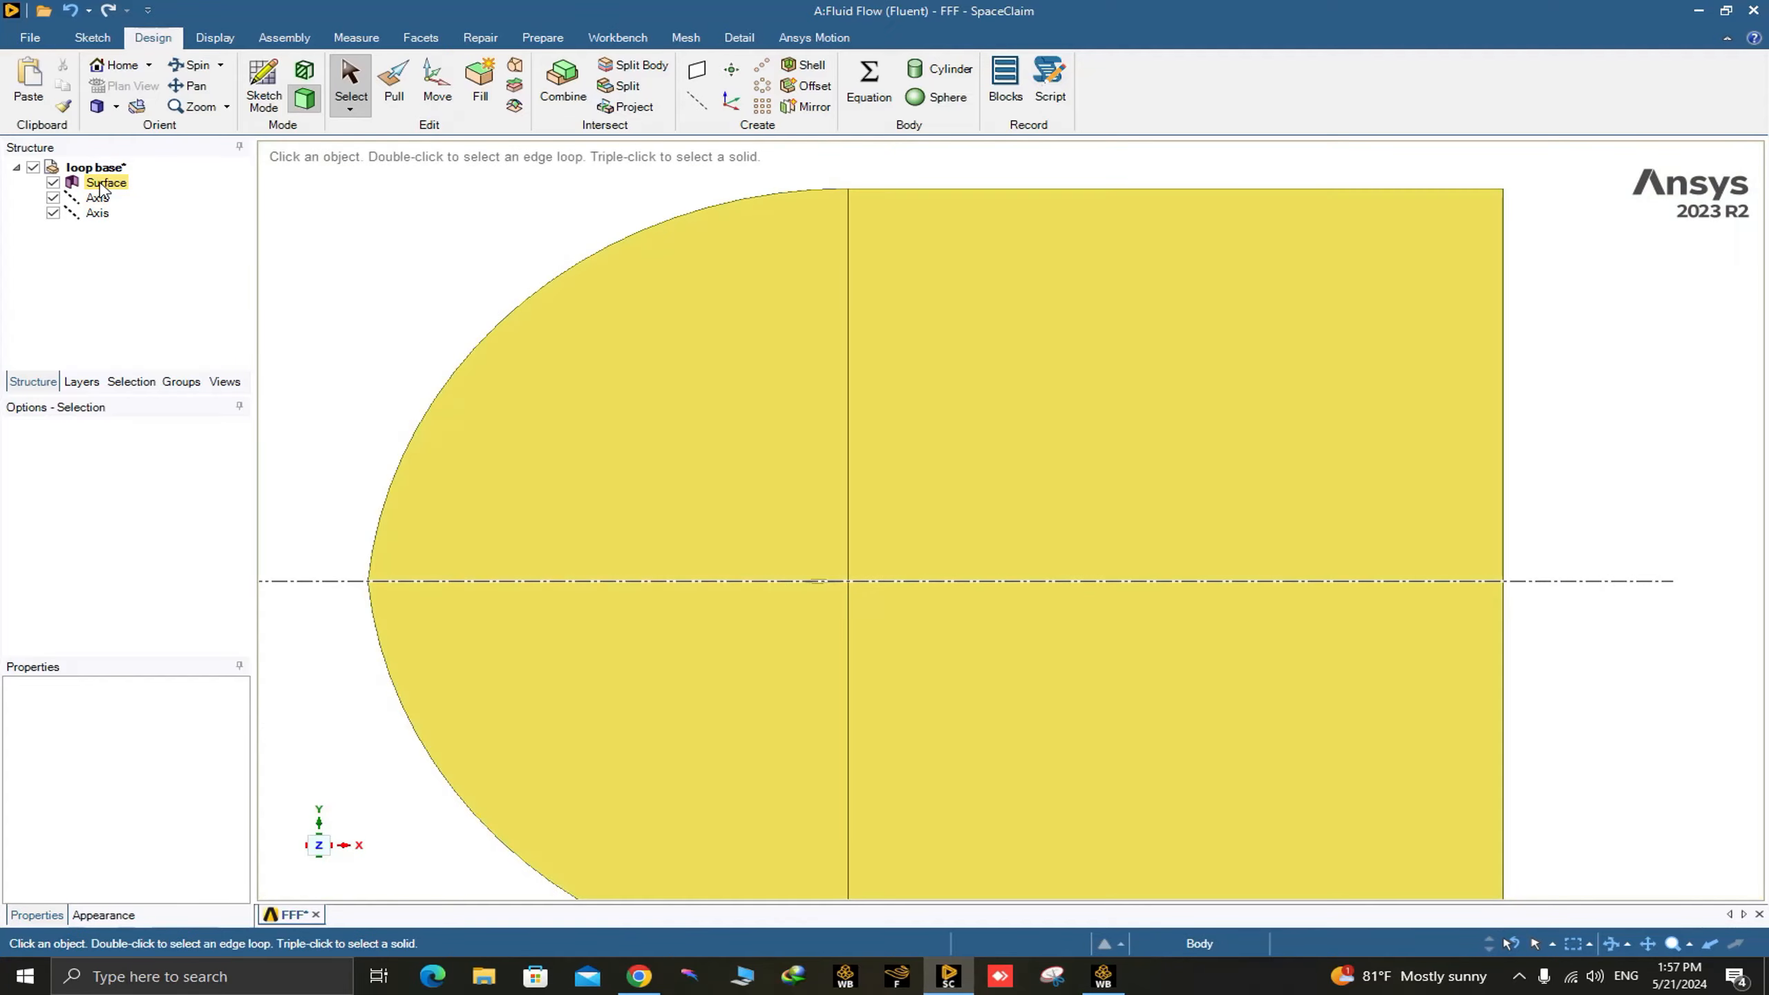
pyautogui.click(106, 182)
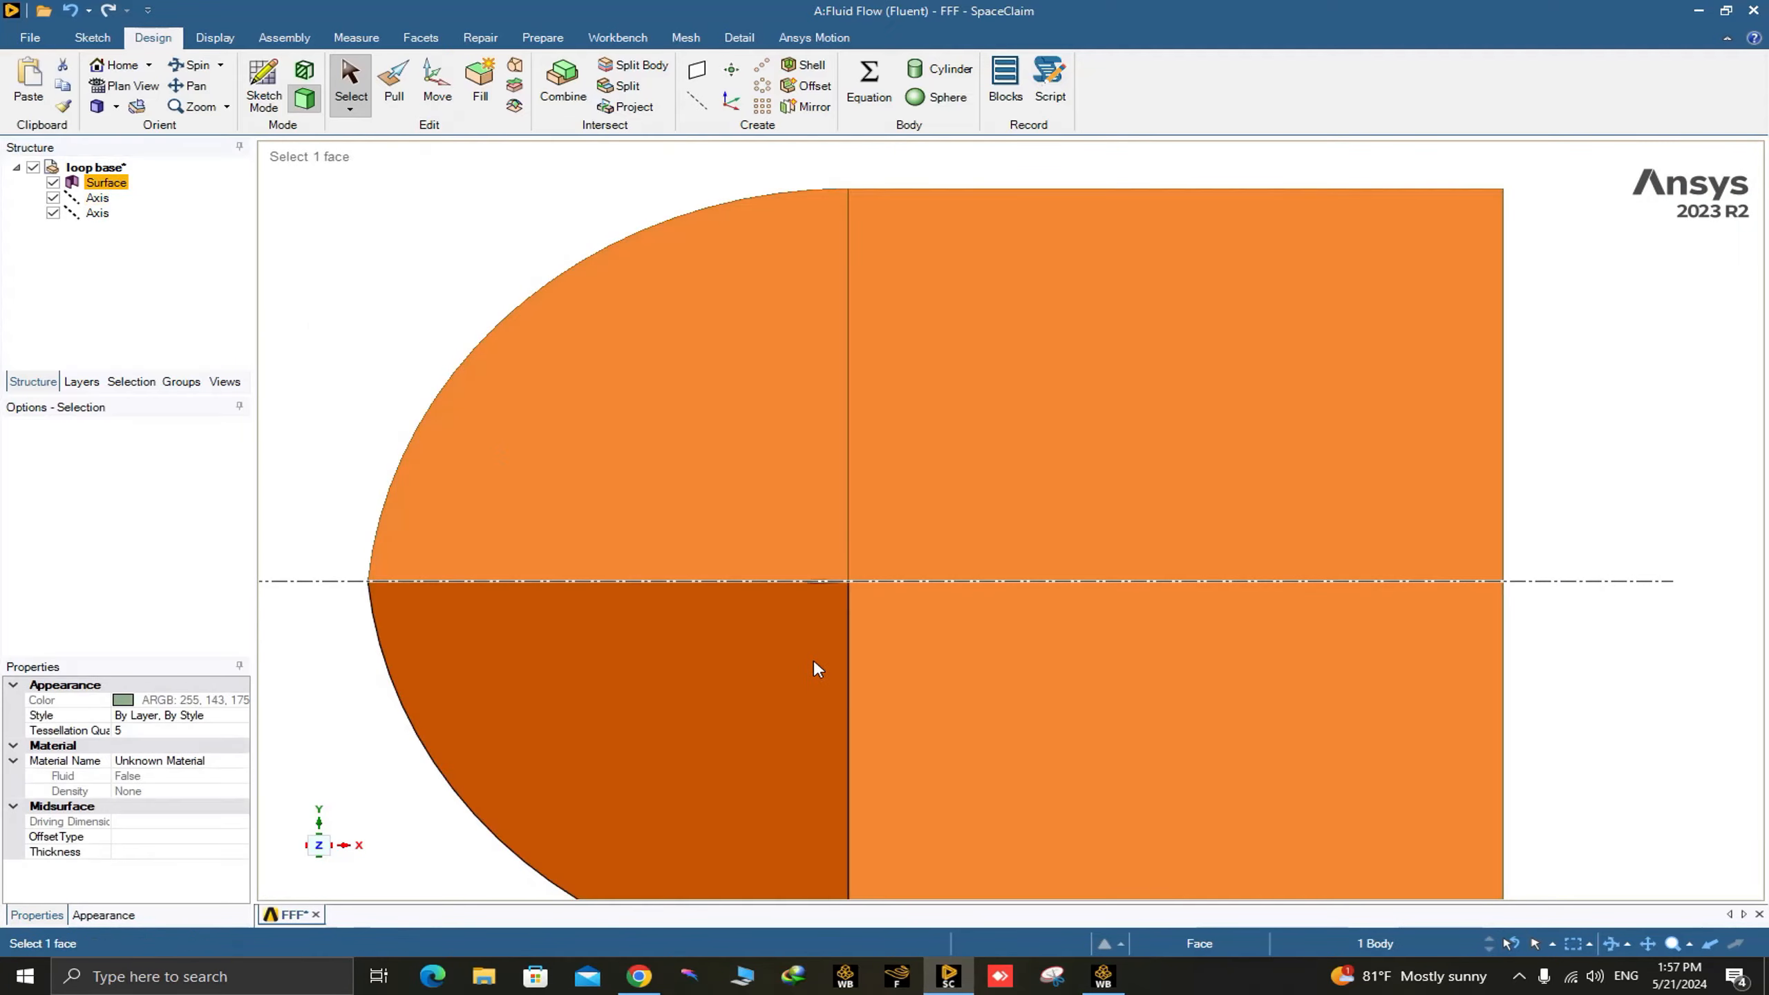
pyautogui.scroll(-3, 815, 608)
pyautogui.scroll(8, 821, 585)
pyautogui.scroll(-6, 883, 493)
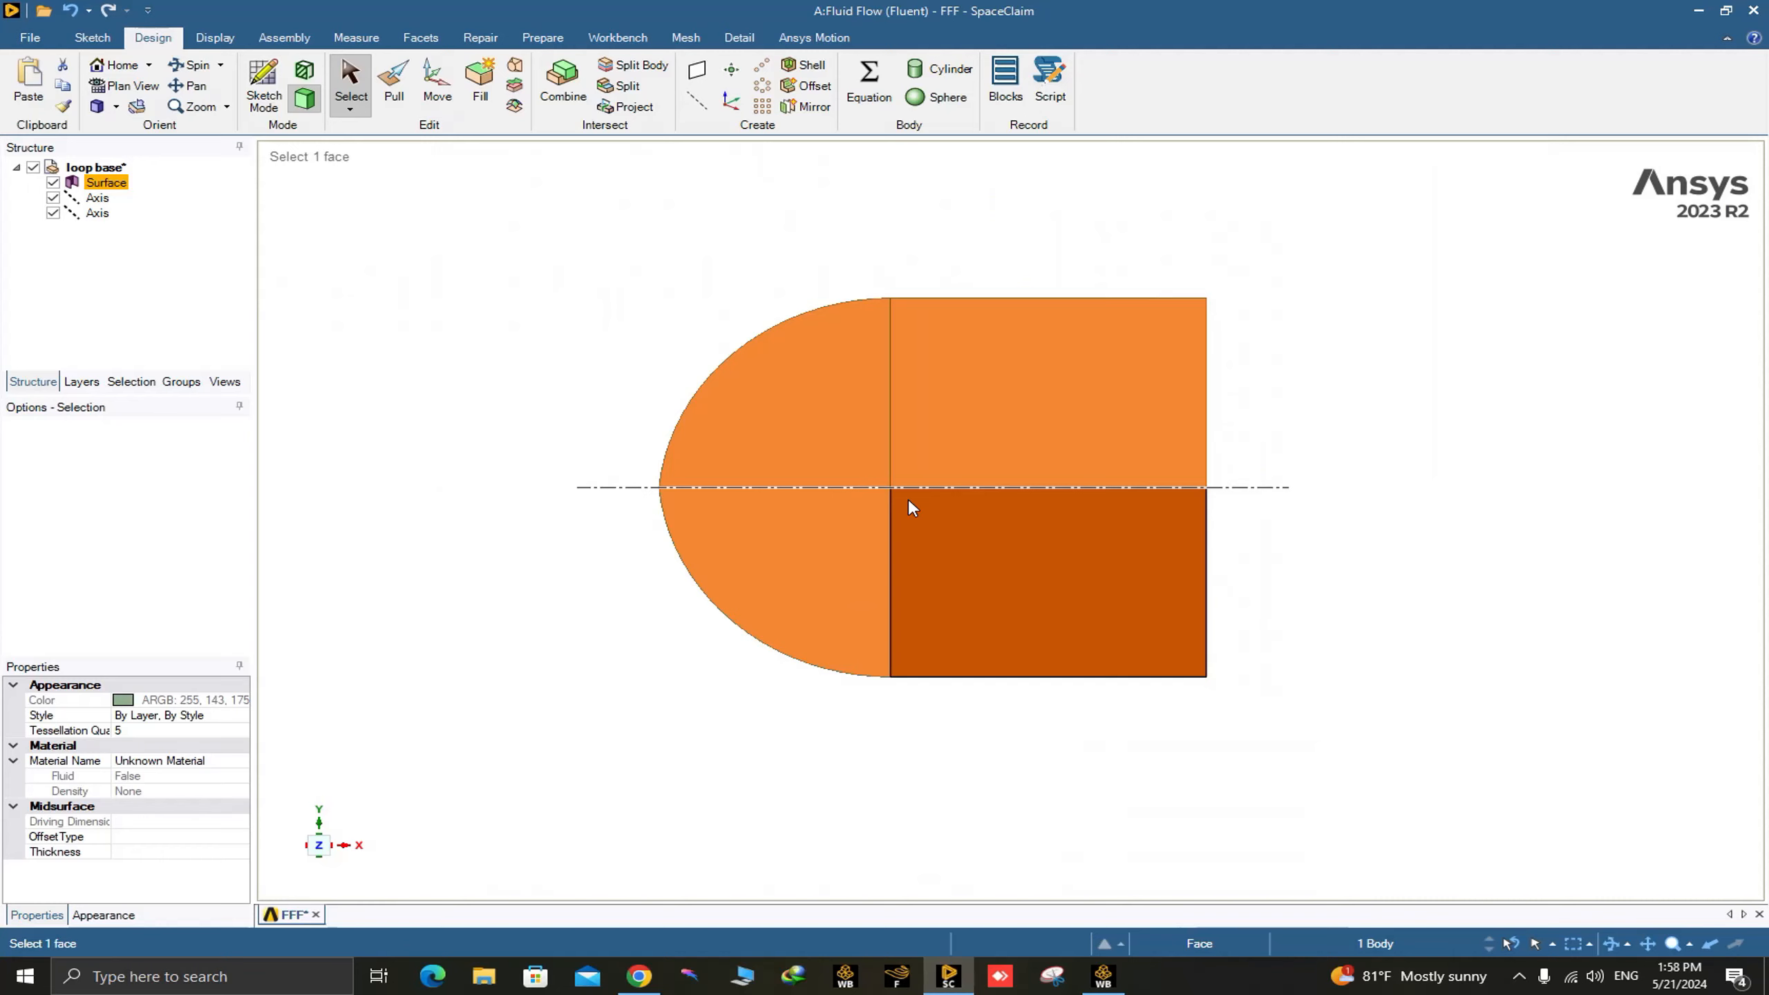
# Switch to Workbench and open the Mesh cell of the Fluid Flow (Fluent) system in Meshing.
pyautogui.click(501, 260)
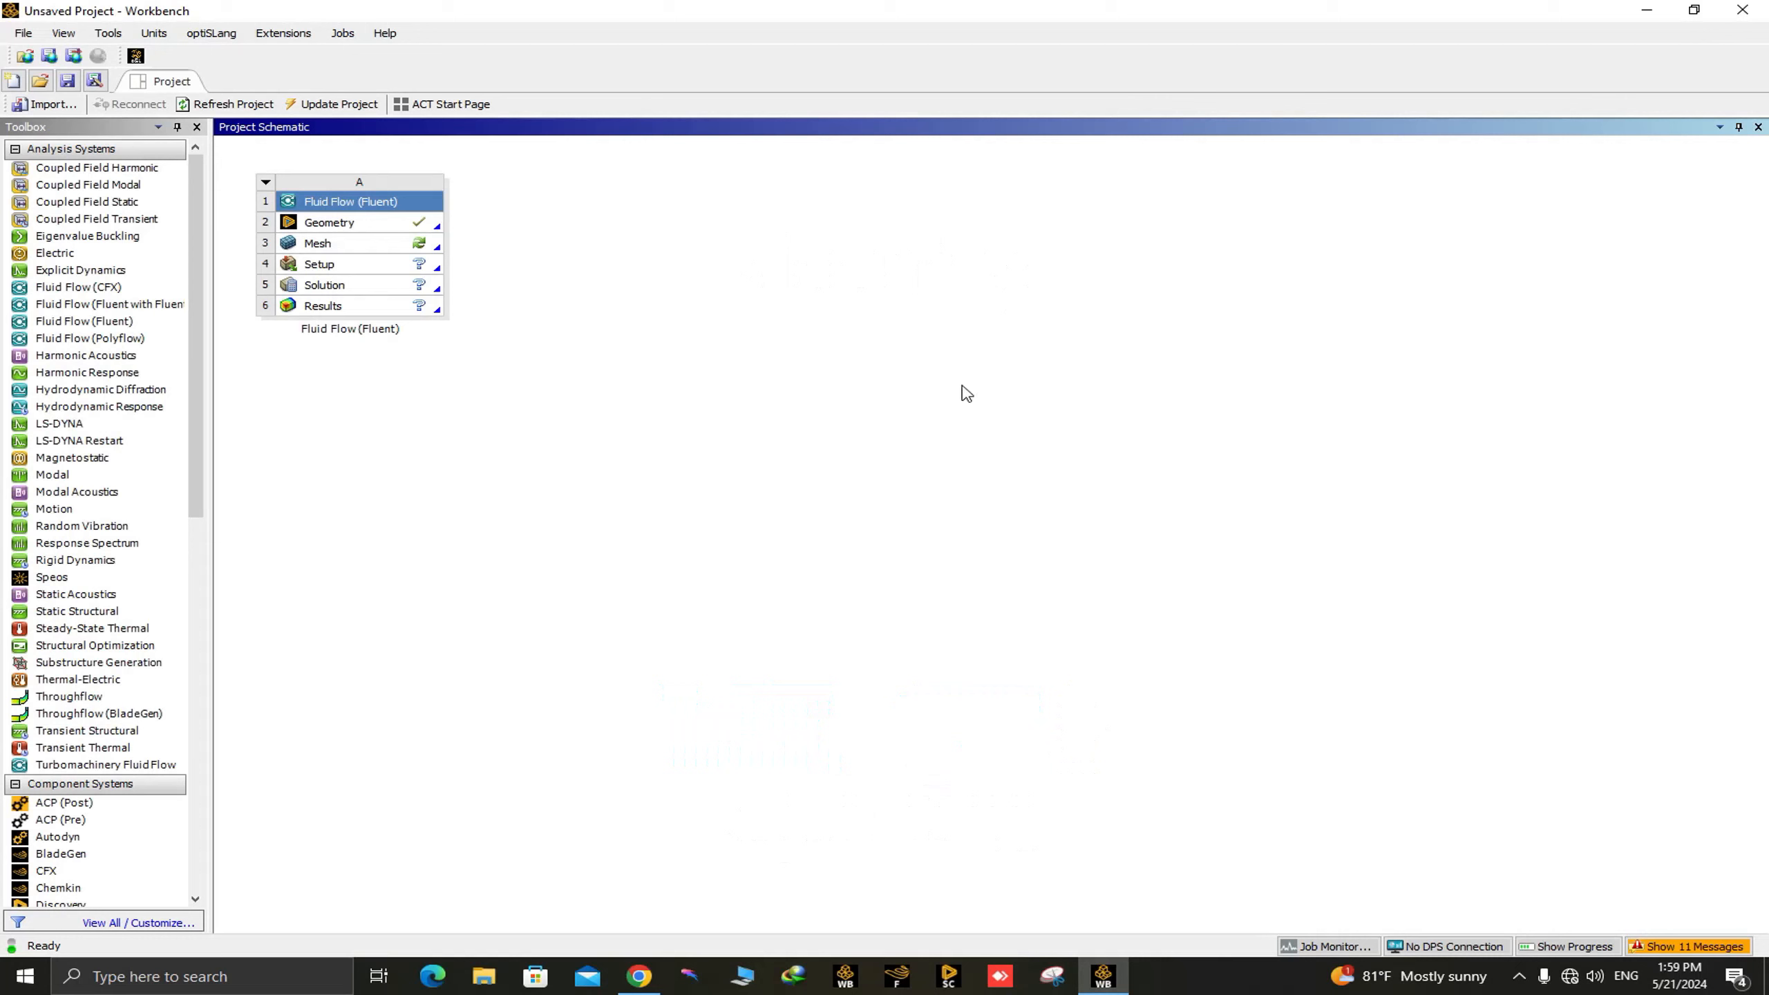
pyautogui.click(382, 249)
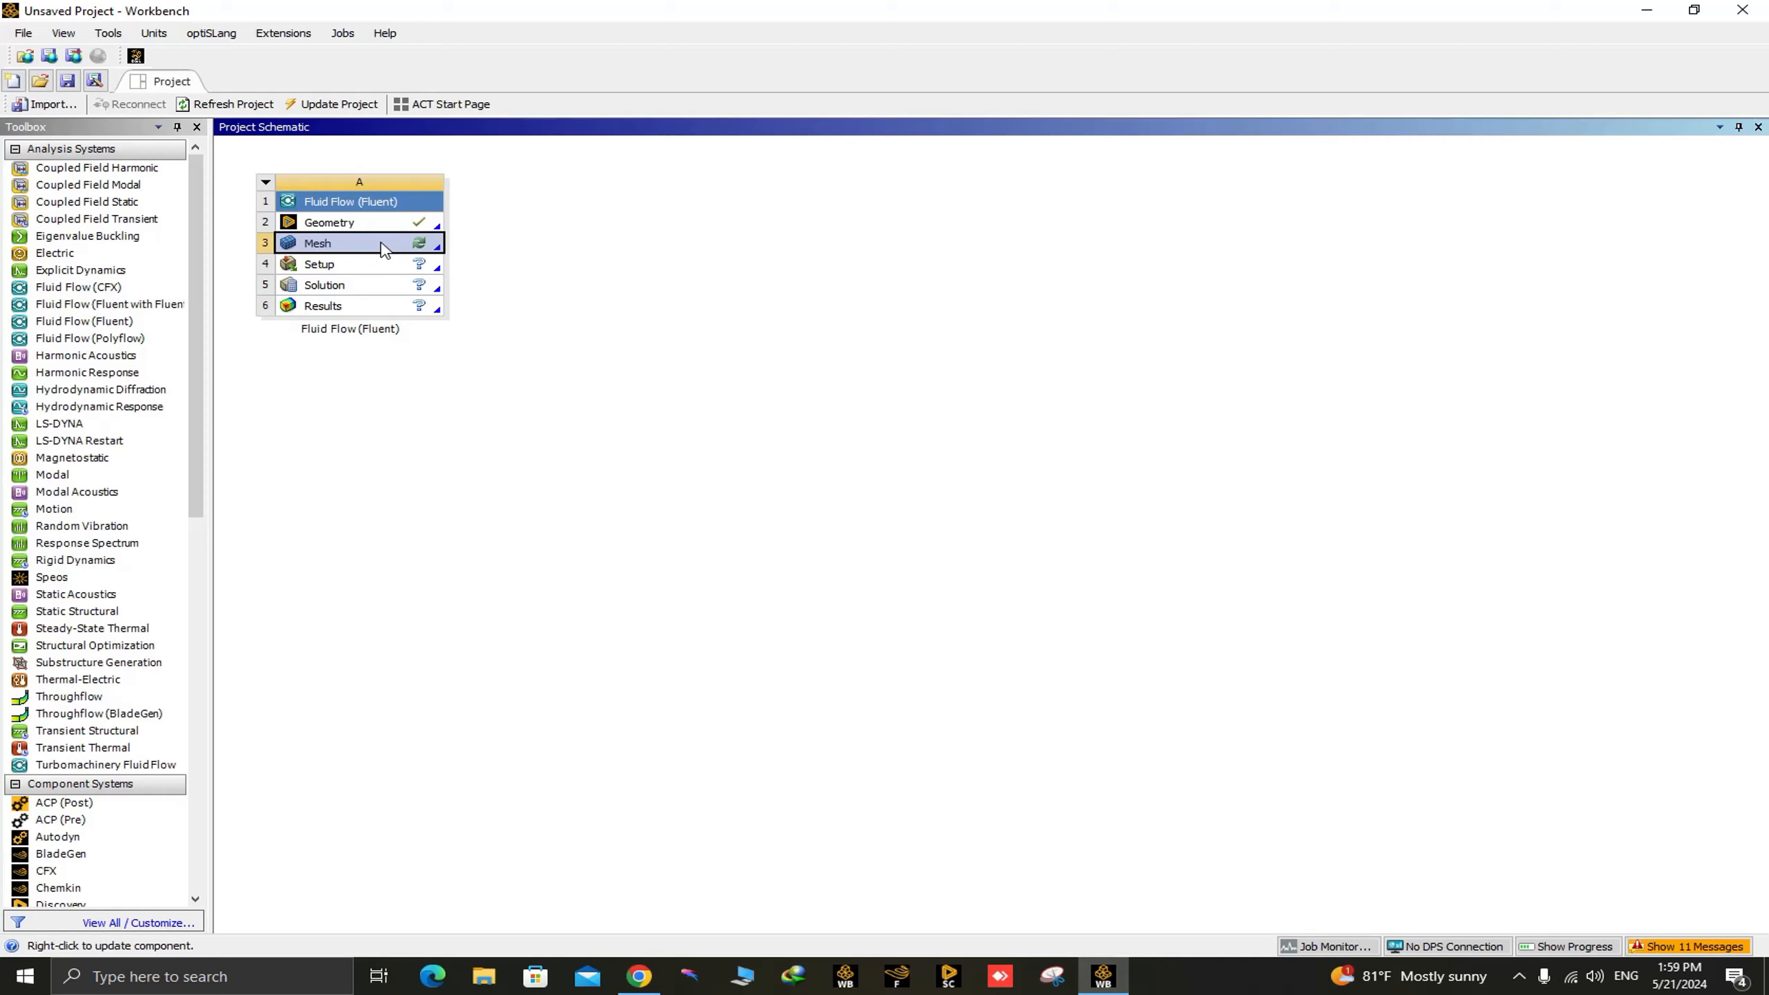
pyautogui.doubleClick(382, 249)
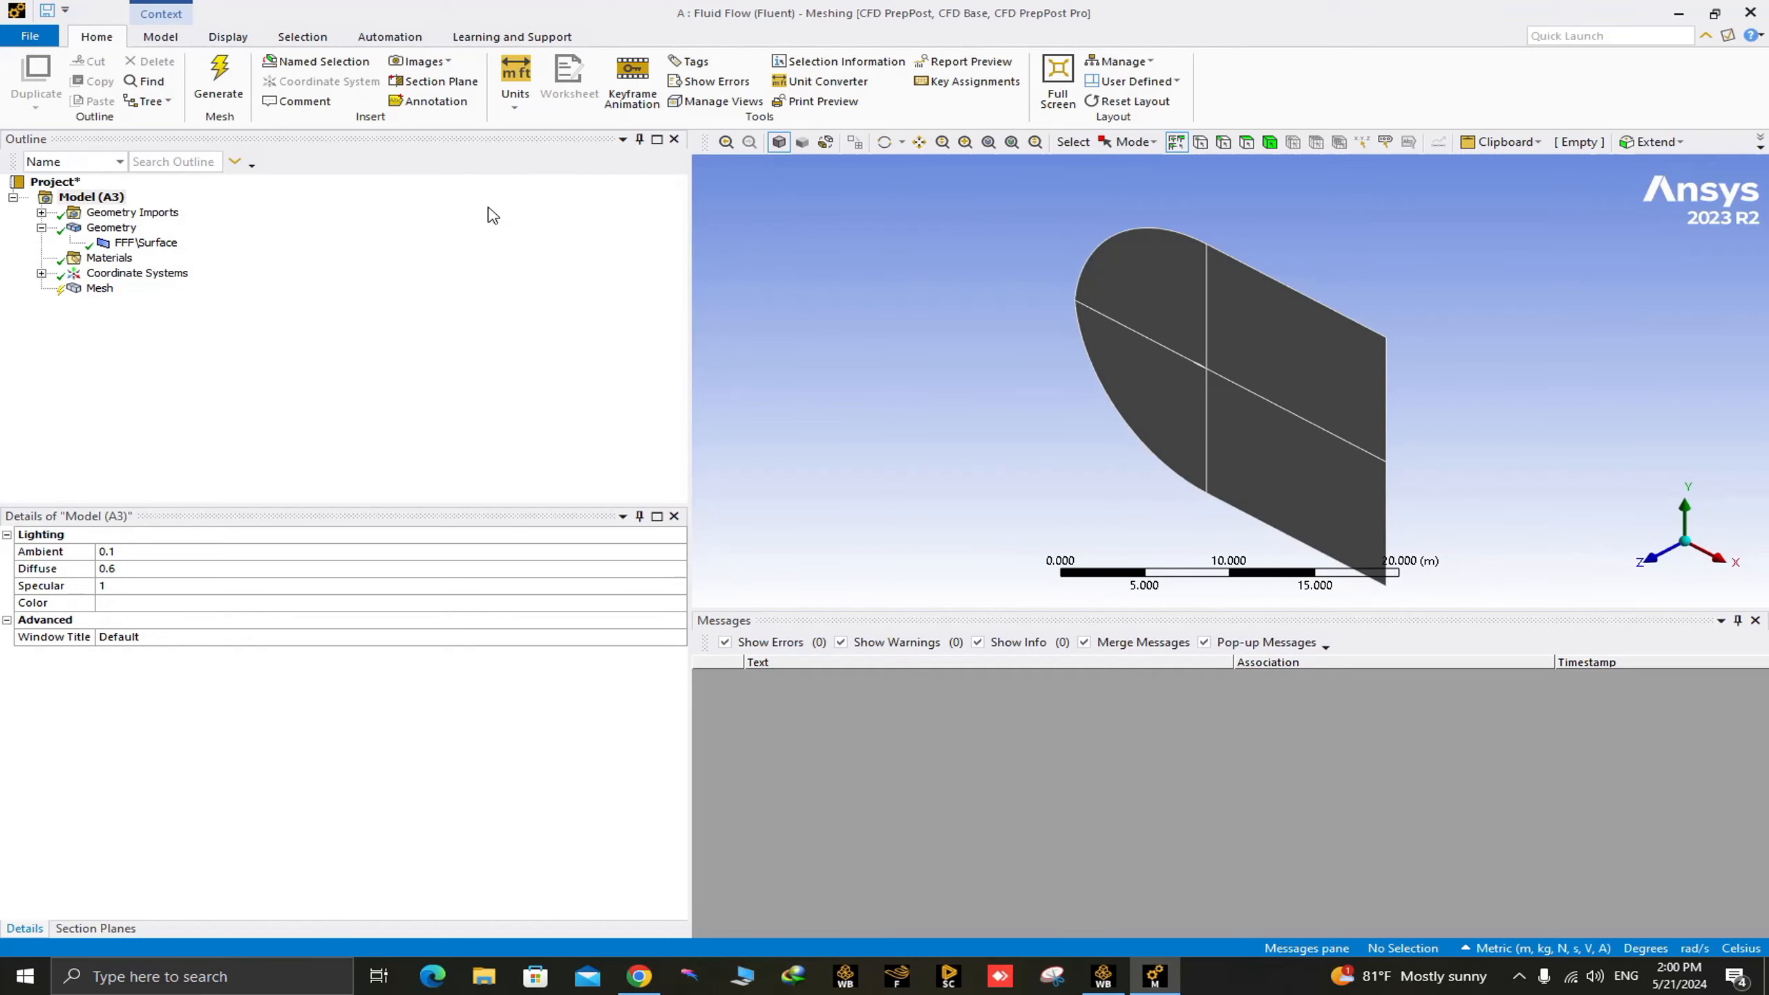
# Orient the model to face the +Z direction and examine the airfoil opening and surrounding domain blocks.
pyautogui.click(1648, 566)
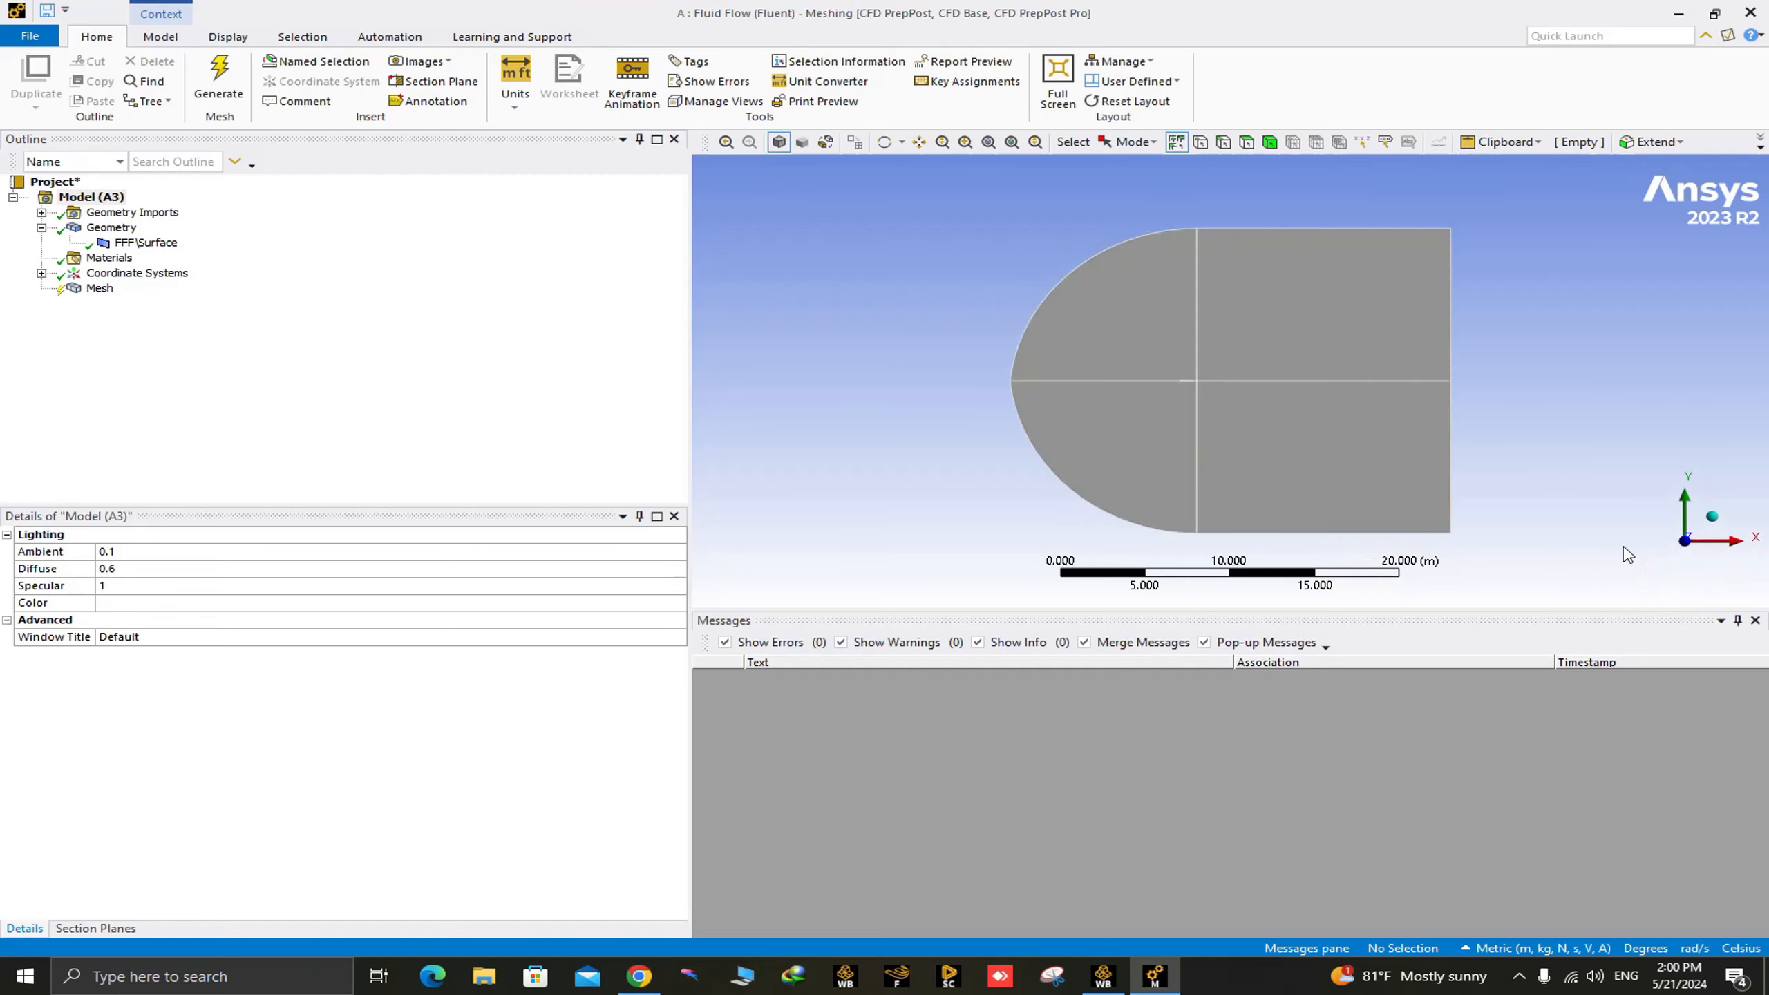
pyautogui.scroll(-5, 1159, 382)
pyautogui.scroll(9, 1135, 363)
pyautogui.scroll(6, 1142, 390)
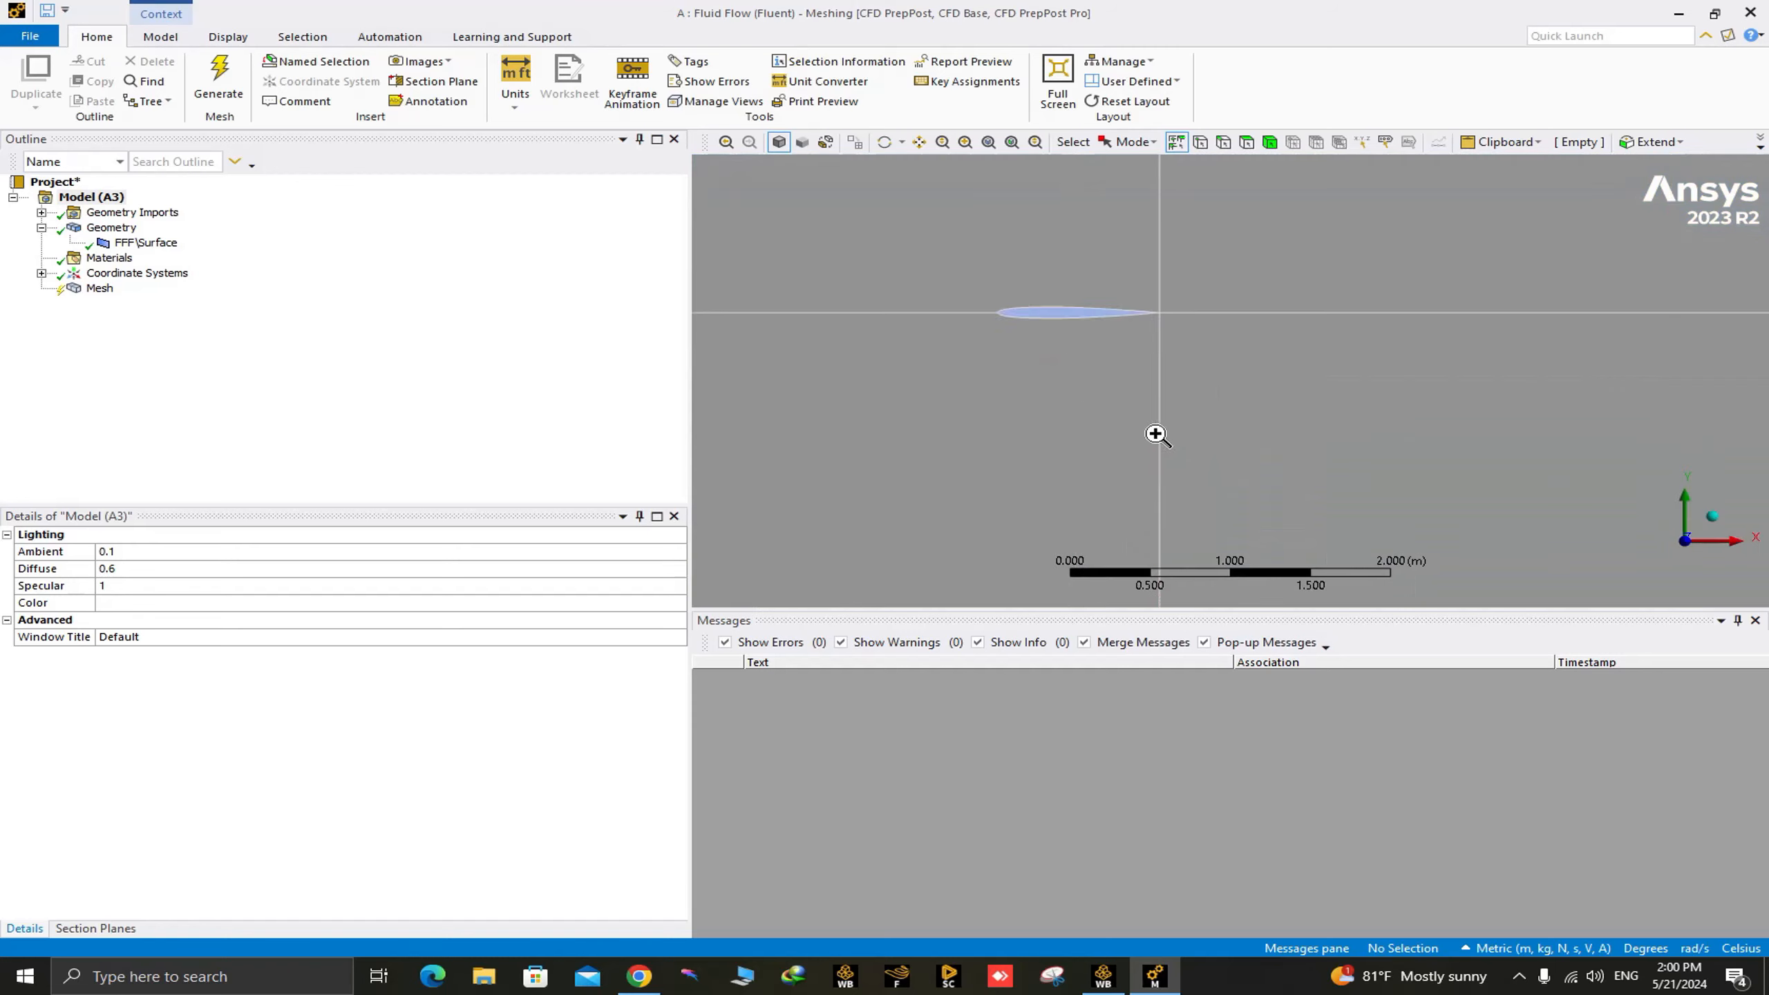
pyautogui.scroll(2, 1196, 414)
pyautogui.scroll(-3, 1189, 387)
pyautogui.scroll(5, 1187, 386)
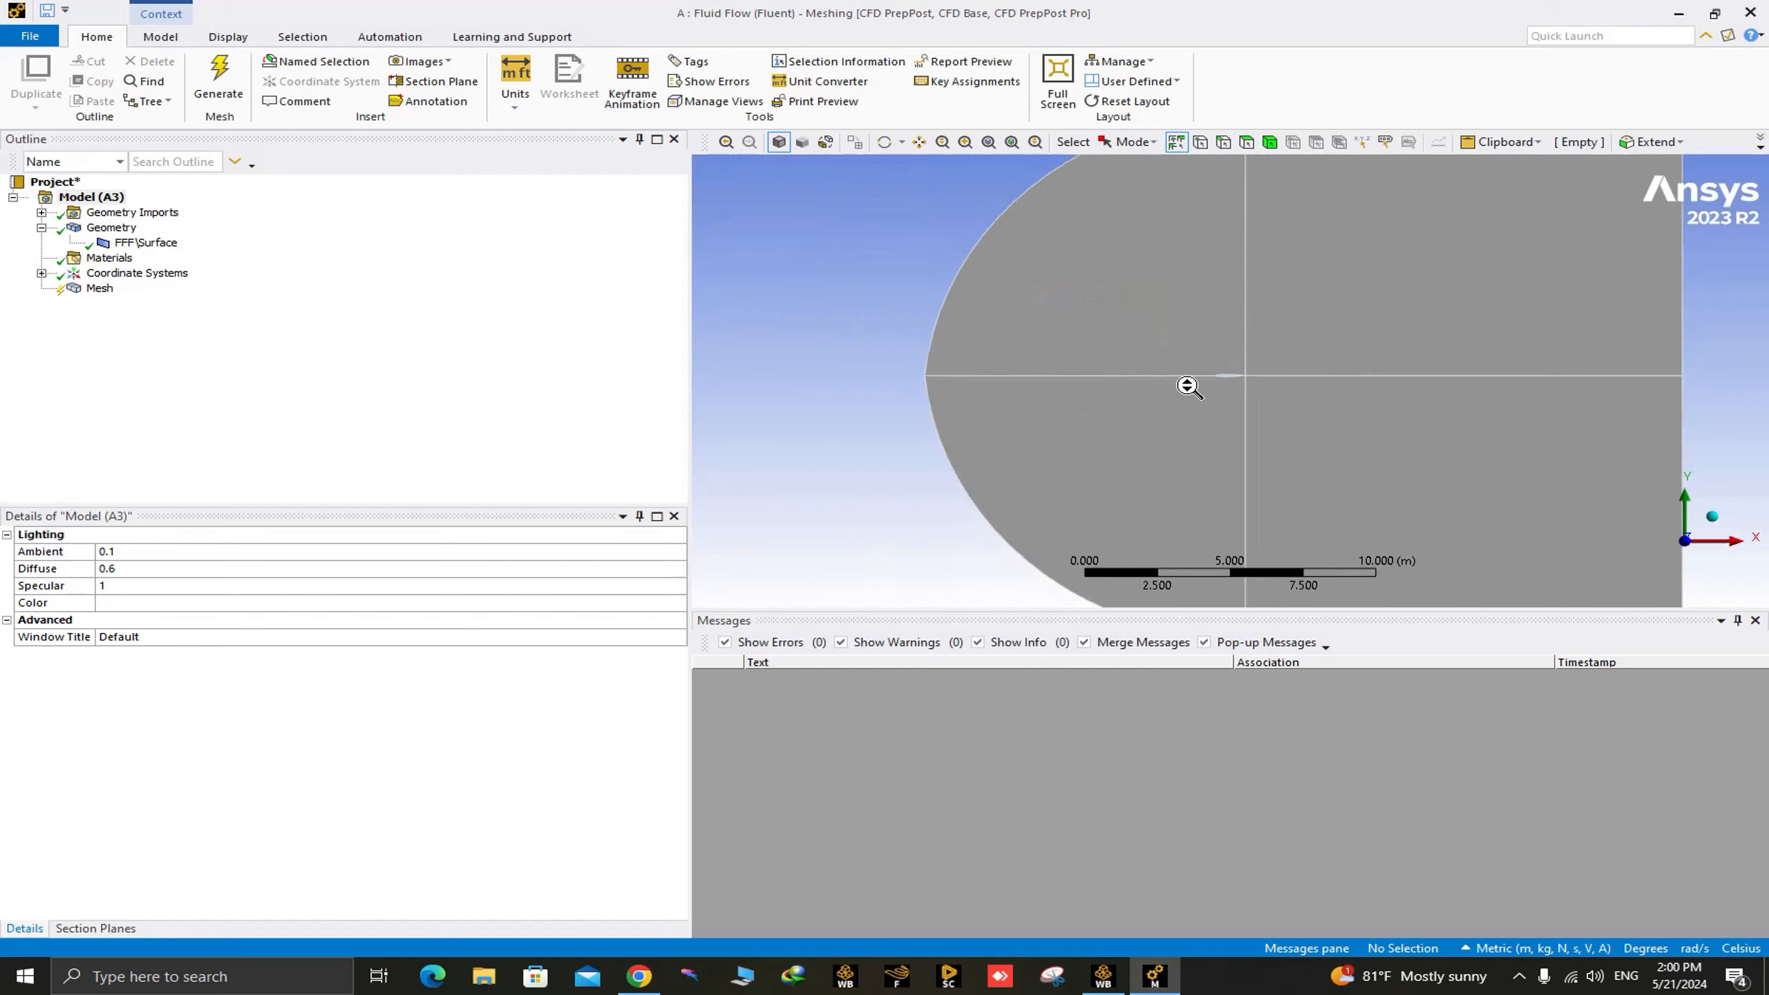
pyautogui.scroll(-7, 1216, 388)
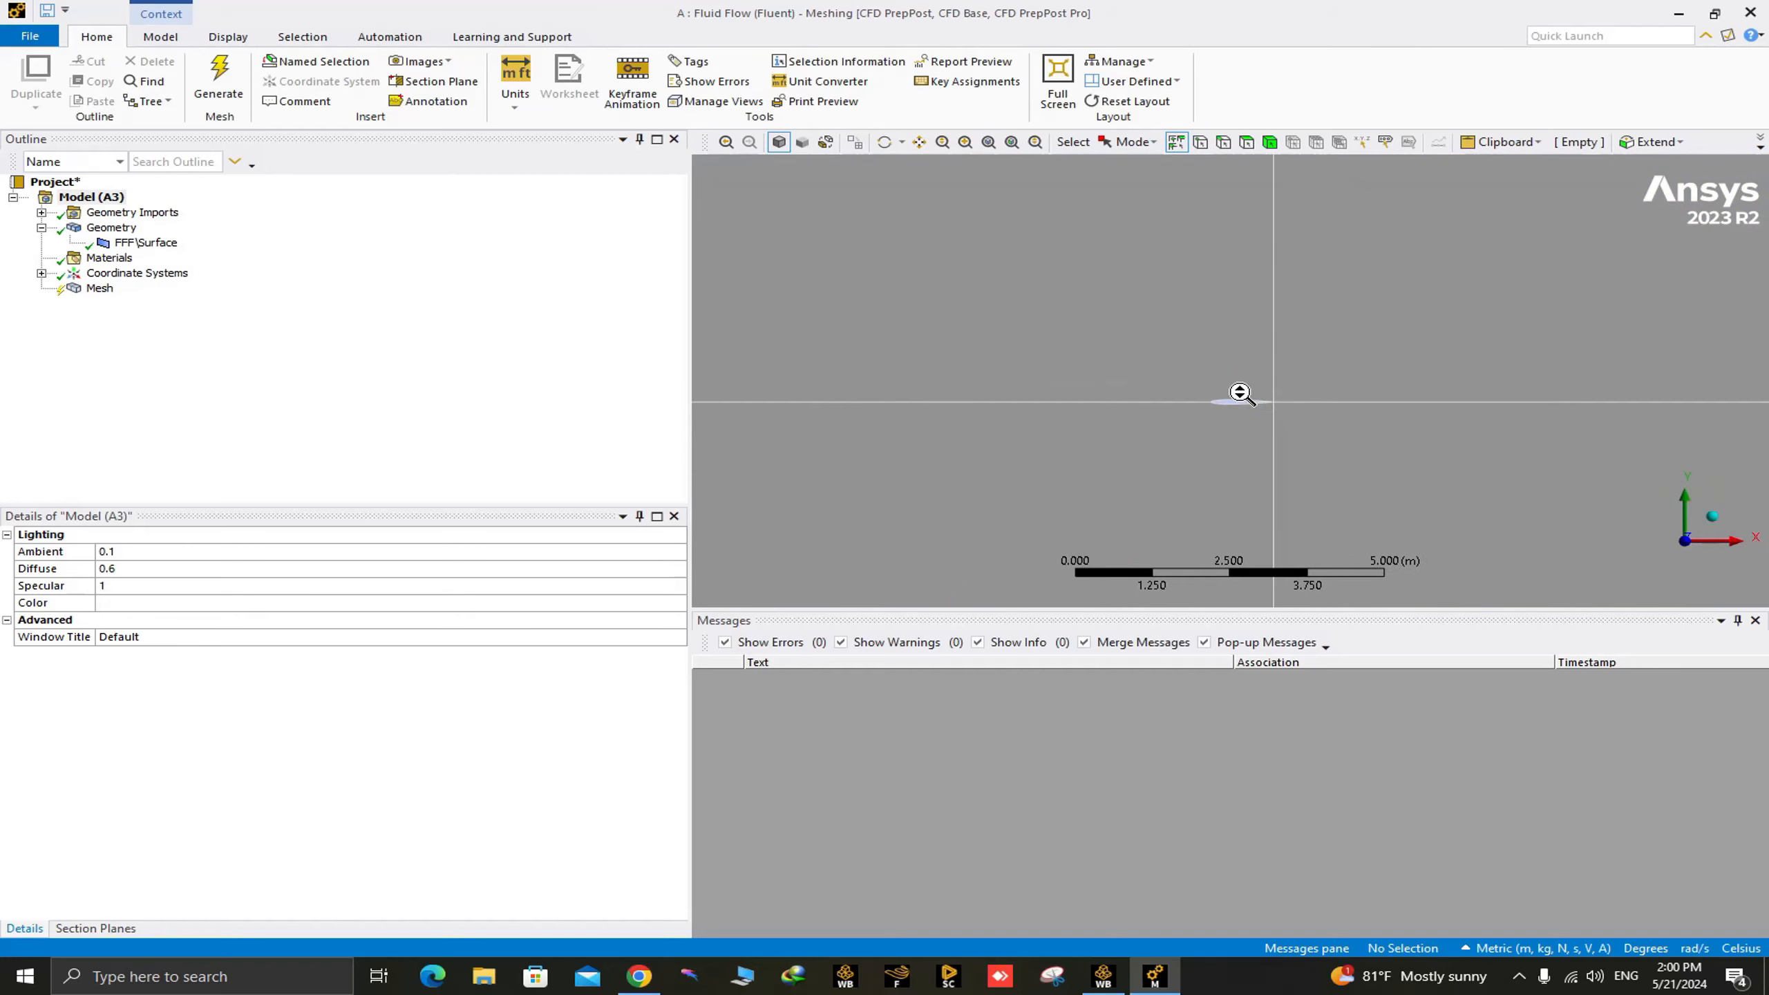
pyautogui.scroll(4, 1236, 392)
pyautogui.scroll(-6, 1263, 406)
pyautogui.scroll(-8, 1045, 357)
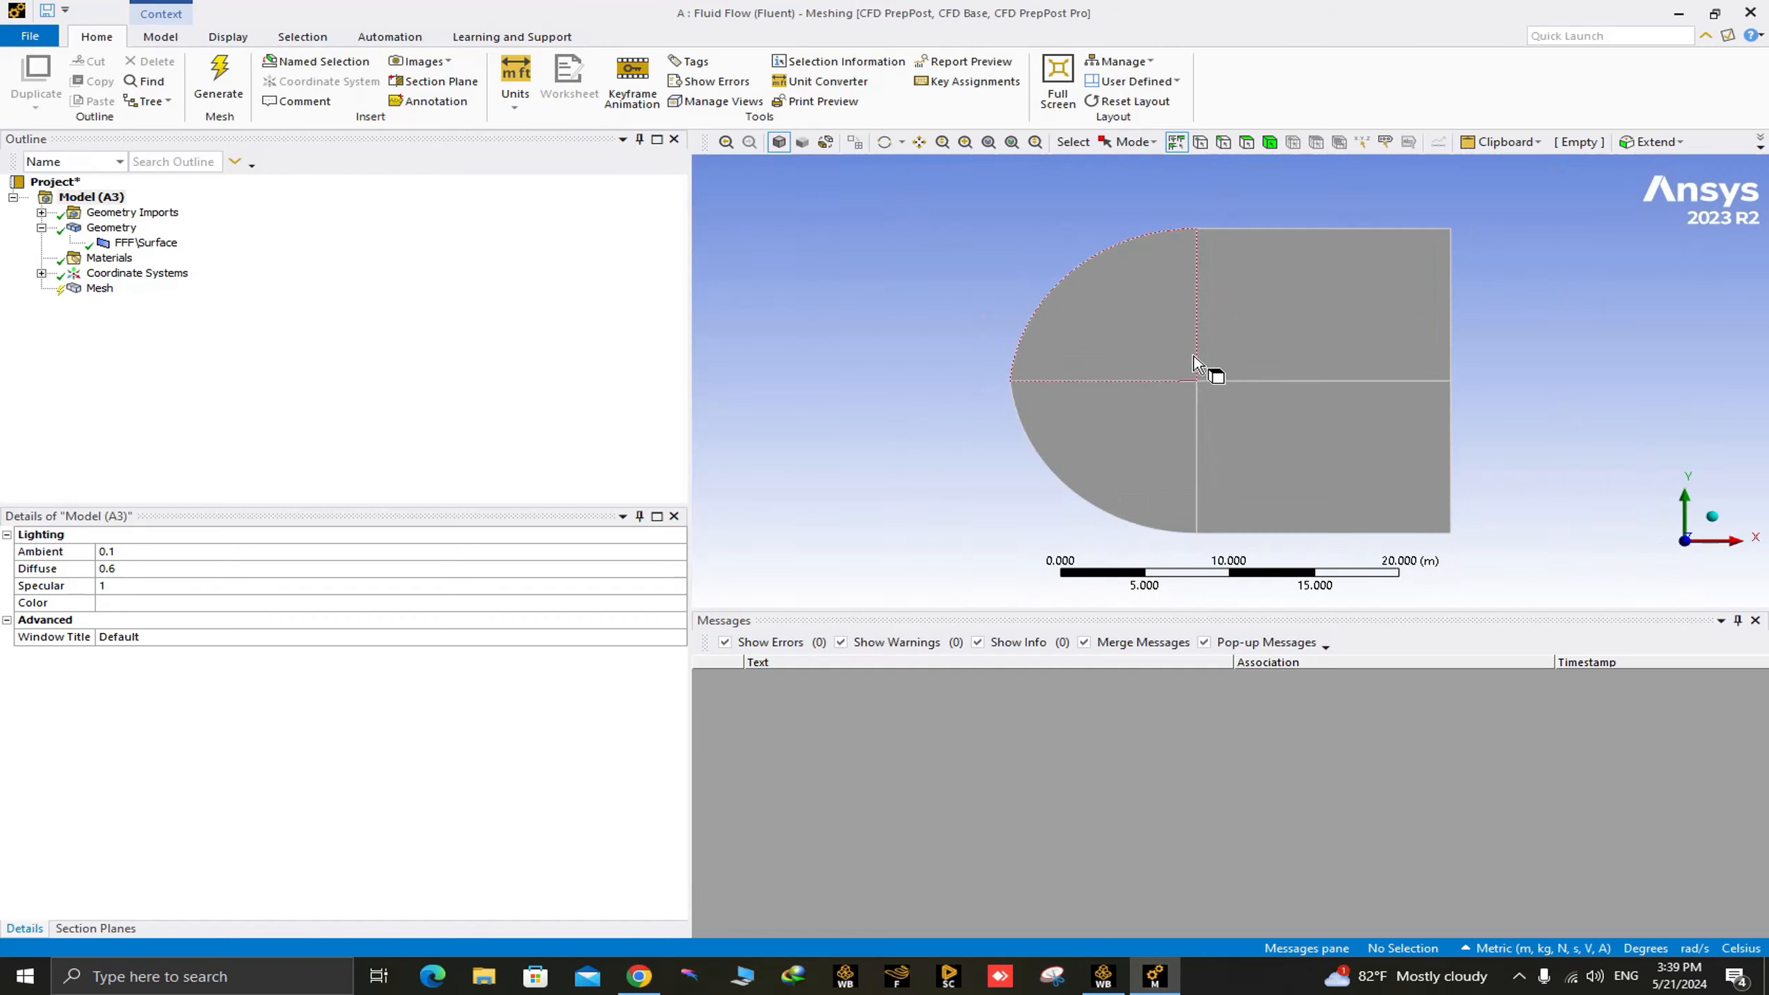
pyautogui.click(1285, 229)
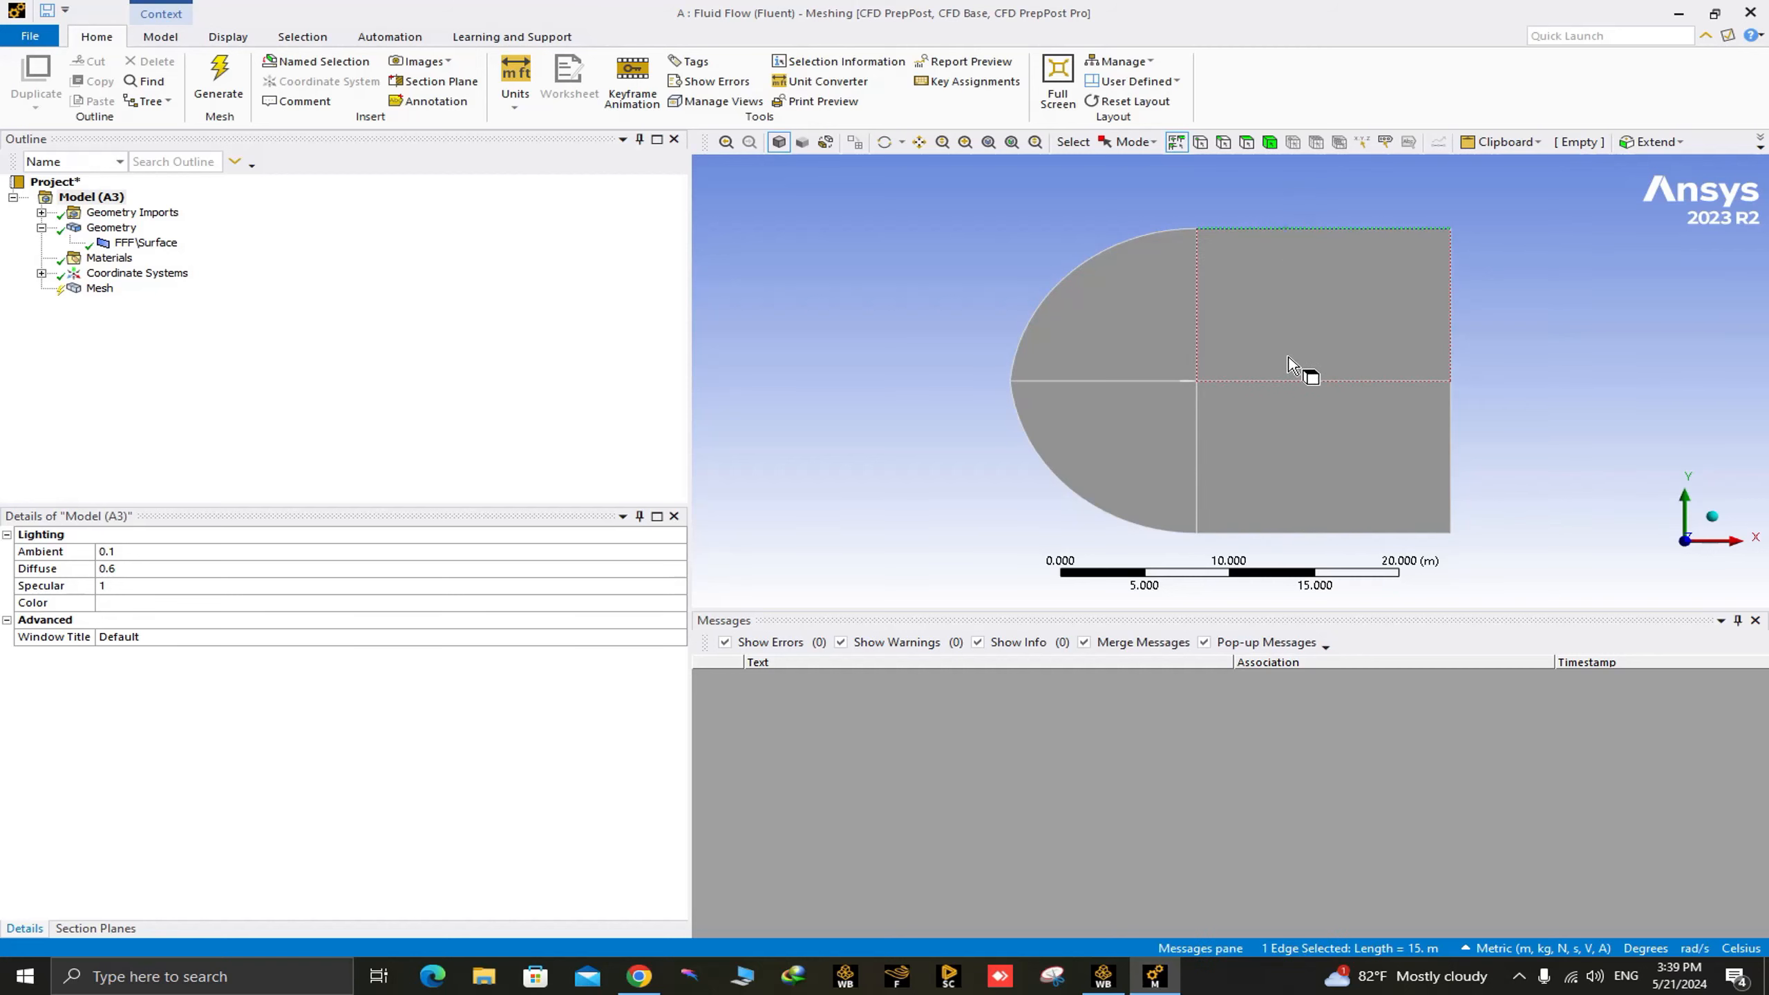
pyautogui.keyDown('ctrl'); pyautogui.click(1284, 382); pyautogui.keyUp('ctrl')
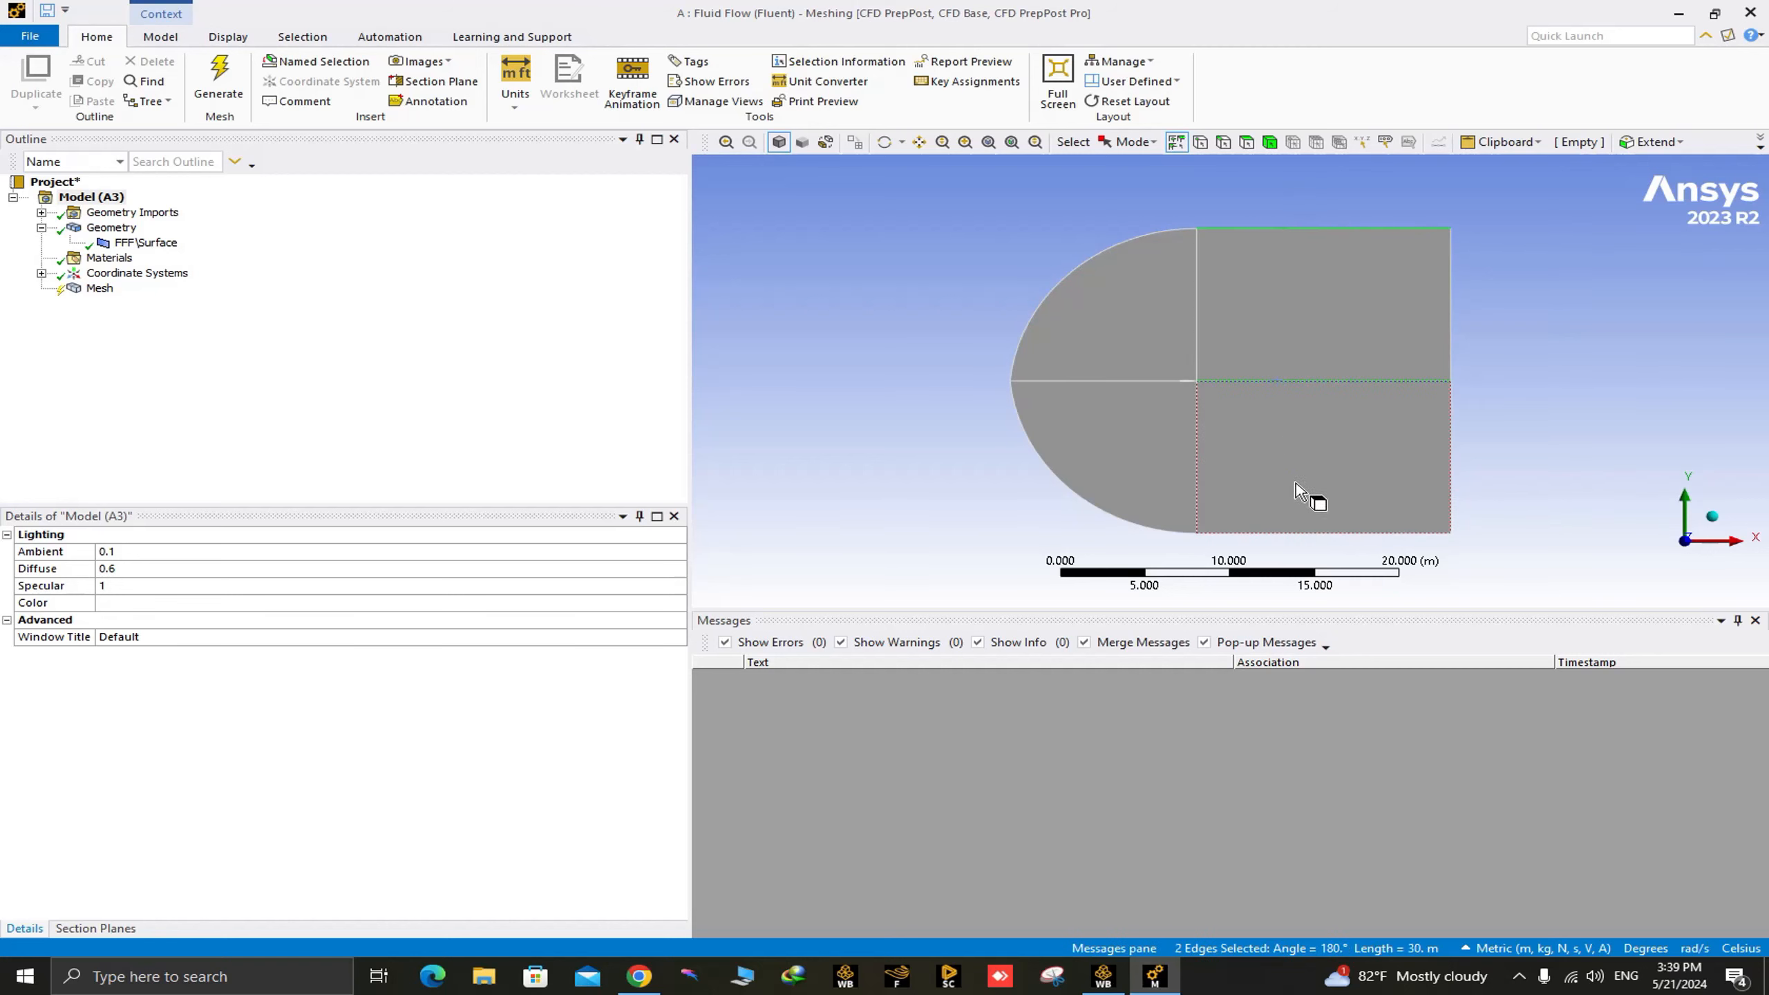
pyautogui.keyDown('ctrl'); pyautogui.click(1263, 533); pyautogui.keyUp('ctrl')
pyautogui.rightClick(1293, 385)
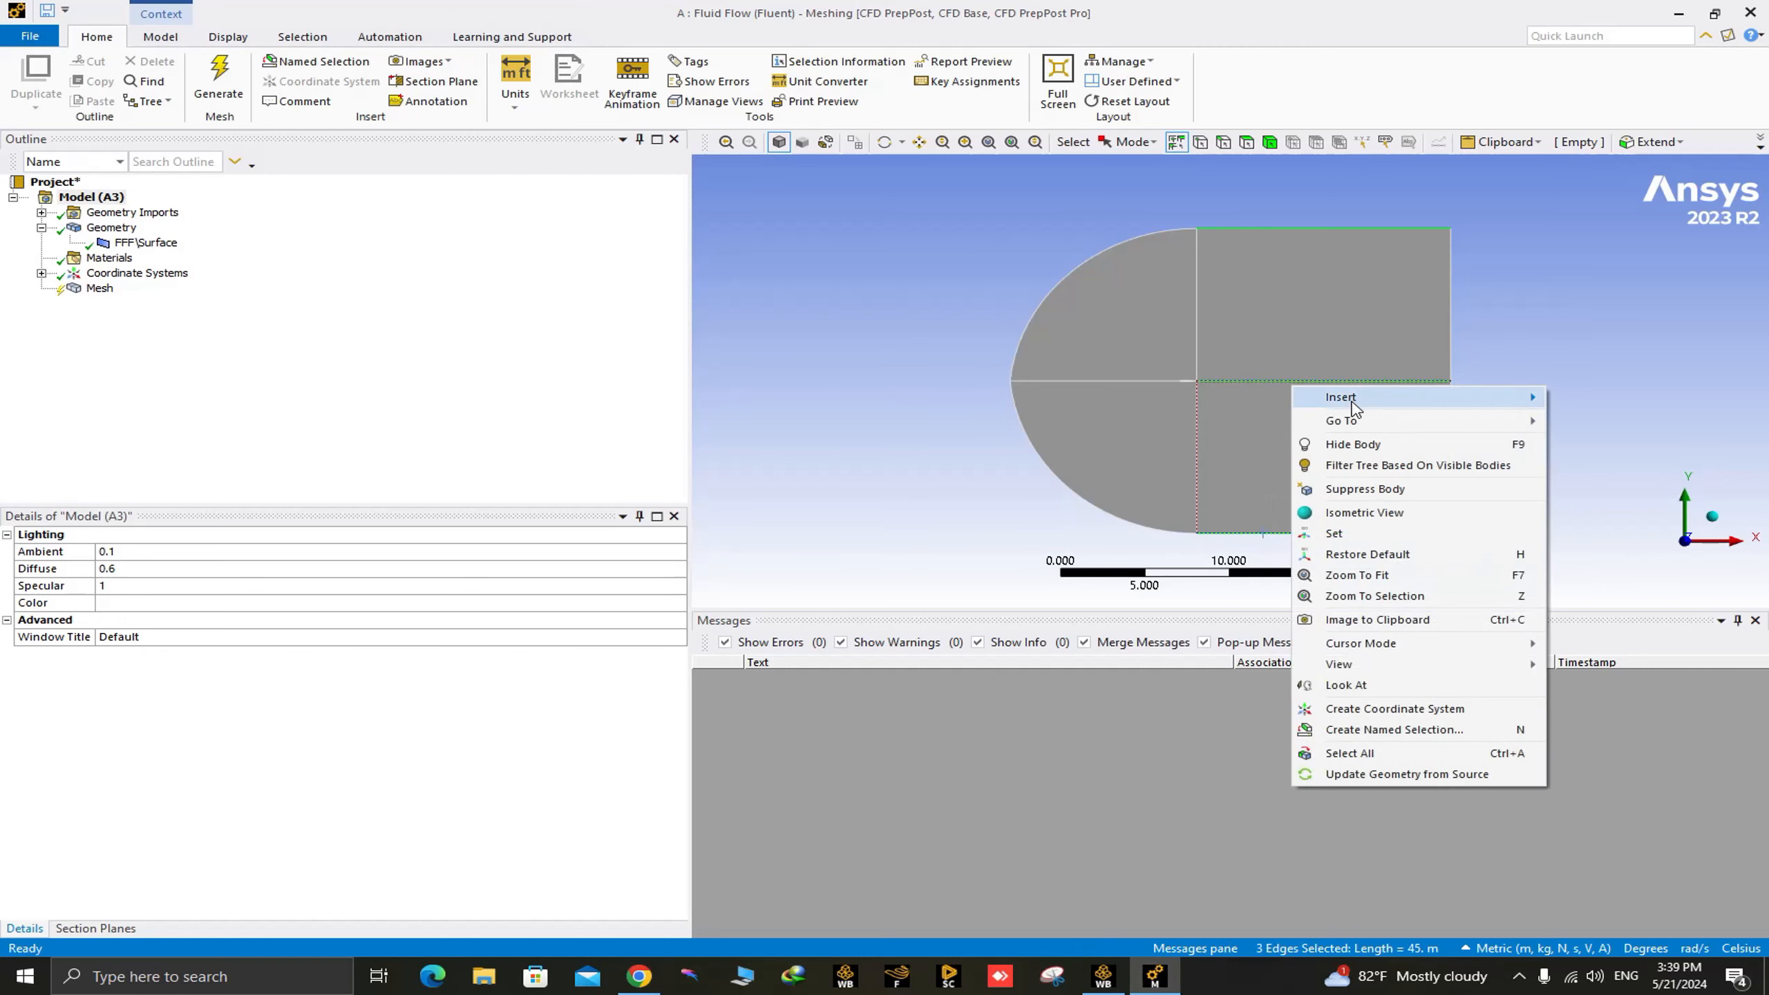
pyautogui.moveTo(1354, 401)
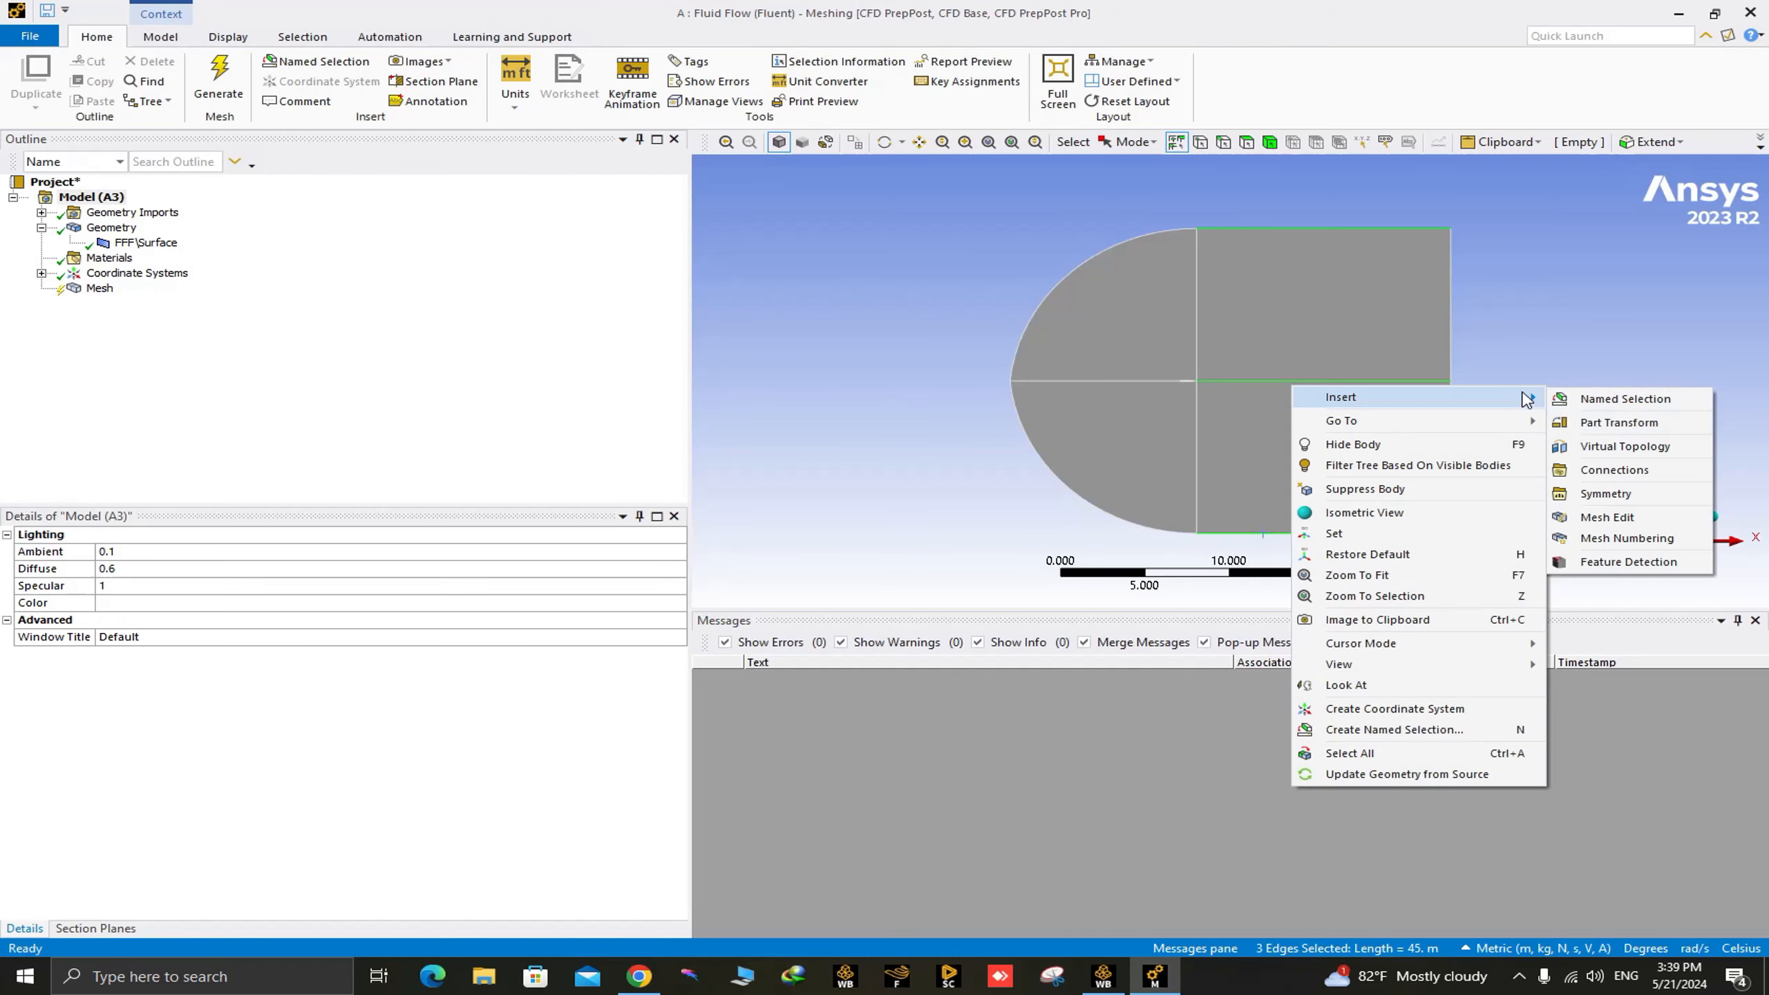
pyautogui.click(909, 312)
# Insert a mesh sizing scoped to the three horizontal edges of the two rectangular blocks downstream of the airfoil.
pyautogui.click(99, 288)
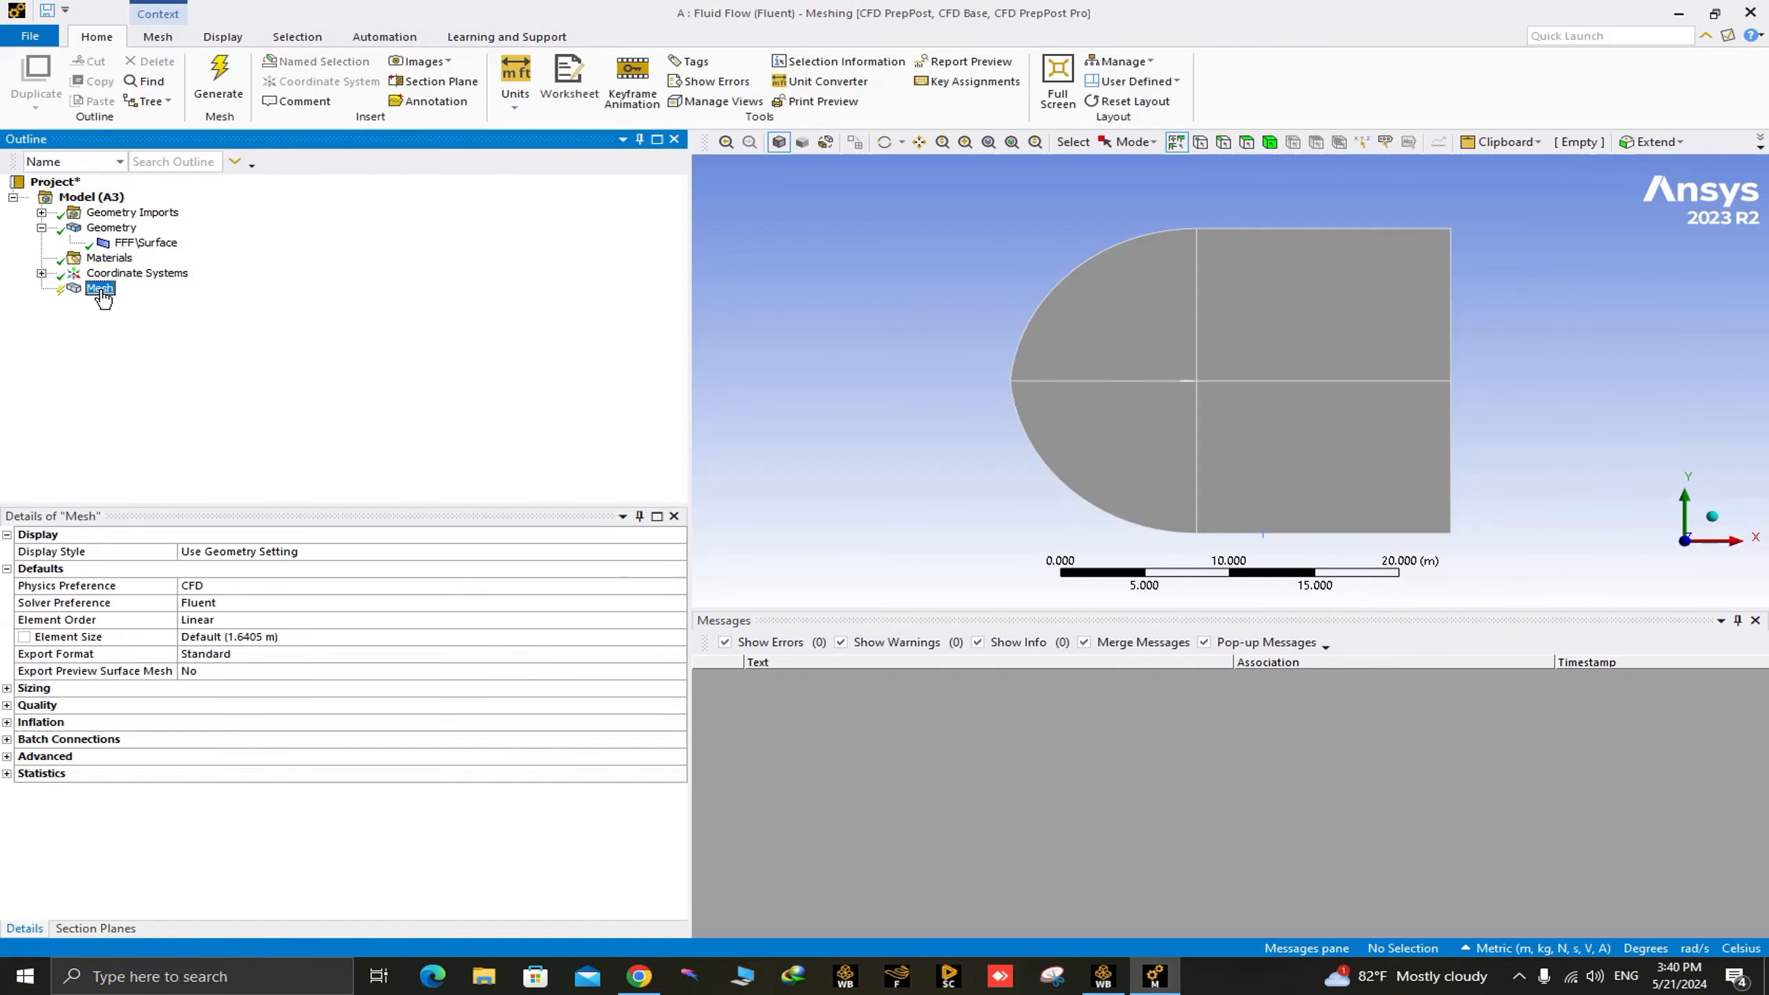
pyautogui.rightClick(99, 289)
pyautogui.moveTo(260, 309)
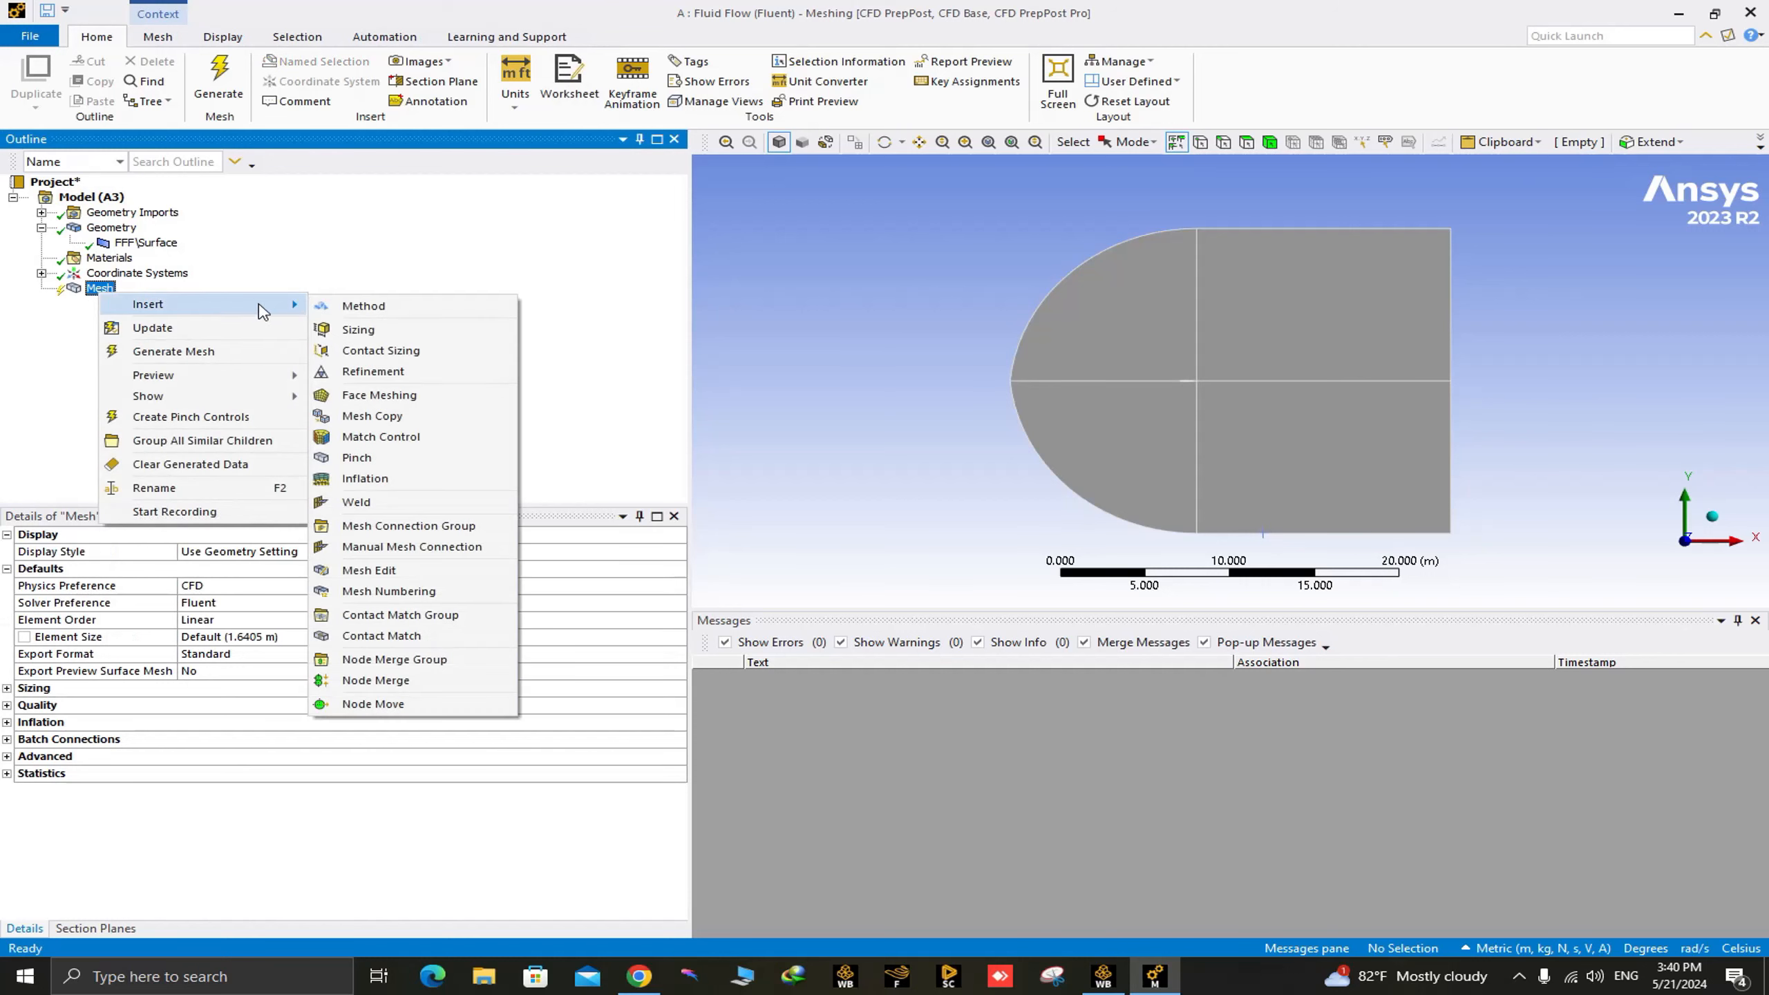
pyautogui.click(358, 330)
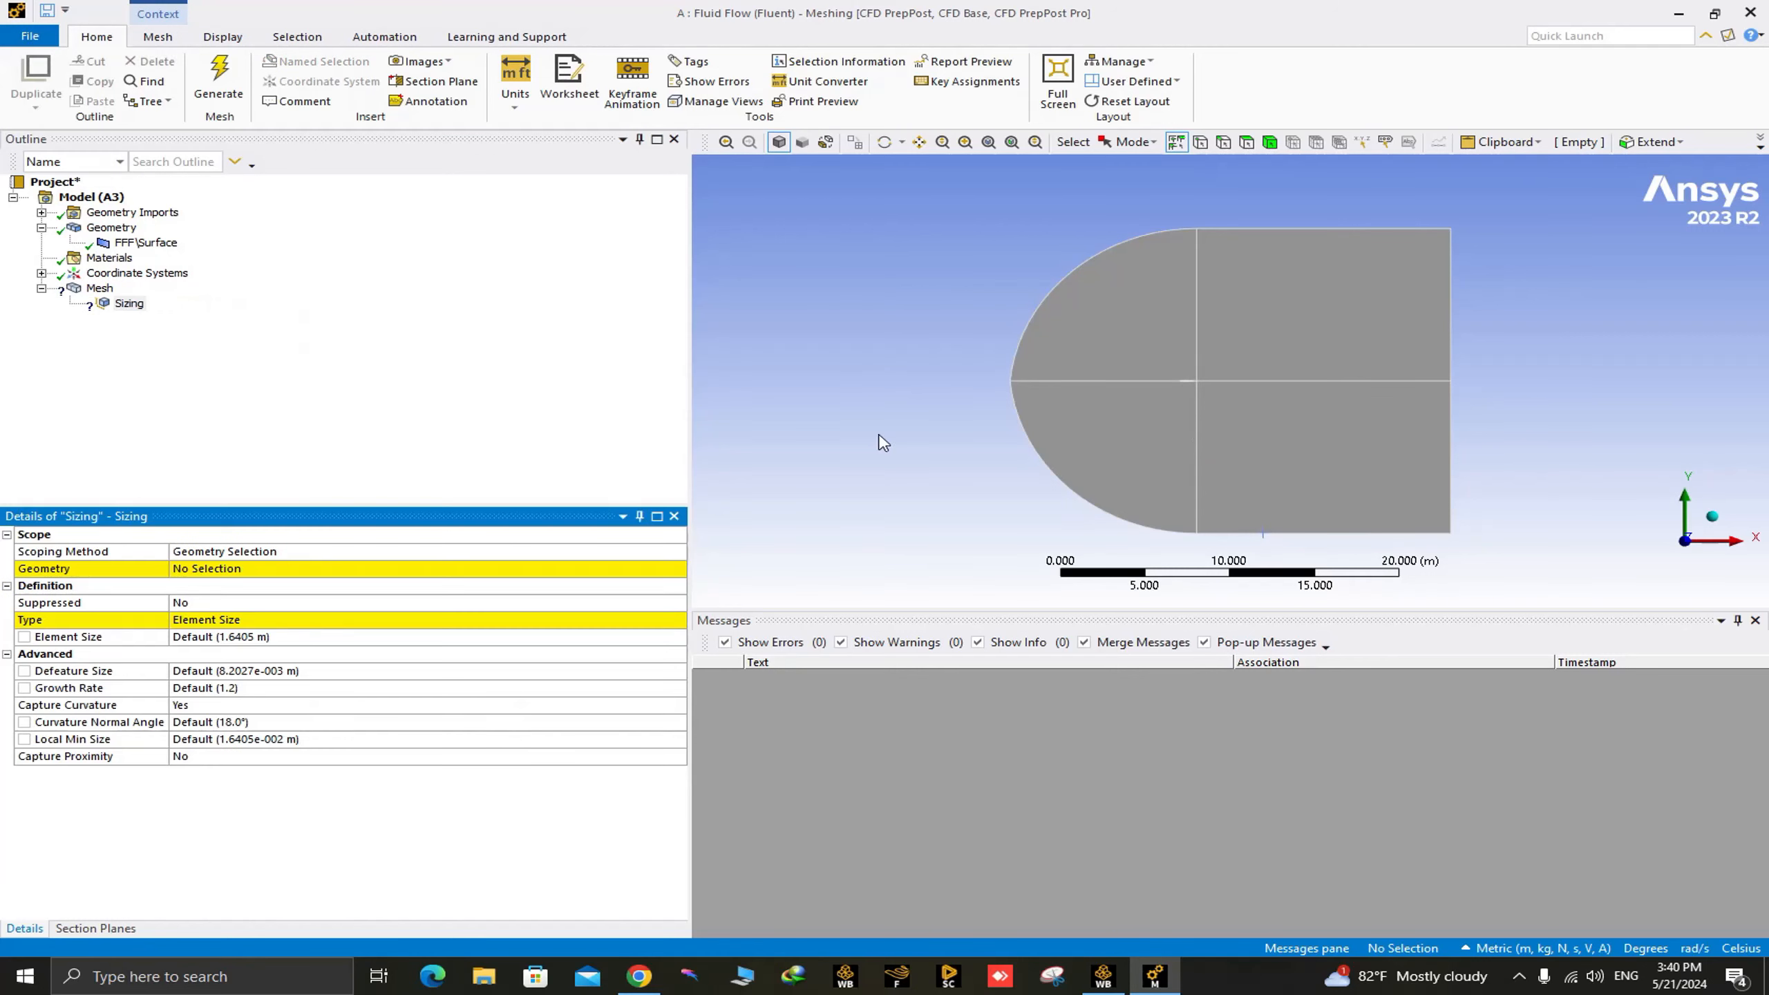
pyautogui.click(1293, 230)
pyautogui.keyDown('ctrl'); pyautogui.click(1290, 381); pyautogui.keyUp('ctrl')
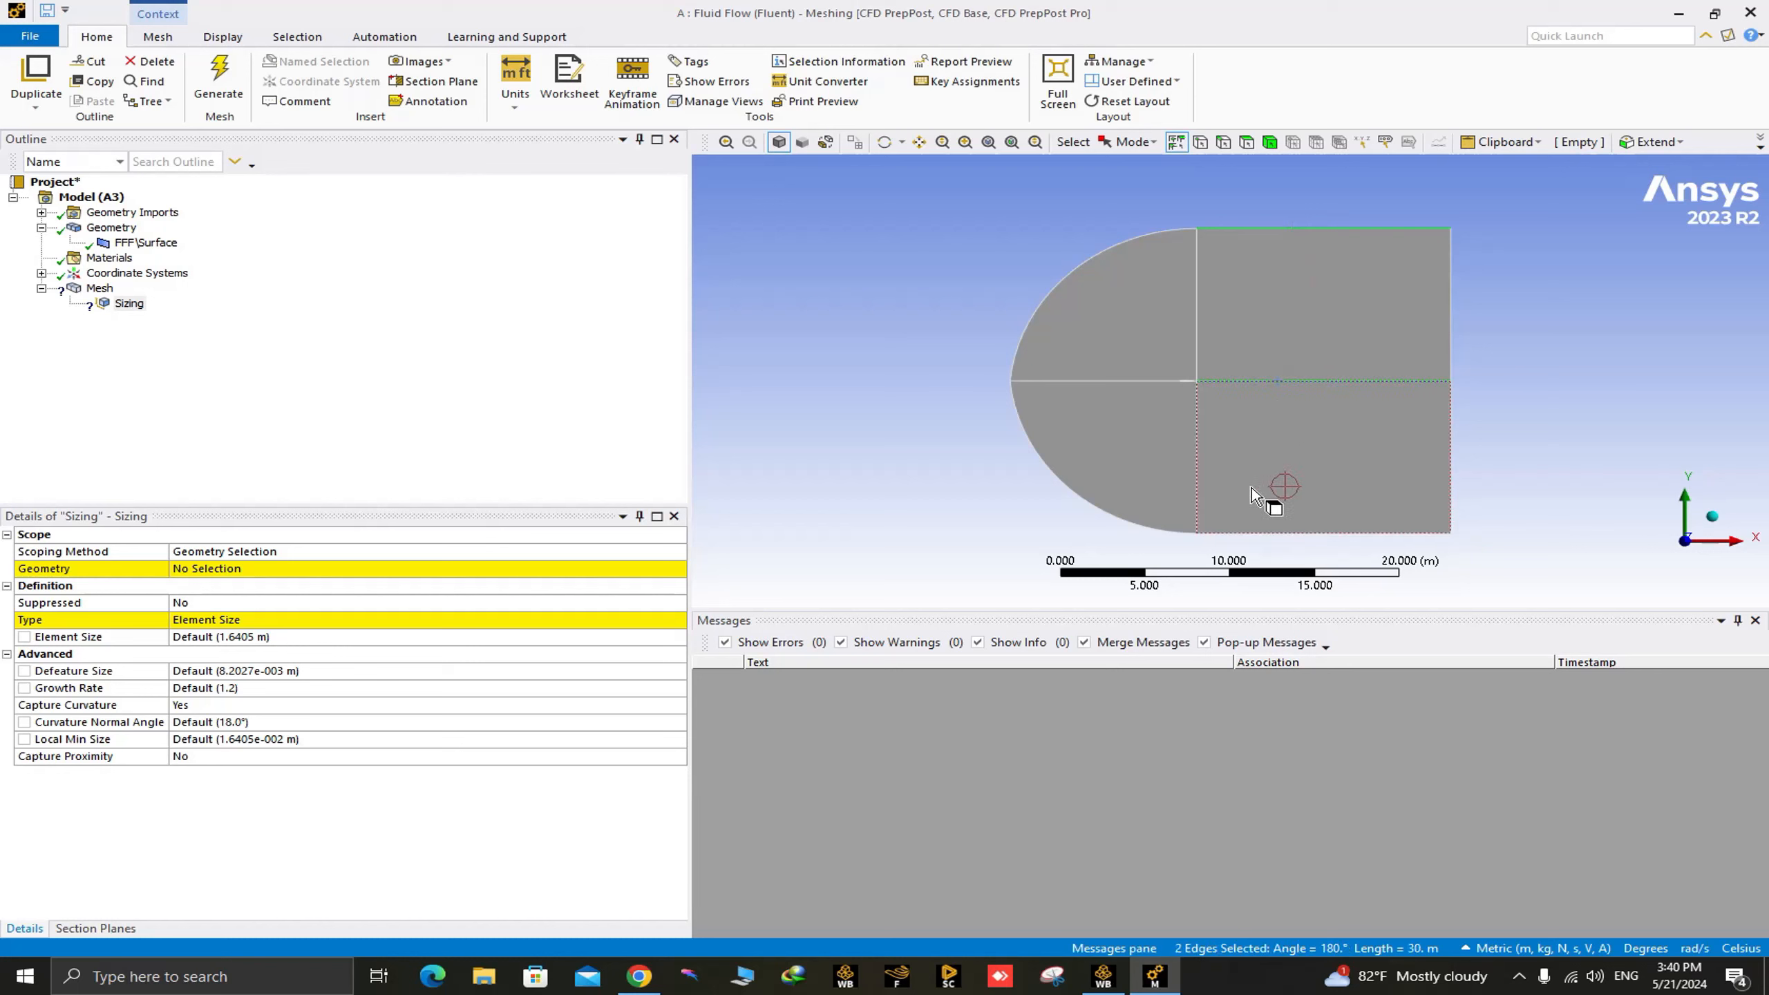
pyautogui.keyDown('ctrl'); pyautogui.click(1257, 534); pyautogui.keyUp('ctrl')
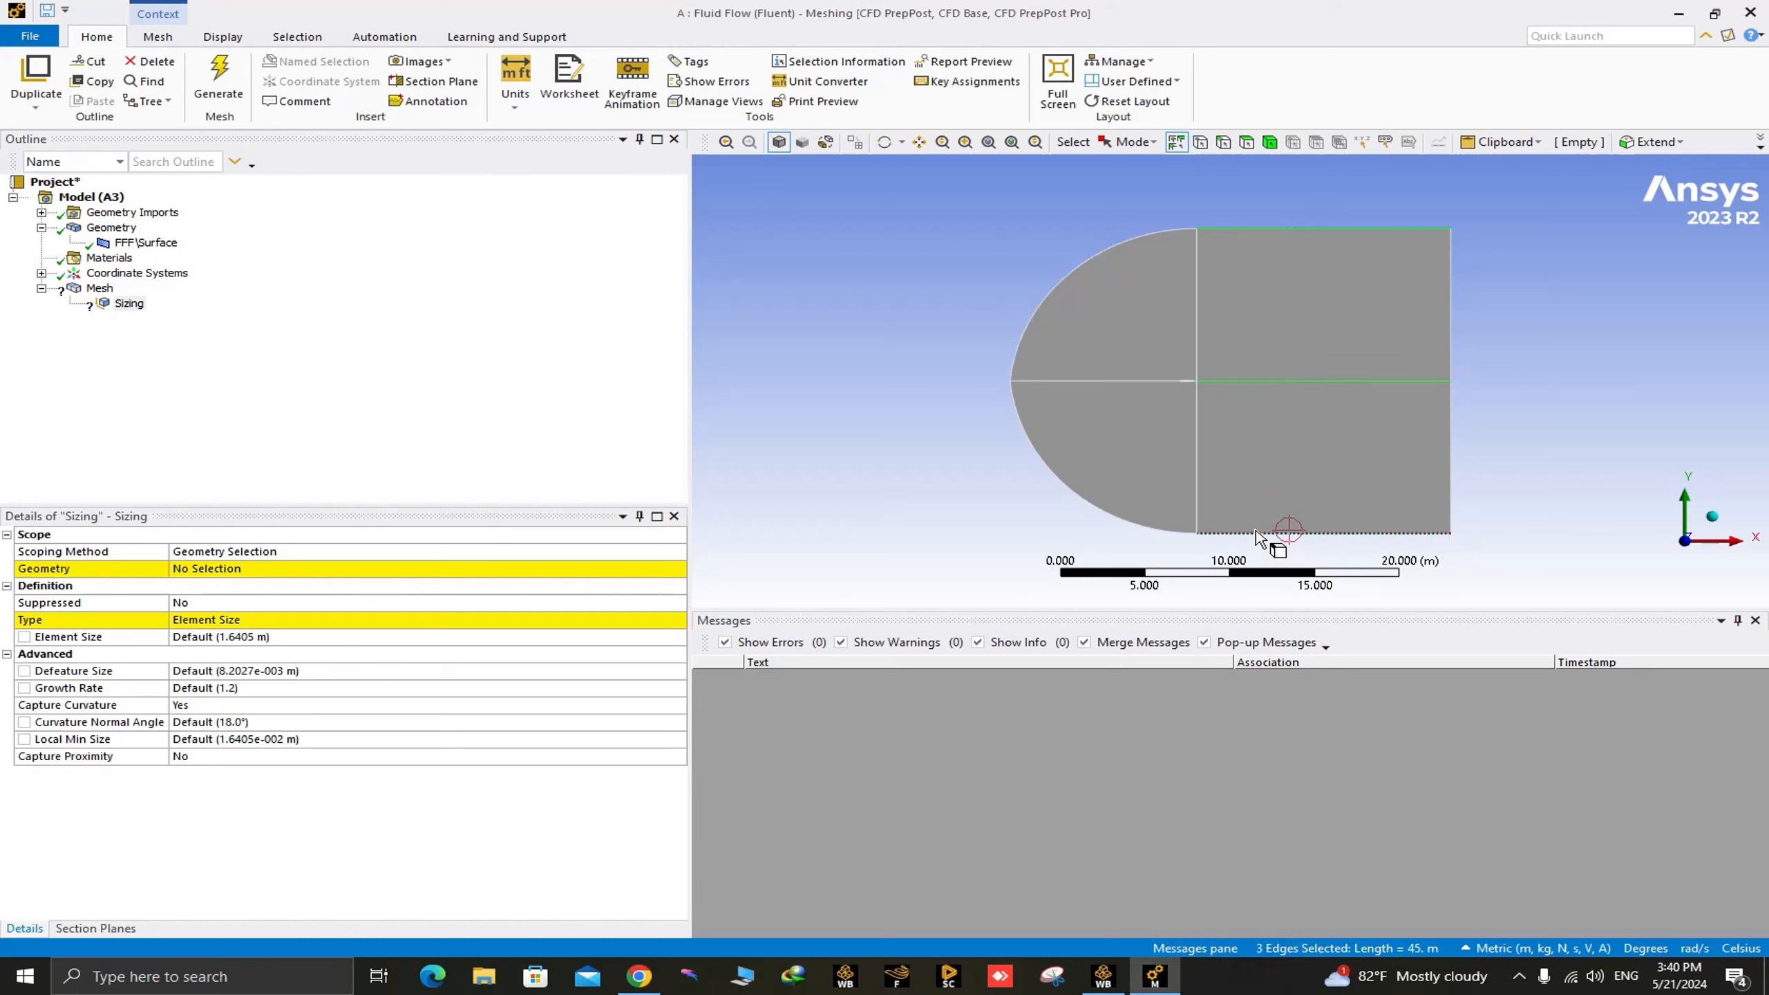
pyautogui.click(247, 558)
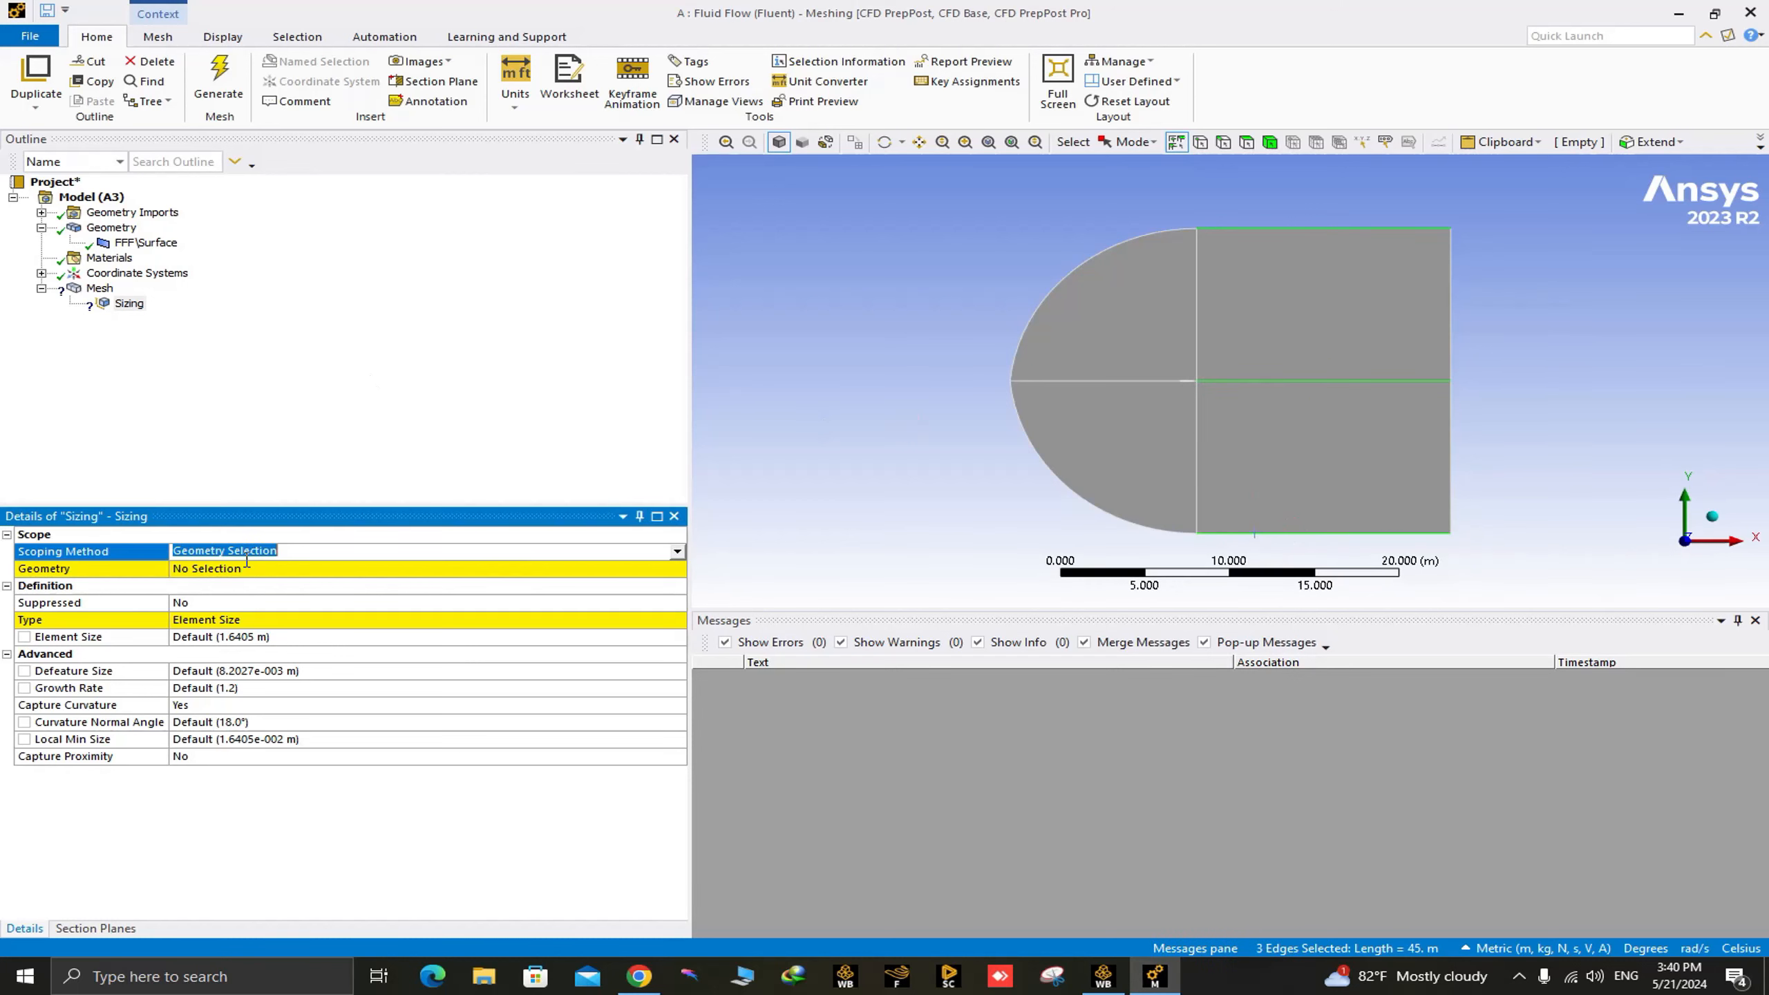
pyautogui.click(248, 576)
pyautogui.click(250, 576)
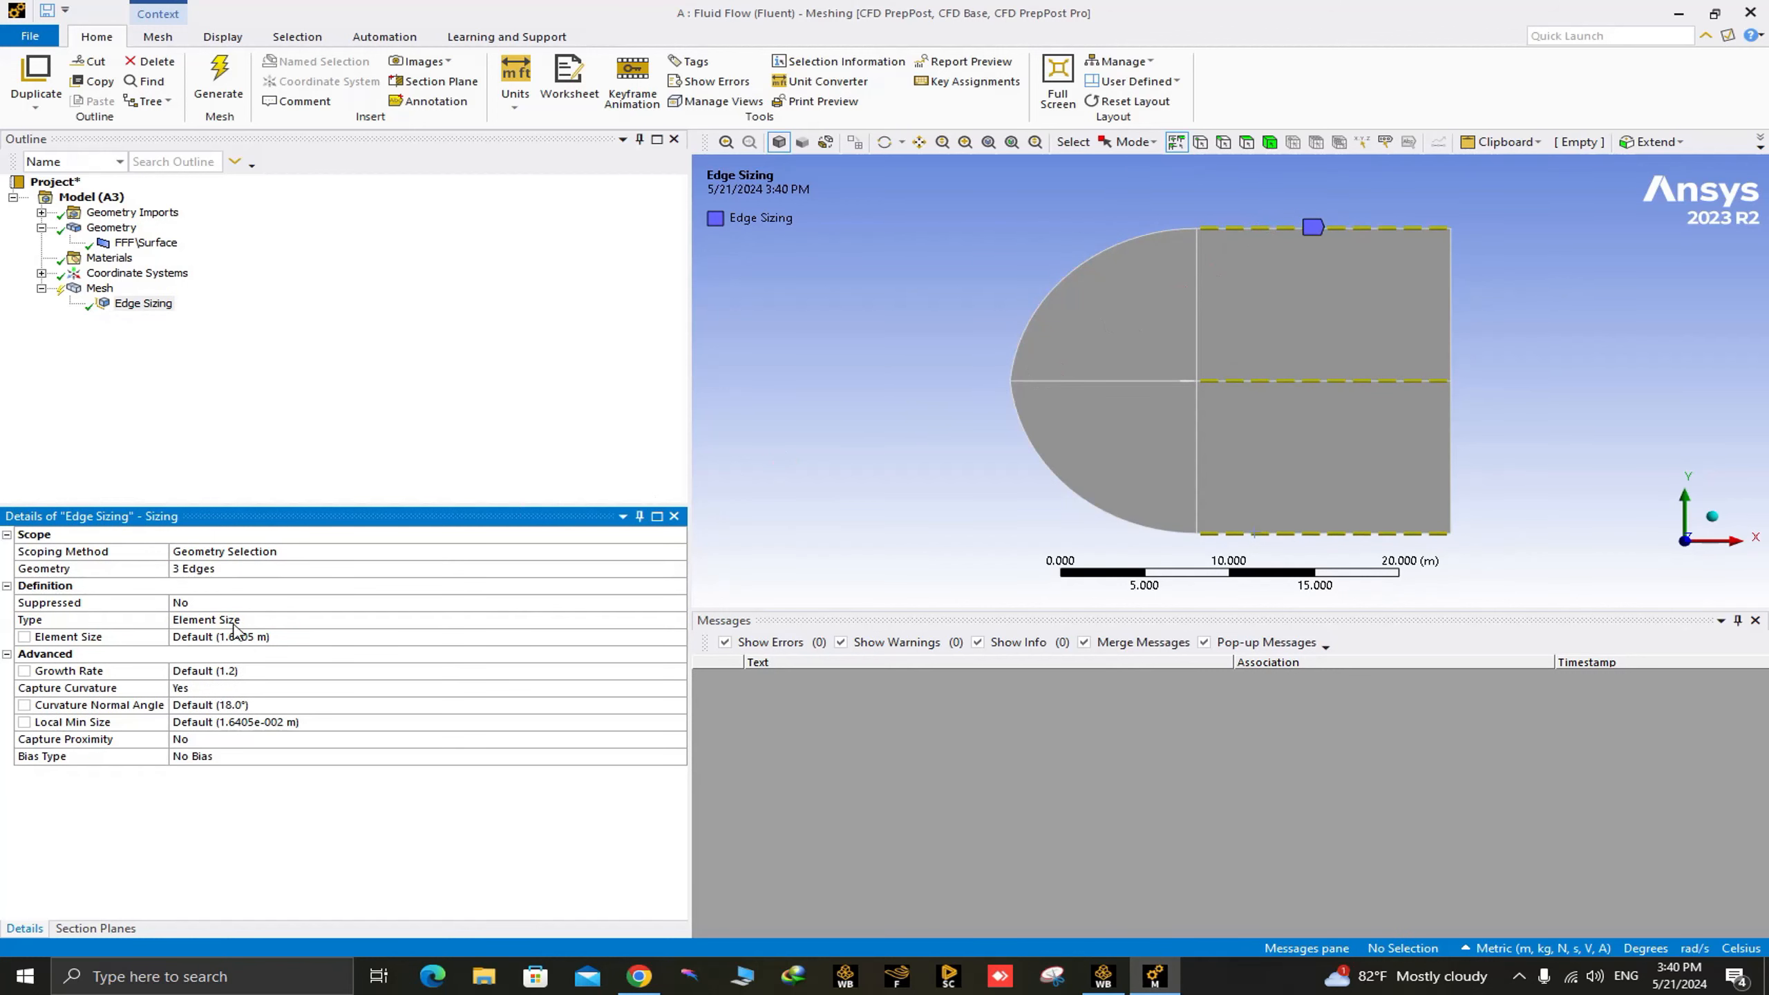
# Define the three-edge sizing by Number of Divisions with 200 divisions.
pyautogui.click(275, 623)
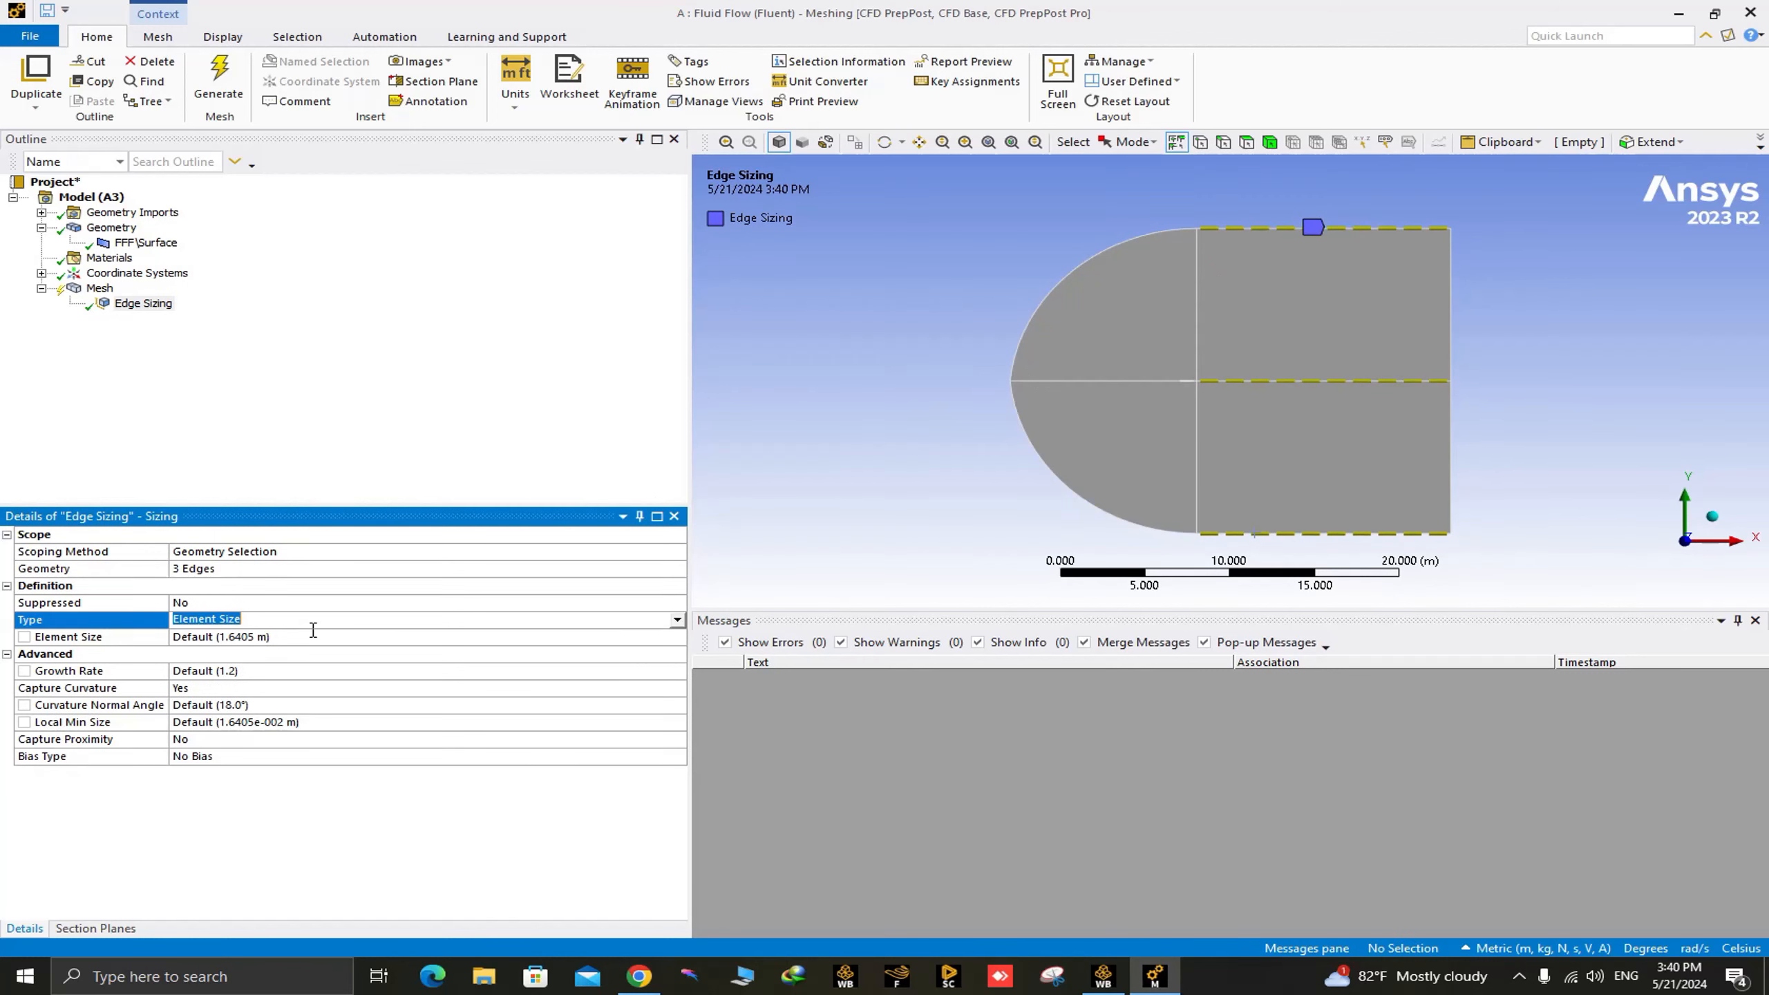
pyautogui.click(677, 621)
pyautogui.click(415, 653)
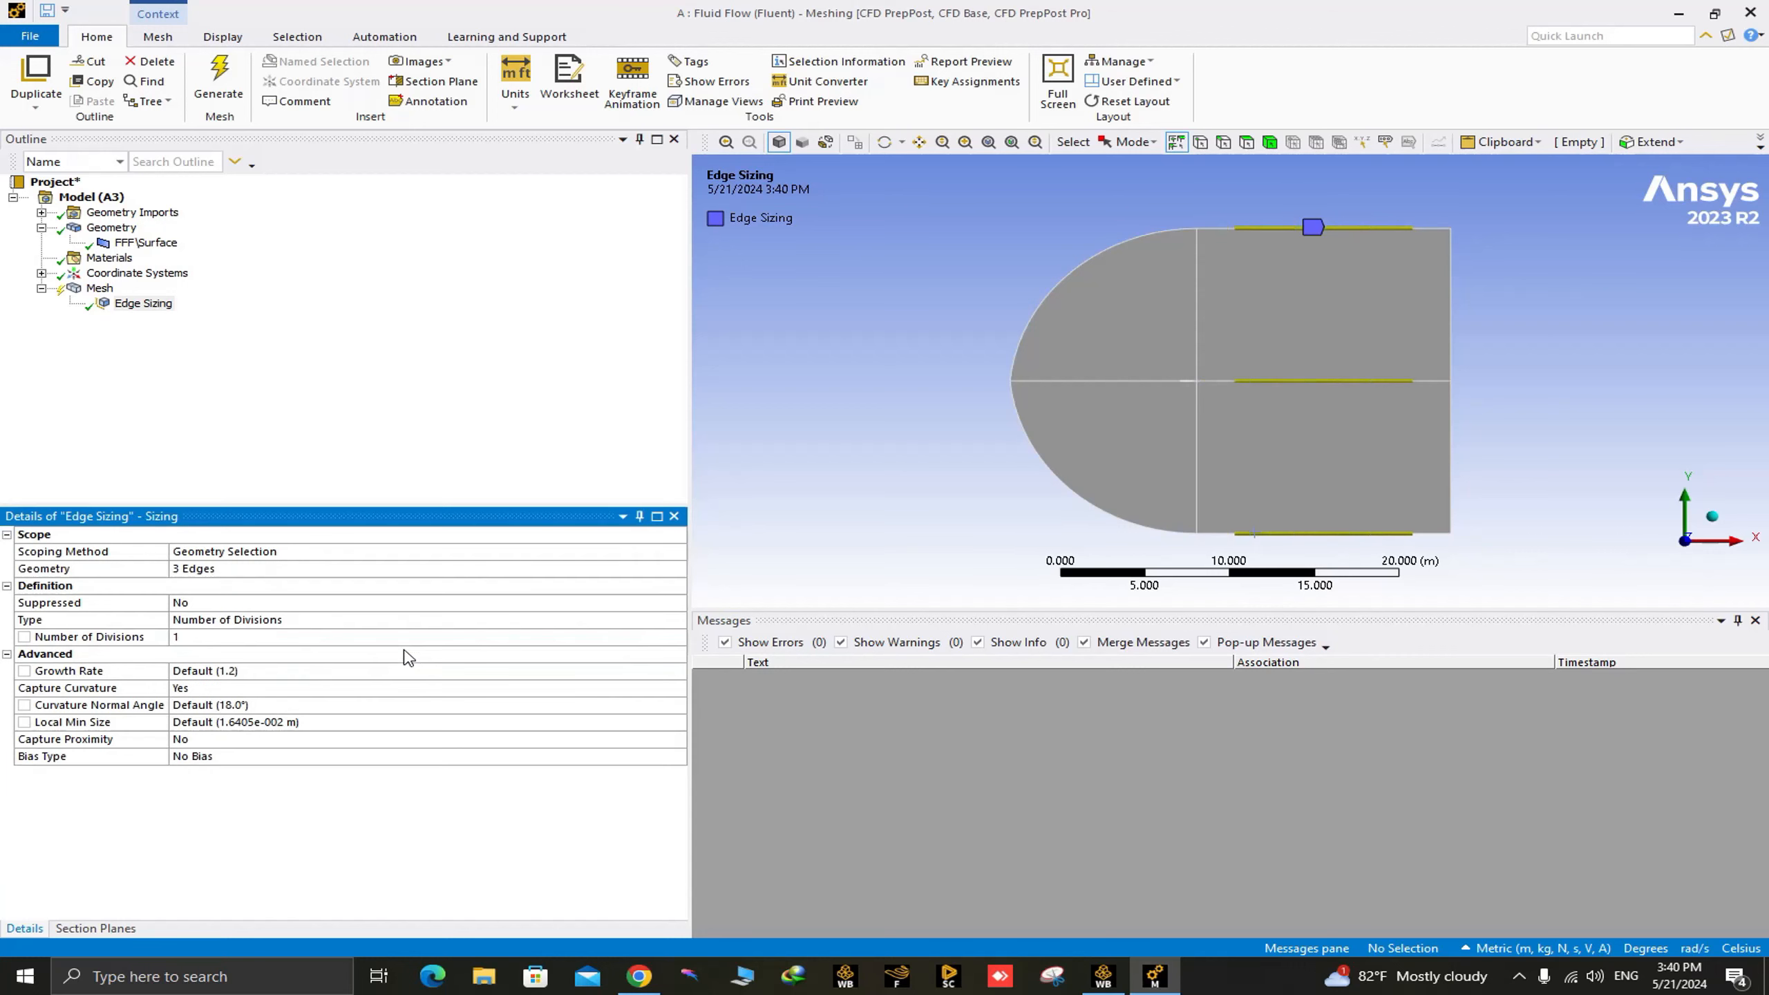
pyautogui.click(189, 637)
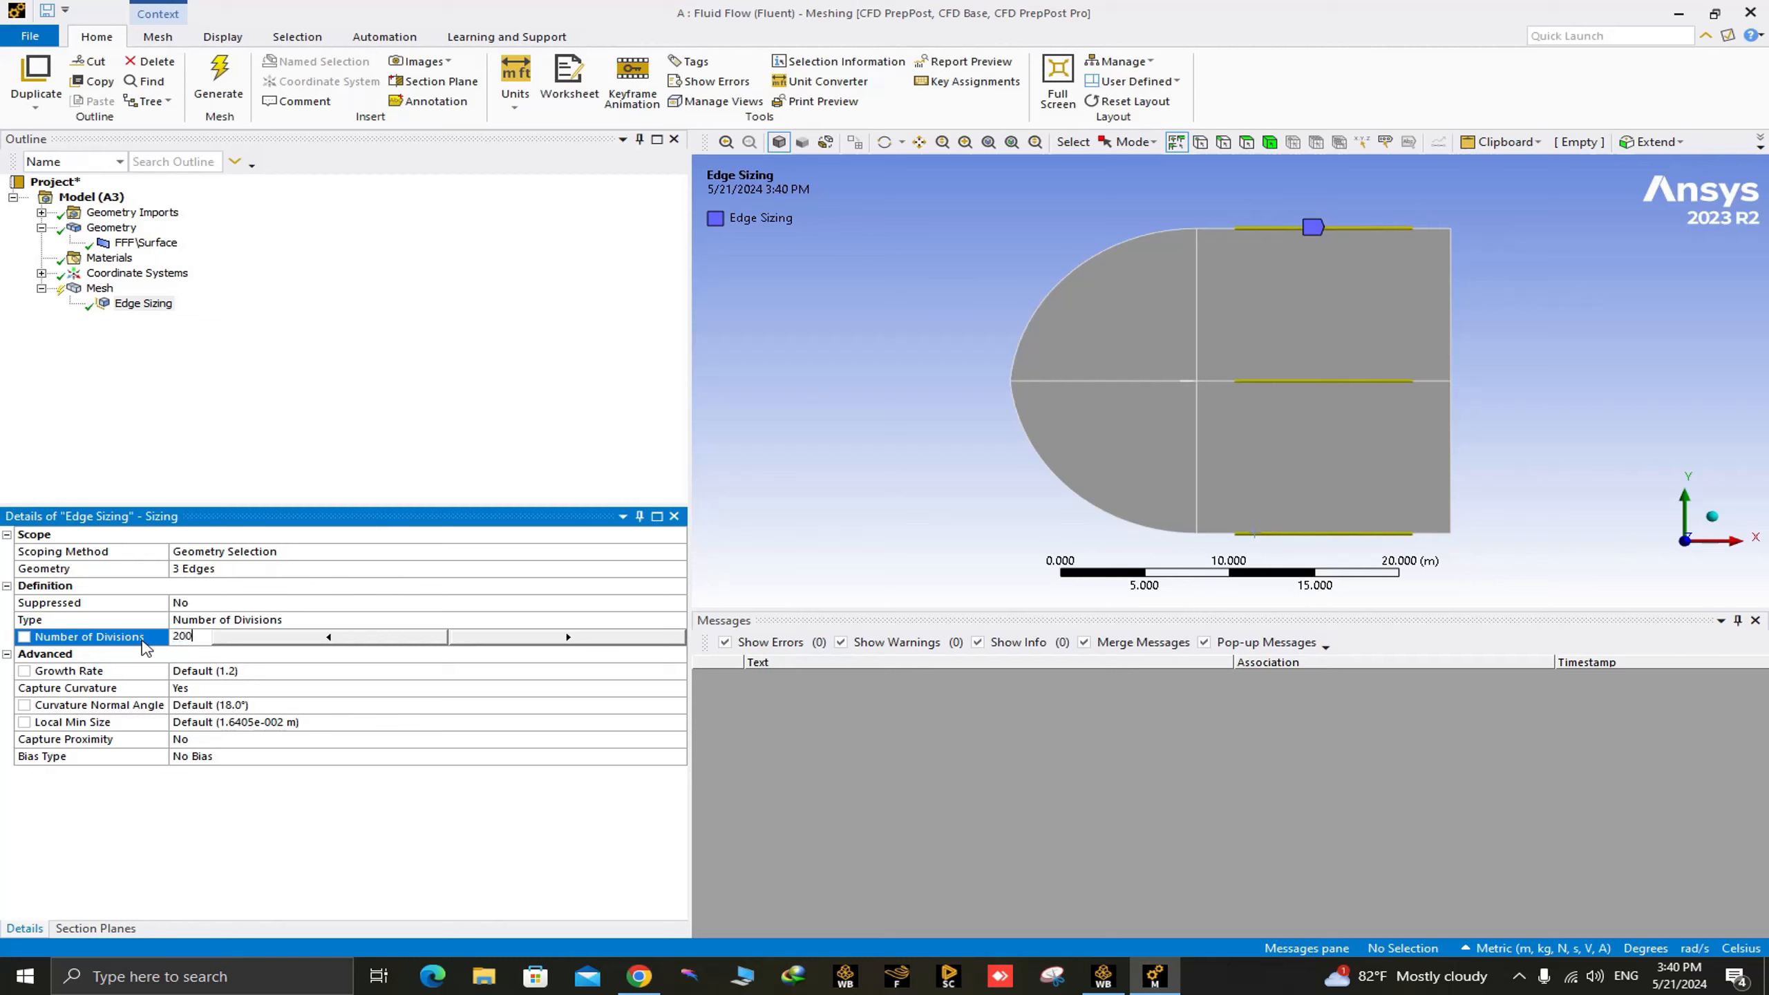
# Give the three-edge sizing the short-to-long bias pattern with a bias factor of 10.
pyautogui.click(437, 761)
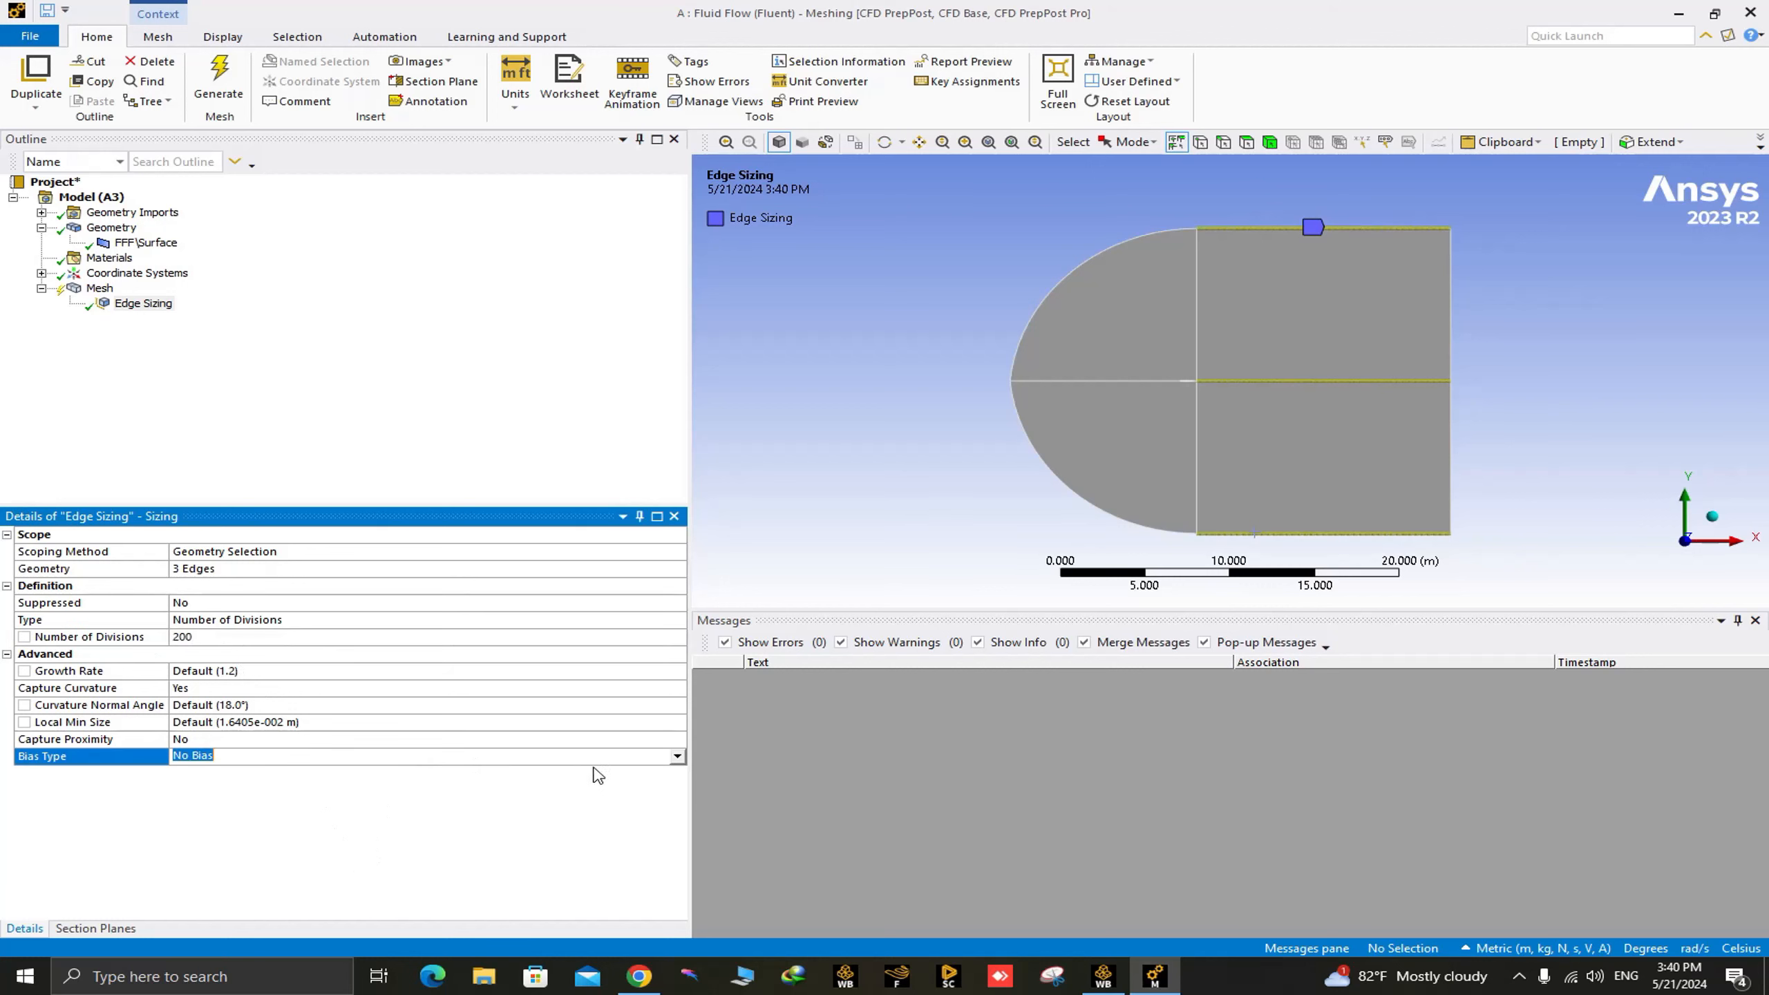
pyautogui.click(676, 758)
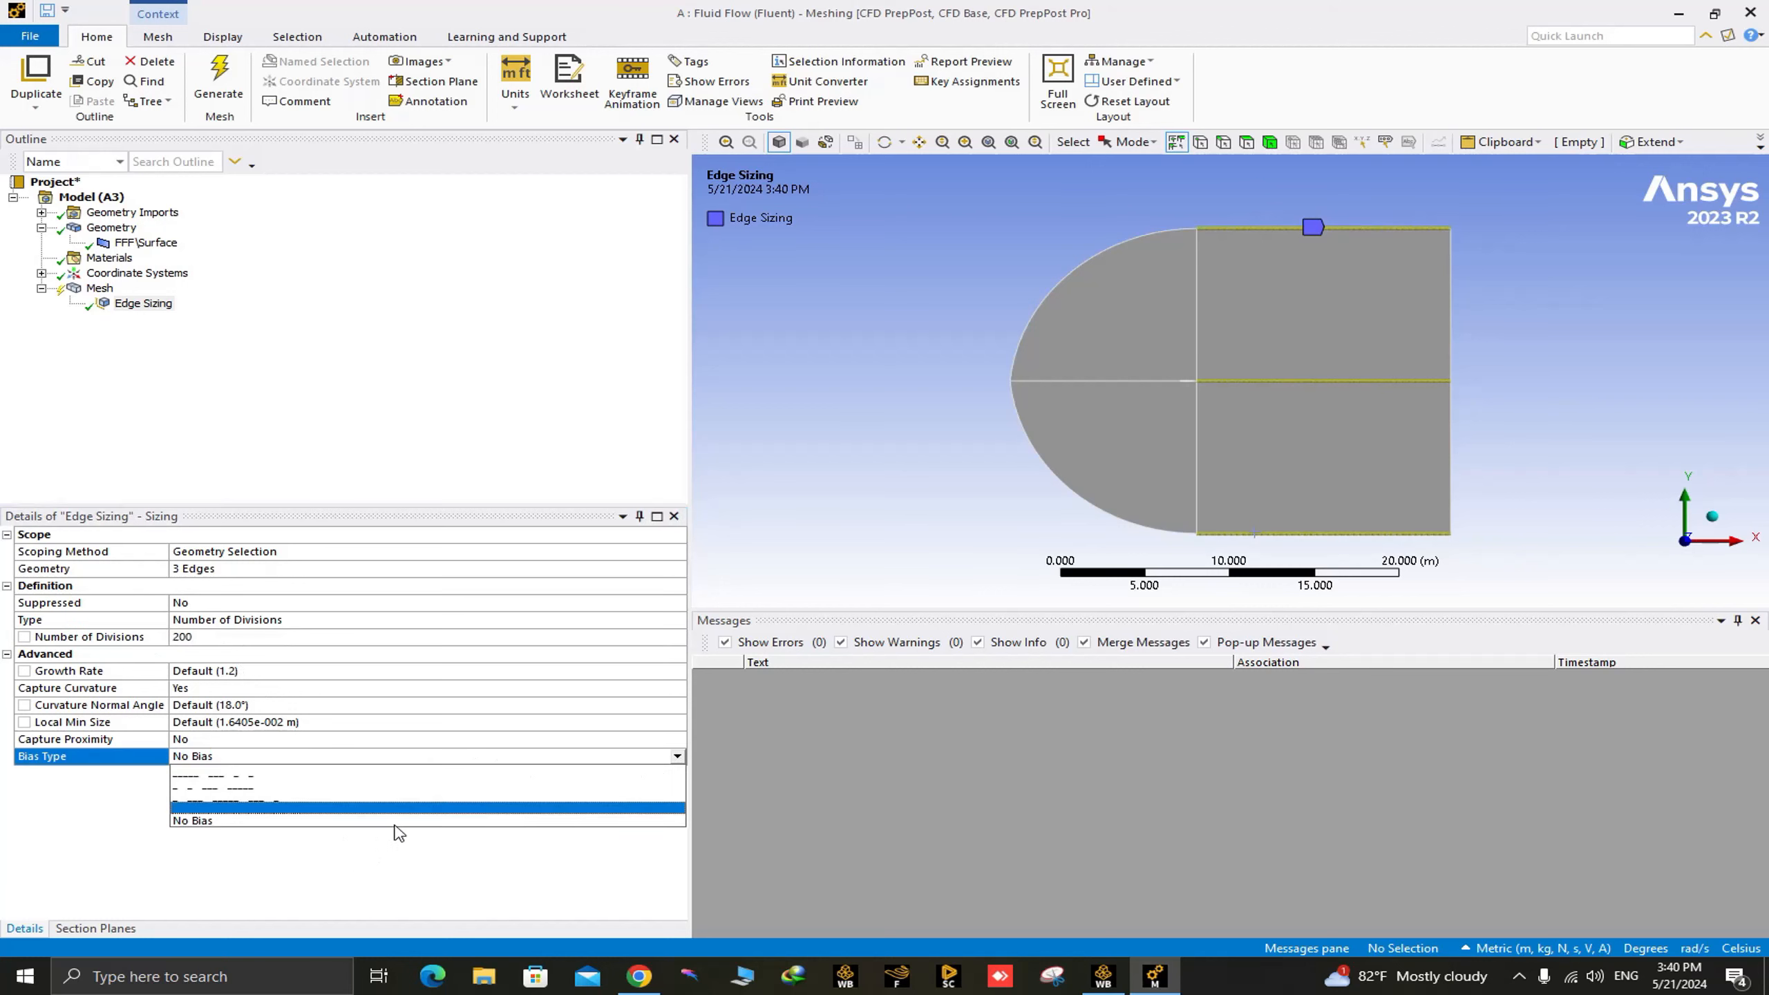
pyautogui.click(240, 798)
pyautogui.click(244, 792)
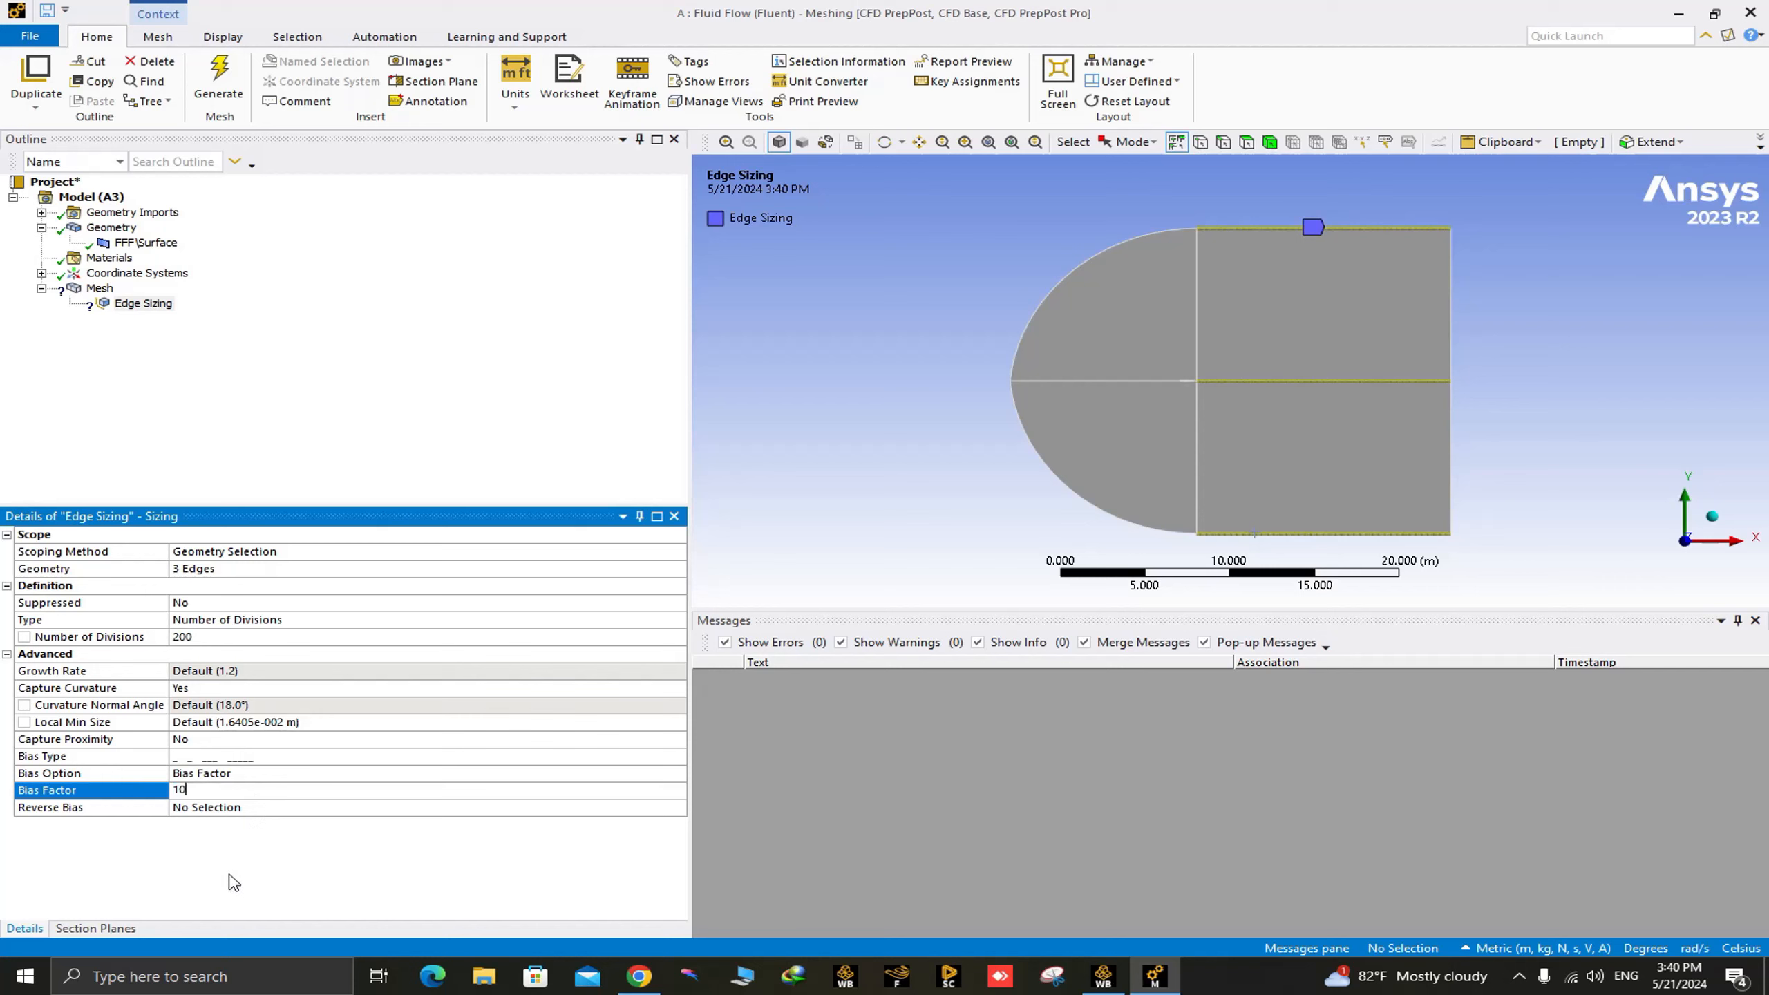
pyautogui.press('Return')
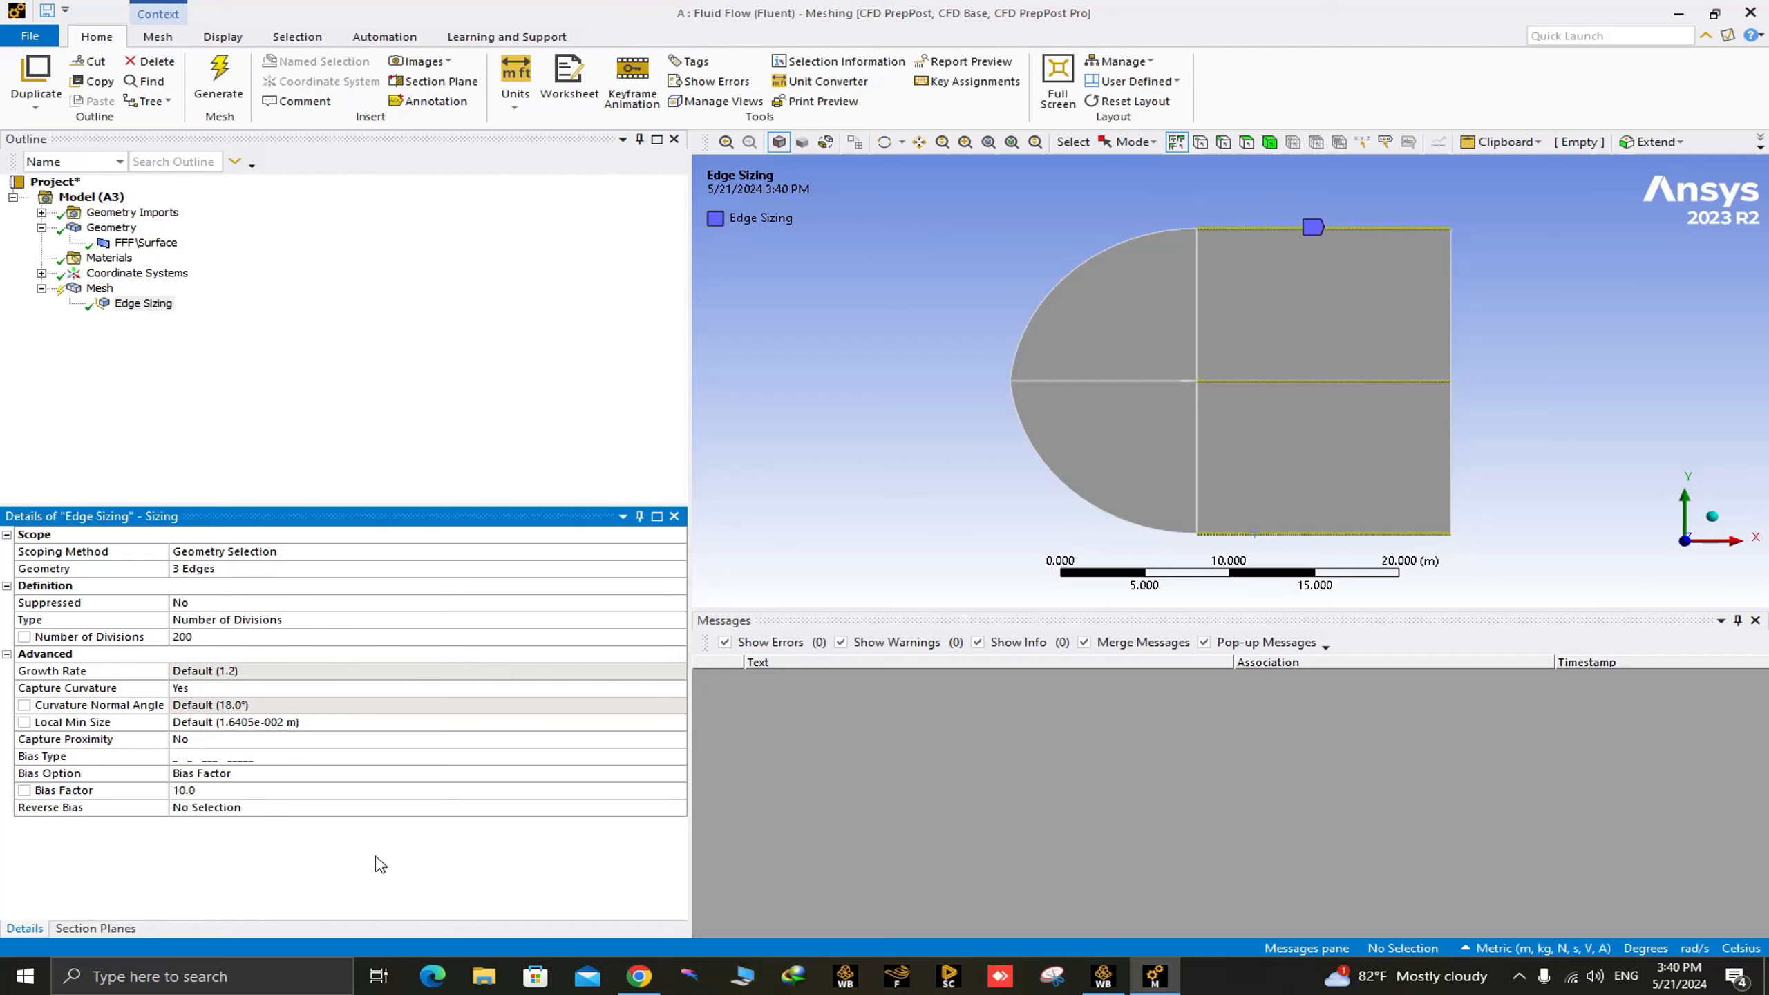
# Examine the division spacing along the upper, middle and lower downstream edges to check each edge's bias direction.
pyautogui.scroll(5, 1253, 293)
pyautogui.scroll(-6, 1253, 304)
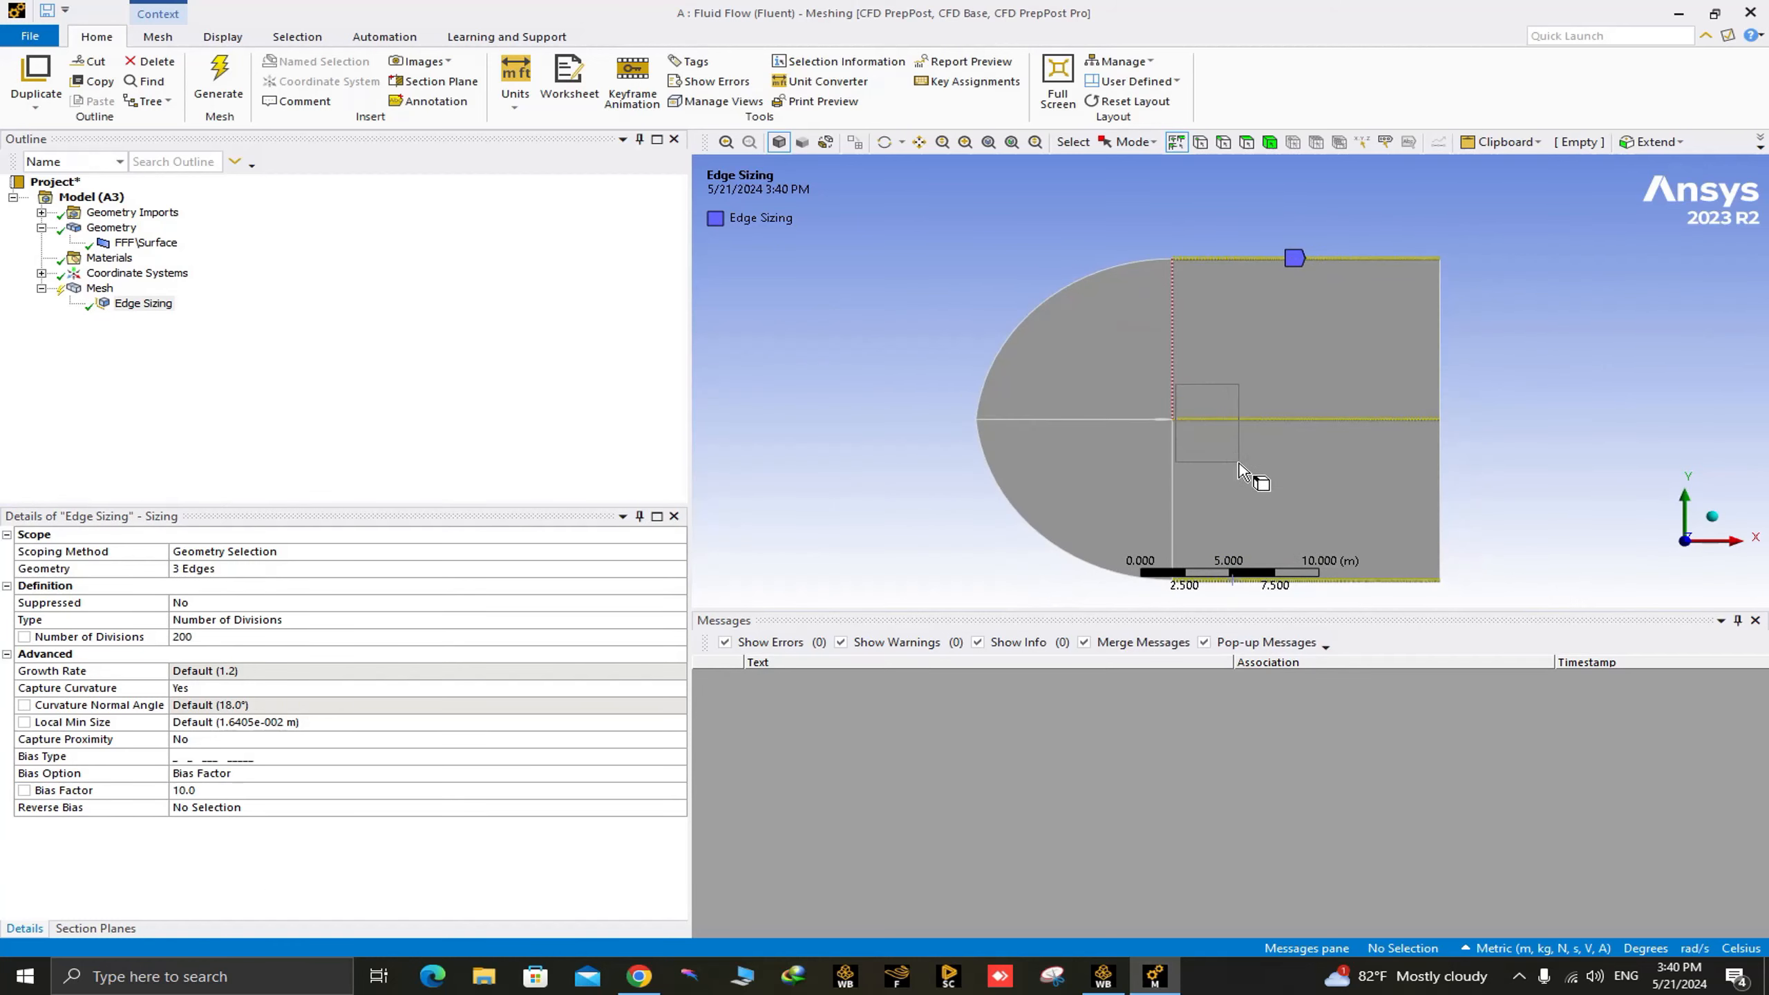
pyautogui.scroll(6, 1247, 482)
pyautogui.scroll(-5, 1232, 442)
pyautogui.scroll(5, 1156, 543)
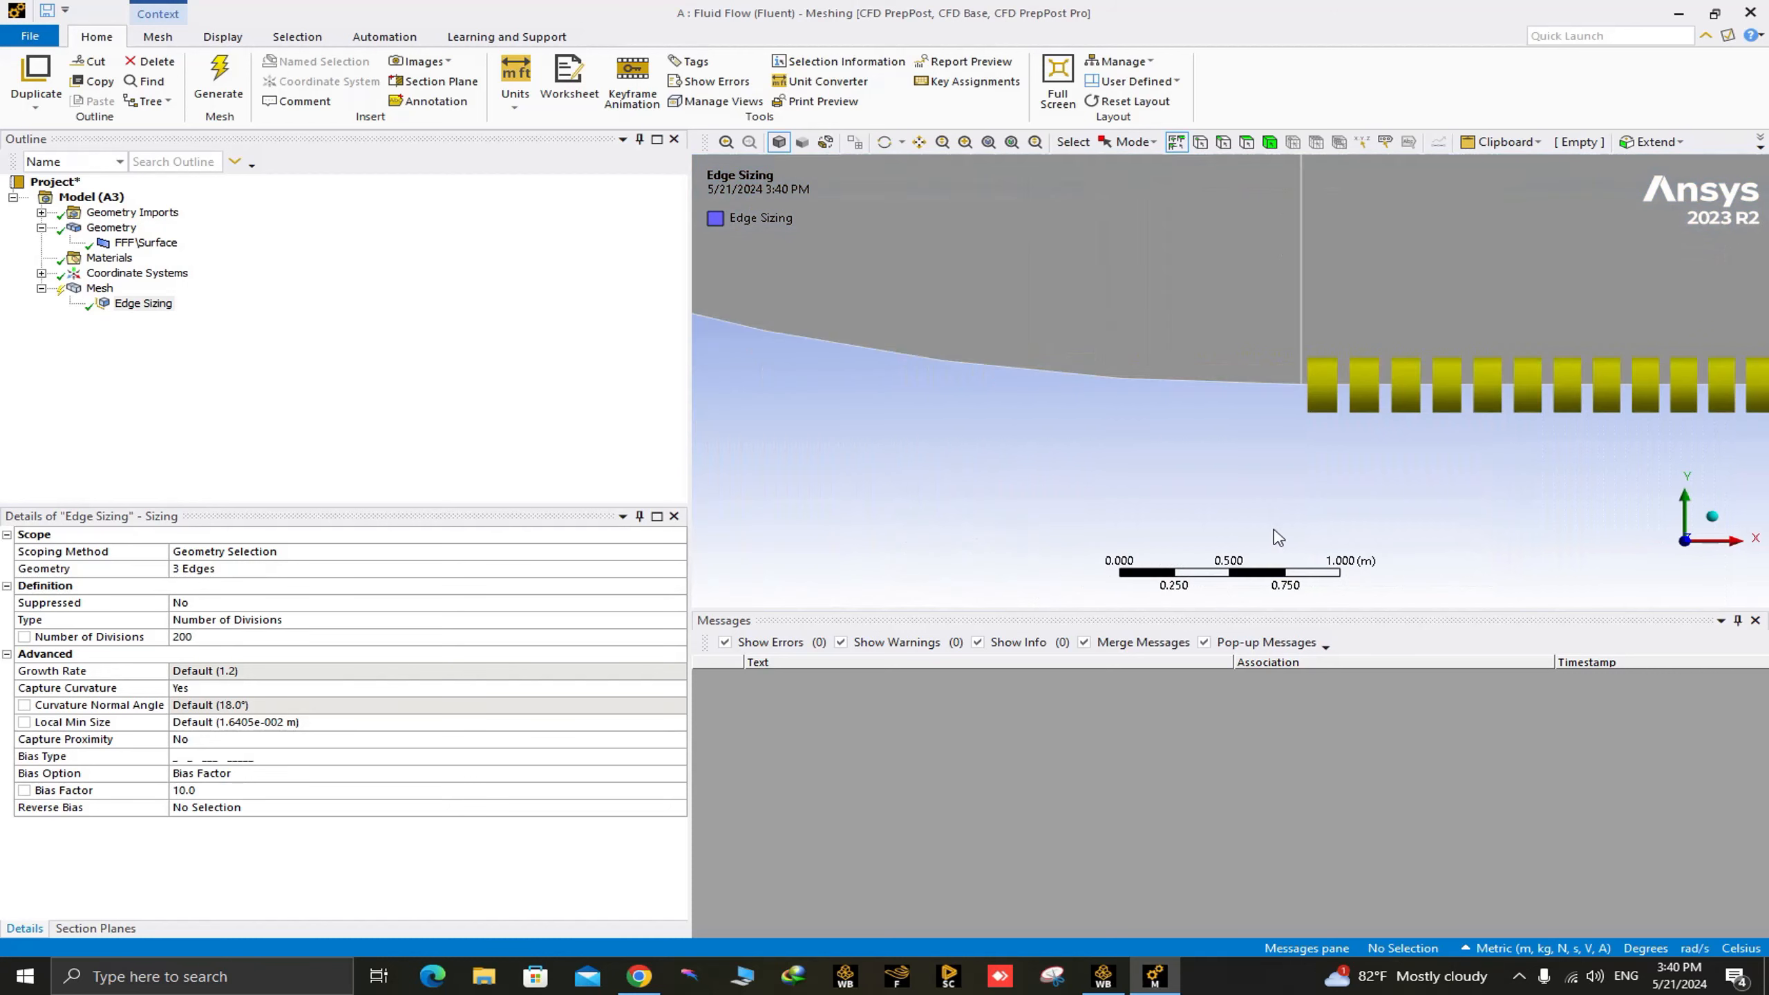
pyautogui.scroll(-6, 1299, 459)
pyautogui.keyDown('ctrl'); pyautogui.moveTo(1327, 387); pyautogui.dragTo(1314, 497, button='middle'); pyautogui.keyUp('ctrl')
pyautogui.scroll(3, 1272, 261)
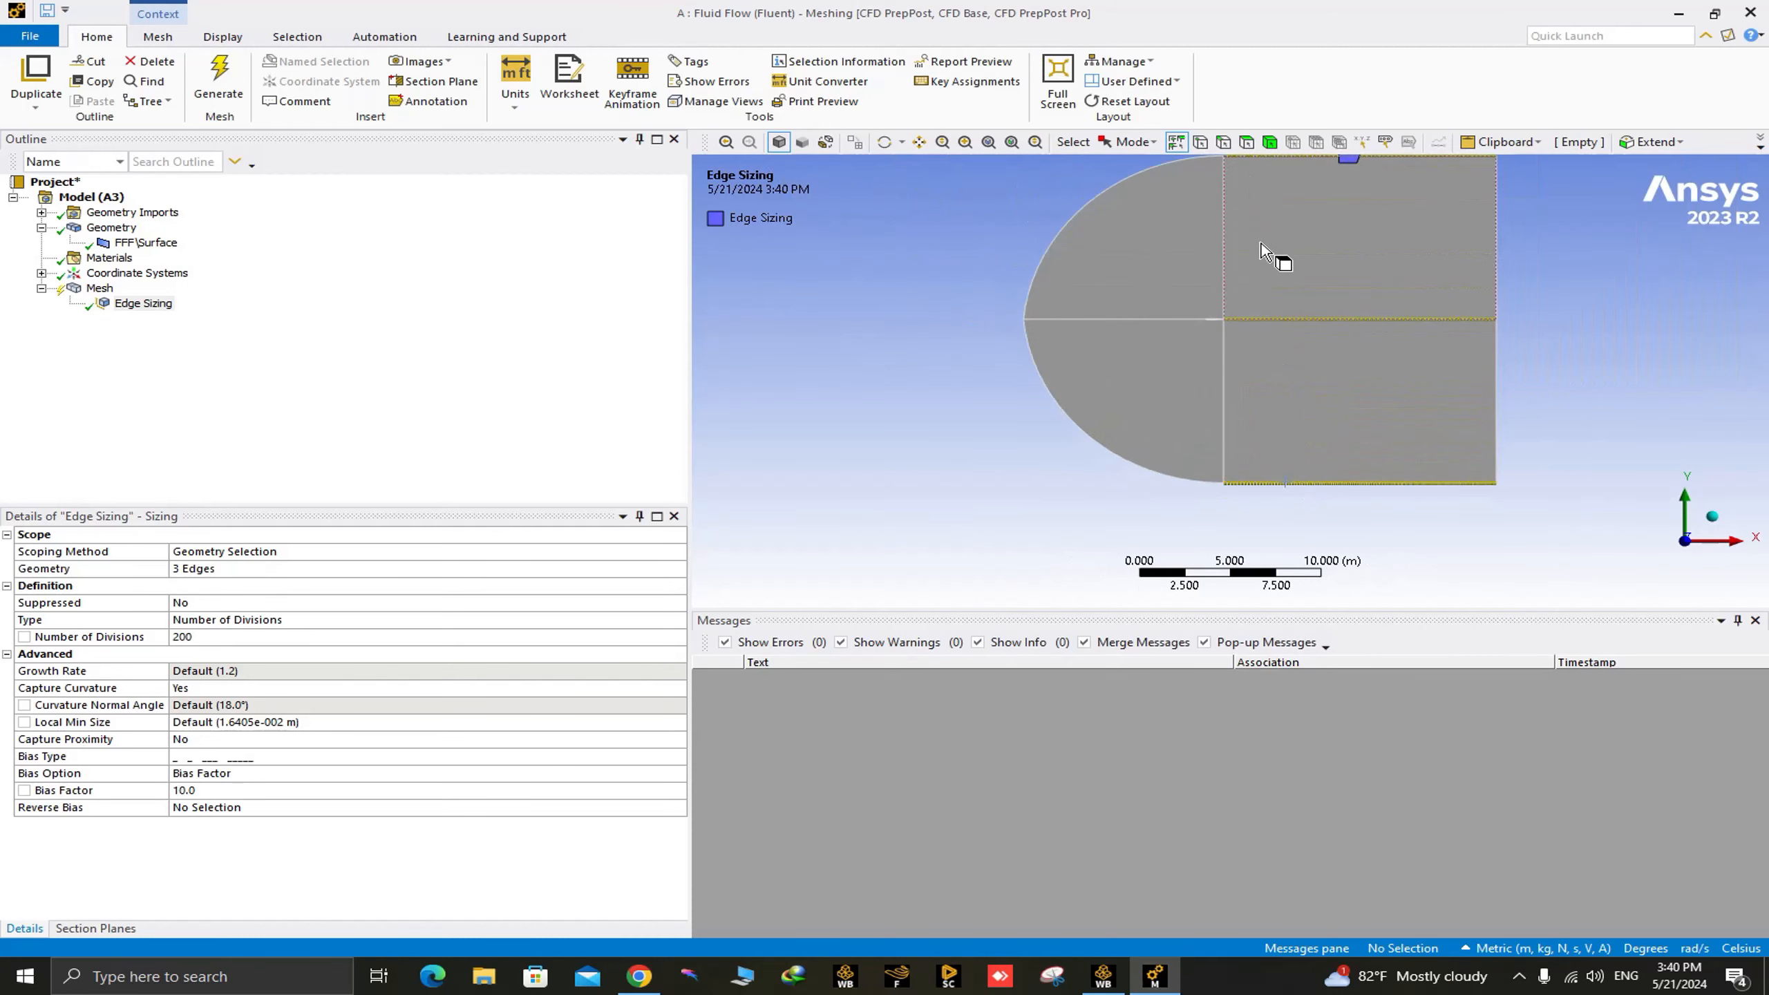
pyautogui.scroll(-3, 1256, 293)
pyautogui.scroll(6, 1293, 251)
pyautogui.scroll(-7, 1293, 265)
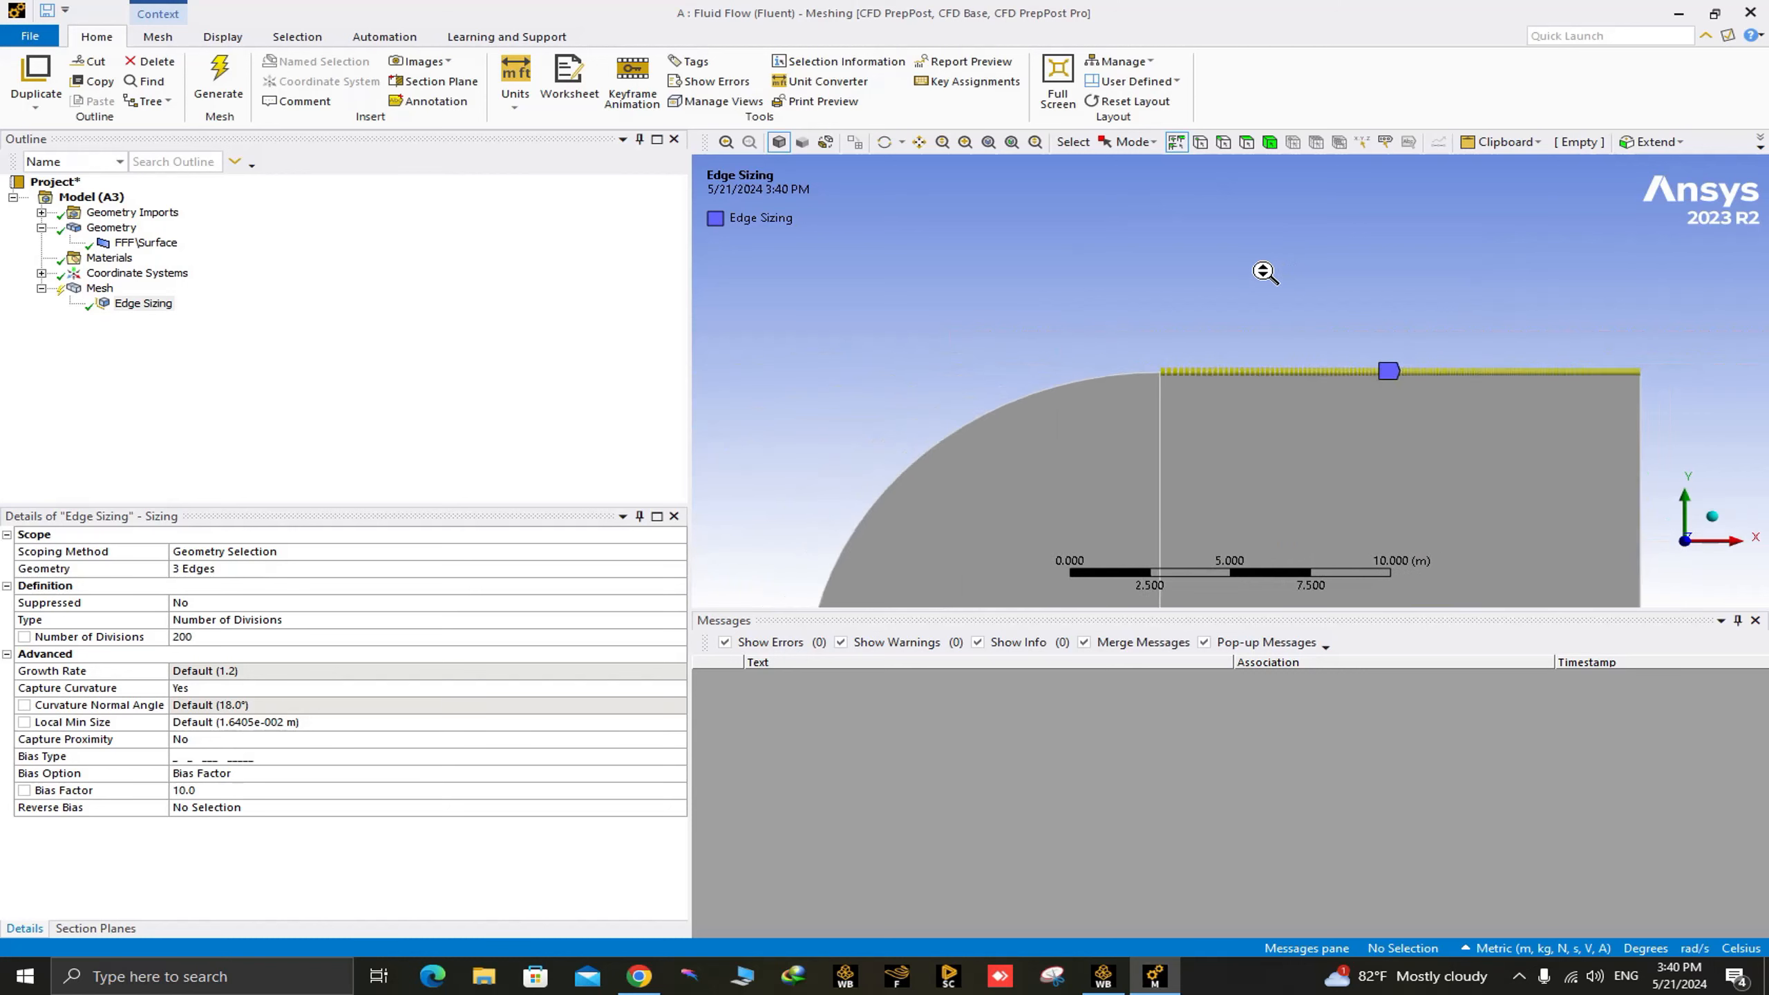
# Reverse the bias on the upper and lower horizontal edges of the rectangular blocks and check their division spacing.
pyautogui.click(248, 808)
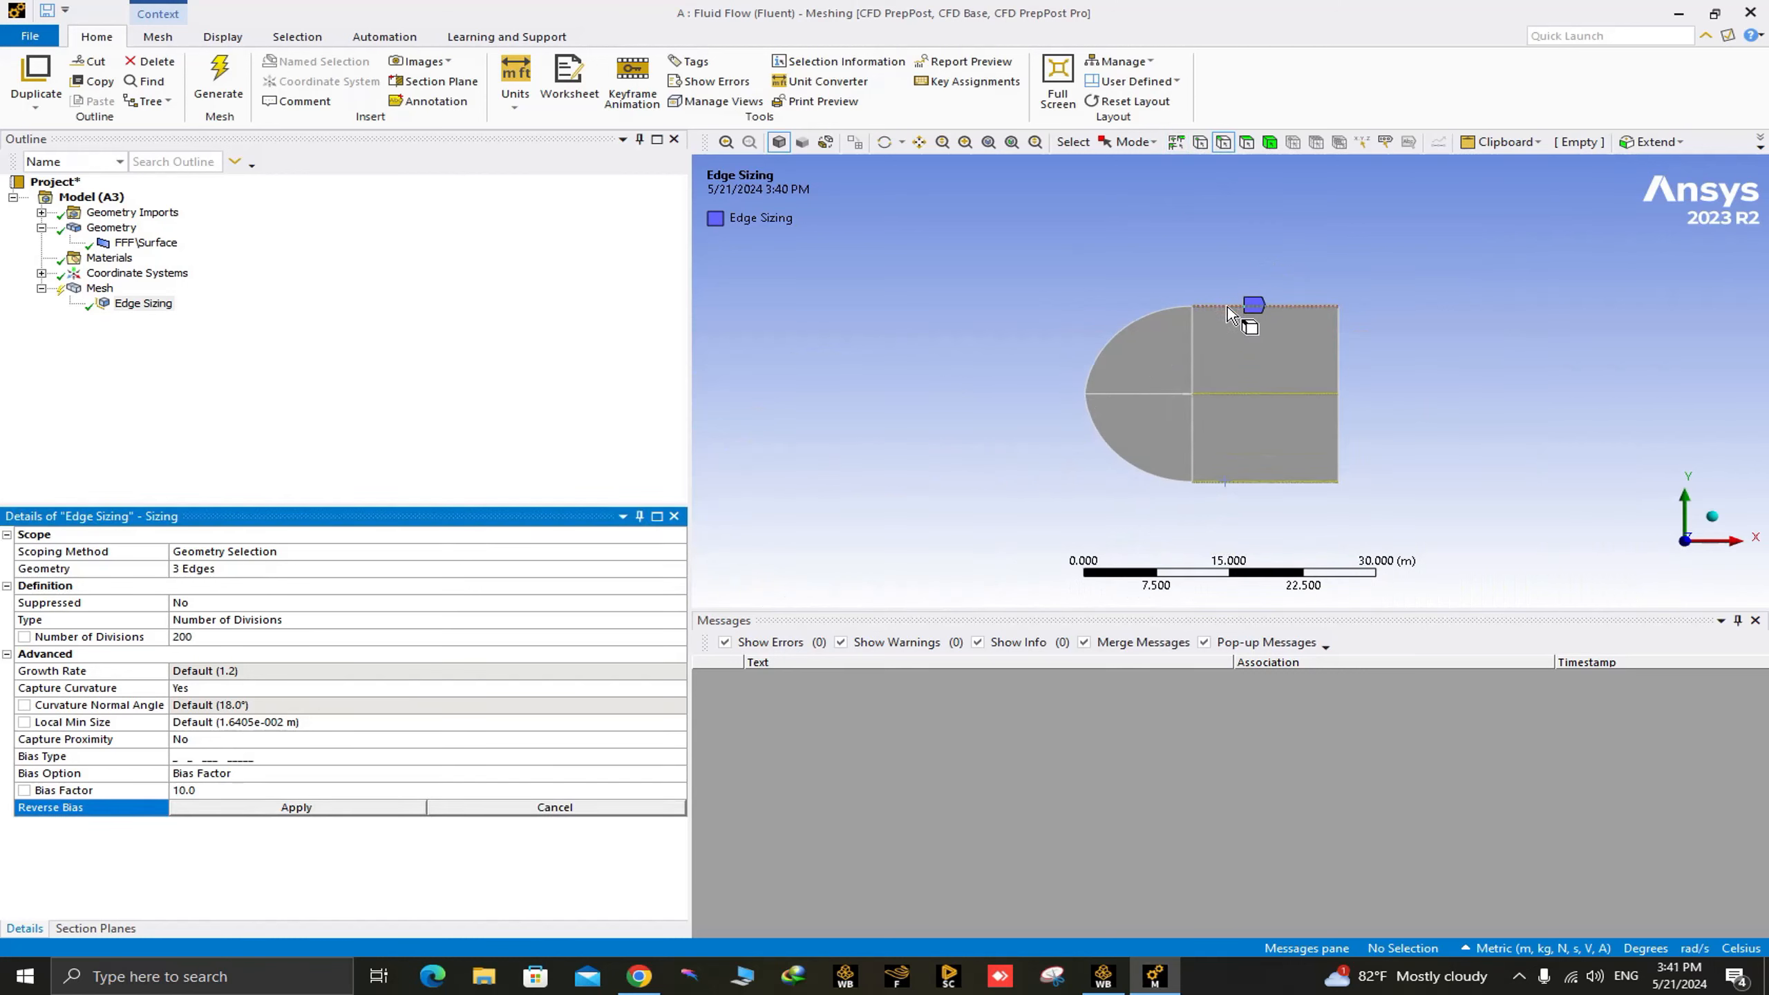
pyautogui.click(1231, 307)
pyautogui.keyDown('ctrl'); pyautogui.click(1228, 481); pyautogui.keyUp('ctrl')
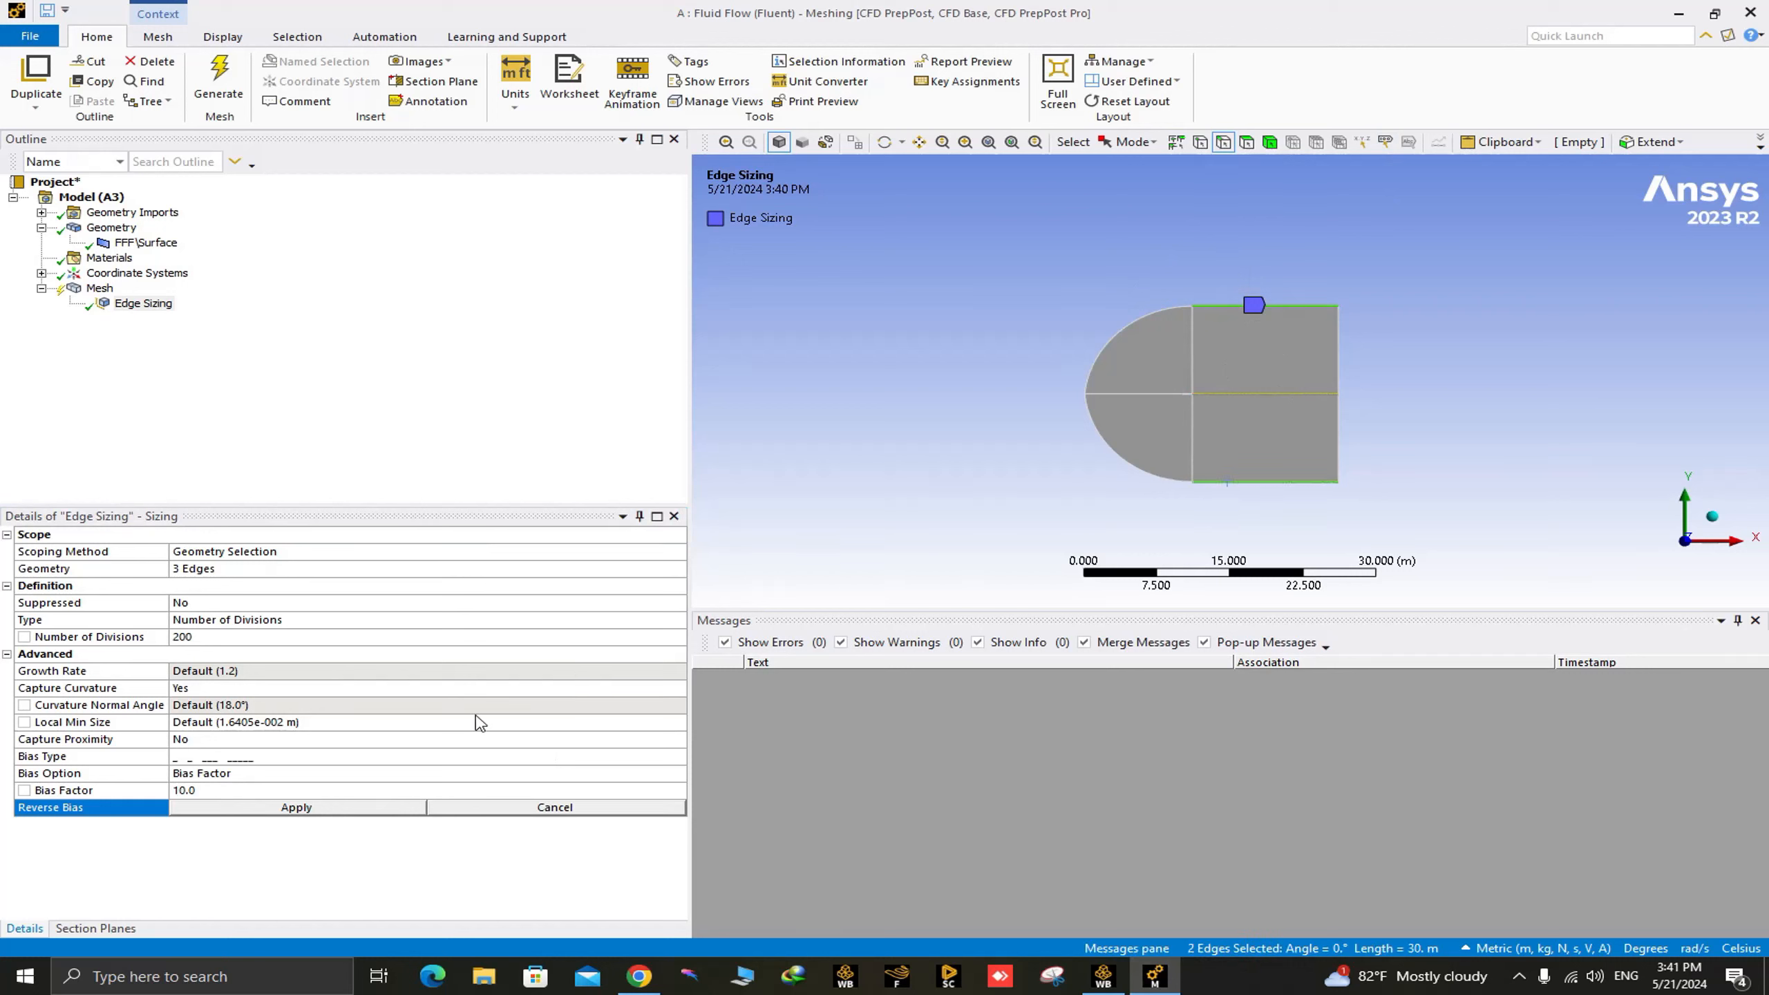
pyautogui.click(296, 807)
pyautogui.moveTo(1184, 262); pyautogui.dragTo(1277, 420, button='right')
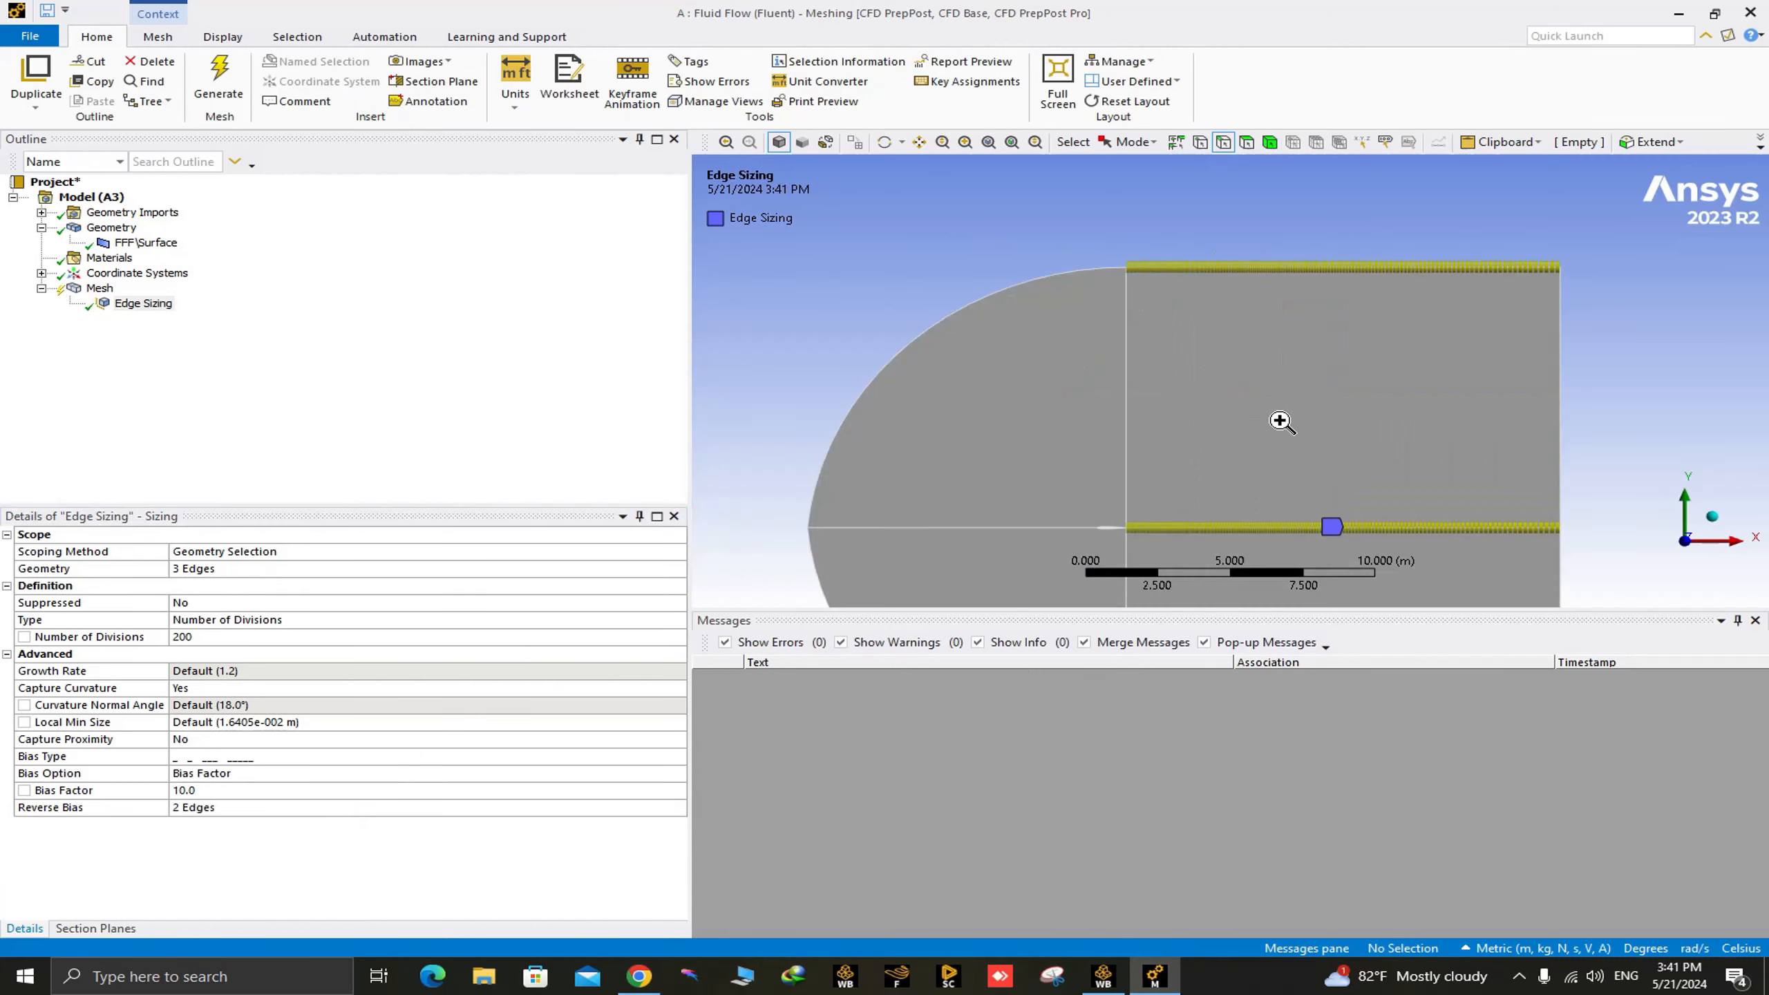
pyautogui.scroll(-8, 1253, 393)
pyautogui.moveTo(1197, 460); pyautogui.dragTo(1264, 520, button='right')
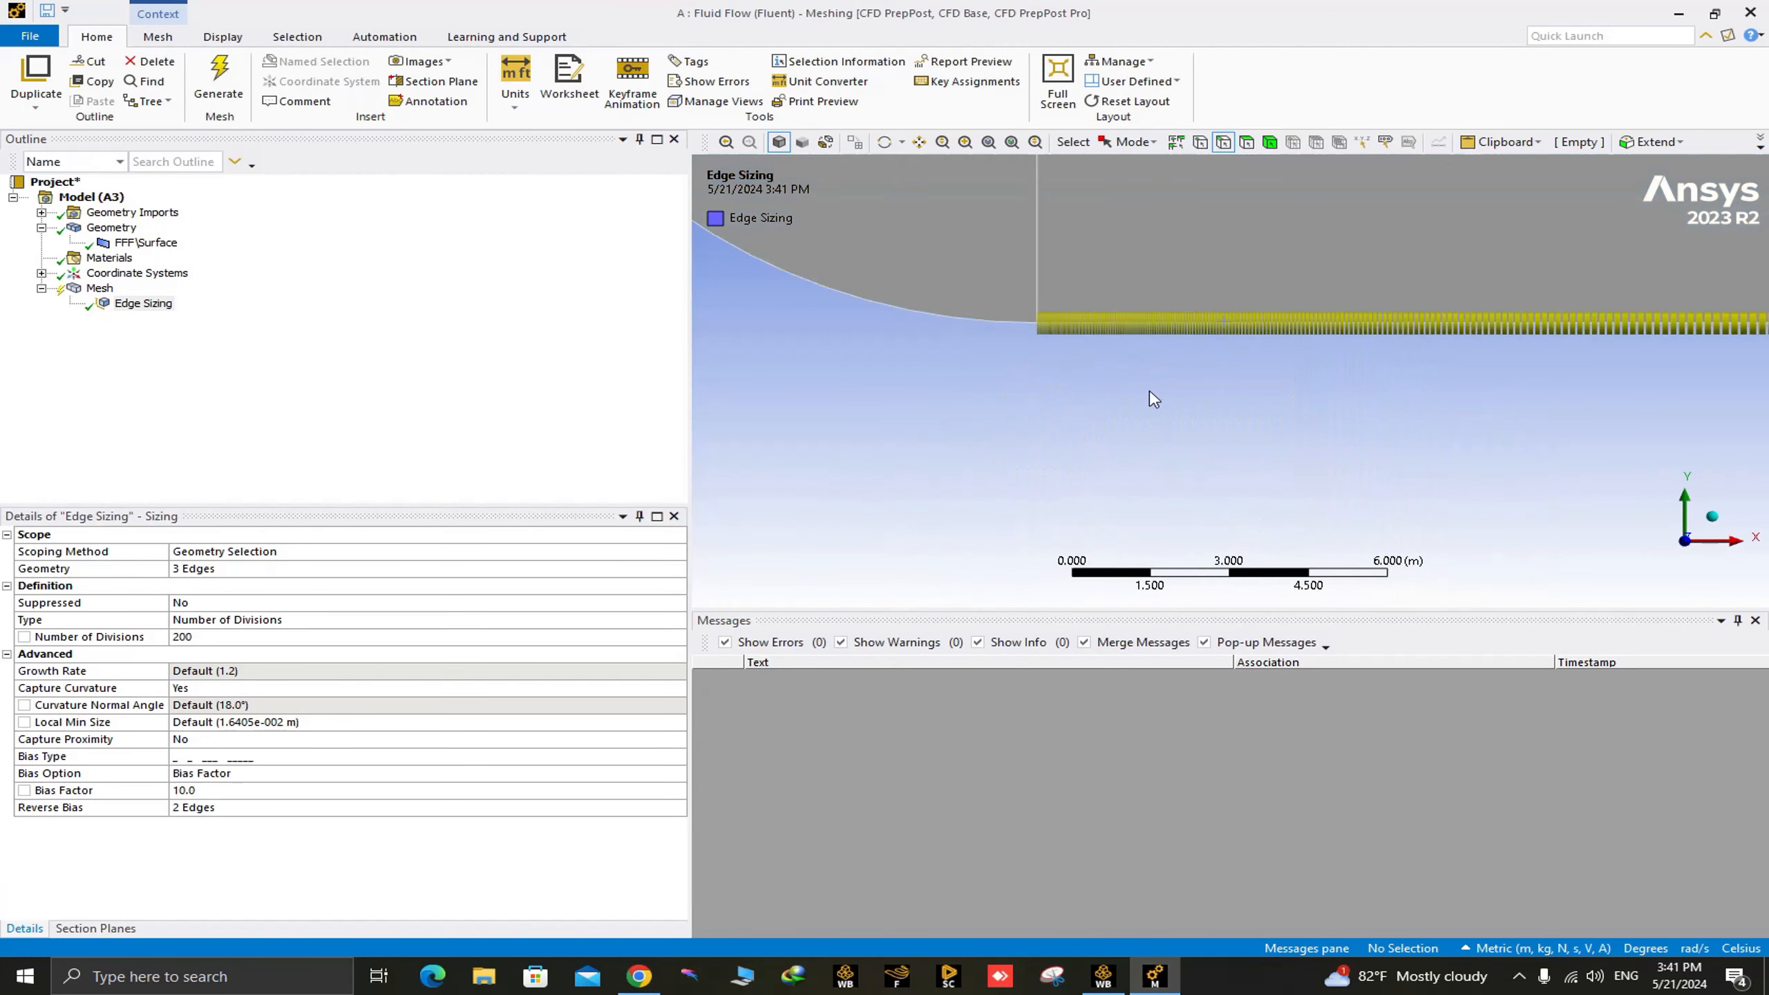
pyautogui.scroll(-10, 1165, 398)
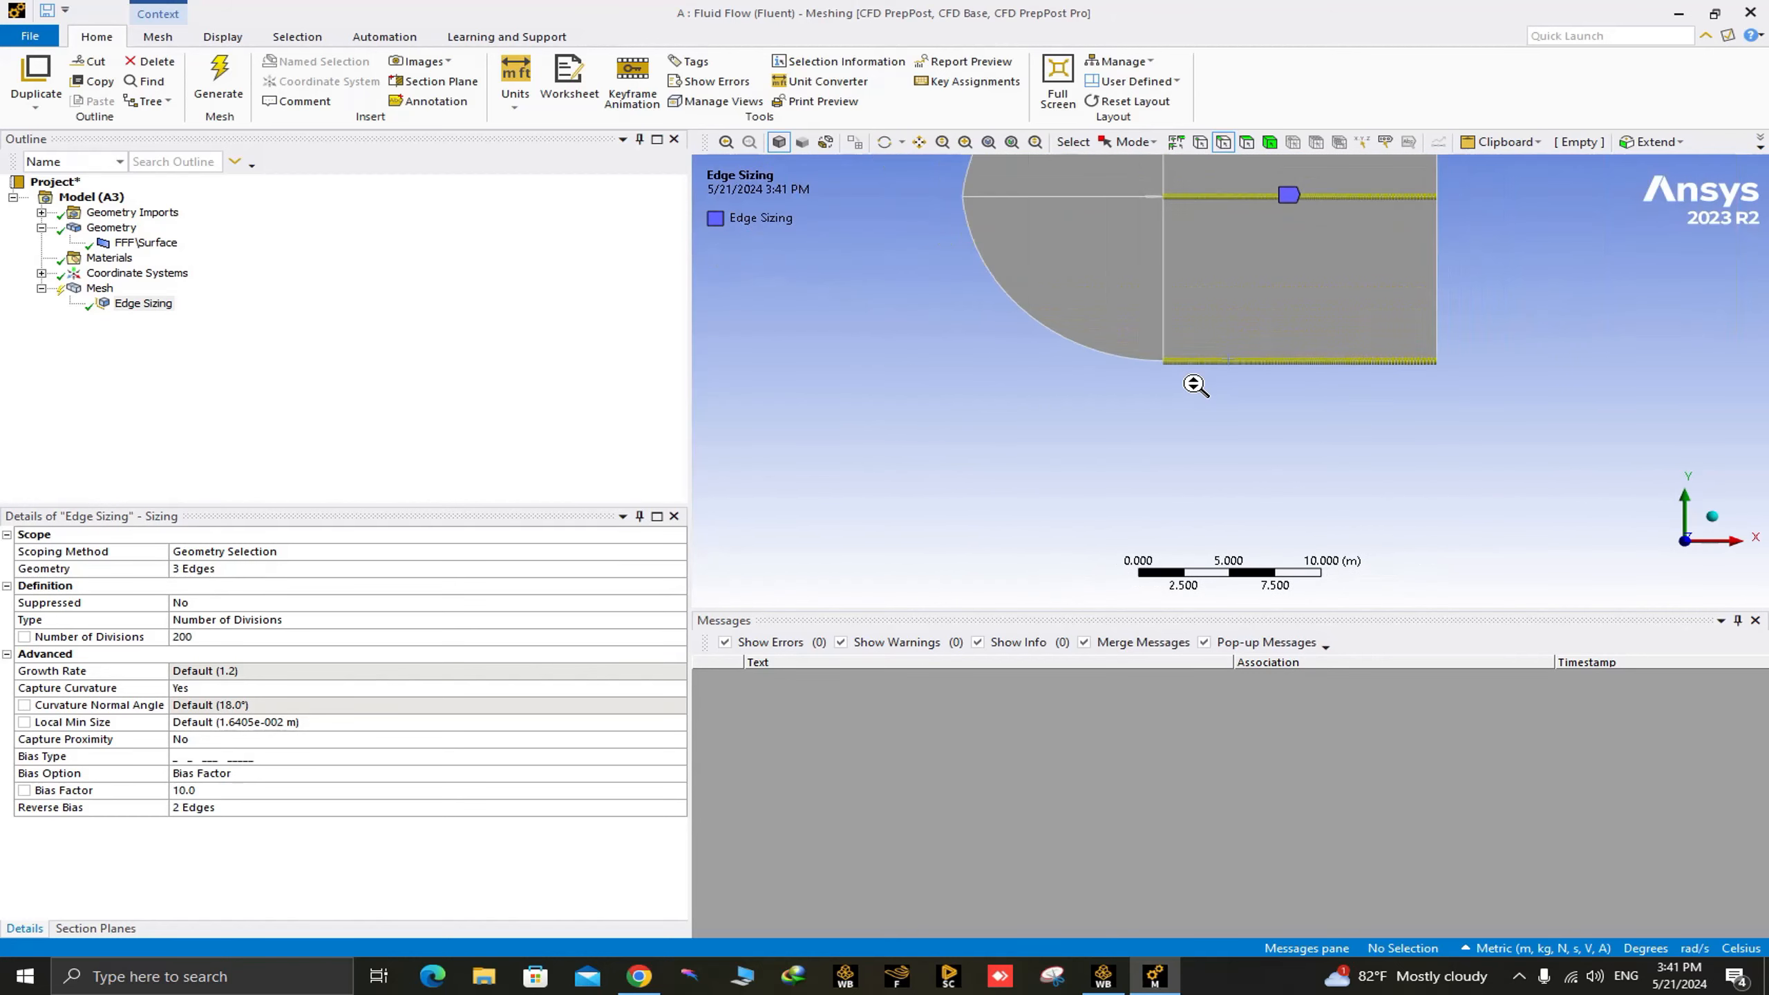
pyautogui.keyDown('ctrl'); pyautogui.moveTo(1196, 385); pyautogui.dragTo(1169, 458, button='middle'); pyautogui.keyUp('ctrl')
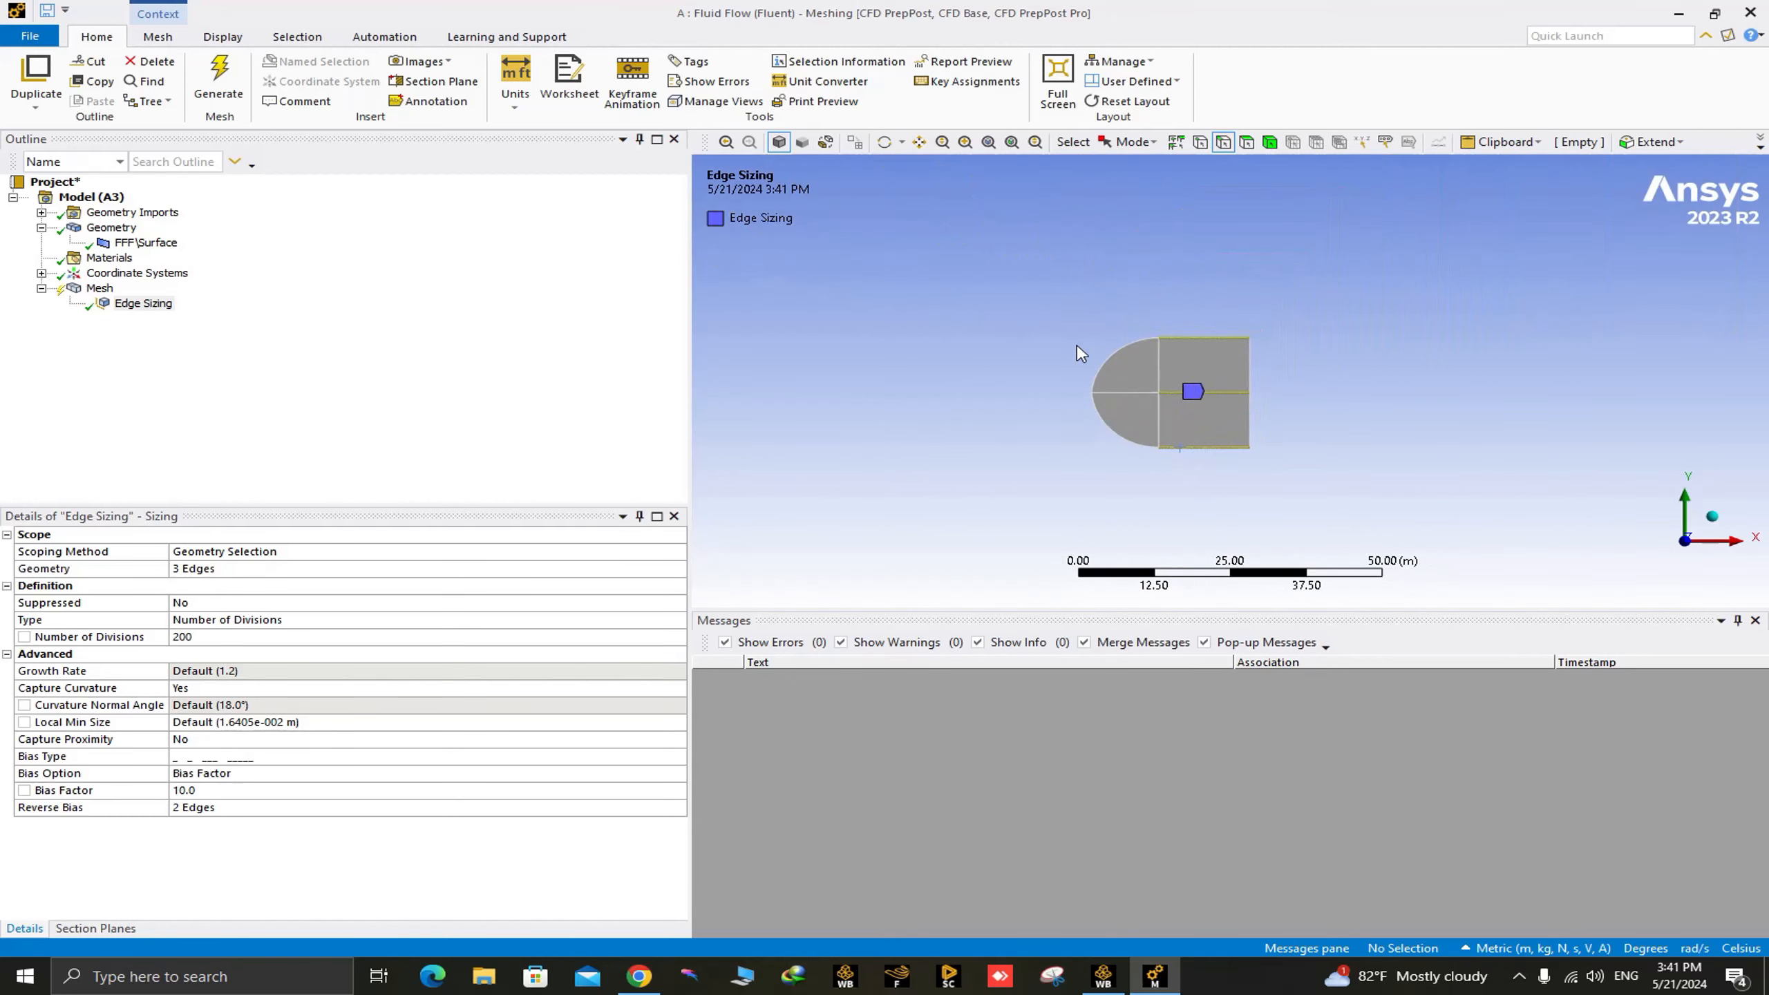
# Insert a second mesh sizing scoped to the four vertical block edges and the horizontal edge upstream of the airfoil.
pyautogui.click(99, 288)
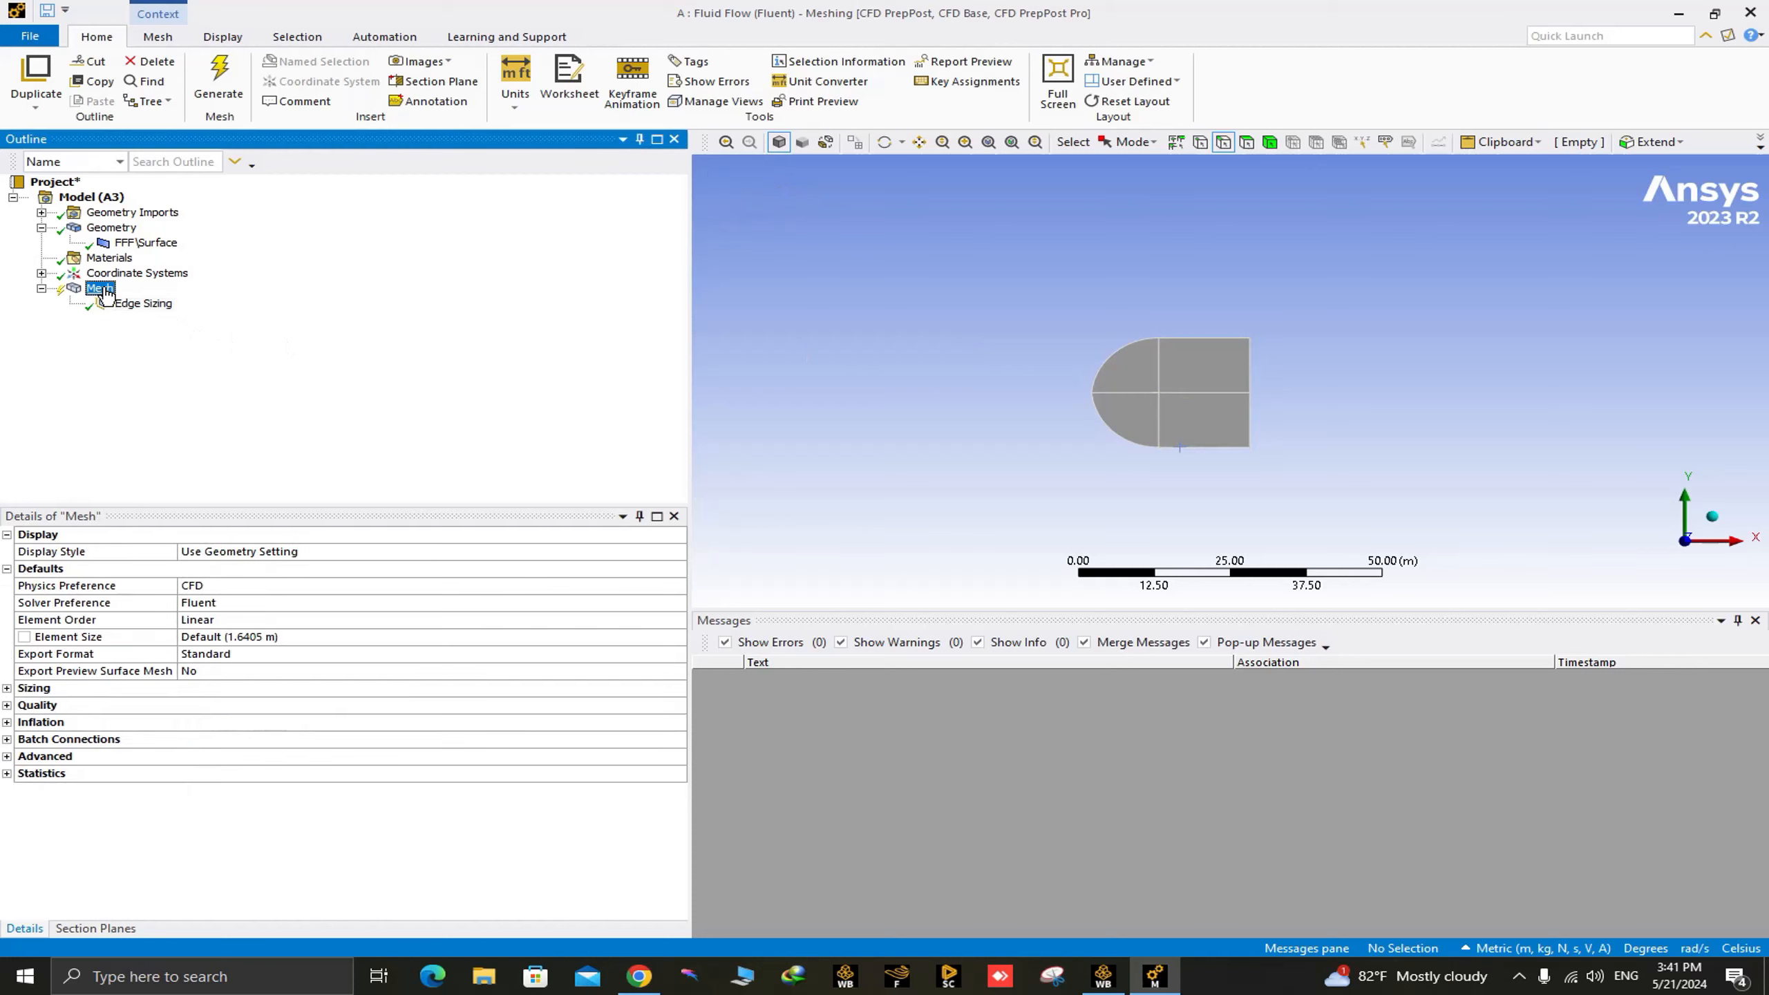
pyautogui.rightClick(101, 288)
pyautogui.moveTo(167, 305)
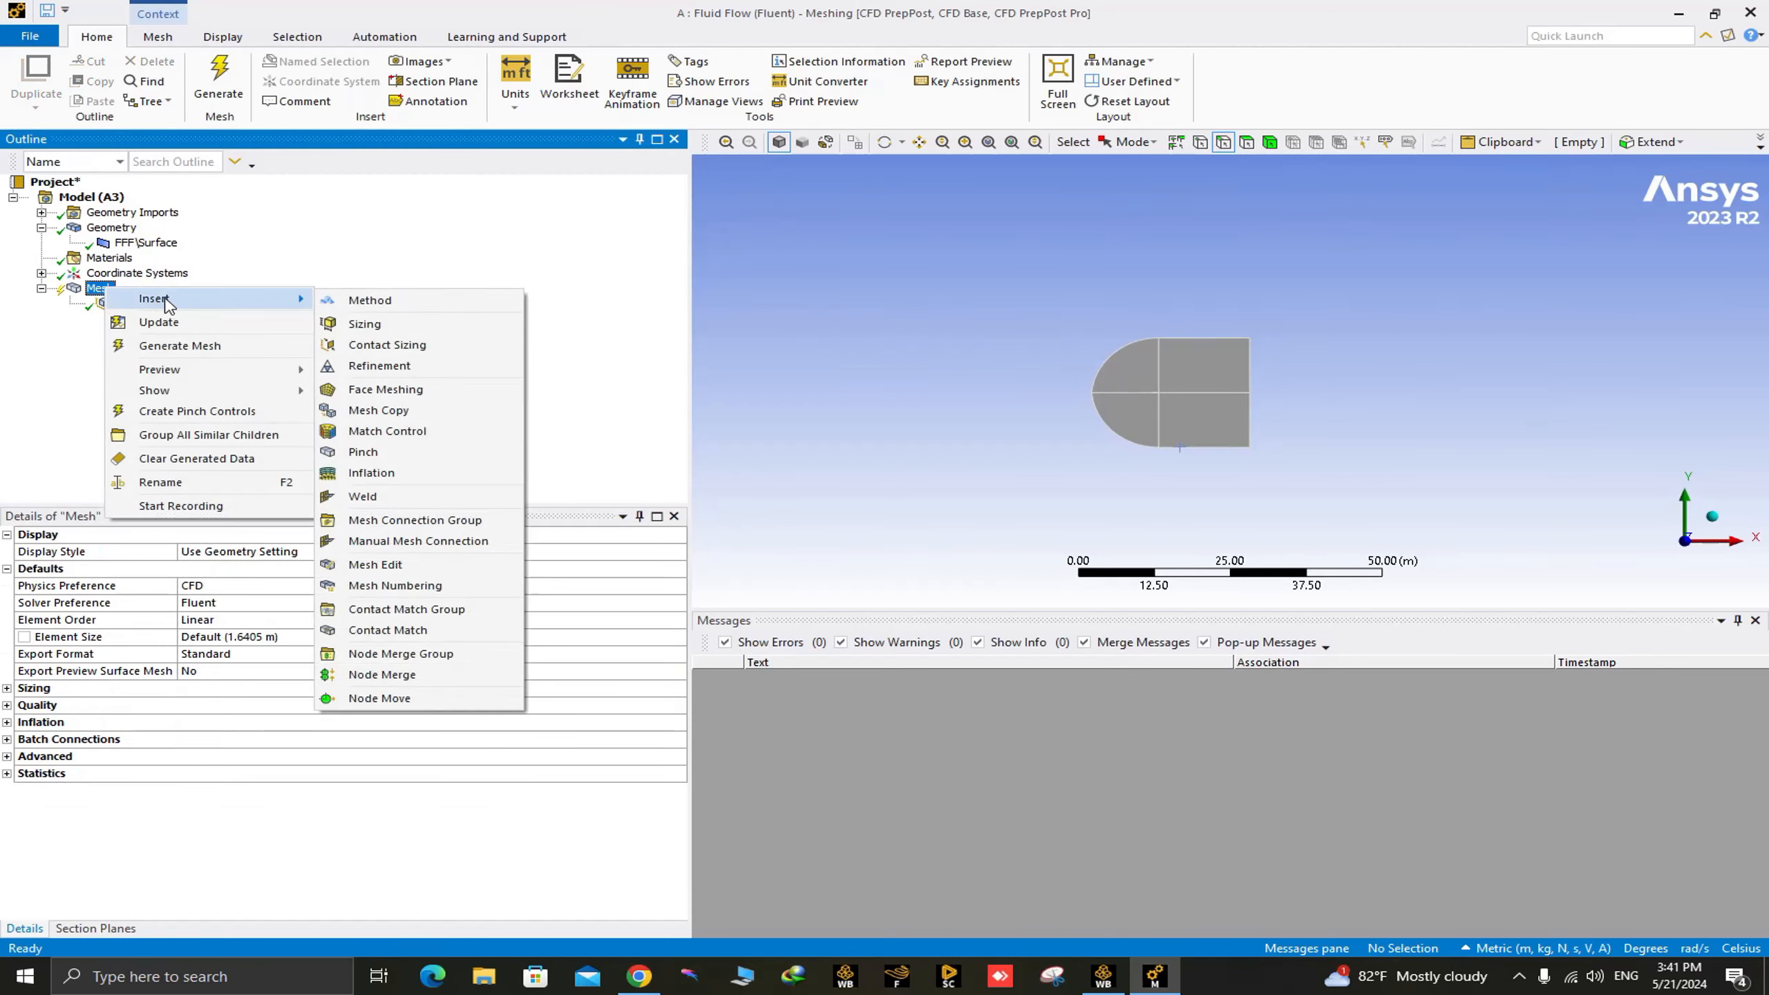
pyautogui.click(364, 324)
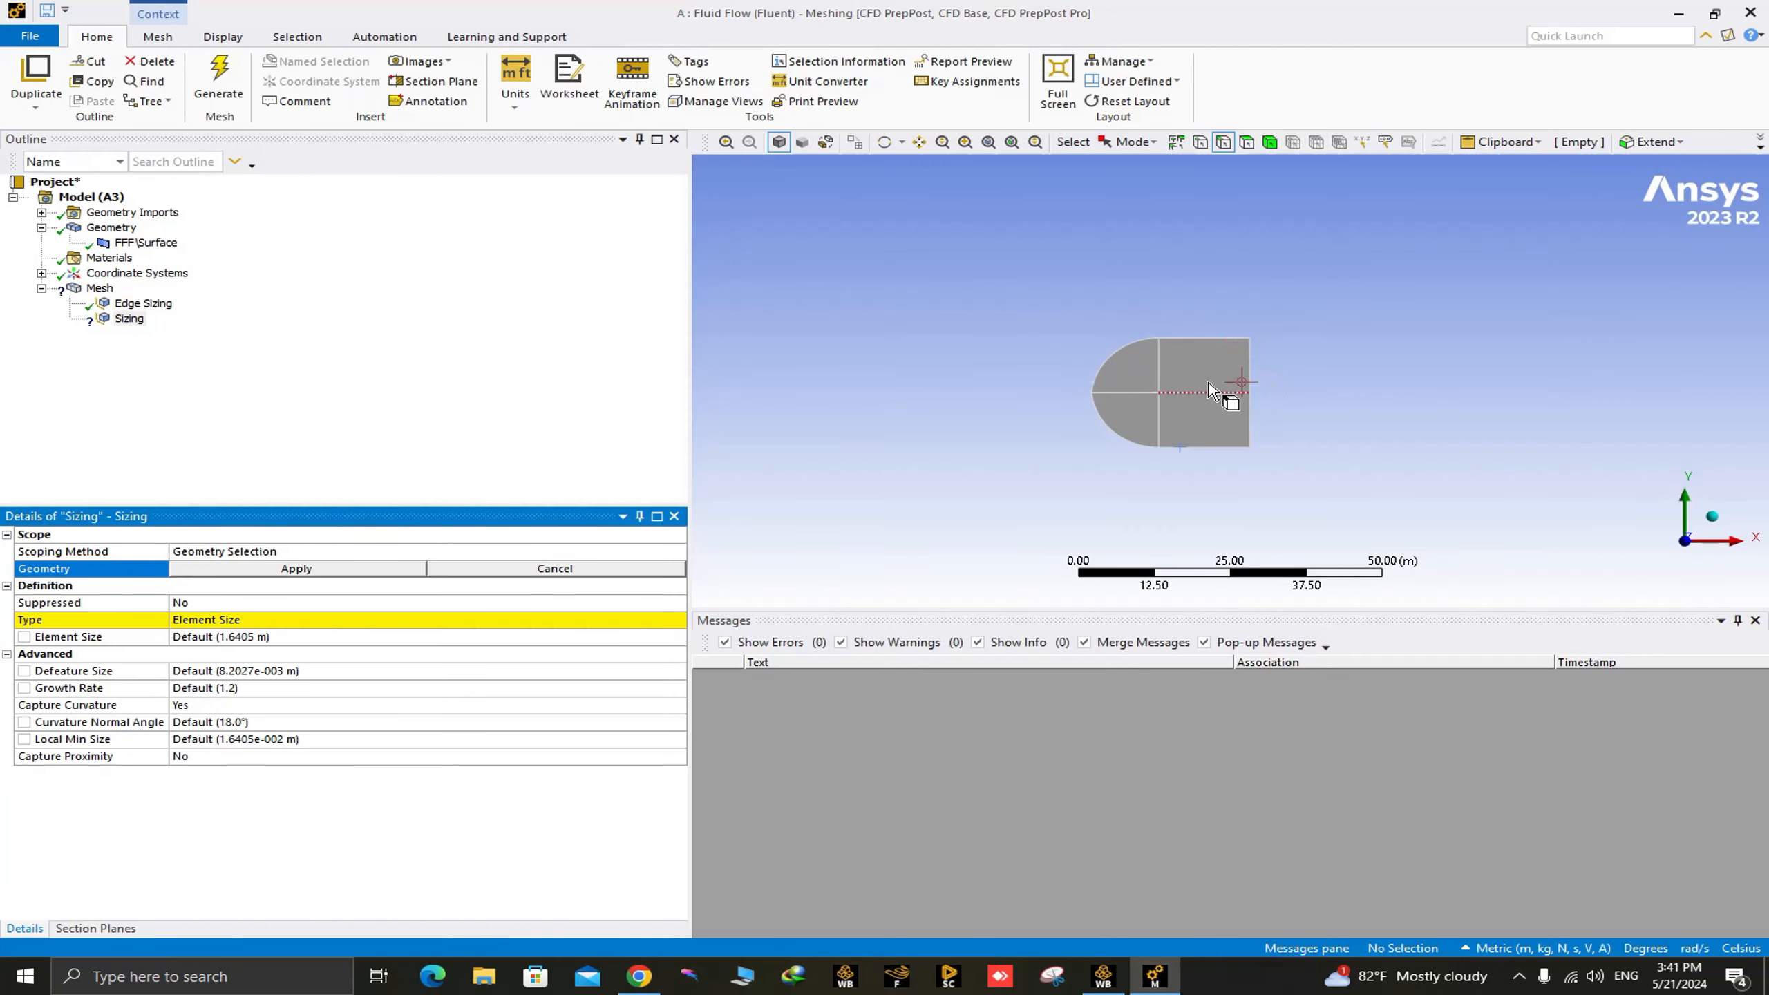
pyautogui.click(1159, 365)
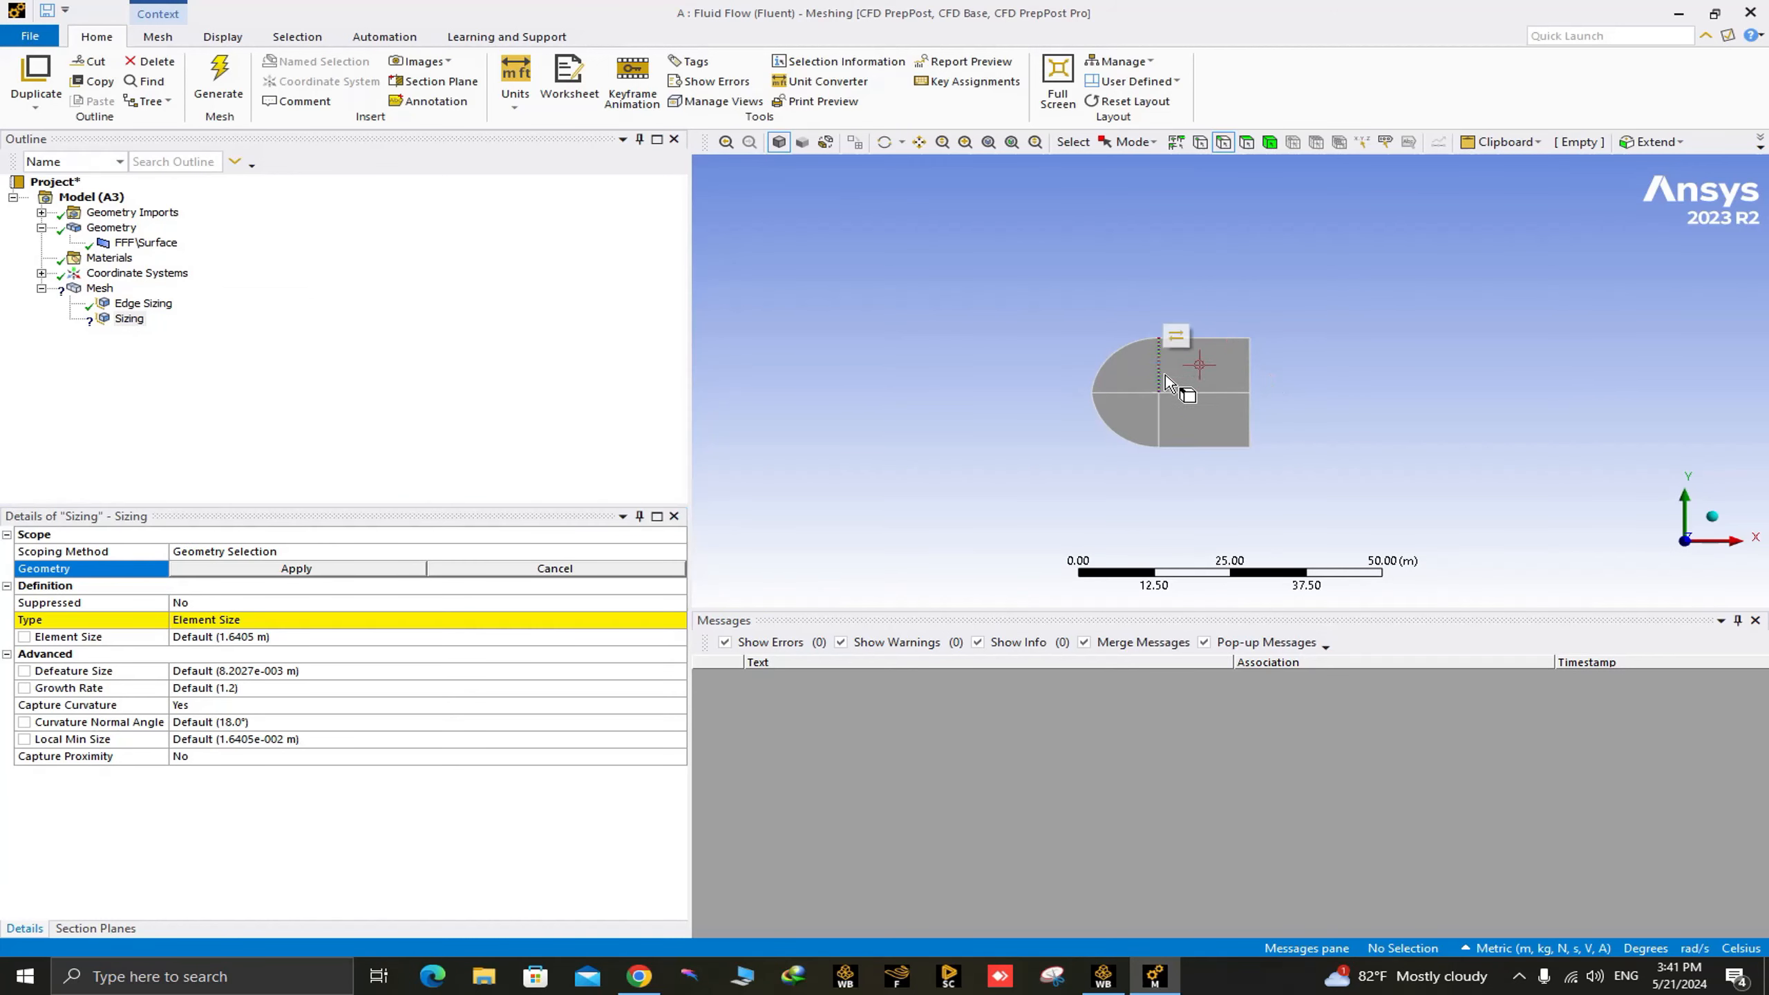
pyautogui.keyDown('ctrl'); pyautogui.click(1158, 418); pyautogui.keyUp('ctrl')
pyautogui.keyDown('ctrl'); pyautogui.click(1249, 369); pyautogui.keyUp('ctrl')
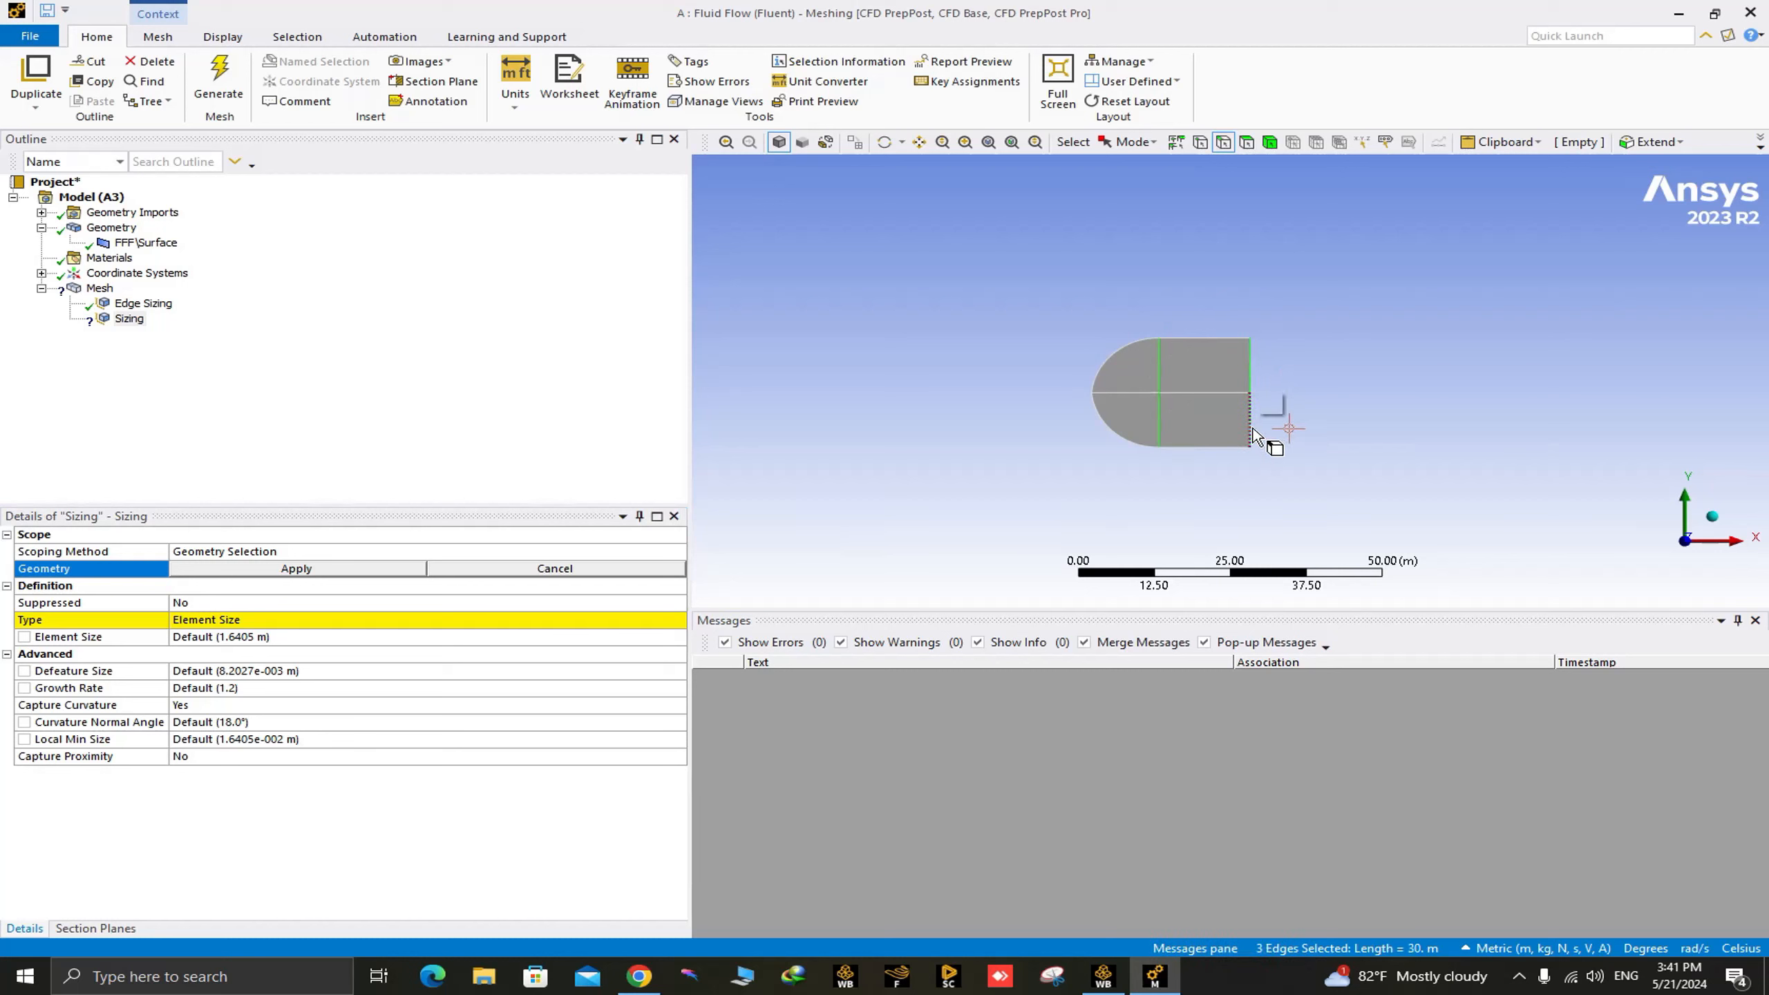
pyautogui.keyDown('ctrl'); pyautogui.click(1252, 435); pyautogui.keyUp('ctrl')
pyautogui.keyDown('ctrl'); pyautogui.click(1128, 393); pyautogui.keyUp('ctrl')
pyautogui.click(271, 569)
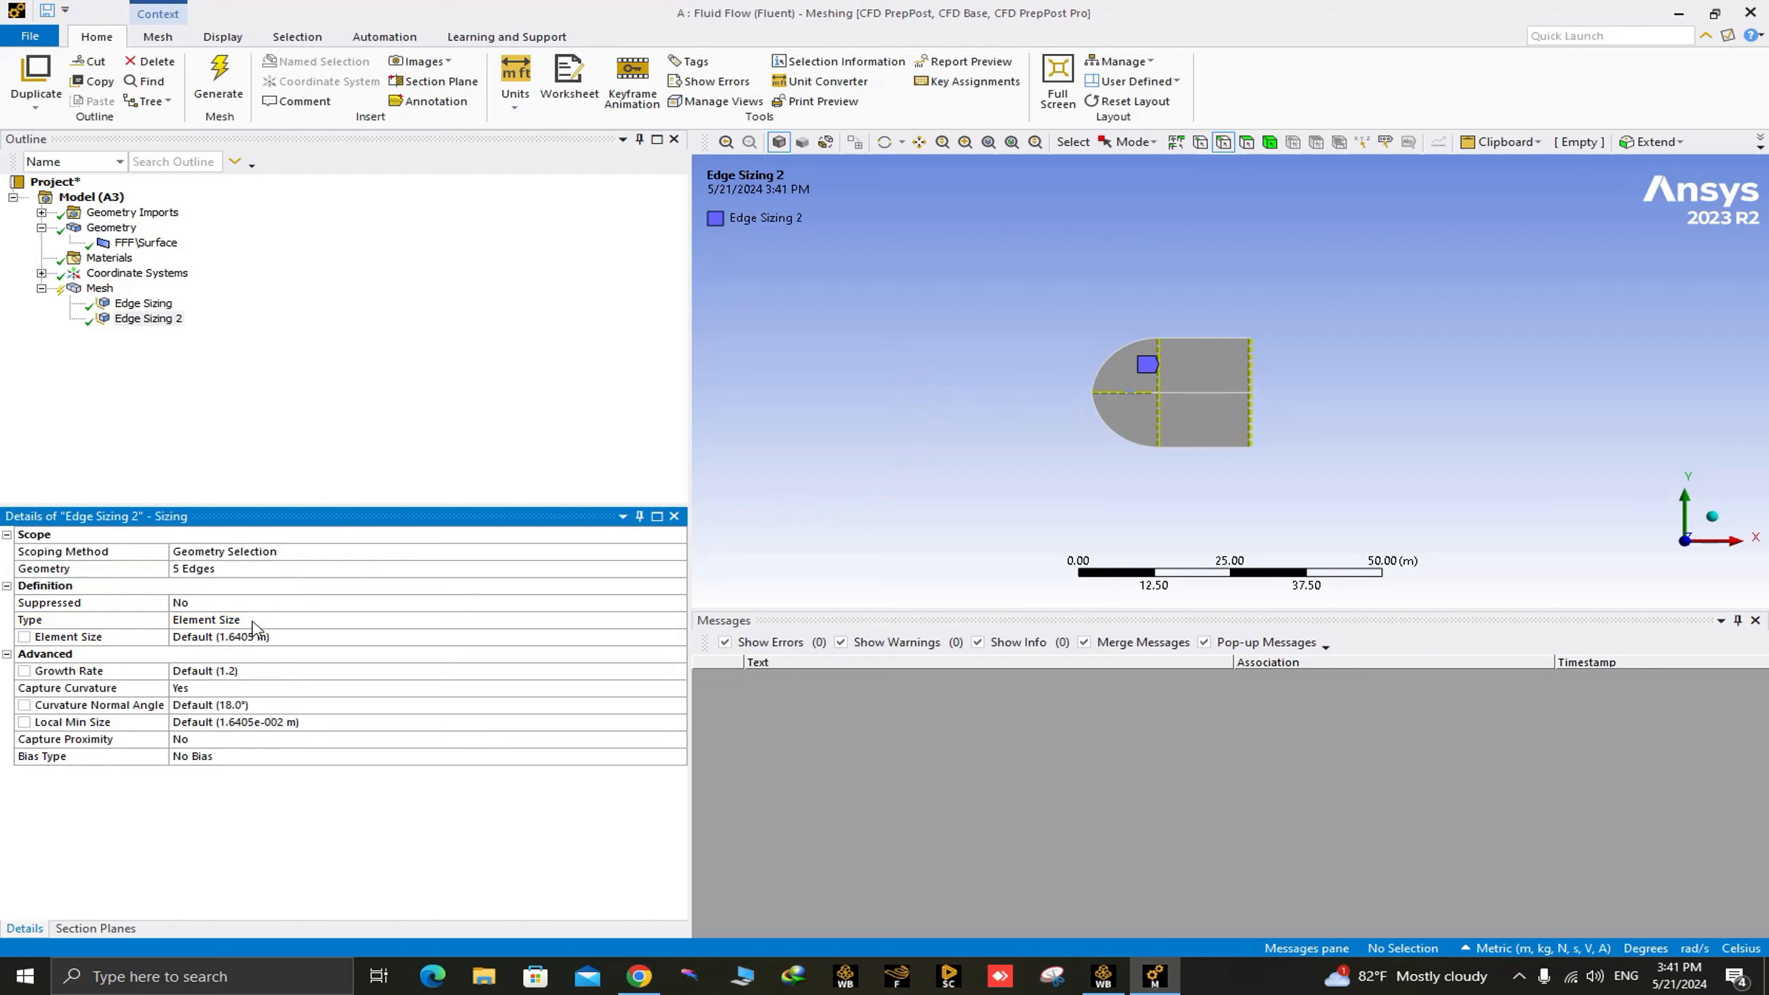
# Define the five-edge sizing by number of divisions and set it to 150.
pyautogui.click(666, 620)
pyautogui.click(677, 619)
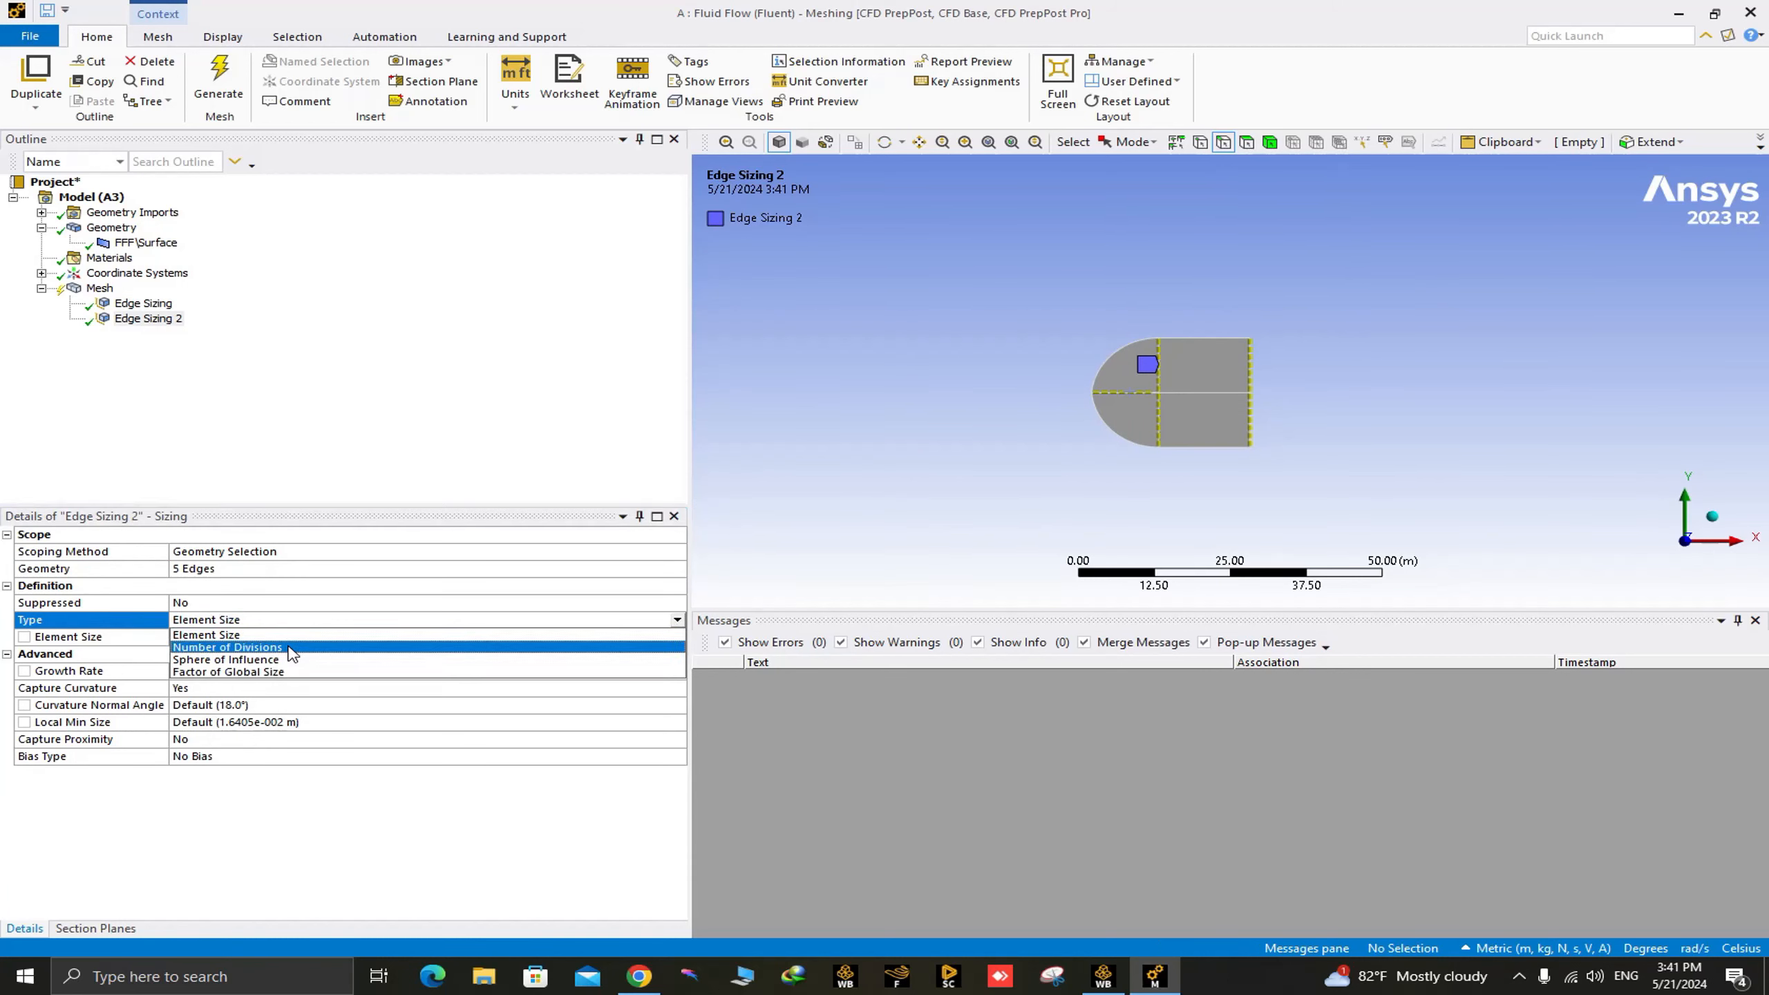
pyautogui.click(292, 648)
pyautogui.click(191, 641)
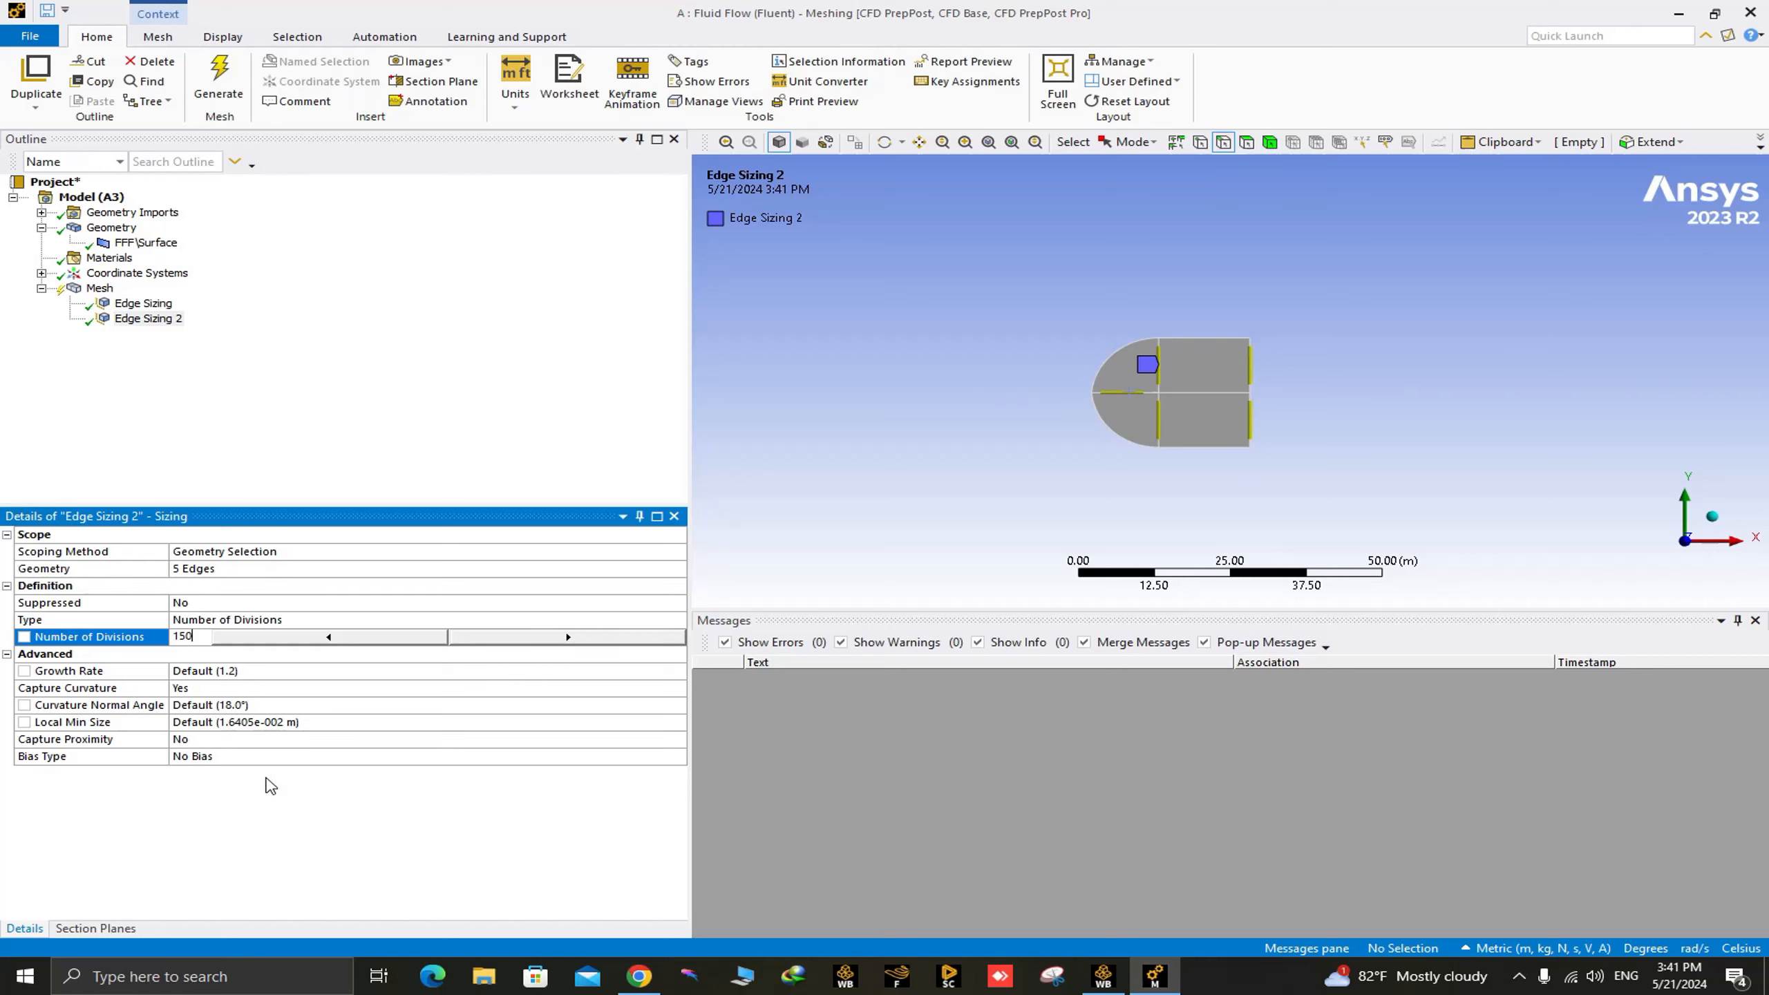
# Give the five-edge sizing the short-to-long bias pattern with a bias factor of 20.
pyautogui.click(255, 757)
pyautogui.click(675, 756)
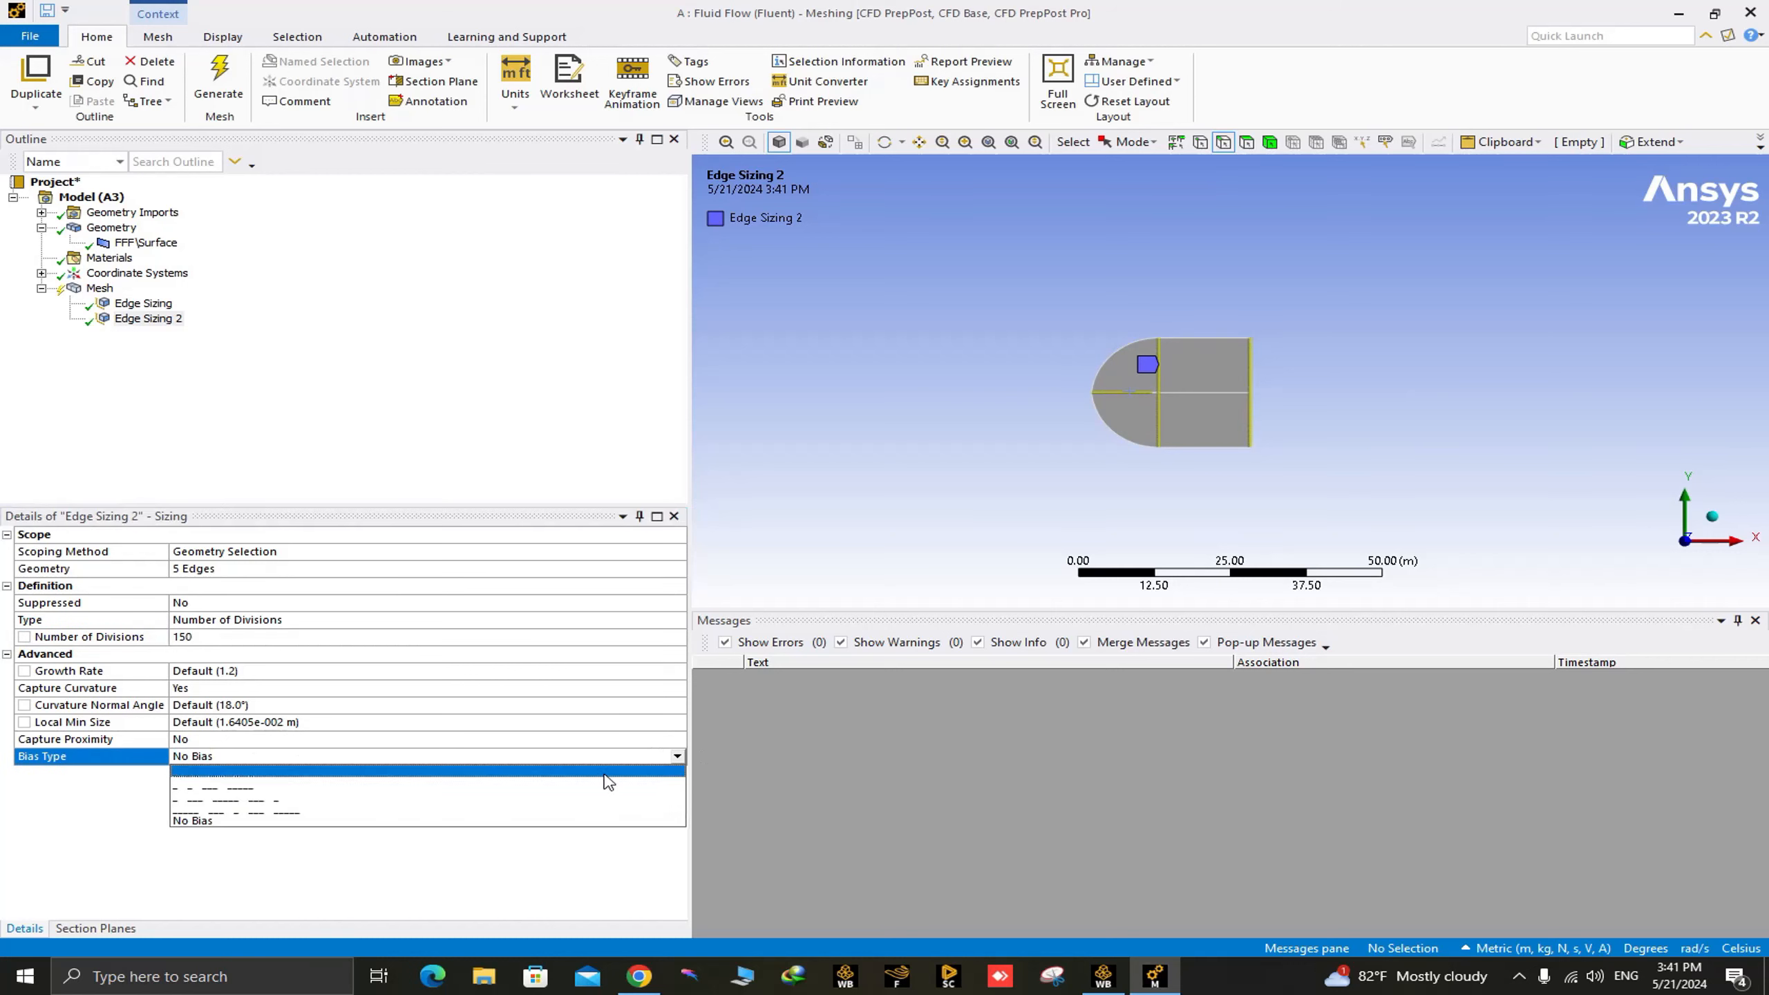
pyautogui.click(291, 797)
pyautogui.click(292, 790)
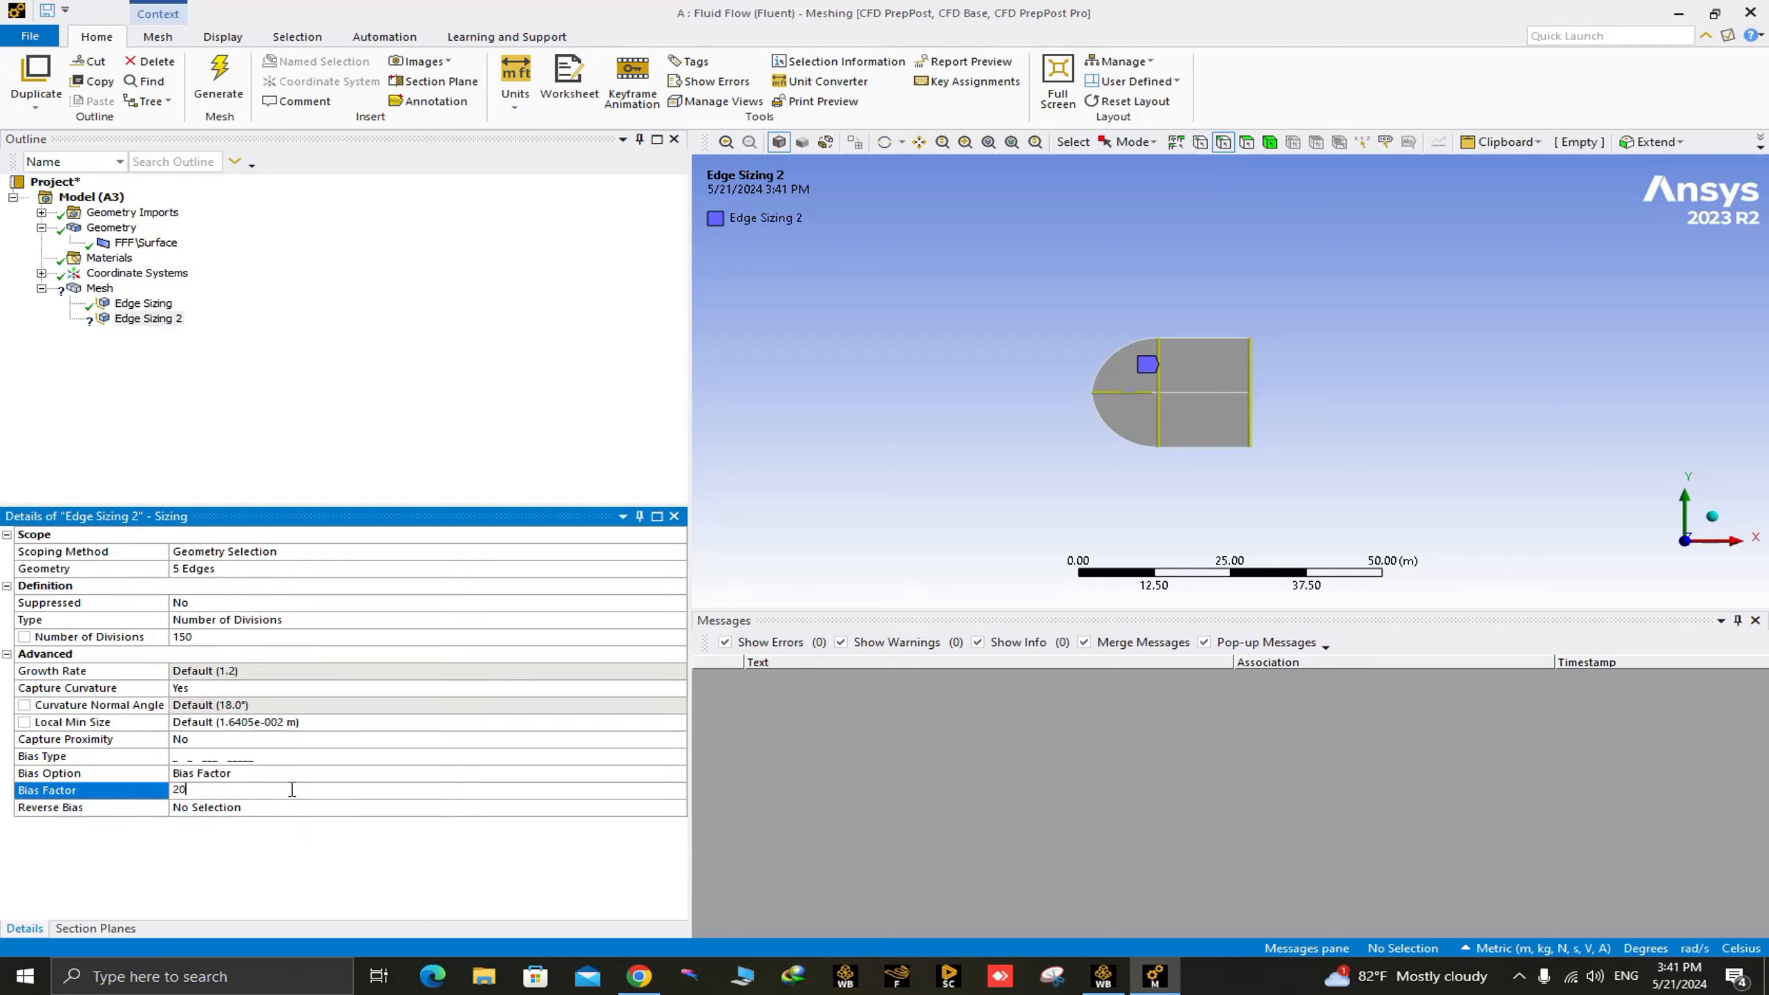
pyautogui.write('20')
pyautogui.press('Return')
# Examine the division spacing around the airfoil along the upstream horizontal edge and the vertical edges at the trailing edge.
pyautogui.moveTo(1161, 348); pyautogui.dragTo(1216, 450)
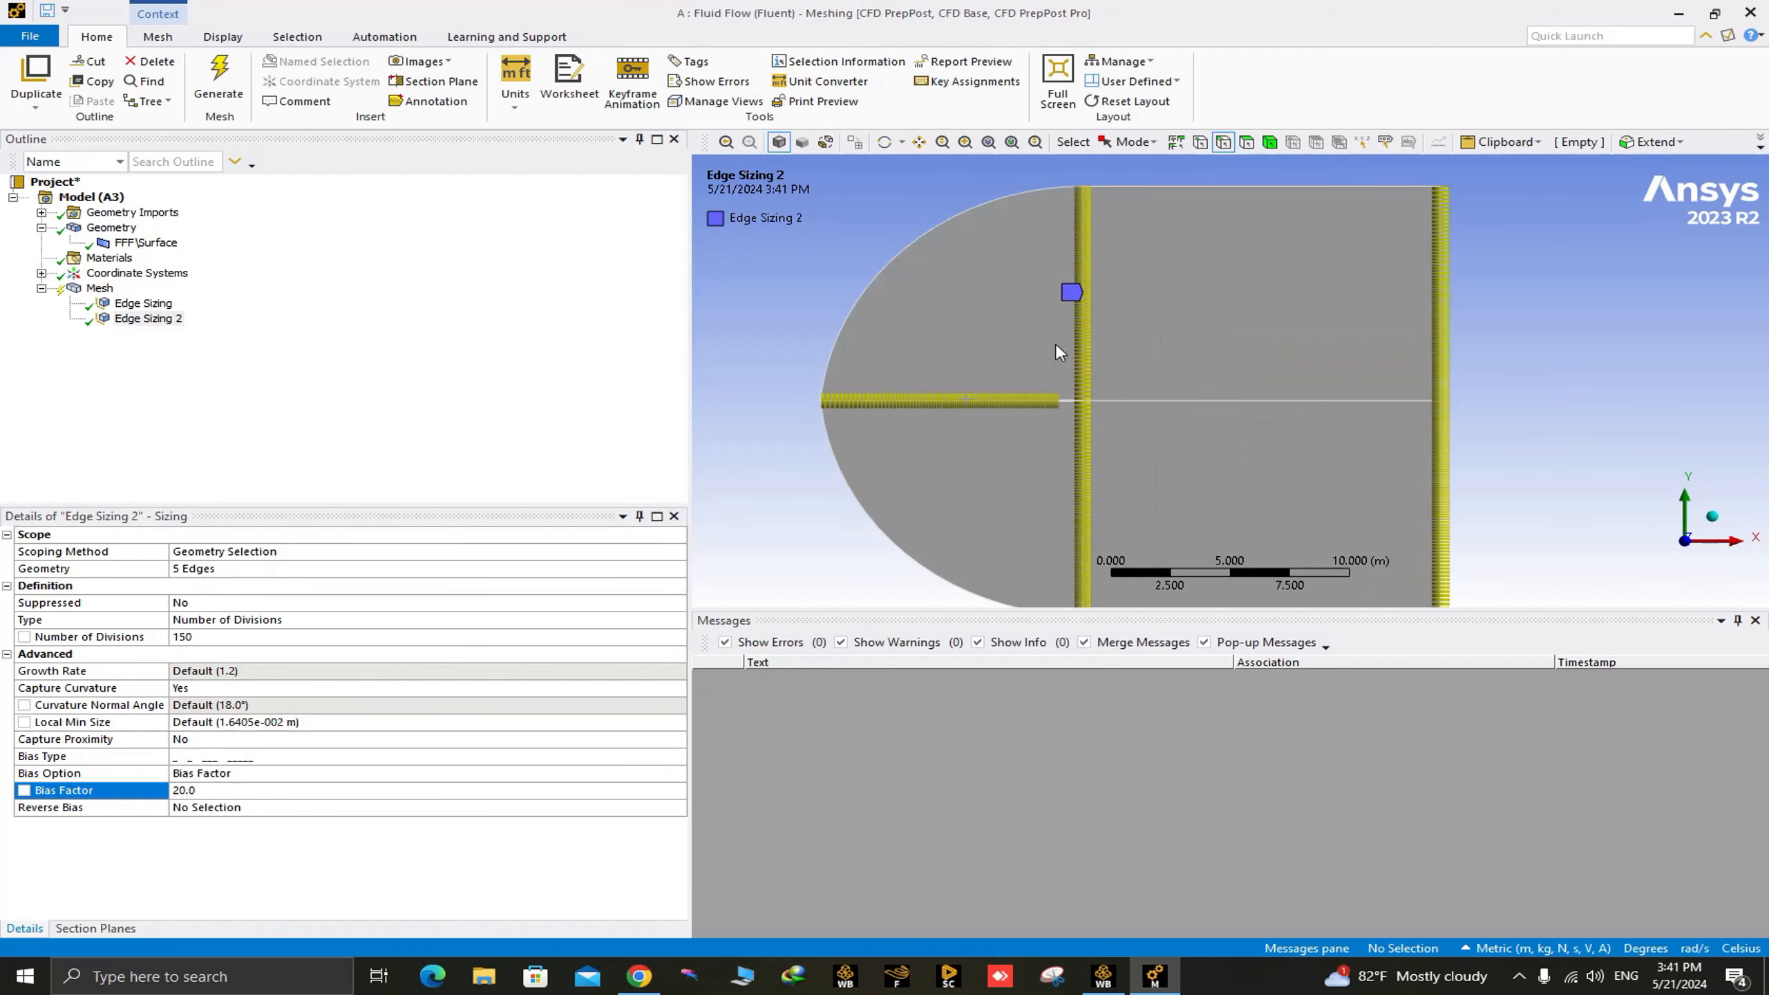
pyautogui.moveTo(1055, 342); pyautogui.dragTo(1100, 447)
pyautogui.moveTo(1020, 372); pyautogui.dragTo(1198, 493)
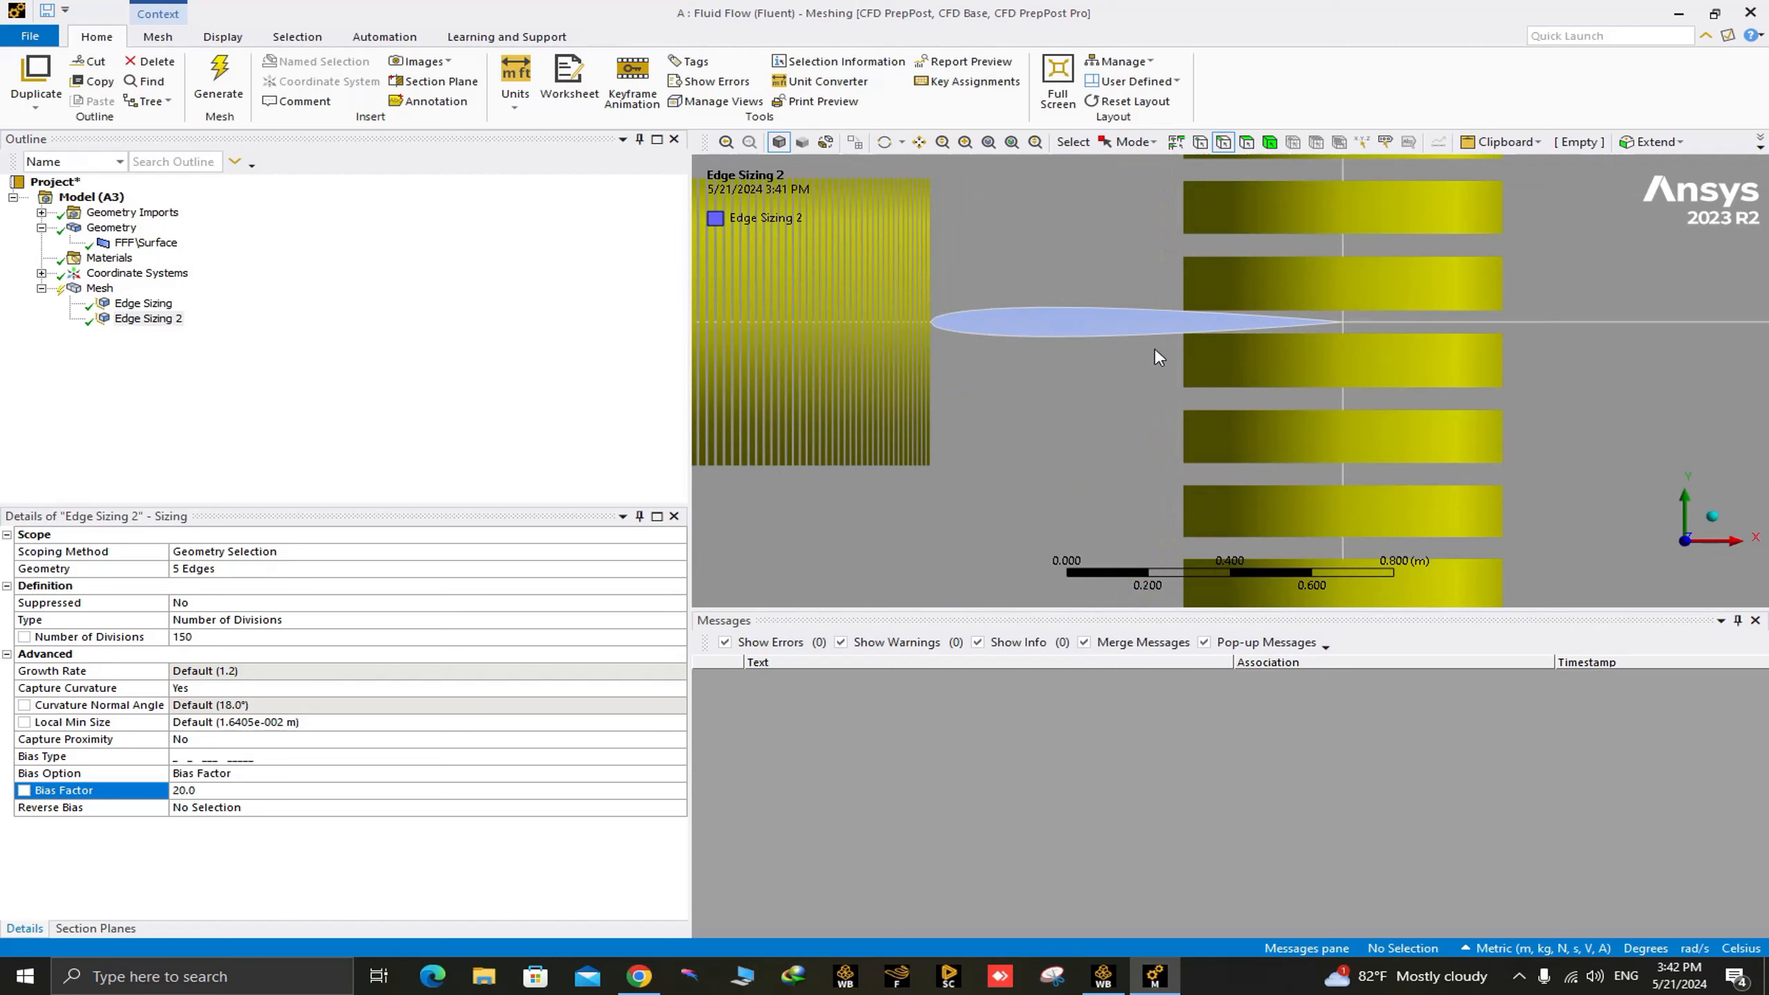
pyautogui.scroll(-3, 1142, 427)
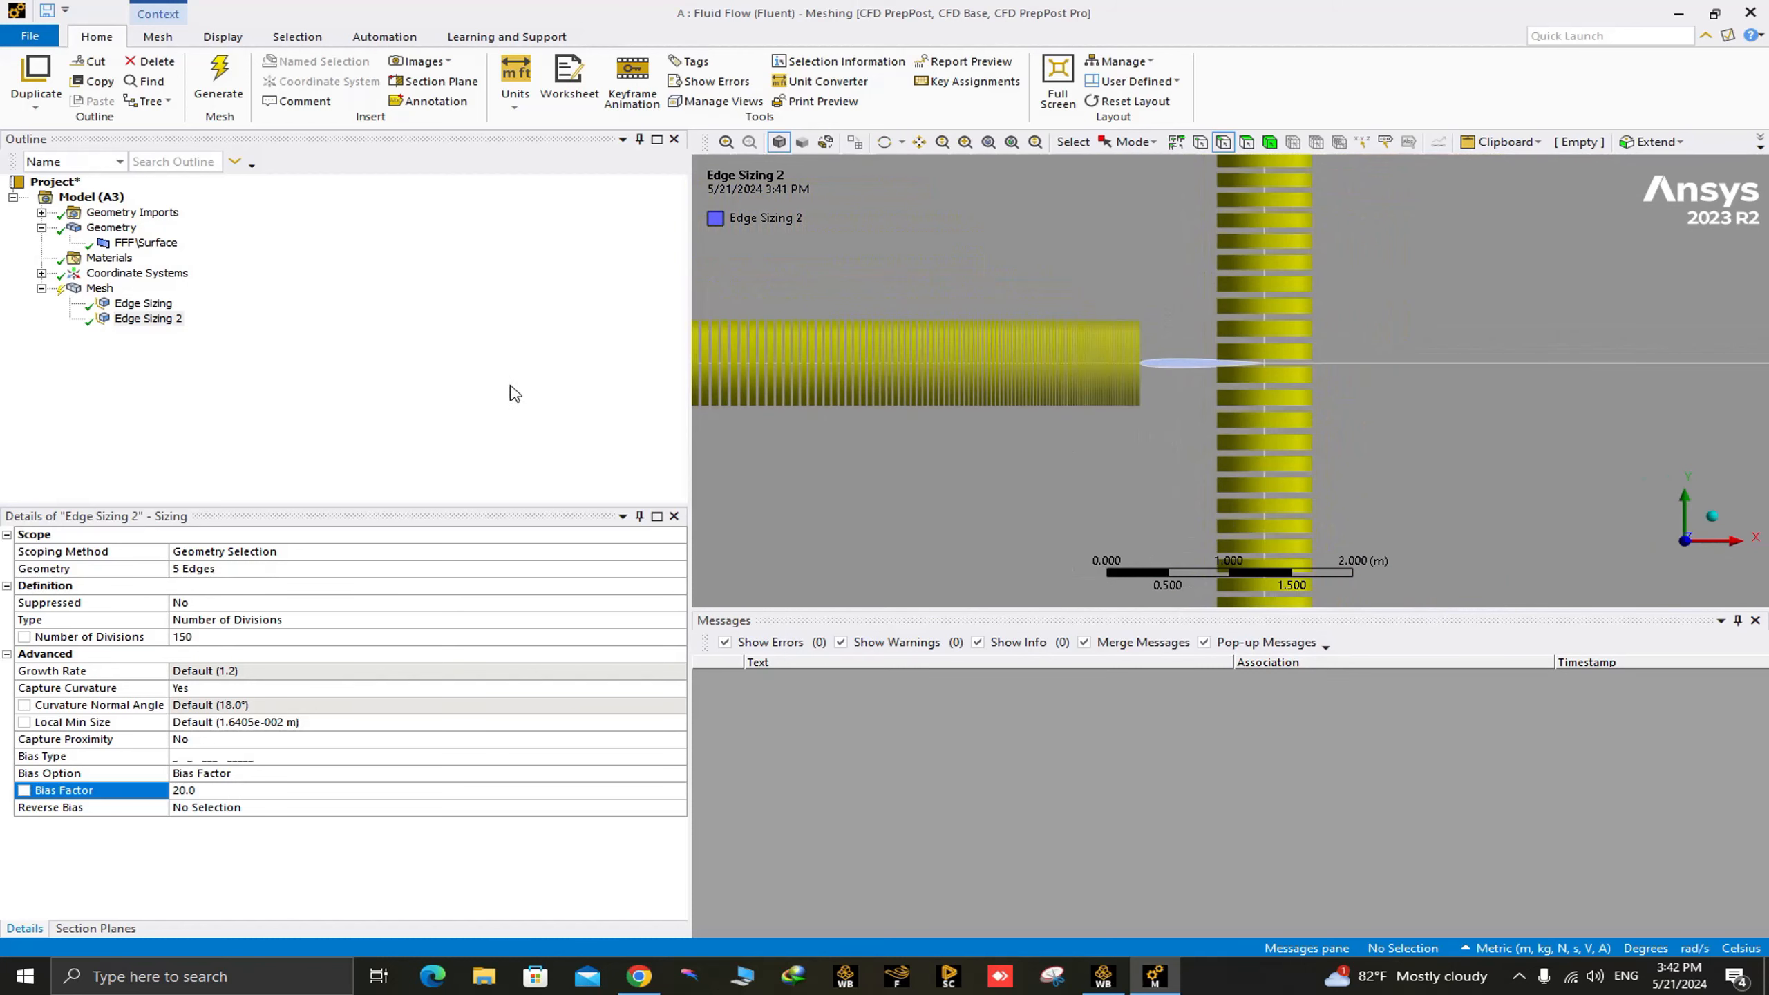
pyautogui.scroll(3, 1115, 348)
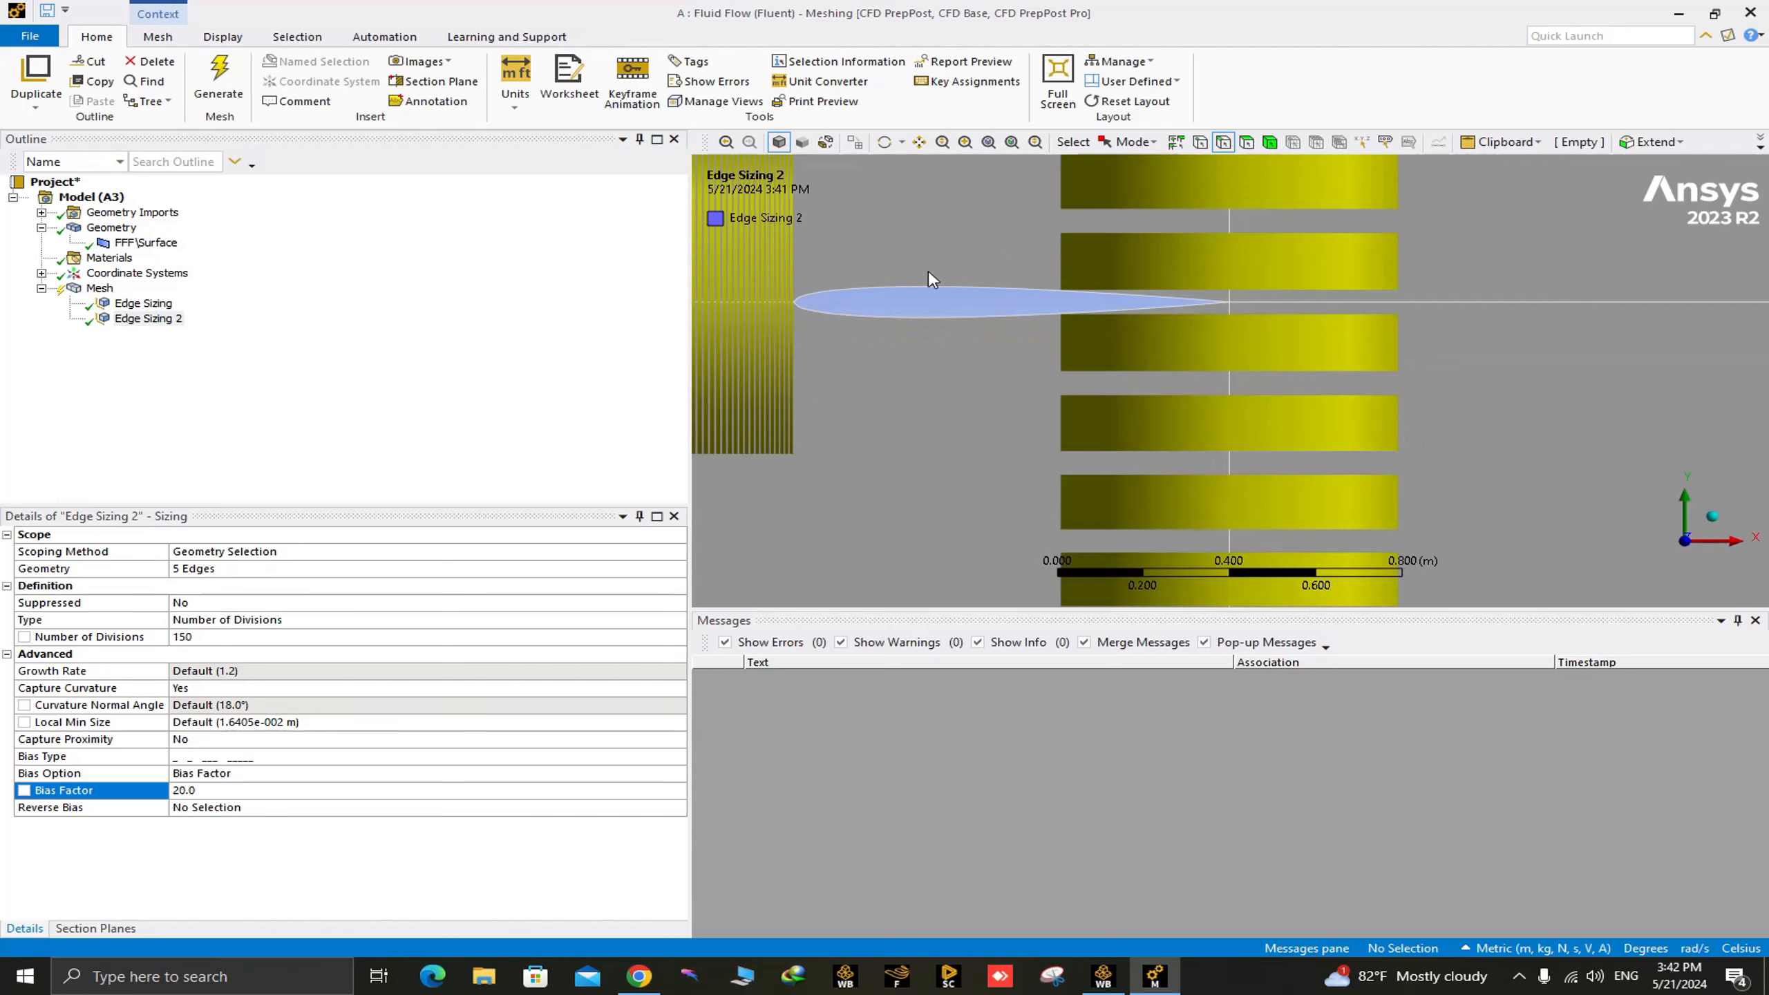
pyautogui.scroll(4, 807, 278)
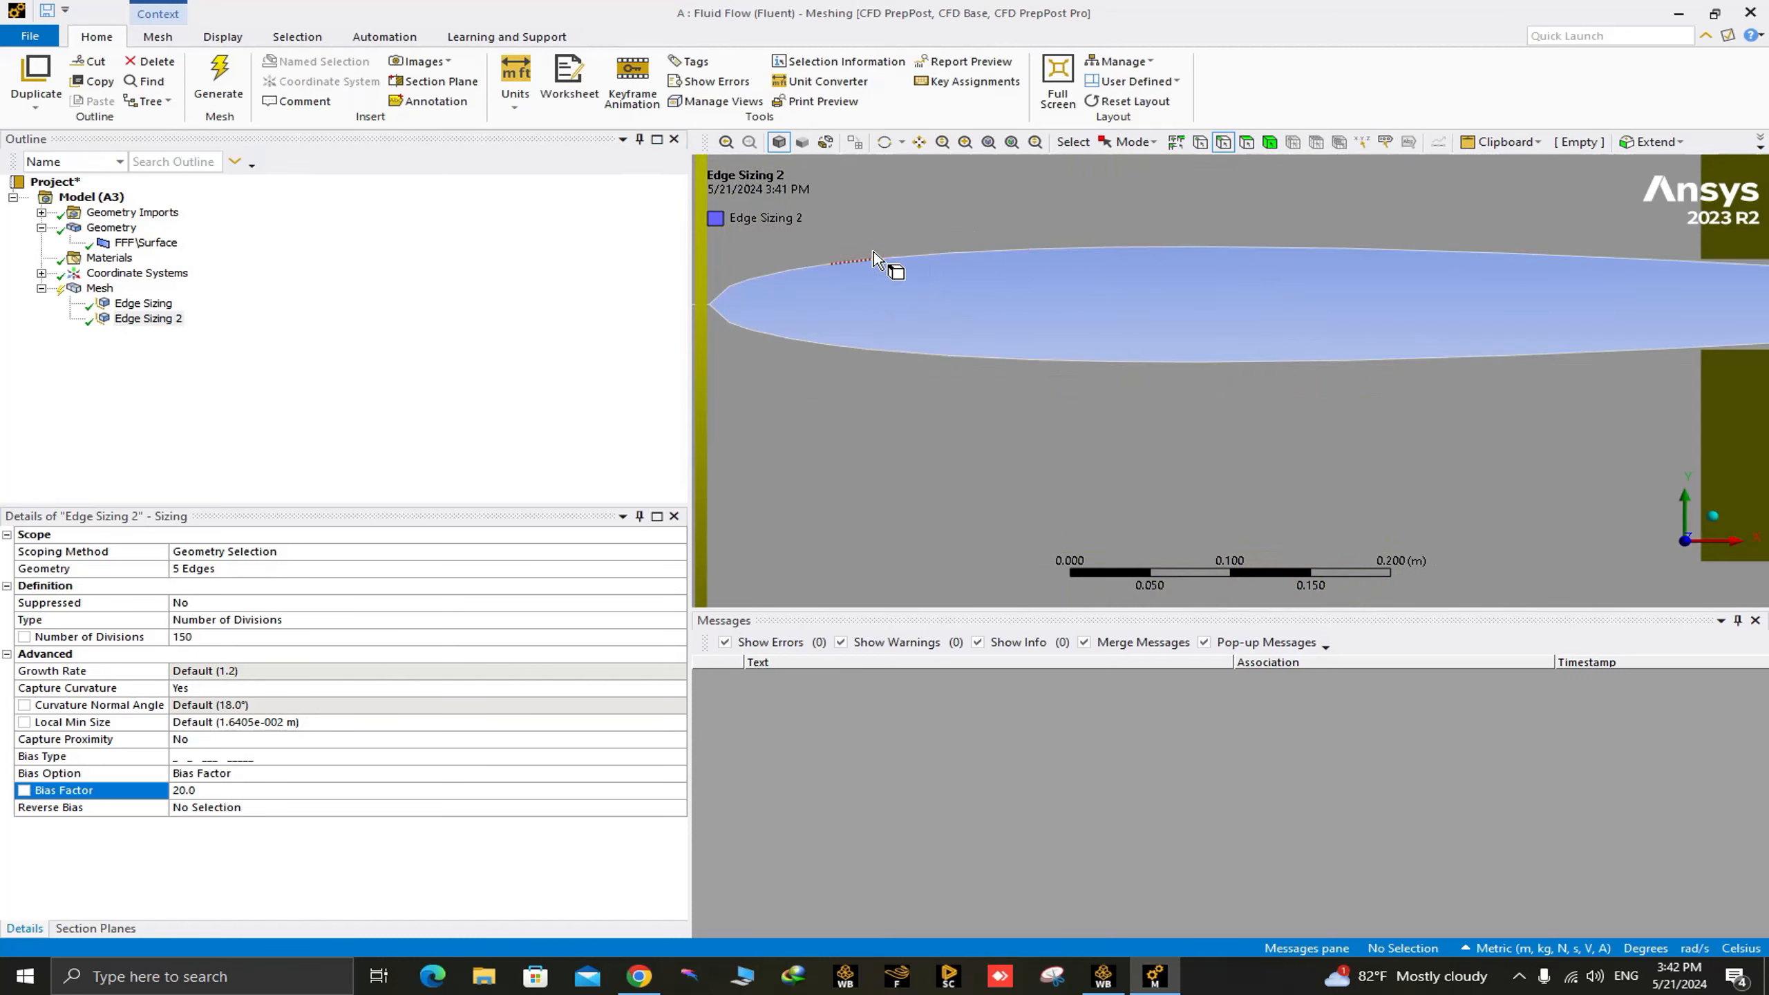
pyautogui.scroll(-3, 766, 313)
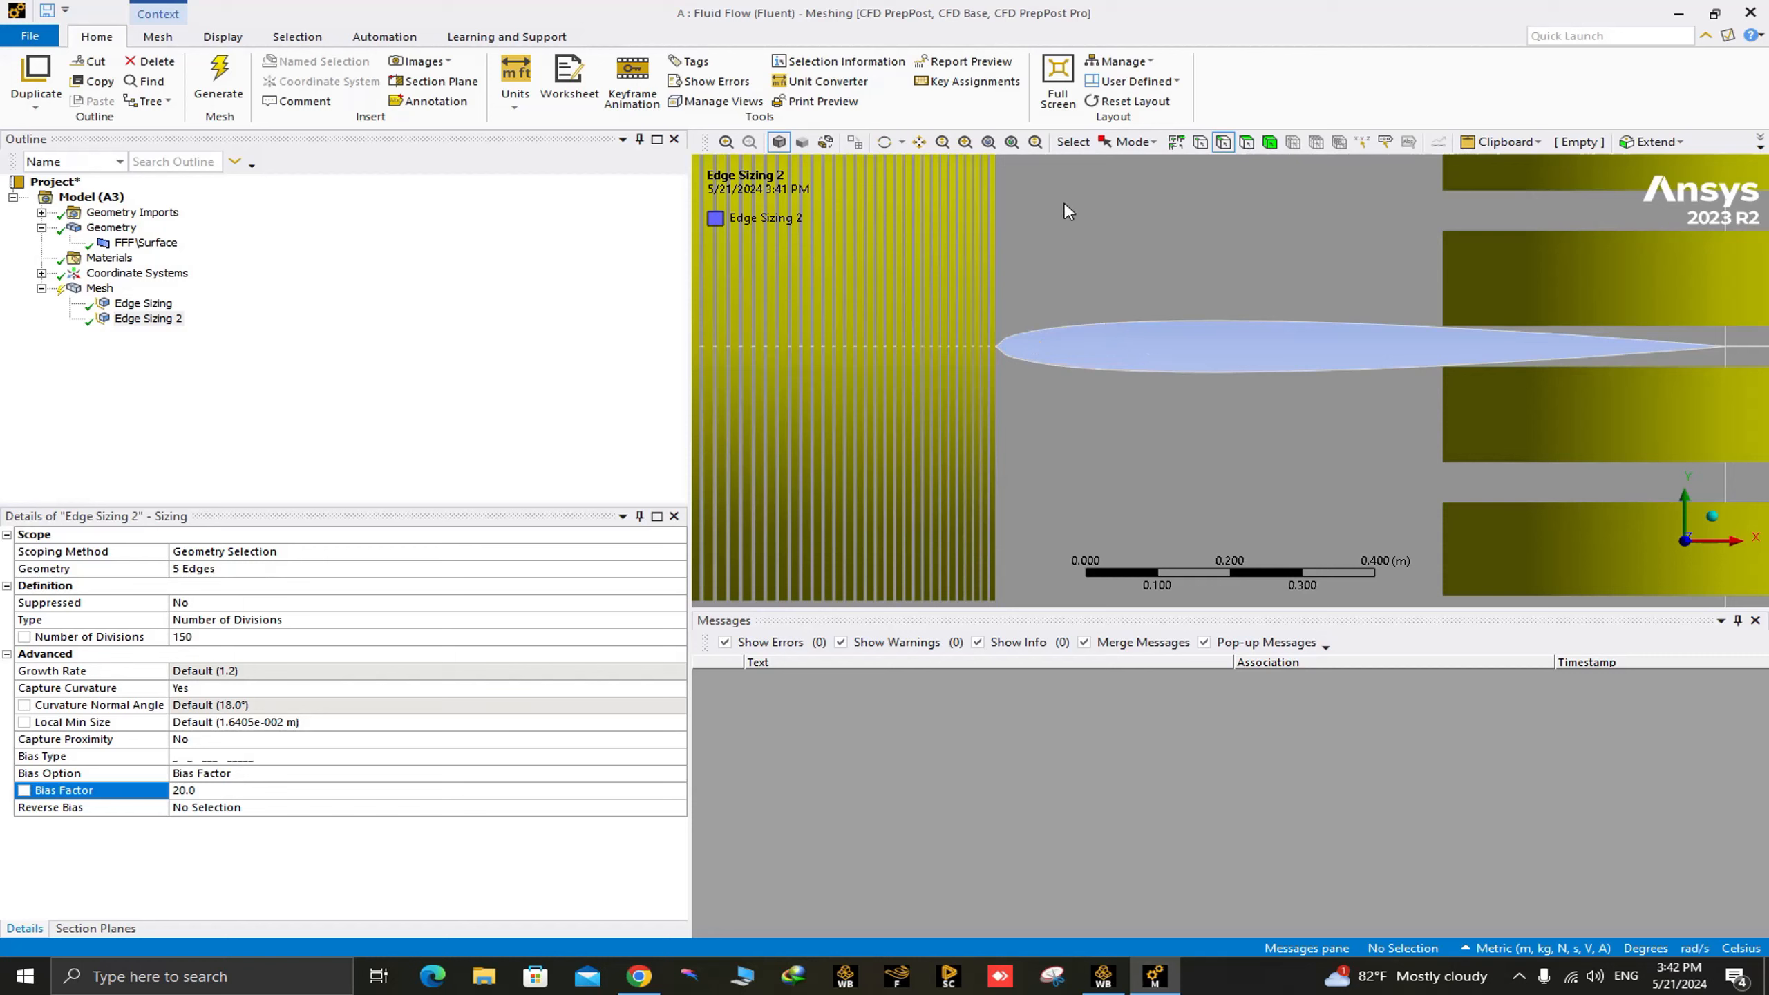
# Insert a third sizing control under the mesh for the airfoil edges.
pyautogui.moveTo(978, 323); pyautogui.dragTo(1076, 379, button='right')
pyautogui.rightClick(100, 289)
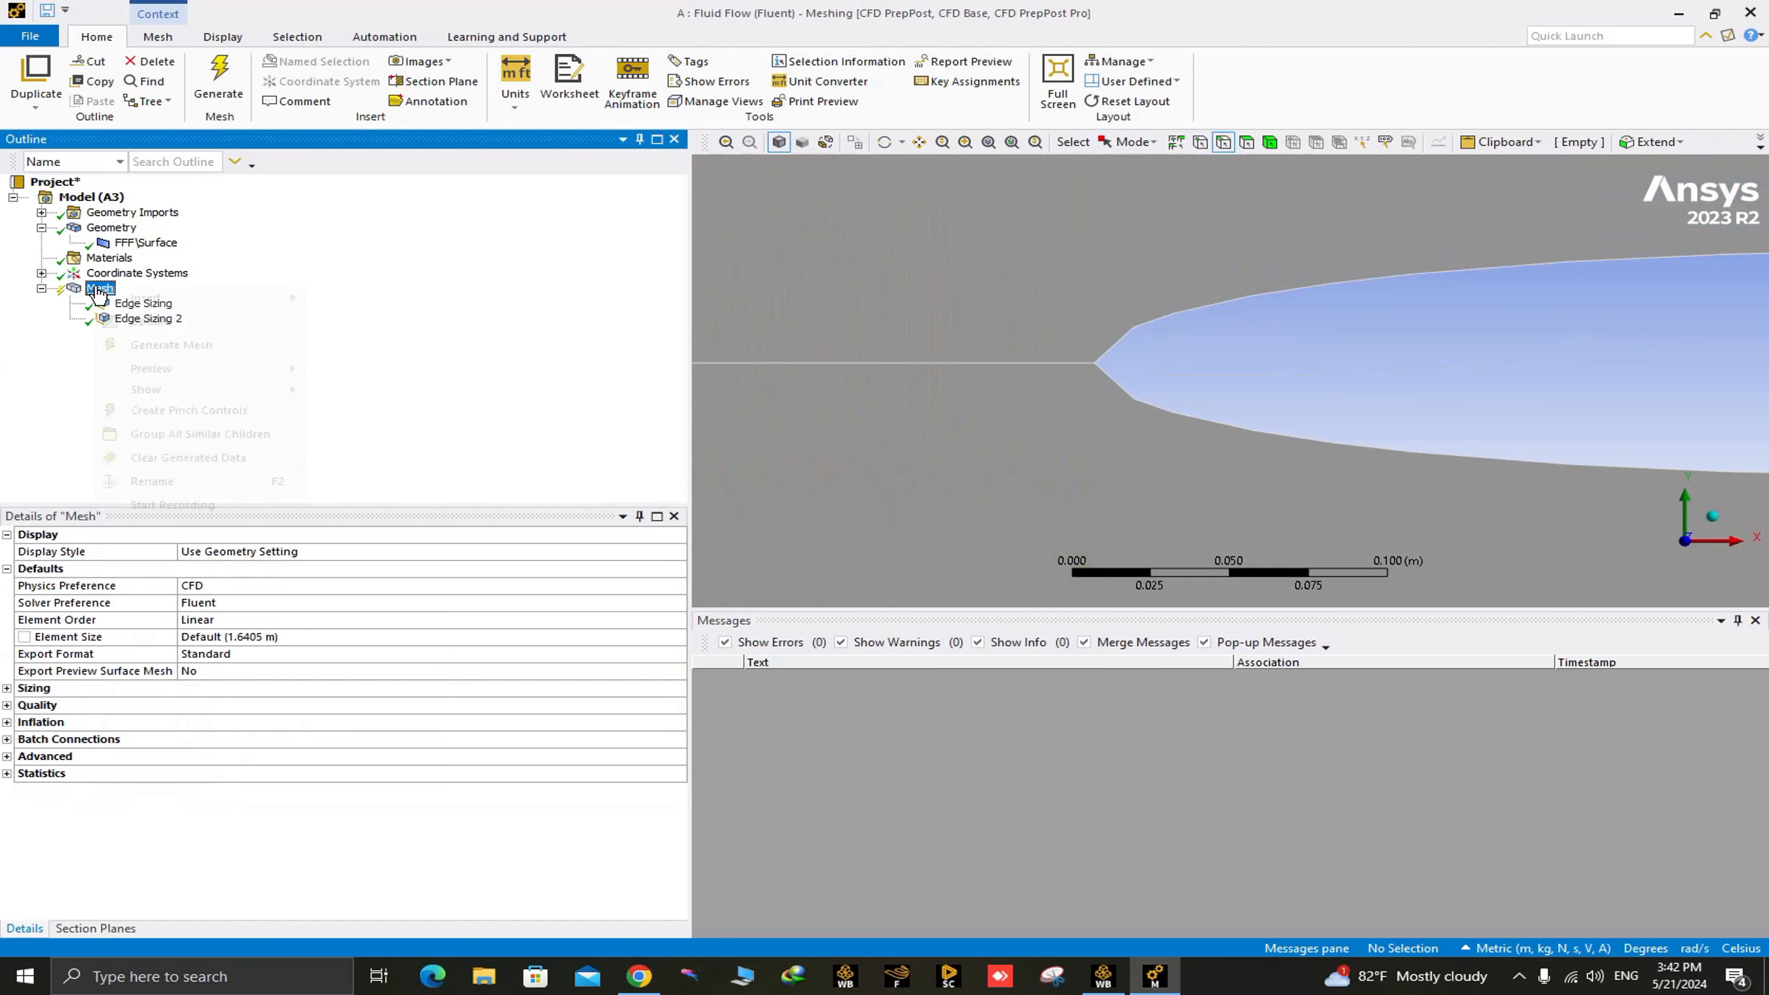
pyautogui.moveTo(215, 307)
pyautogui.click(362, 315)
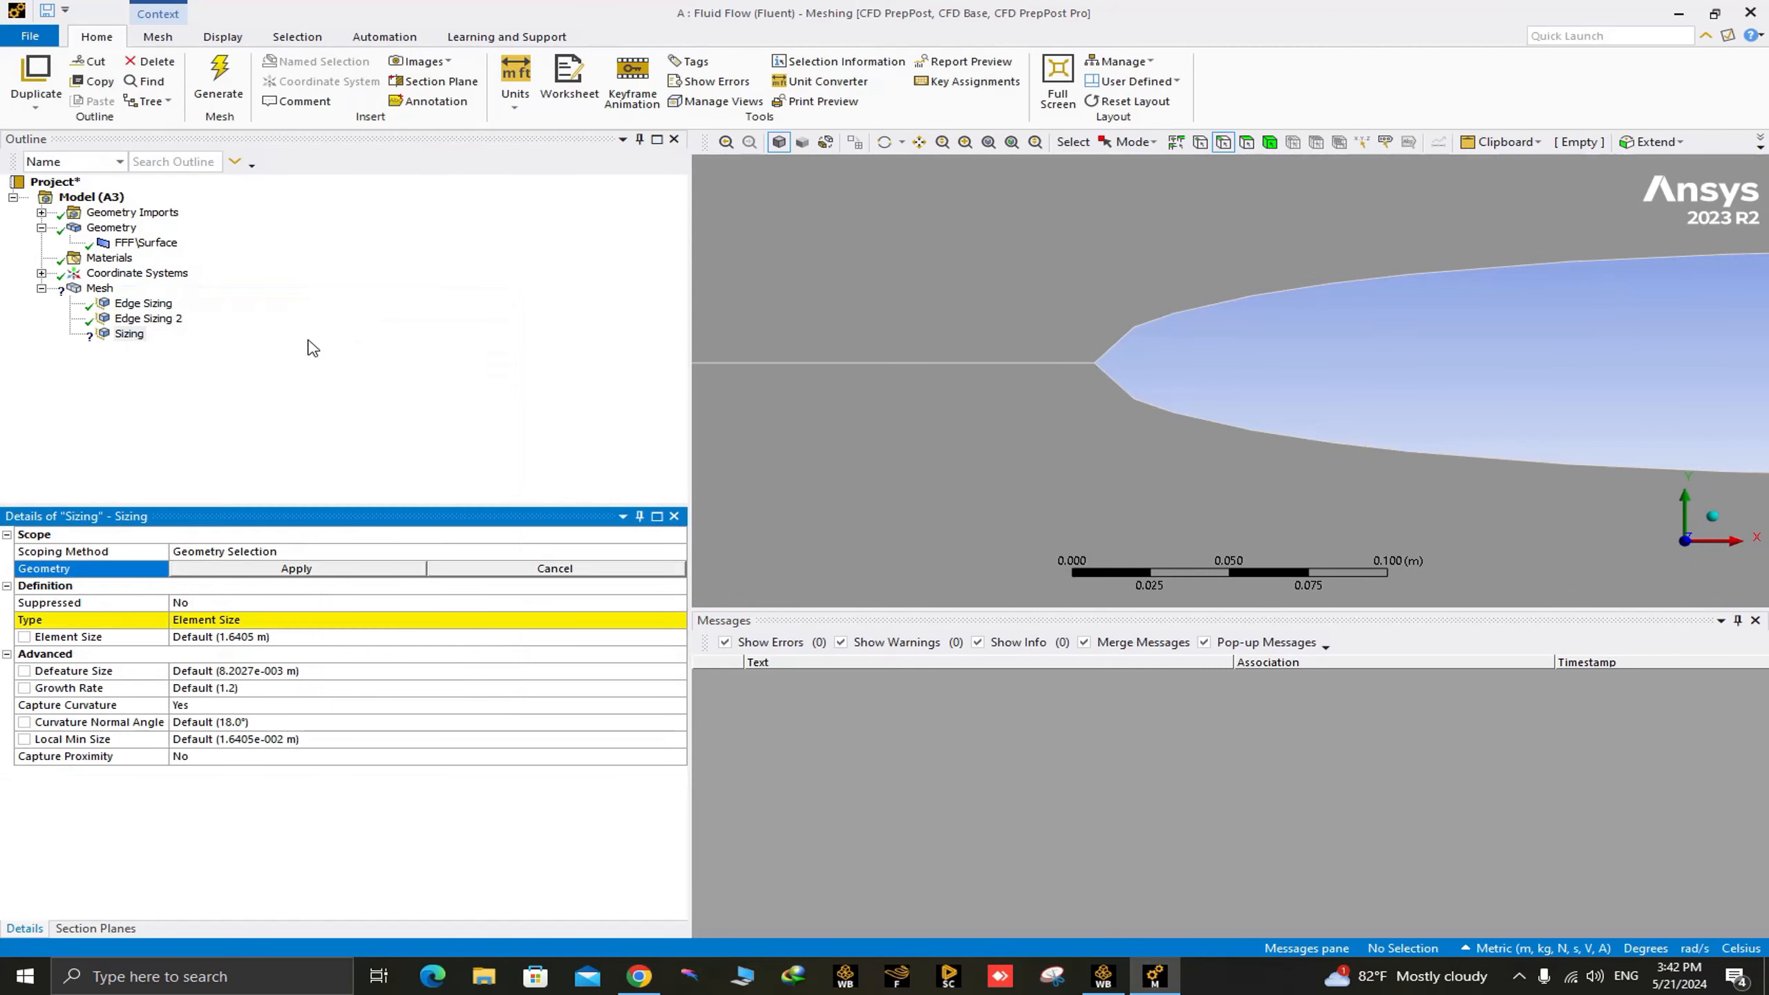
# Select the first seven upper-surface segments of the airfoil, starting at the leading edge, for the new sizing.
pyautogui.click(1132, 350)
pyautogui.keyDown('ctrl'); pyautogui.click(1158, 320); pyautogui.keyUp('ctrl')
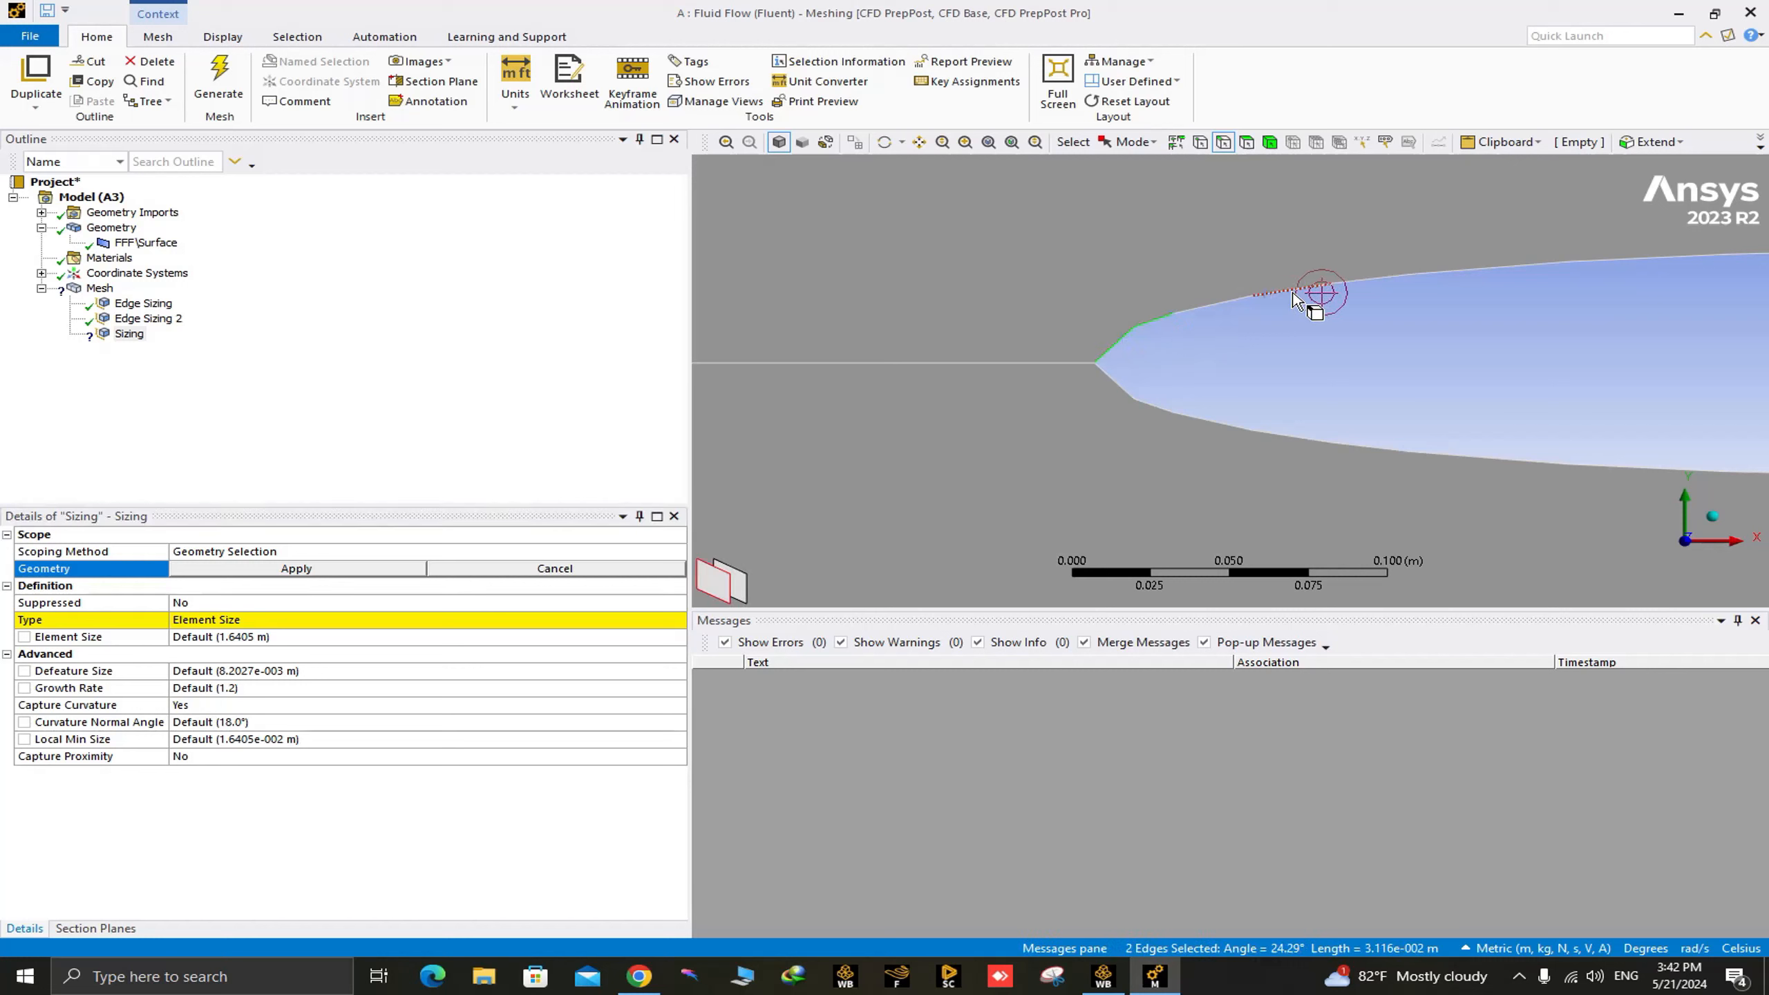
pyautogui.keyDown('ctrl'); pyautogui.click(1240, 299); pyautogui.keyUp('ctrl')
pyautogui.keyDown('ctrl'); pyautogui.click(1304, 288); pyautogui.keyUp('ctrl')
pyautogui.keyDown('ctrl'); pyautogui.click(1389, 280); pyautogui.keyUp('ctrl')
pyautogui.keyDown('ctrl'); pyautogui.click(1470, 271); pyautogui.keyUp('ctrl')
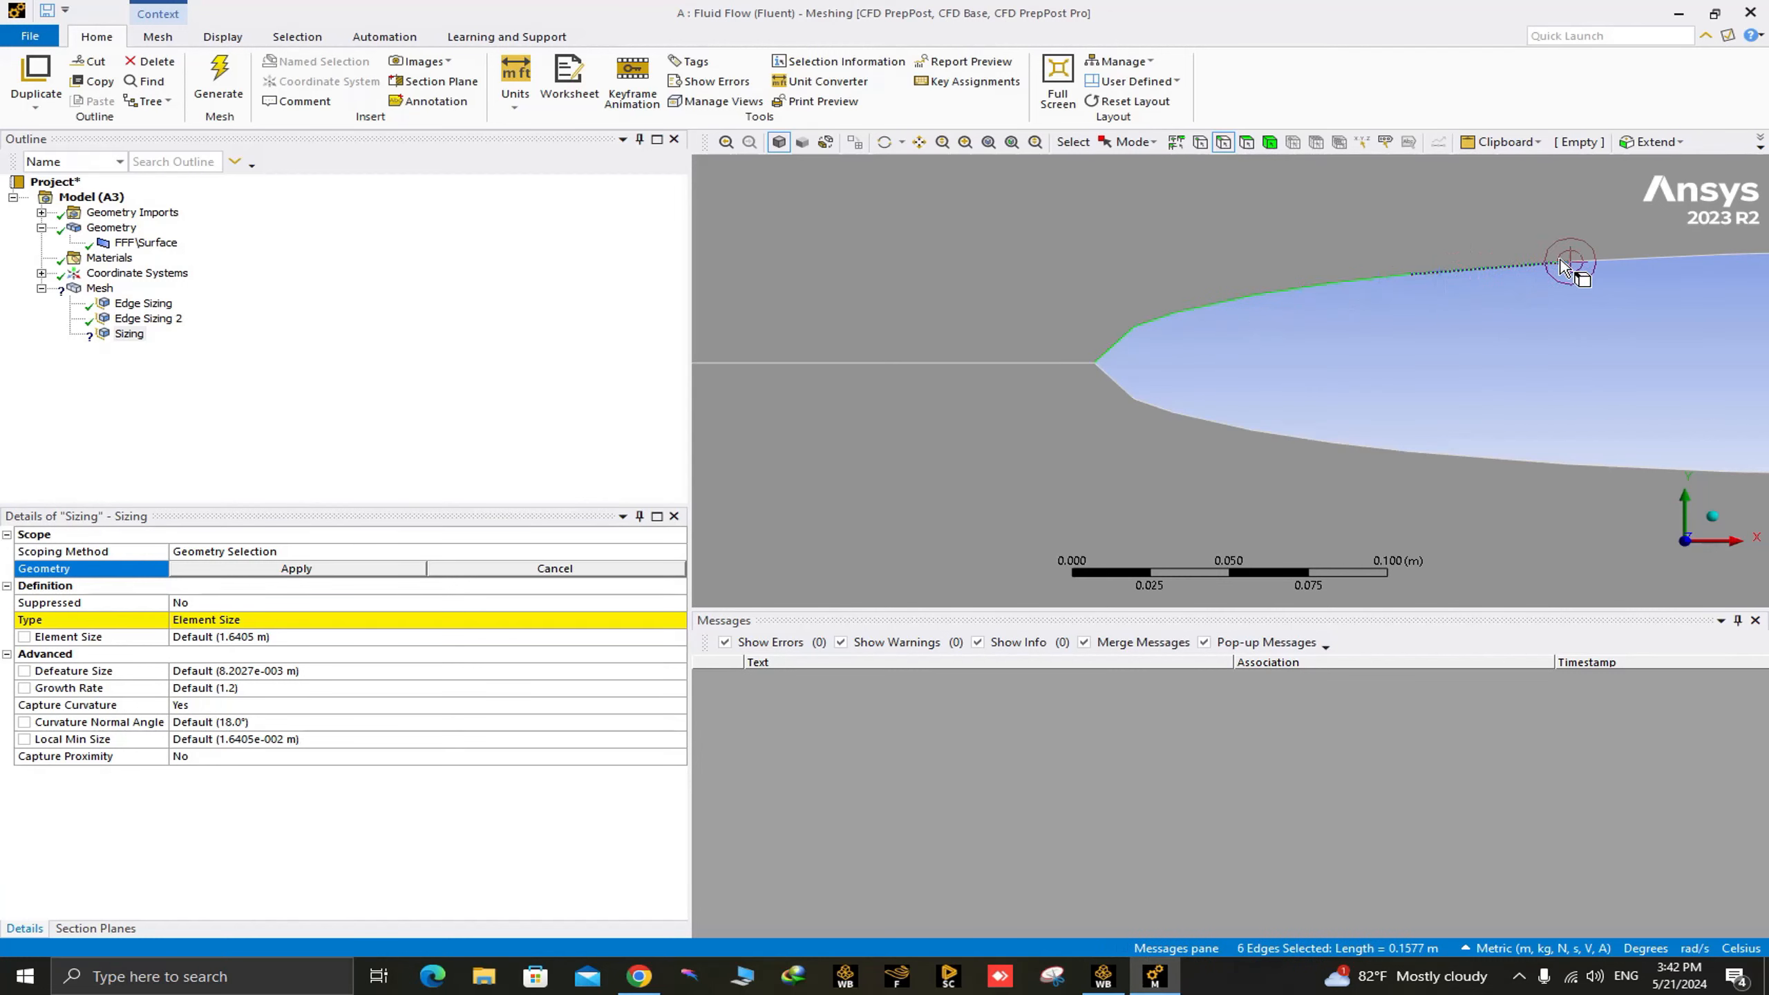
pyautogui.keyDown('ctrl'); pyautogui.click(1557, 266); pyautogui.keyUp('ctrl')
# Add the next five upper-surface segments, continuing past mid-chord, to the edge selection.
pyautogui.keyDown('ctrl'); pyautogui.moveTo(1595, 271); pyautogui.dragTo(879, 332, button='middle'); pyautogui.keyUp('ctrl')
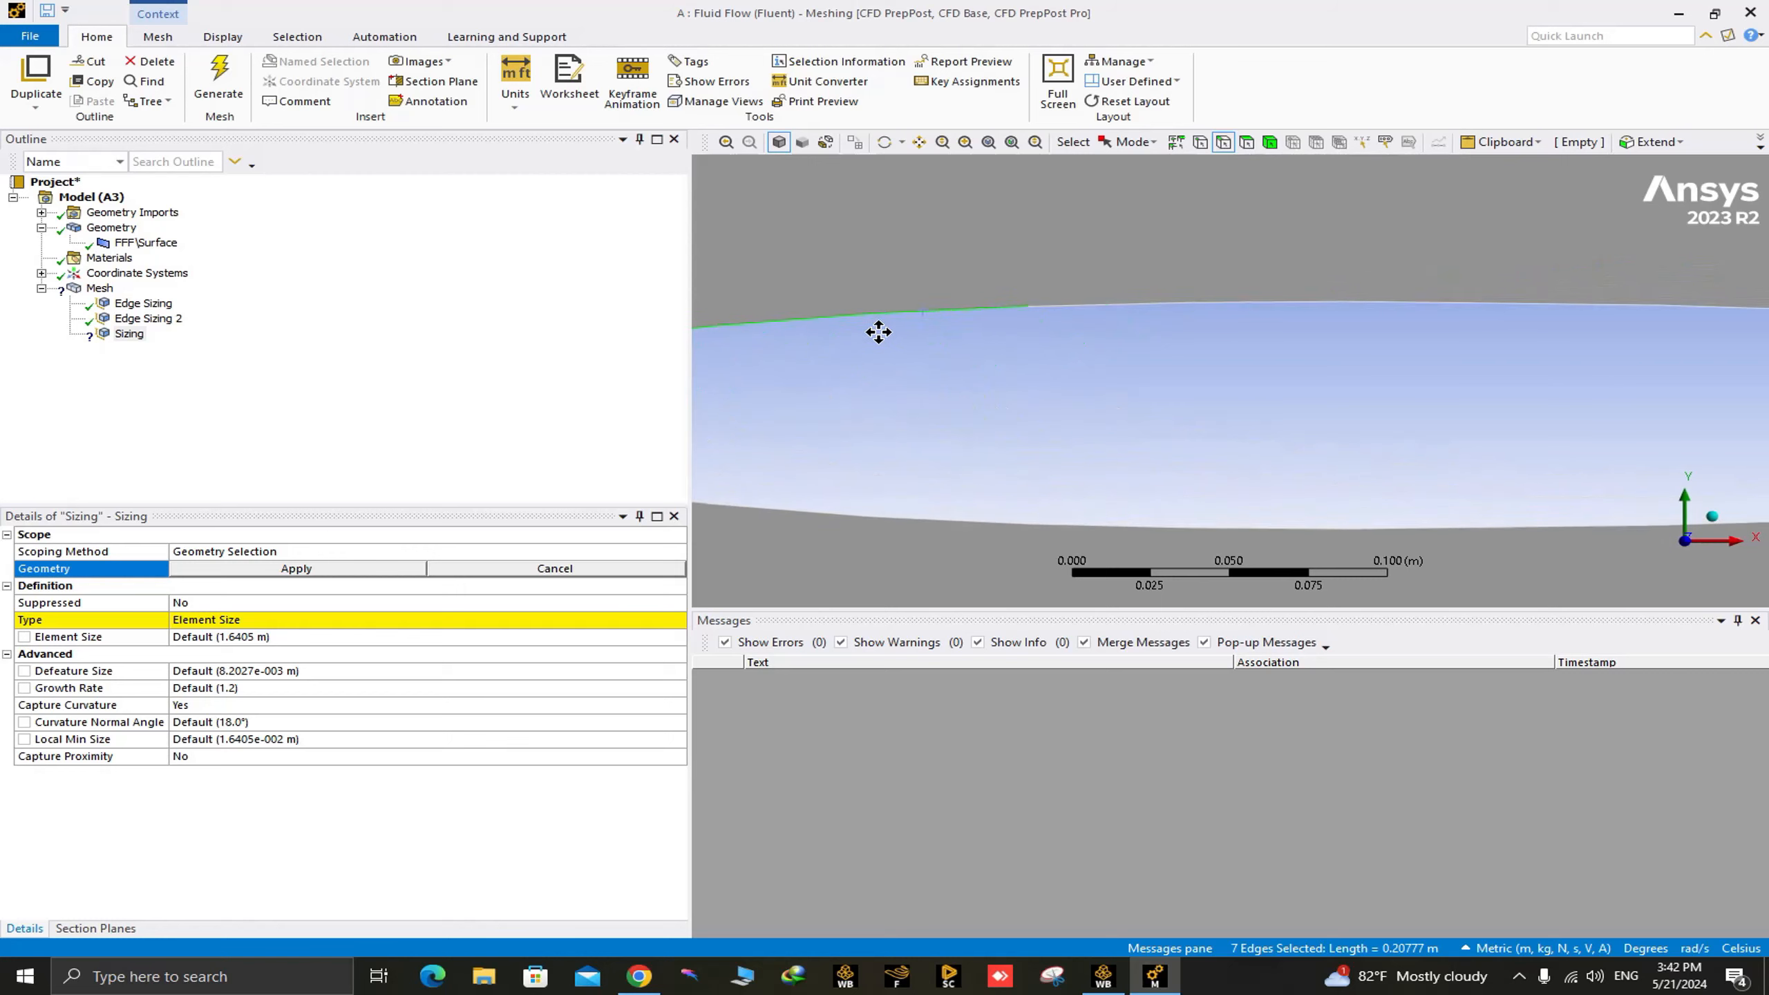
pyautogui.keyDown('ctrl'); pyautogui.click(1109, 308); pyautogui.keyUp('ctrl')
pyautogui.keyDown('ctrl'); pyautogui.click(1275, 304); pyautogui.keyUp('ctrl')
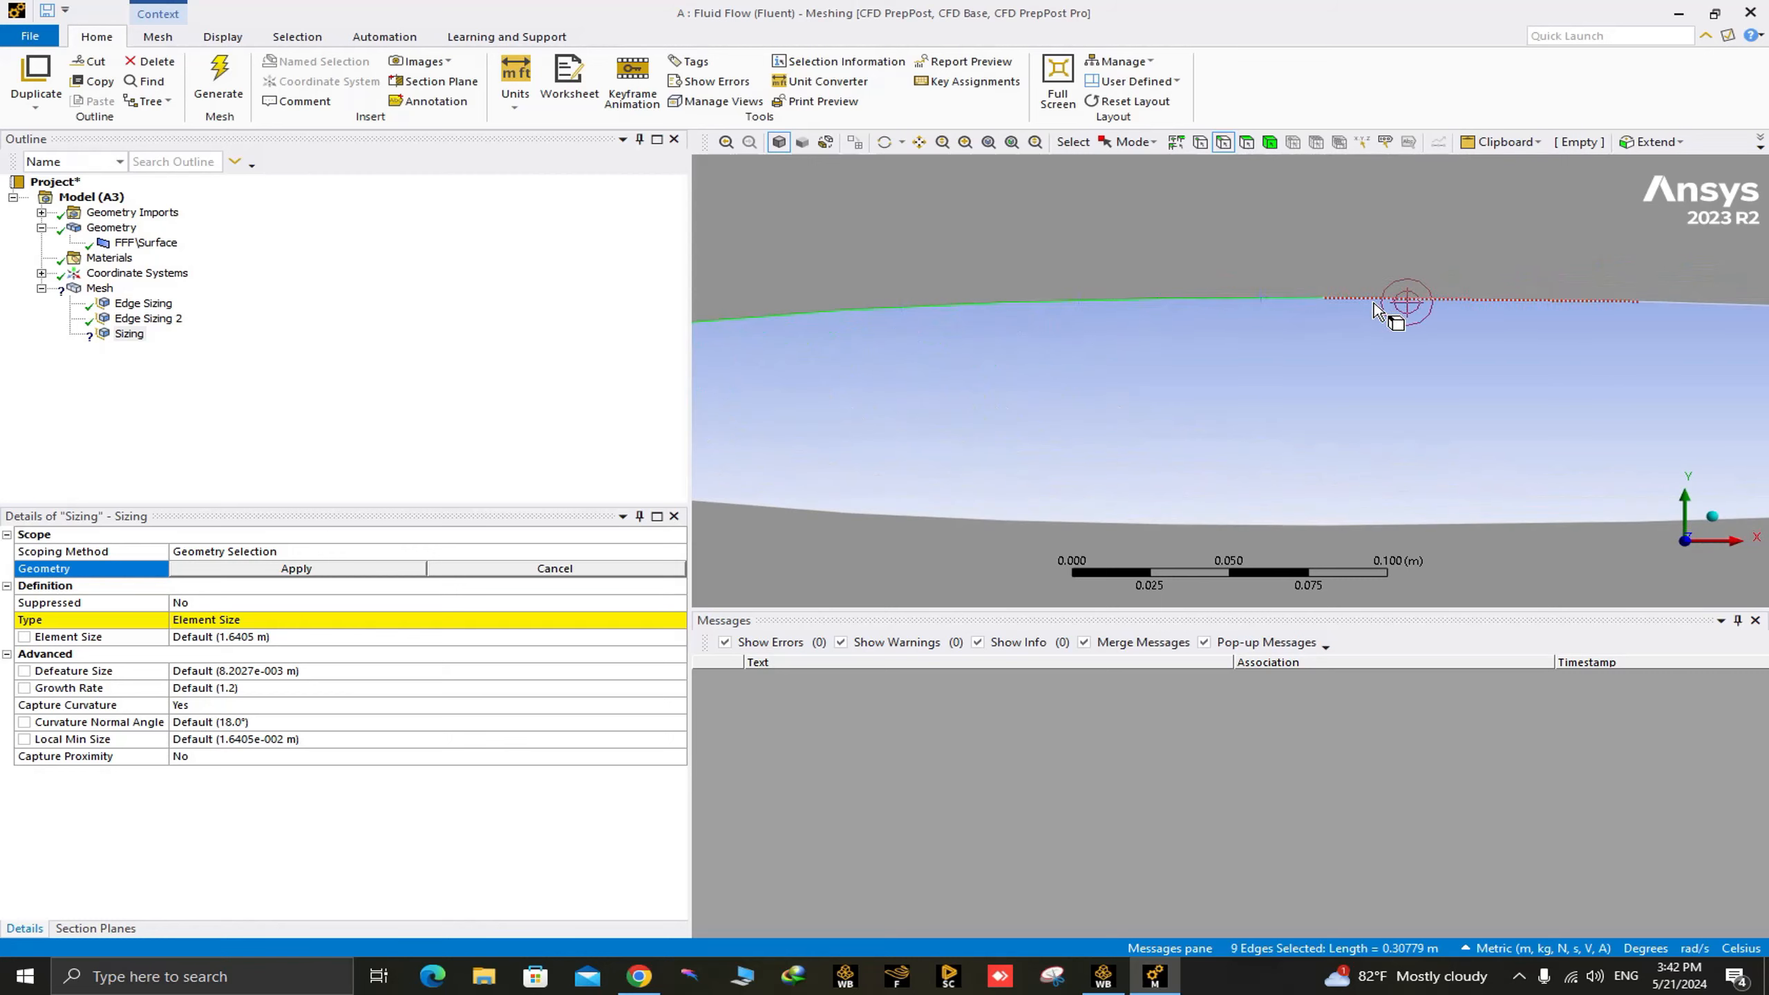
pyautogui.keyDown('ctrl'); pyautogui.click(1375, 307); pyautogui.keyUp('ctrl')
pyautogui.keyDown('ctrl'); pyautogui.click(1699, 300); pyautogui.keyUp('ctrl')
pyautogui.scroll(-3, 1633, 329)
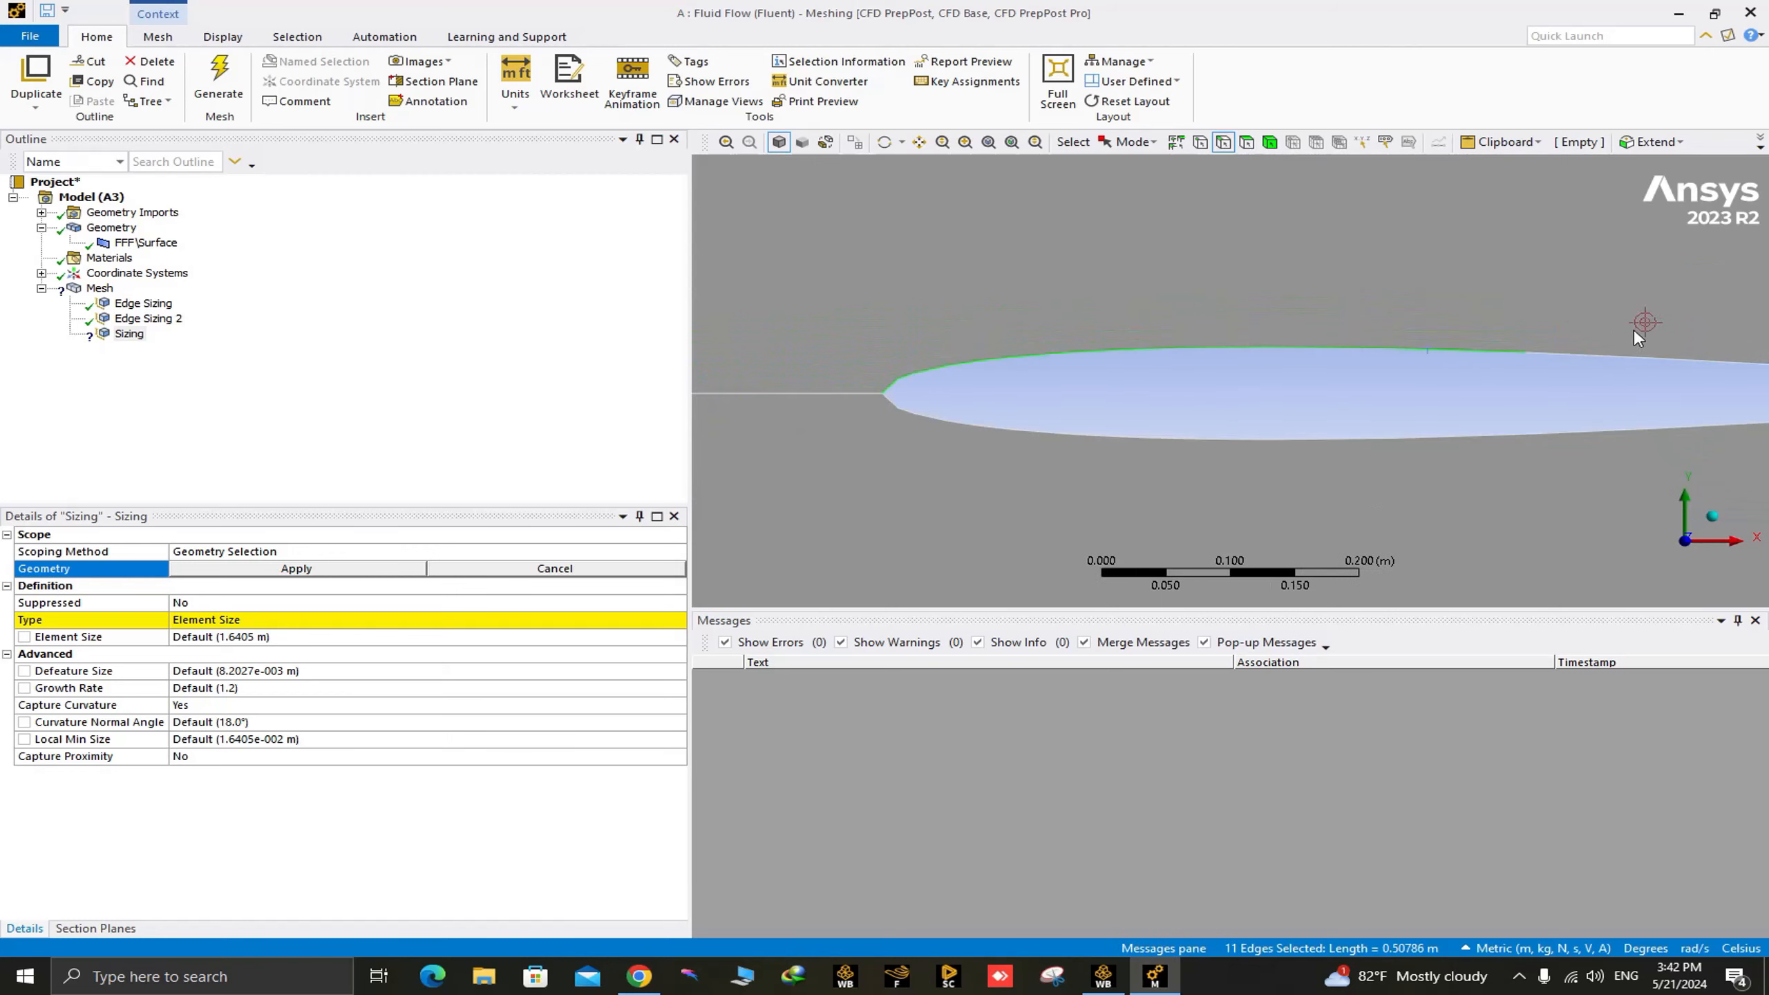
pyautogui.keyDown('ctrl'); pyautogui.click(1560, 356); pyautogui.keyUp('ctrl')
# Add the remaining upper-surface segments to the selection, including the short one at the trailing-edge tip.
pyautogui.keyDown('ctrl'); pyautogui.moveTo(1556, 355); pyautogui.dragTo(1187, 379, button='middle'); pyautogui.keyUp('ctrl')
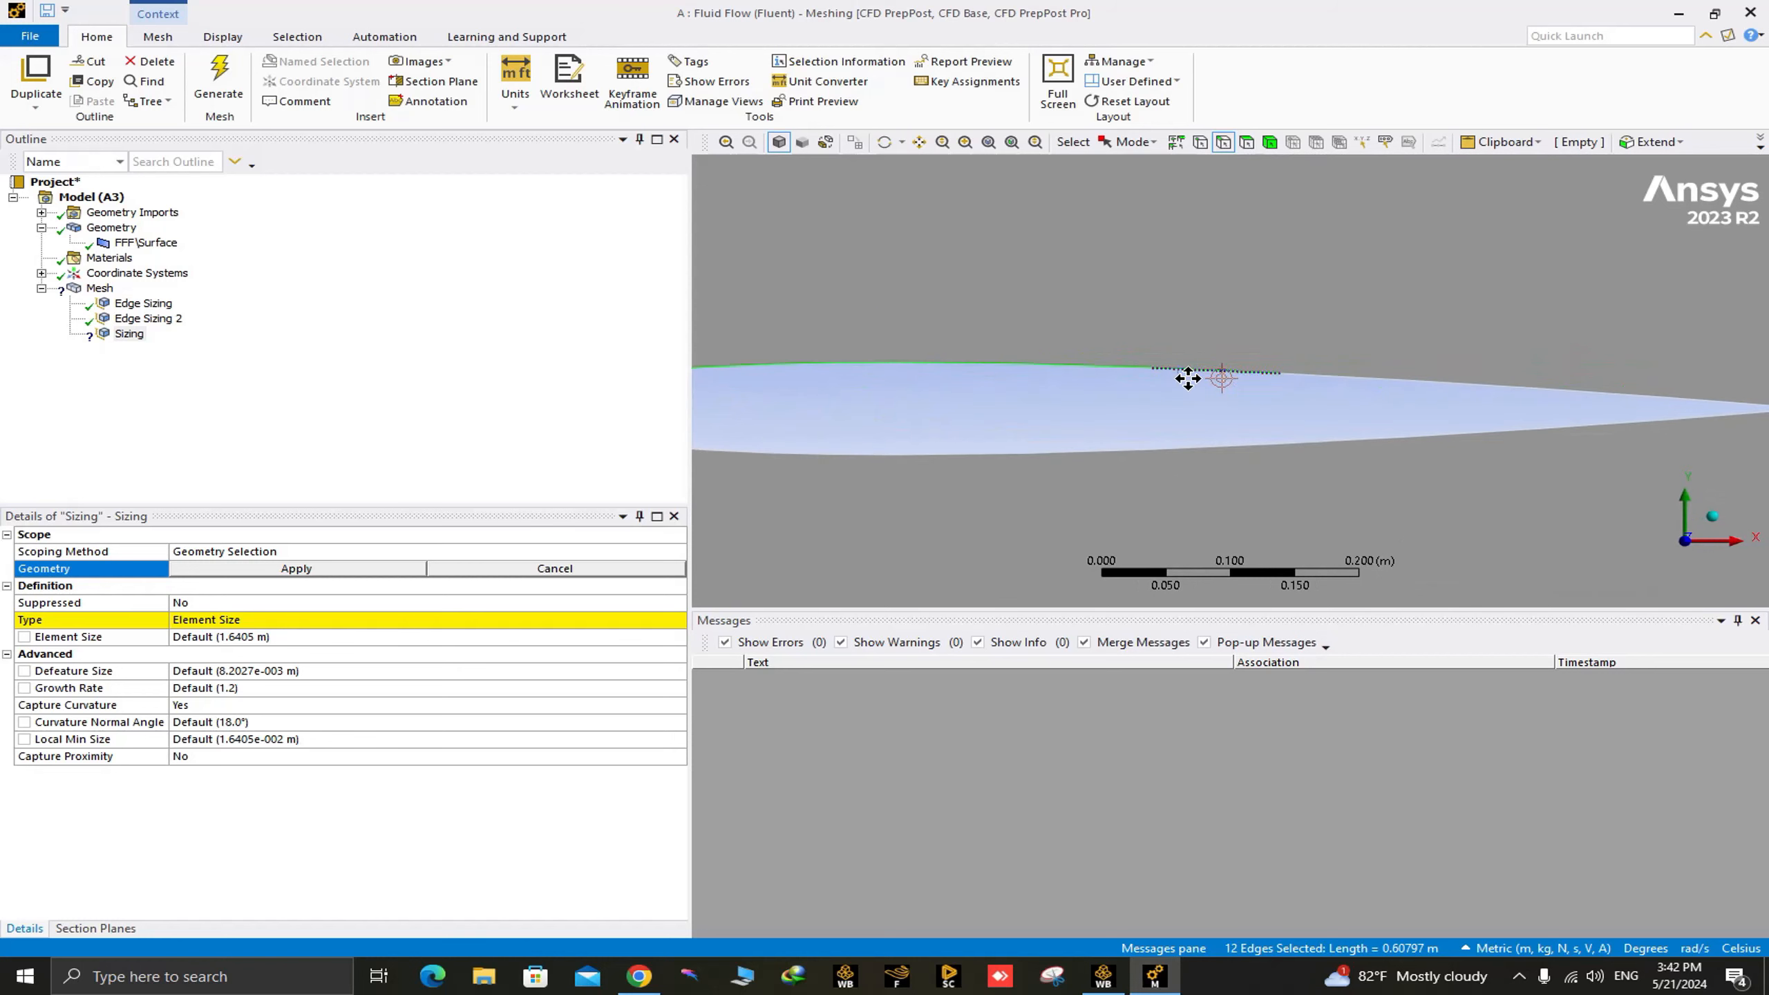
pyautogui.keyDown('ctrl'); pyautogui.click(1192, 377); pyautogui.keyUp('ctrl')
pyautogui.keyDown('ctrl'); pyautogui.click(1346, 382); pyautogui.keyUp('ctrl')
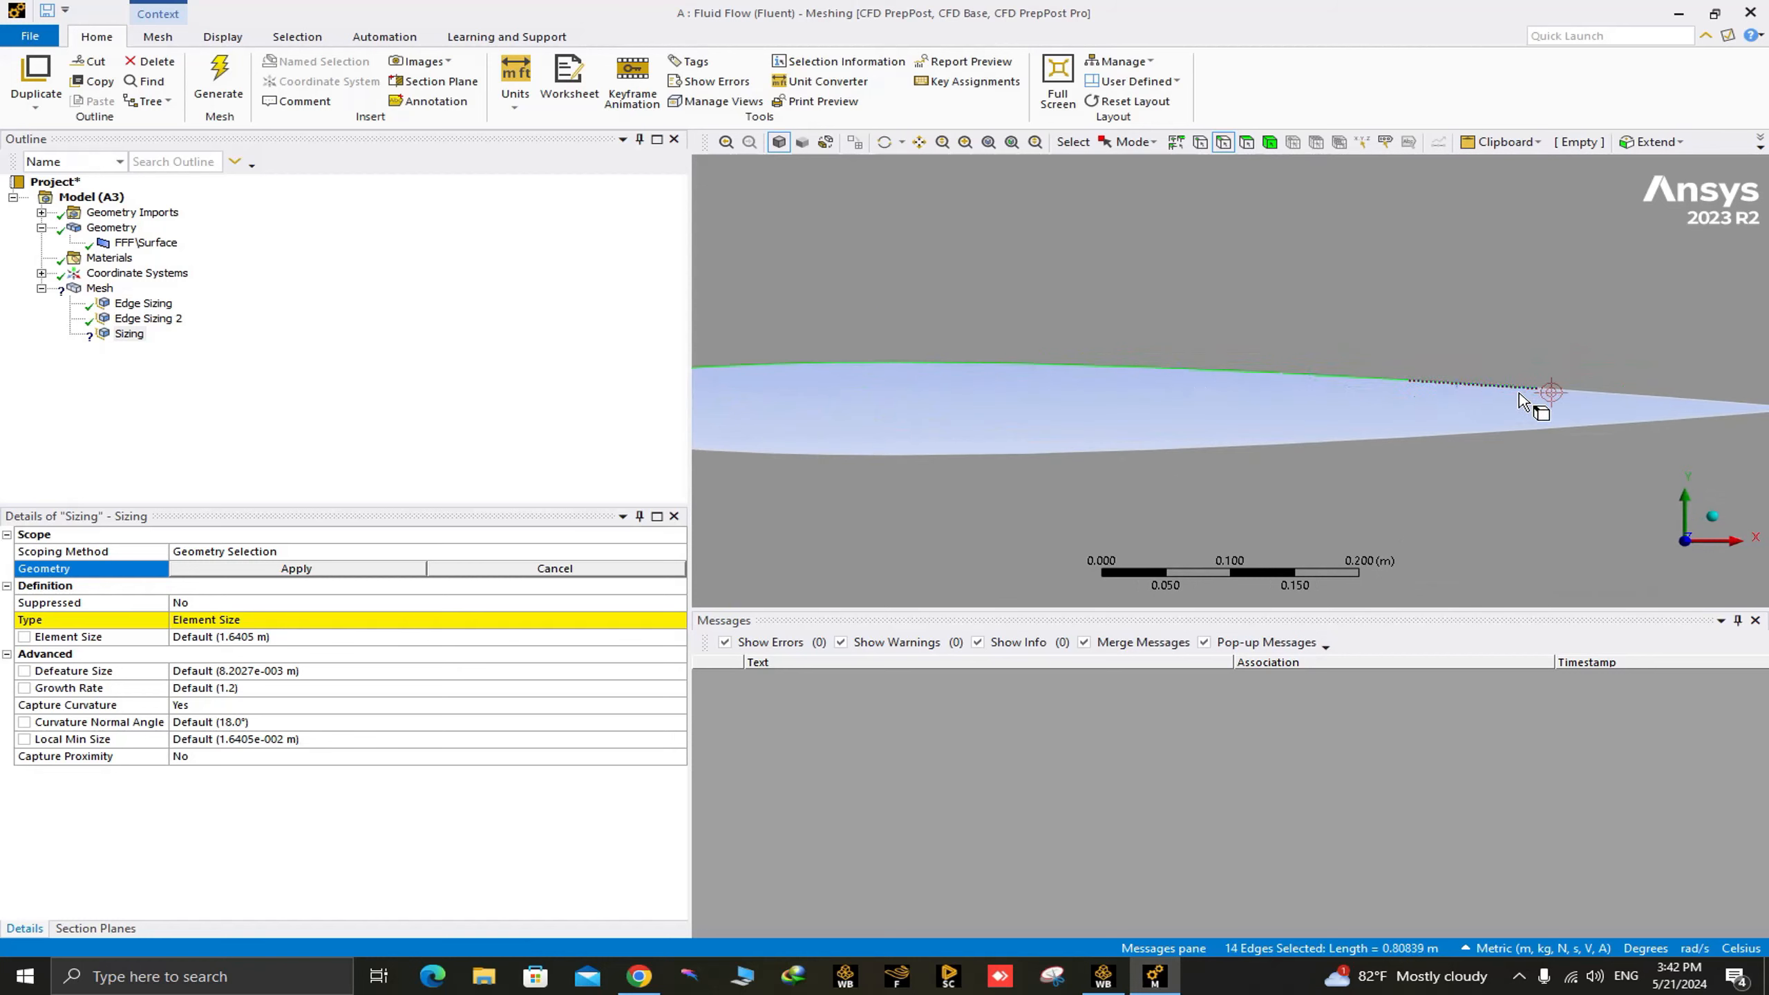
pyautogui.keyDown('ctrl'); pyautogui.click(1602, 396); pyautogui.keyUp('ctrl')
pyautogui.keyDown('ctrl'); pyautogui.click(1705, 408); pyautogui.keyUp('ctrl')
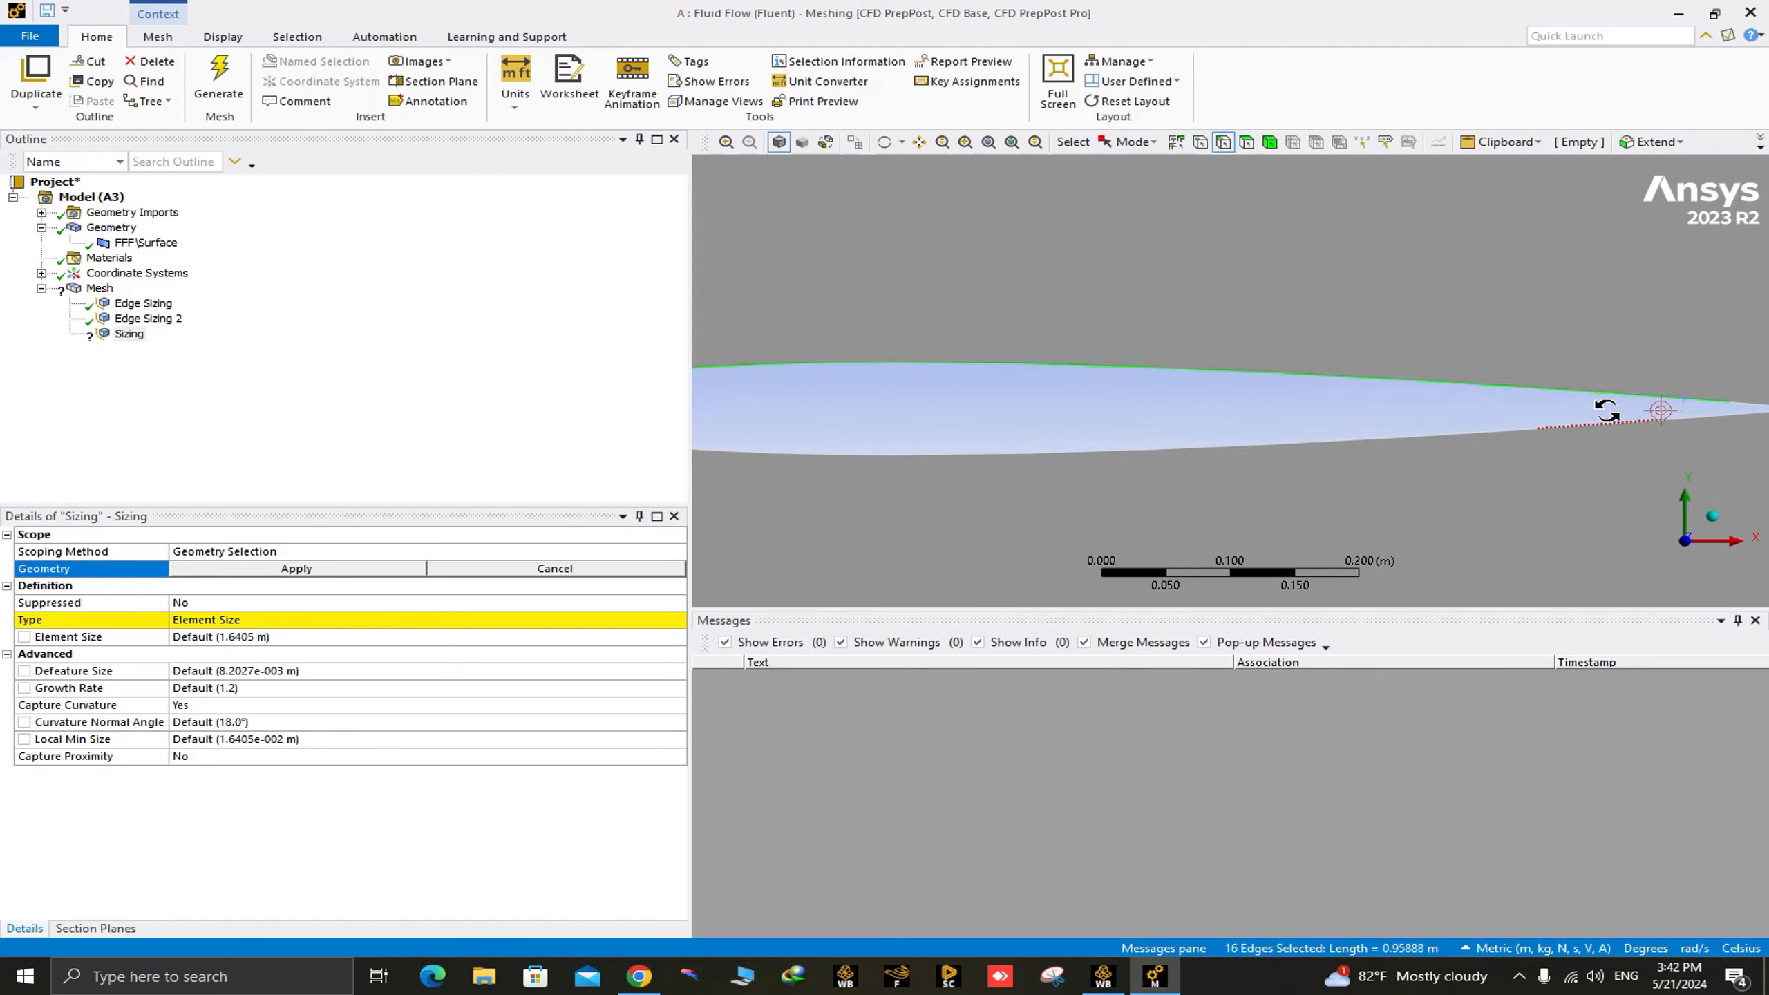
pyautogui.keyDown('ctrl'); pyautogui.moveTo(1606, 411); pyautogui.dragTo(1310, 359, button='middle'); pyautogui.keyUp('ctrl')
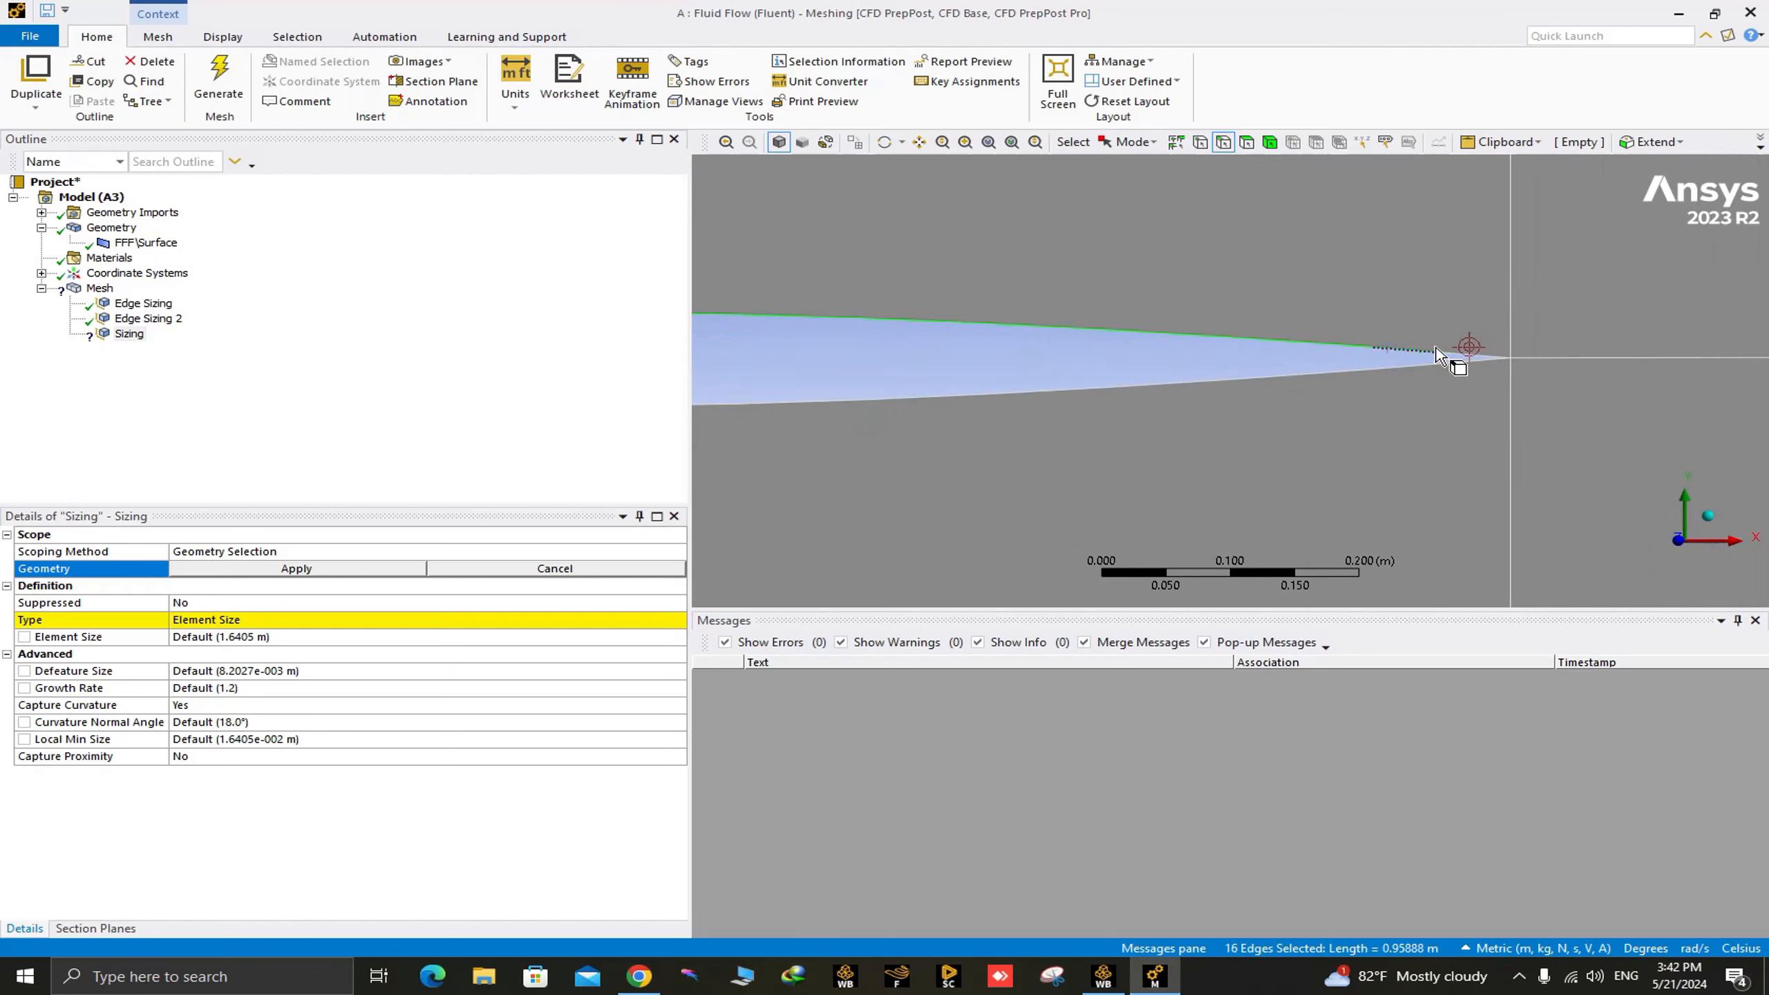
pyautogui.scroll(5, 1439, 391)
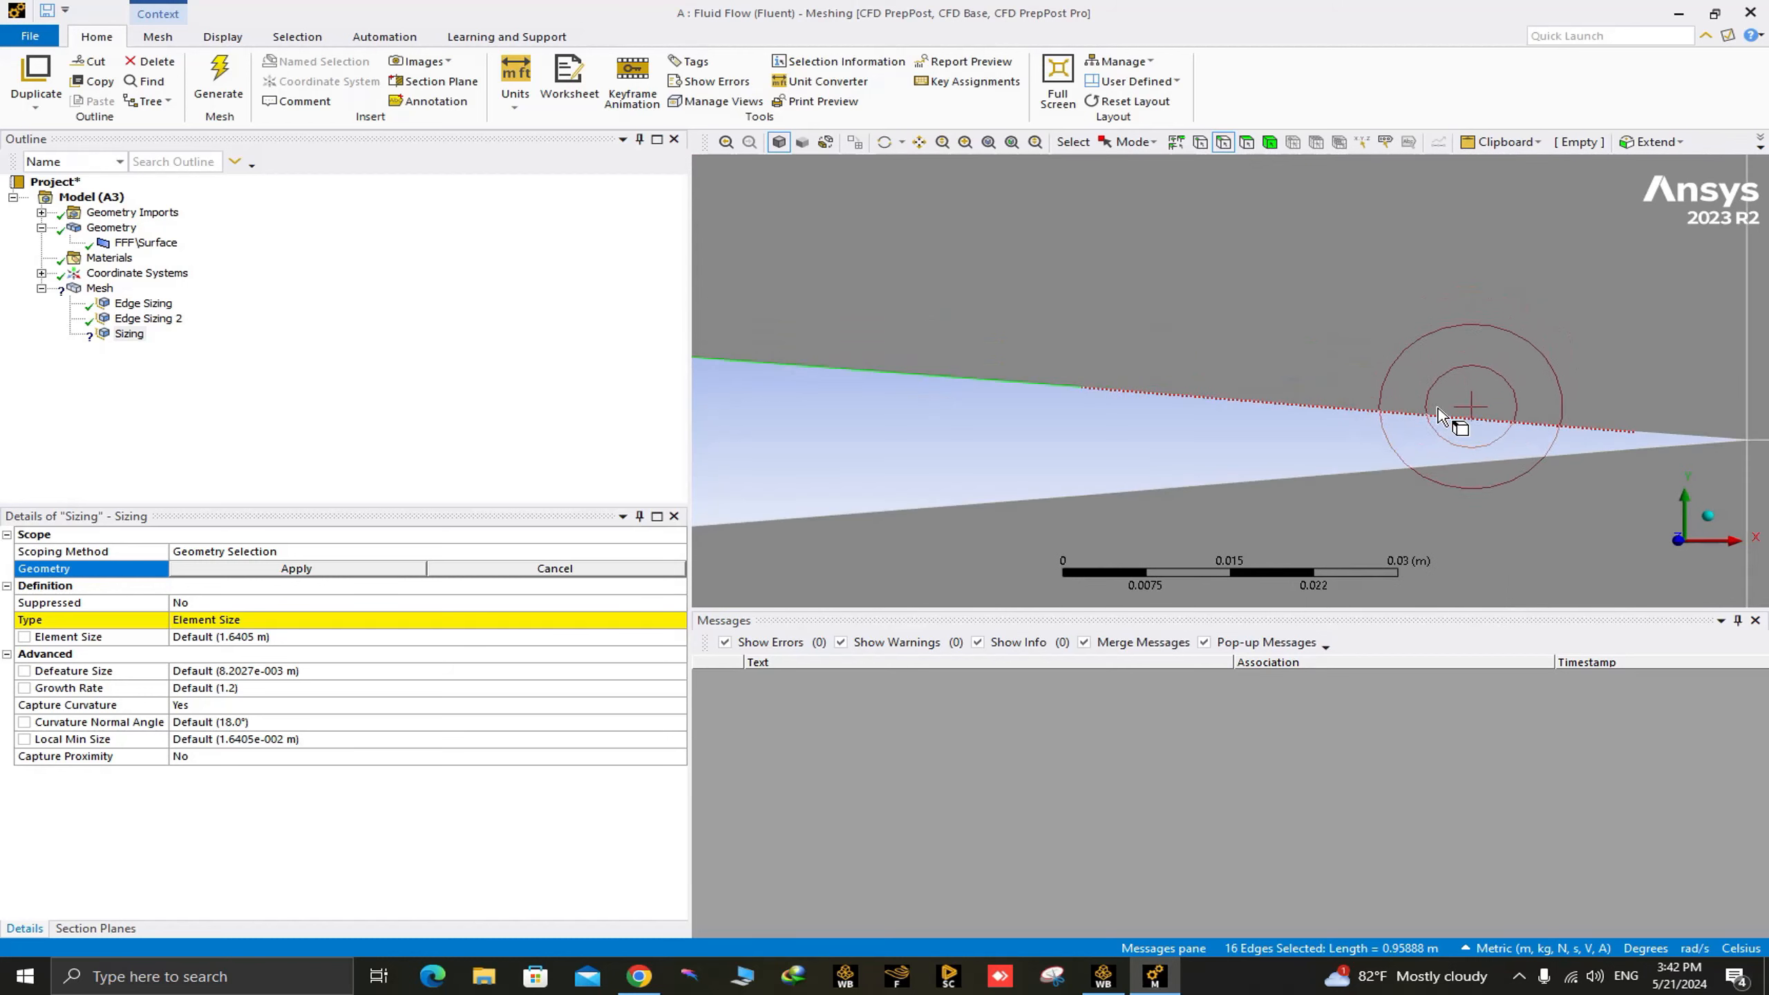
pyautogui.keyDown('ctrl'); pyautogui.click(1438, 415); pyautogui.keyUp('ctrl')
pyautogui.scroll(-2, 1491, 397)
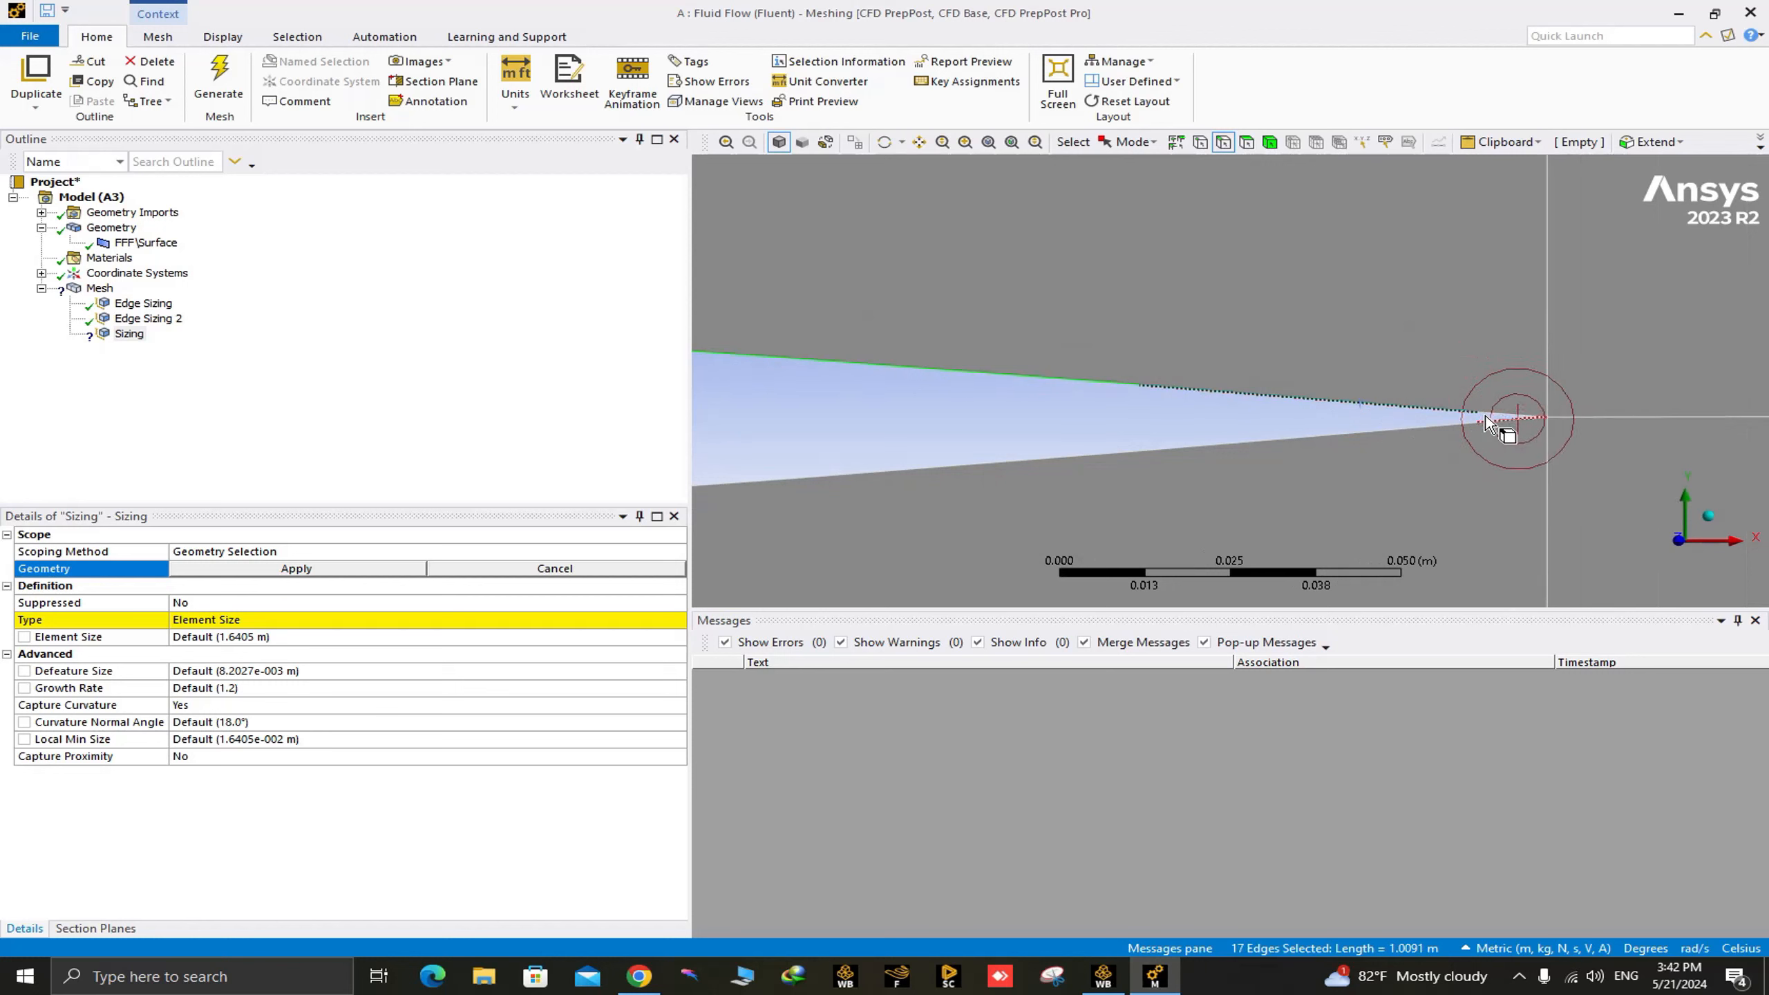
pyautogui.scroll(4, 1486, 421)
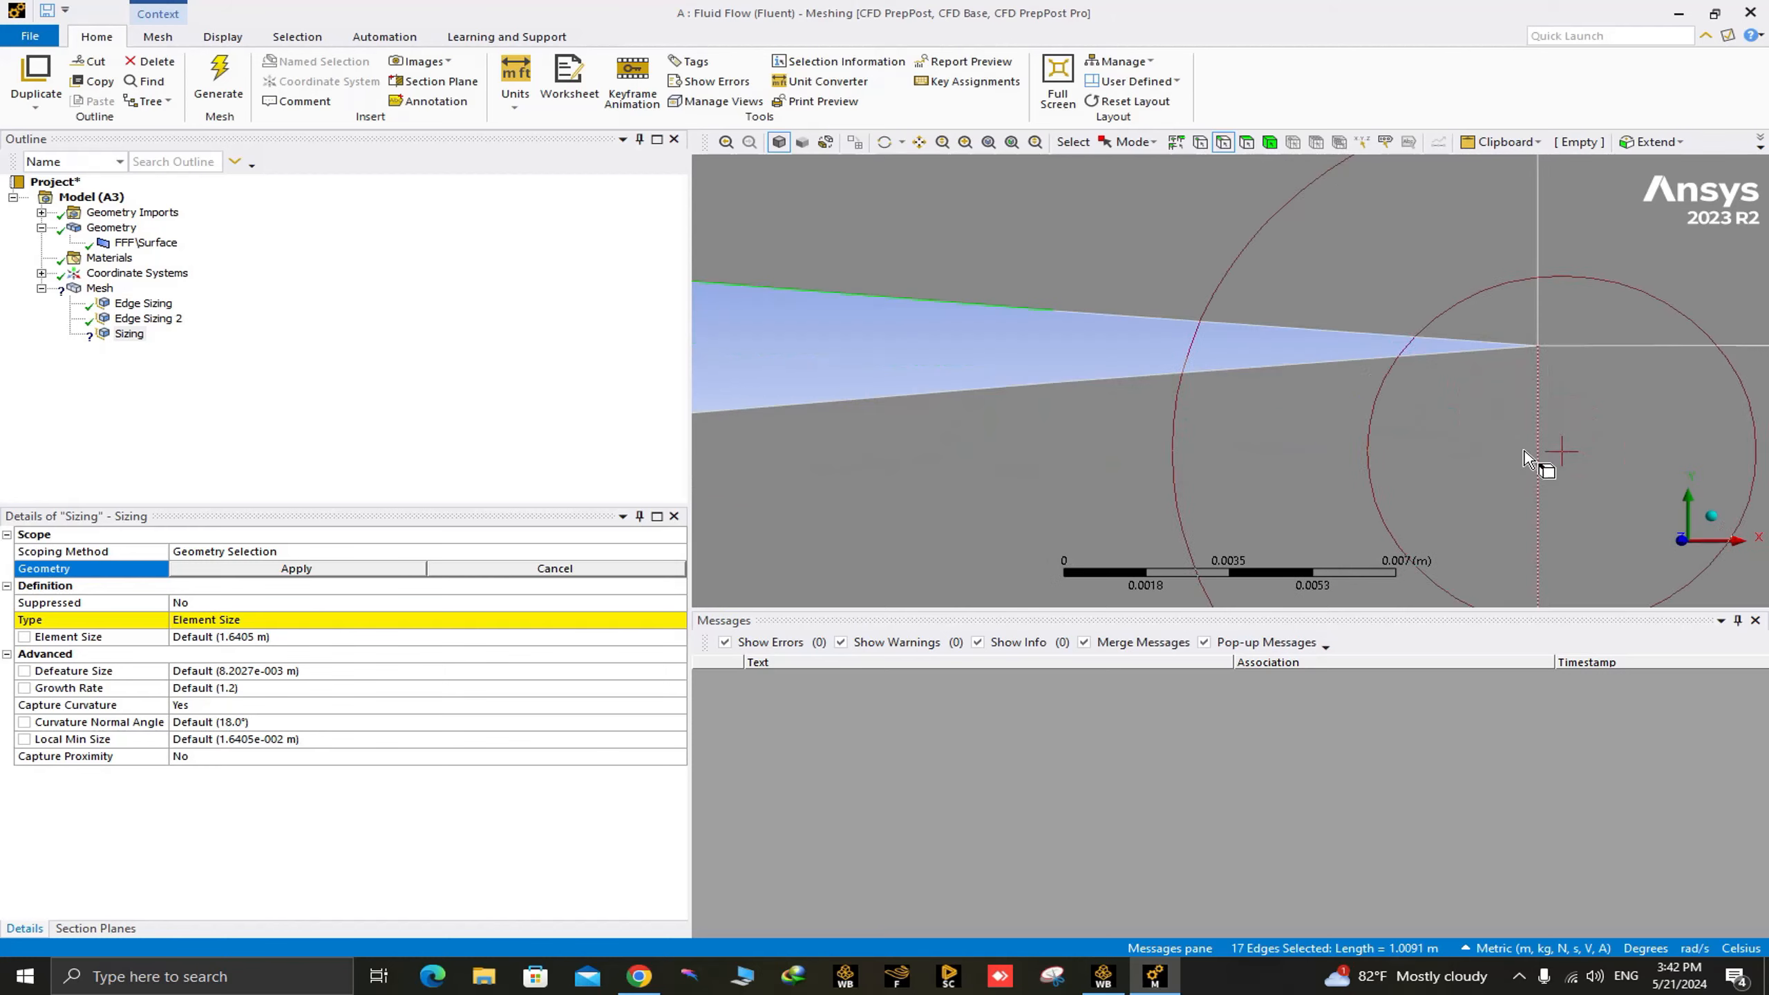
pyautogui.keyDown('ctrl'); pyautogui.click(1302, 348); pyautogui.keyUp('ctrl')
# Add the three lower-surface segments nearest the trailing edge to the edge selection.
pyautogui.scroll(-2, 1303, 370)
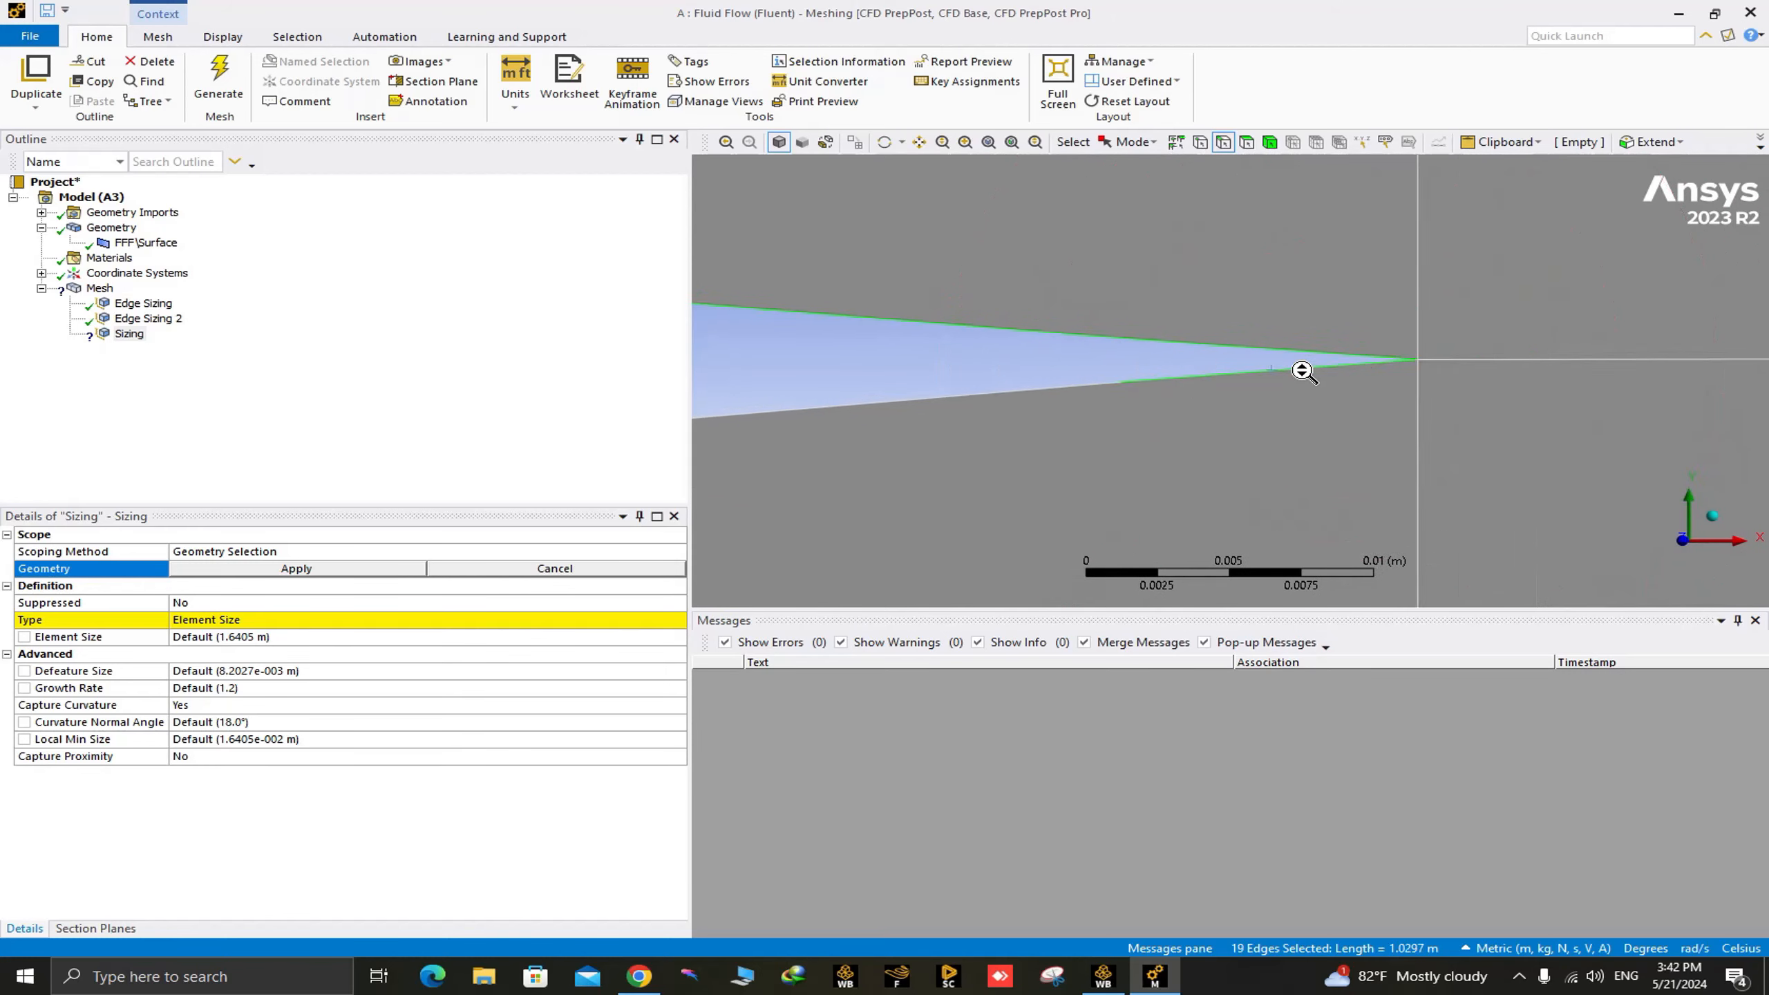
pyautogui.scroll(-3, 1302, 370)
pyautogui.keyDown('ctrl'); pyautogui.click(1106, 394); pyautogui.keyUp('ctrl')
pyautogui.moveTo(1117, 399); pyautogui.dragTo(1468, 335, button='middle')
pyautogui.click(1725, 538)
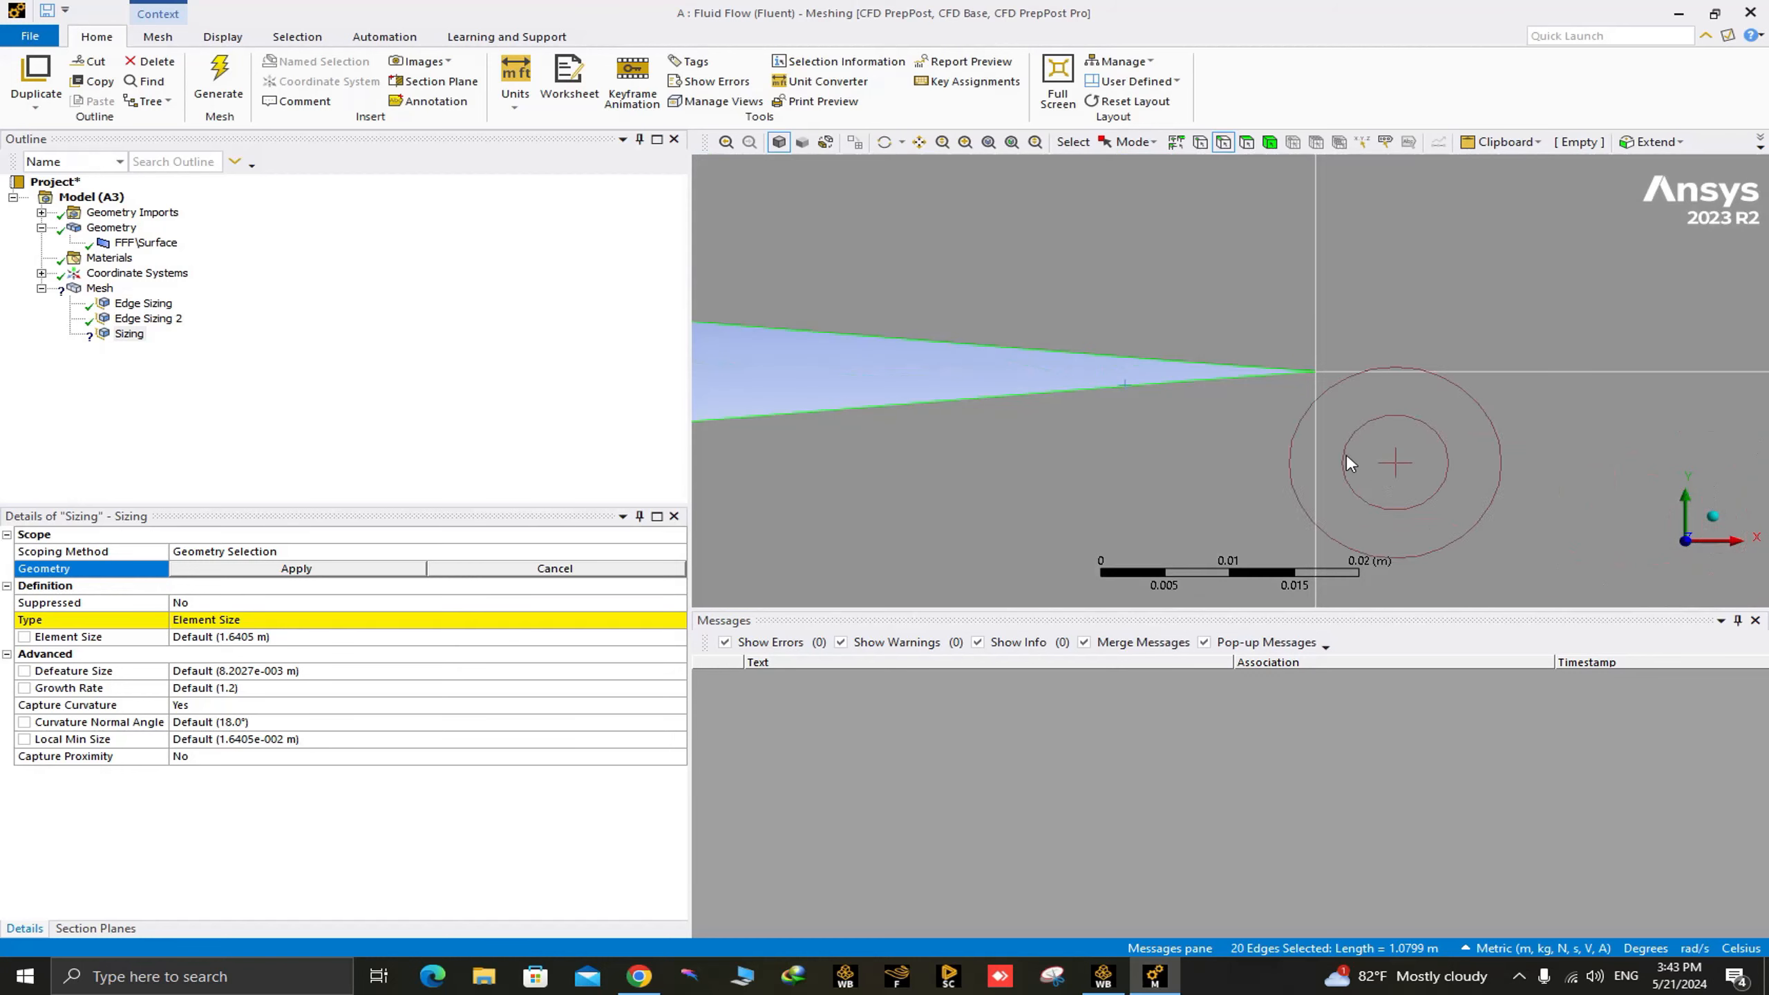
pyautogui.keyDown('ctrl'); pyautogui.moveTo(1142, 385); pyautogui.dragTo(1595, 399, button='middle'); pyautogui.keyUp('ctrl')
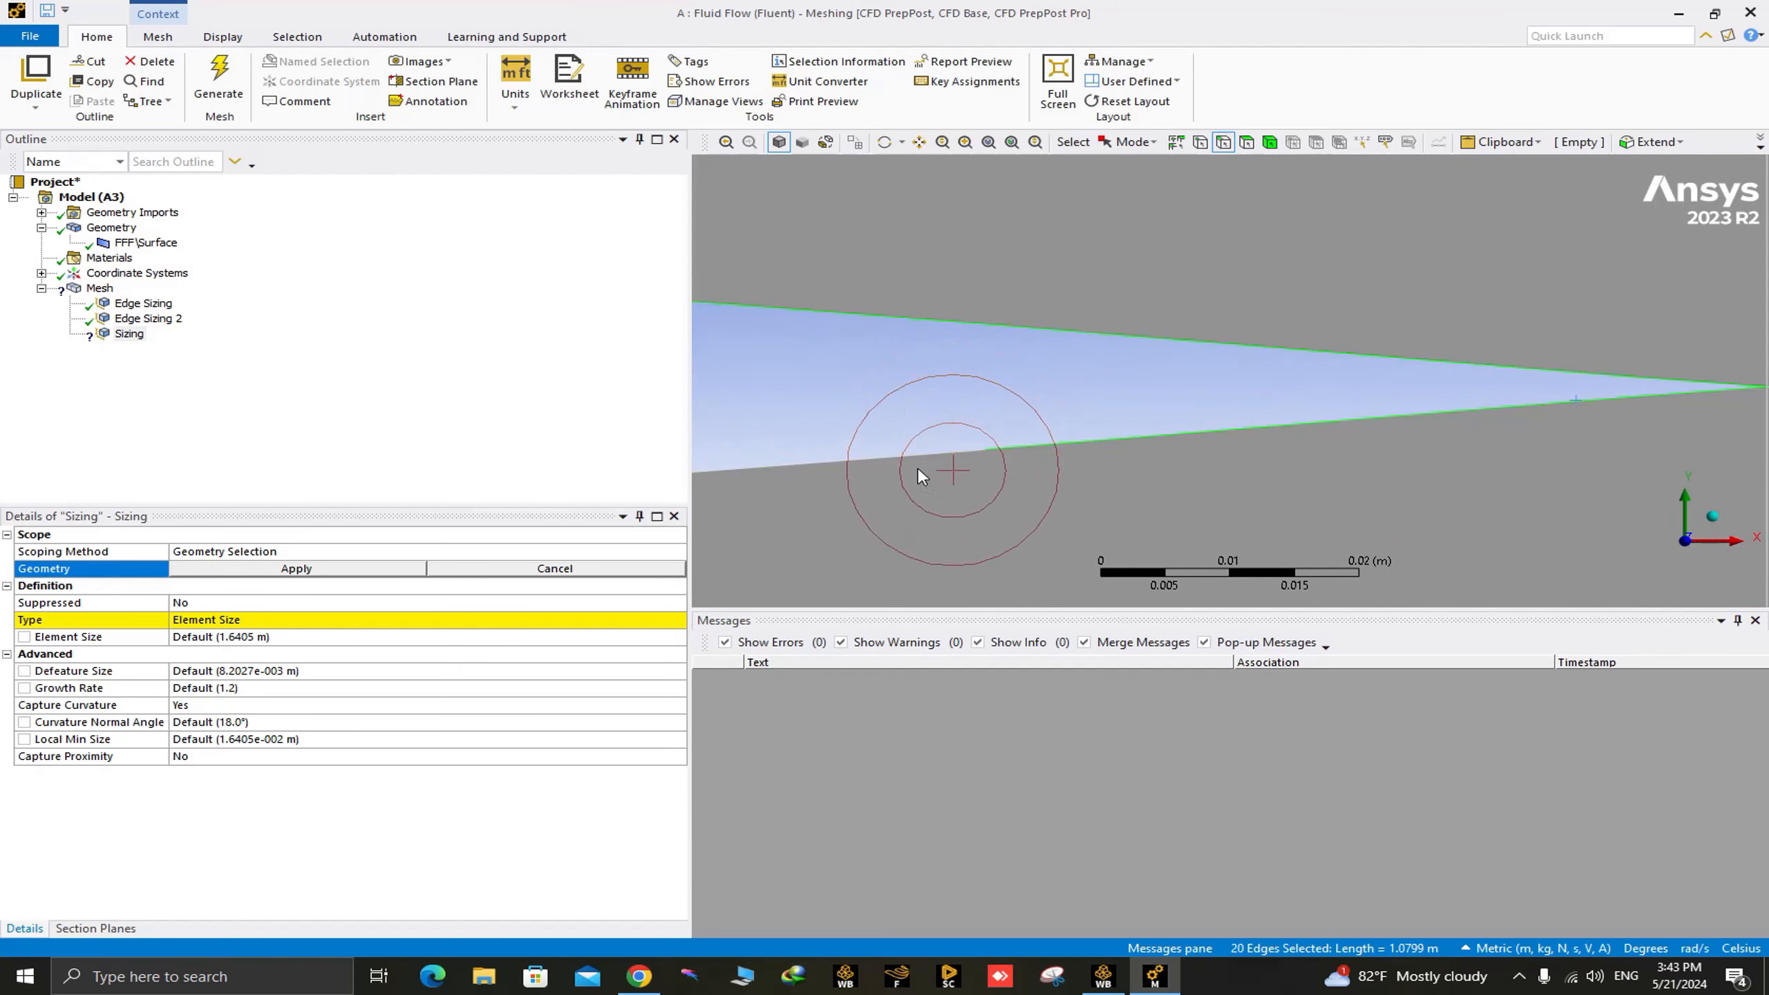
pyautogui.keyDown('ctrl'); pyautogui.click(919, 466); pyautogui.keyUp('ctrl')
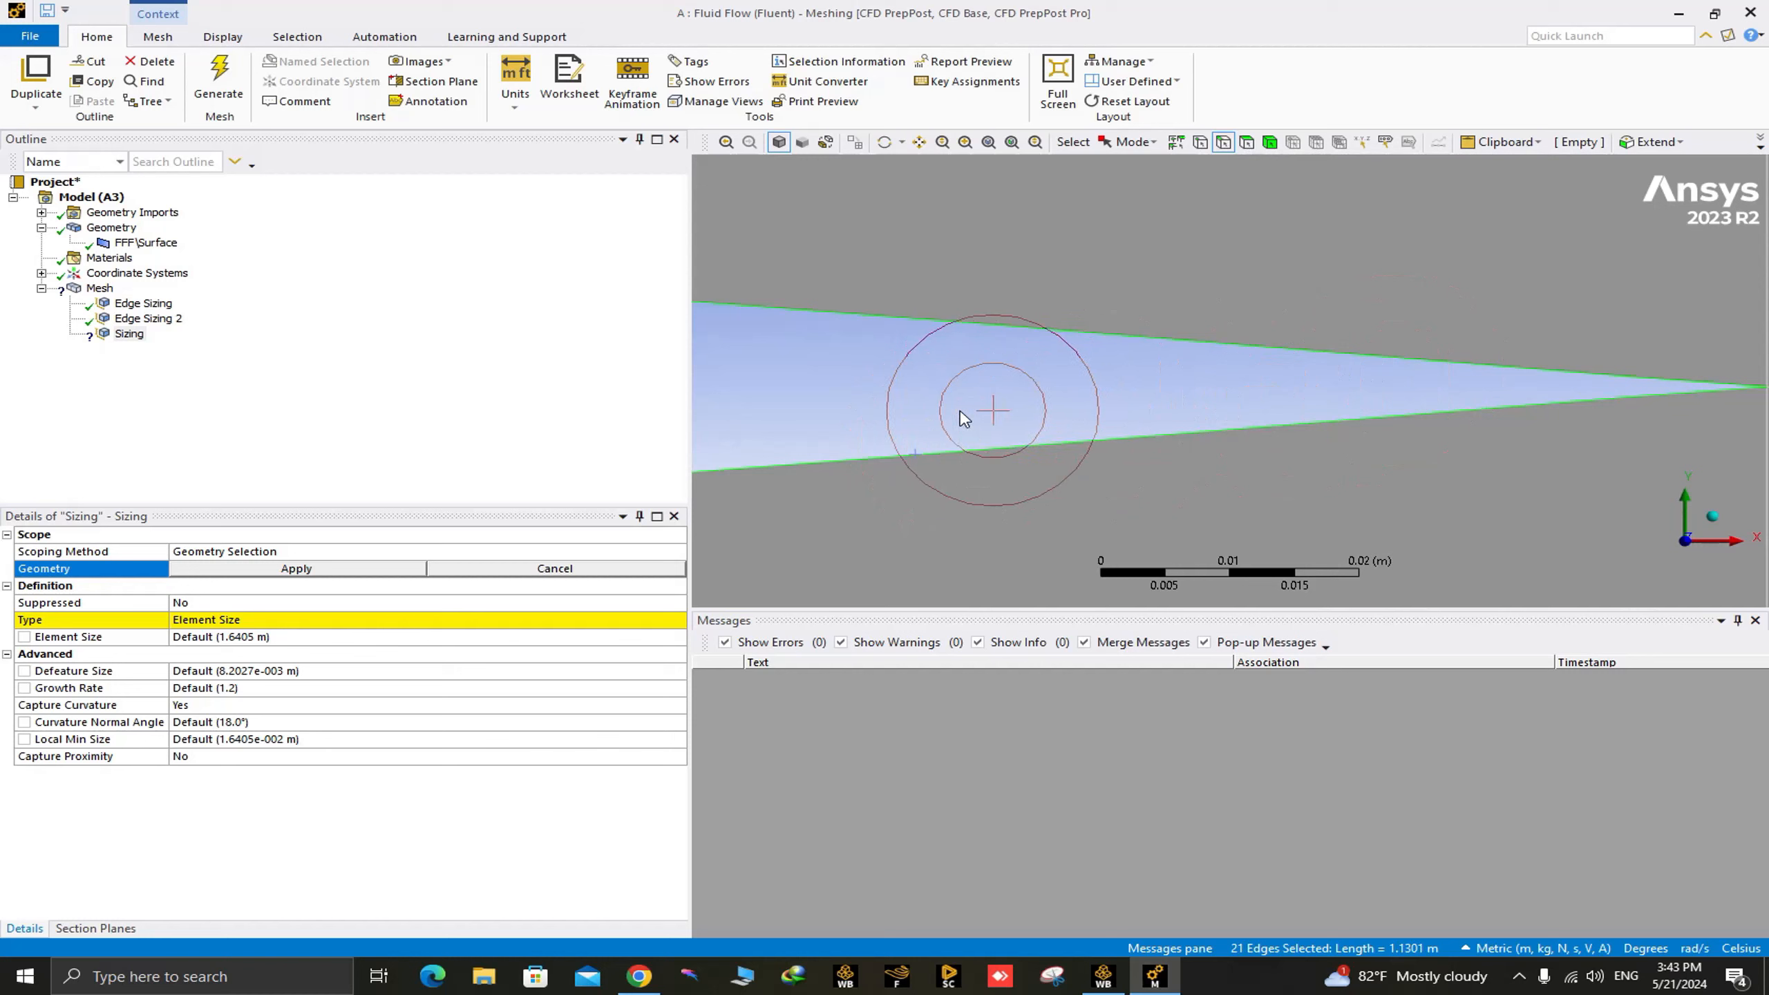
# Add the next six lower-surface segments, moving forward from the trailing edge to about mid-chord.
pyautogui.scroll(-10, 954, 390)
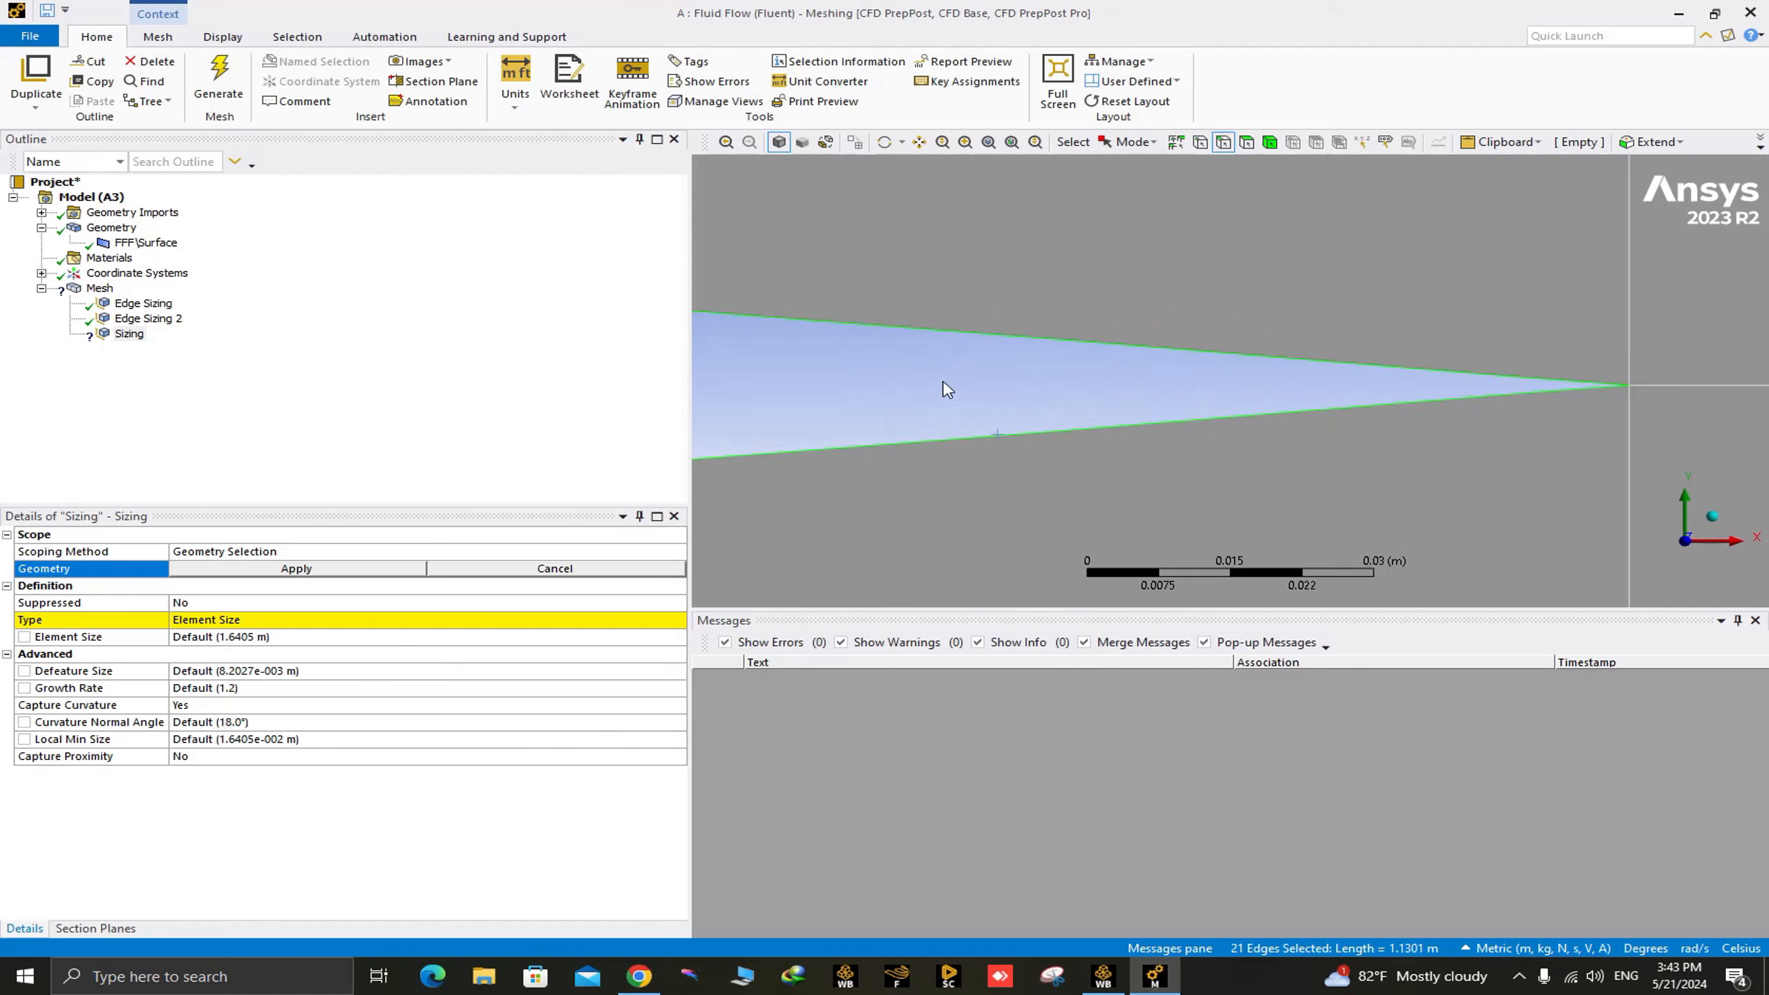
pyautogui.keyDown('ctrl'); pyautogui.click(1119, 392); pyautogui.keyUp('ctrl')
pyautogui.keyDown('ctrl'); pyautogui.click(869, 410); pyautogui.keyUp('ctrl')
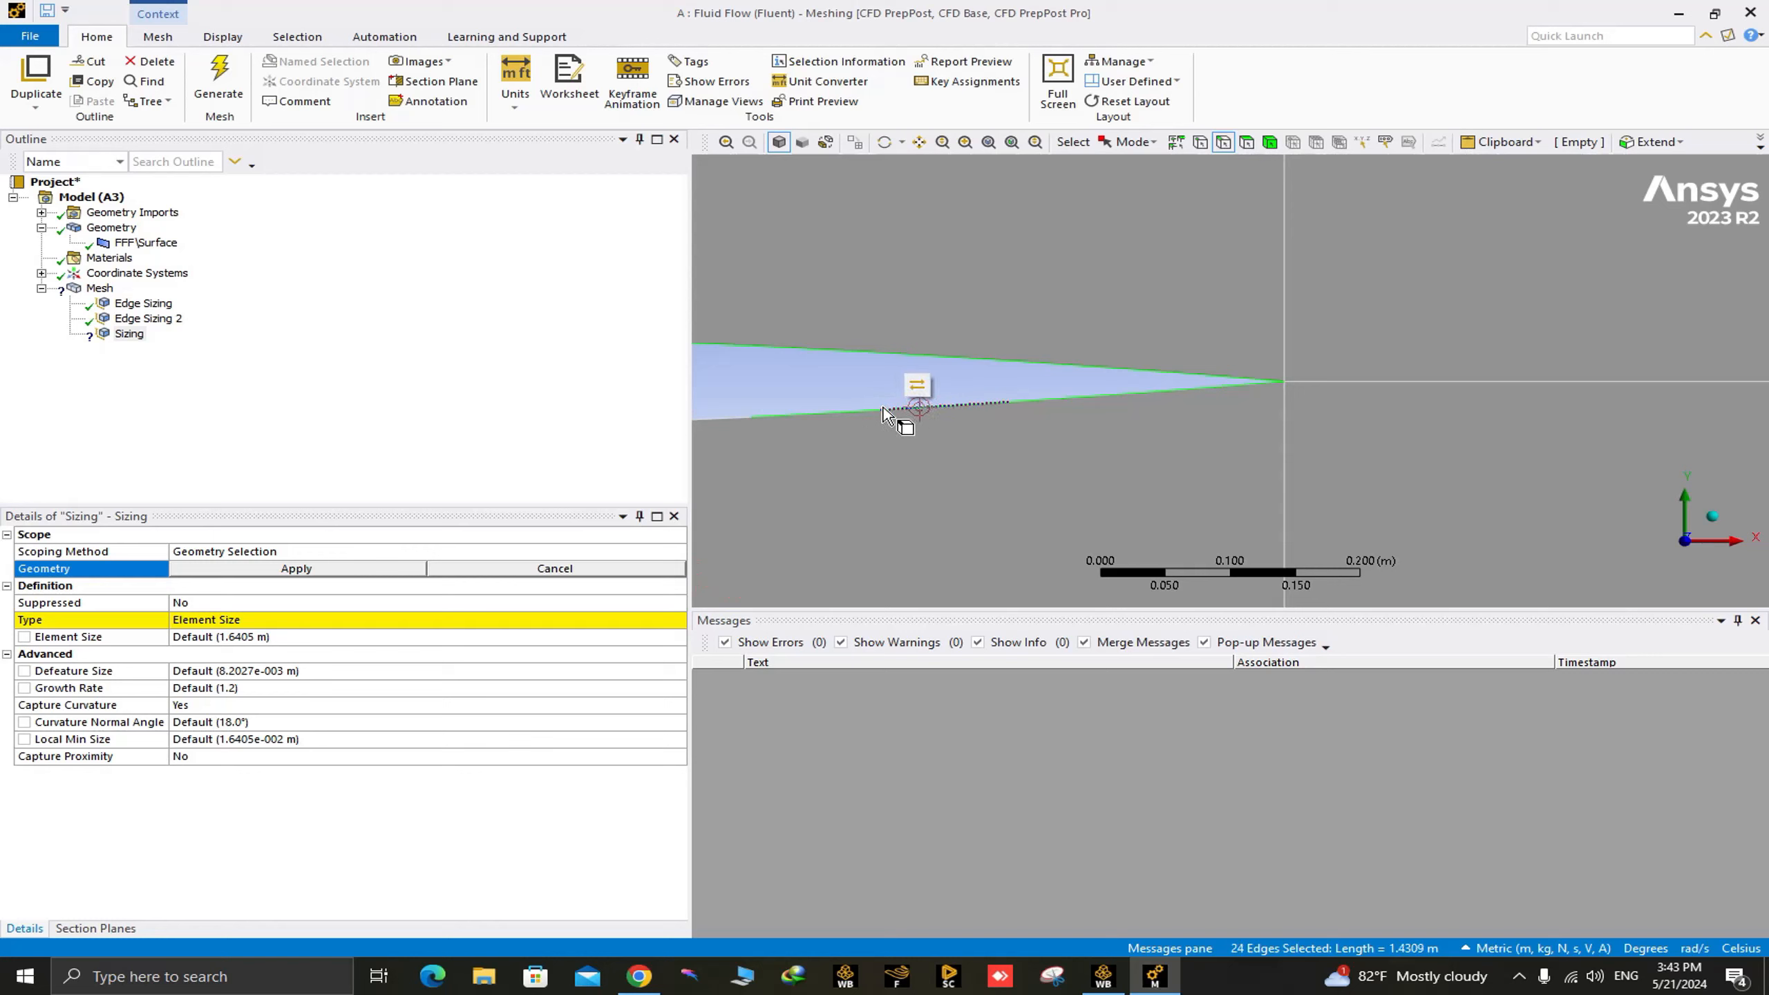
pyautogui.keyDown('ctrl'); pyautogui.moveTo(917, 411); pyautogui.dragTo(1466, 415, button='middle'); pyautogui.keyUp('ctrl')
pyautogui.keyDown('ctrl'); pyautogui.click(1243, 425); pyautogui.keyUp('ctrl')
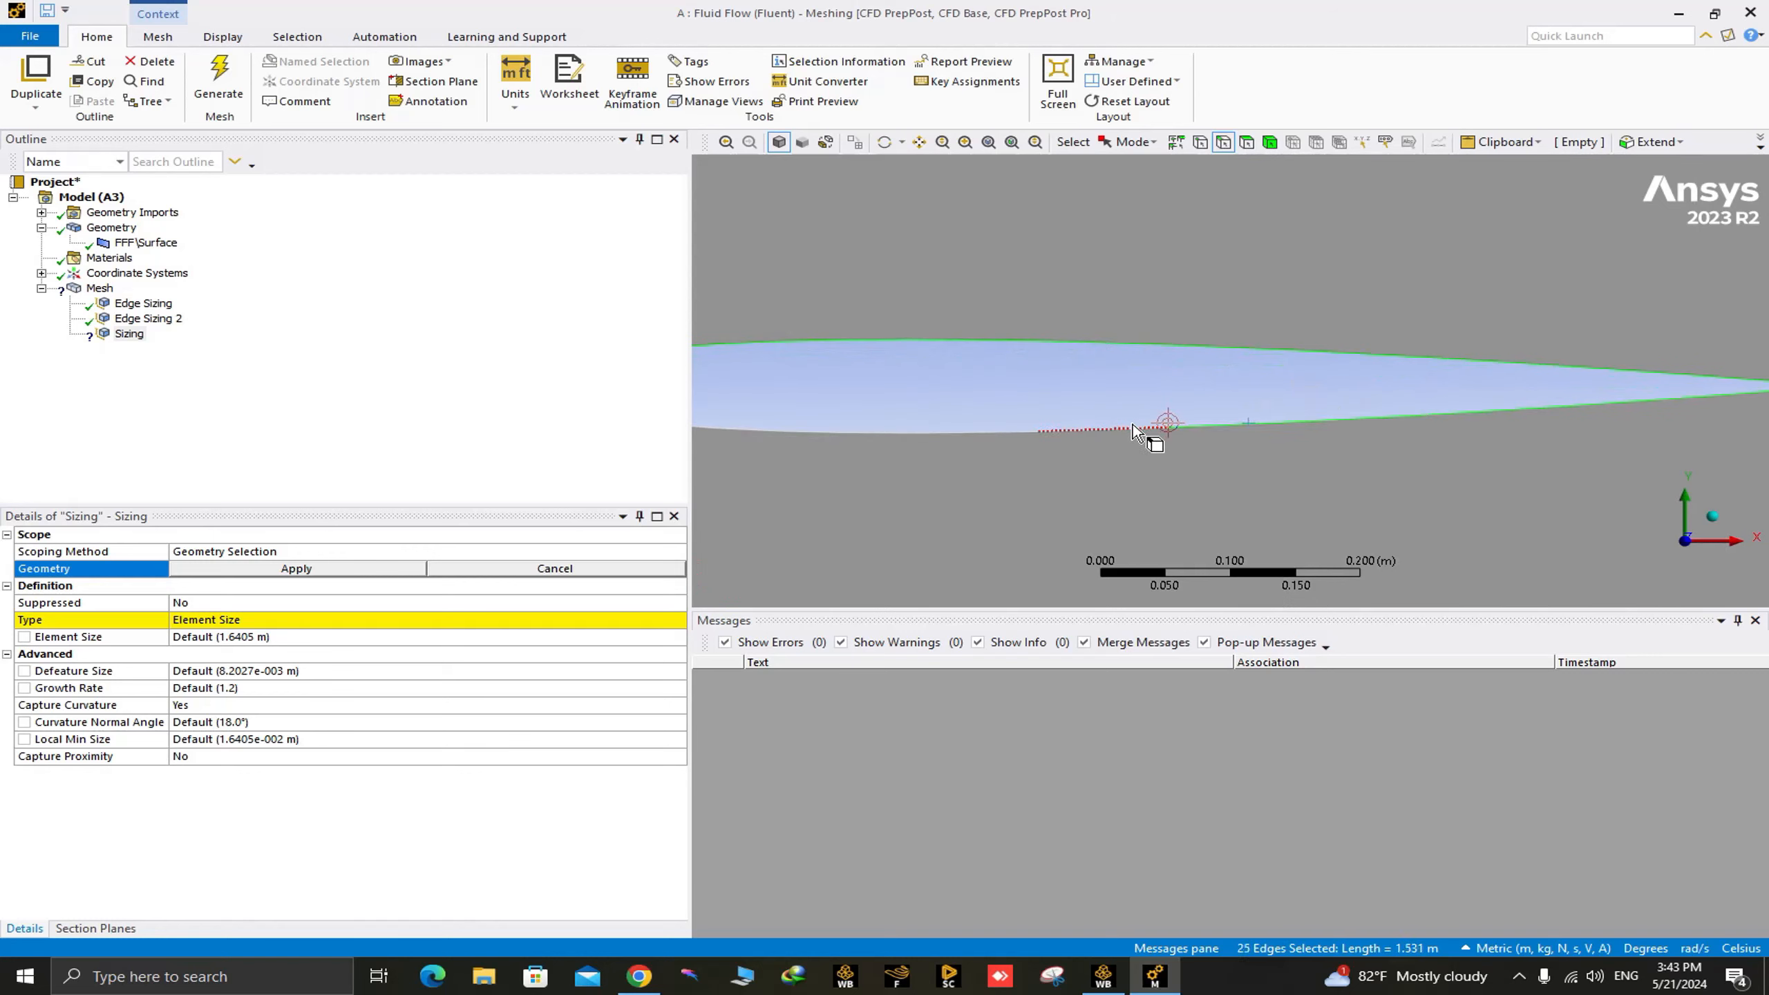
pyautogui.keyDown('ctrl'); pyautogui.click(1135, 427); pyautogui.keyUp('ctrl')
pyautogui.keyDown('ctrl'); pyautogui.click(1010, 432); pyautogui.keyUp('ctrl')
# Add the next lower-surface airfoil segments, moving forward from mid-chord toward the nose, to the edge selection.
pyautogui.keyDown('ctrl'); pyautogui.moveTo(986, 428); pyautogui.dragTo(1433, 424, button='middle'); pyautogui.keyUp('ctrl')
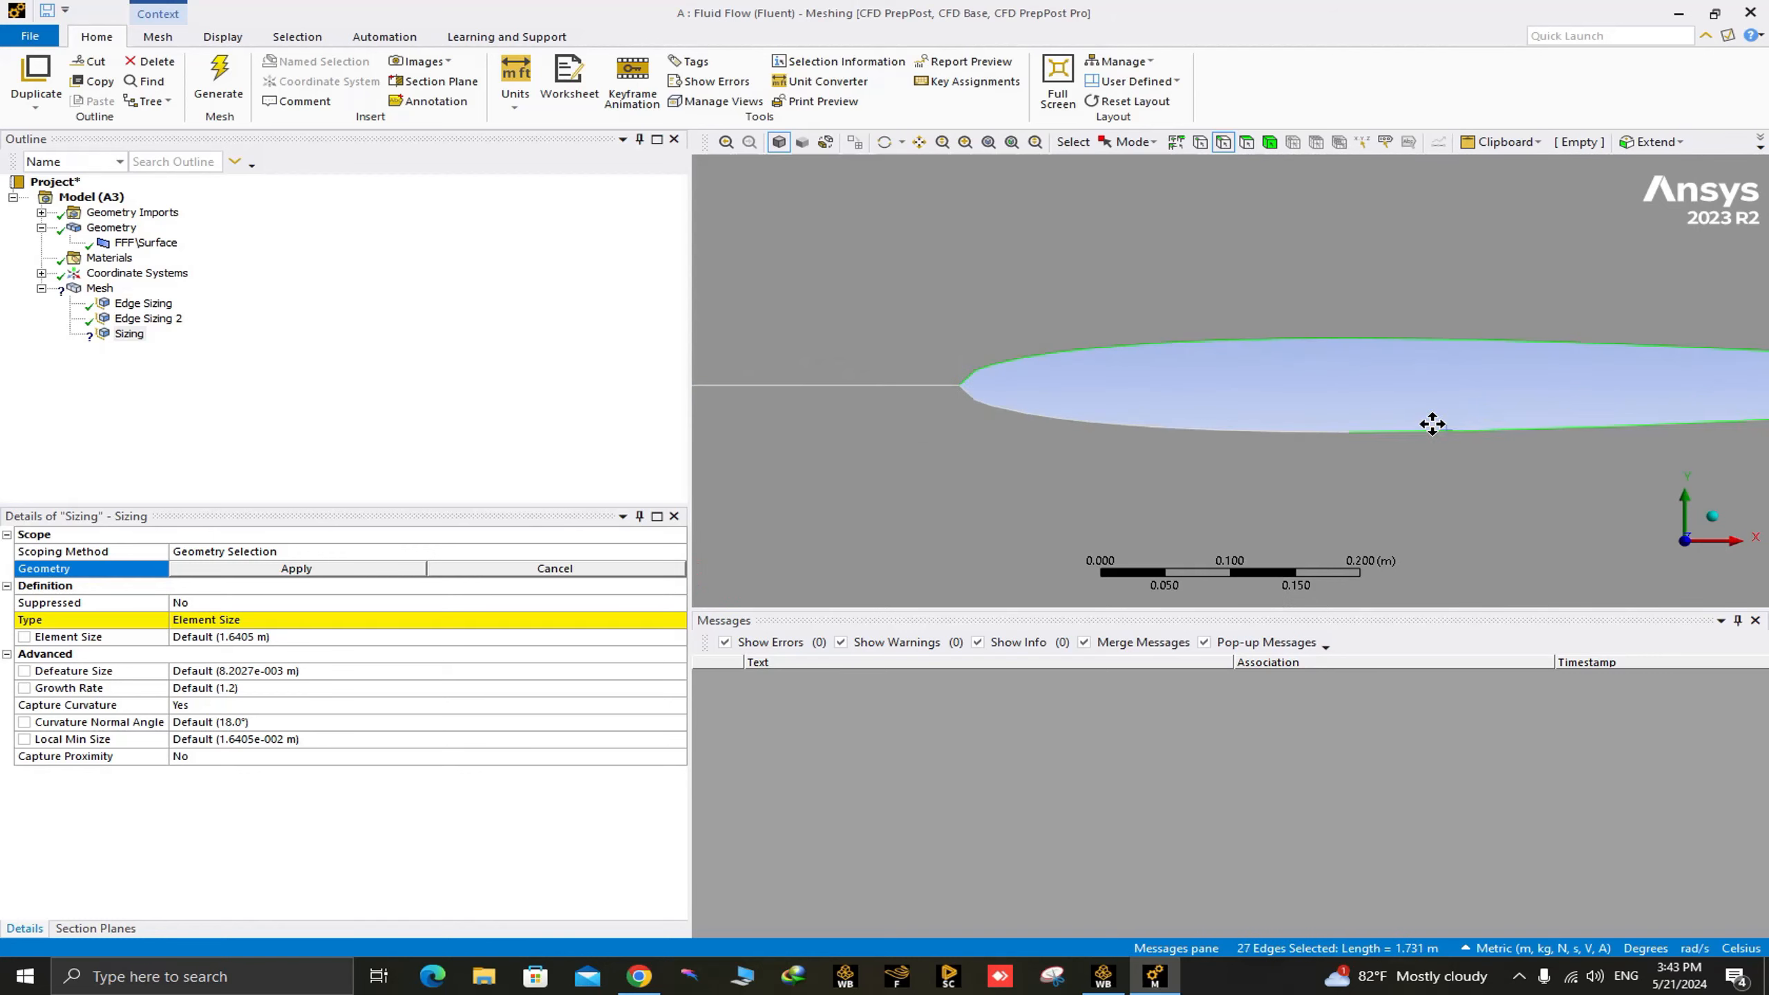
pyautogui.keyDown('ctrl'); pyautogui.click(1314, 431); pyautogui.keyUp('ctrl')
pyautogui.keyDown('ctrl'); pyautogui.click(1252, 429); pyautogui.keyUp('ctrl')
pyautogui.keyDown('ctrl'); pyautogui.click(1196, 427); pyautogui.keyUp('ctrl')
pyautogui.keyDown('ctrl'); pyautogui.click(1157, 430); pyautogui.keyUp('ctrl')
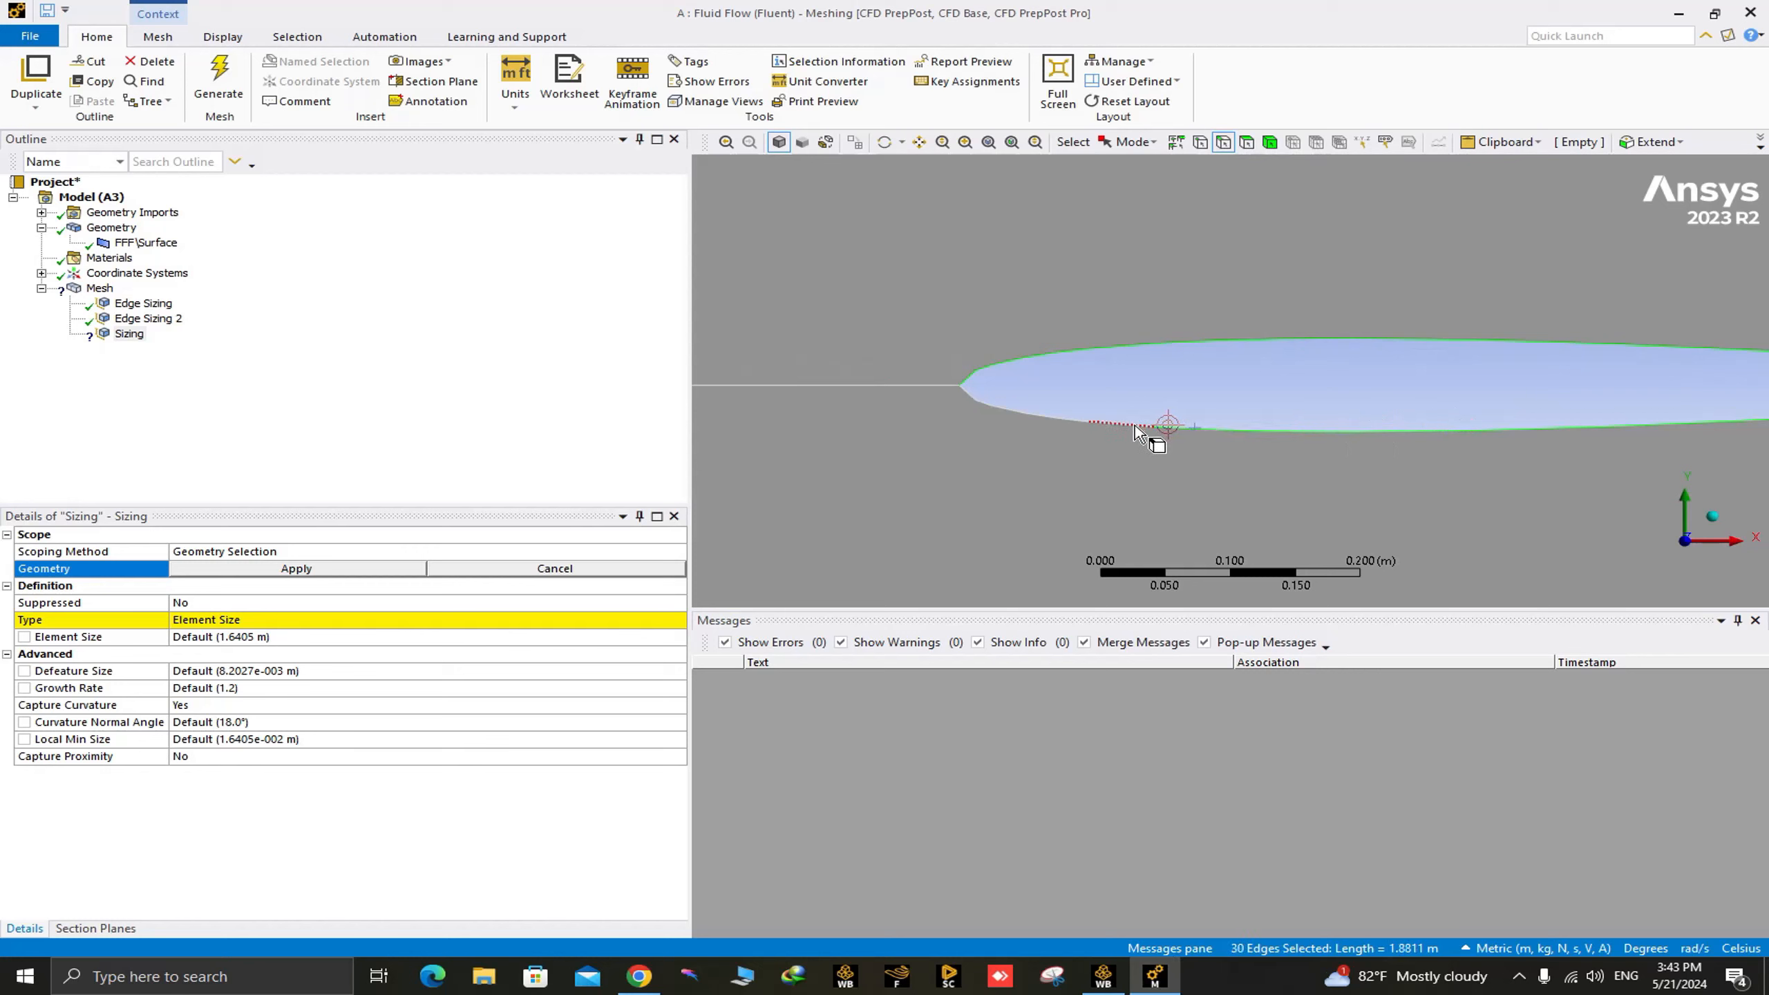
# Add the remaining lower-surface segments to the selection, including the short one at the leading-edge tip.
pyautogui.keyDown('ctrl'); pyautogui.click(1086, 425); pyautogui.keyUp('ctrl')
pyautogui.keyDown('ctrl'); pyautogui.click(1041, 418); pyautogui.keyUp('ctrl')
pyautogui.keyDown('ctrl'); pyautogui.click(1010, 411); pyautogui.keyUp('ctrl')
pyautogui.keyDown('ctrl'); pyautogui.click(994, 406); pyautogui.keyUp('ctrl')
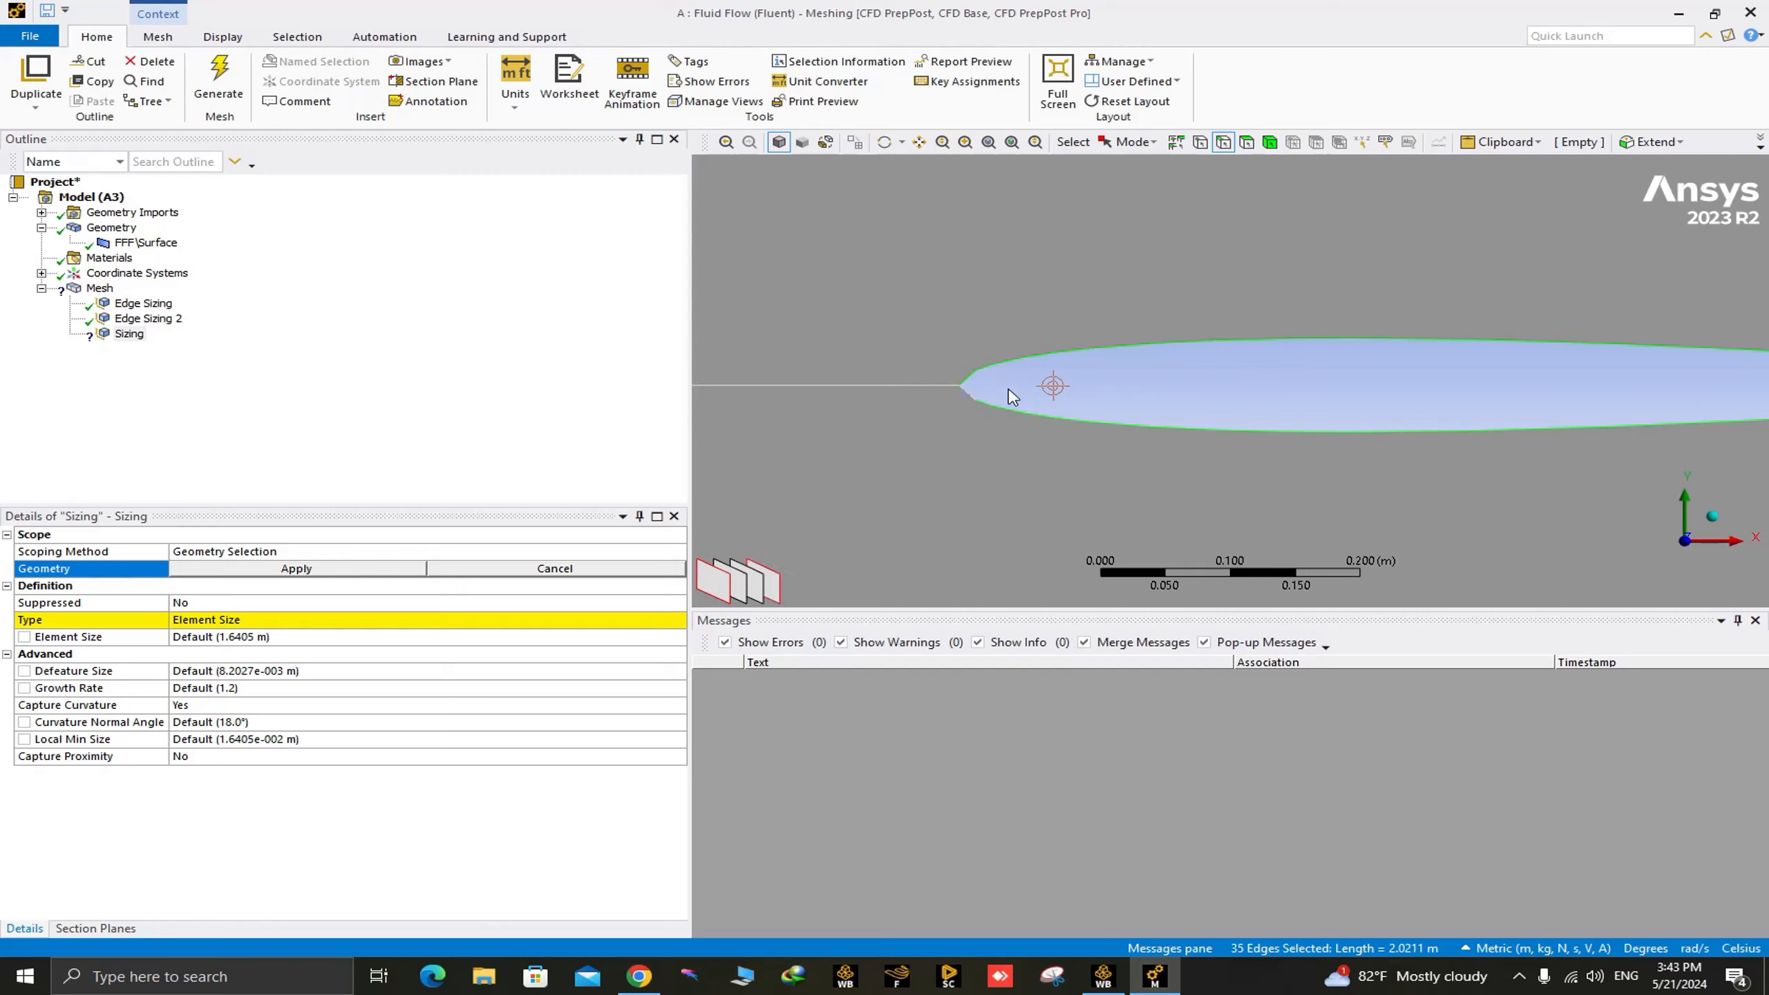
pyautogui.scroll(5, 963, 376)
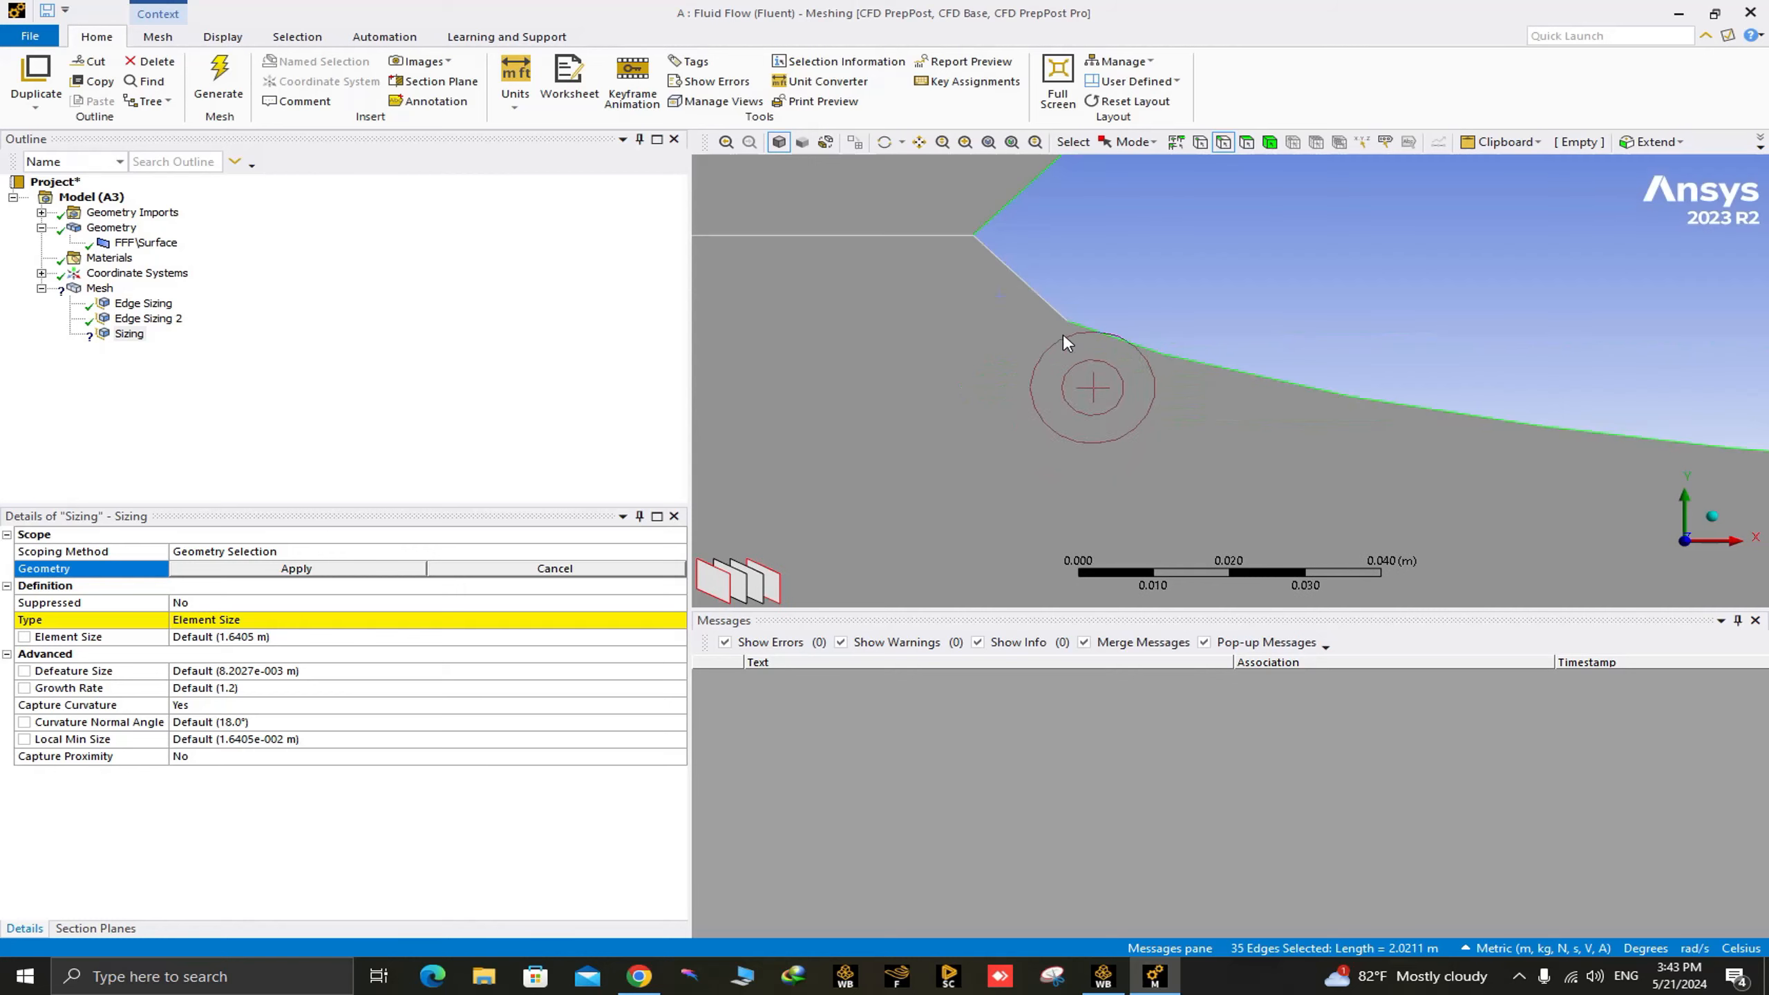
pyautogui.keyDown('ctrl'); pyautogui.click(1031, 302); pyautogui.keyUp('ctrl')
pyautogui.scroll(-2, 989, 401)
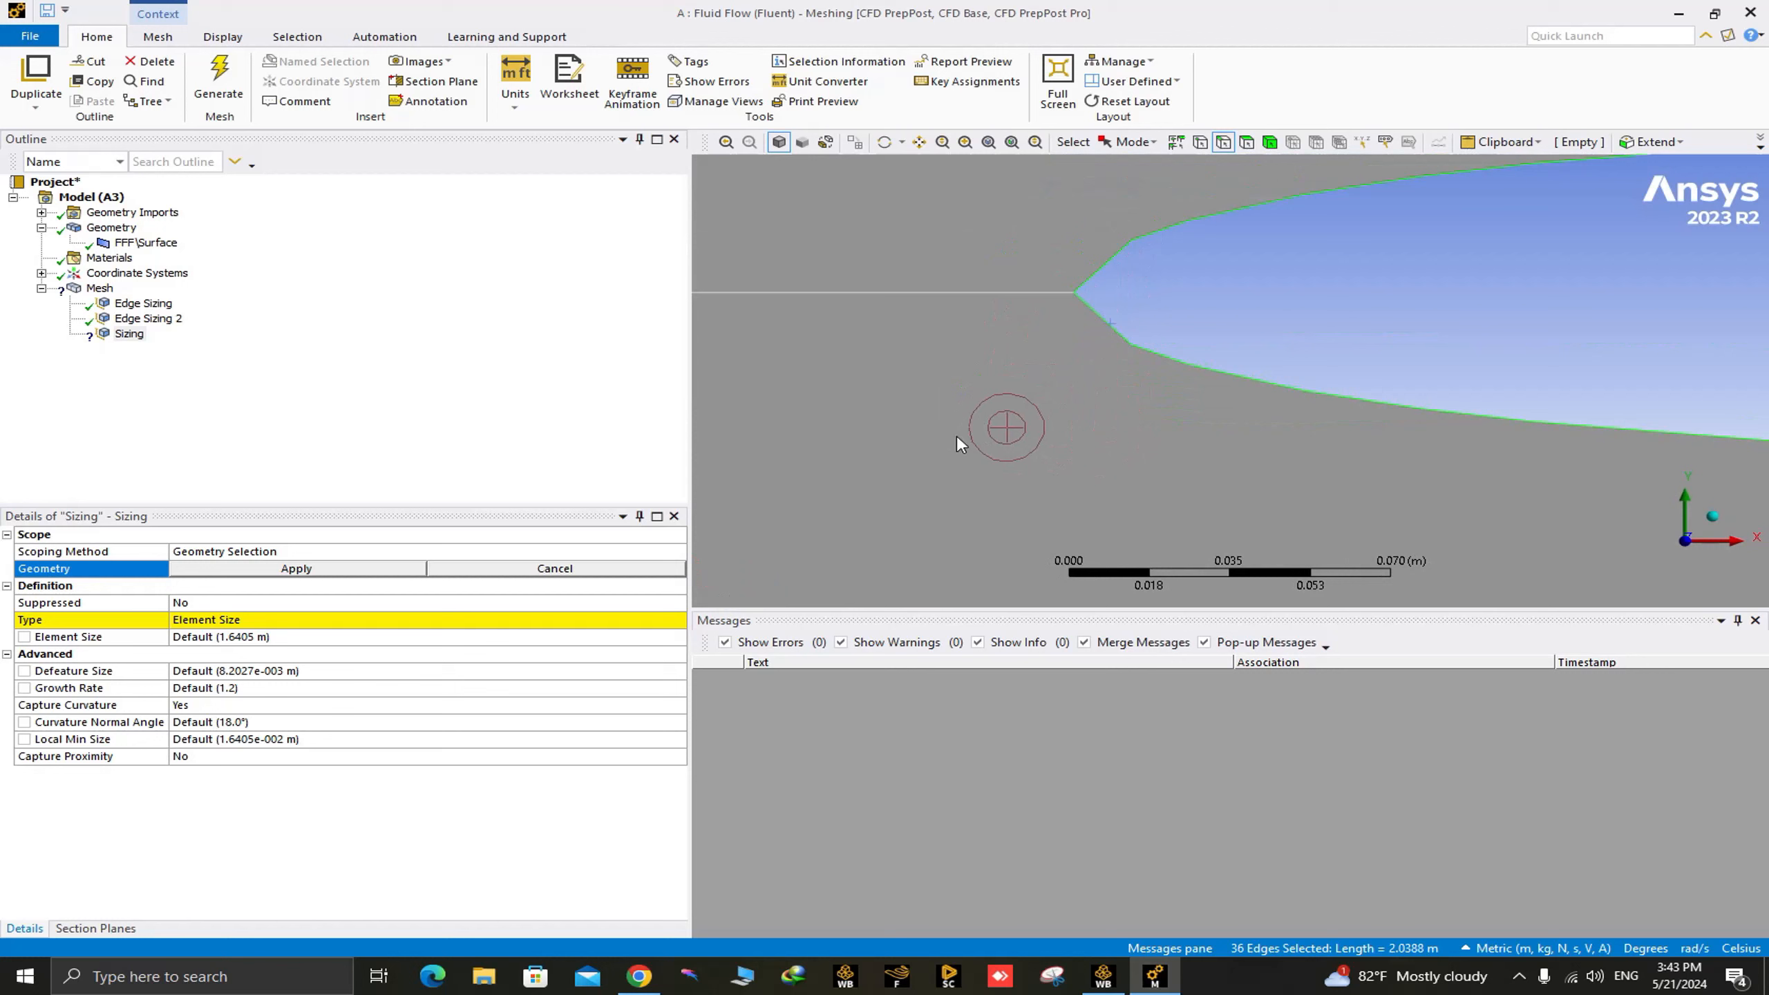
# Scope the new sizing to the selected airfoil edges and set its element size to 0.003 m.
pyautogui.click(297, 568)
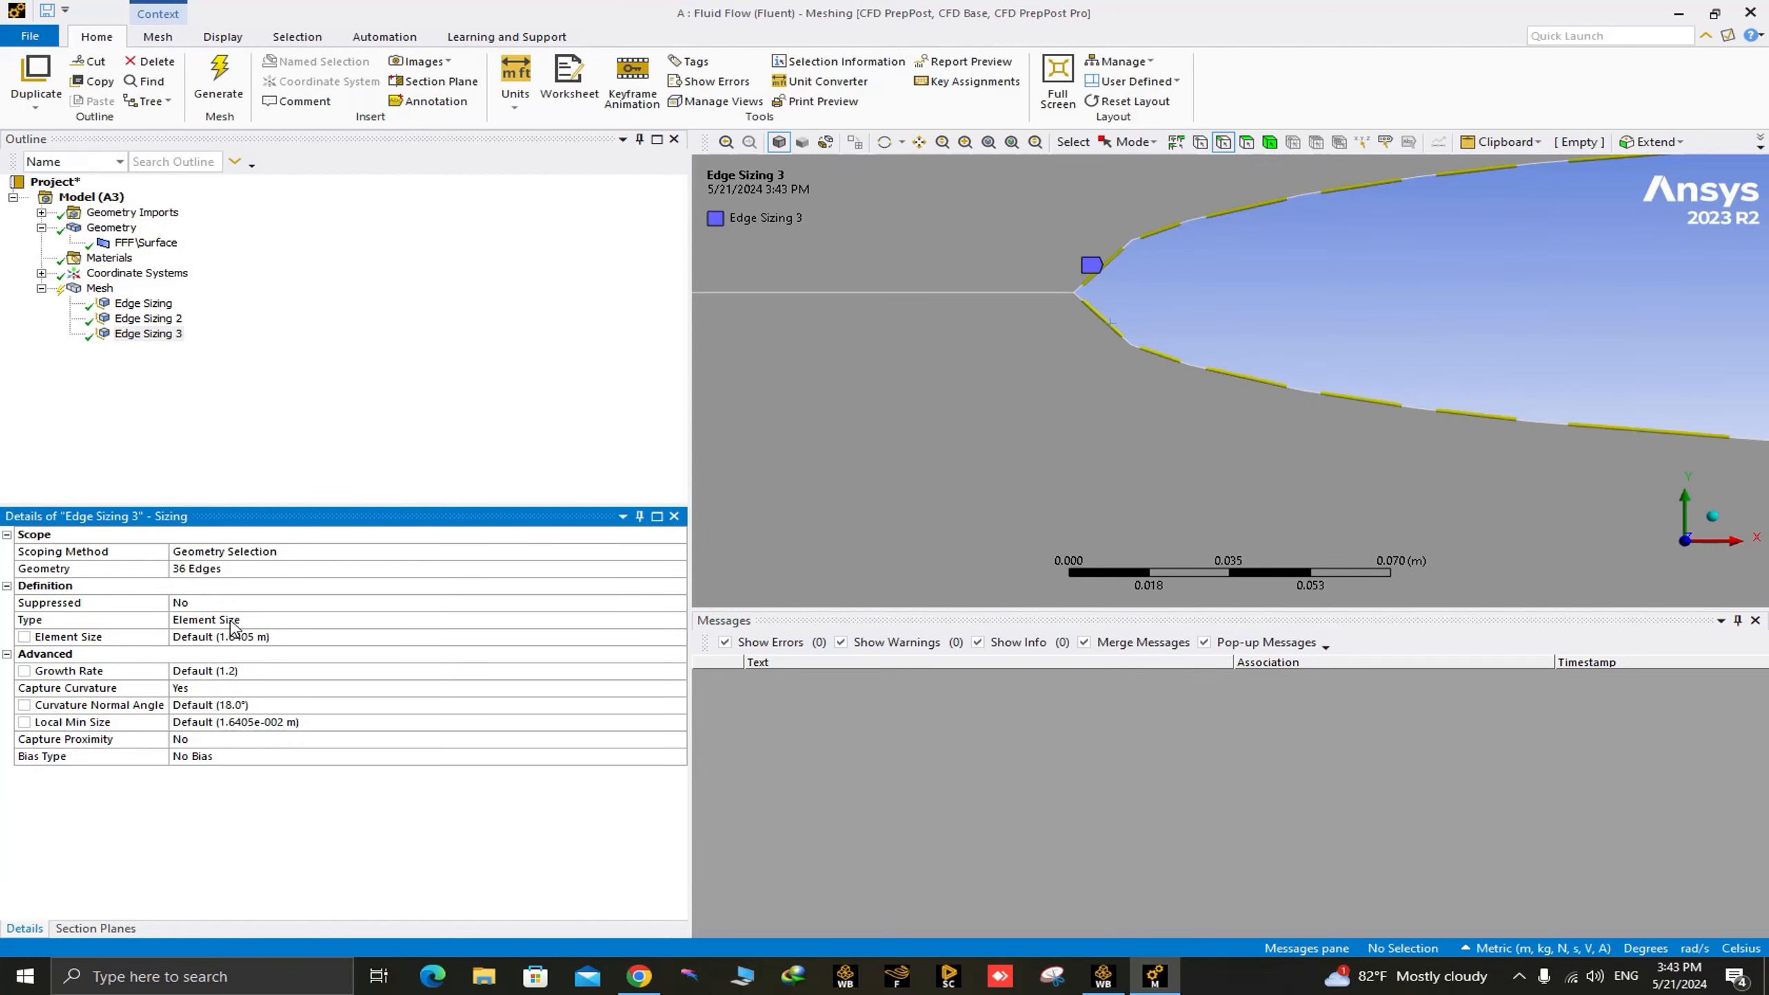
pyautogui.click(268, 634)
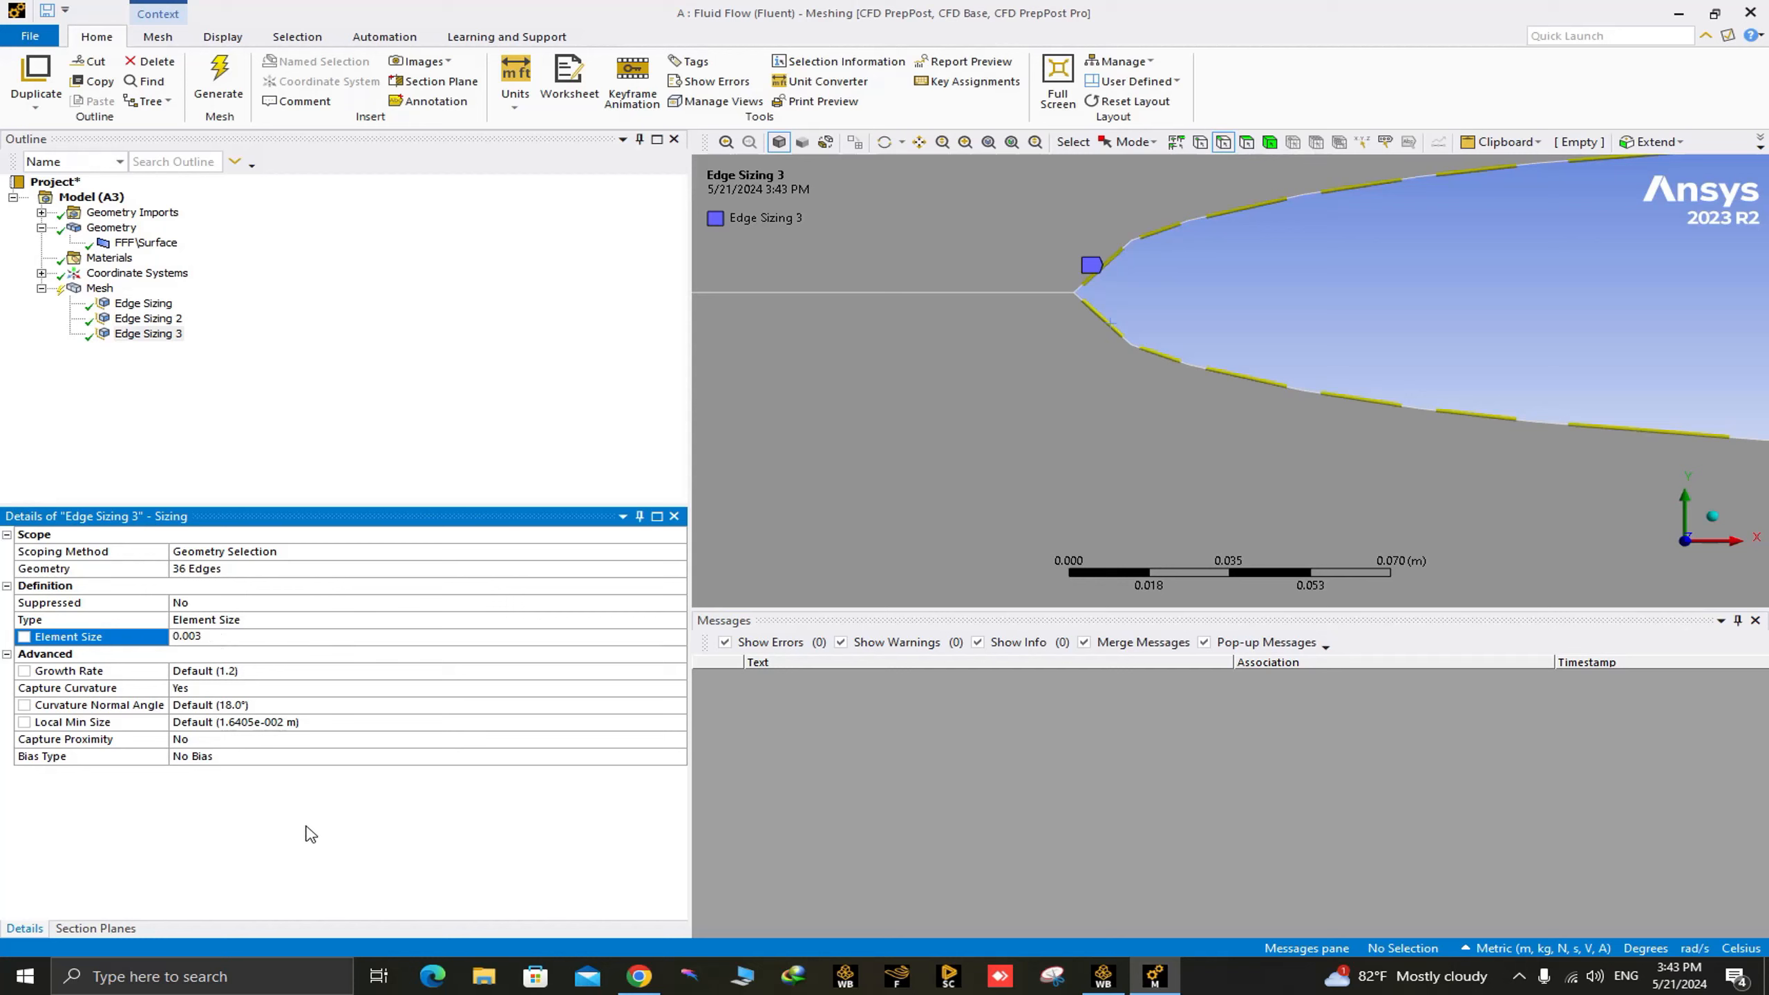
pyautogui.click(398, 401)
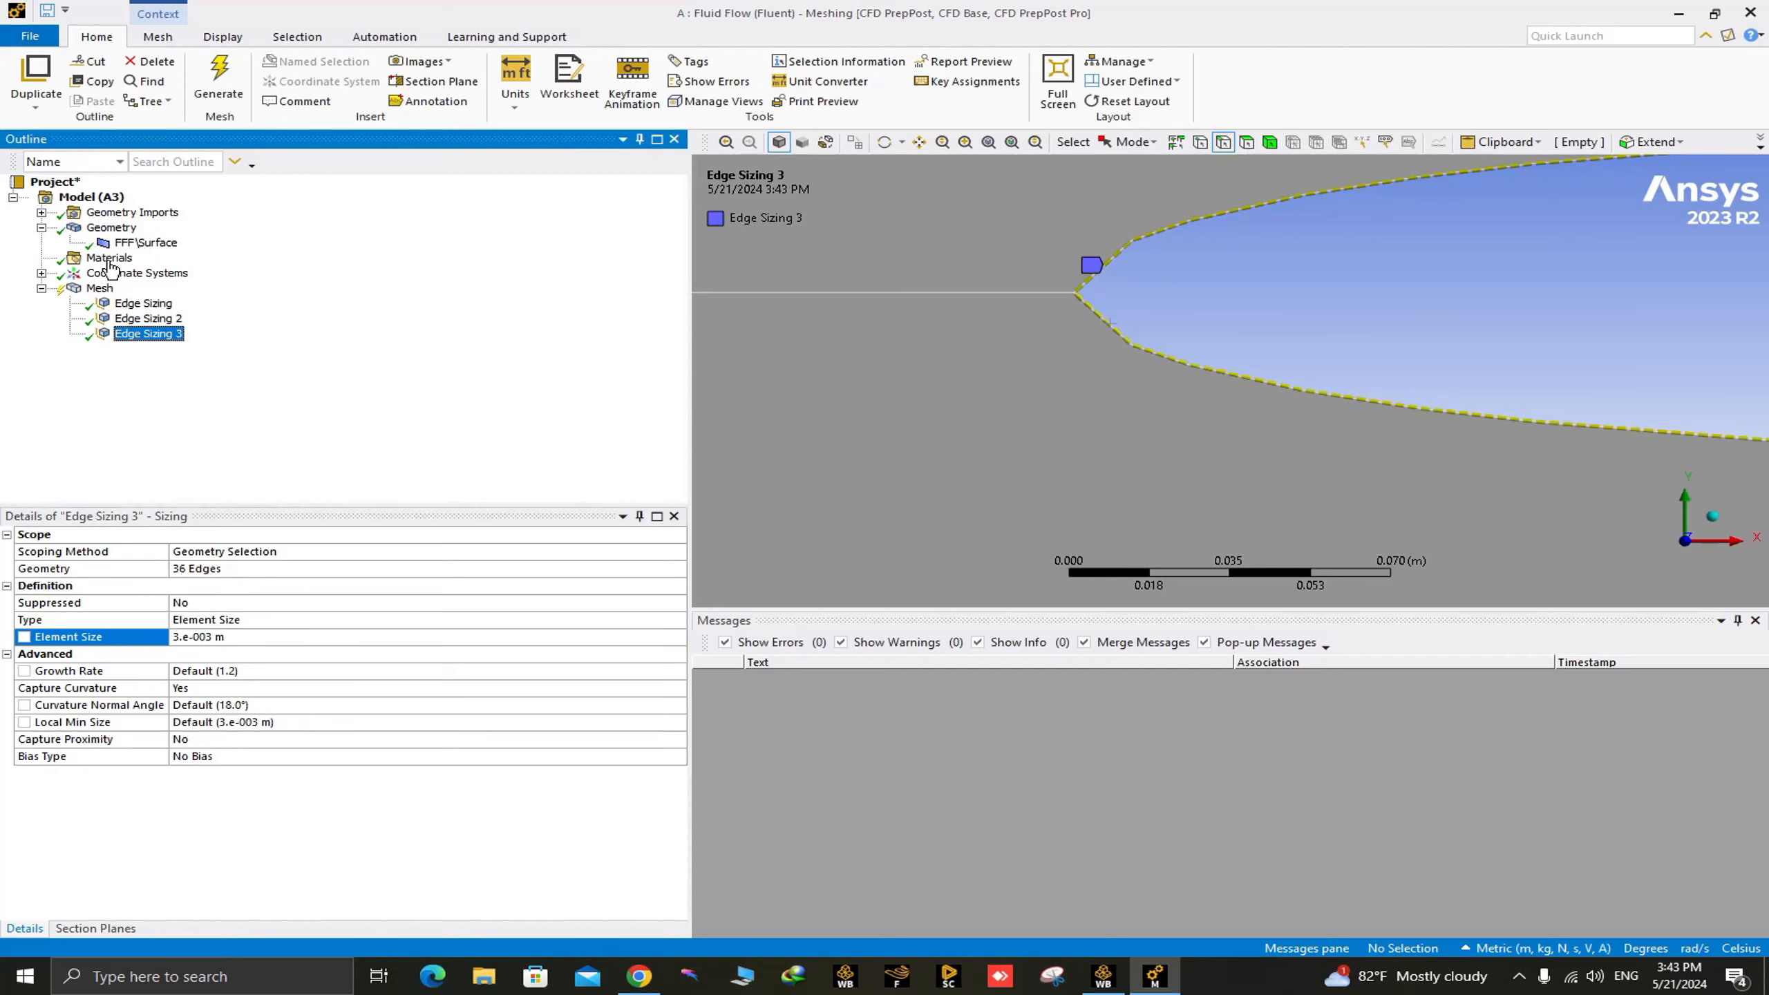
# Insert a mesh method and scope it to the whole flow-domain body.
pyautogui.rightClick(98, 288)
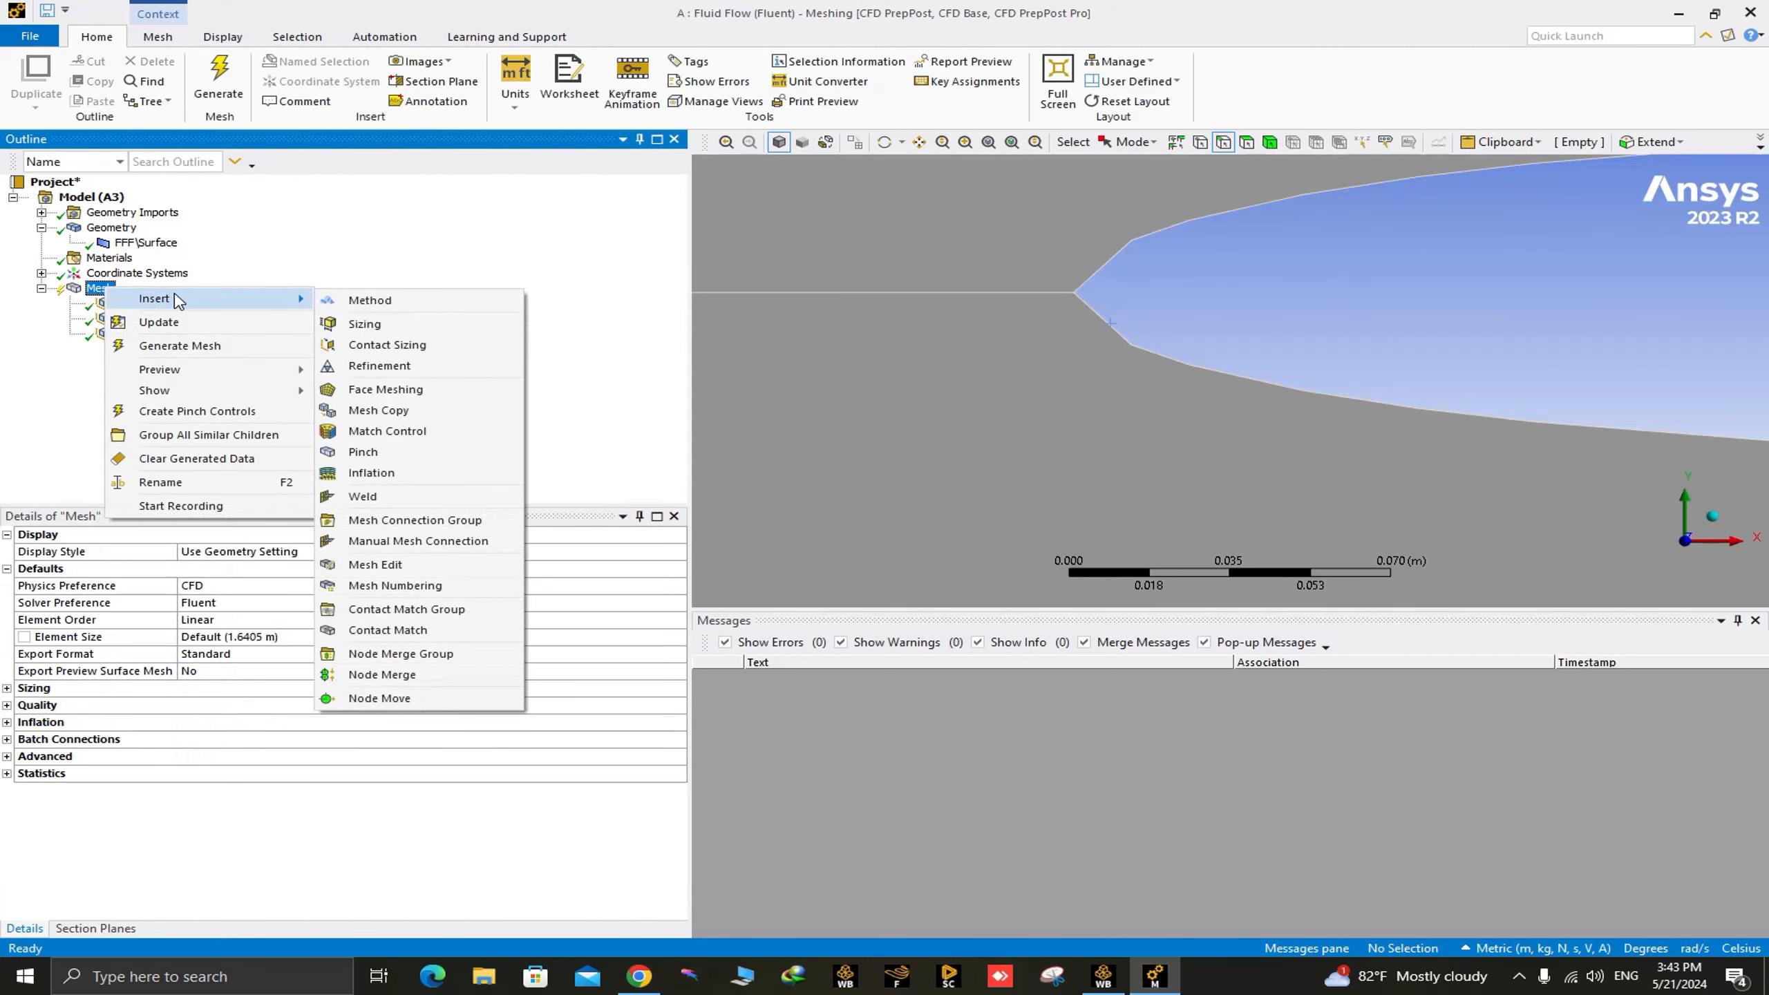
pyautogui.moveTo(212, 298)
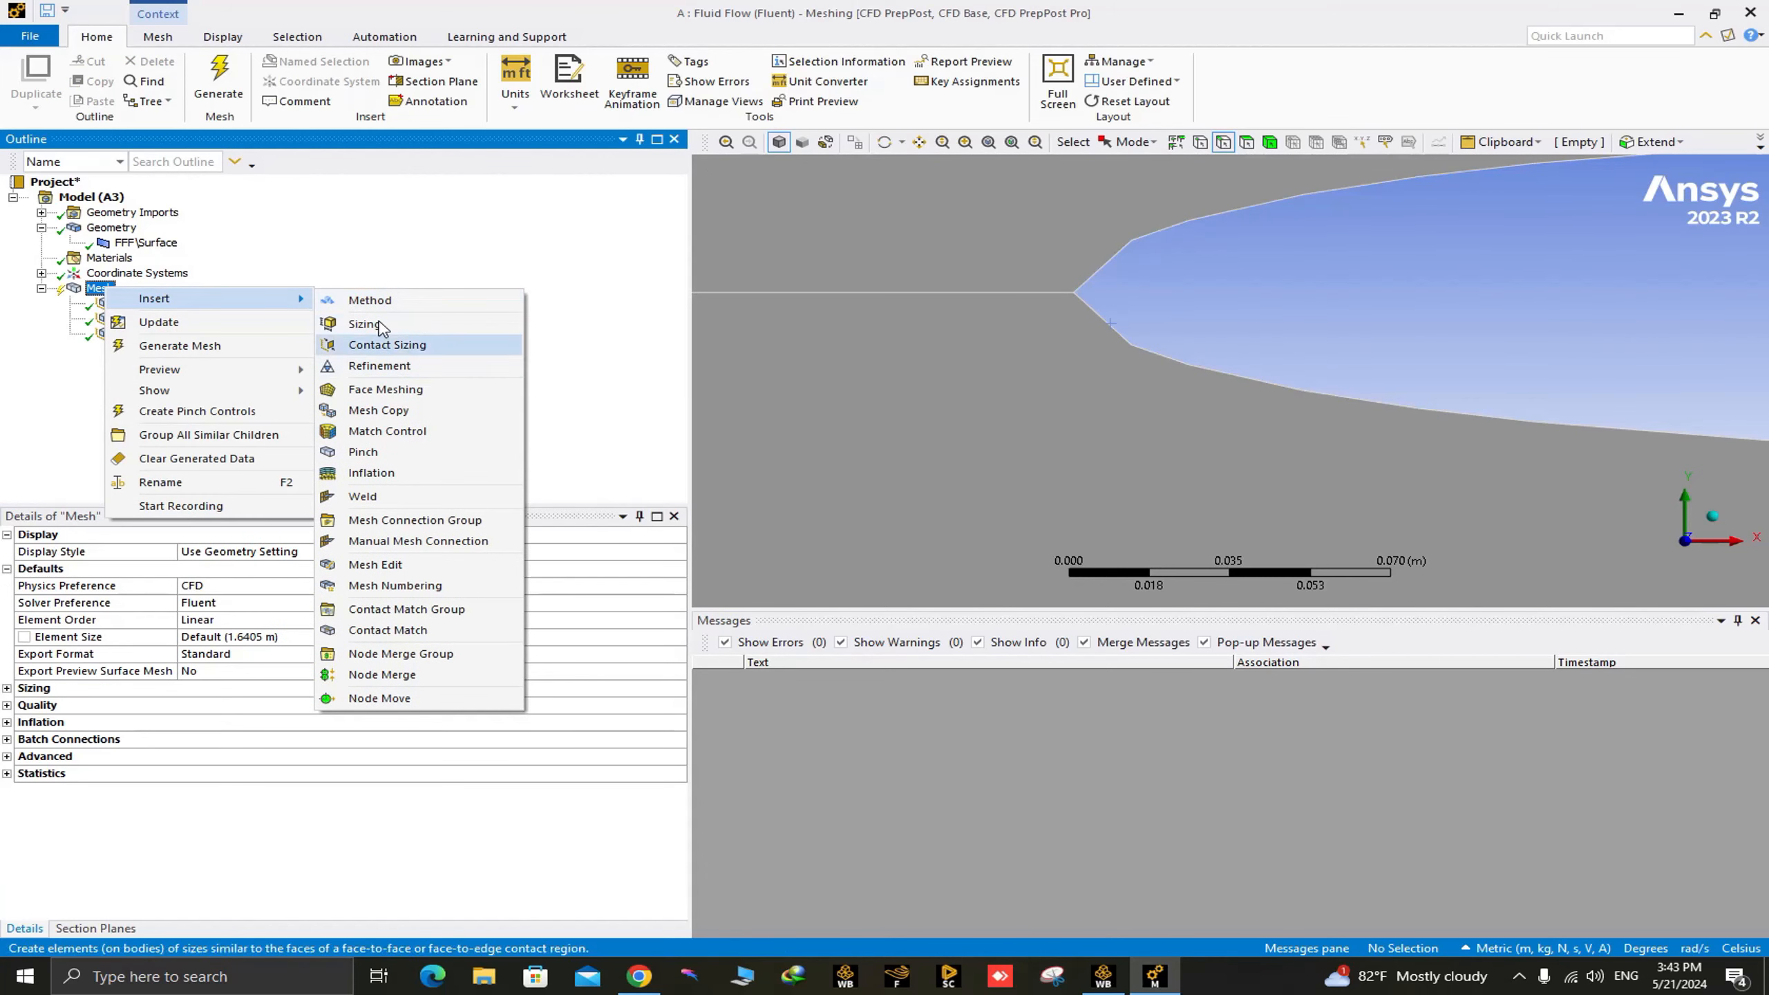
pyautogui.click(395, 306)
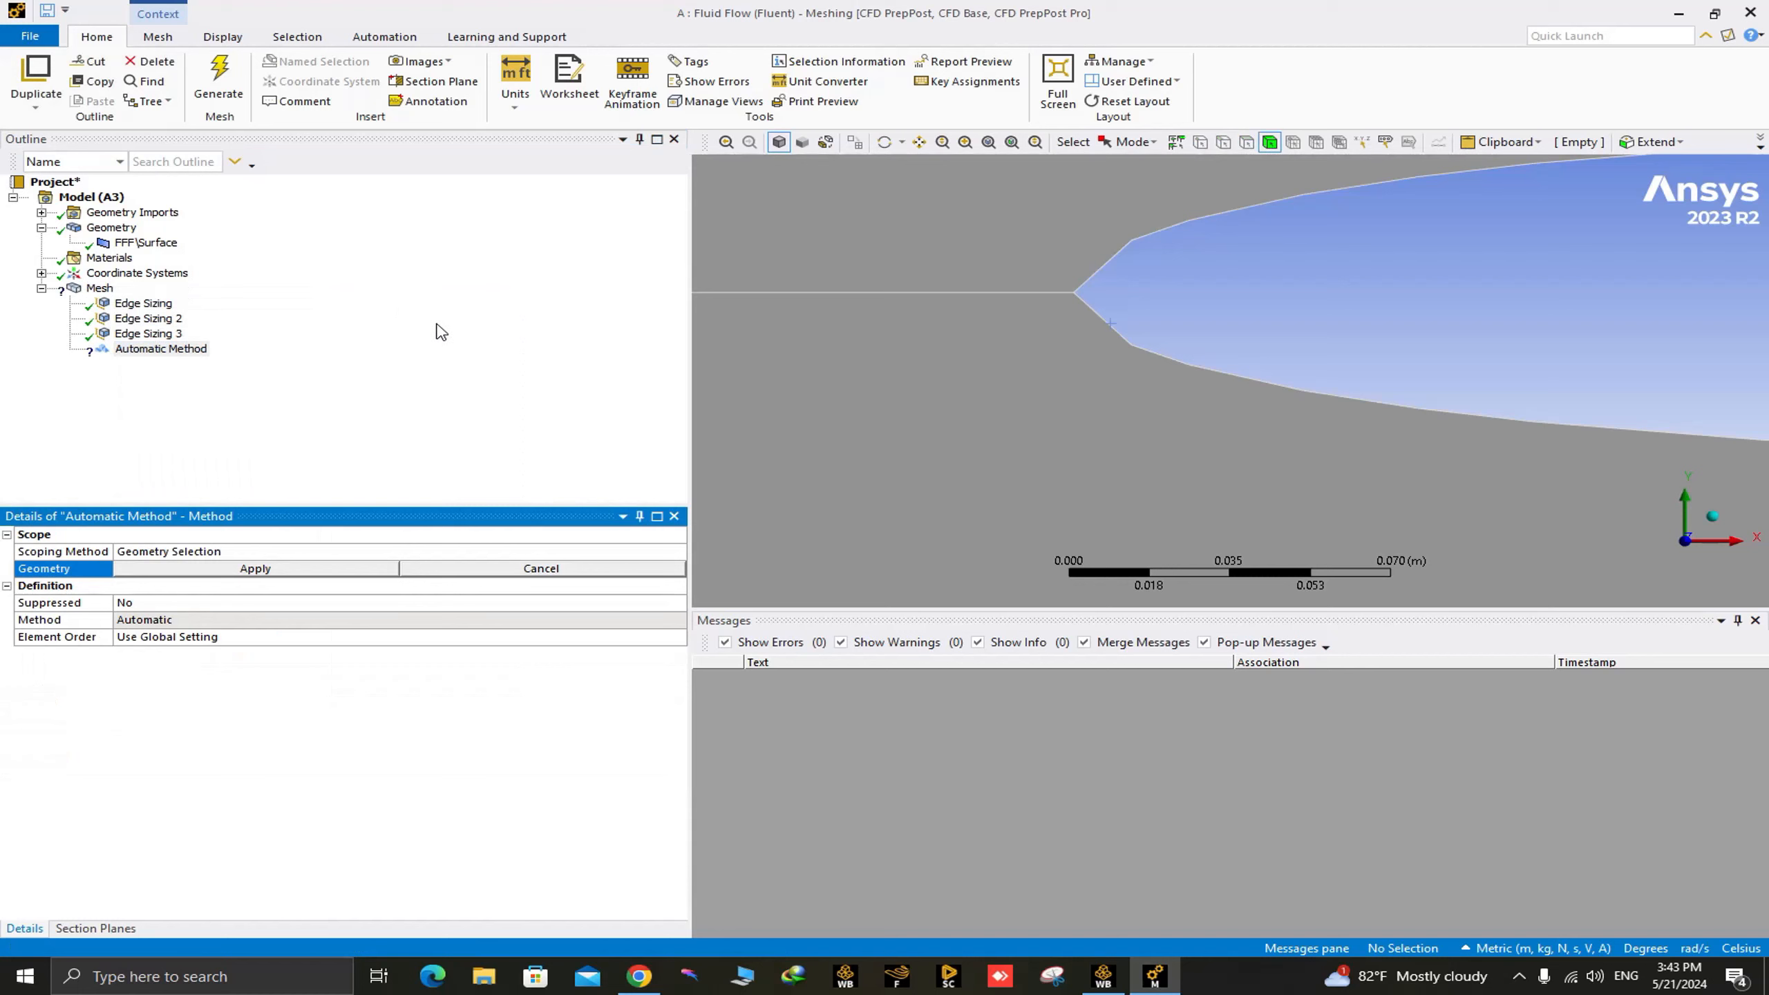
pyautogui.click(1060, 380)
pyautogui.scroll(-10, 1070, 369)
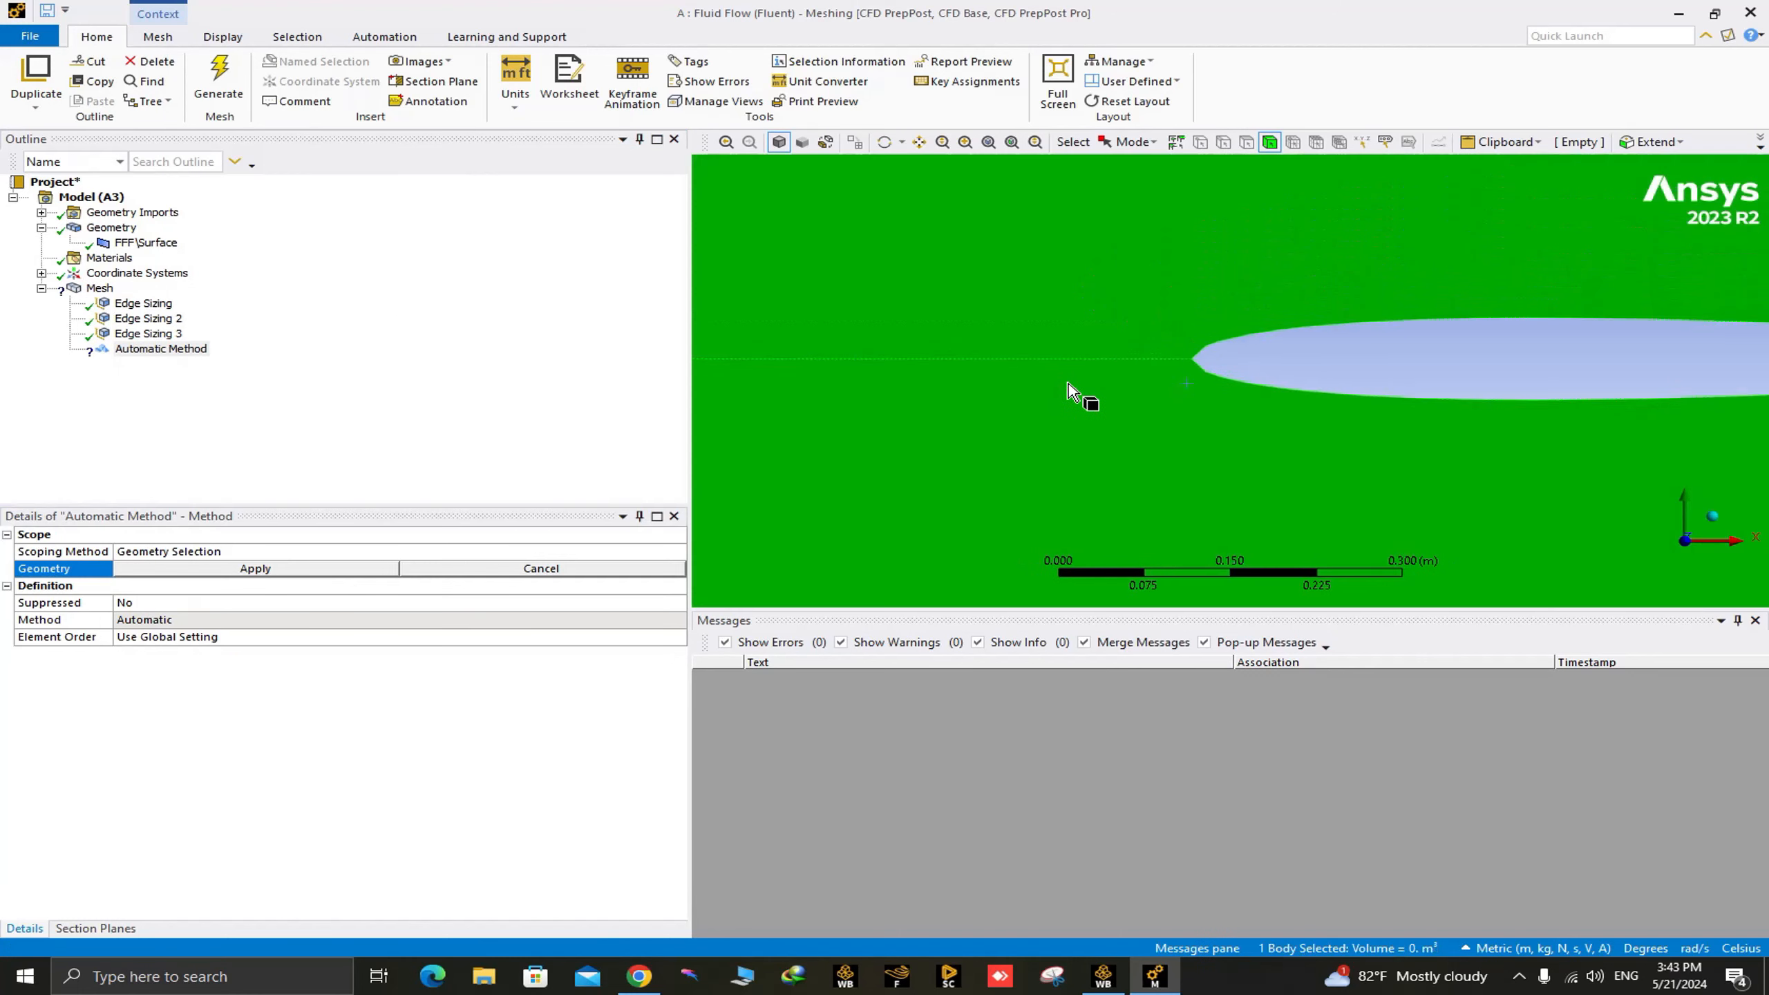
pyautogui.scroll(-5, 1210, 401)
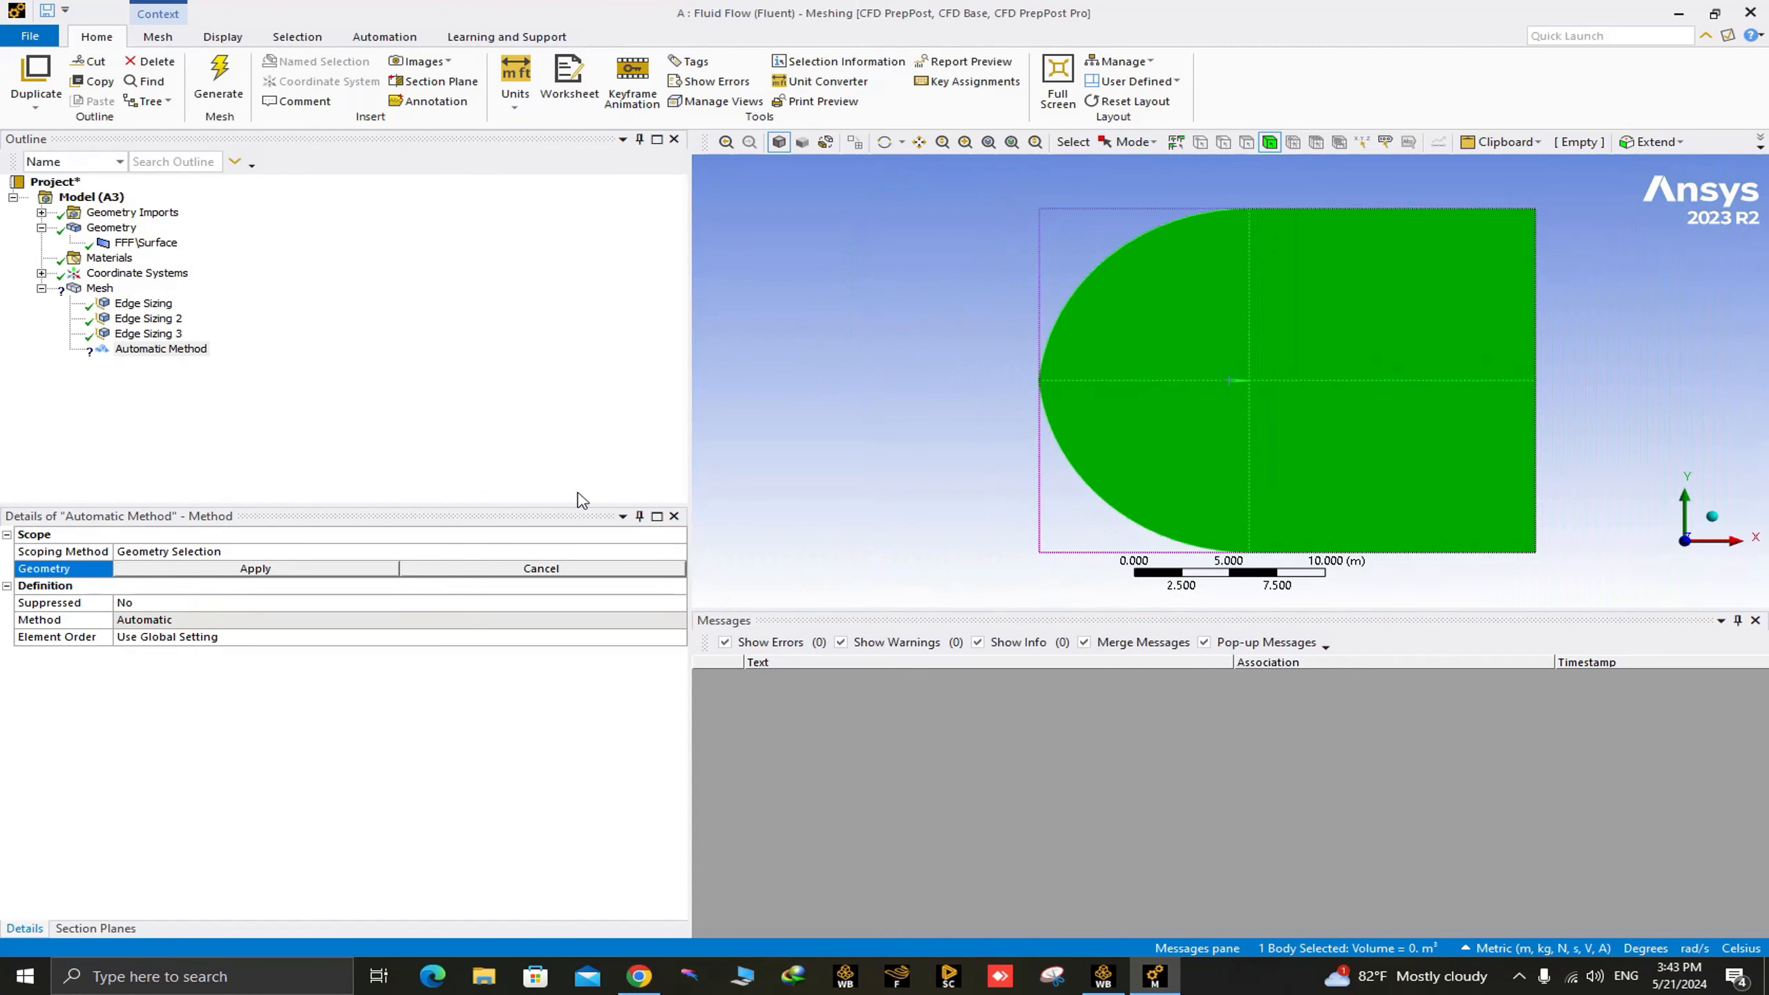
pyautogui.click(252, 569)
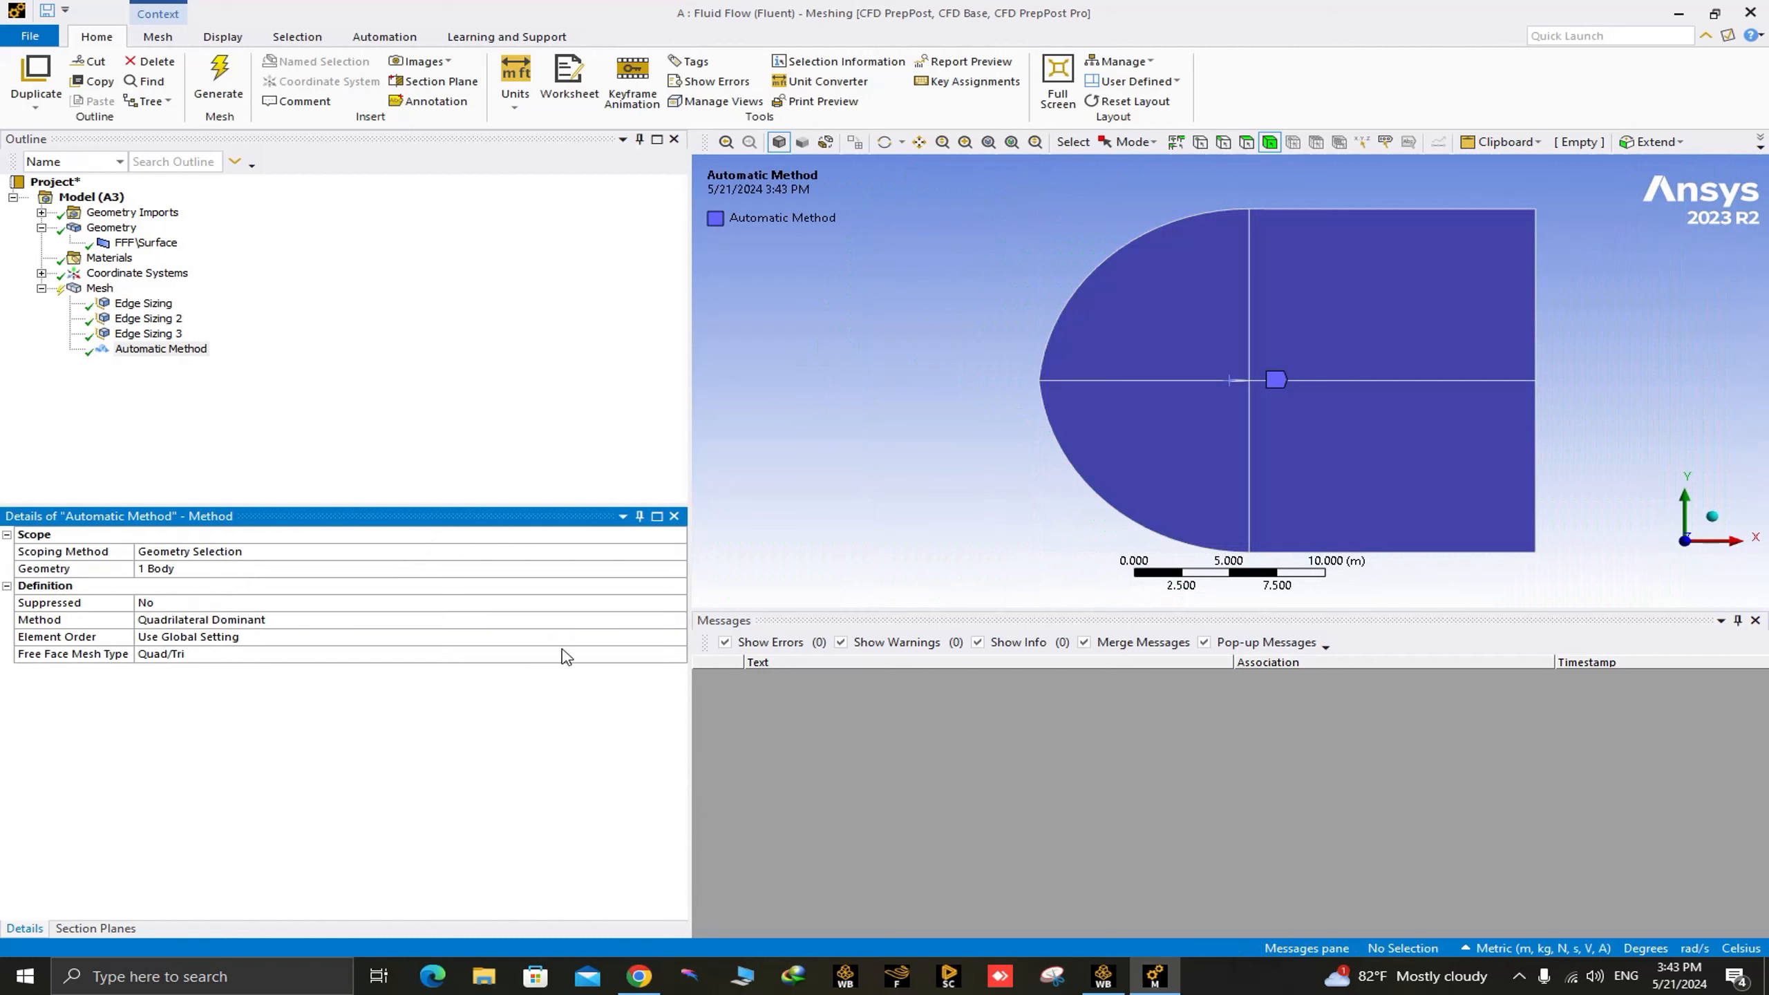
# Change the mesh method to MultiZone Quad/Tri and choose its free face mesh type.
pyautogui.click(677, 620)
pyautogui.click(677, 620)
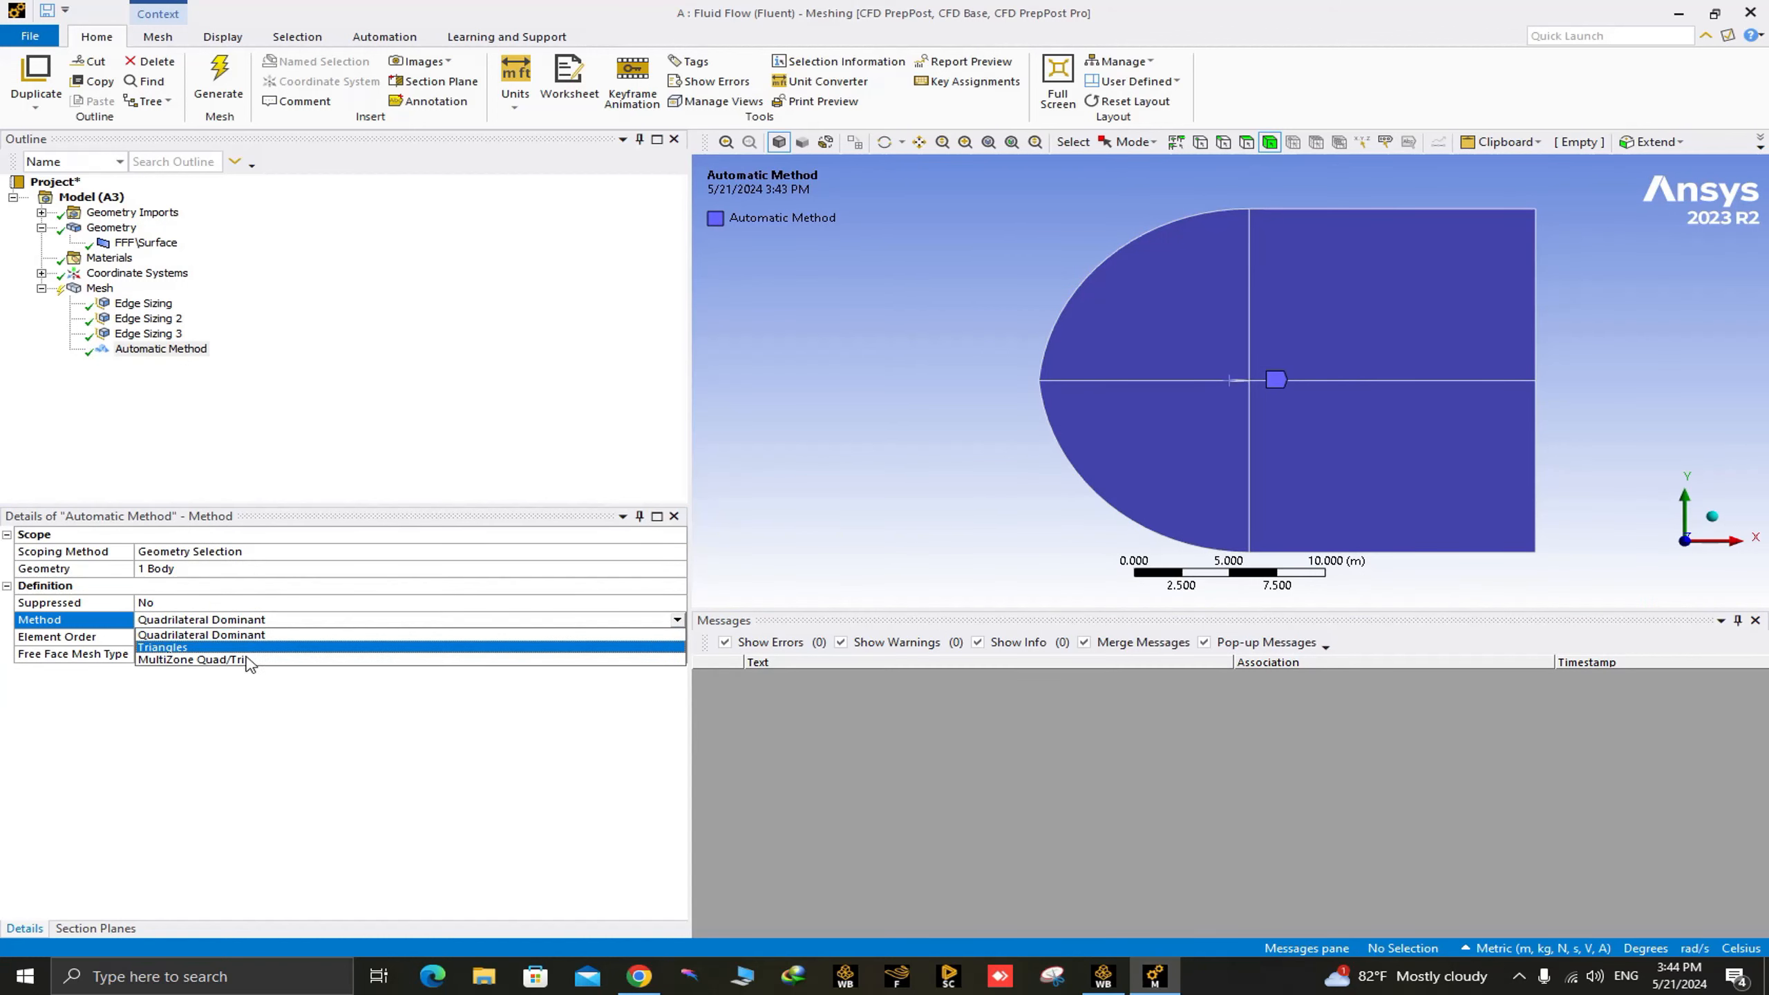
pyautogui.click(195, 660)
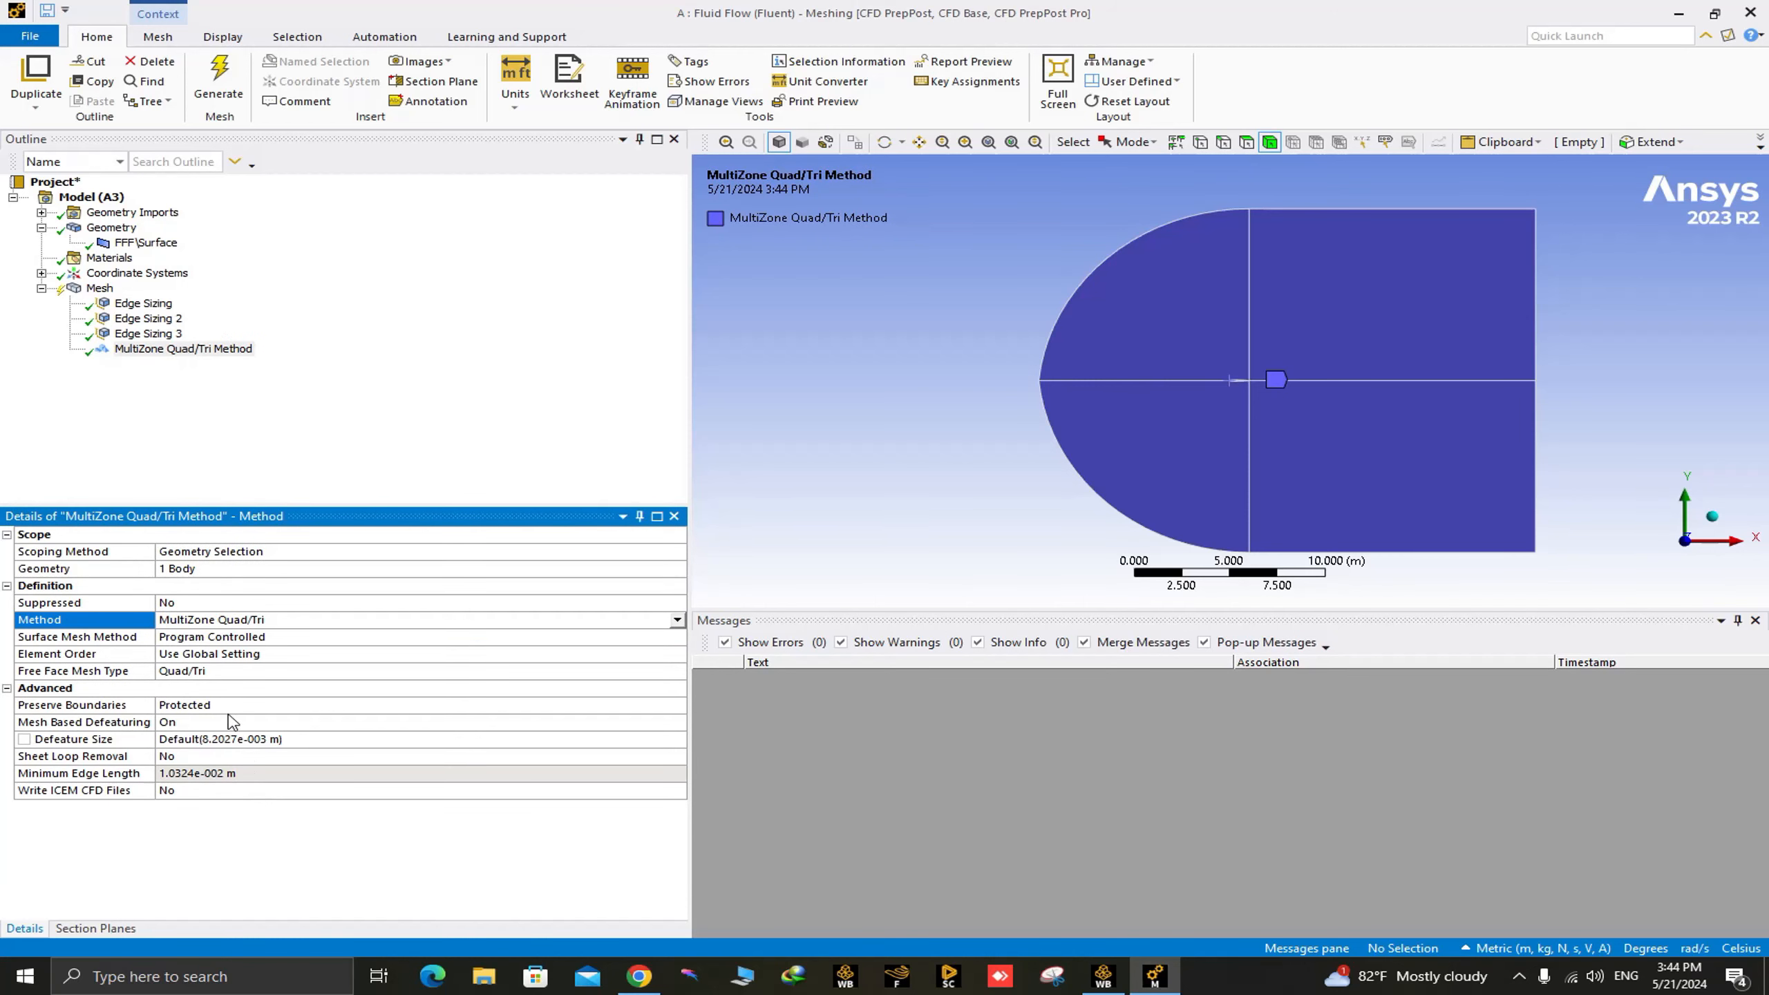
pyautogui.click(679, 673)
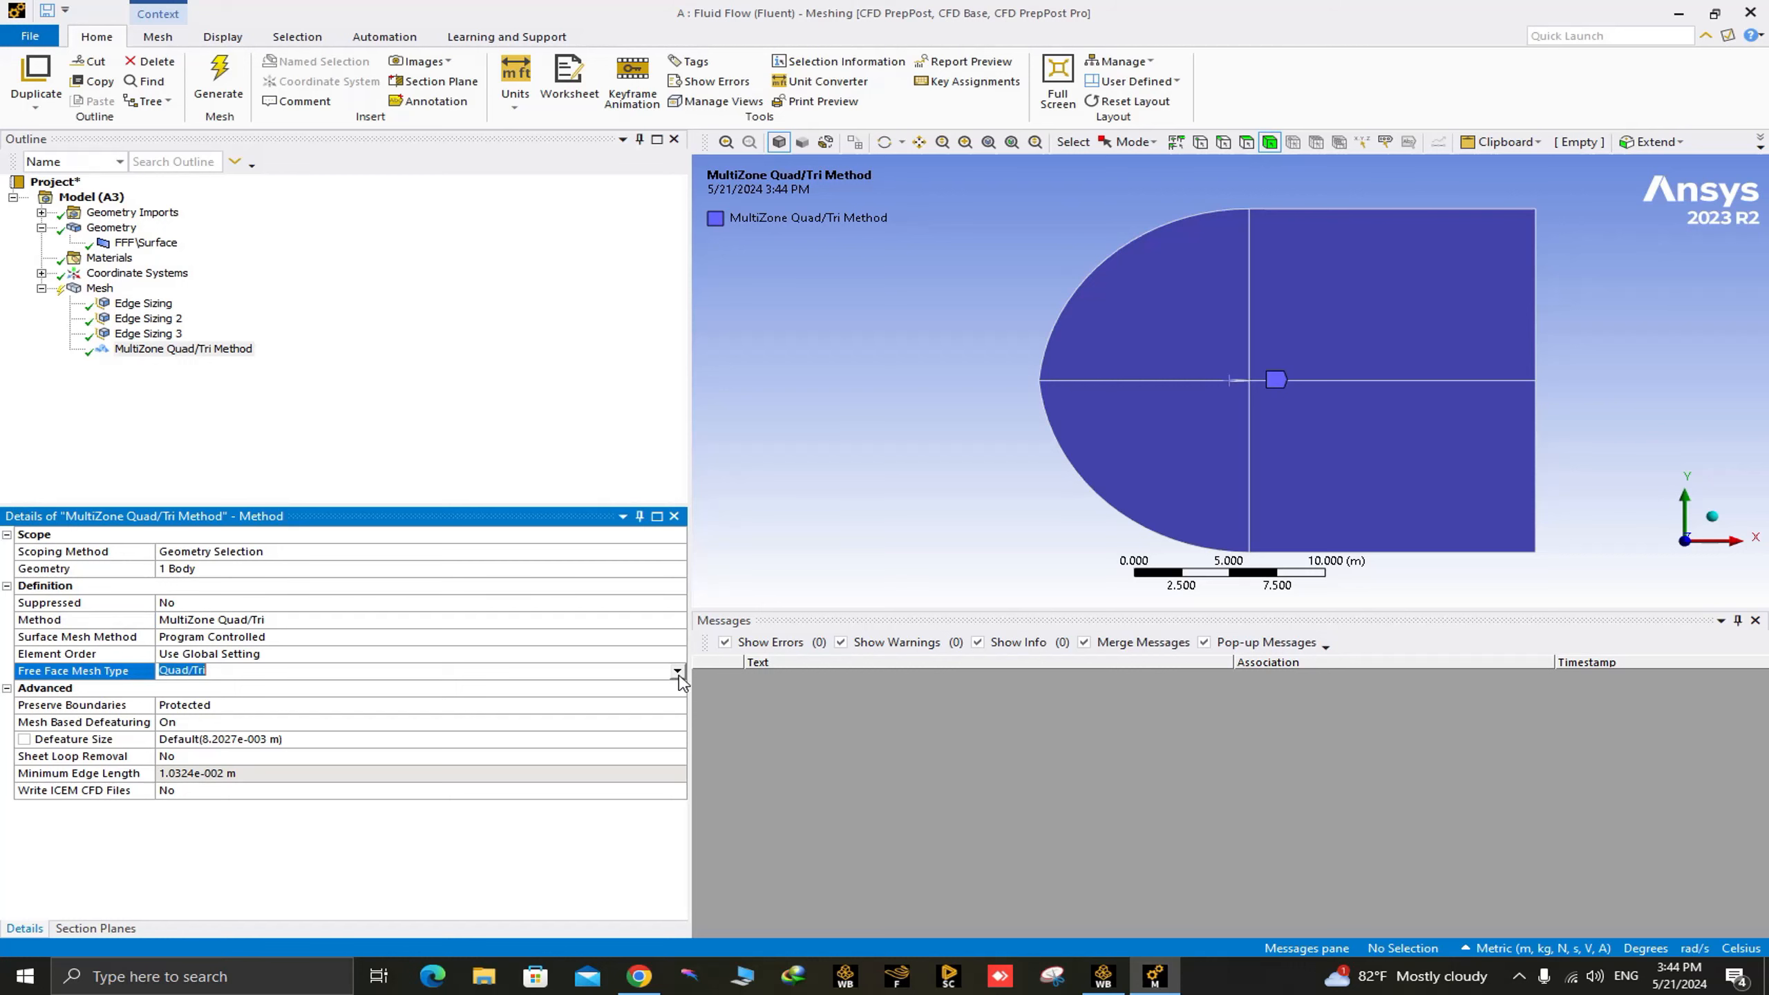
pyautogui.click(677, 671)
pyautogui.click(631, 710)
# Generate the mesh and inspect the elements around the airfoil and in the wake region.
pyautogui.rightClick(101, 290)
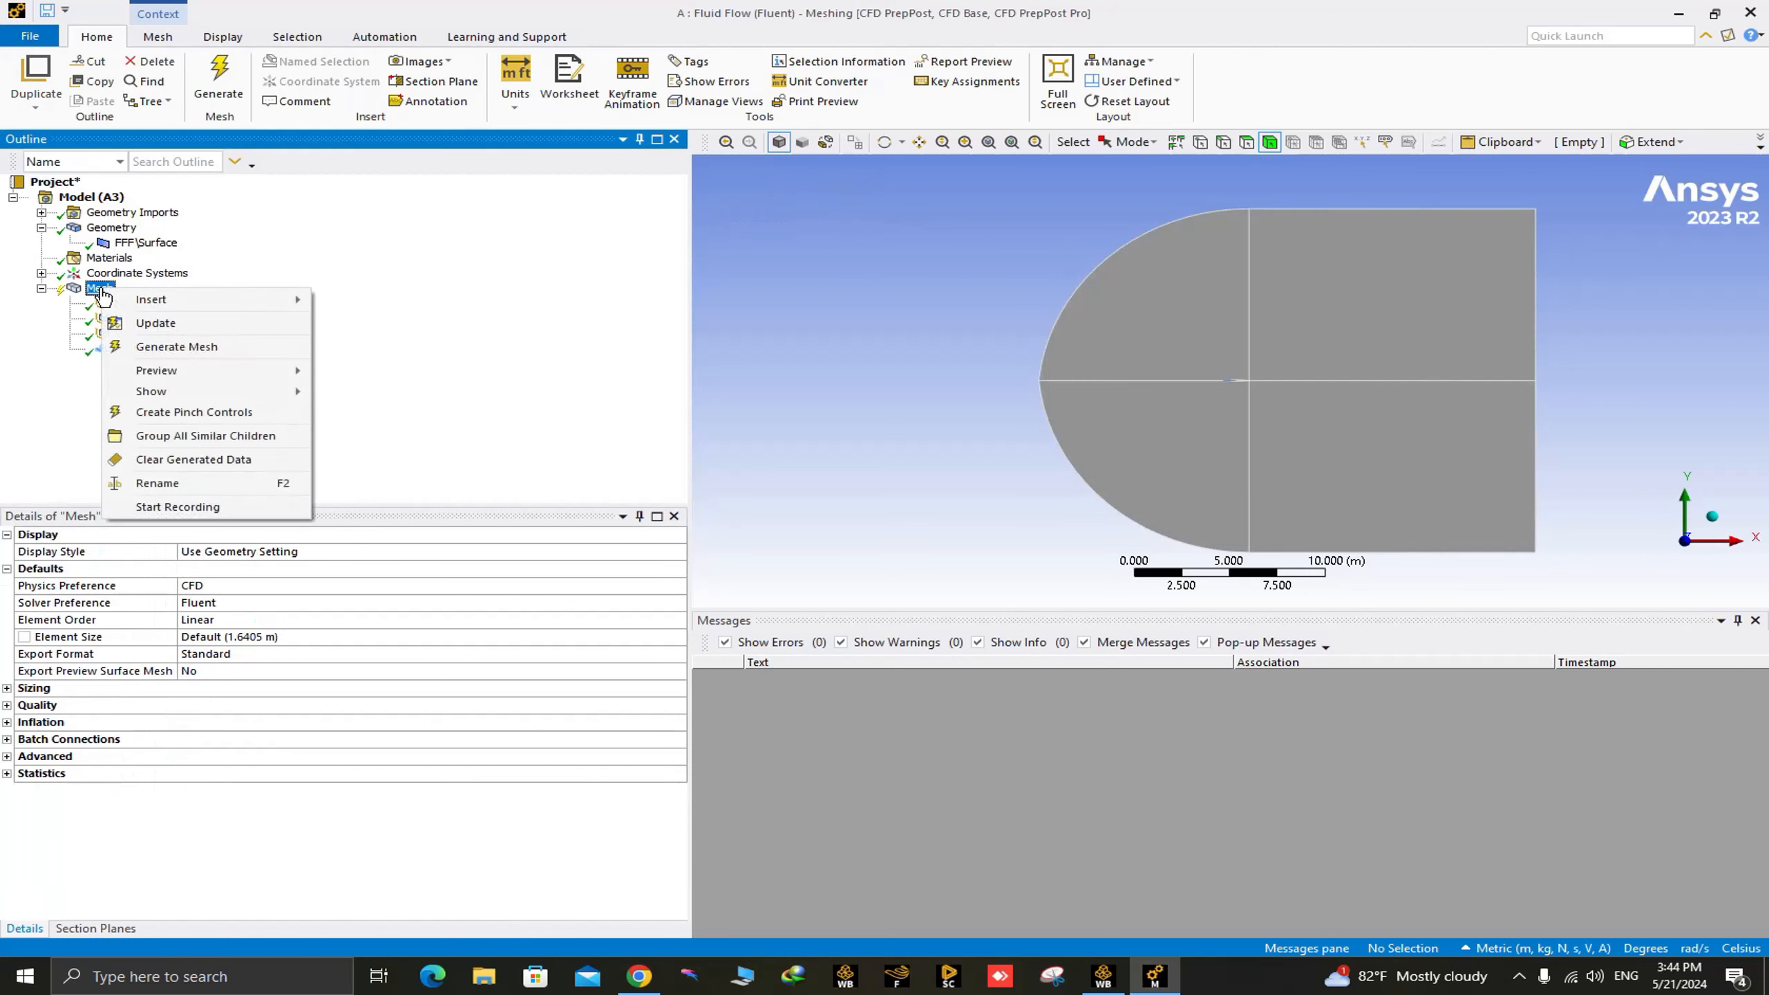
pyautogui.click(194, 348)
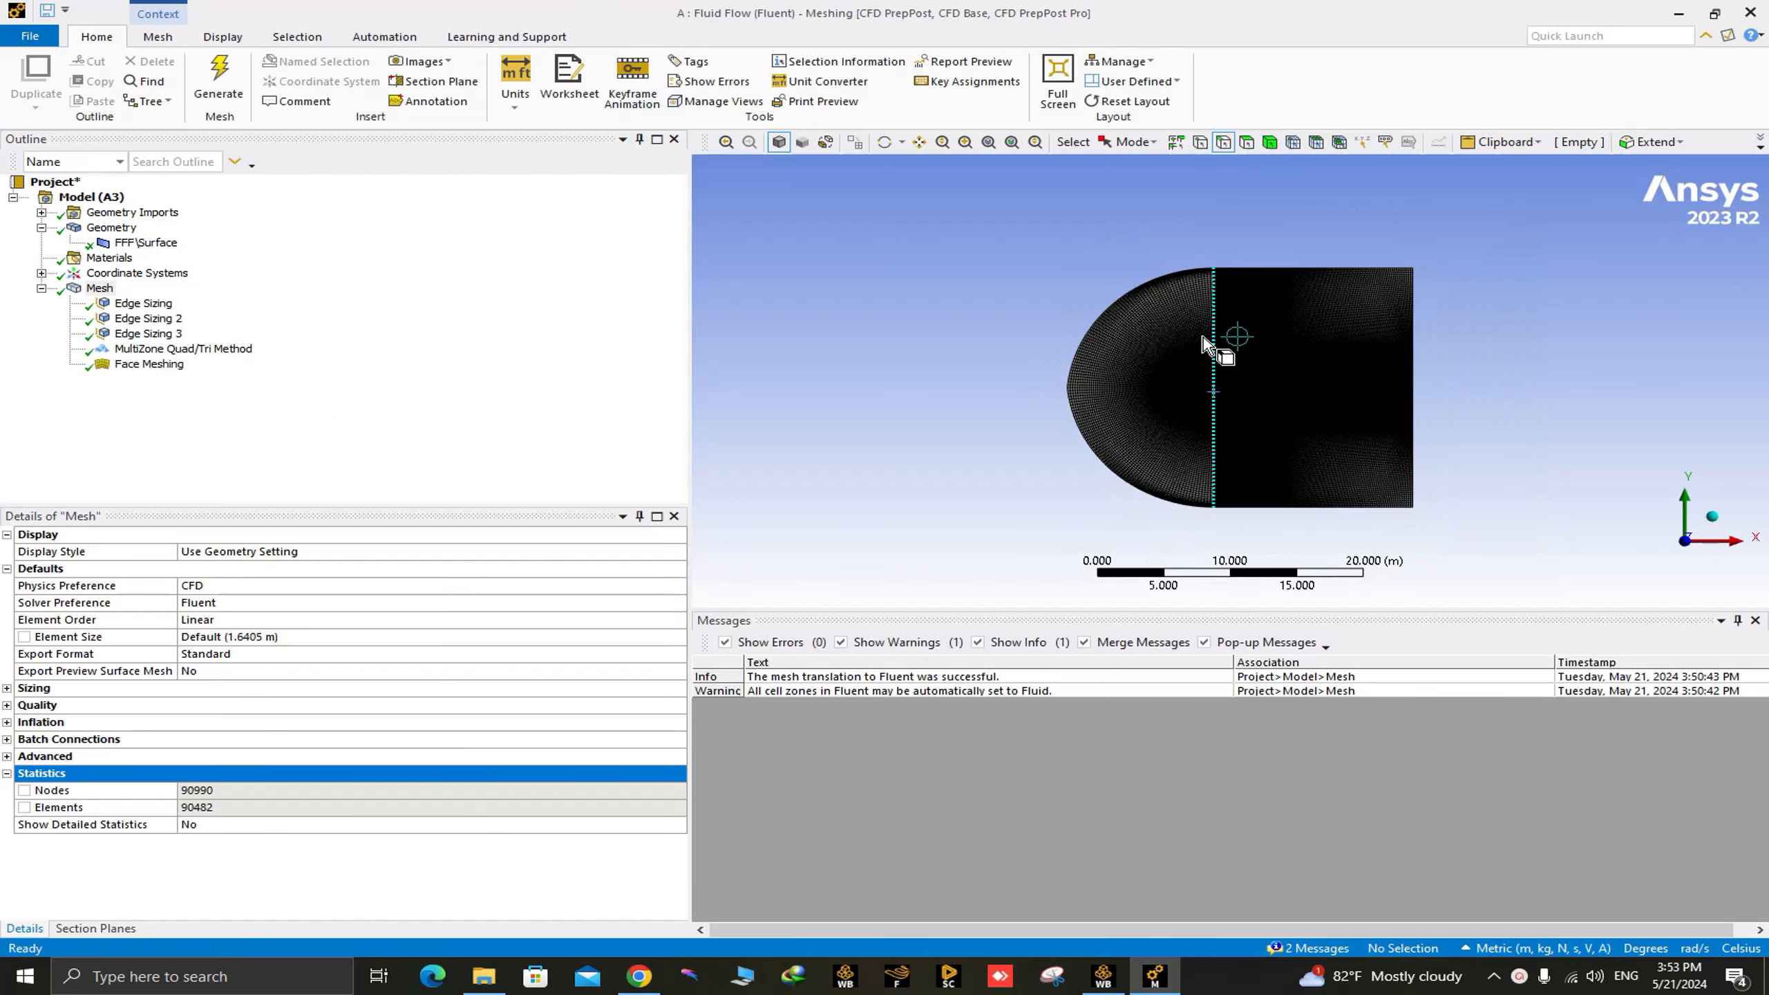
pyautogui.keyDown('ctrl'); pyautogui.moveTo(1238, 357); pyautogui.dragTo(992, 358, button='middle'); pyautogui.keyUp('ctrl')
pyautogui.scroll(5, 1019, 407)
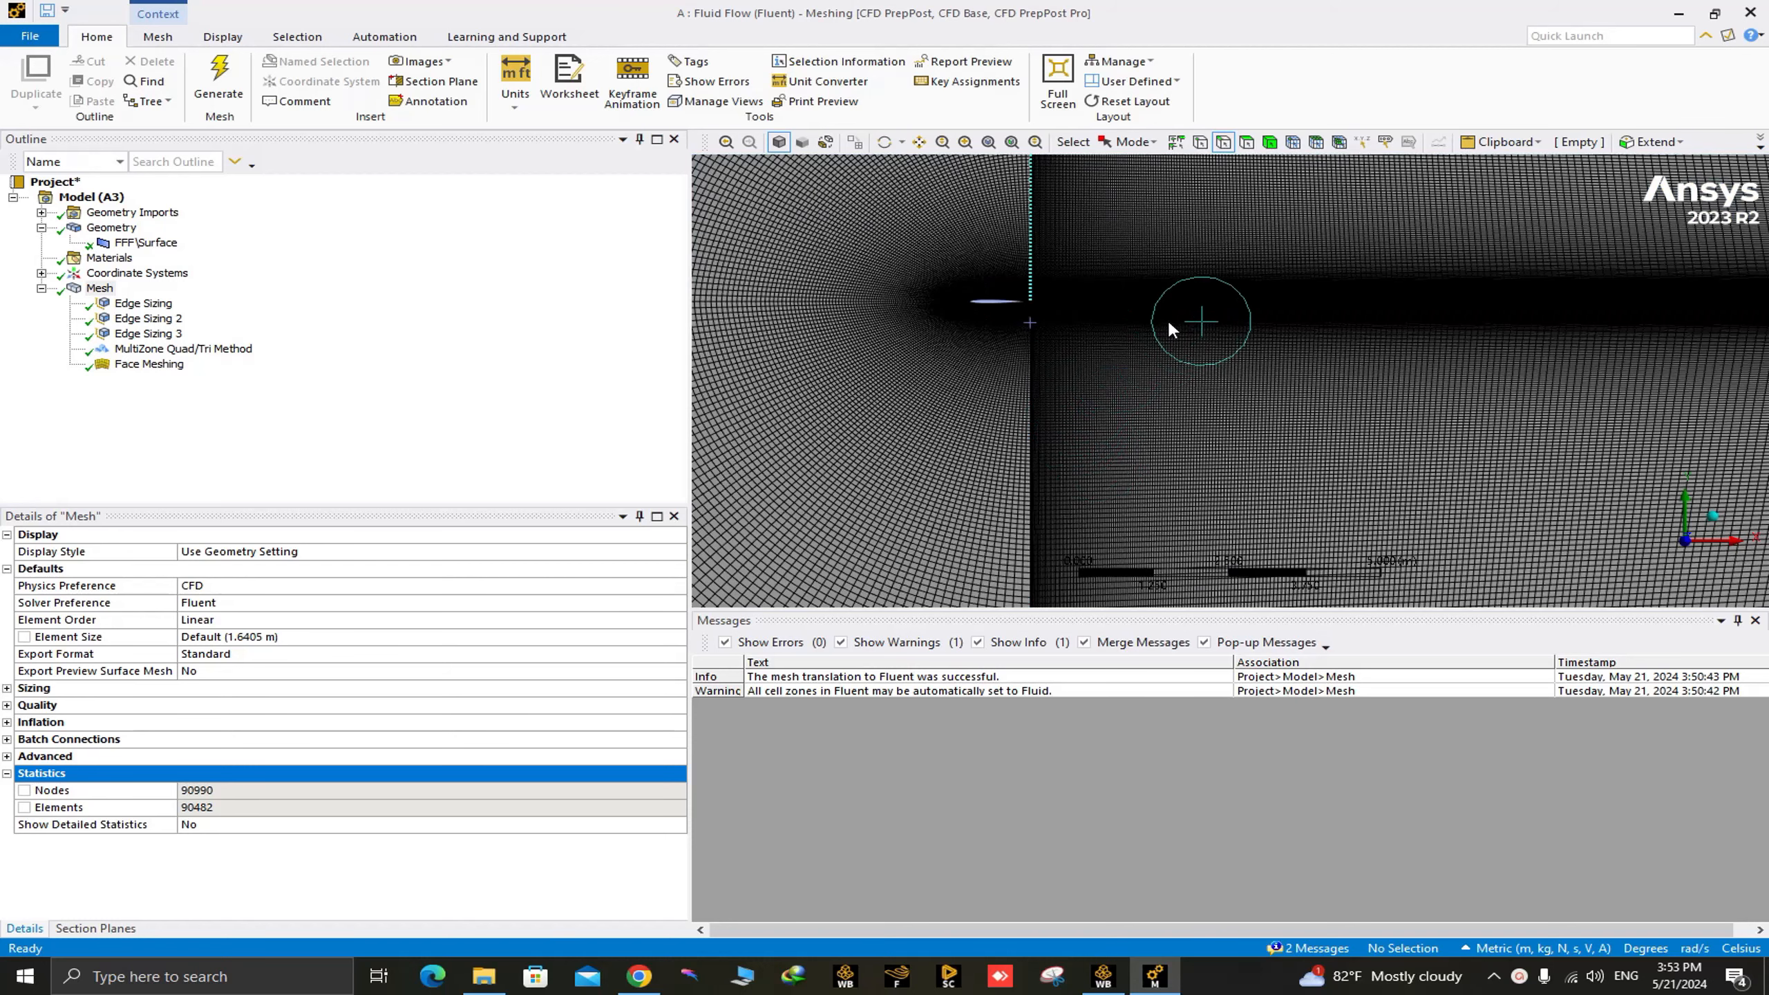
pyautogui.scroll(4, 1135, 417)
pyautogui.scroll(-9, 1145, 406)
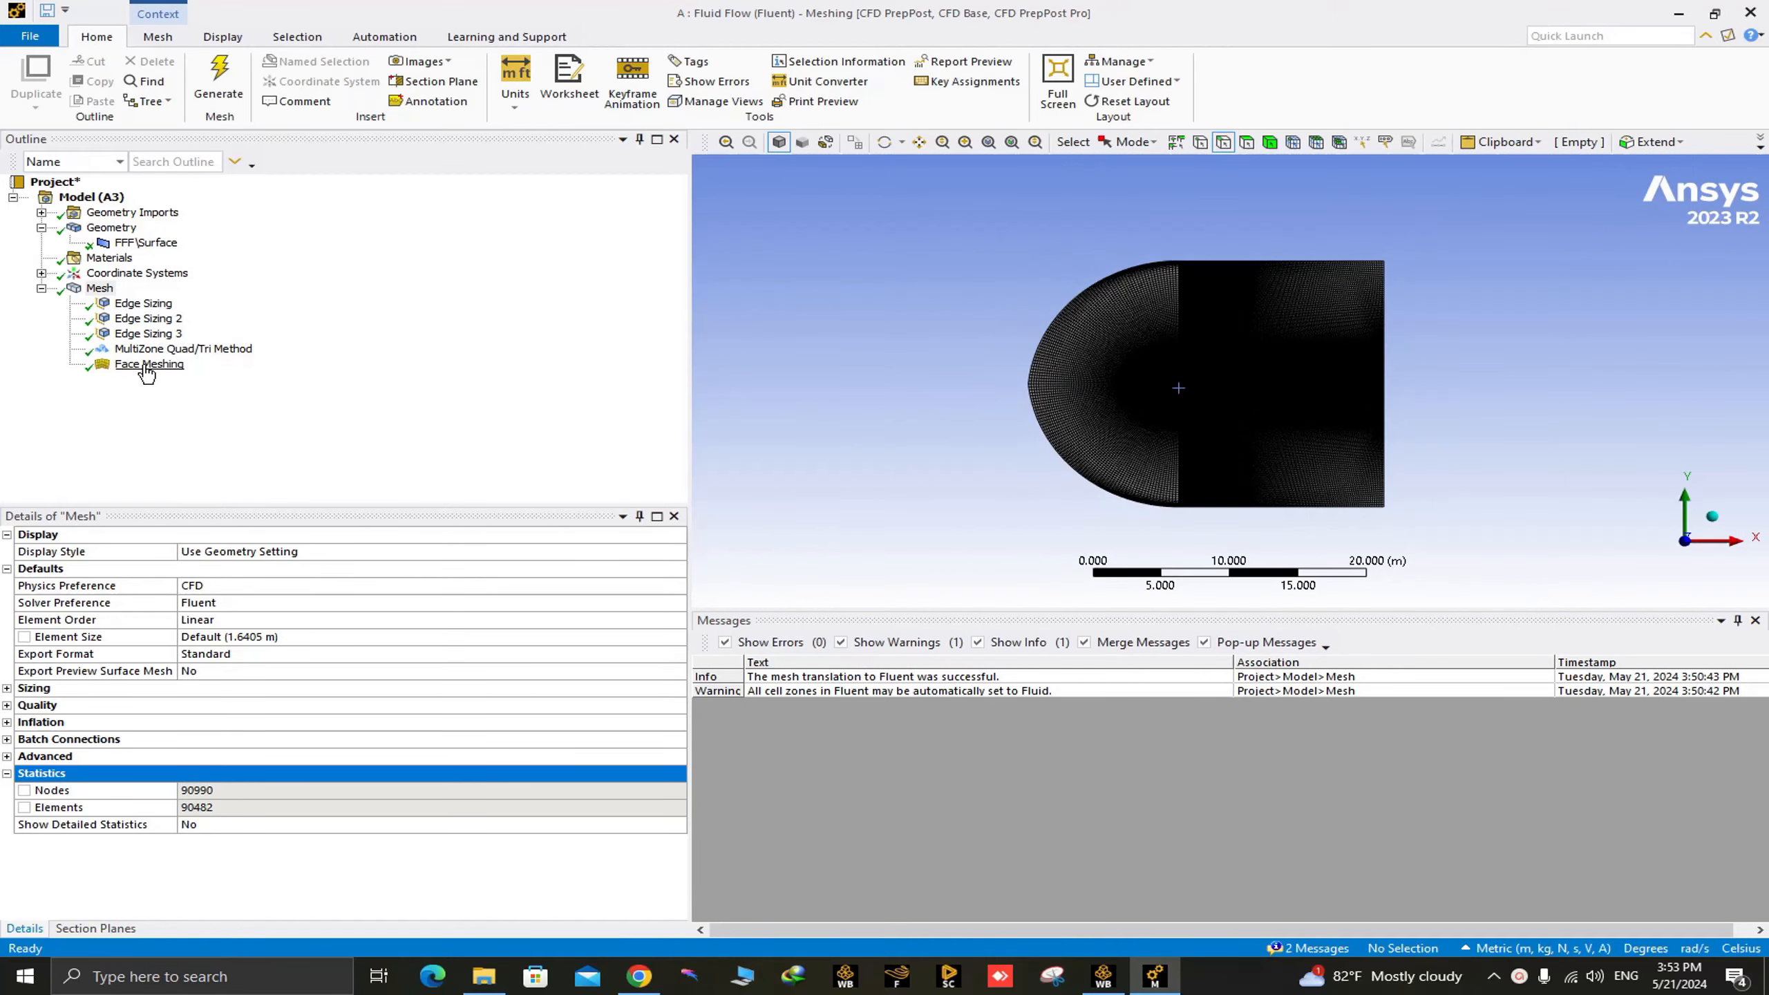
pyautogui.rightClick(103, 296)
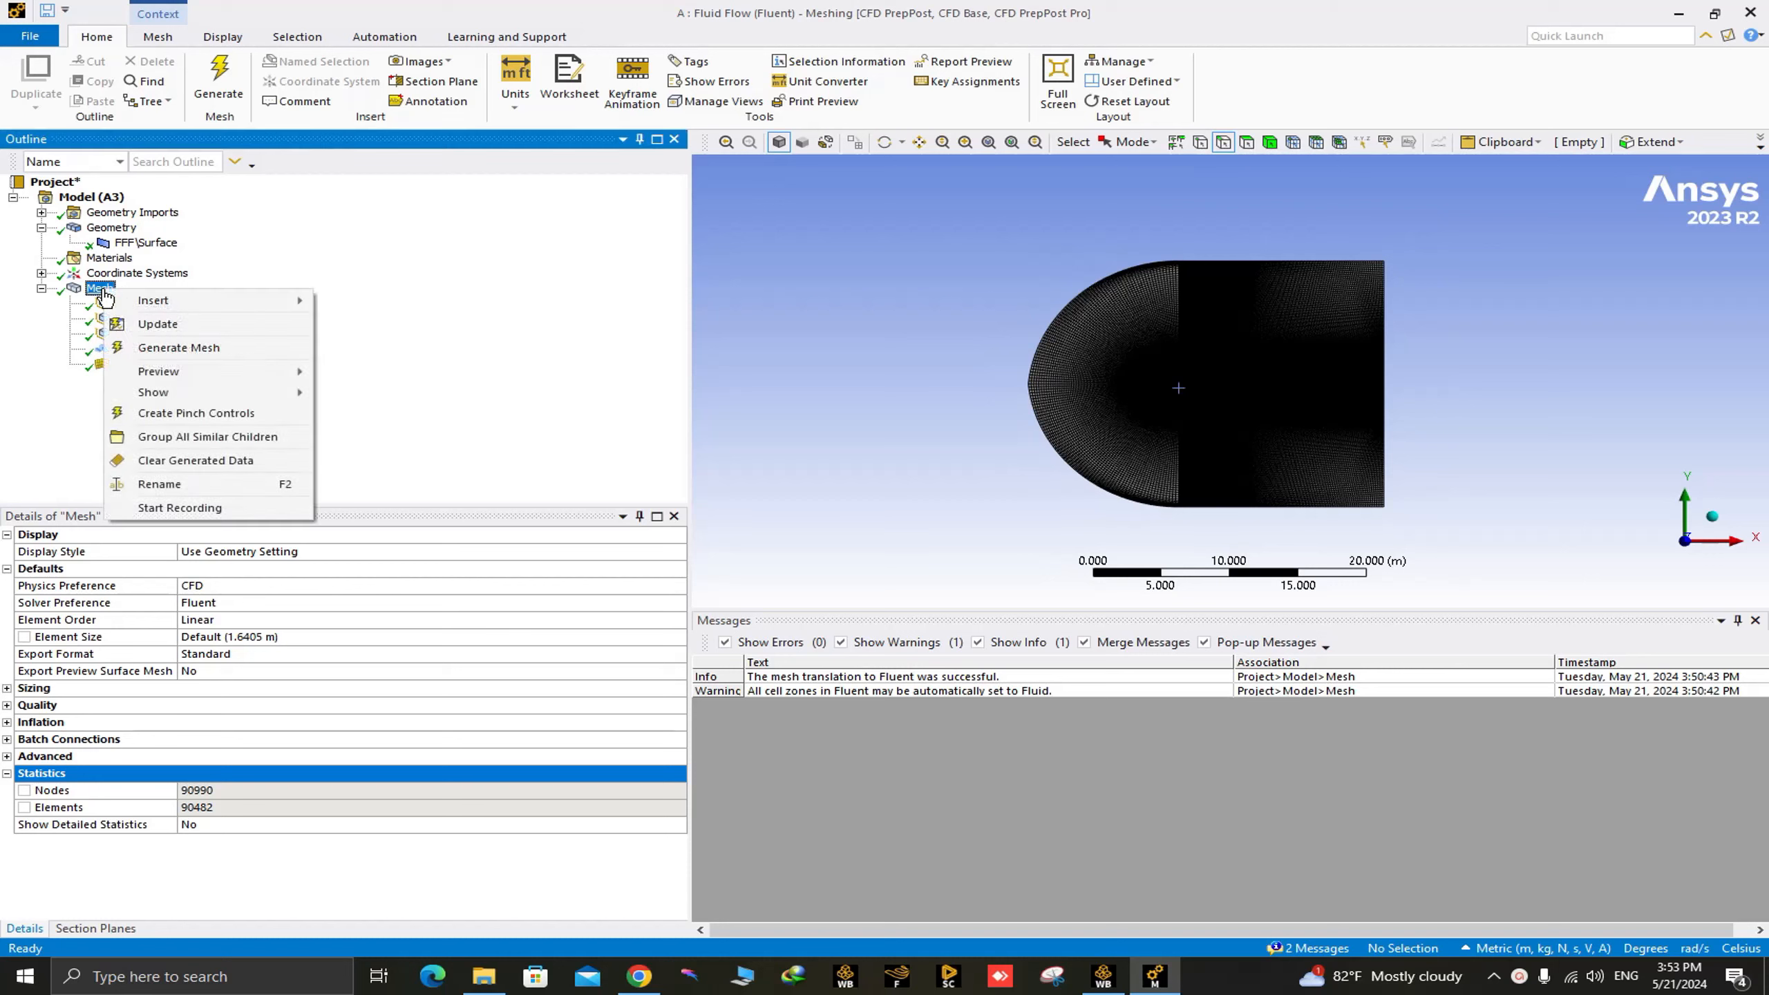
pyautogui.moveTo(176, 302)
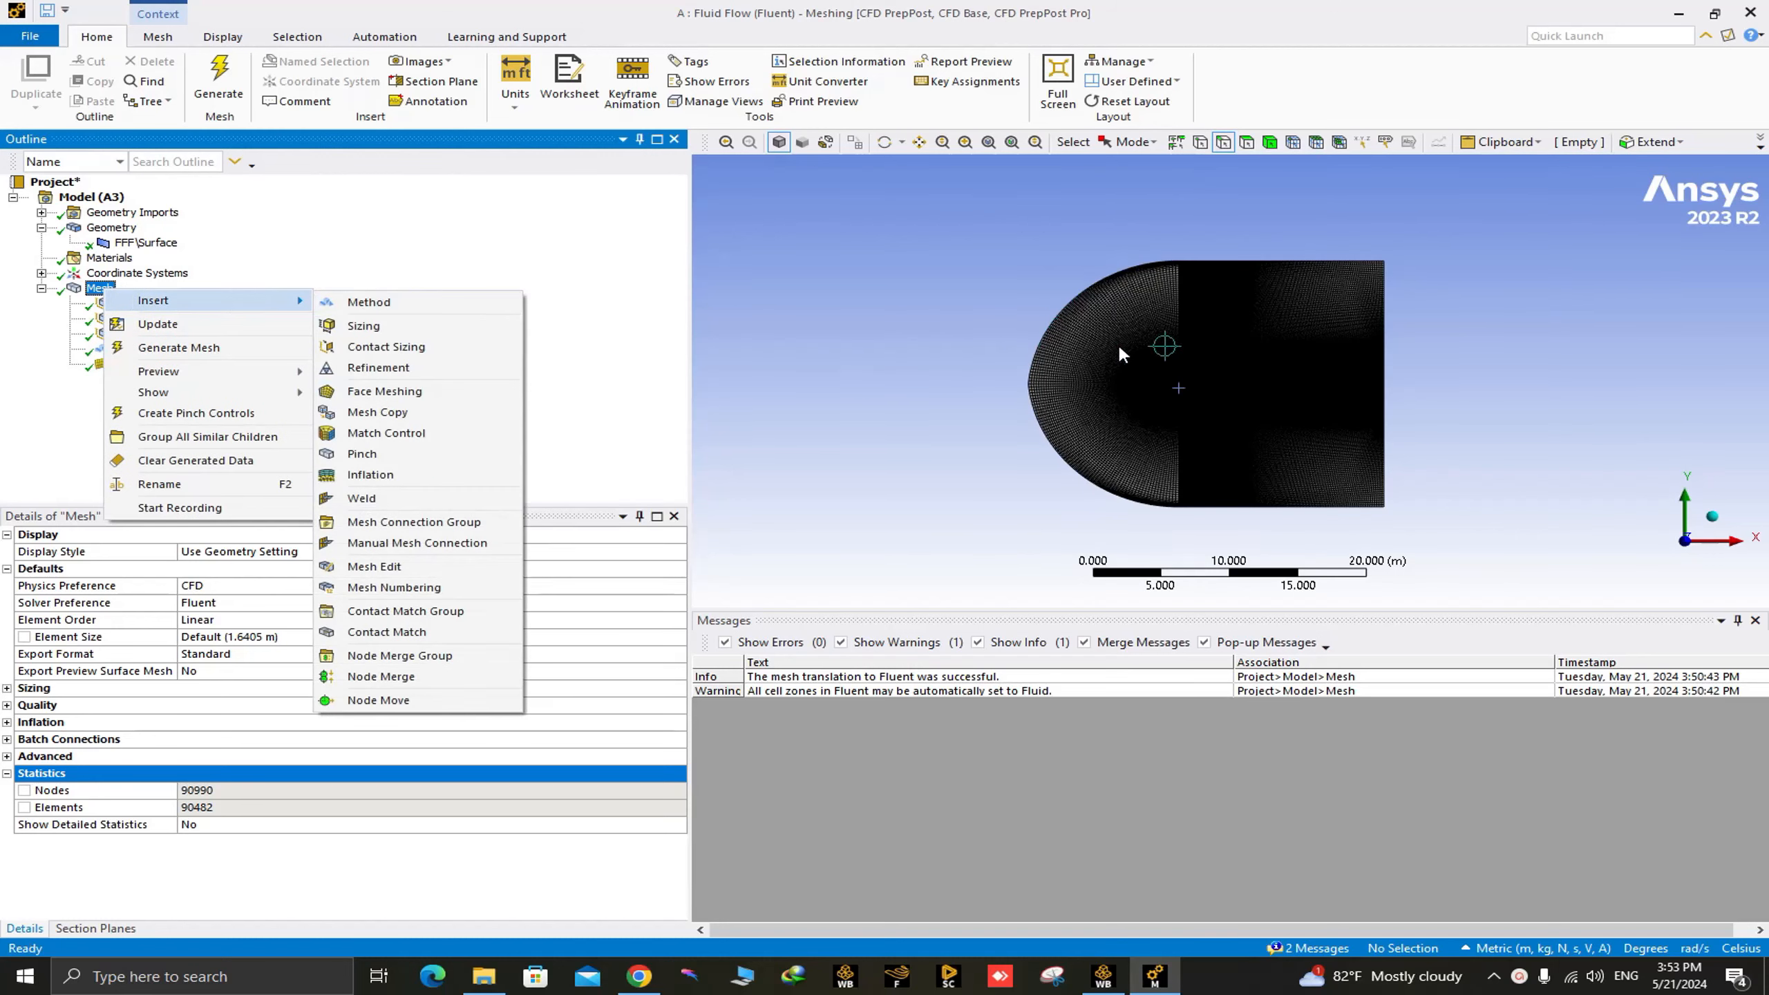
pyautogui.click(376, 393)
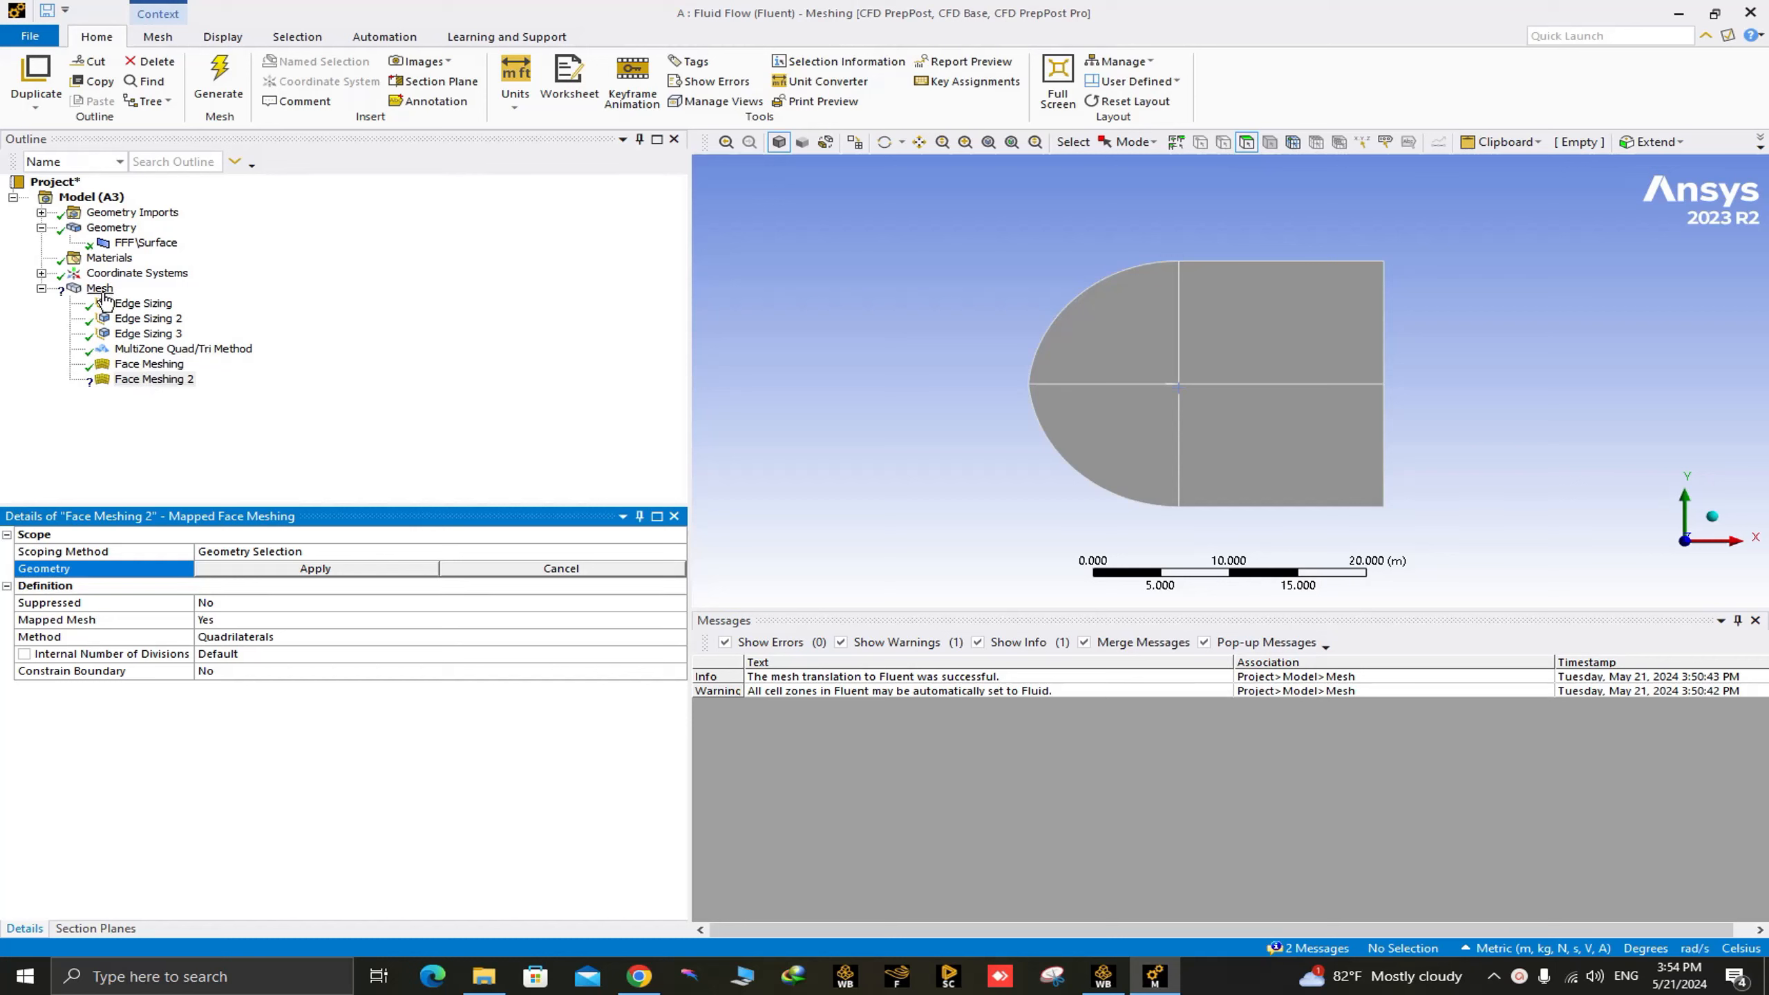
pyautogui.rightClick(150, 382)
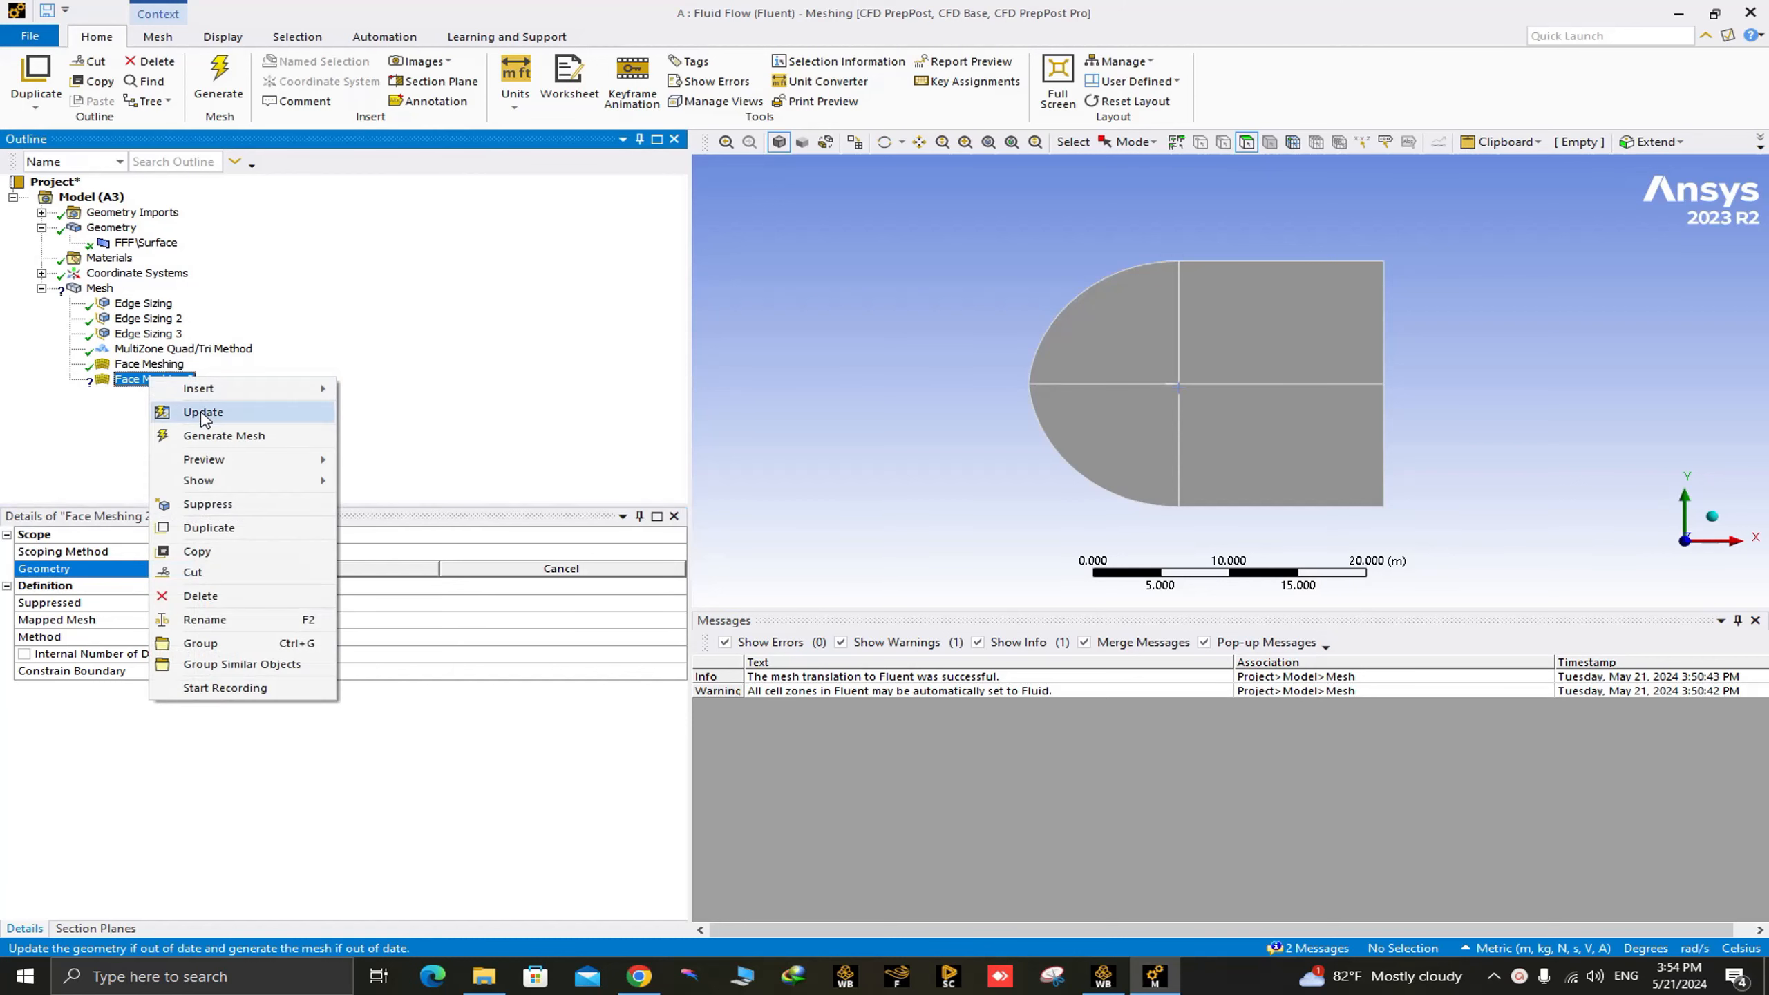
pyautogui.click(234, 595)
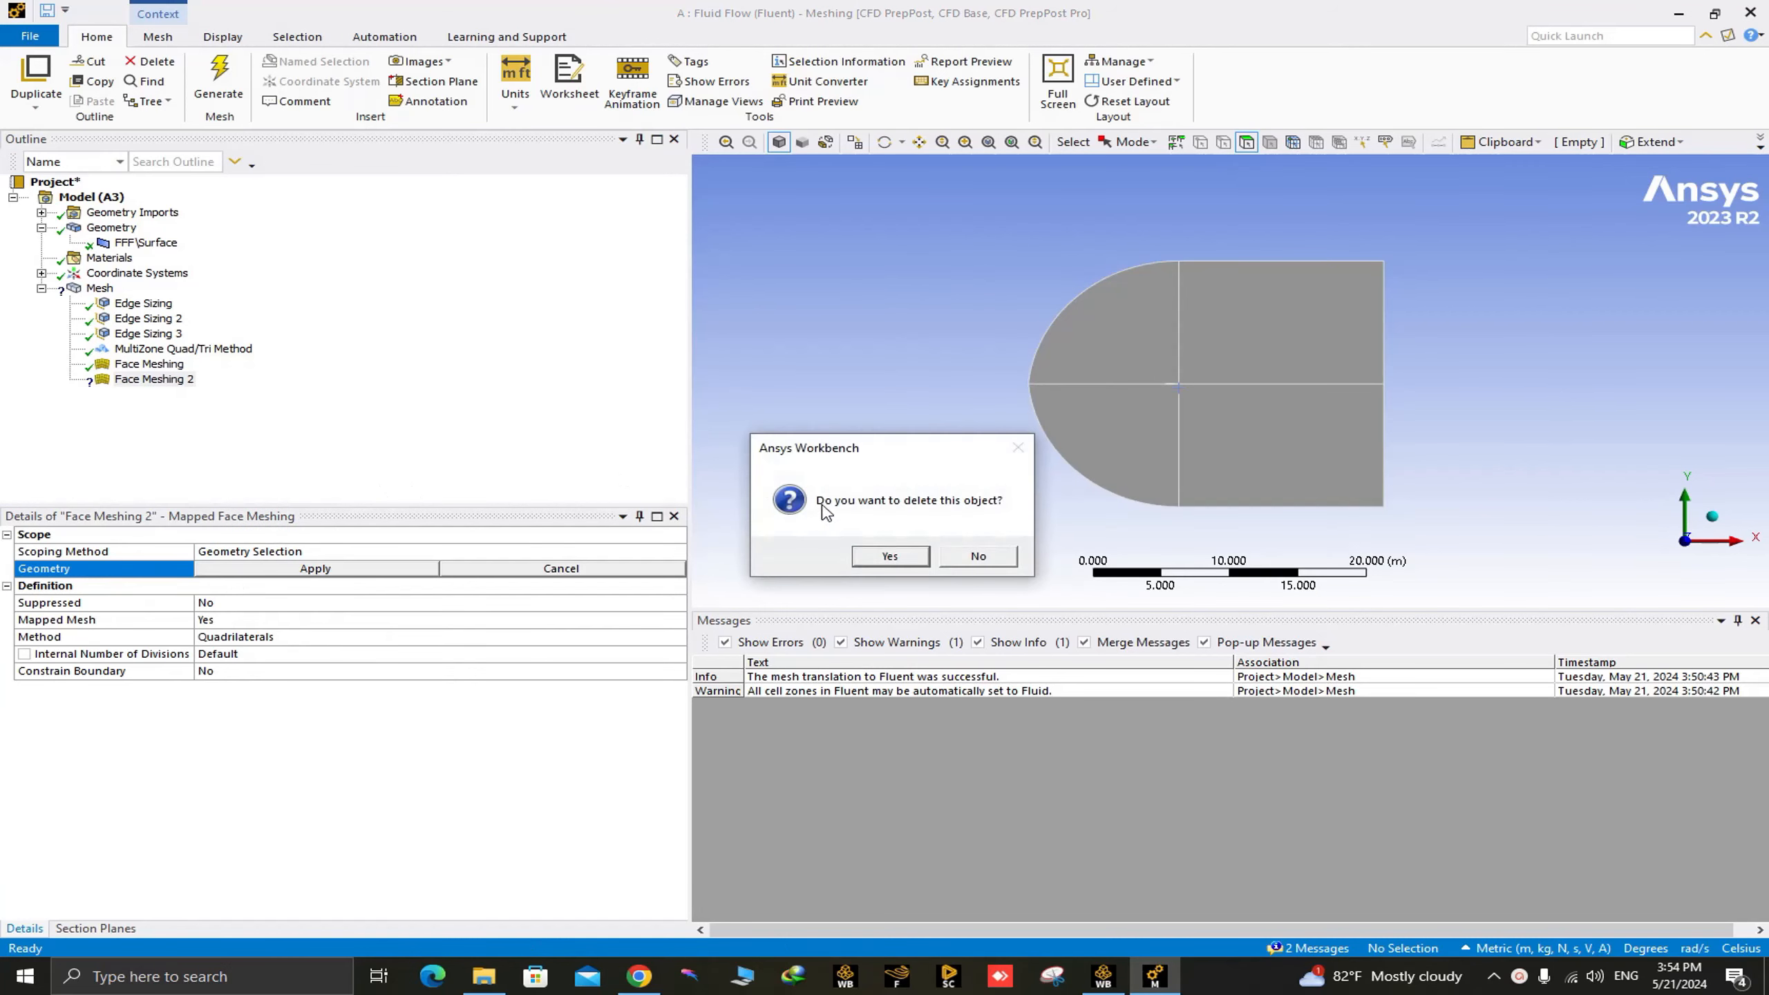
pyautogui.click(889, 553)
pyautogui.scroll(8, 1209, 418)
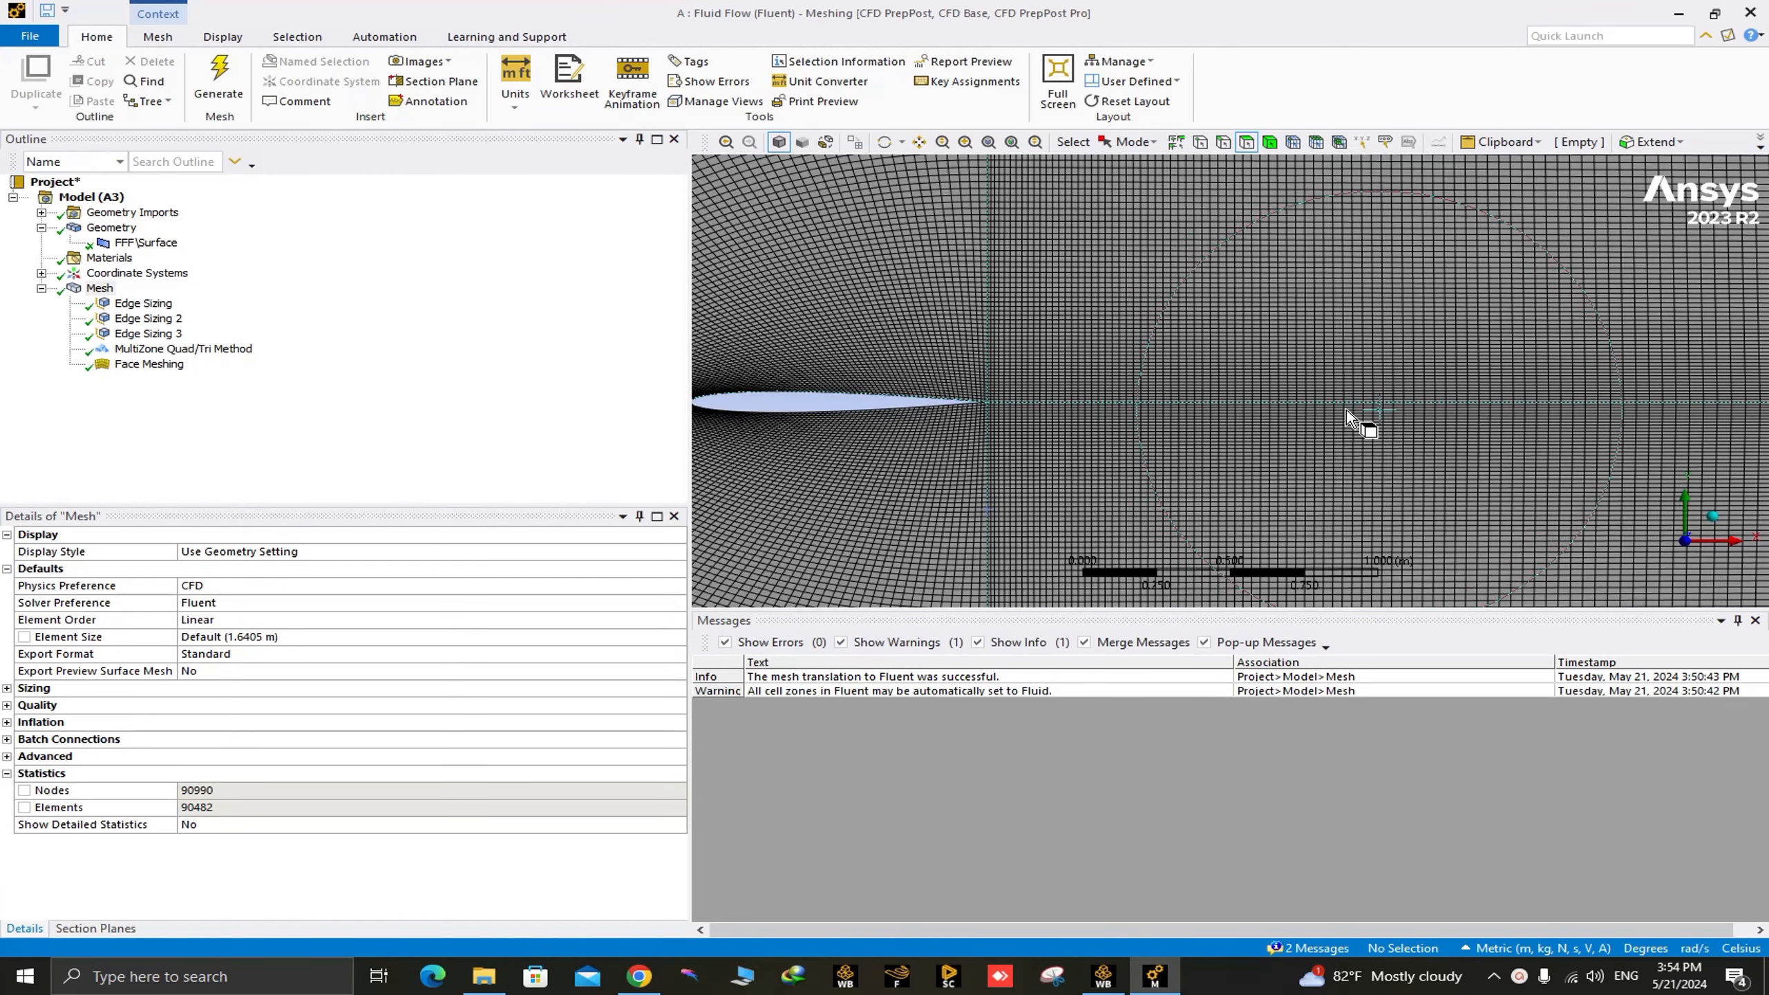
pyautogui.scroll(-3, 1118, 418)
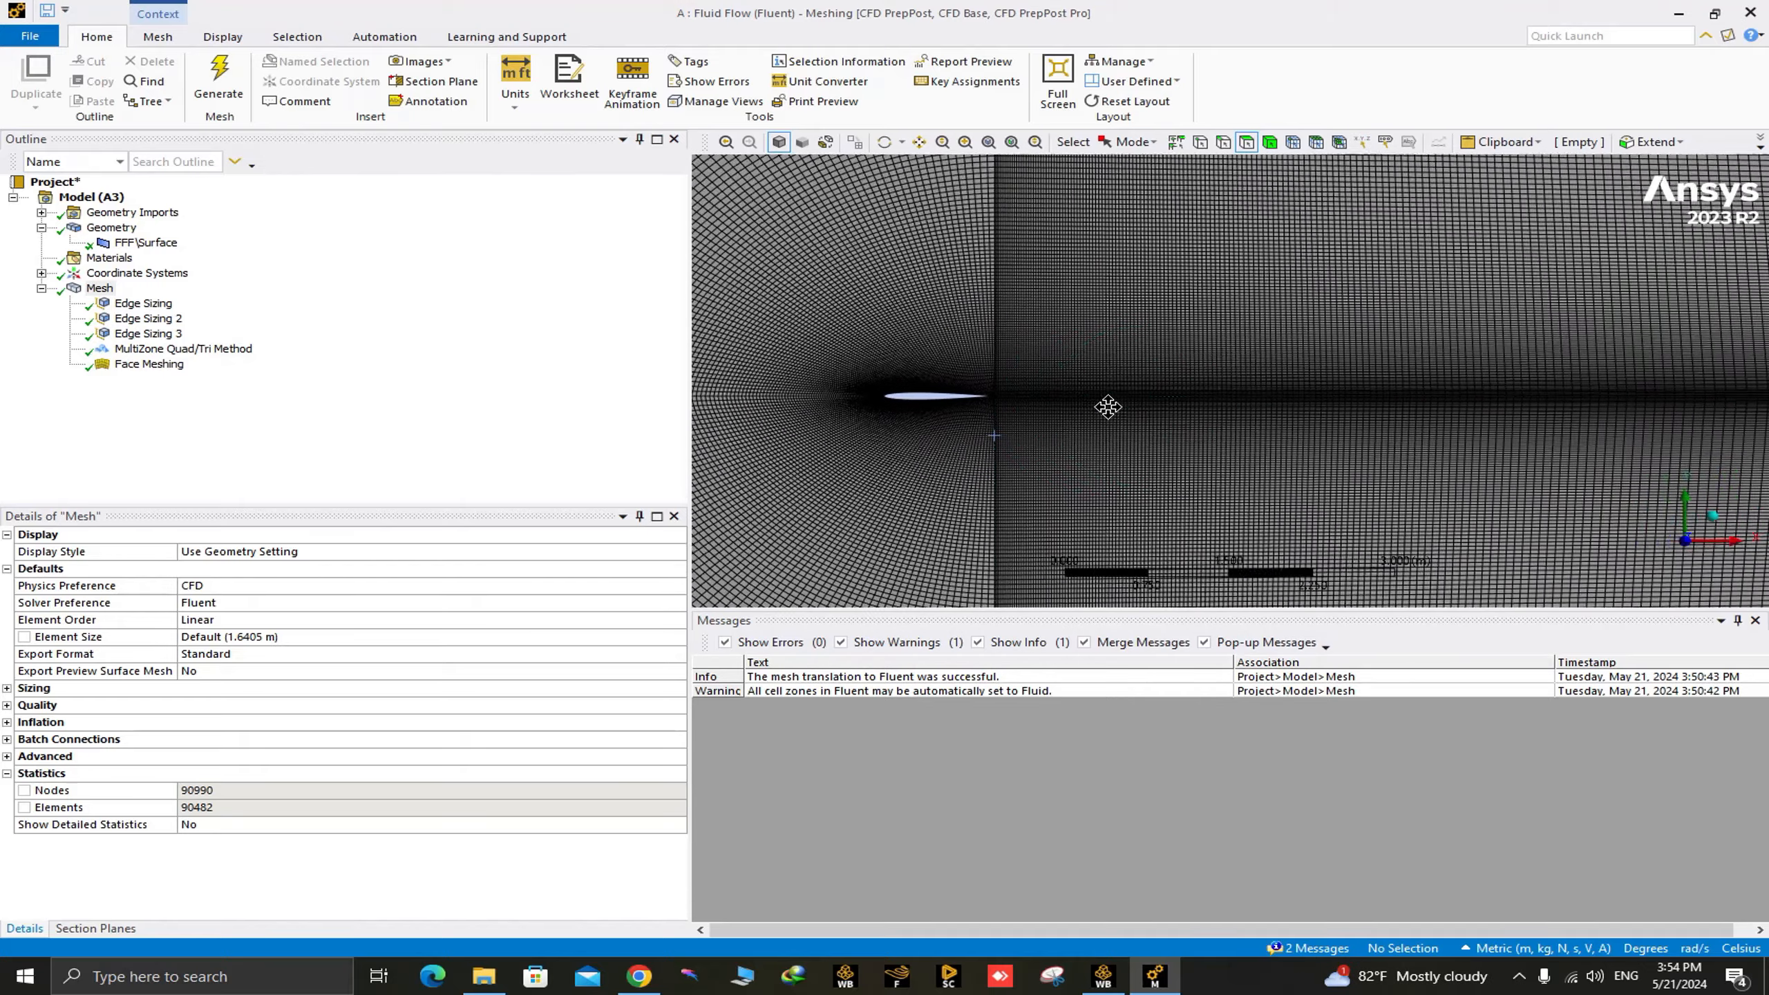
pyautogui.scroll(-8, 1108, 406)
pyautogui.scroll(8, 1090, 385)
pyautogui.scroll(-4, 1153, 419)
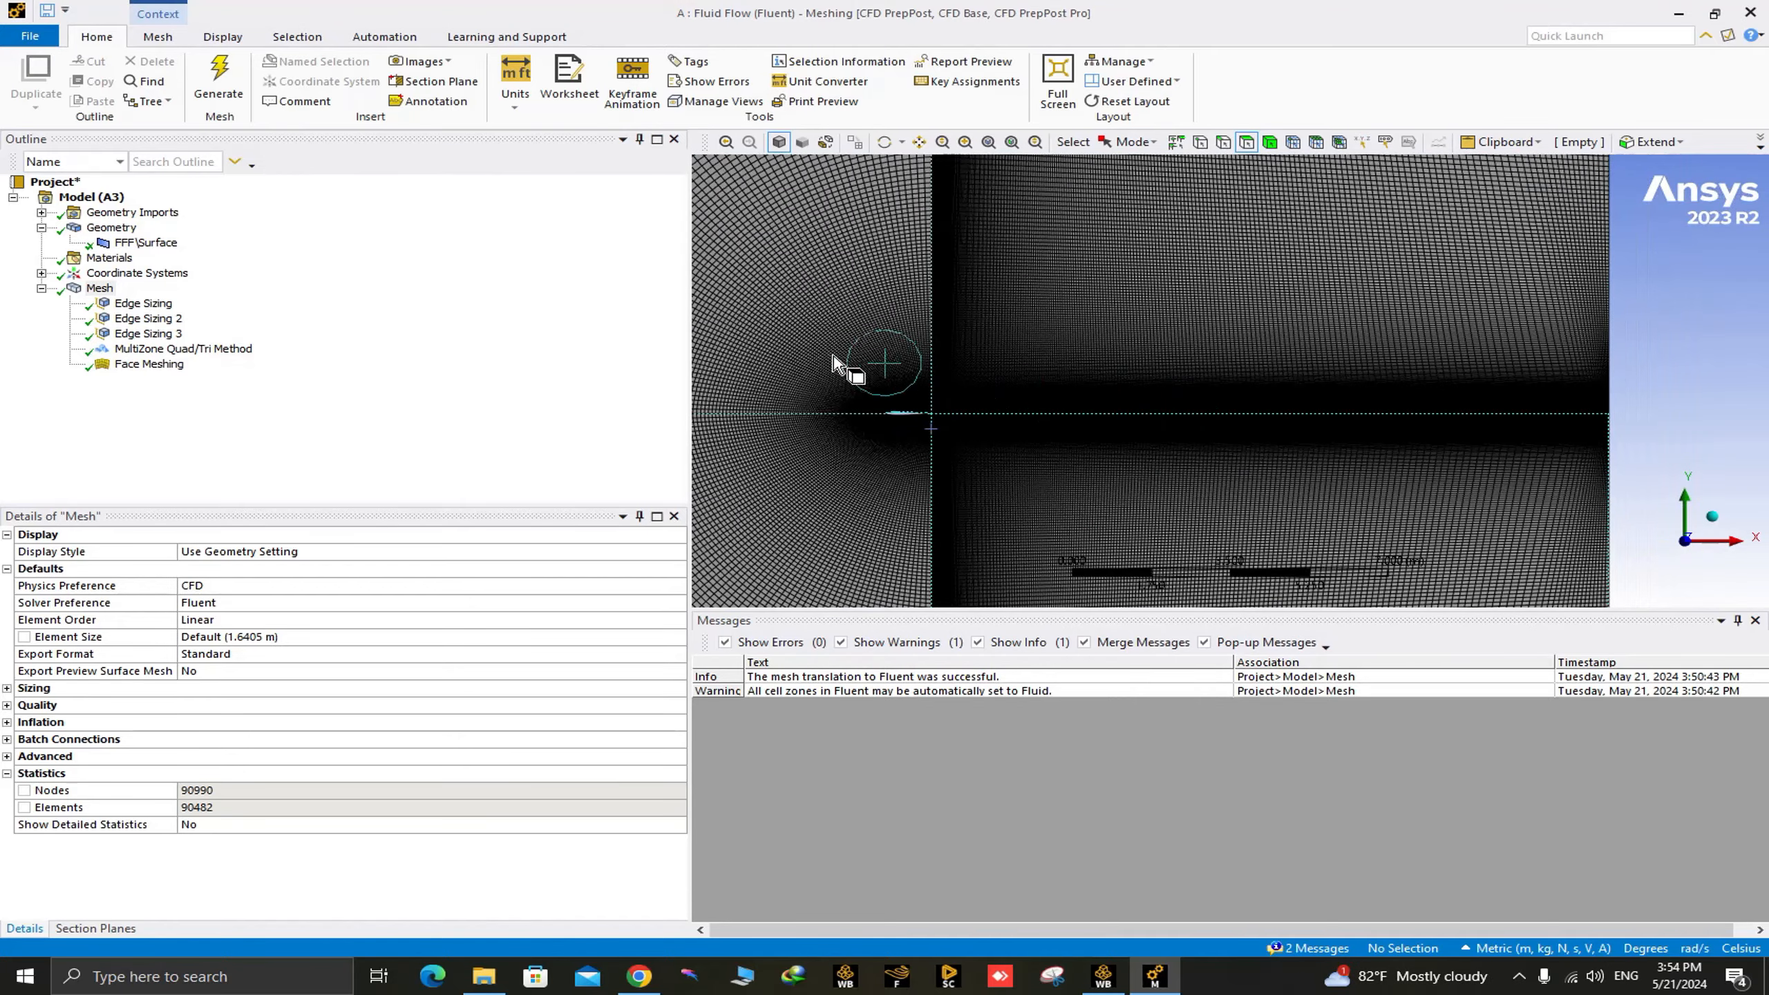